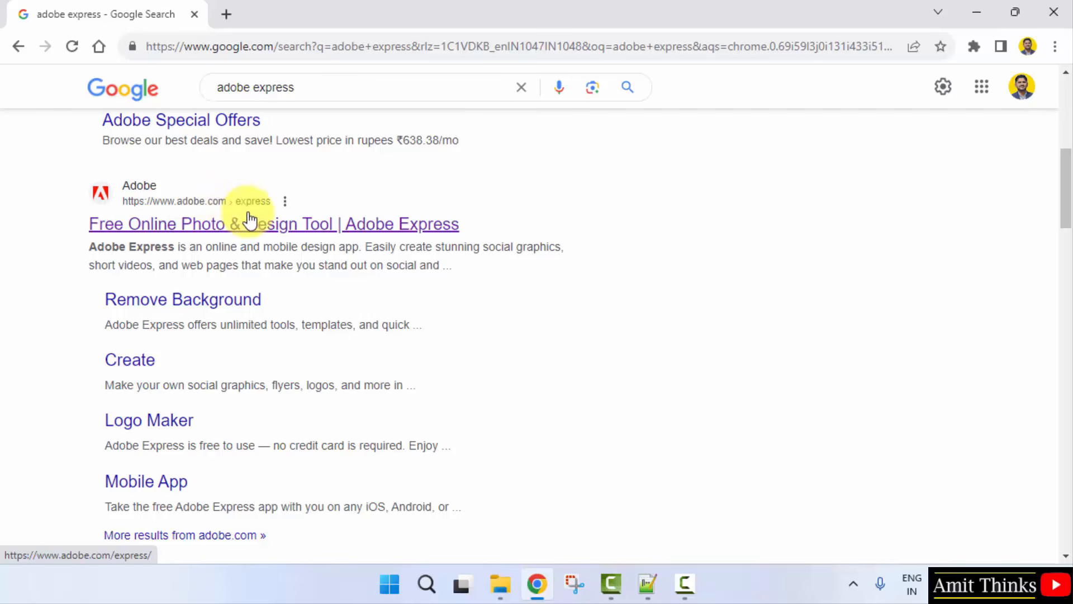
- Open the Adobe Express site from the Google results and reach its free sign-up page
{"action": "left_click", "coordinate": [287, 223]}
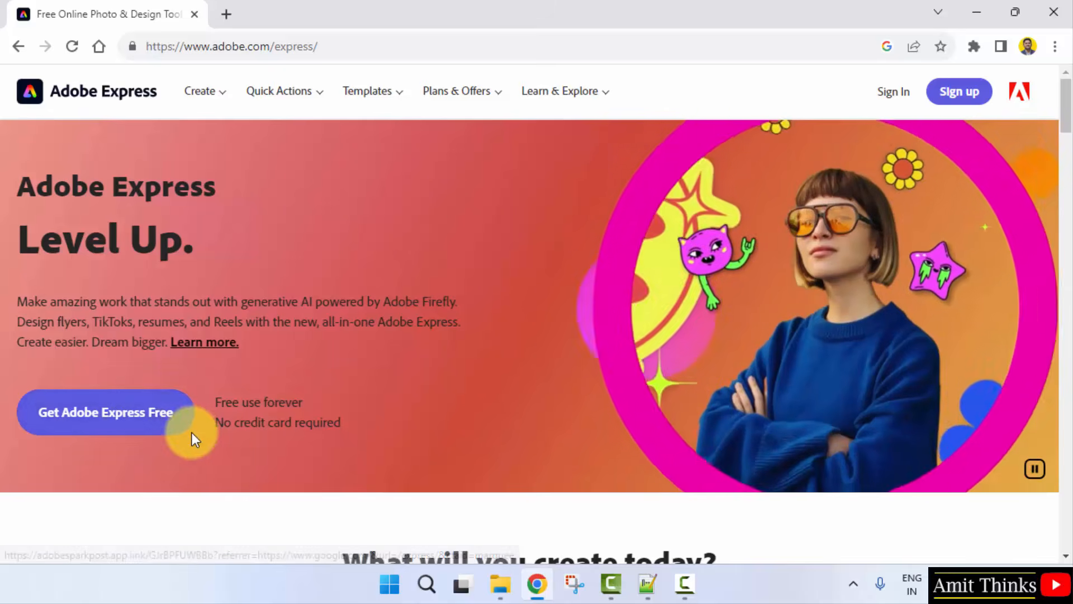
{"action": "left_click", "coordinate": [171, 431]}
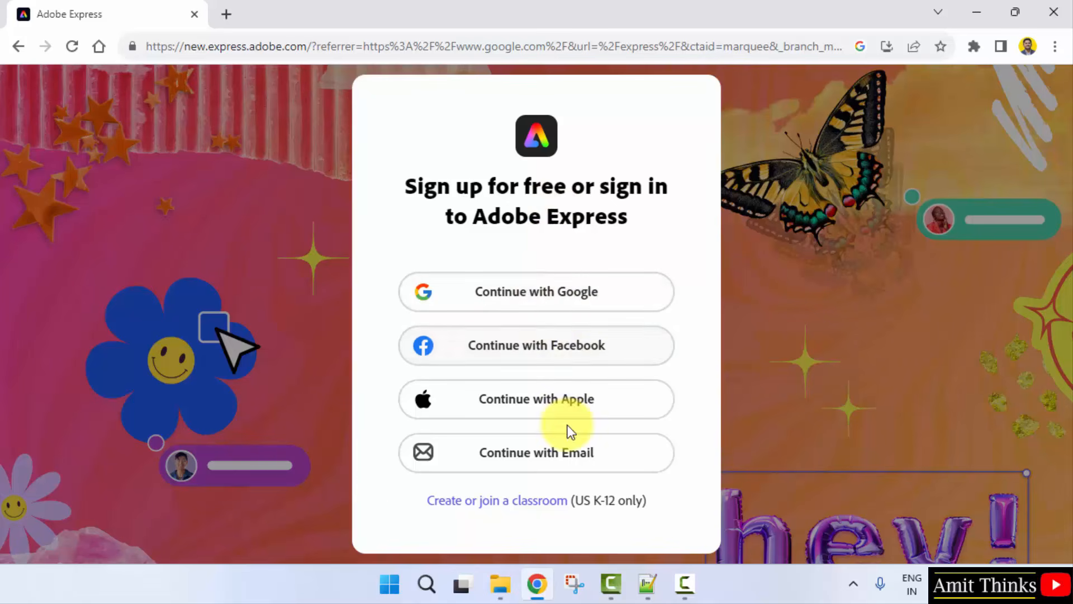
- Sign in with the Google account and enter the emailed verification code
{"action": "left_click", "coordinate": [592, 291]}
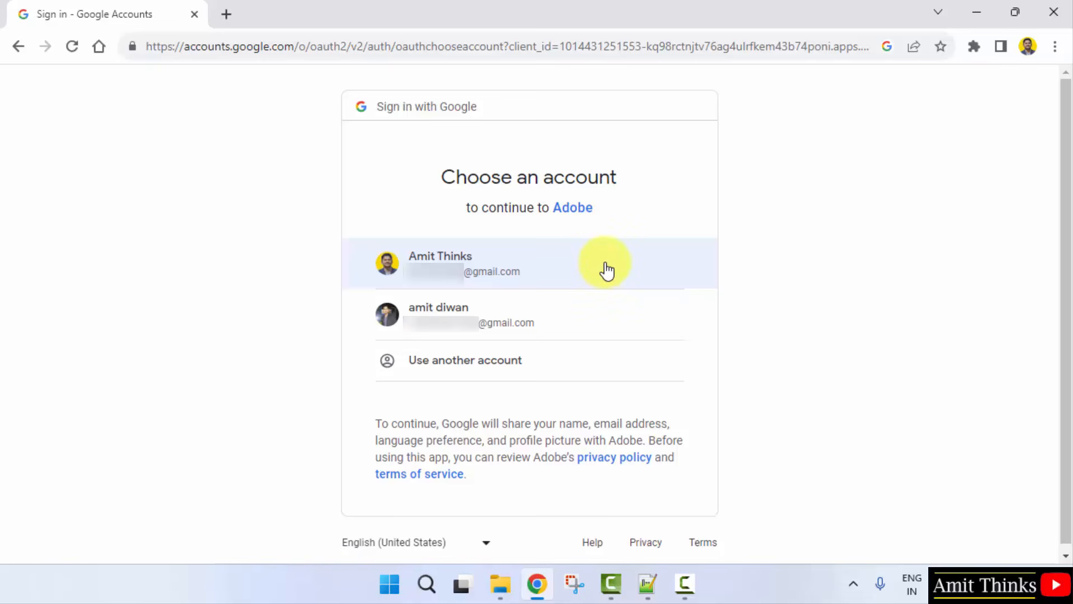
{"action": "left_click", "coordinate": [607, 271]}
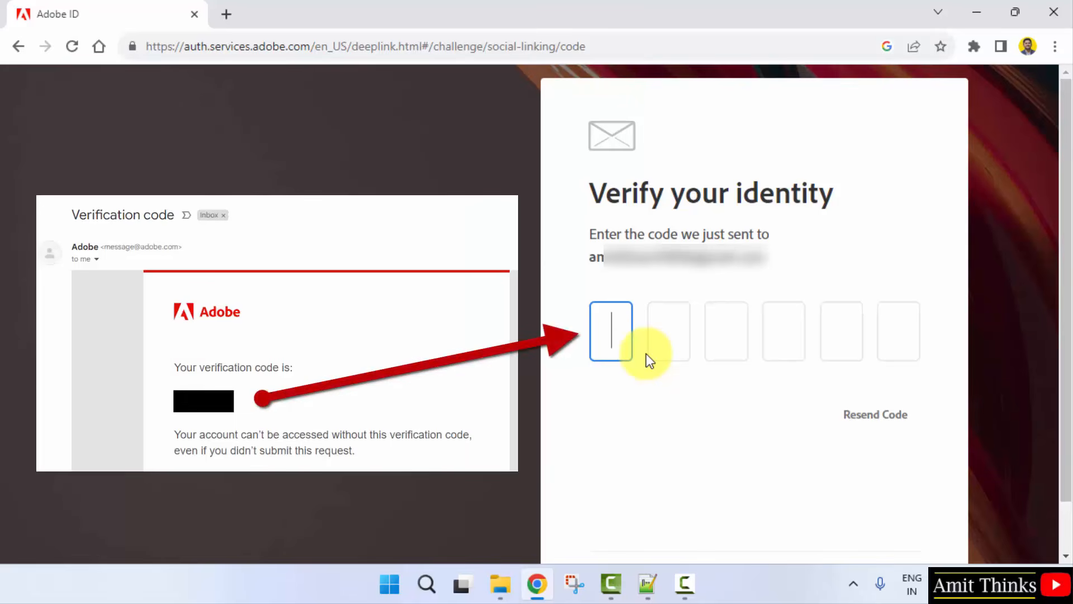
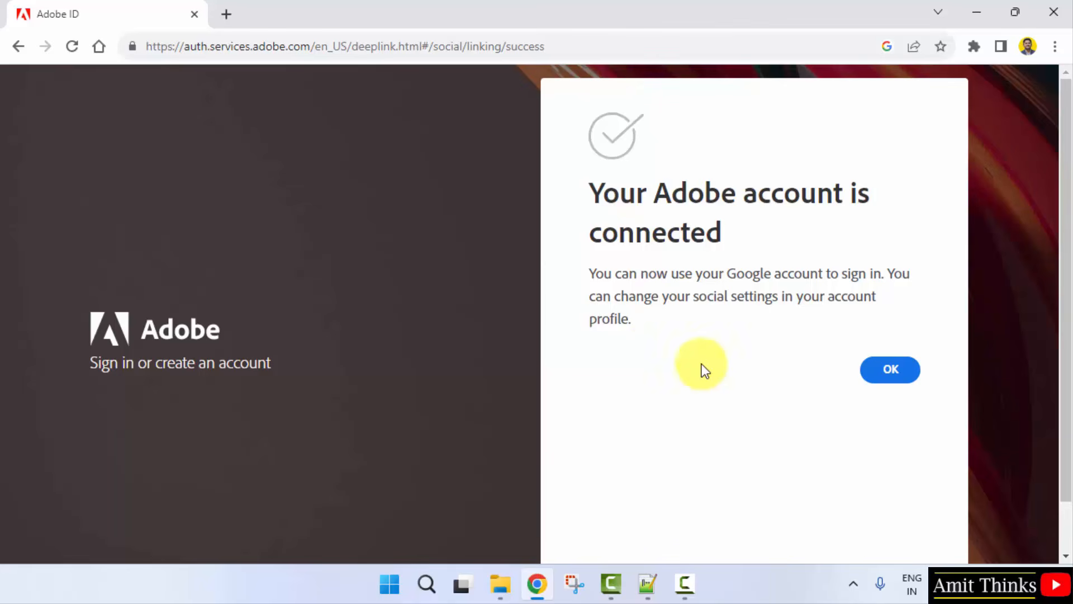
- Acknowledge the connected account, accept the updated terms of use, and dismiss the welcome screen
{"action": "left_click", "coordinate": [890, 369]}
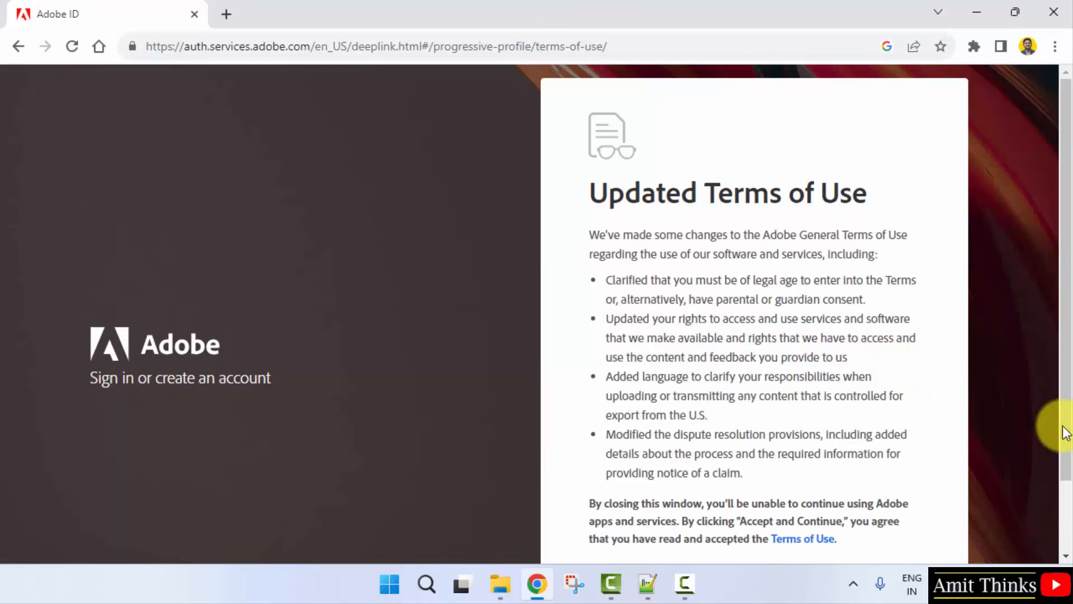
{"action": "scroll", "coordinate": [999, 501], "scroll_direction": "down", "scroll_amount": 2}
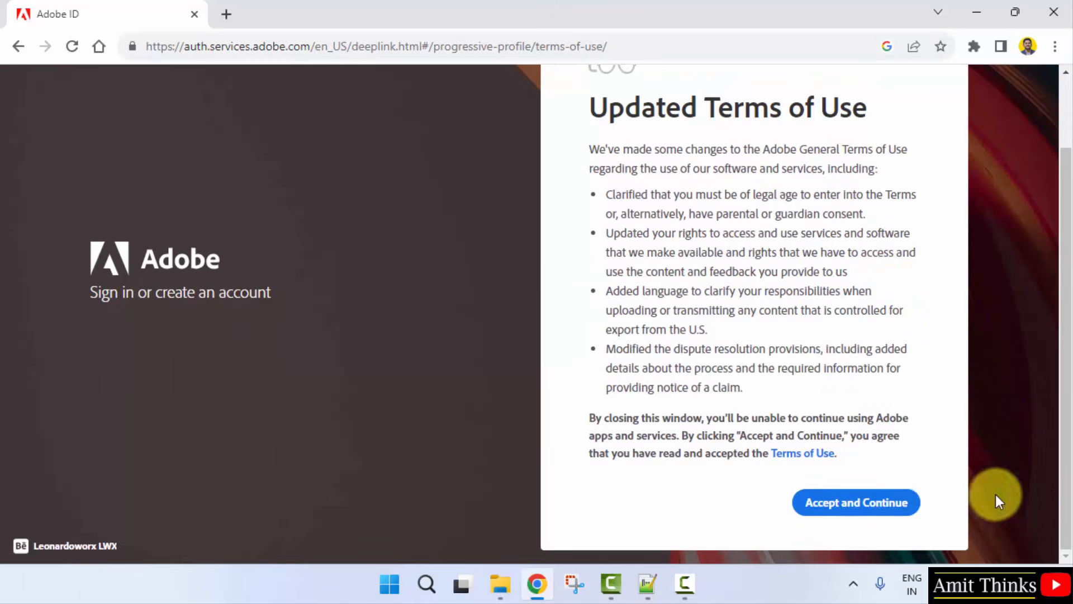
{"action": "left_click", "coordinate": [897, 513]}
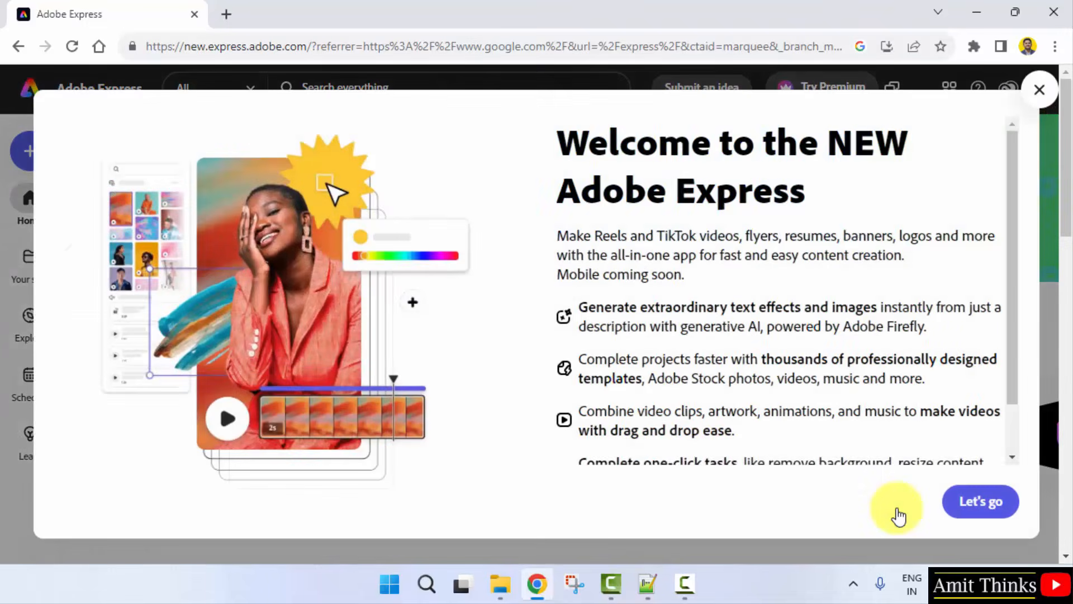
{"action": "left_click", "coordinate": [984, 503]}
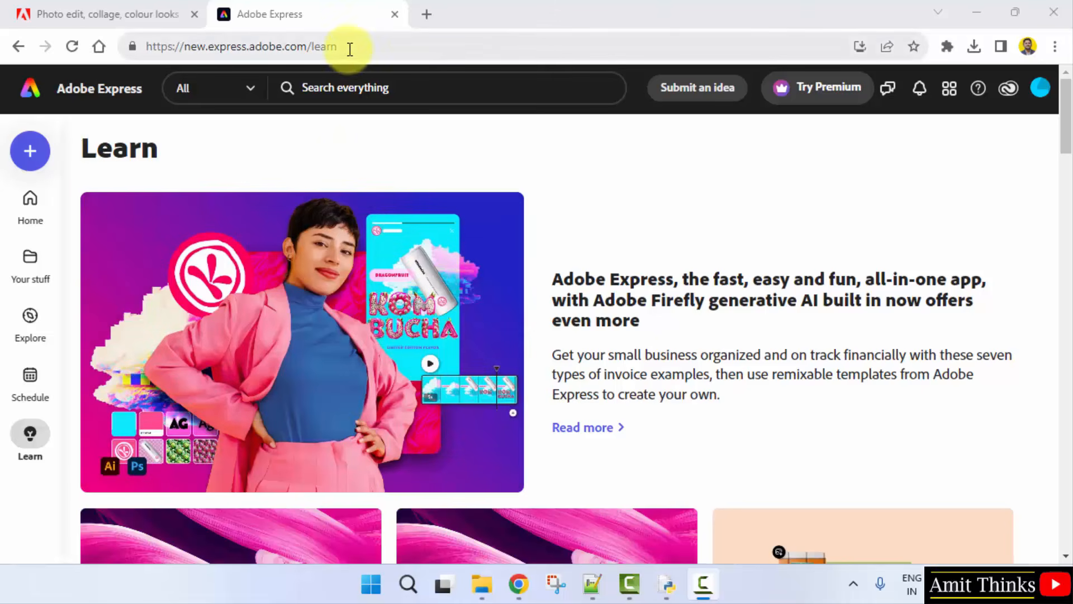
- From Home, start a design from your own content using the round portrait photo found by searching 'amit'
{"action": "left_click", "coordinate": [55, 206]}
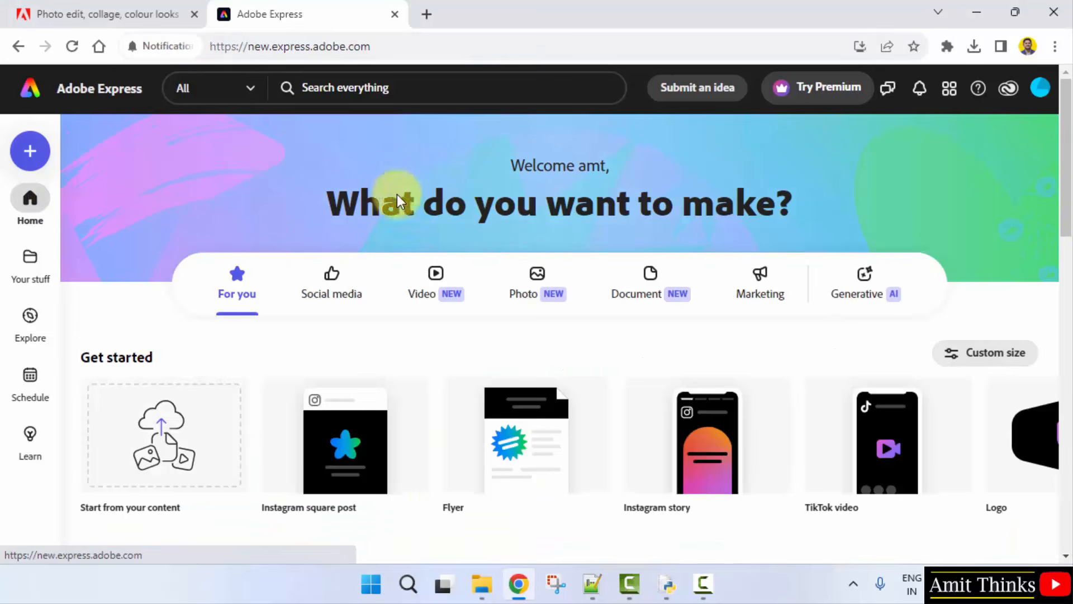
{"action": "left_click", "coordinate": [453, 51]}
{"action": "left_click", "coordinate": [453, 52]}
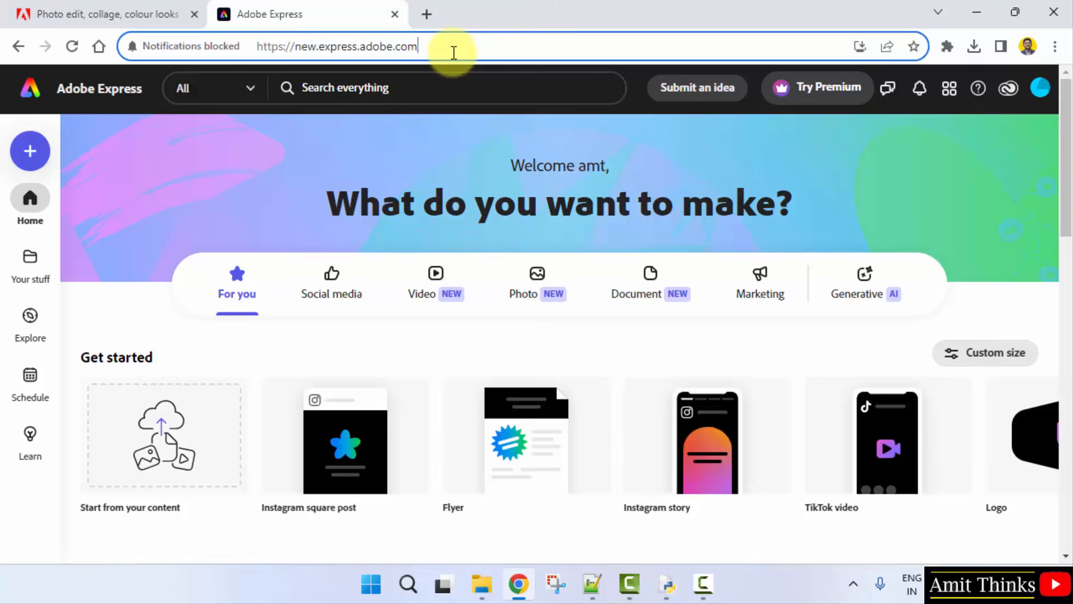
{"action": "left_click", "coordinate": [152, 291]}
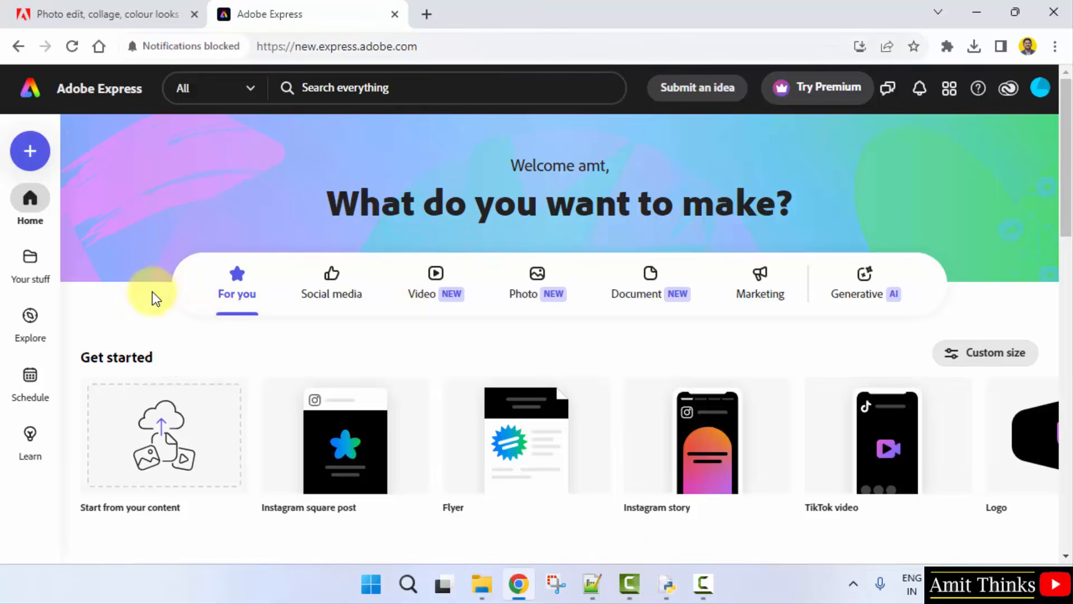
{"action": "left_click", "coordinate": [177, 453]}
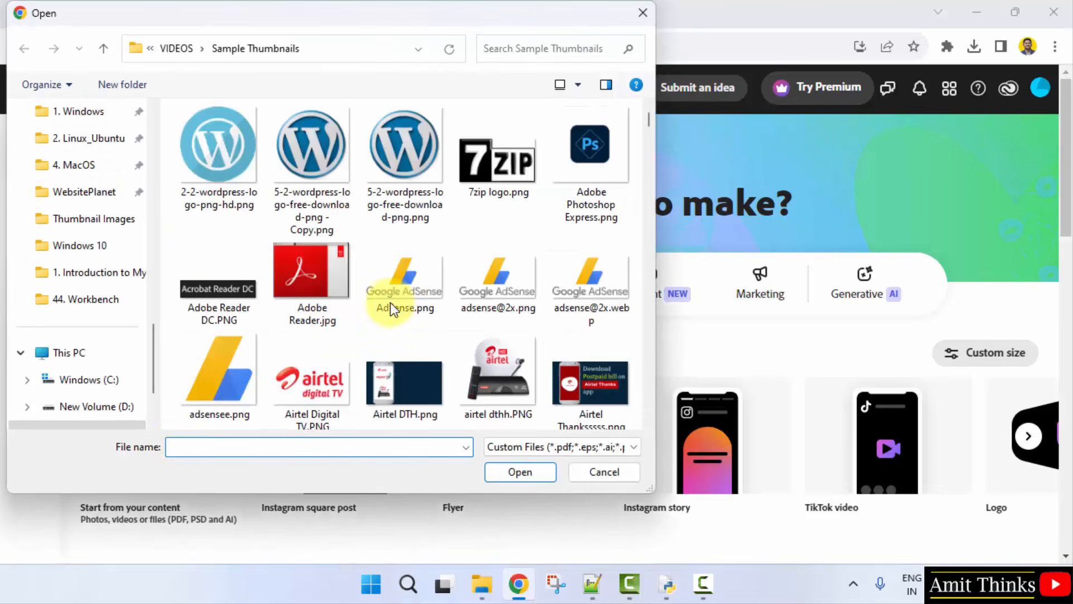
{"action": "left_click", "coordinate": [390, 303]}
{"action": "type", "text": "amit 1772 x 1772-modified.png"}
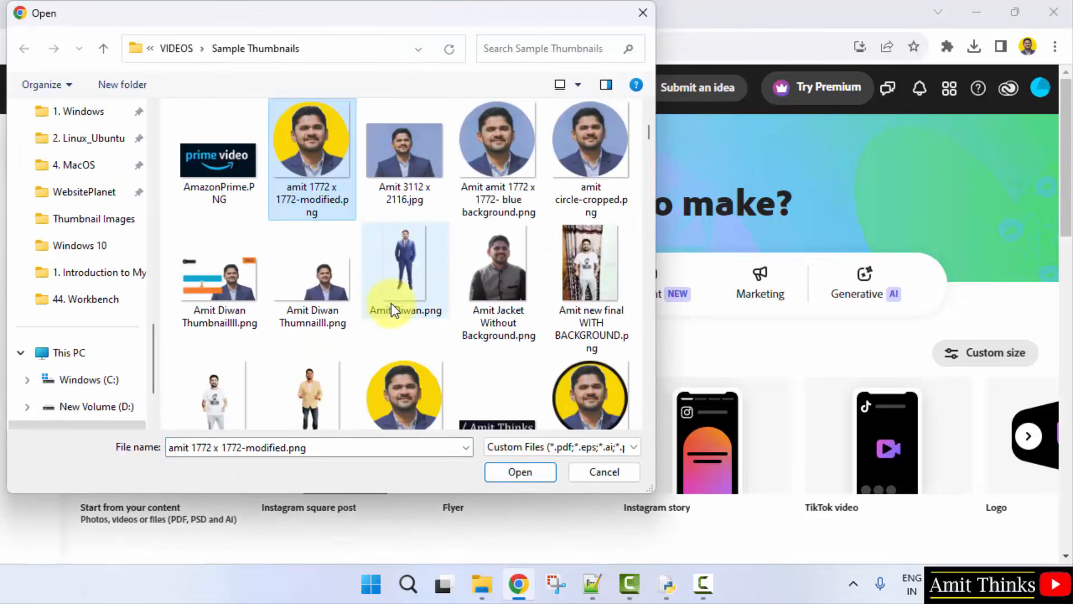
{"action": "double_click", "coordinate": [328, 190]}
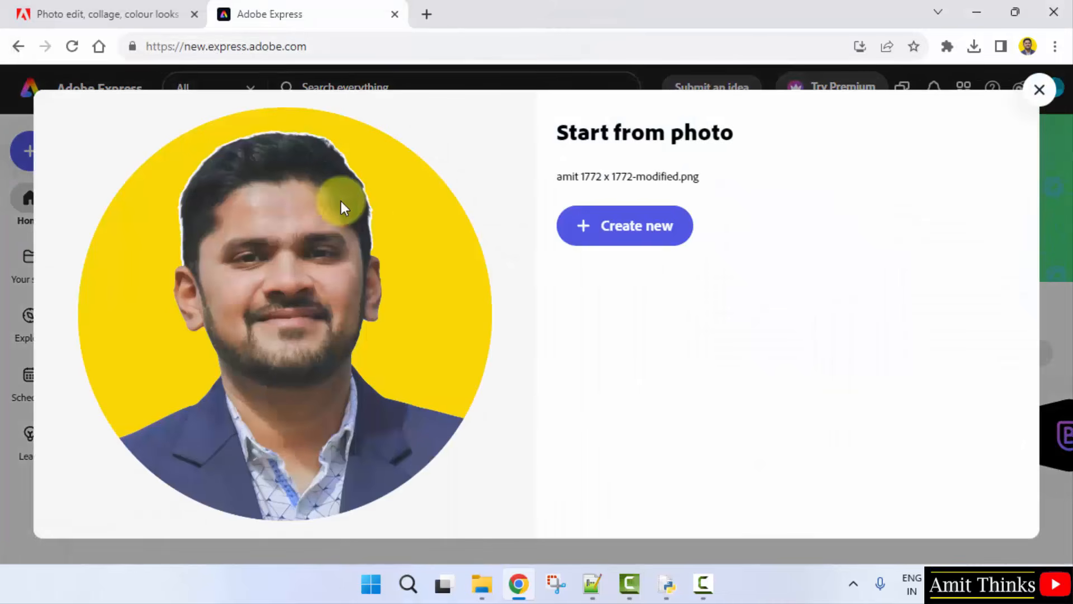
- Choose a custom 2560 × 2560 px canvas size and create the project
{"action": "left_click", "coordinate": [678, 244]}
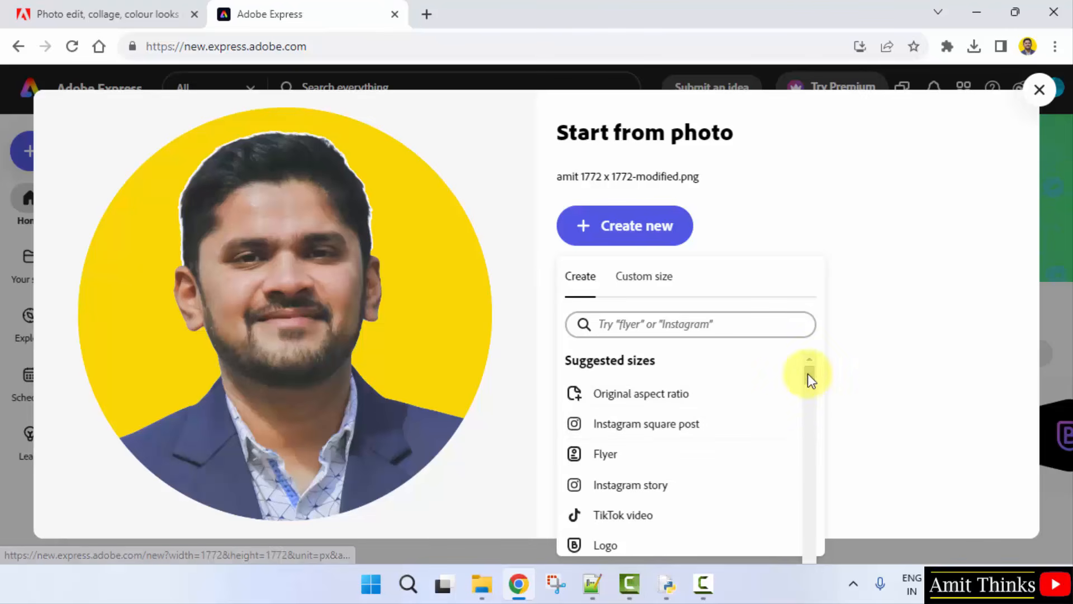
{"action": "left_click_drag", "start_coordinate": [806, 376], "coordinate": [810, 326]}
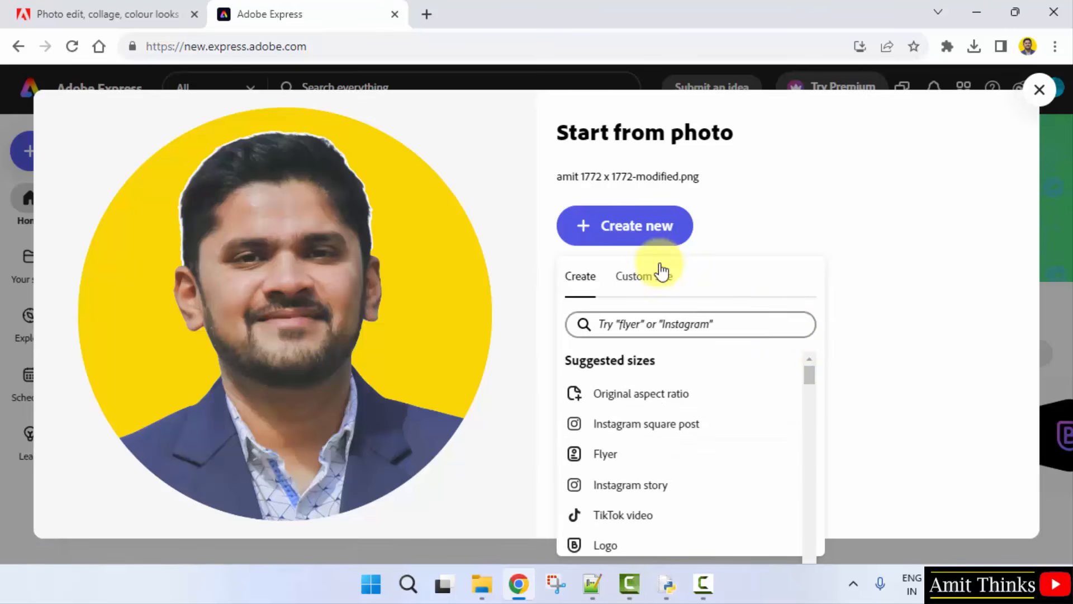
{"action": "left_click", "coordinate": [643, 280]}
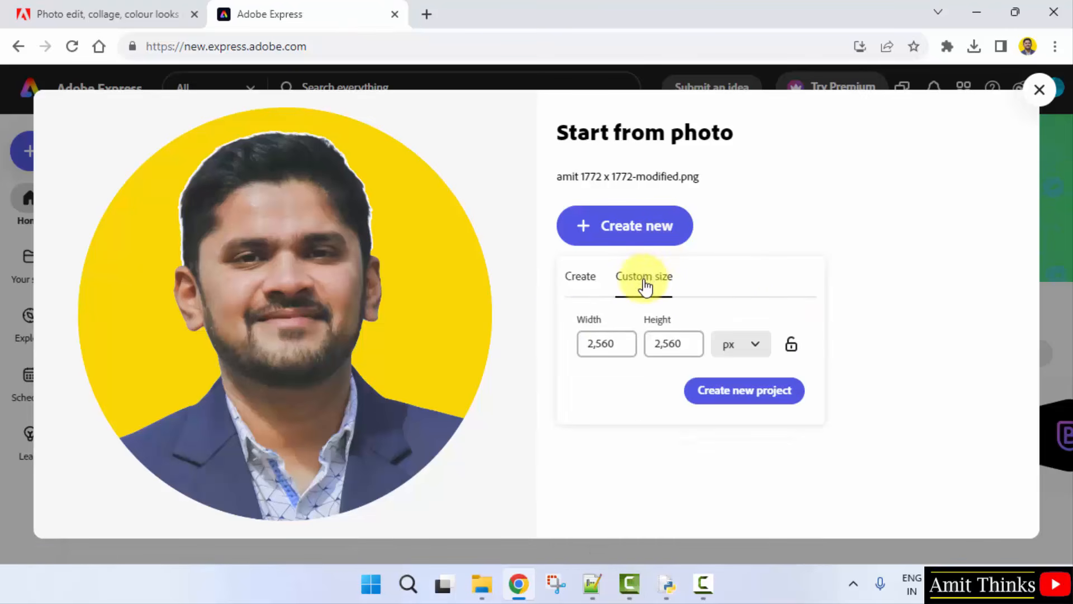
{"action": "left_click", "coordinate": [616, 240]}
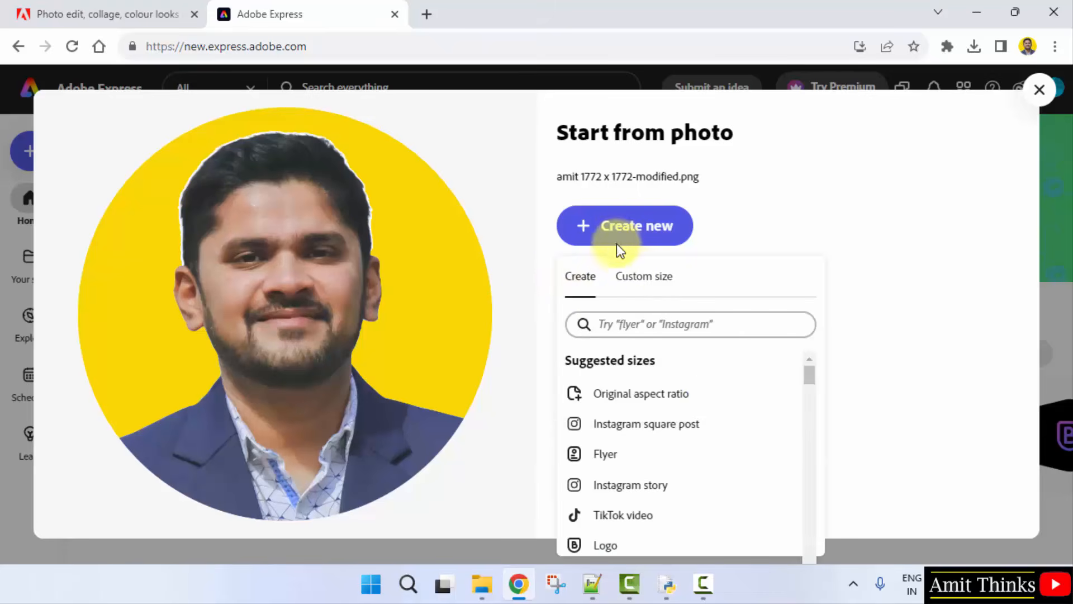
{"action": "left_click", "coordinate": [639, 277]}
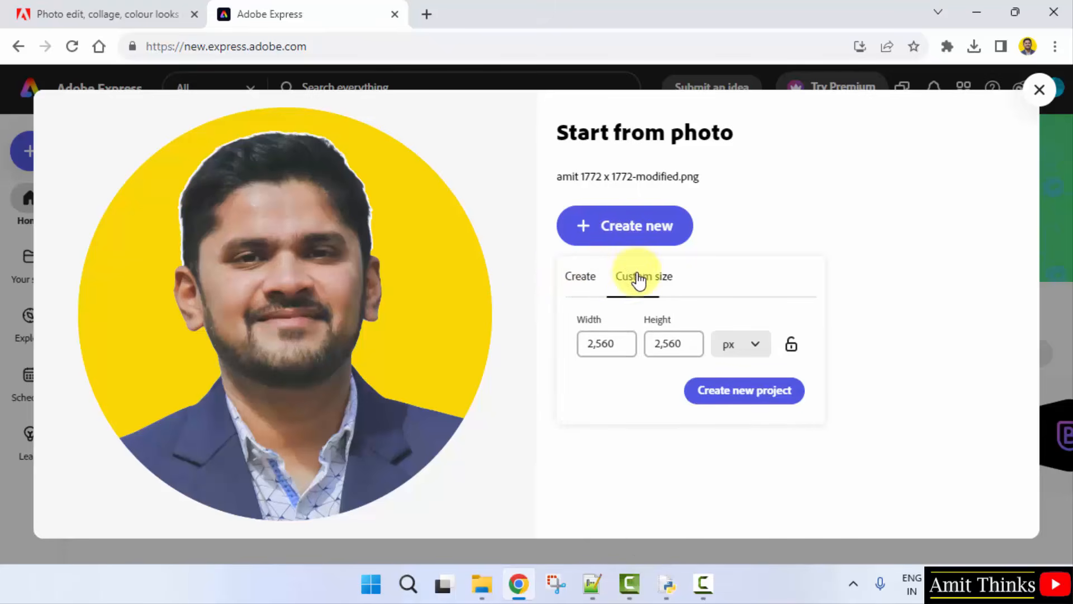
{"action": "left_click", "coordinate": [780, 407]}
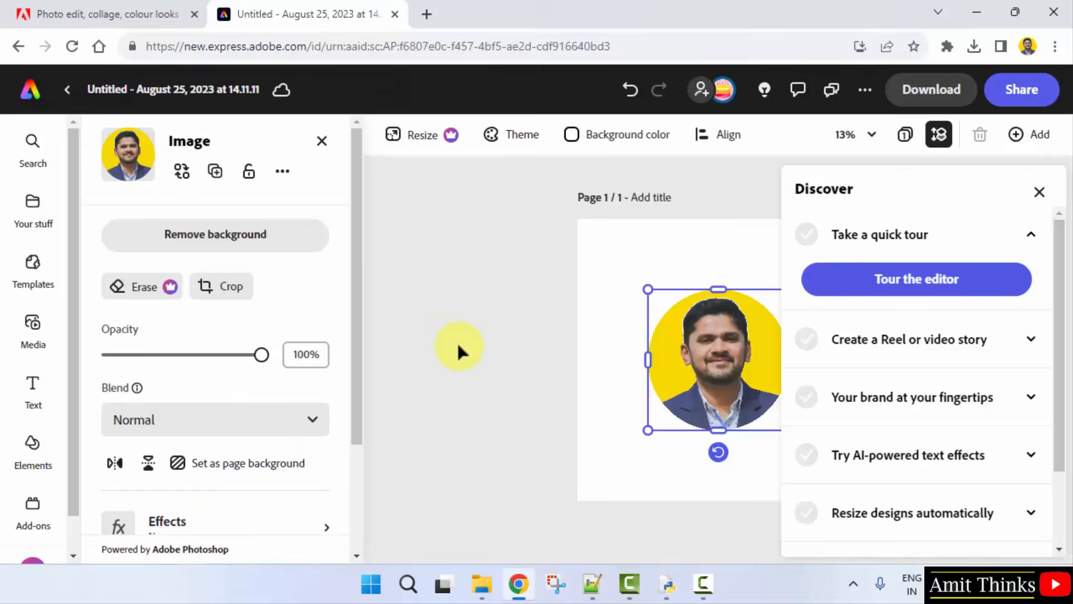
- Close the tutorials panel and dismiss the help tip
{"action": "left_click", "coordinate": [457, 342]}
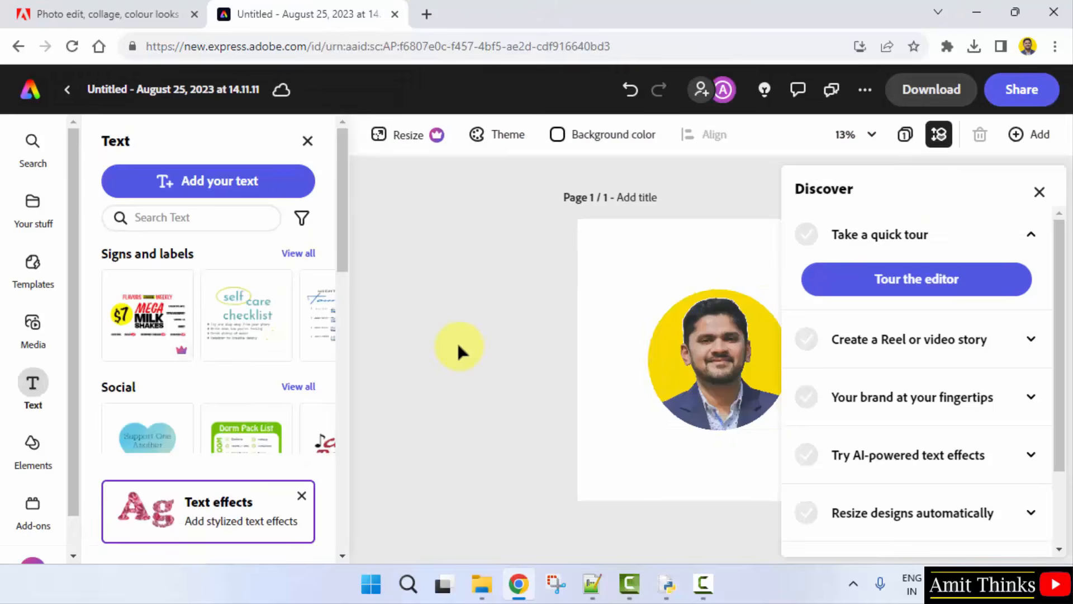
{"action": "left_click", "coordinate": [695, 341]}
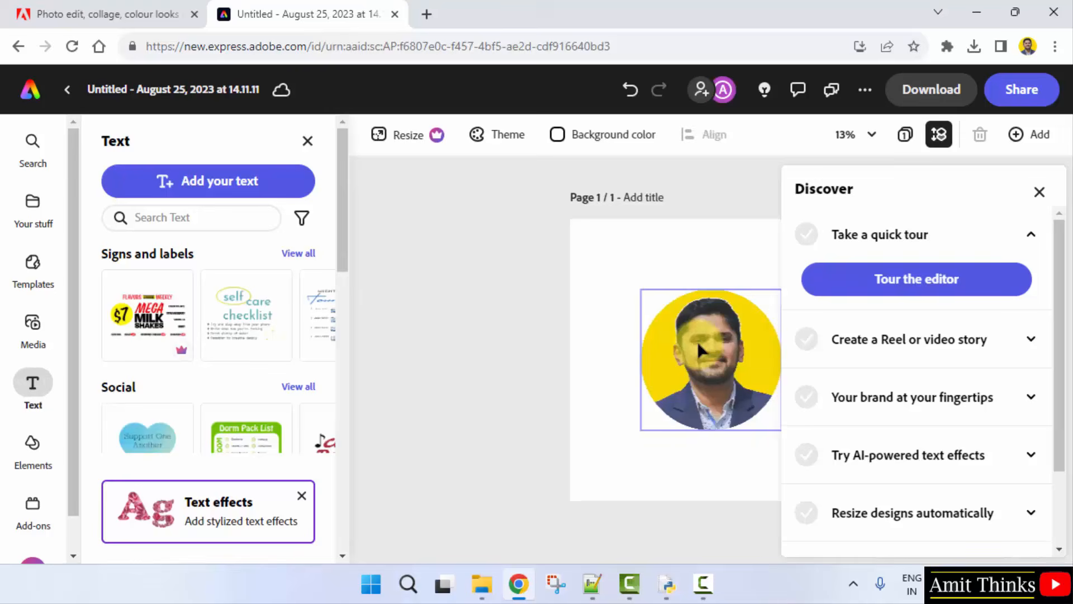
{"action": "left_click", "coordinate": [1039, 193]}
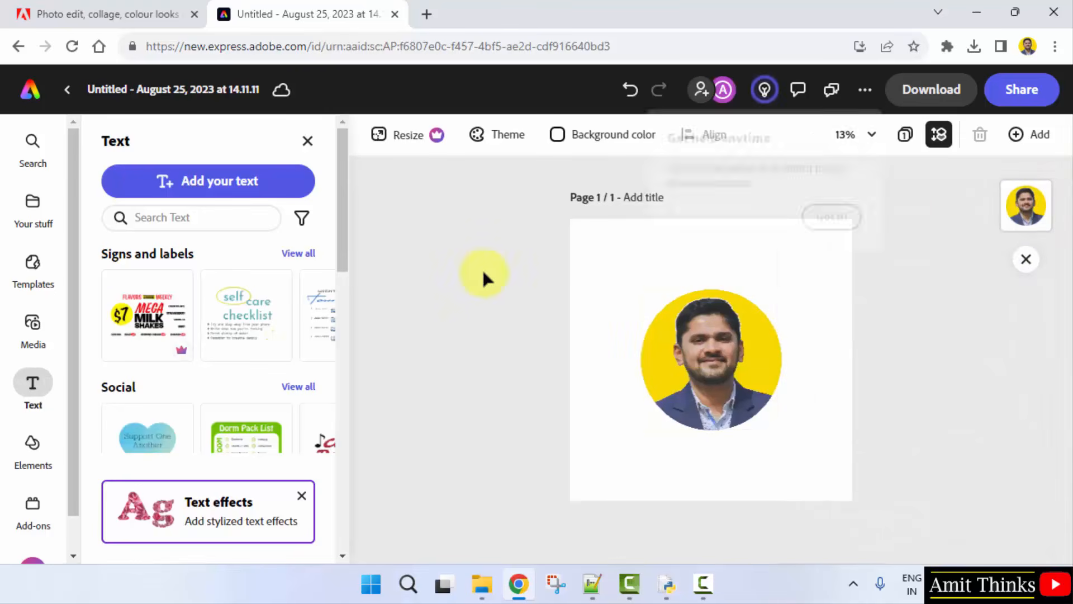
{"action": "left_click", "coordinate": [831, 221]}
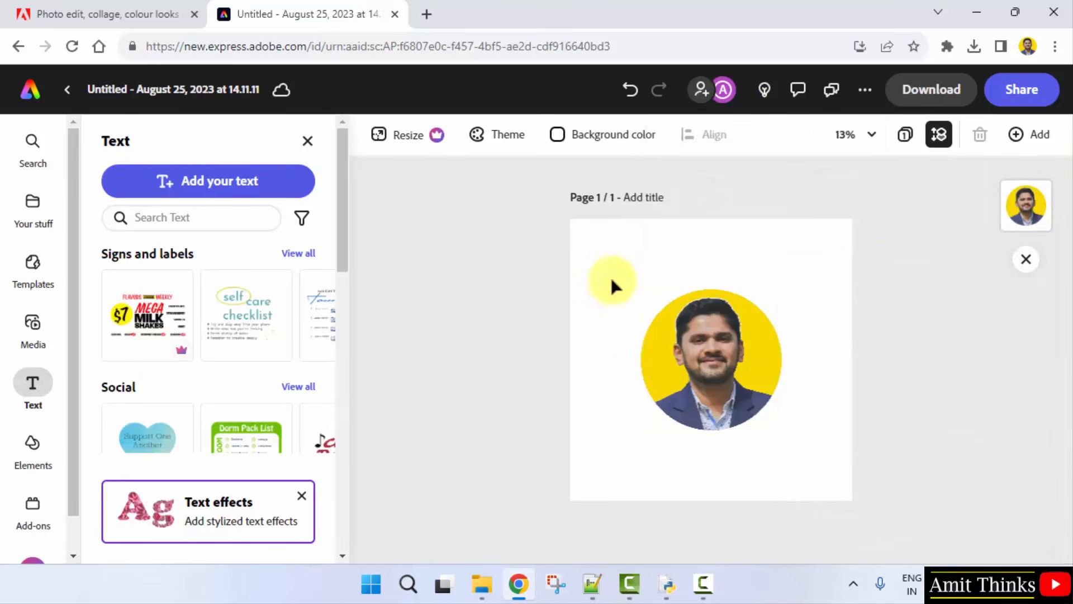
- Enlarge the portrait by dragging its corners outward, then download the design as PNG
{"action": "left_click", "coordinate": [722, 322]}
{"action": "left_click_drag", "start_coordinate": [648, 289], "coordinate": [621, 262]}
{"action": "left_click_drag", "start_coordinate": [789, 431], "coordinate": [815, 456]}
{"action": "left_click", "coordinate": [431, 339]}
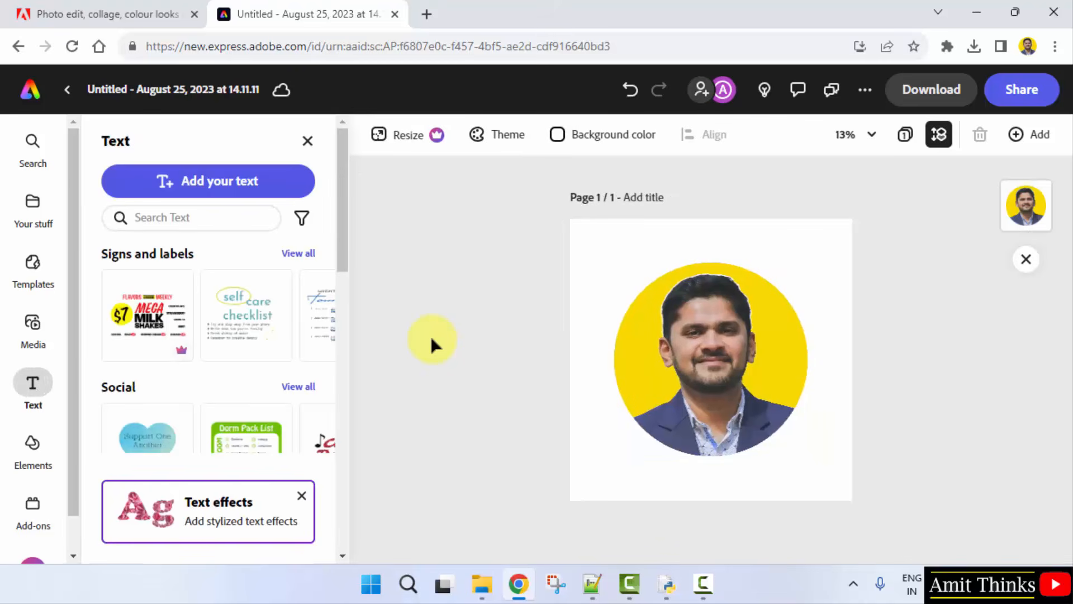
{"action": "left_click", "coordinate": [960, 95]}
{"action": "left_click", "coordinate": [903, 268]}
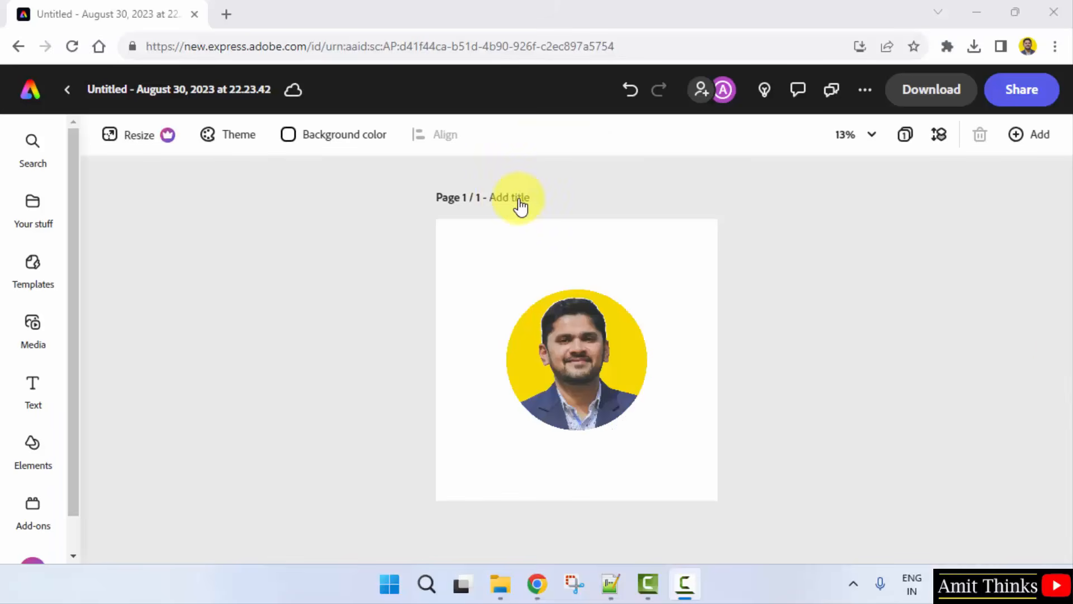
- Rename the document to 'Amit Images'
{"action": "left_click", "coordinate": [137, 89]}
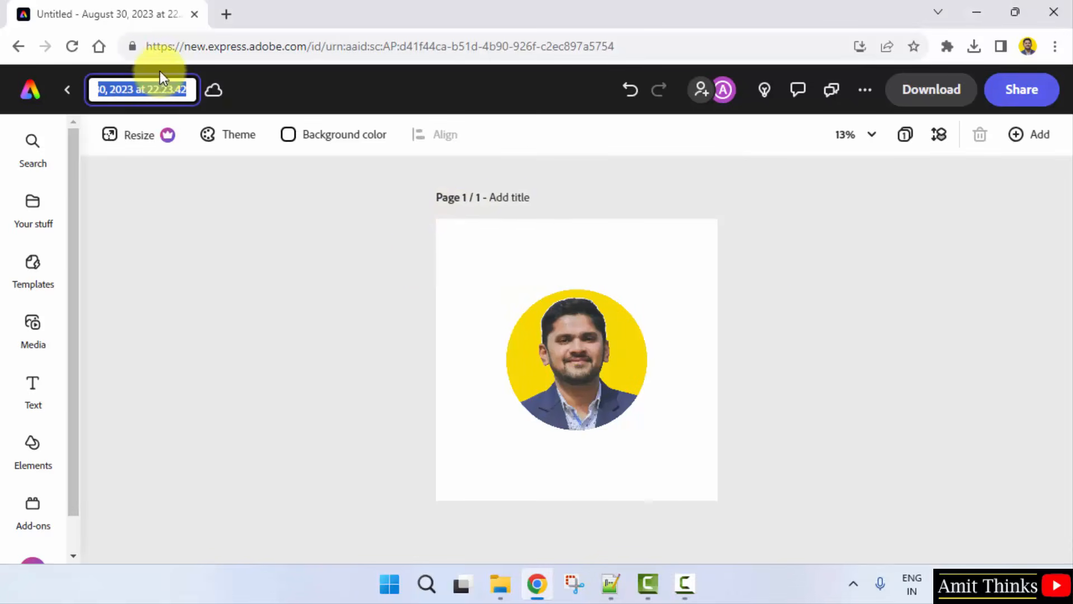
{"action": "type", "text": "Pyrho"}
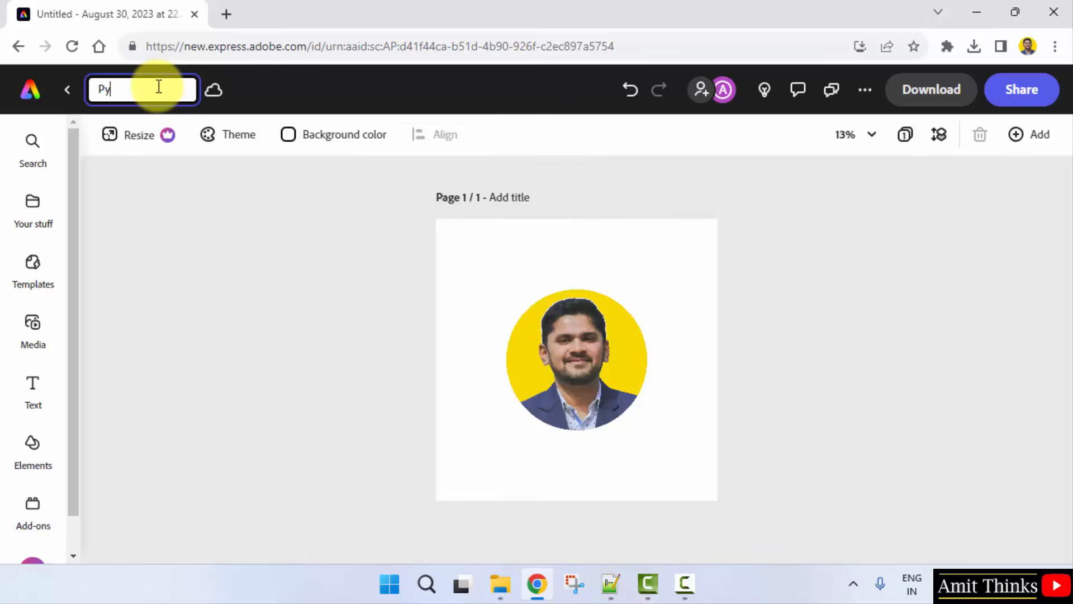
{"action": "key", "text": "BackSpace"}
{"action": "key", "text": "BackSpace"}
{"action": "key", "text": "BackSpace"}
{"action": "type", "text": "Amit Images"}
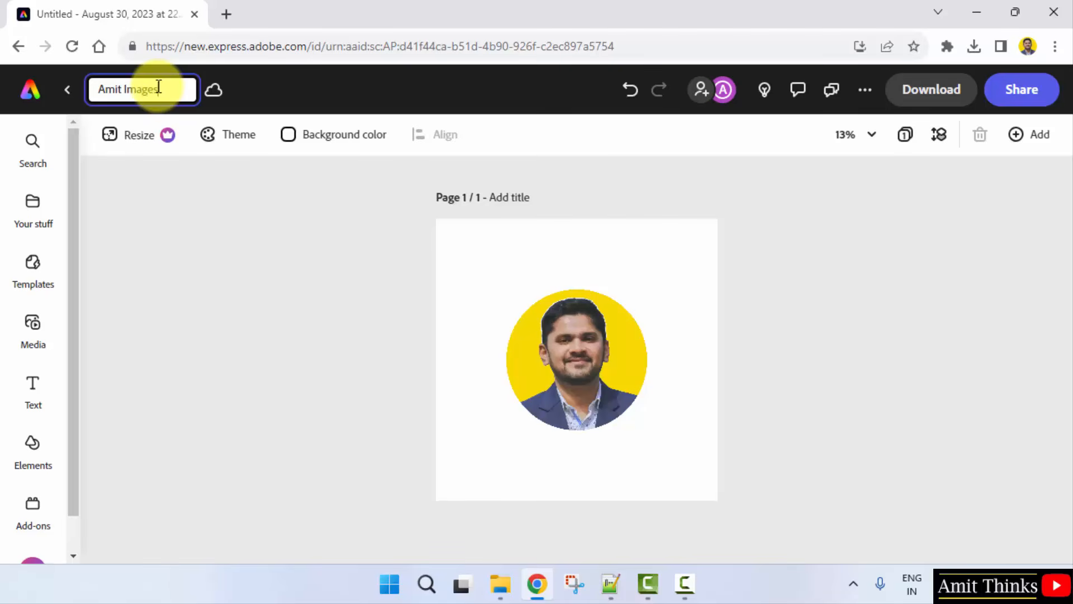
{"action": "left_click", "coordinate": [206, 180]}
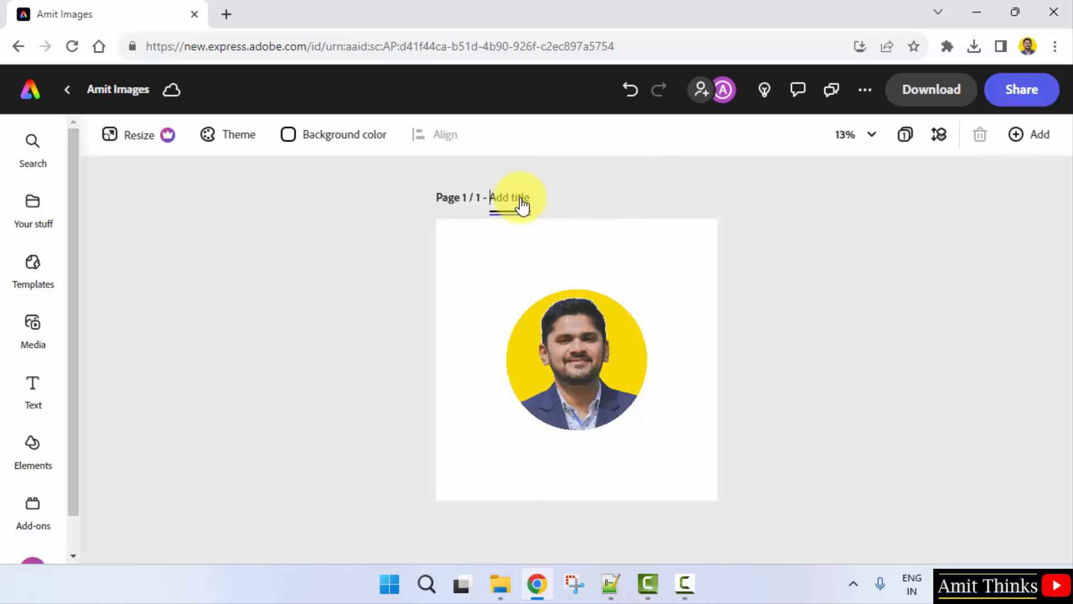
- Title page one 'Sample One', add a blank same-size page, and title it 'Sample Two'
{"action": "left_click", "coordinate": [523, 205]}
{"action": "type", "text": "Sample One"}
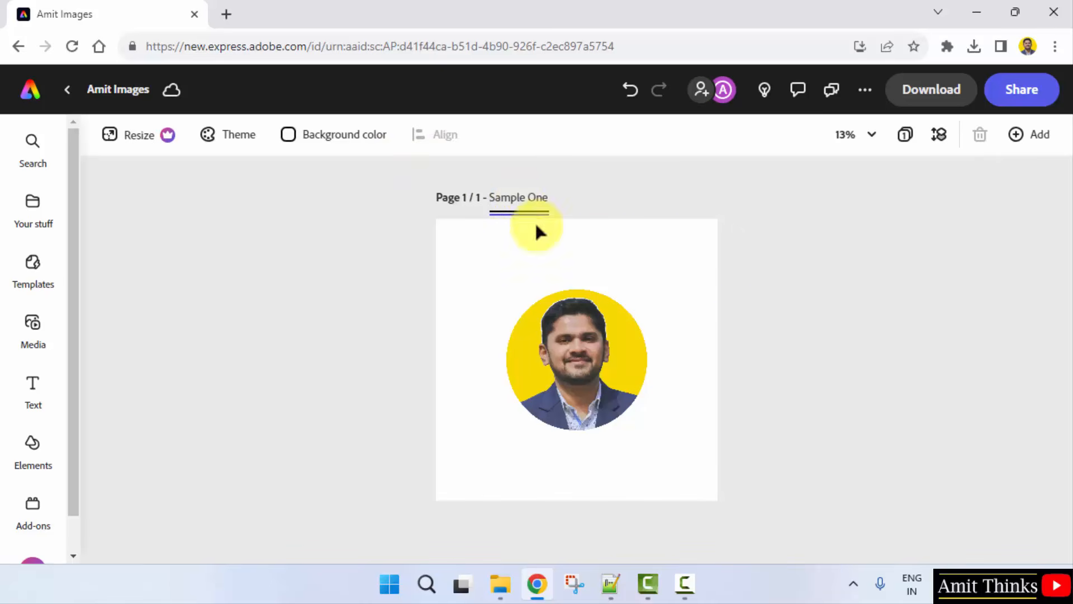
{"action": "left_click", "coordinate": [1031, 137]}
{"action": "left_click", "coordinate": [999, 203]}
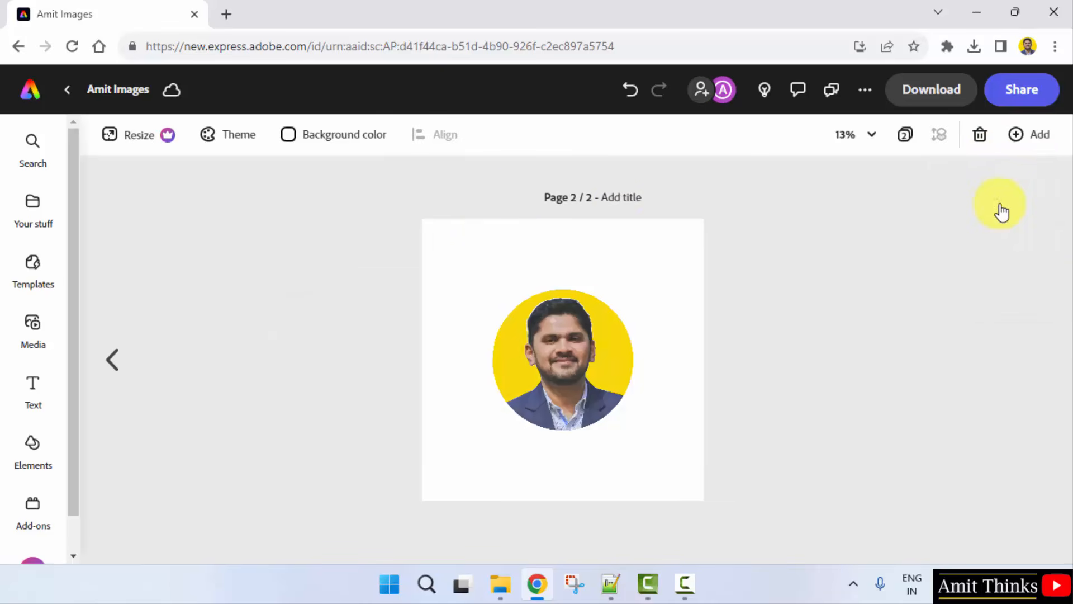
{"action": "left_click", "coordinate": [514, 208]}
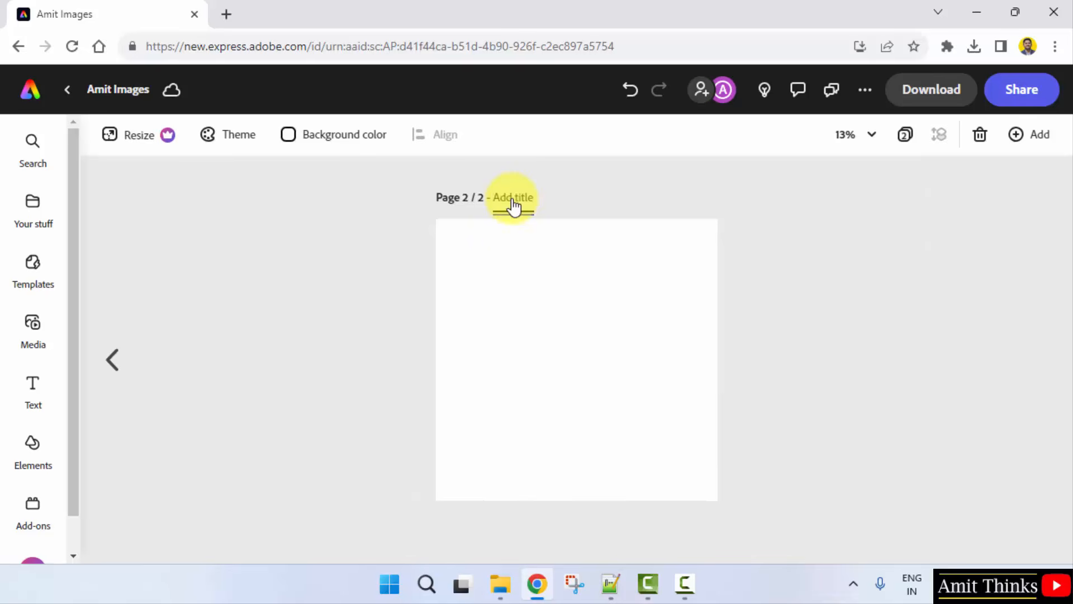
{"action": "type", "text": "Sample Two"}
- Return to page one and select the portrait to view its image options
{"action": "left_click", "coordinate": [113, 364]}
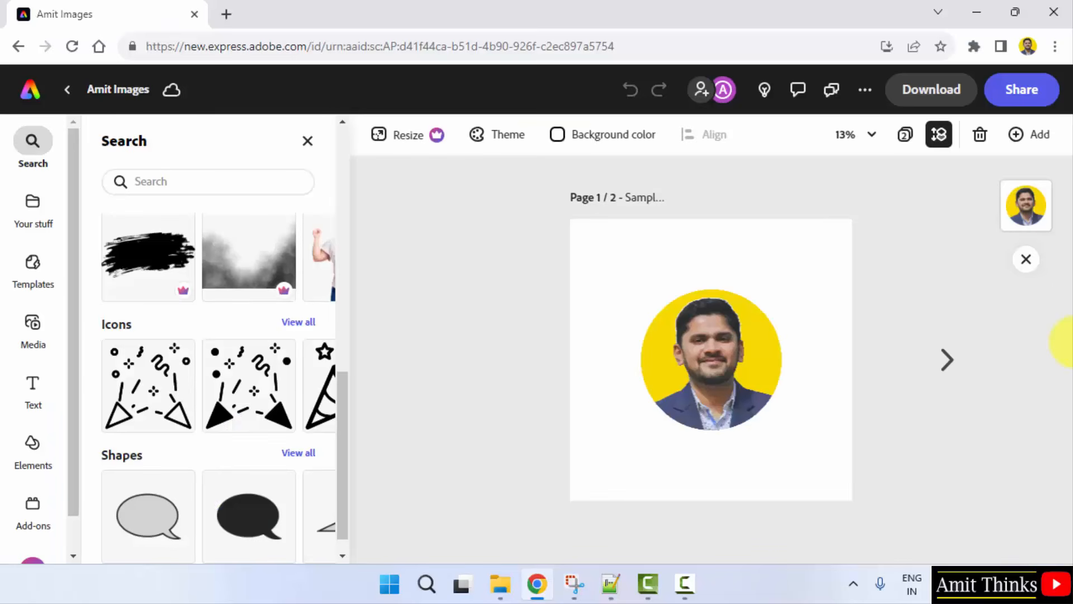
{"action": "left_click", "coordinate": [692, 366]}
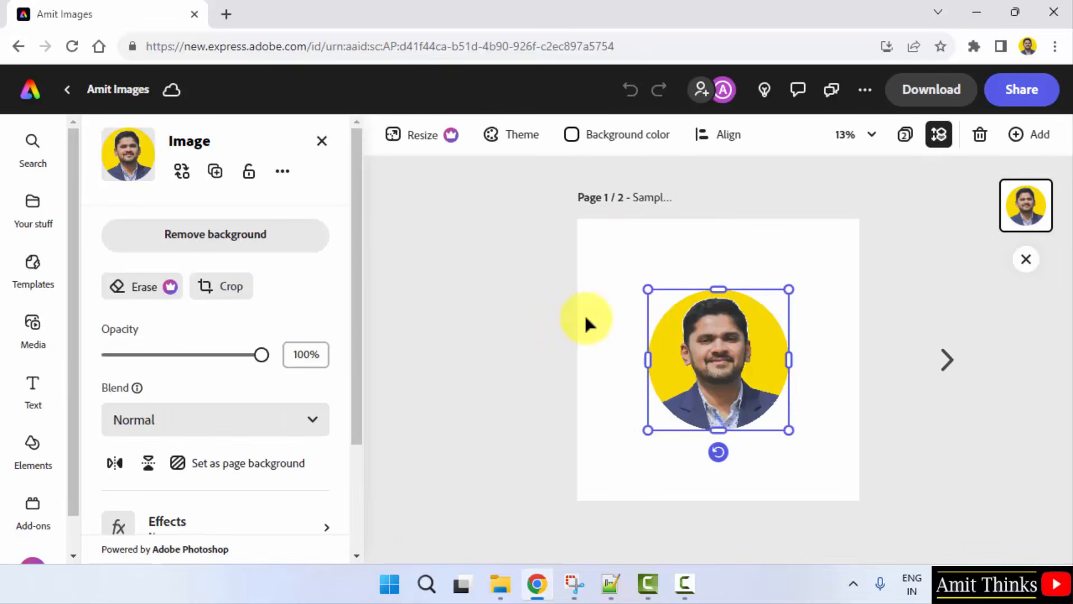
{"action": "left_click", "coordinate": [687, 246]}
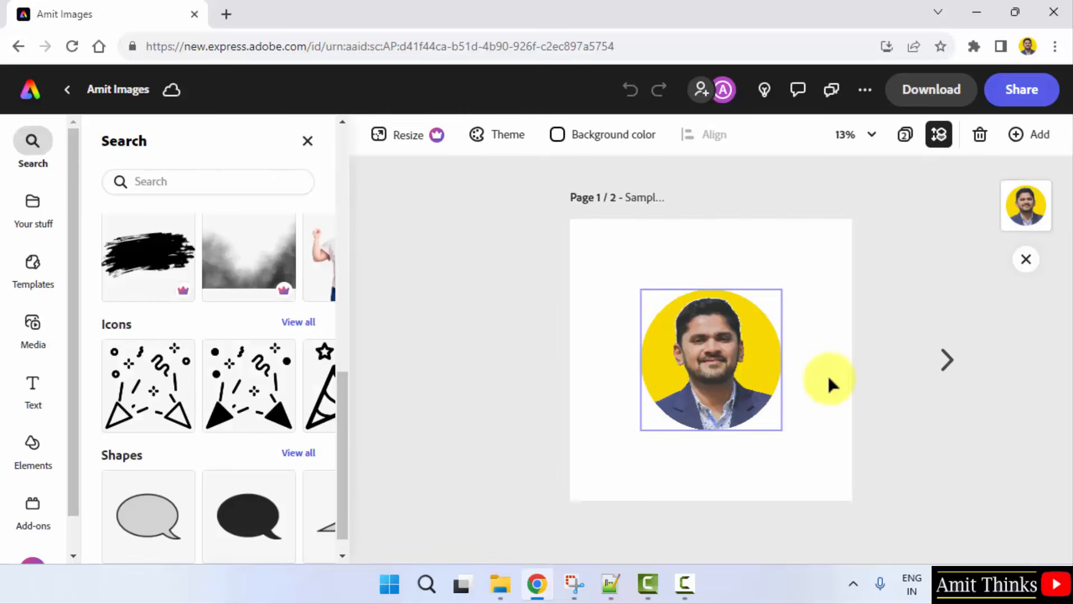
{"action": "left_click", "coordinate": [743, 366]}
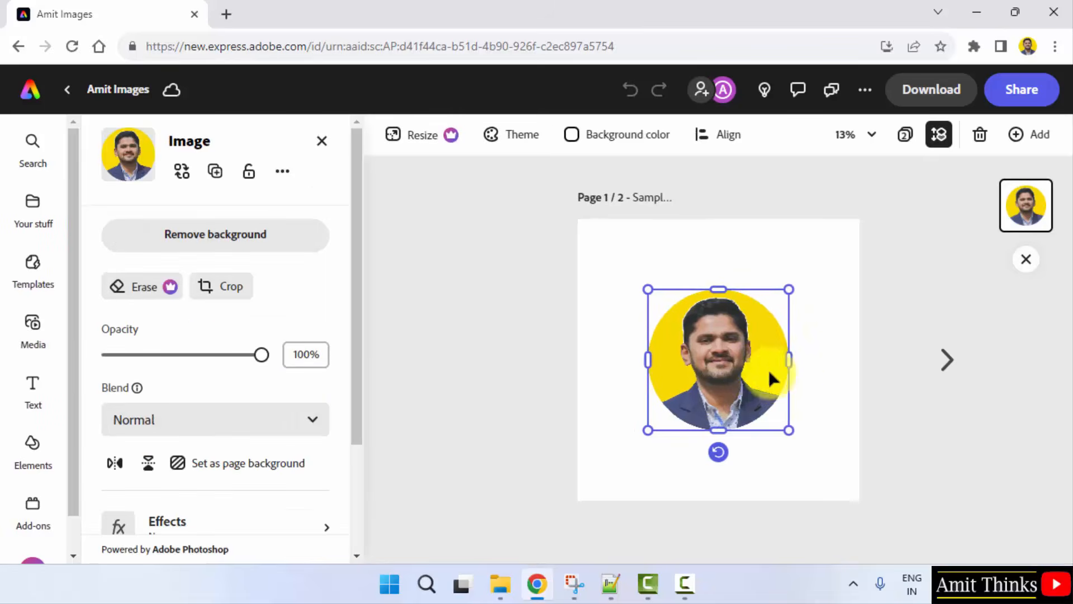
{"action": "left_click", "coordinate": [823, 289]}
- Zoom the canvas to 25%, then out to 10%, using the zoom presets
{"action": "left_click", "coordinate": [873, 137]}
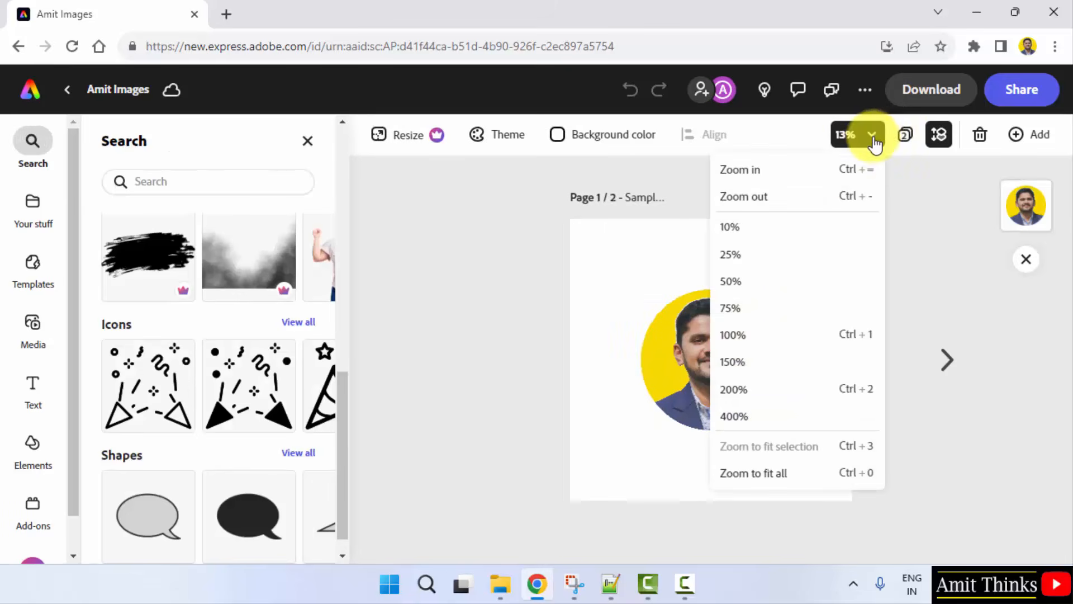
{"action": "left_click", "coordinate": [750, 257]}
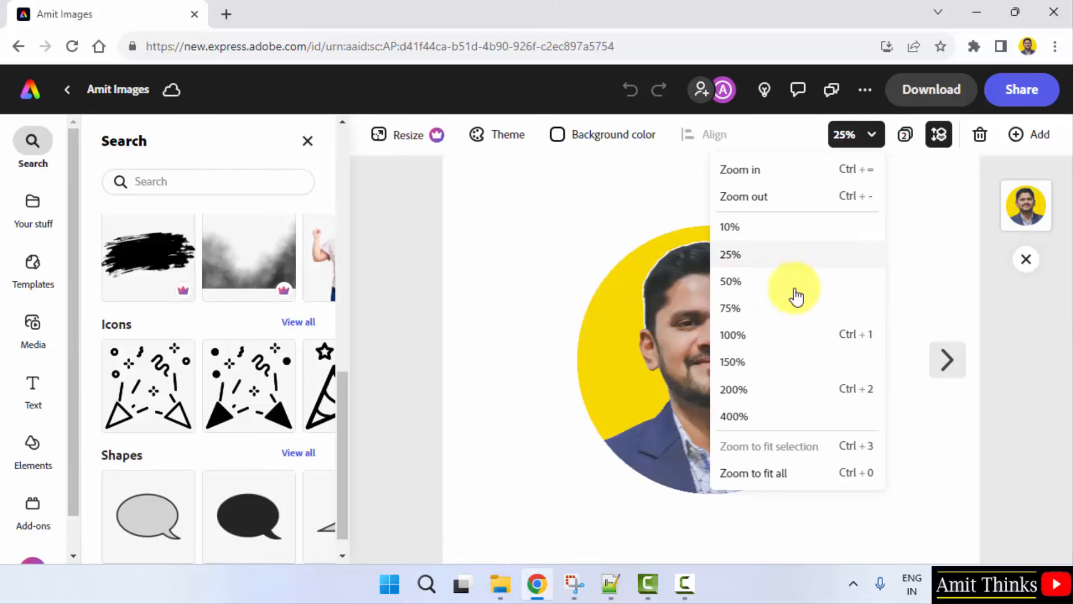
{"action": "left_click", "coordinate": [1065, 402]}
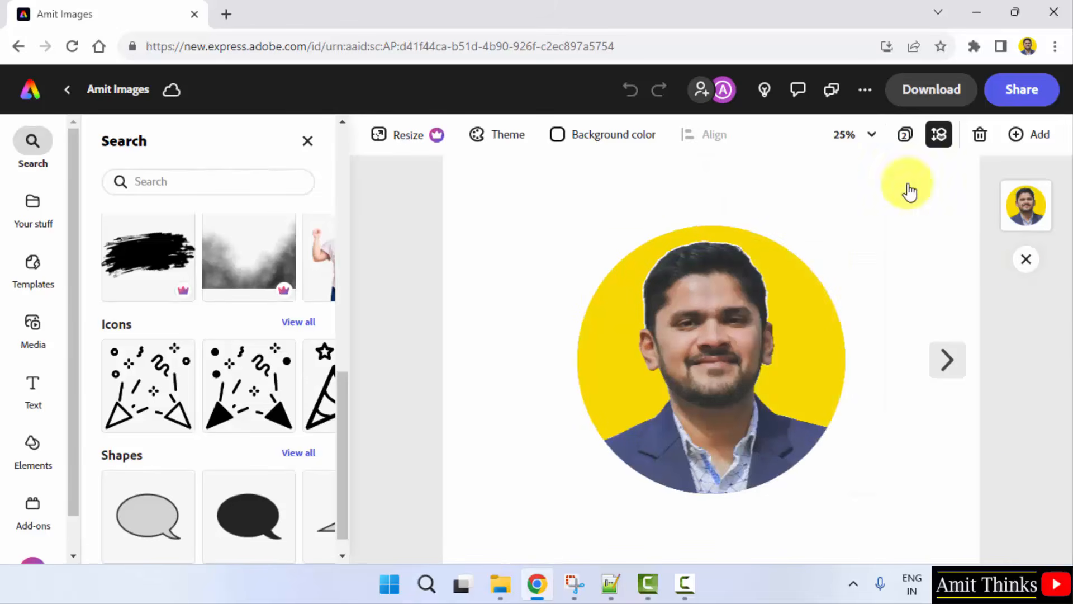
{"action": "left_click", "coordinate": [859, 135]}
{"action": "left_click", "coordinate": [746, 230]}
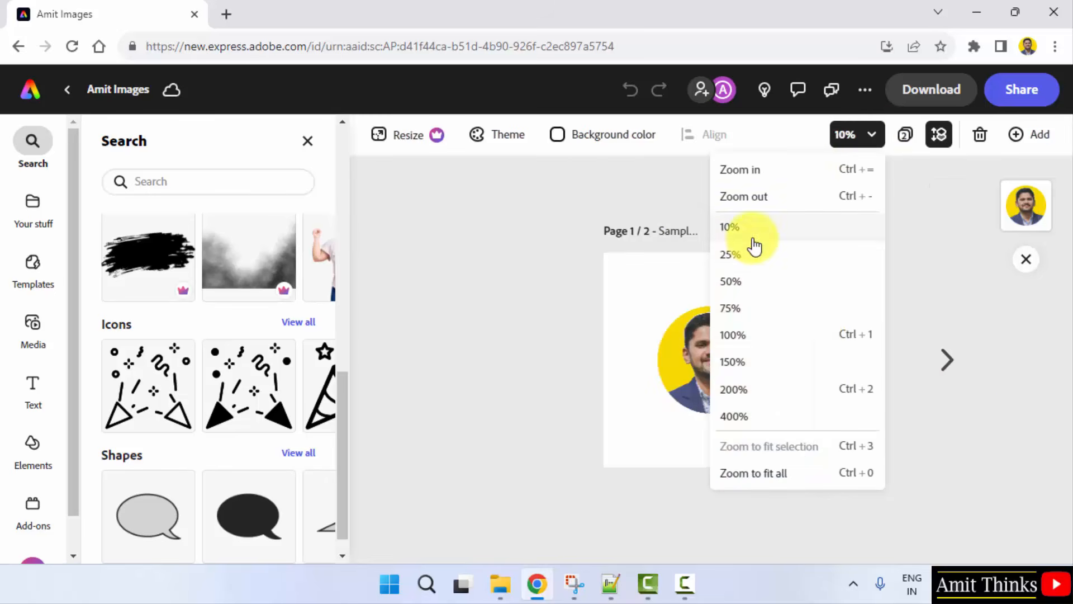
{"action": "left_click", "coordinate": [1021, 427]}
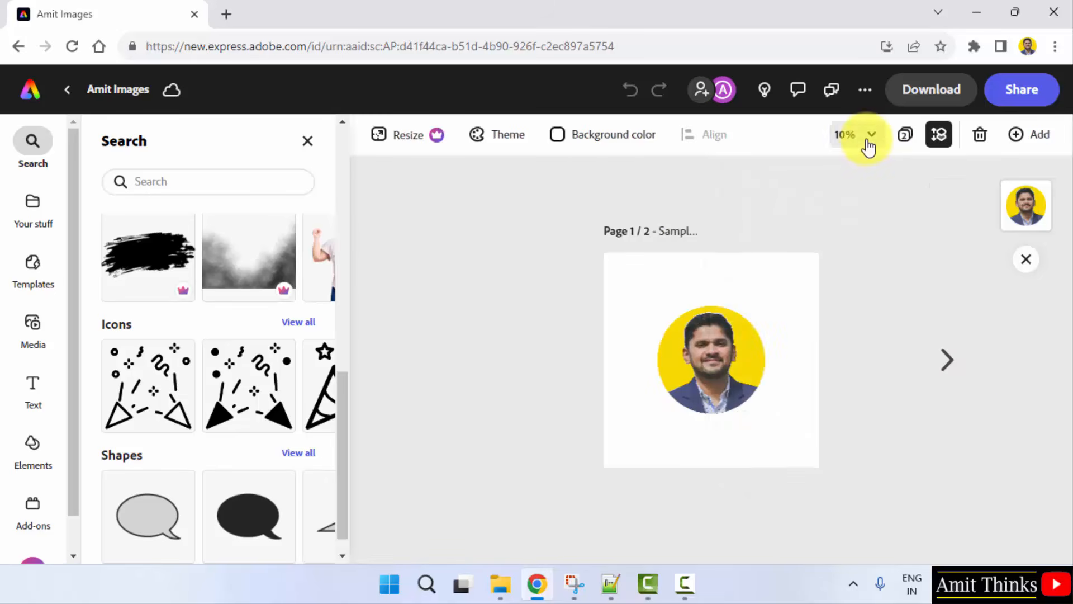
{"action": "left_click", "coordinate": [867, 151]}
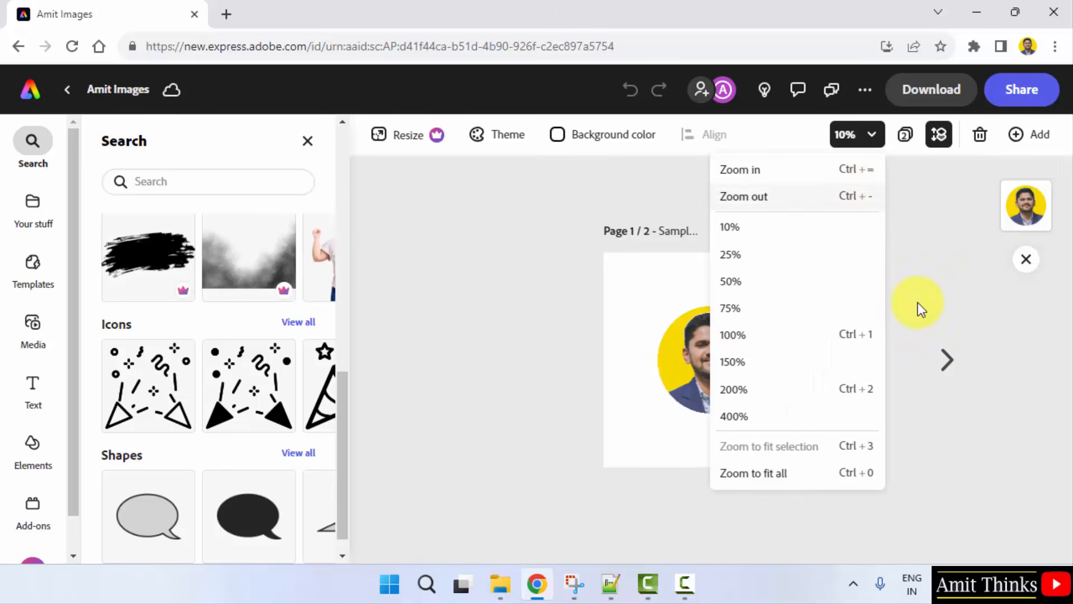
- Zoom in to 100% with Ctrl+=, then back out with Ctrl+- until the whole page shows
{"action": "key", "text": "ctrl+equal"}
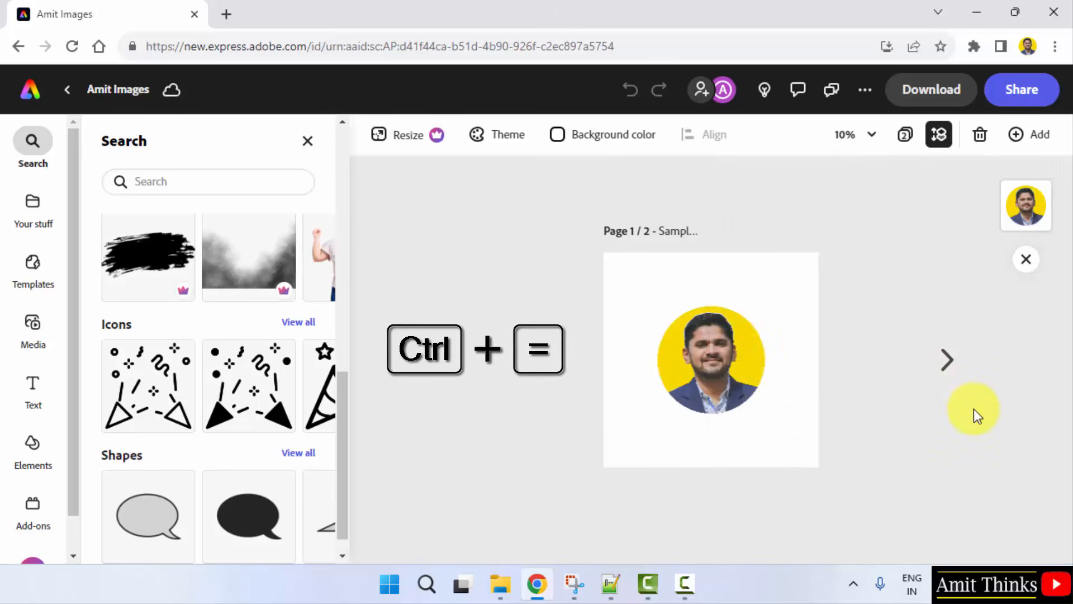
{"action": "key", "text": "ctrl+equal"}
{"action": "key", "text": "ctrl+equal"}
{"action": "key", "text": "ctrl+equal"}
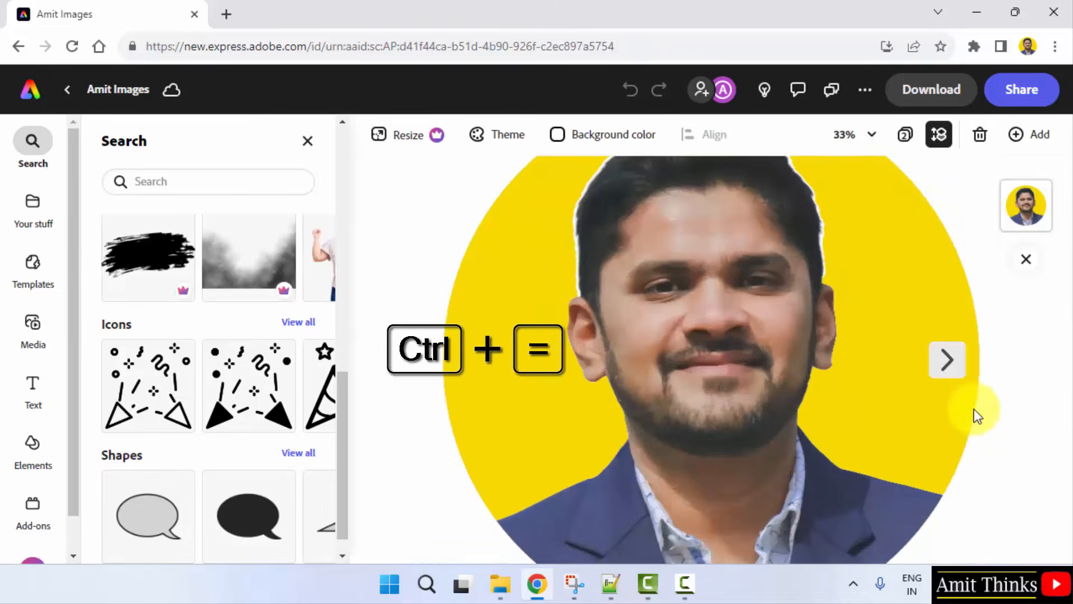
{"action": "key", "text": "ctrl+equal"}
{"action": "key", "text": "ctrl+equal"}
{"action": "key", "text": "ctrl+equal"}
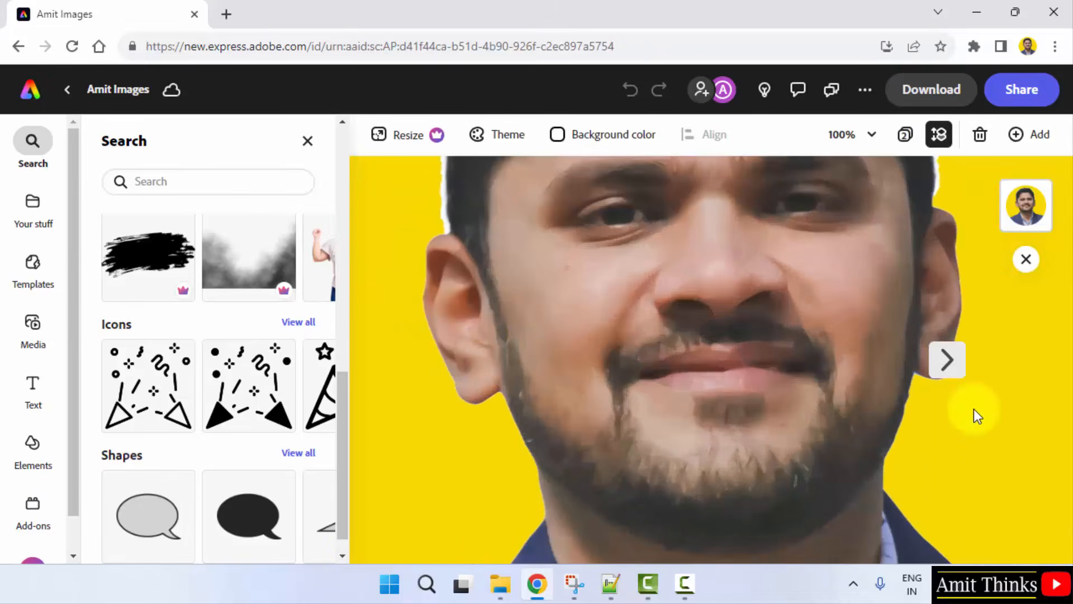
{"action": "left_click", "coordinate": [855, 135]}
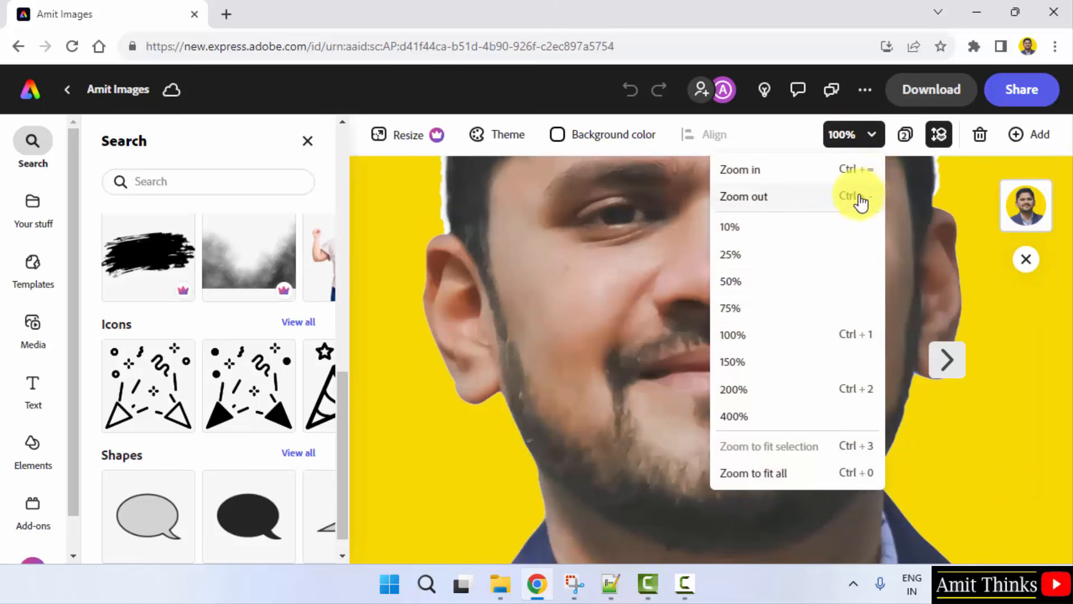
{"action": "left_click", "coordinate": [985, 153]}
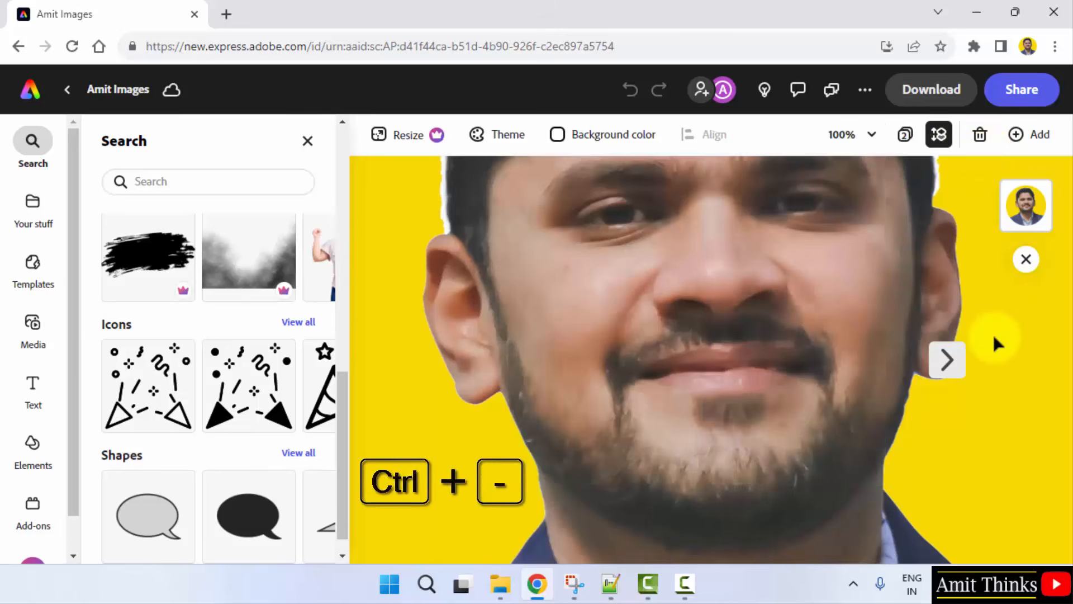
{"action": "key", "text": "ctrl+minus"}
{"action": "key", "text": "ctrl+minus"}
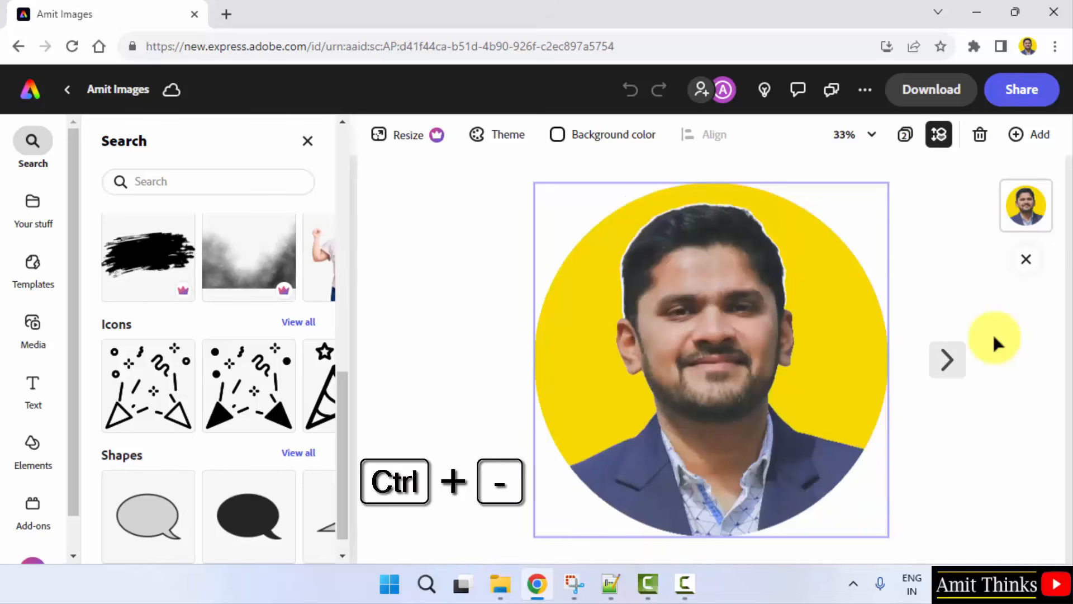
{"action": "key", "text": "ctrl+minus"}
{"action": "key", "text": "ctrl+minus"}
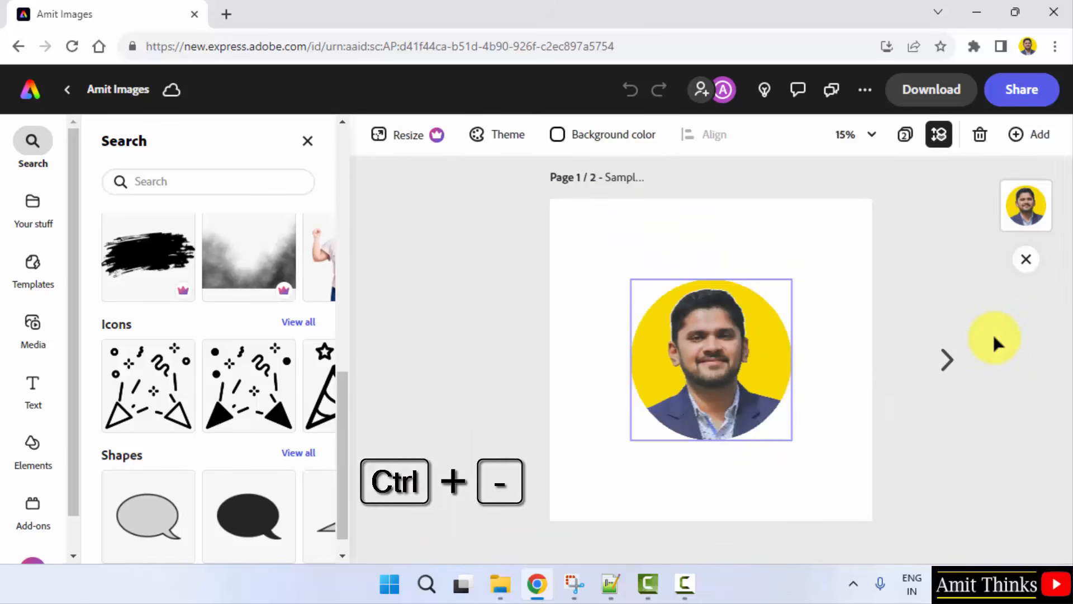
{"action": "left_click", "coordinate": [993, 341]}
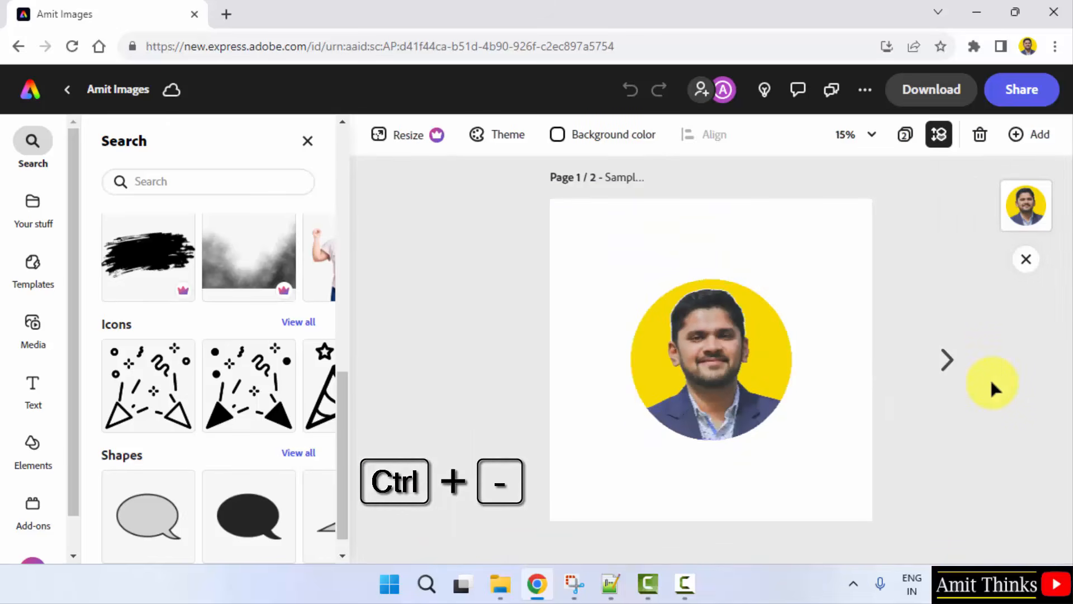
{"action": "left_click", "coordinate": [873, 140]}
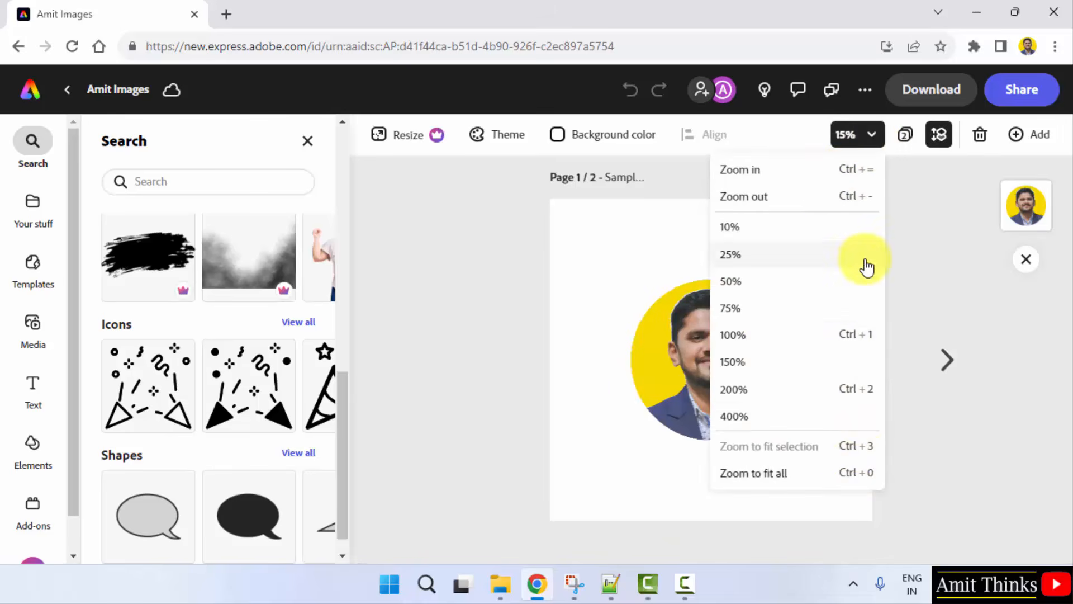
{"action": "left_click", "coordinate": [992, 496]}
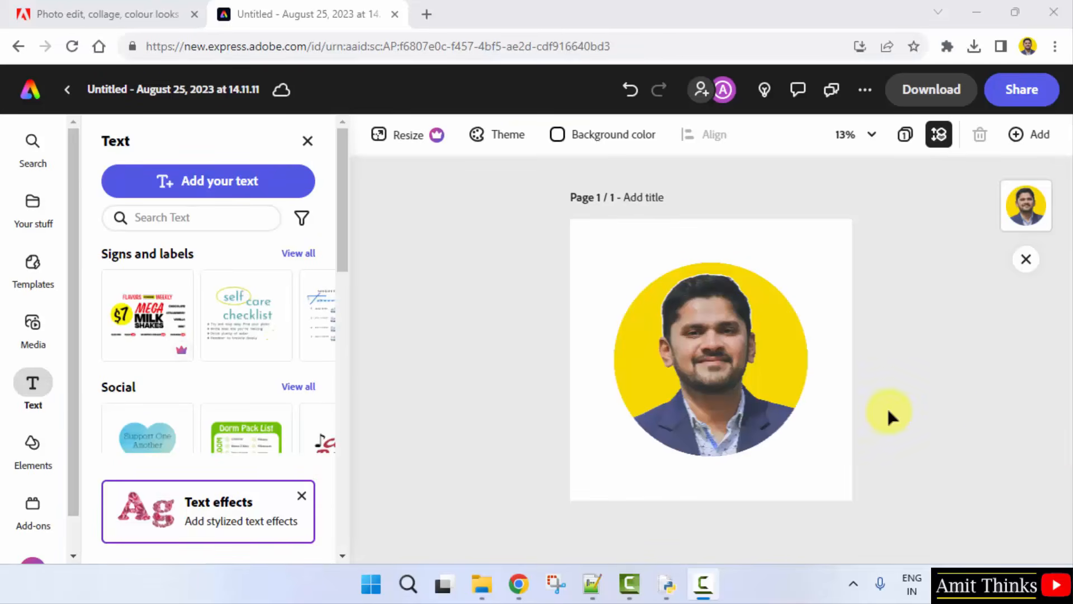
- Open the crop options for the portrait and crop it to an ellipse shape
{"action": "left_click", "coordinate": [723, 217]}
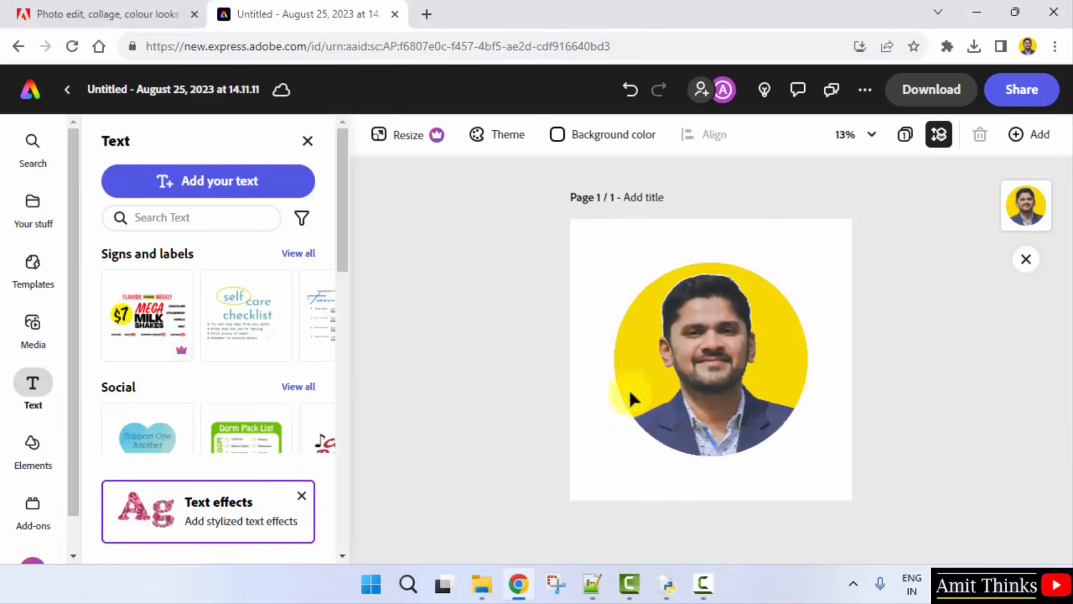
{"action": "left_click", "coordinate": [678, 376]}
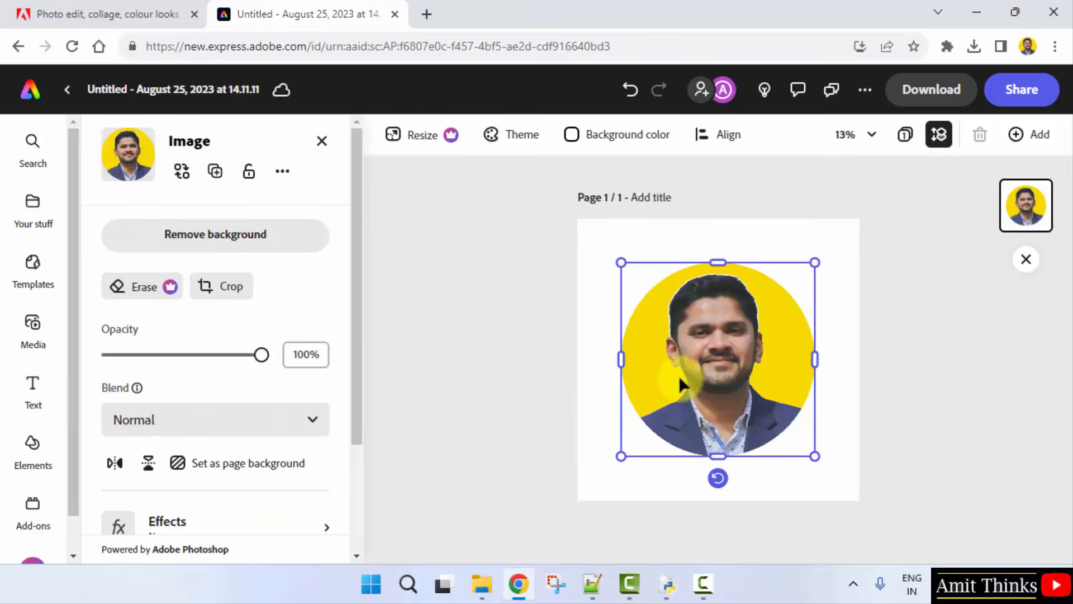
{"action": "left_click", "coordinate": [243, 294]}
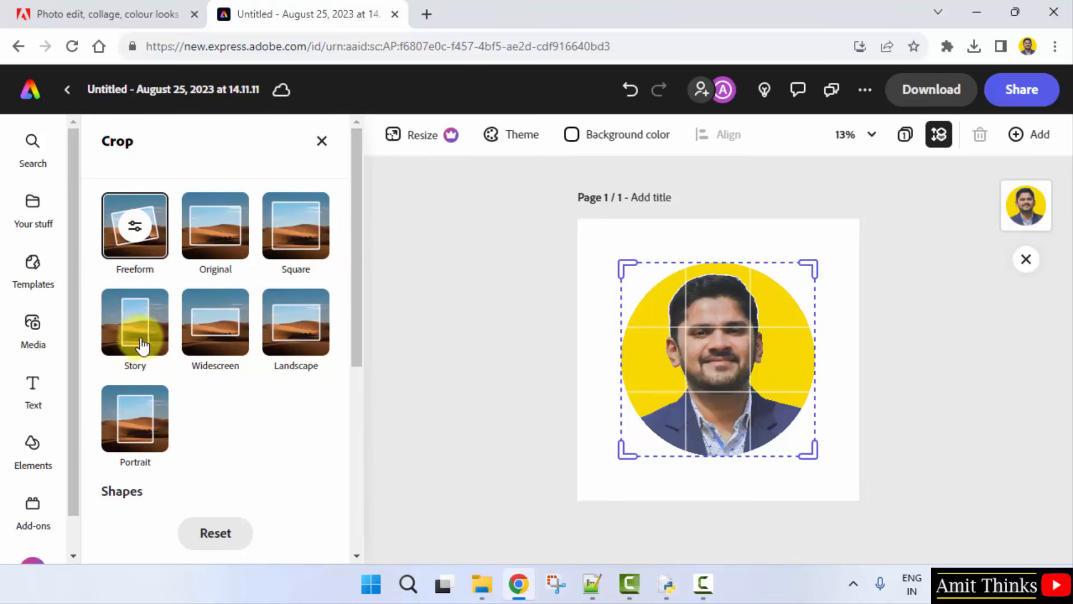
{"action": "left_click_drag", "start_coordinate": [351, 351], "coordinate": [368, 501]}
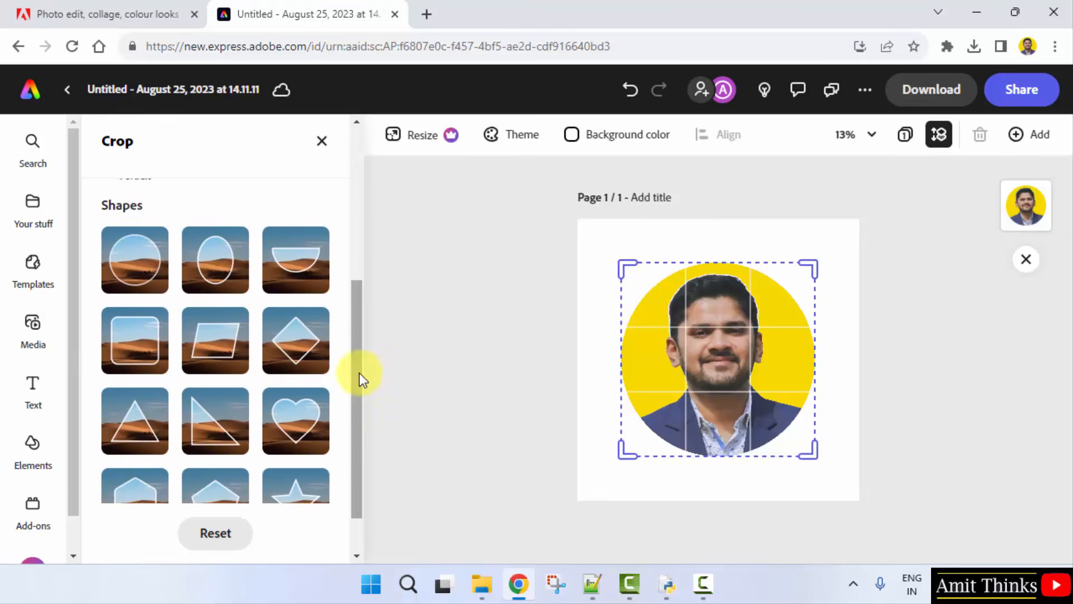
{"action": "left_click", "coordinate": [221, 274]}
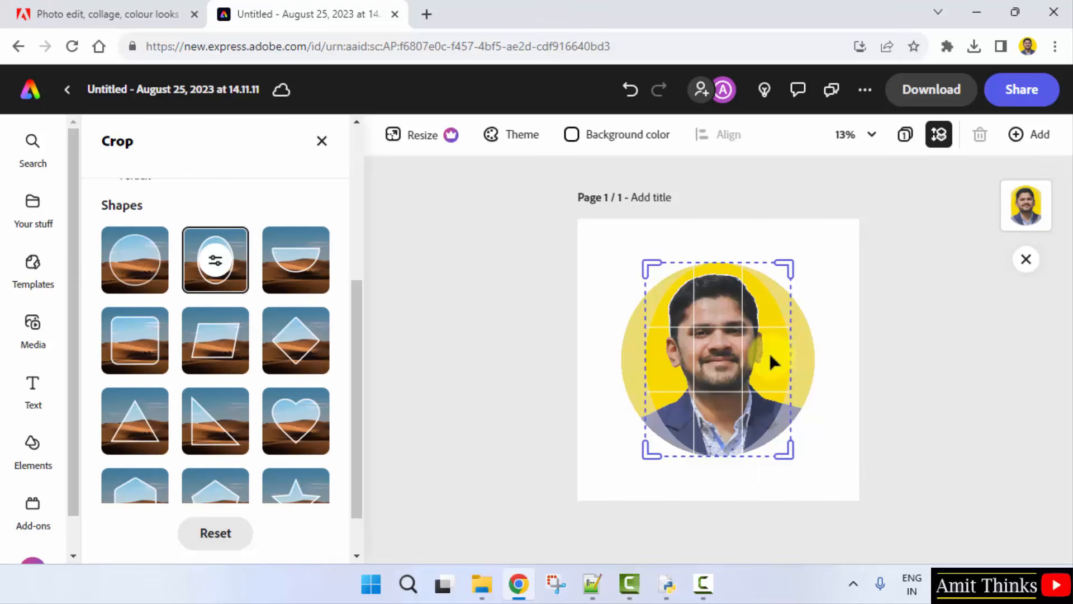
- Switch the crop to a star shape and shift the photo upward inside it
{"action": "scroll", "coordinate": [336, 386], "scroll_direction": "down", "scroll_amount": 1}
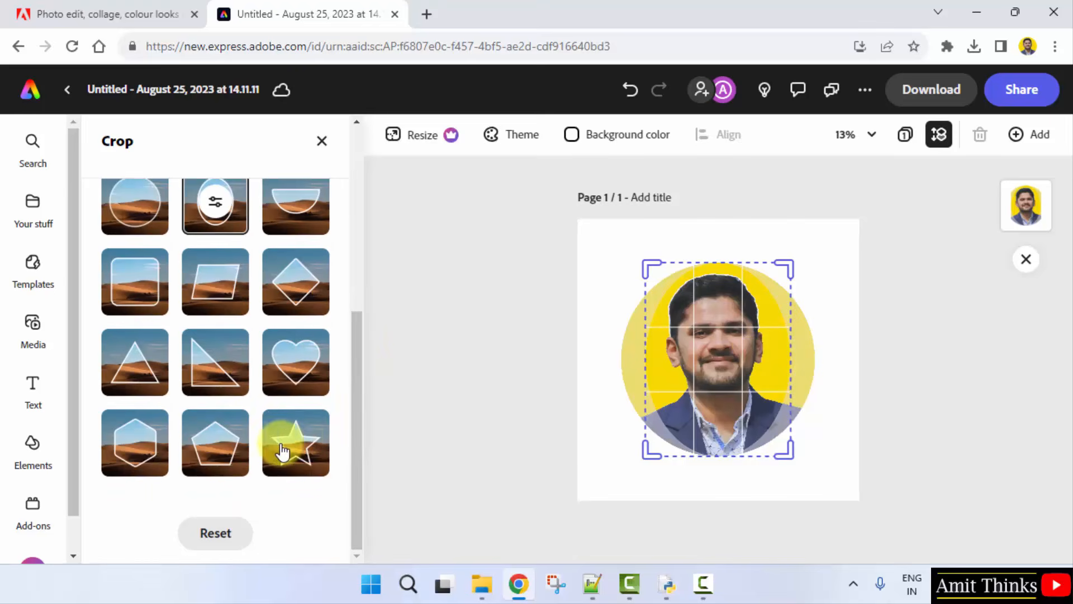
{"action": "left_click", "coordinate": [316, 443]}
{"action": "mouse_move", "coordinate": [719, 360]}
{"action": "left_mouse_down"}
{"action": "mouse_move", "coordinate": [731, 335]}
{"action": "mouse_move", "coordinate": [737, 354]}
{"action": "left_mouse_up"}
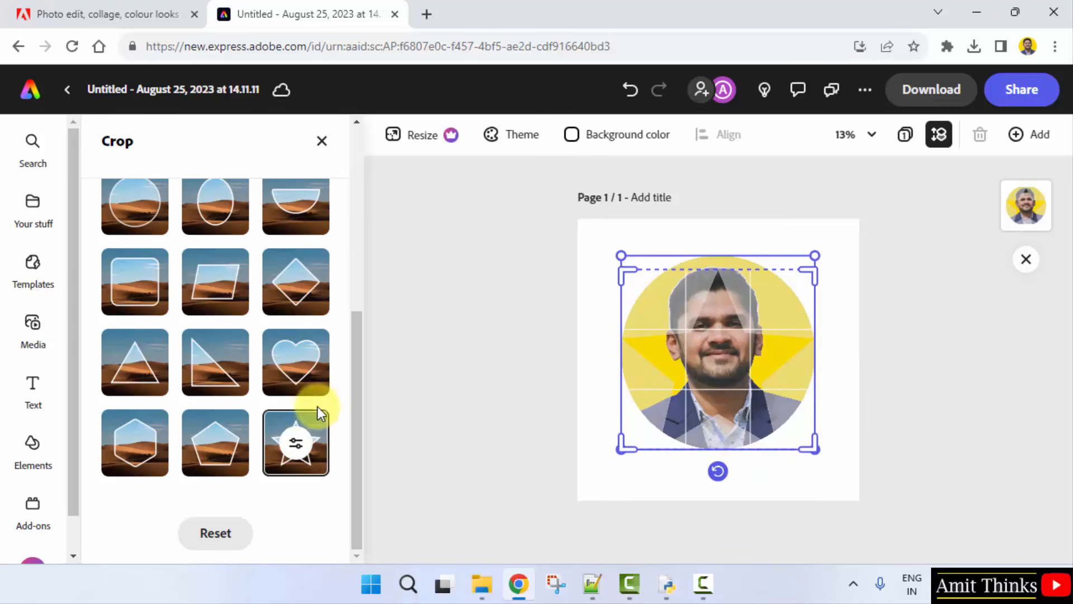
{"action": "left_click", "coordinate": [294, 447]}
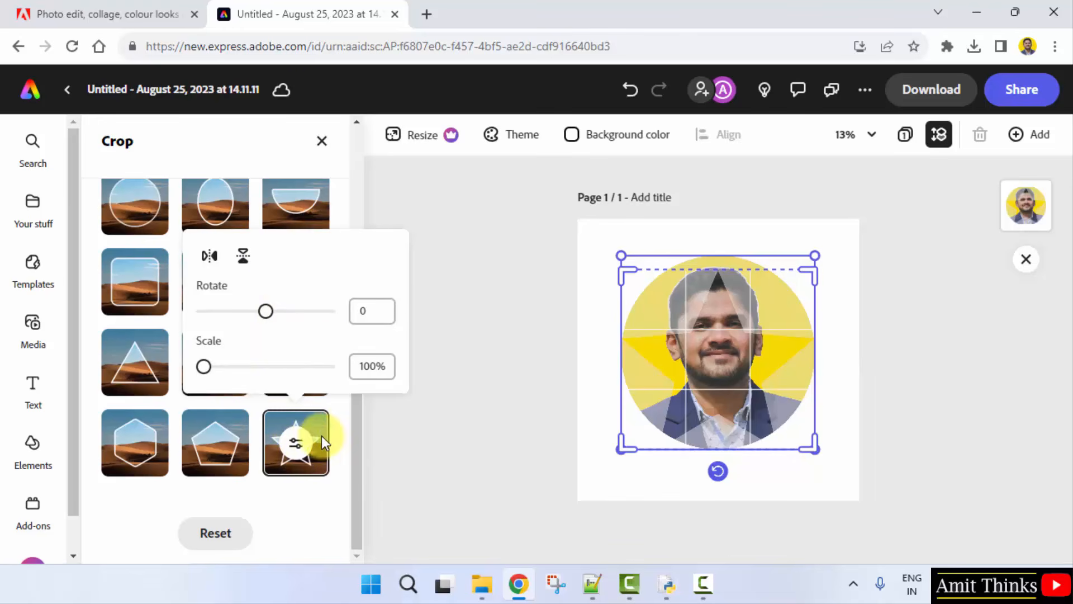
{"action": "left_click", "coordinate": [346, 429]}
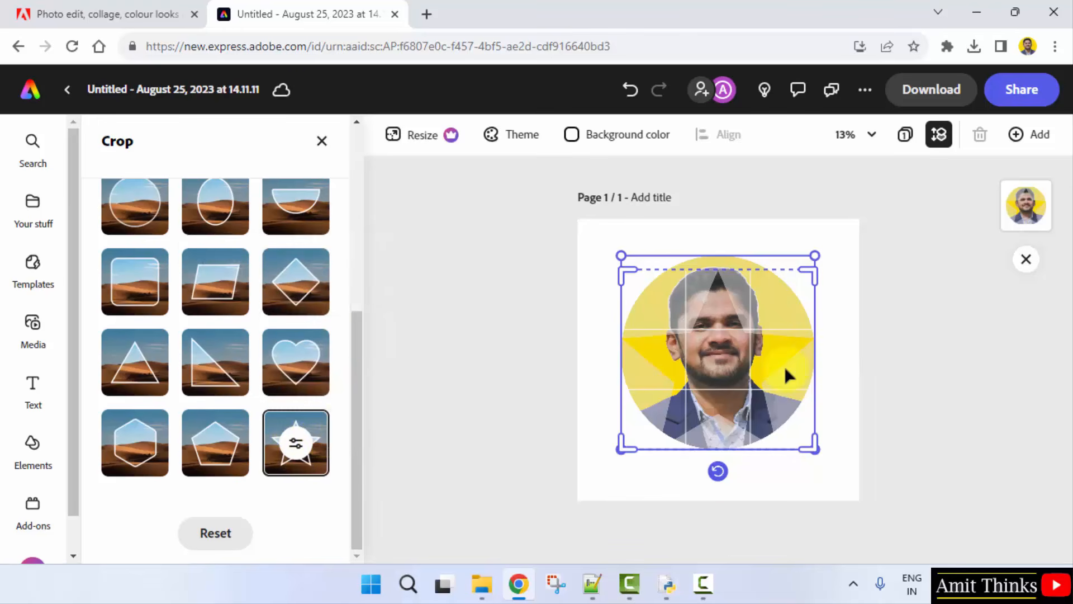
{"action": "left_click", "coordinate": [765, 478]}
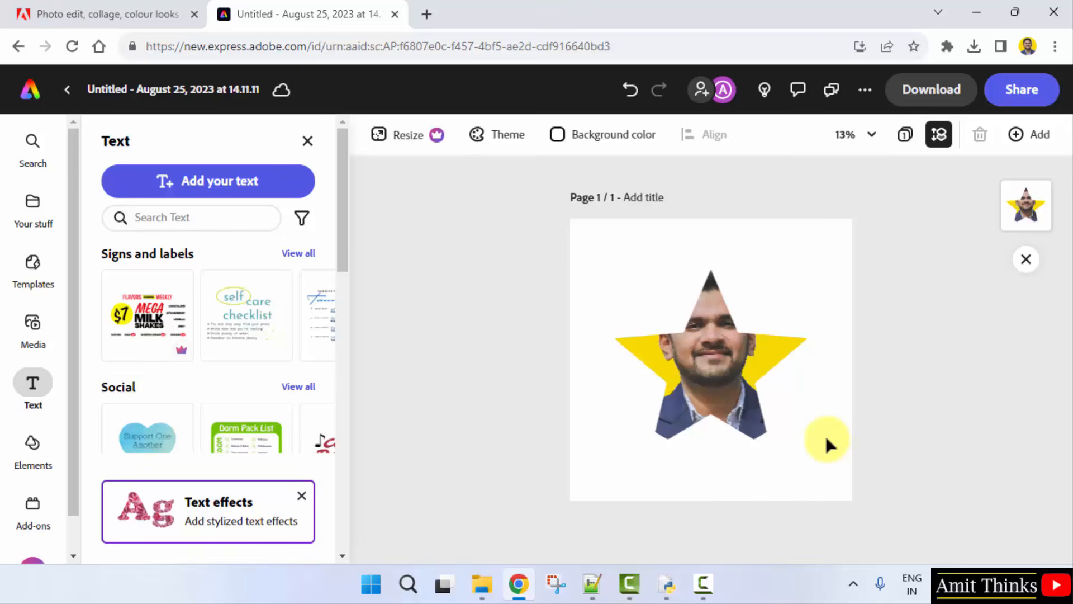
- Undo the crop change and reset the crop to the full uncropped photo
{"action": "key", "text": "ctrl+z"}
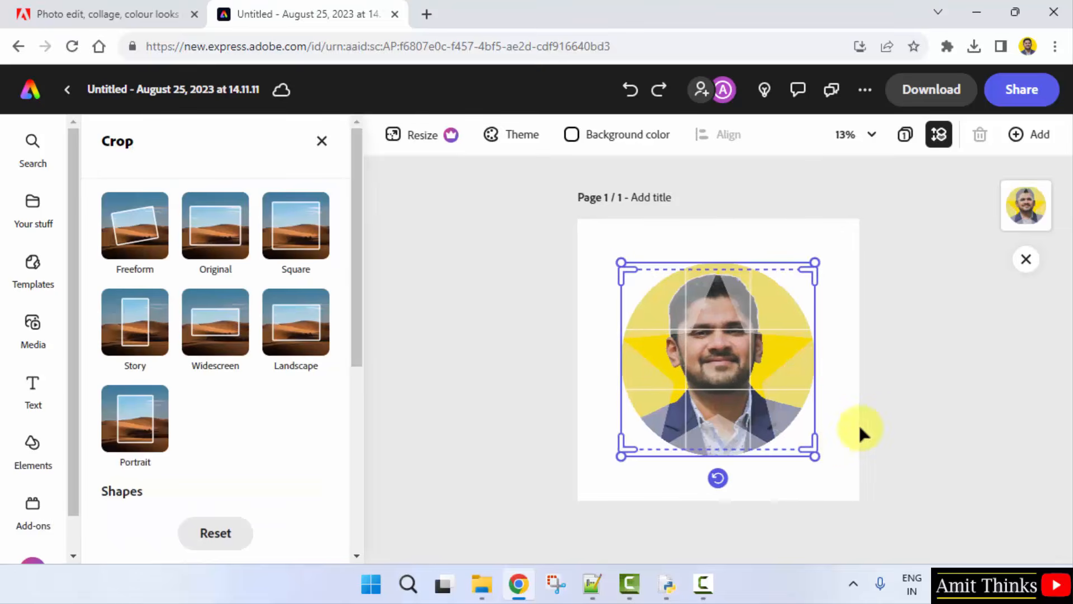
{"action": "left_click", "coordinate": [870, 420]}
{"action": "double_click", "coordinate": [805, 430]}
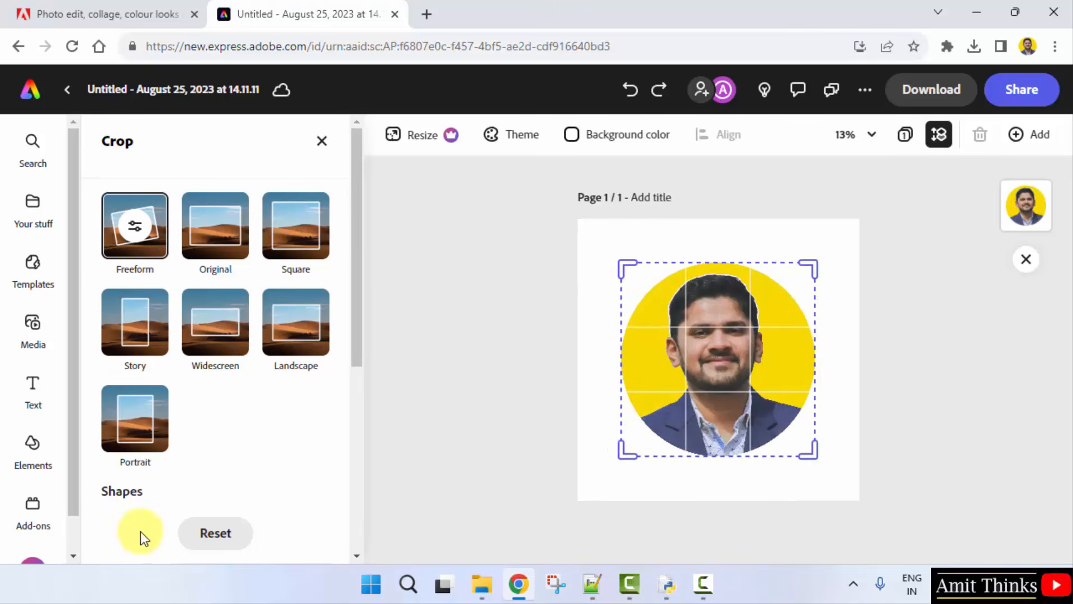
{"action": "left_click", "coordinate": [215, 533]}
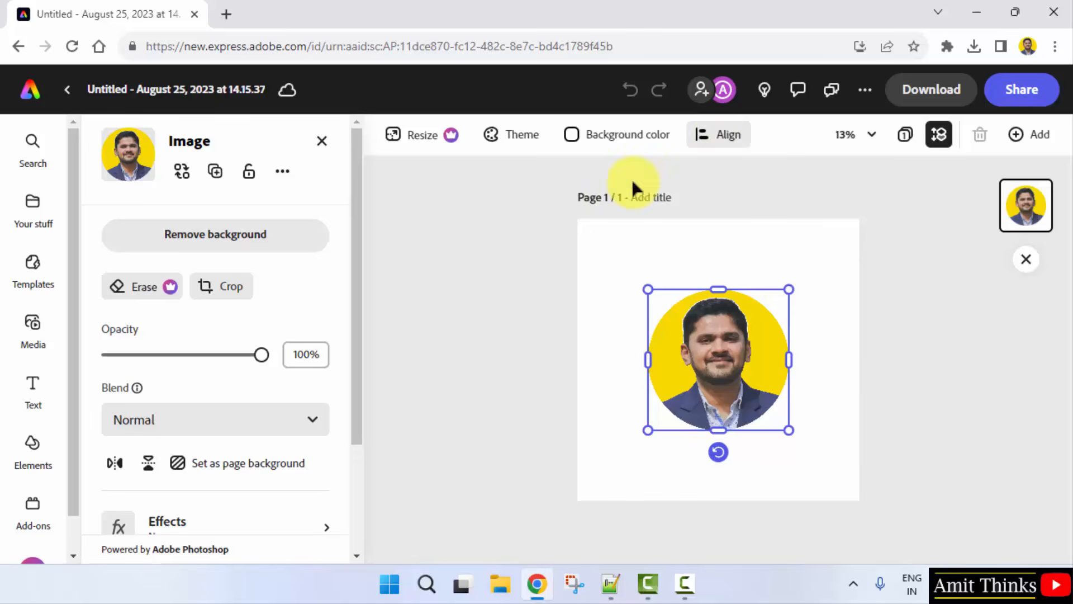
- Align the portrait to the page top, then bottom, then the vertical middle
{"action": "left_click", "coordinate": [725, 140]}
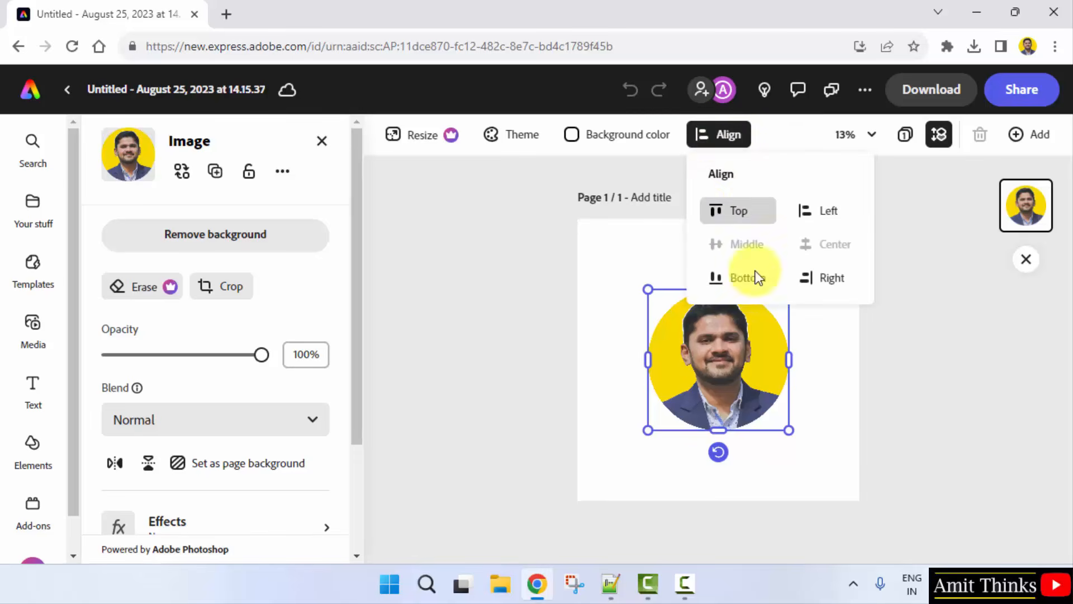
{"action": "left_click", "coordinate": [880, 405]}
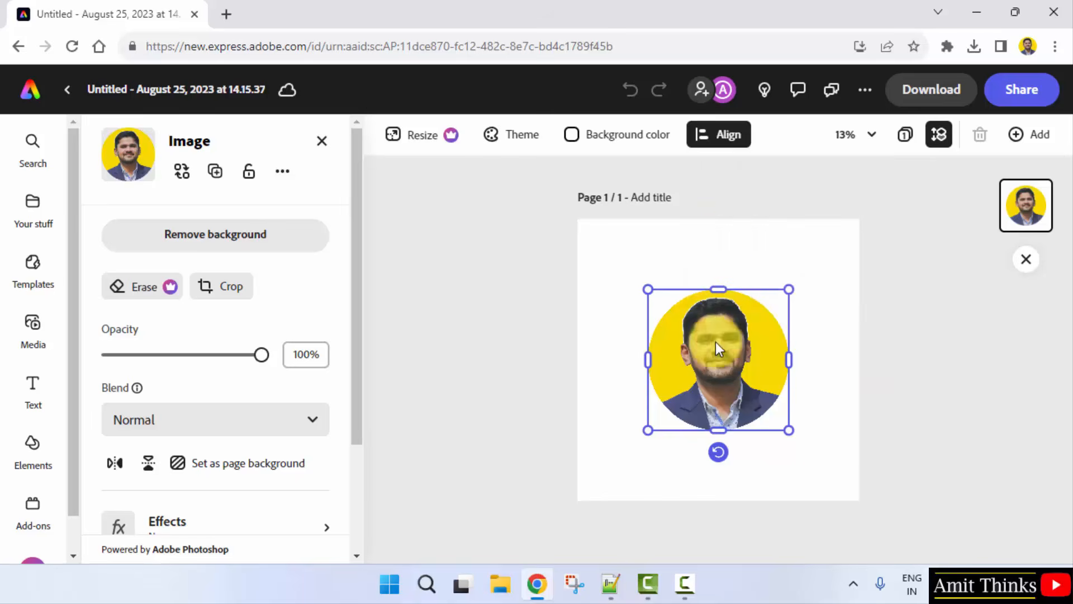
{"action": "left_click", "coordinate": [721, 143]}
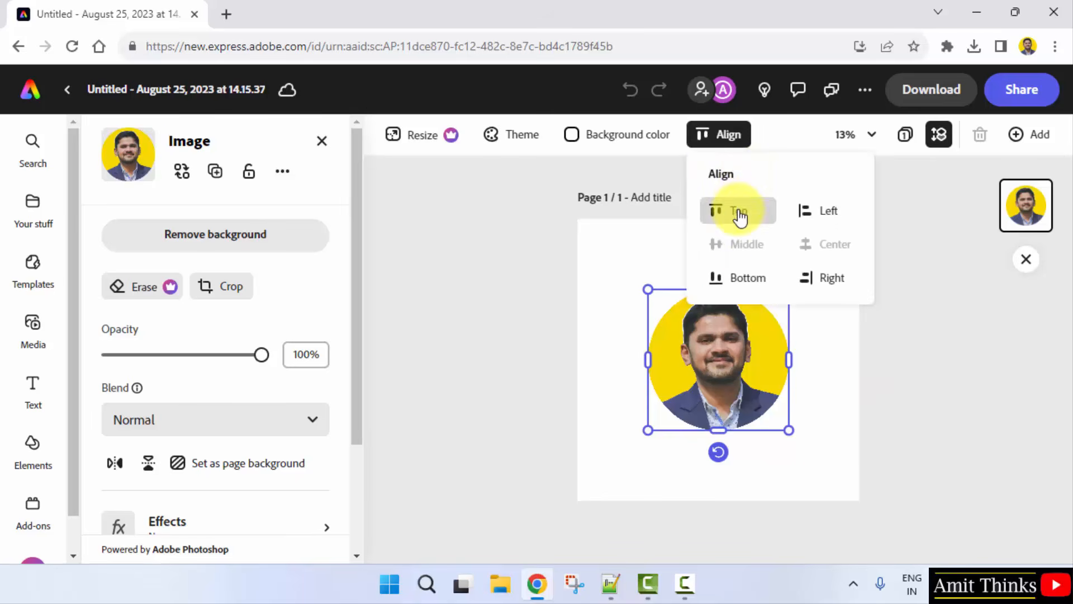
{"action": "left_click", "coordinate": [741, 211]}
{"action": "left_click", "coordinate": [925, 391]}
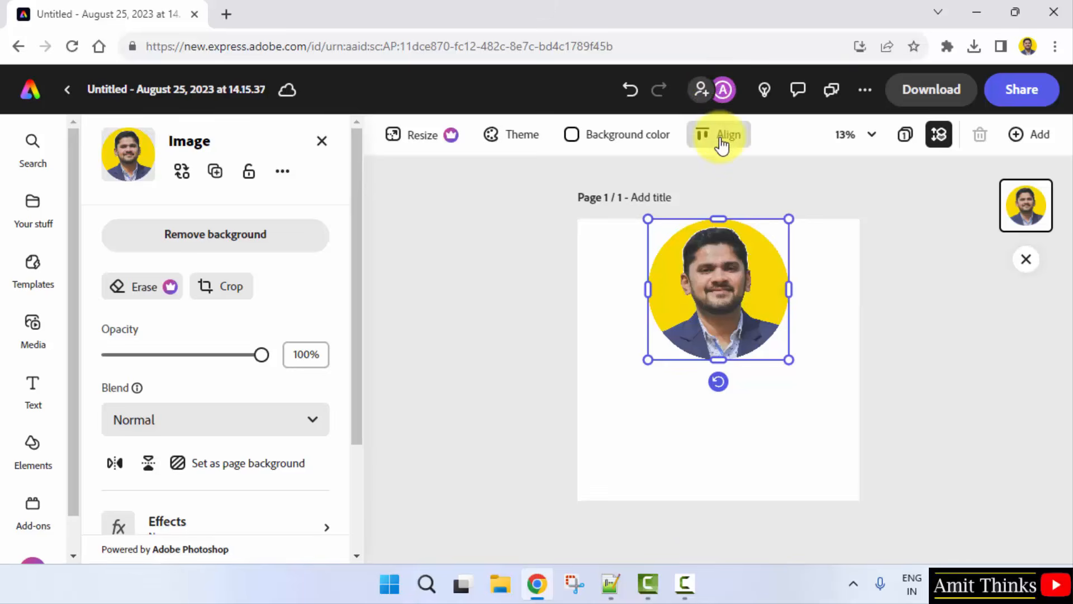
{"action": "left_click", "coordinate": [721, 140]}
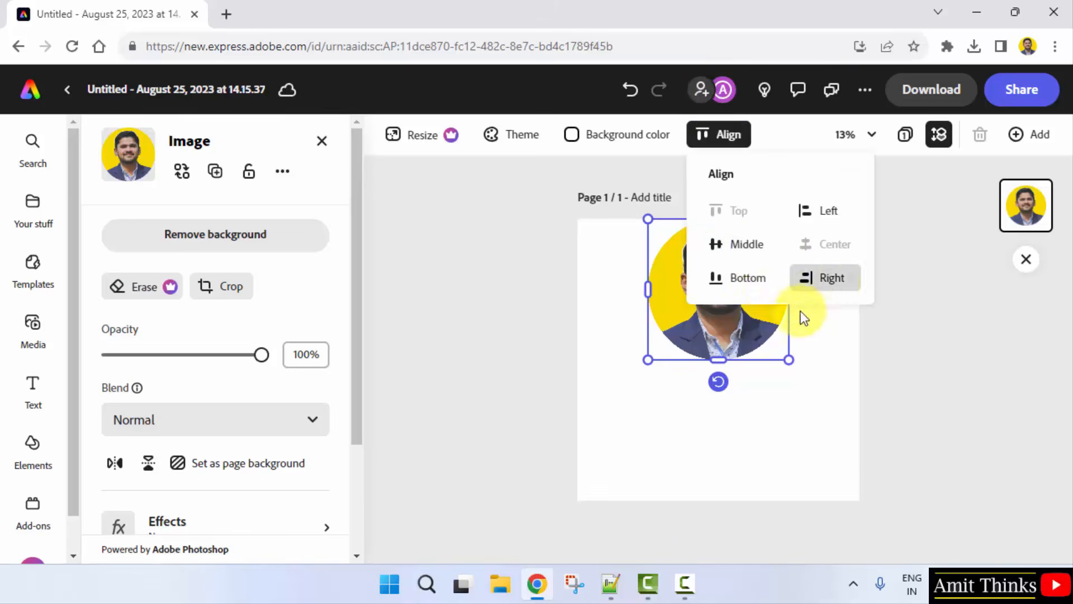
{"action": "left_click", "coordinate": [748, 278]}
{"action": "left_click", "coordinate": [880, 361]}
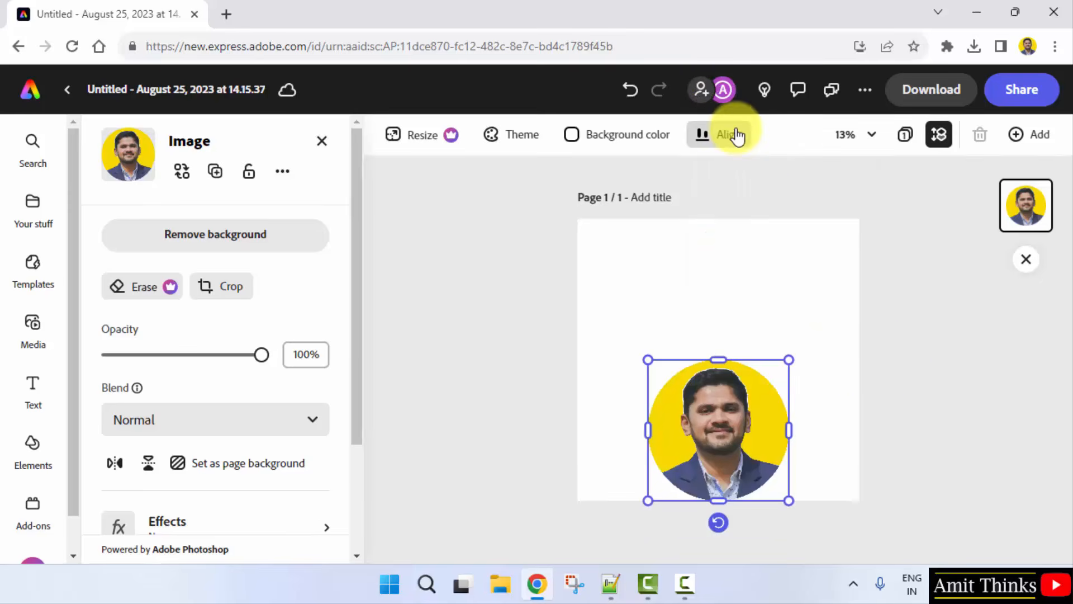
{"action": "left_click", "coordinate": [737, 136]}
{"action": "left_click", "coordinate": [740, 243]}
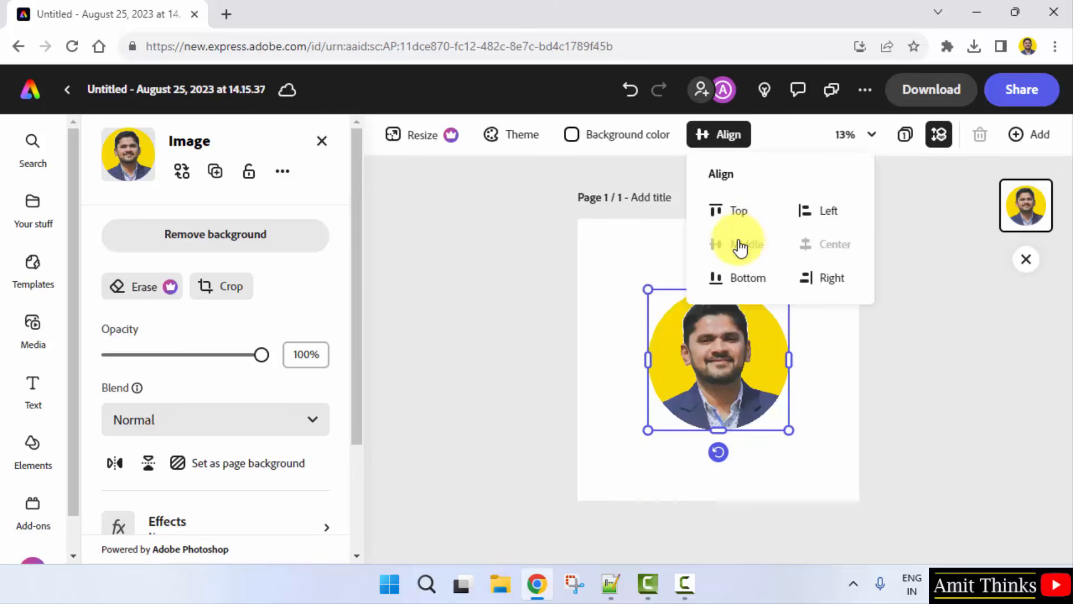
{"action": "left_click", "coordinate": [733, 146]}
- Align the portrait to the left and right page edges, then centre it horizontally
{"action": "left_click", "coordinate": [732, 136]}
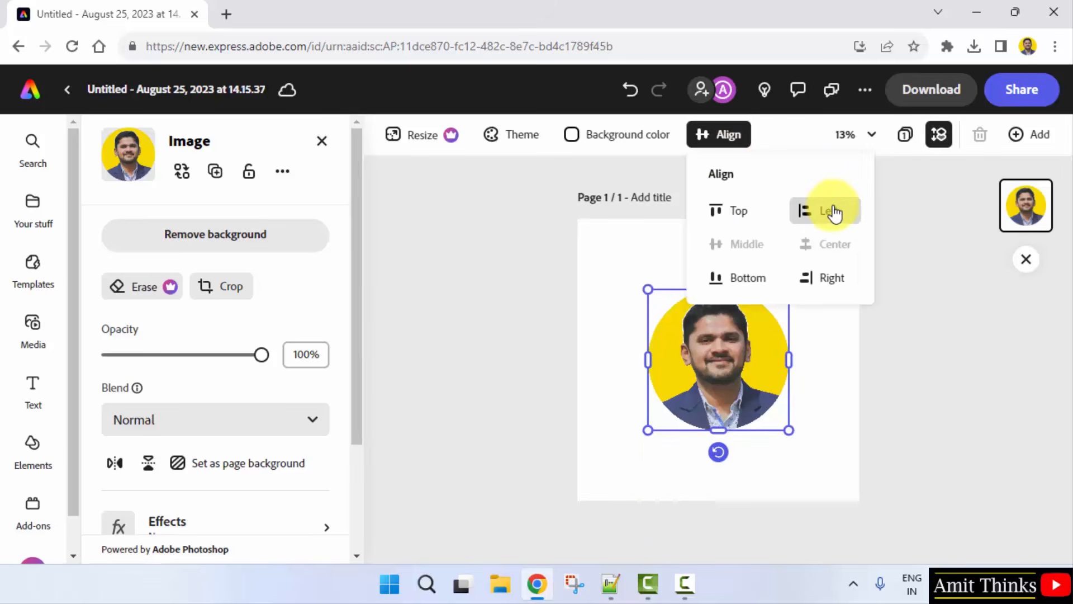
{"action": "left_click", "coordinate": [828, 210]}
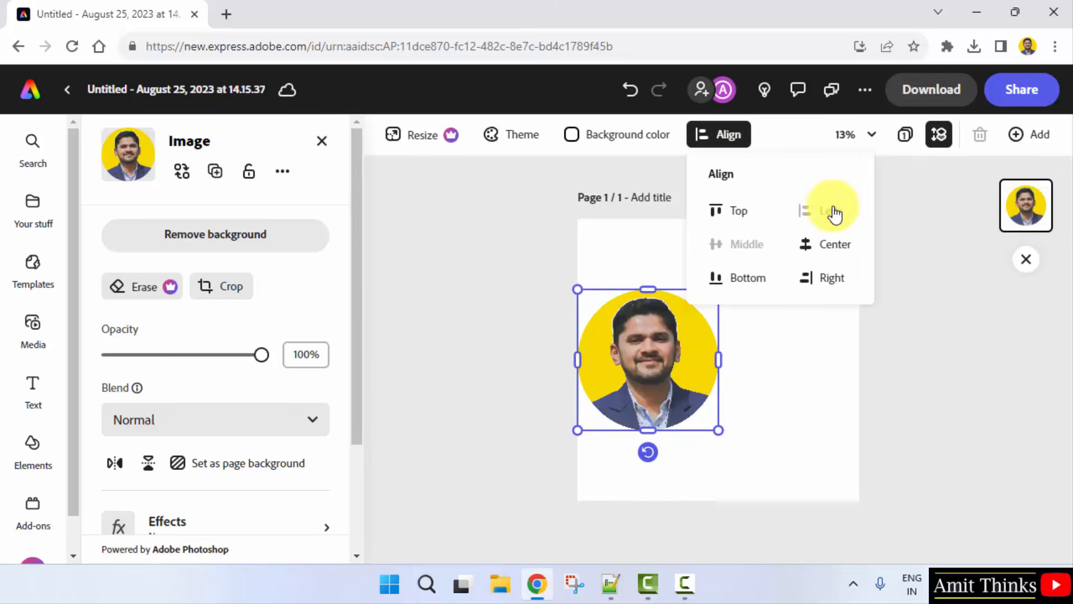
{"action": "left_click", "coordinate": [735, 135]}
{"action": "left_click", "coordinate": [736, 143]}
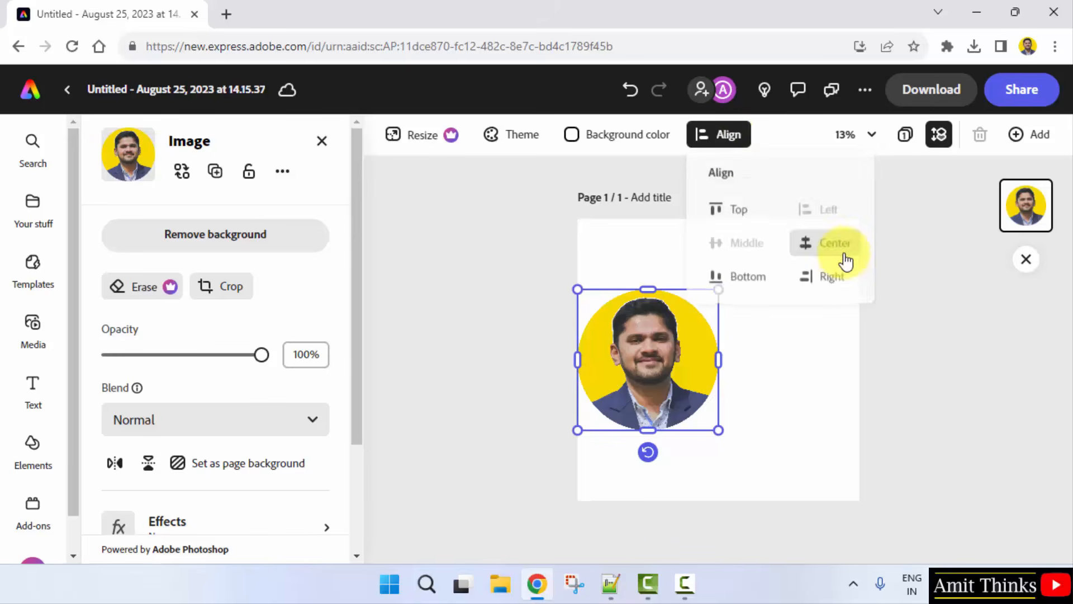
{"action": "left_click", "coordinate": [843, 280]}
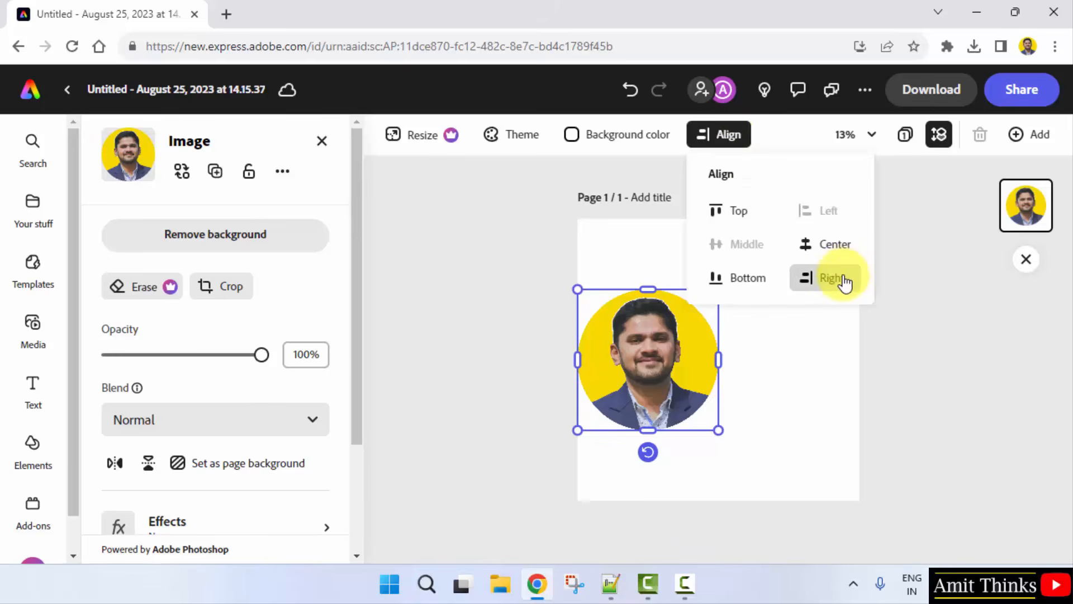
{"action": "left_click", "coordinate": [736, 139]}
{"action": "left_click", "coordinate": [735, 138]}
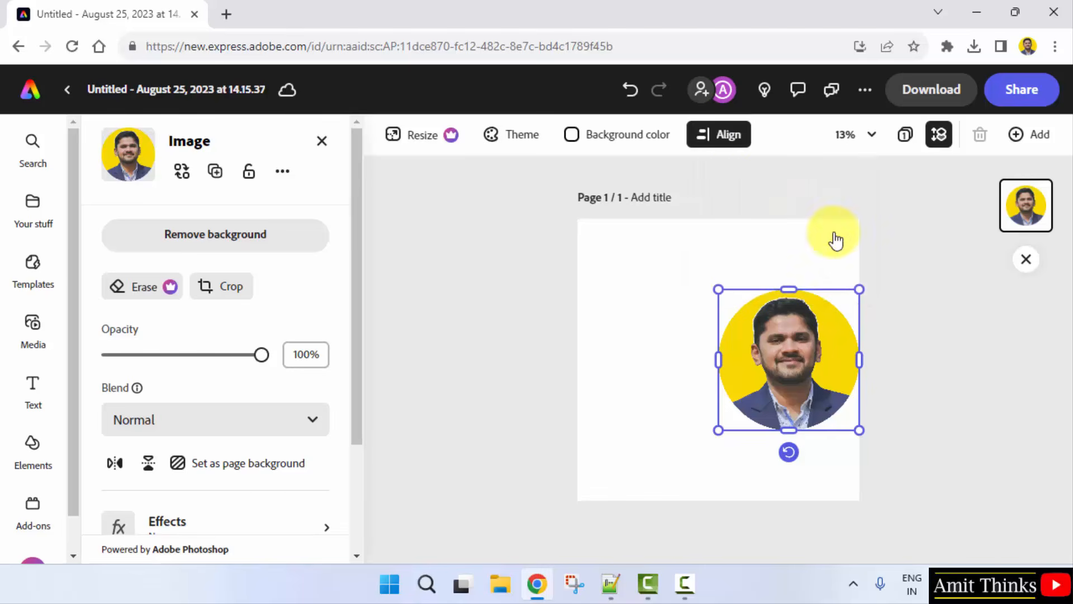
{"action": "left_click", "coordinate": [816, 244]}
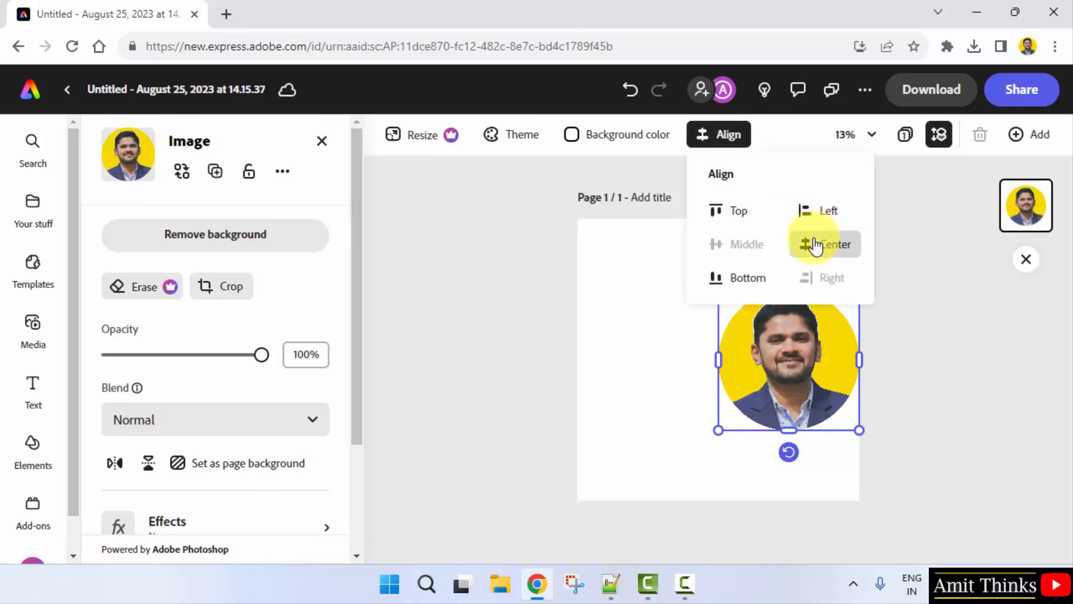
{"action": "left_click", "coordinate": [894, 350]}
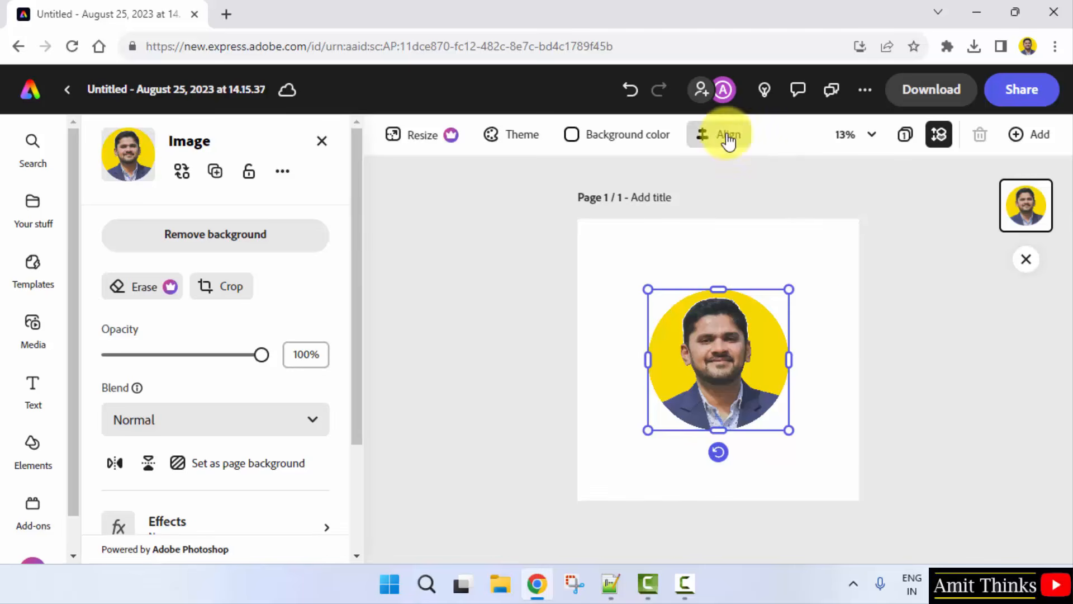
{"action": "left_click", "coordinate": [843, 325]}
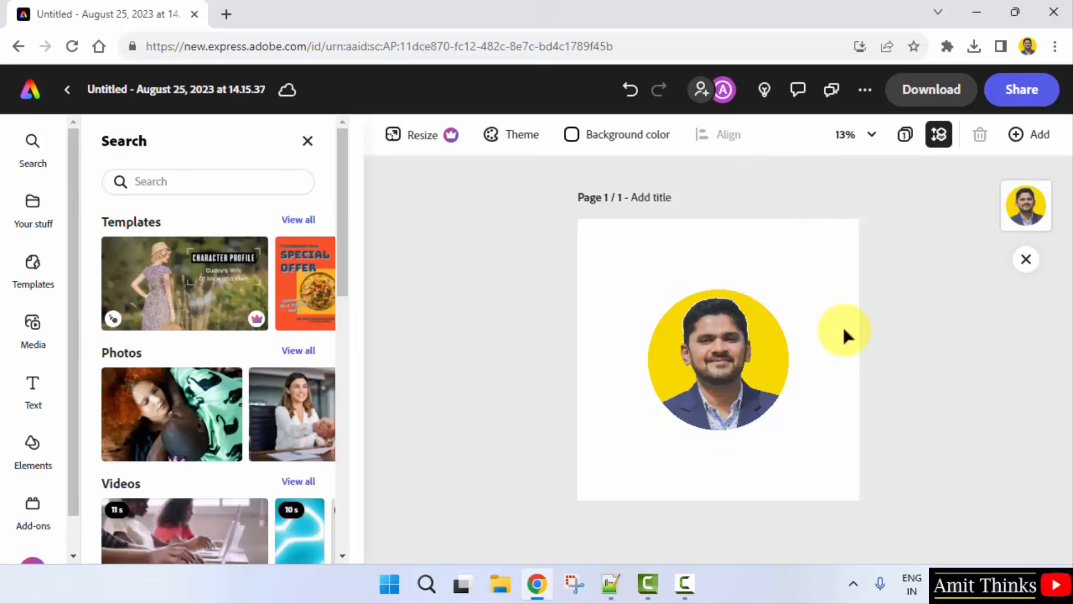
{"action": "left_click", "coordinate": [743, 346]}
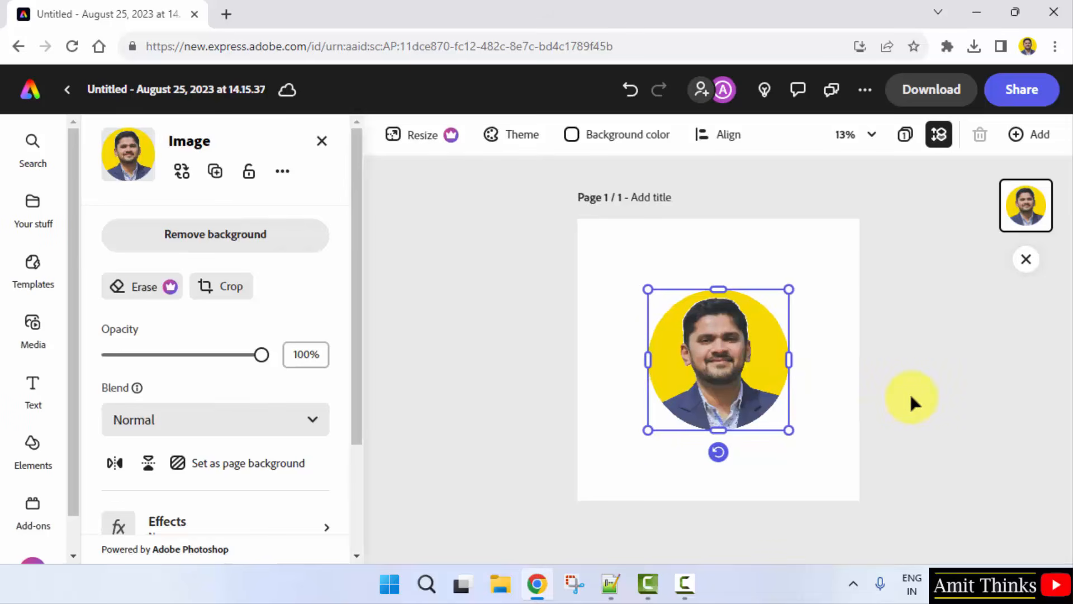
{"action": "left_click", "coordinate": [811, 470]}
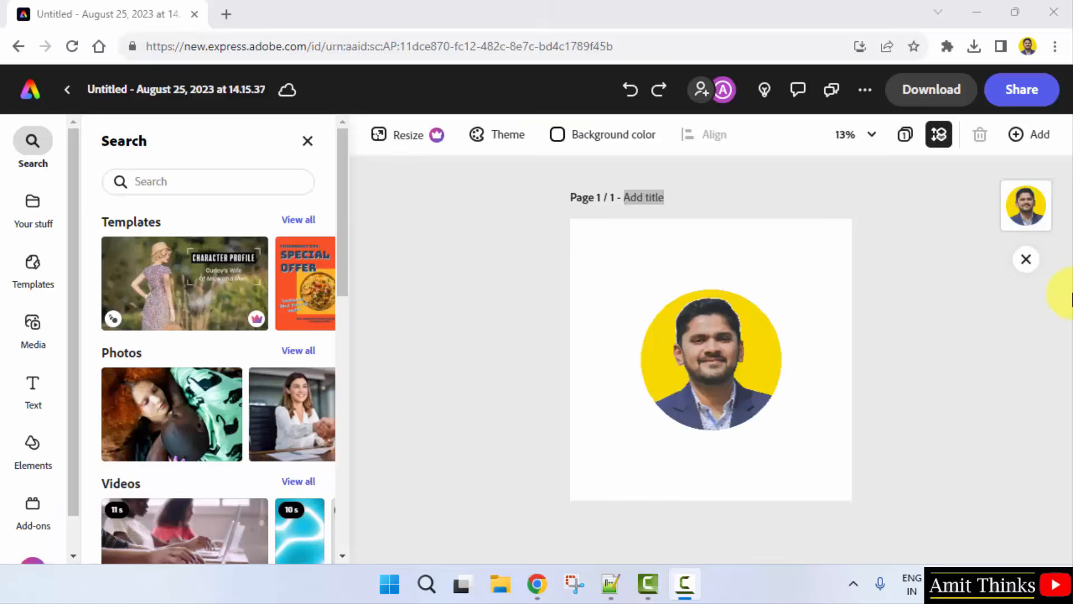
{"action": "left_click", "coordinate": [716, 339]}
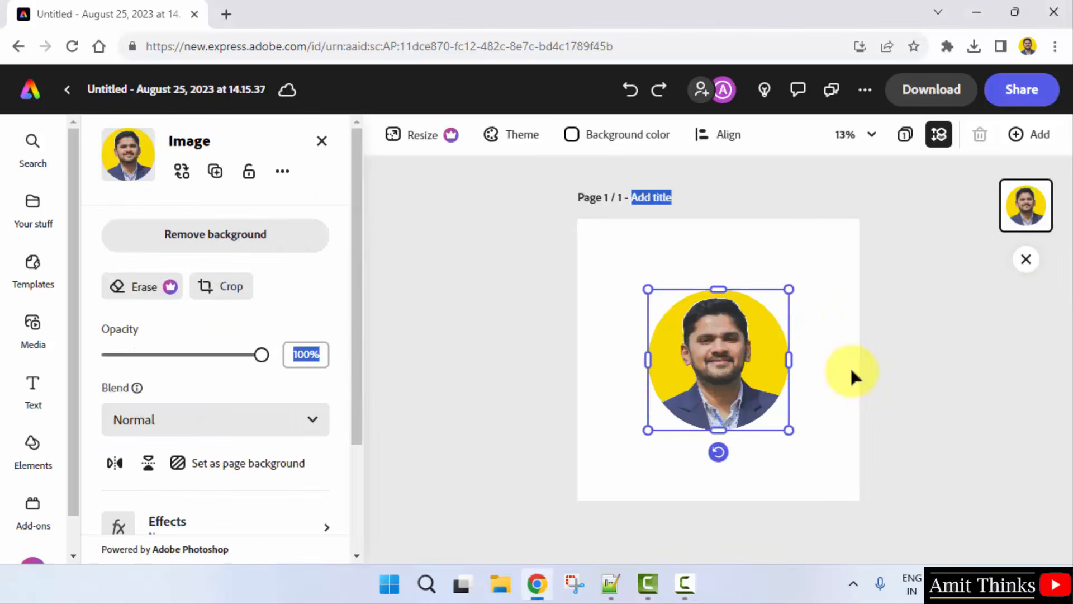
{"action": "left_click", "coordinate": [850, 366]}
- Rotate the portrait to tilt it about 5 degrees
{"action": "left_click", "coordinate": [762, 412]}
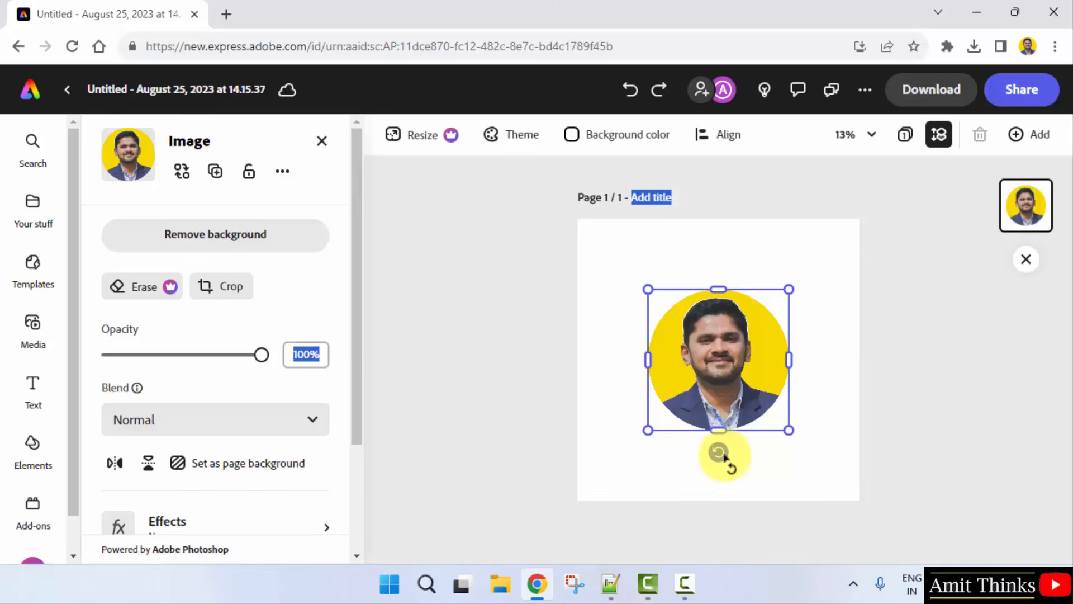
{"action": "left_click_drag", "start_coordinate": [725, 458], "coordinate": [695, 459]}
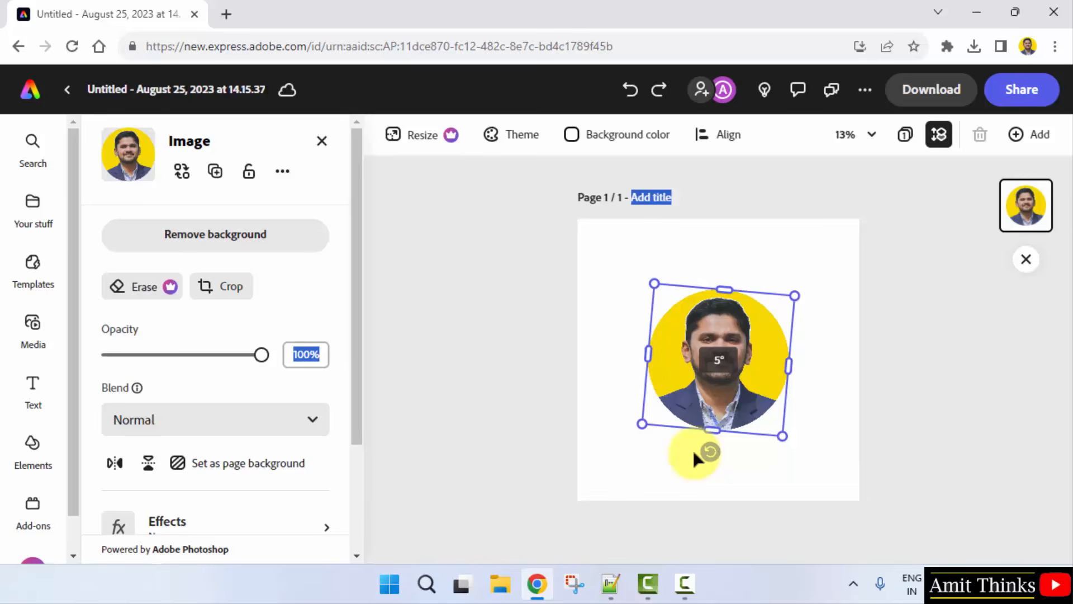
{"action": "left_click_drag", "start_coordinate": [693, 452], "coordinate": [686, 455]}
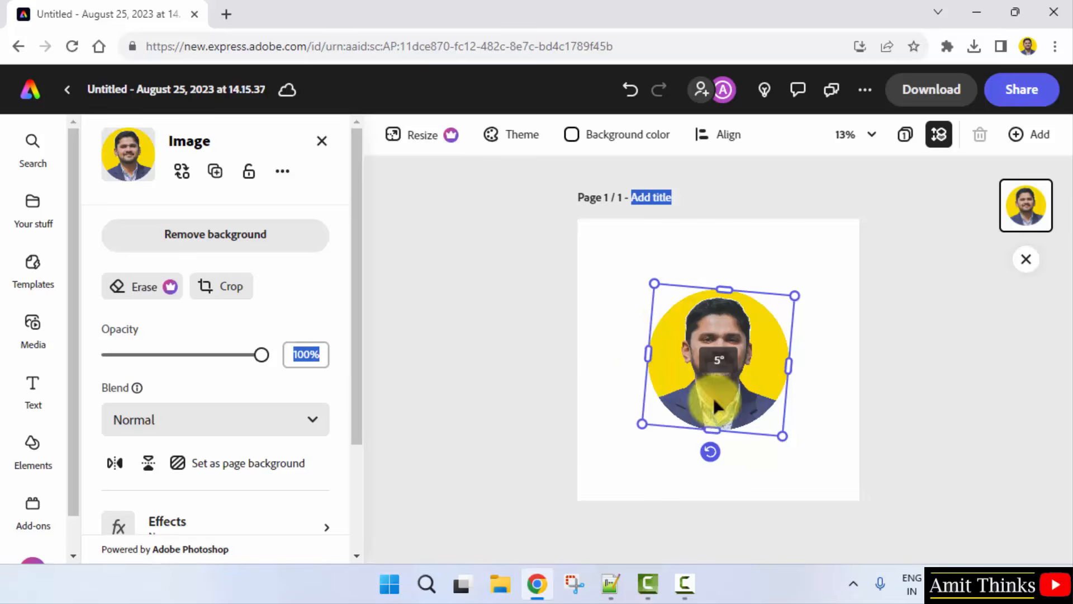
{"action": "left_click", "coordinate": [773, 460]}
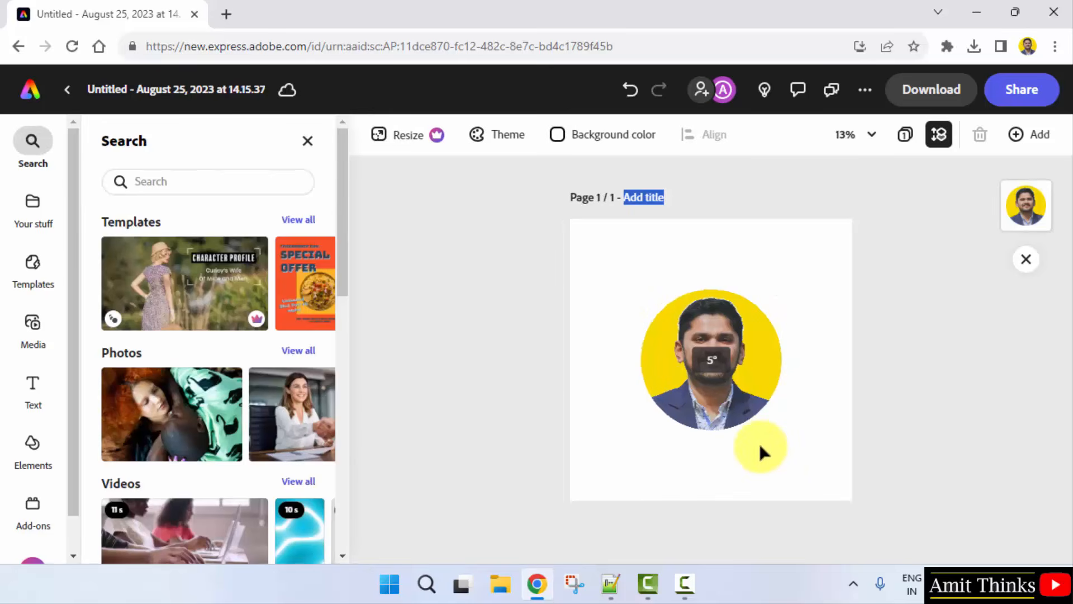
- Rotate the portrait to about 64°, then back to about 59°
{"action": "left_click", "coordinate": [756, 405]}
{"action": "left_click", "coordinate": [842, 426]}
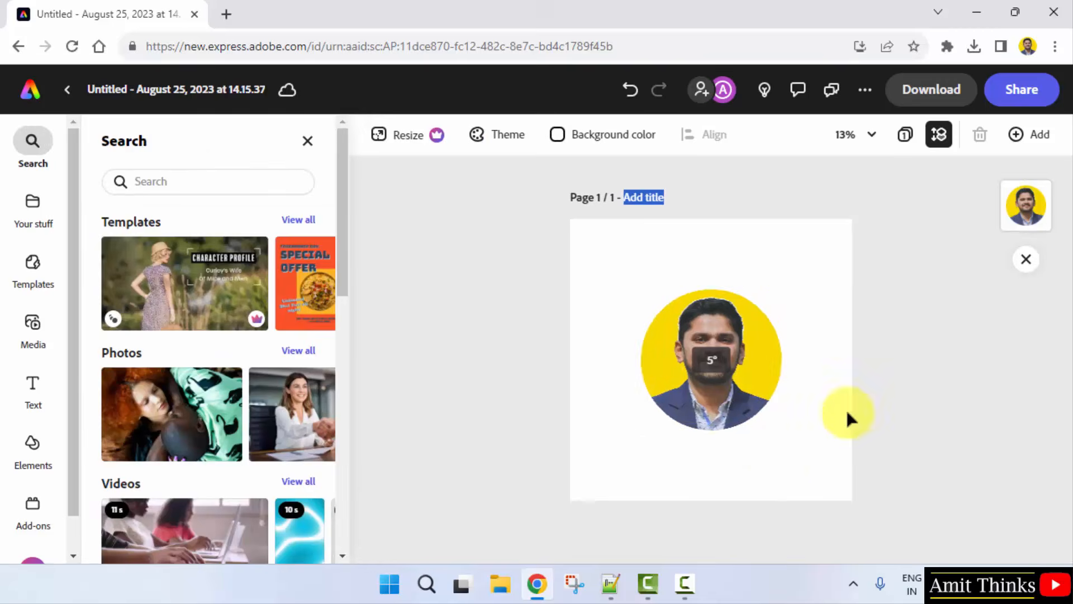
{"action": "left_click", "coordinate": [712, 354]}
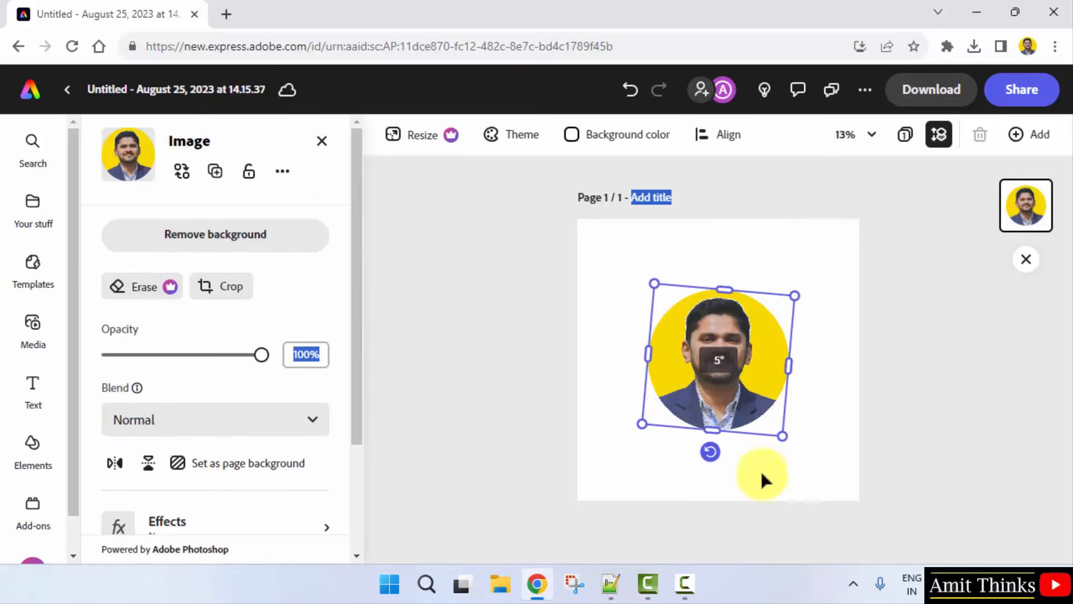
{"action": "left_click_drag", "start_coordinate": [709, 453], "coordinate": [620, 375]}
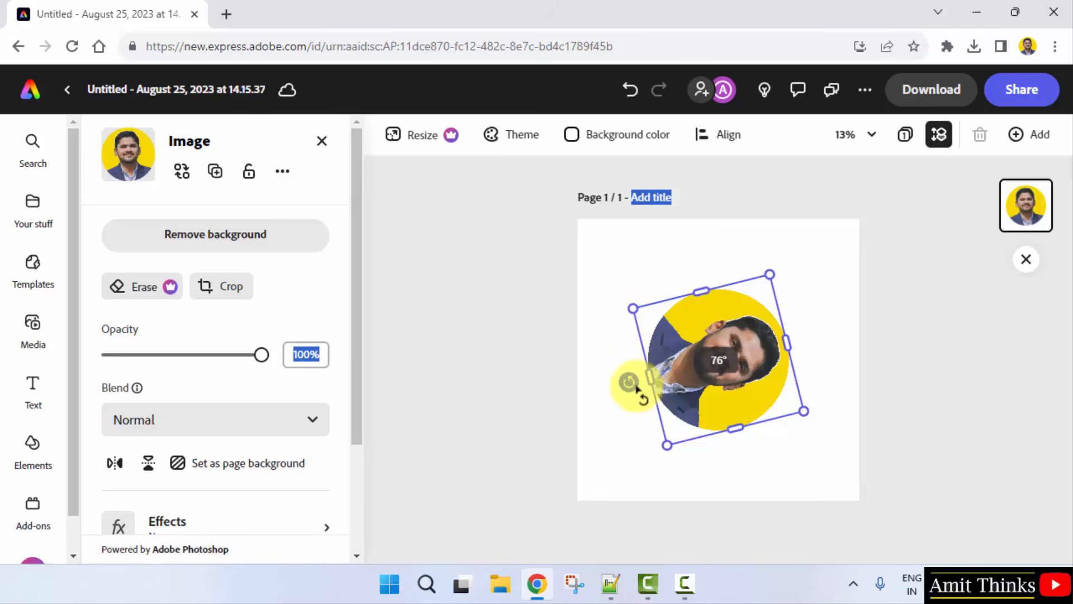
{"action": "left_click_drag", "start_coordinate": [629, 382], "coordinate": [772, 374]}
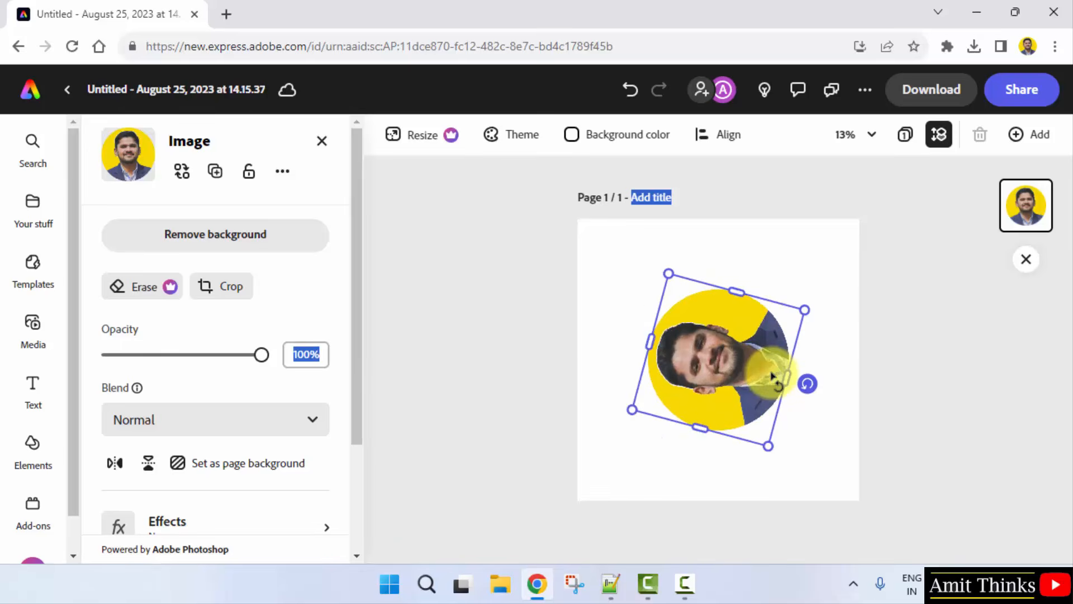
{"action": "left_click", "coordinate": [844, 369]}
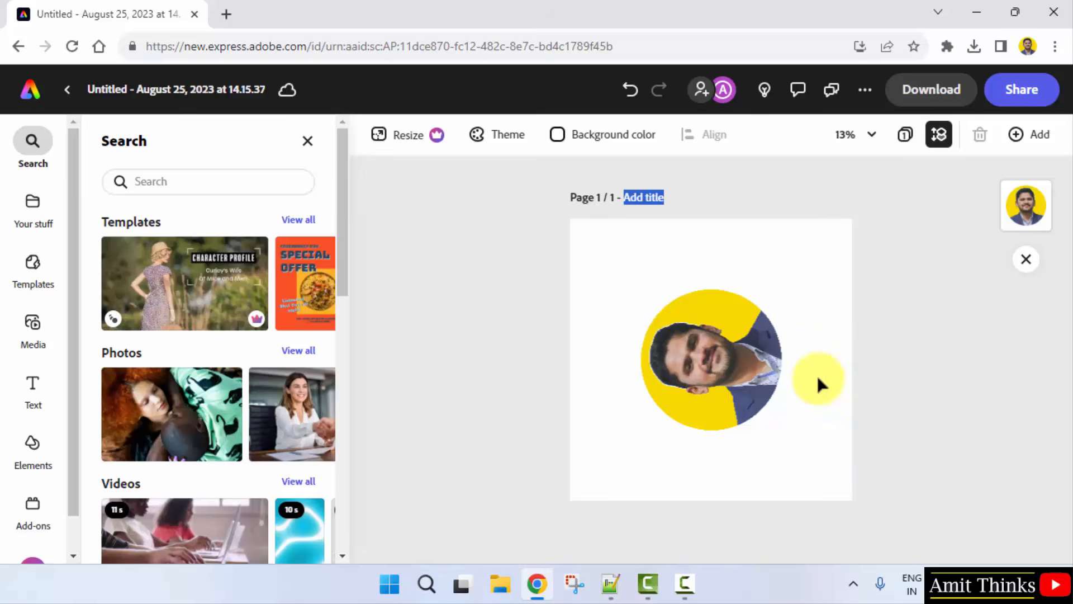
- Rotate the portrait back to upright at 0° and deselect it
{"action": "left_click", "coordinate": [739, 374]}
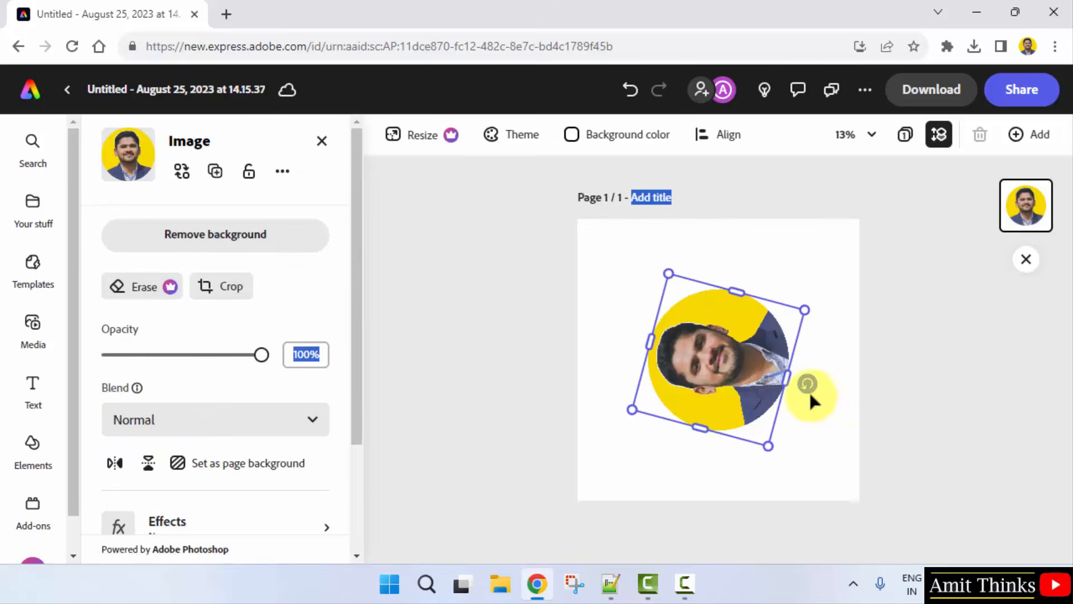
{"action": "left_click_drag", "start_coordinate": [810, 390], "coordinate": [732, 489]}
{"action": "left_click", "coordinate": [803, 468]}
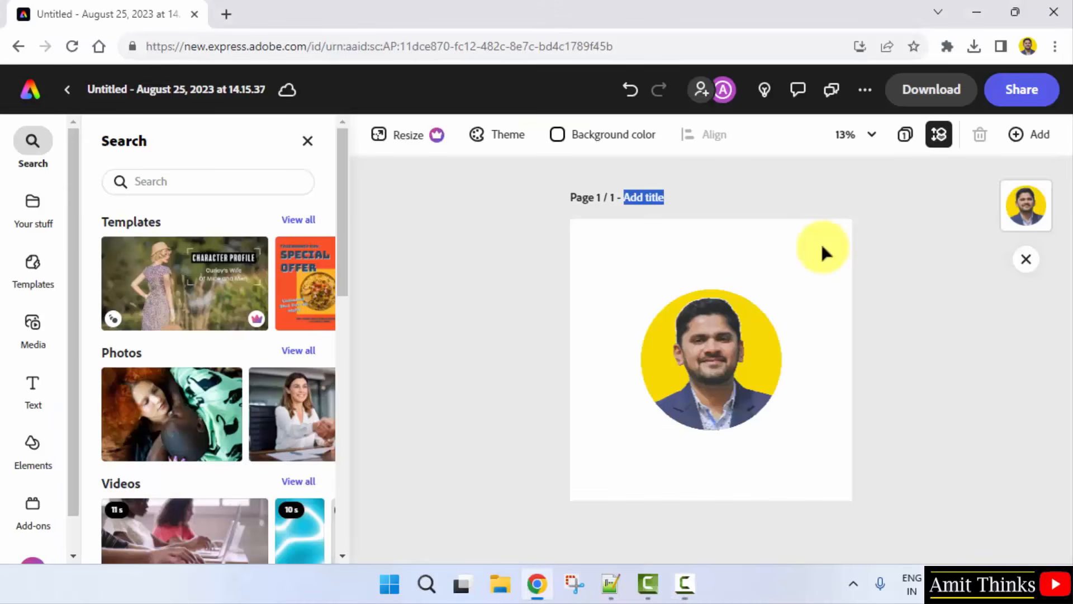
{"action": "left_click", "coordinate": [710, 317]}
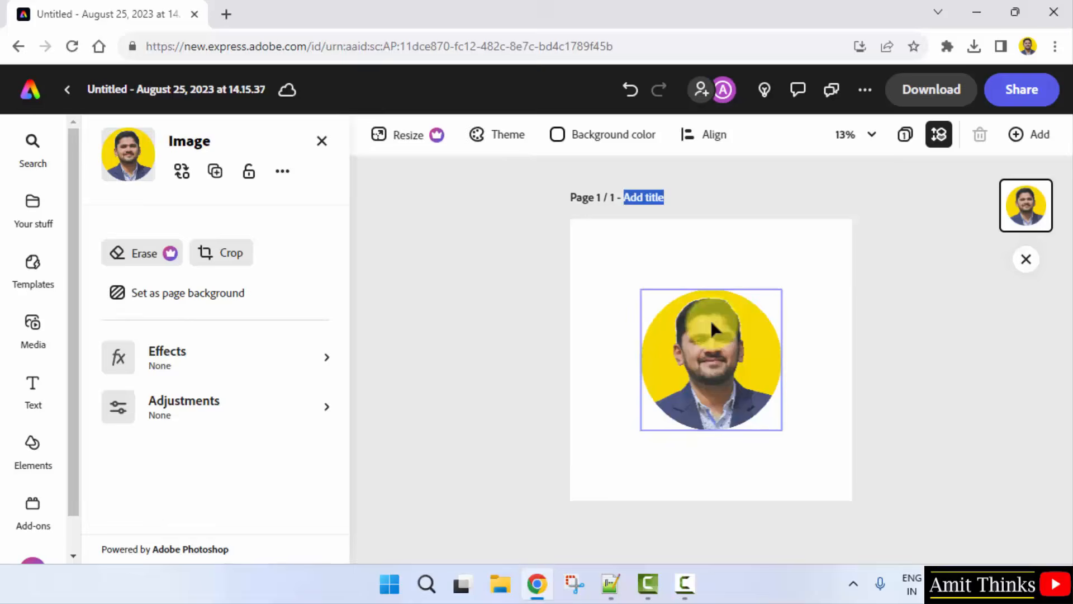
{"action": "left_click", "coordinate": [806, 287]}
{"action": "left_click", "coordinate": [747, 336]}
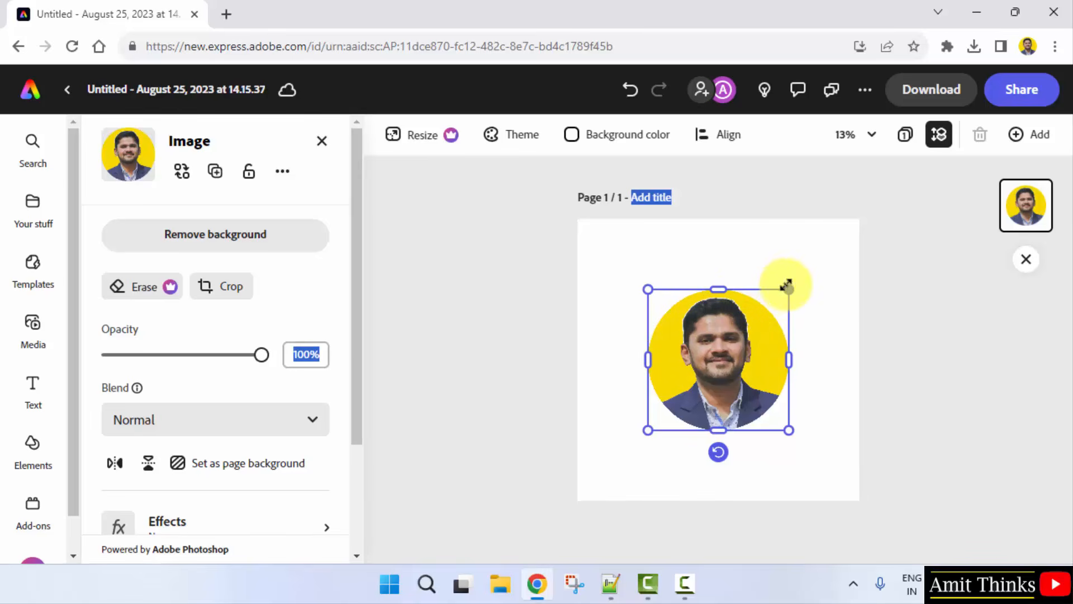
{"action": "left_click_drag", "start_coordinate": [788, 289], "coordinate": [841, 235]}
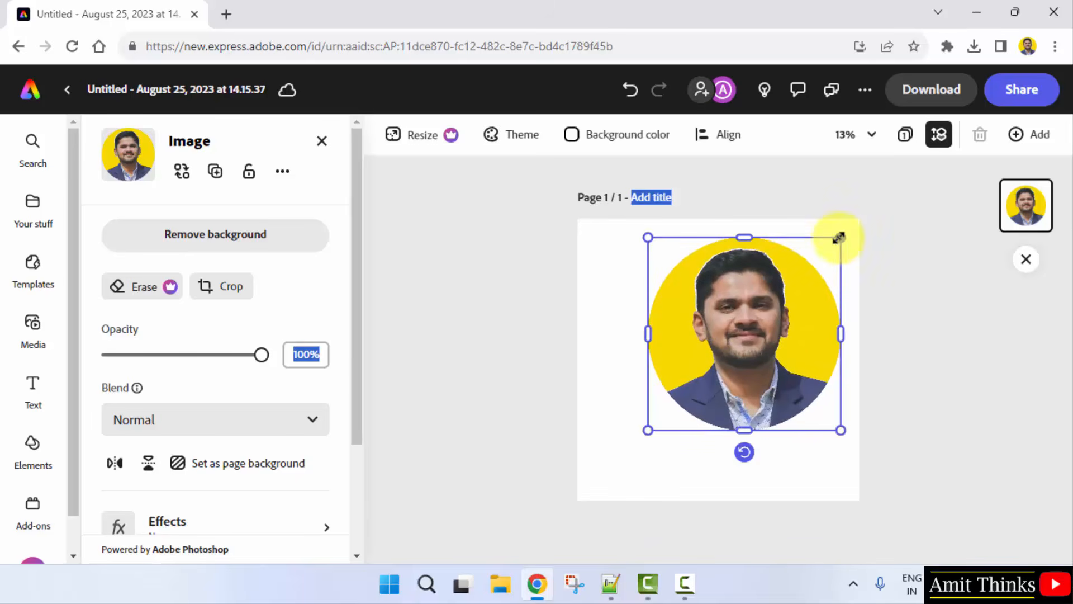
{"action": "left_click_drag", "start_coordinate": [747, 321], "coordinate": [725, 340]}
{"action": "left_click_drag", "start_coordinate": [627, 456], "coordinate": [608, 476]}
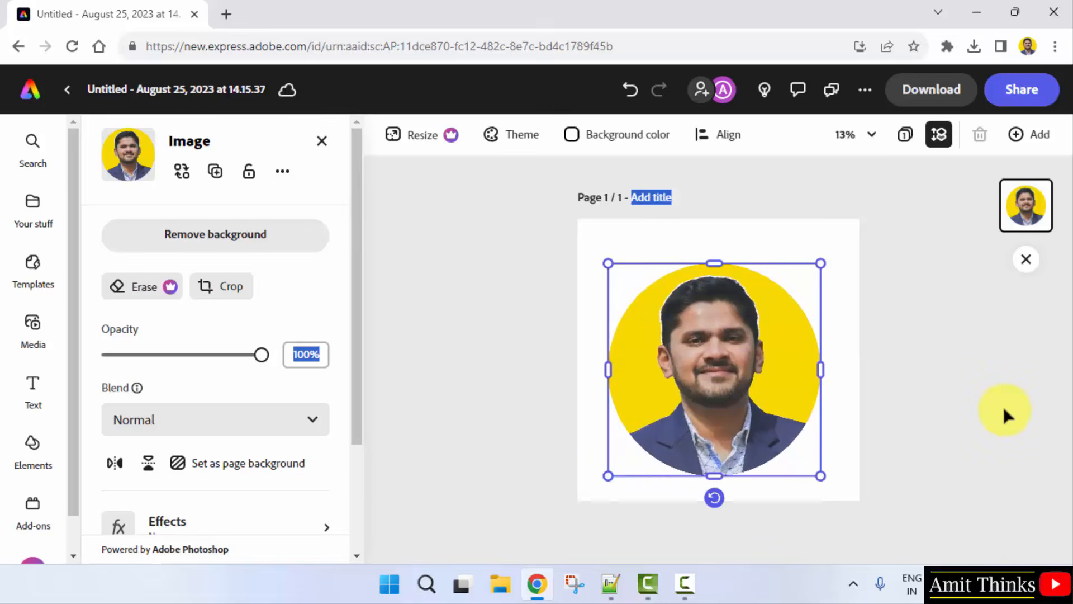
{"action": "left_click", "coordinate": [1006, 414]}
{"action": "left_click", "coordinate": [743, 364]}
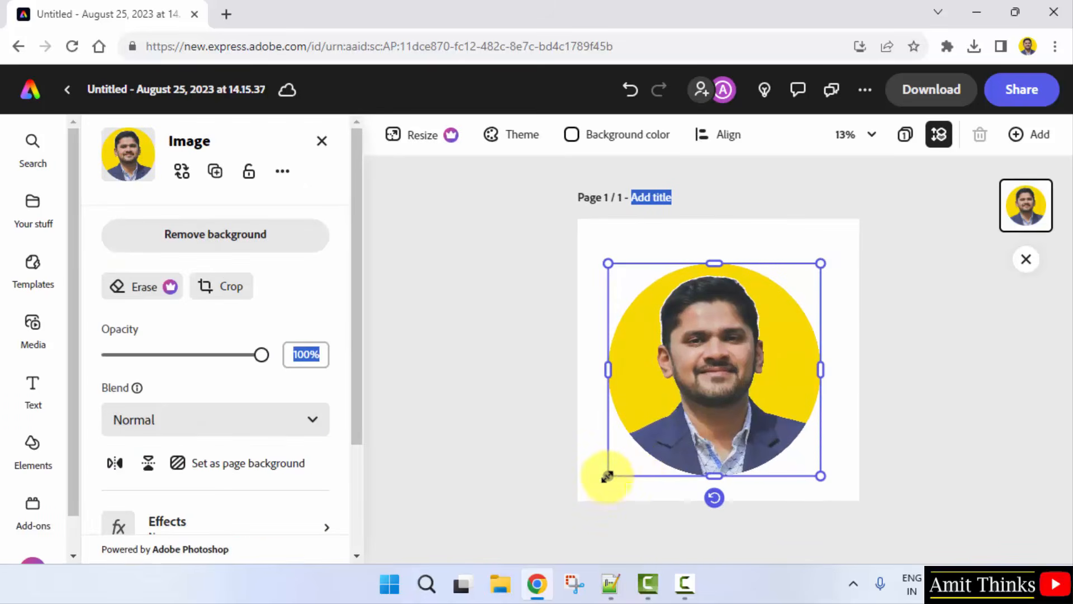
{"action": "left_click_drag", "start_coordinate": [607, 476], "coordinate": [693, 369]}
{"action": "left_click_drag", "start_coordinate": [820, 263], "coordinate": [803, 280]}
{"action": "left_click_drag", "start_coordinate": [751, 349], "coordinate": [707, 385]}
{"action": "left_click", "coordinate": [800, 380]}
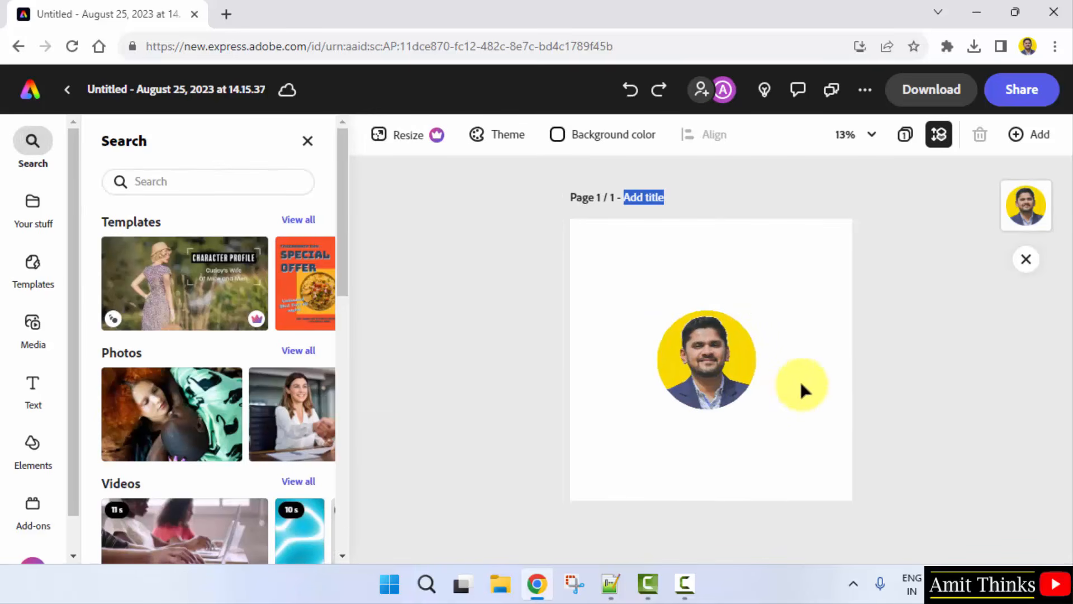
{"action": "left_click", "coordinate": [696, 318]}
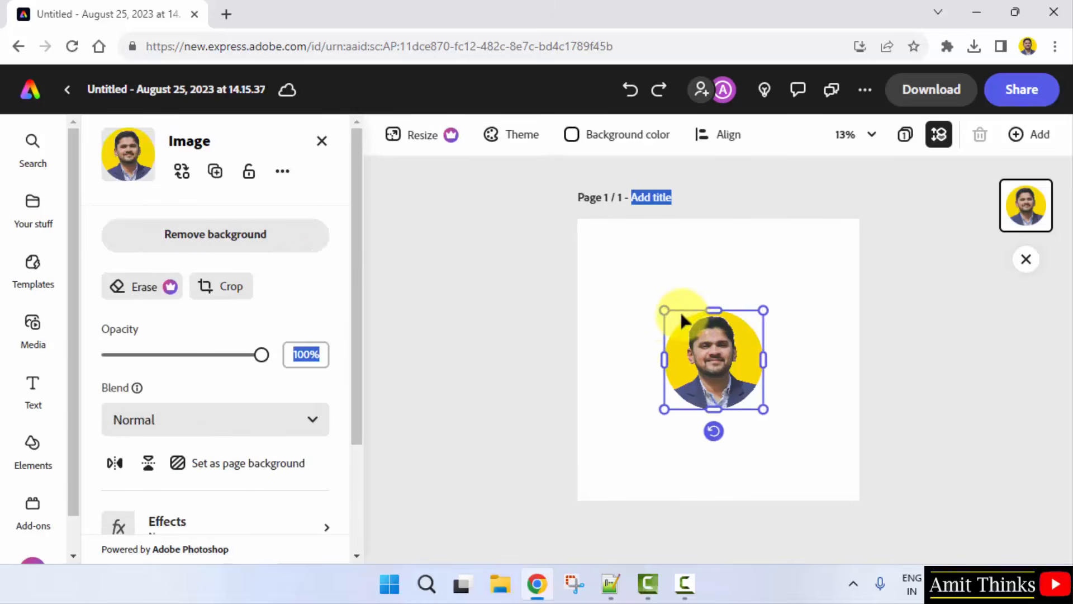
{"action": "left_click_drag", "start_coordinate": [664, 310], "coordinate": [625, 276]}
{"action": "left_click_drag", "start_coordinate": [706, 345], "coordinate": [724, 361]}
{"action": "left_click", "coordinate": [843, 441]}
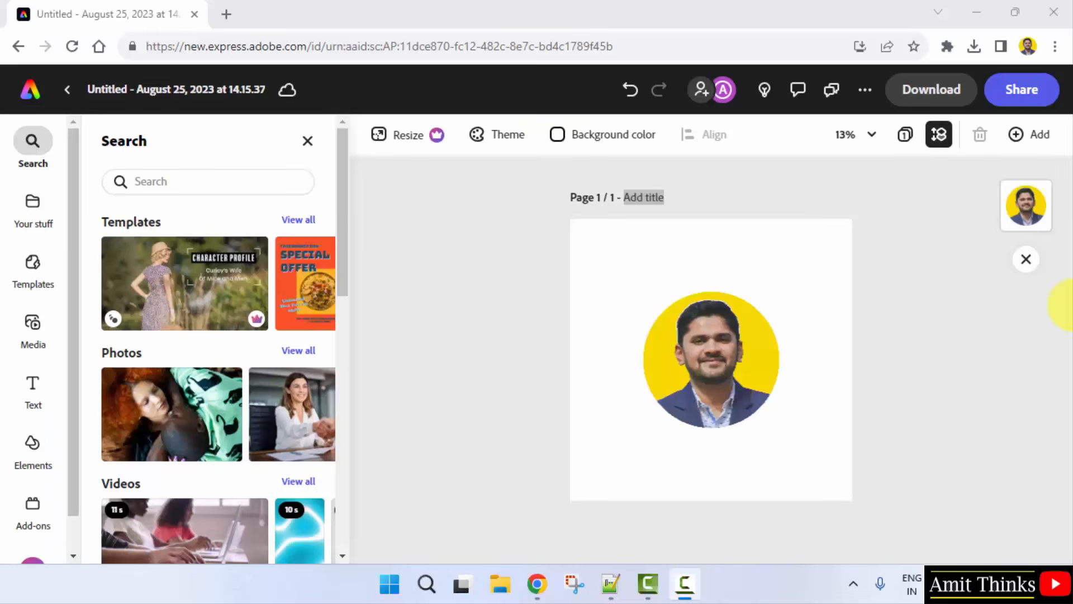
{"action": "left_click", "coordinate": [709, 385]}
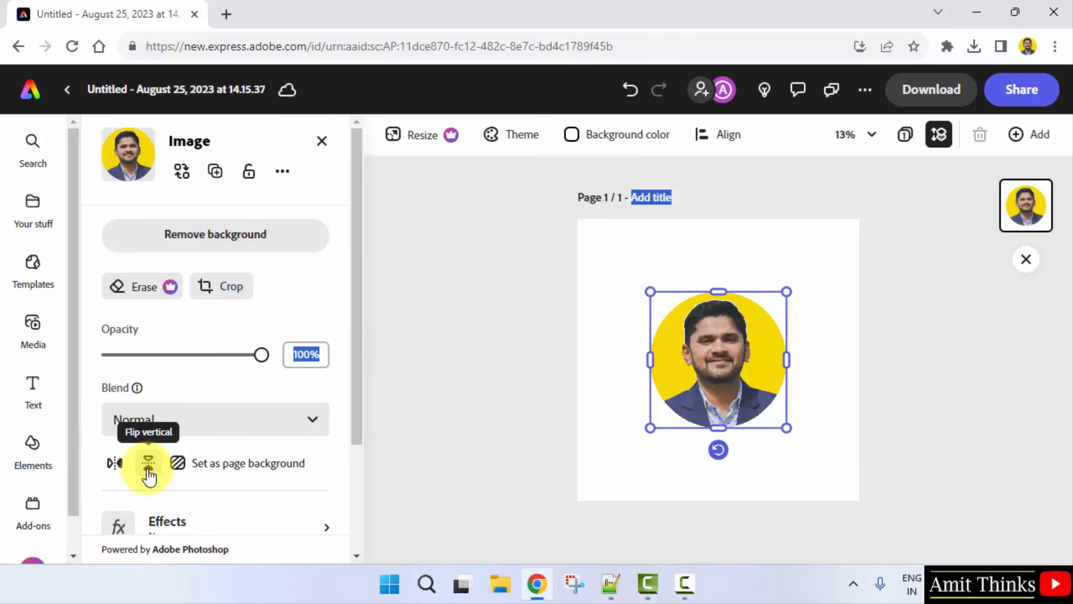
{"action": "left_click", "coordinate": [114, 463]}
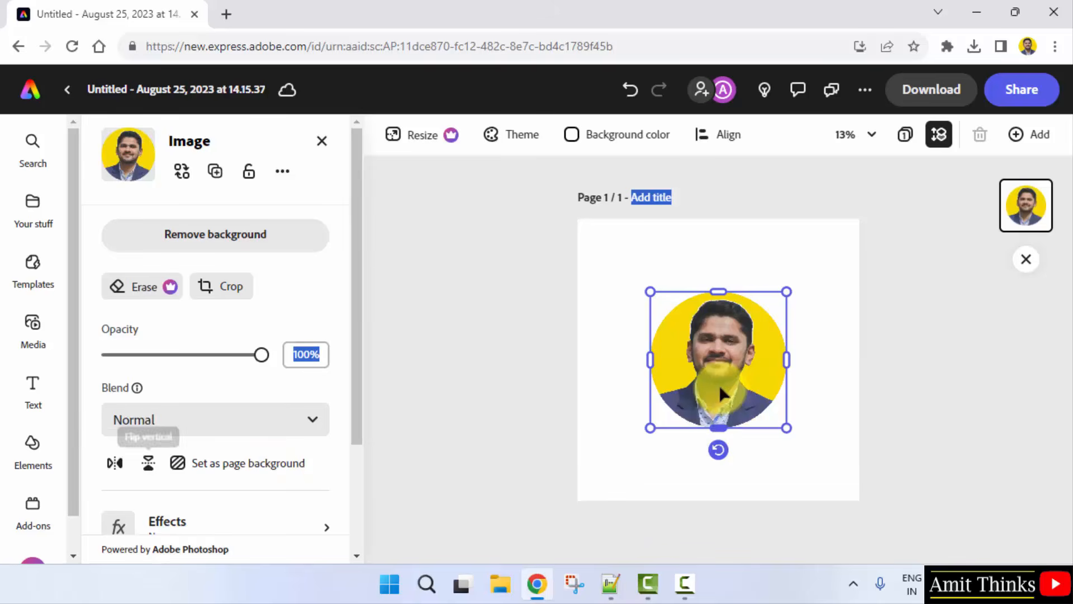
{"action": "left_click", "coordinate": [118, 465]}
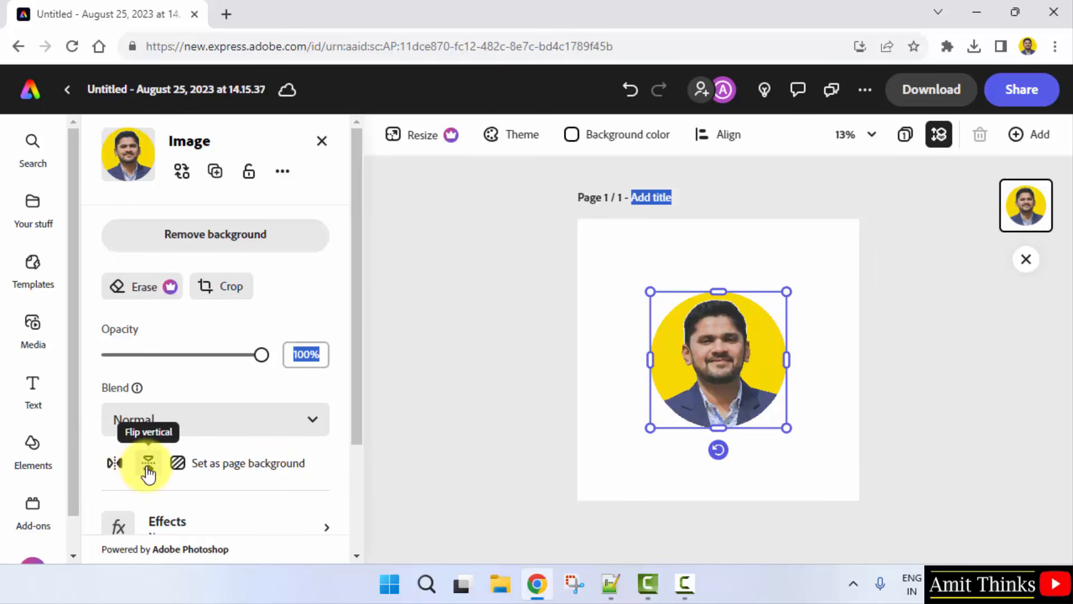
{"action": "left_click", "coordinate": [147, 467]}
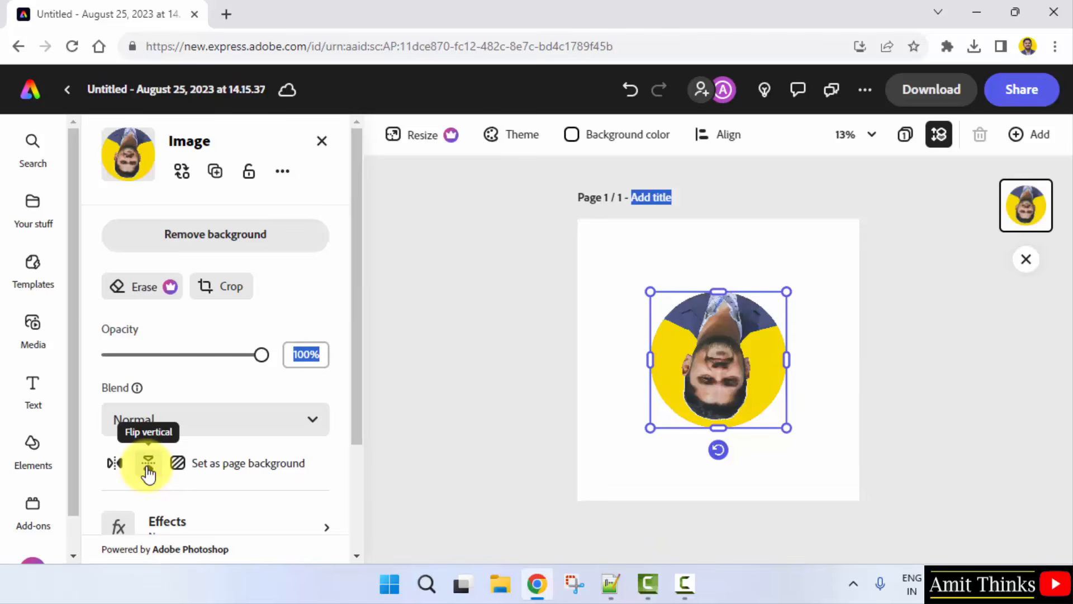
{"action": "left_click", "coordinate": [147, 467]}
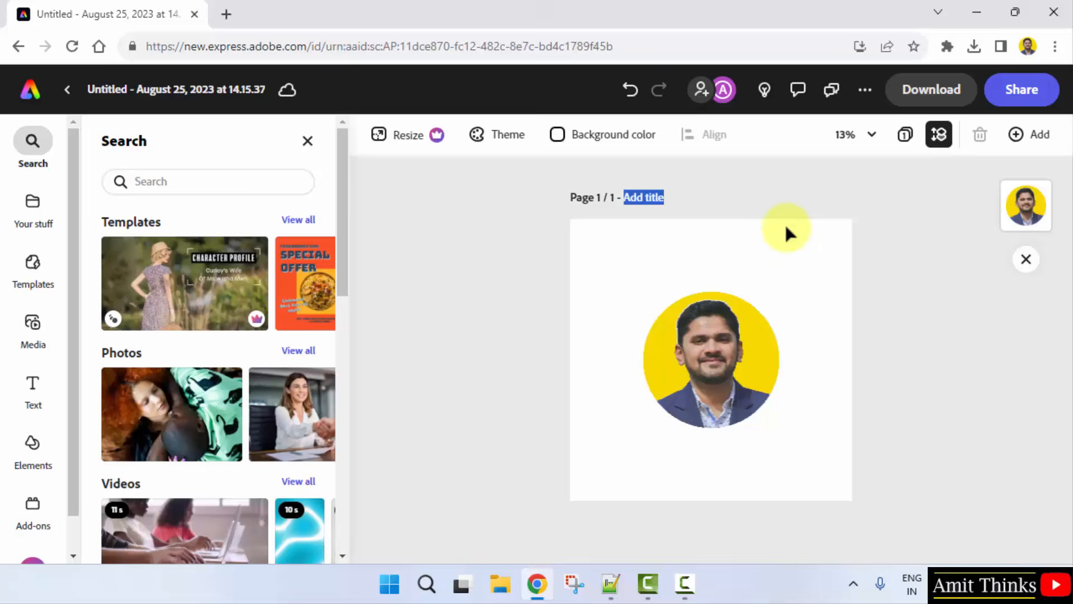
{"action": "left_click", "coordinate": [710, 364]}
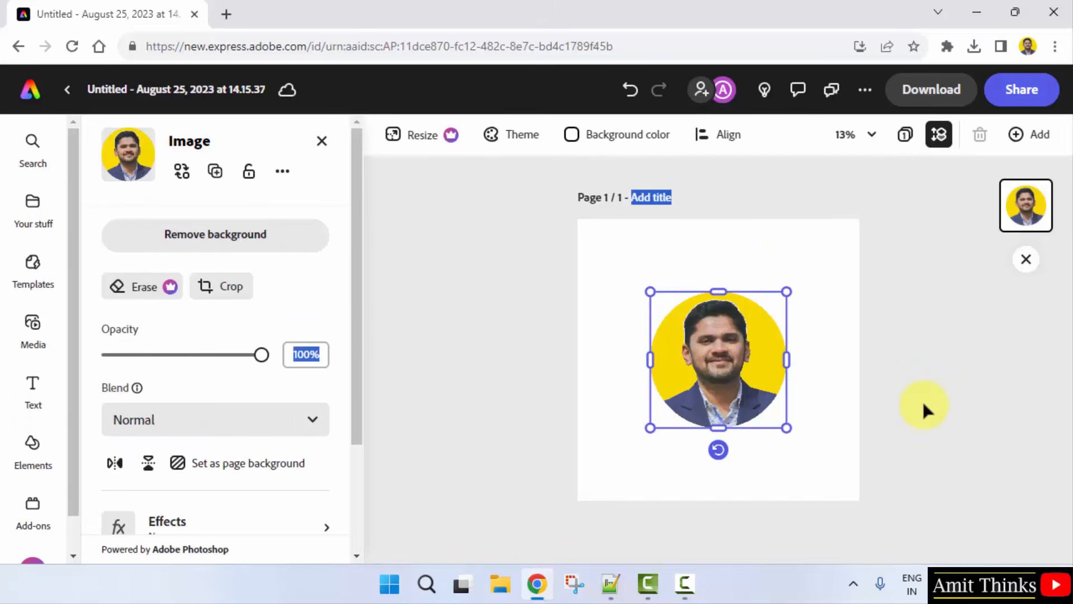
- Move the portrait down and to the right on the page
{"action": "left_click", "coordinate": [922, 400]}
{"action": "left_click", "coordinate": [707, 357]}
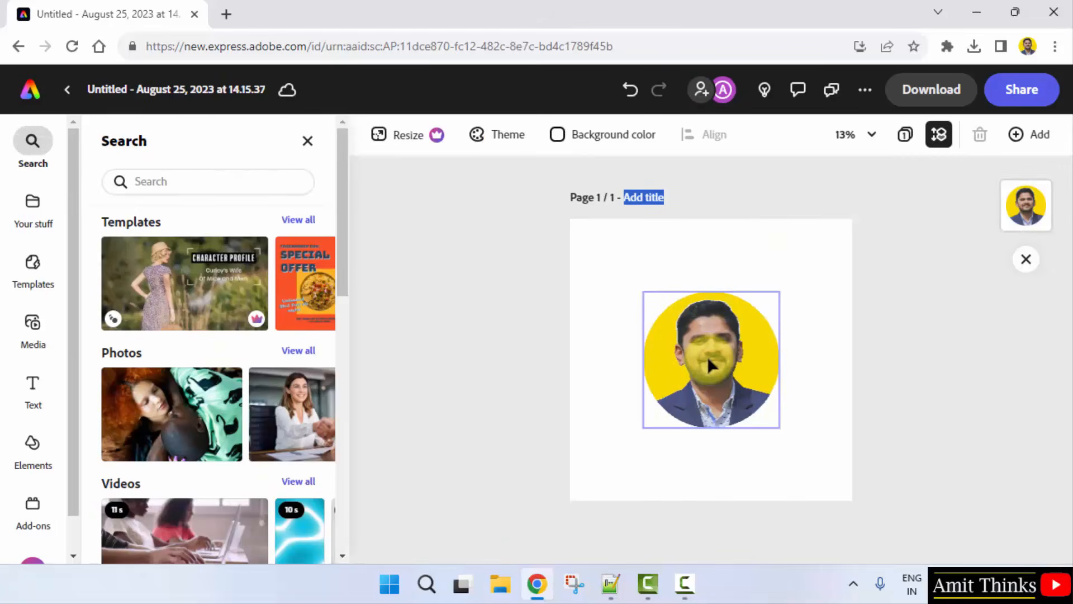
{"action": "left_click_drag", "start_coordinate": [707, 357], "coordinate": [780, 378]}
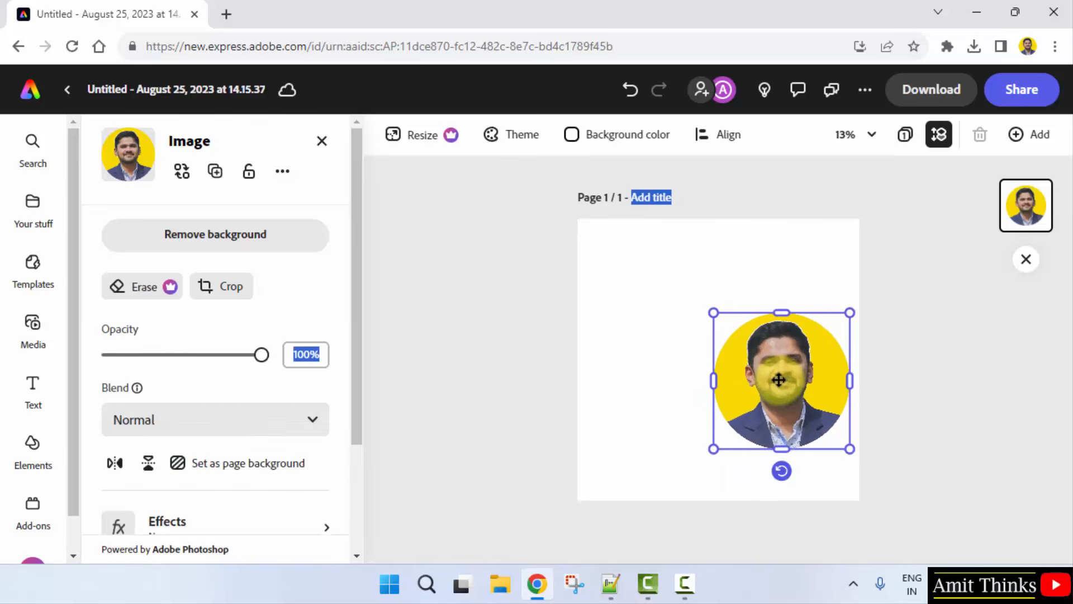
- Add a text box at the page's upper left reading 'Webinar'
{"action": "left_click", "coordinate": [31, 408]}
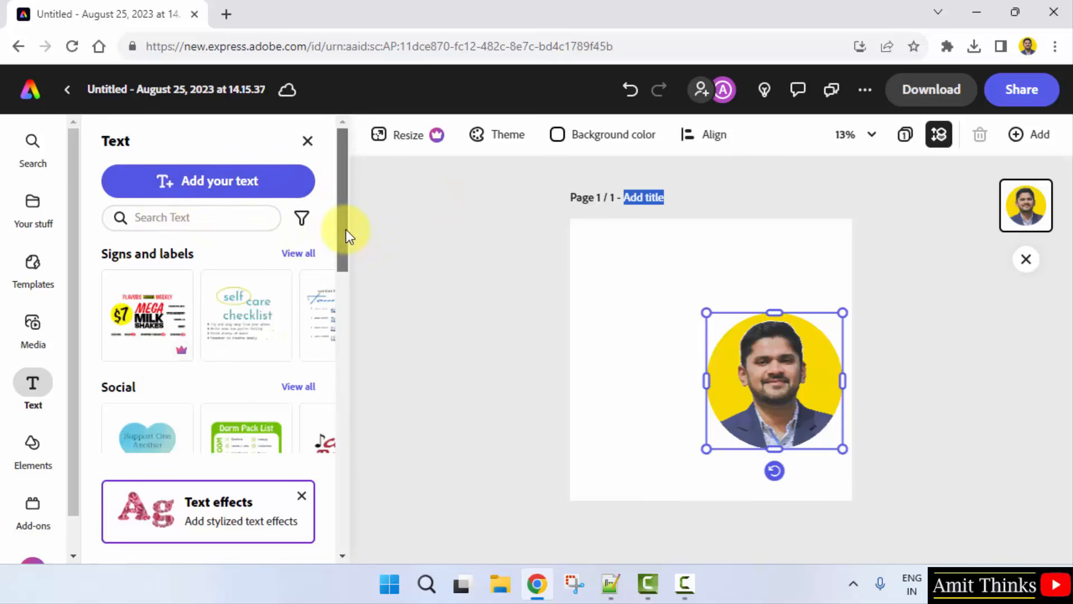
{"action": "left_click", "coordinate": [270, 196]}
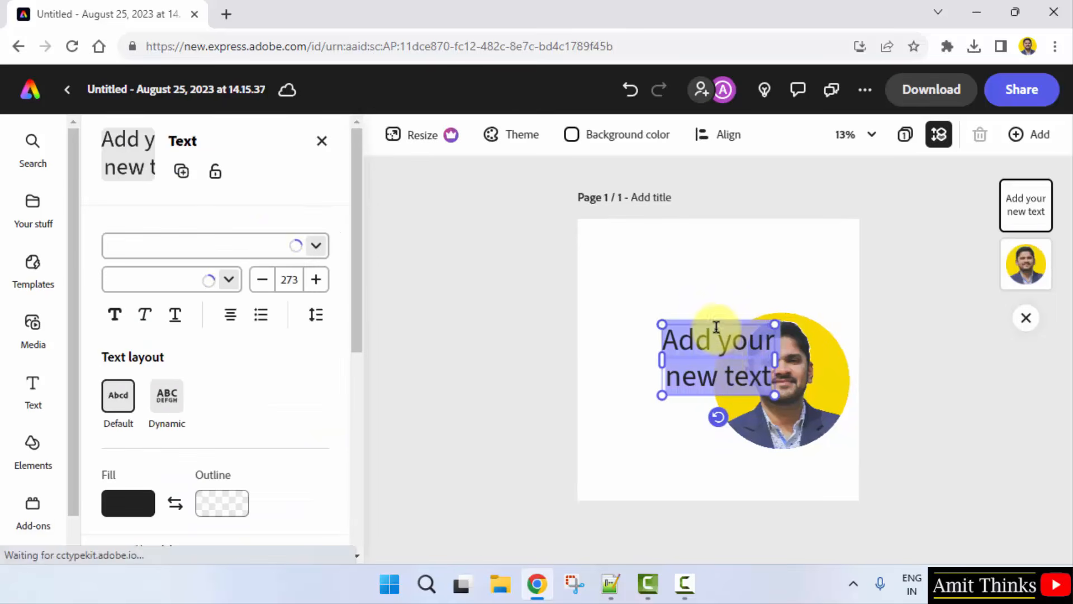
{"action": "left_click_drag", "start_coordinate": [712, 323], "coordinate": [660, 245]}
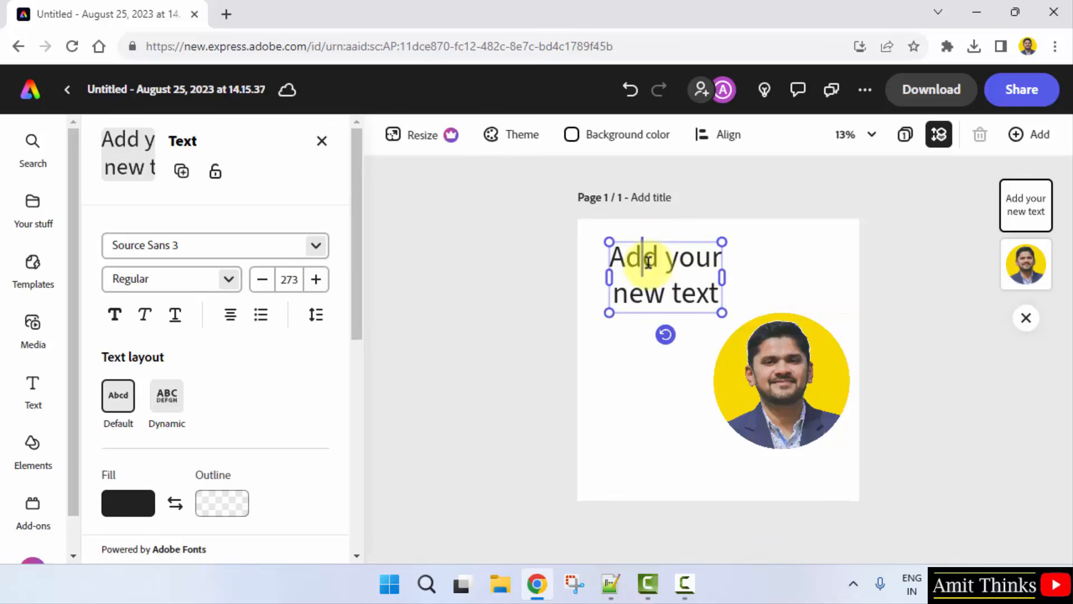
{"action": "type", "text": "Webinar"}
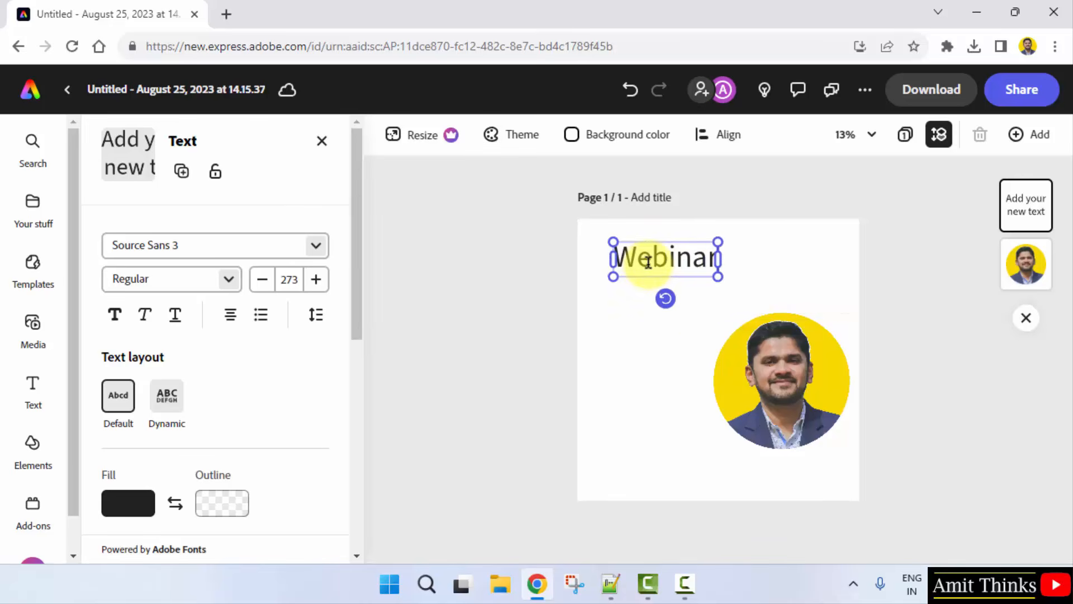
- Select the Webinar text and open the font list in the Text panel
{"action": "left_click", "coordinate": [757, 259]}
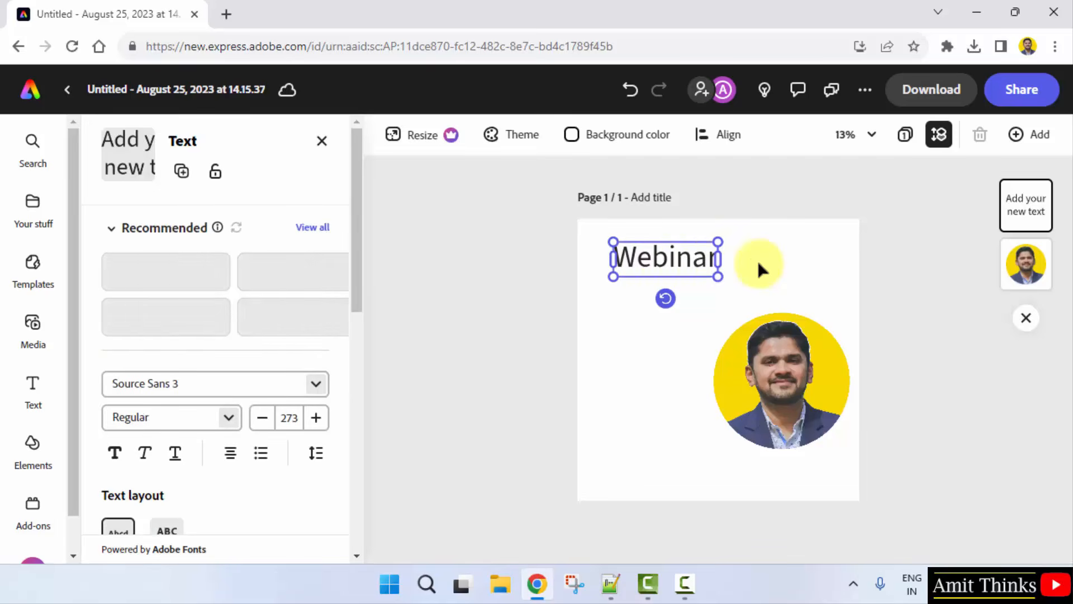
{"action": "left_click", "coordinate": [666, 263]}
{"action": "double_click", "coordinate": [666, 264]}
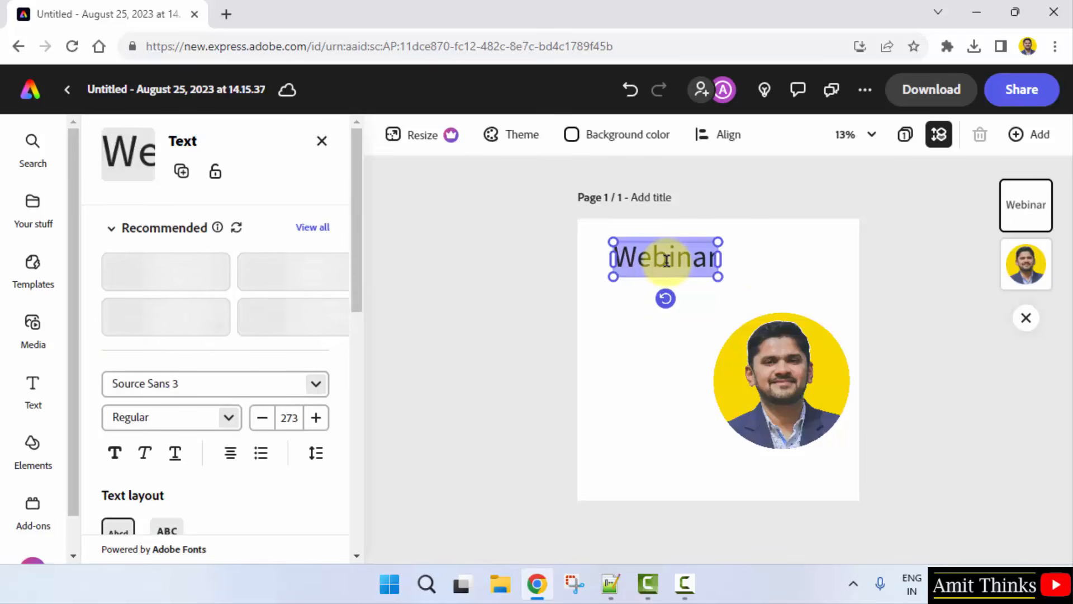
{"action": "left_click", "coordinate": [665, 263]}
{"action": "left_click", "coordinate": [205, 378]}
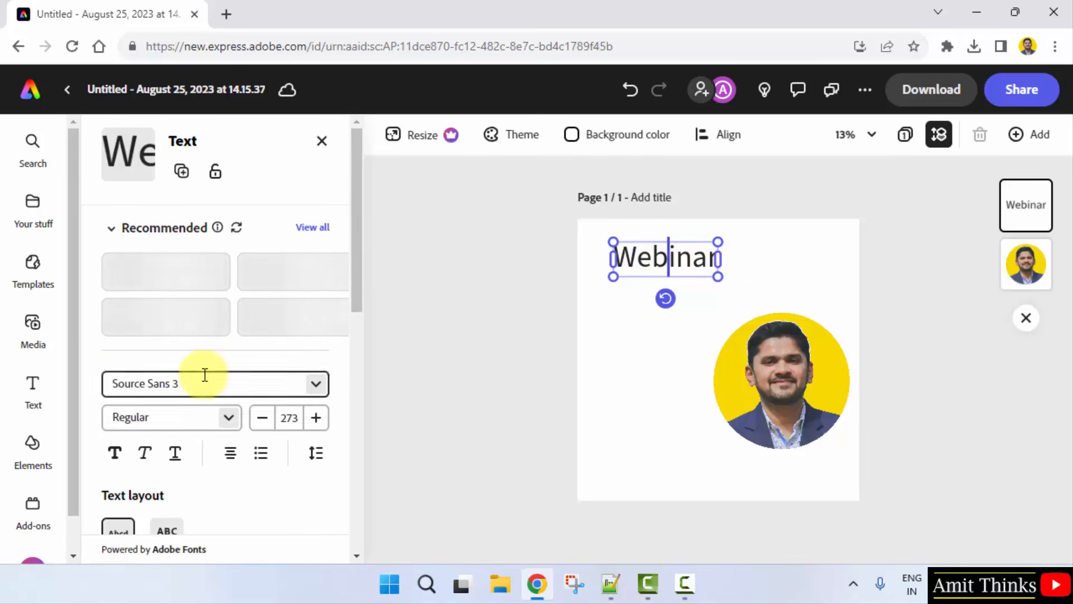
{"action": "left_click", "coordinate": [322, 393]}
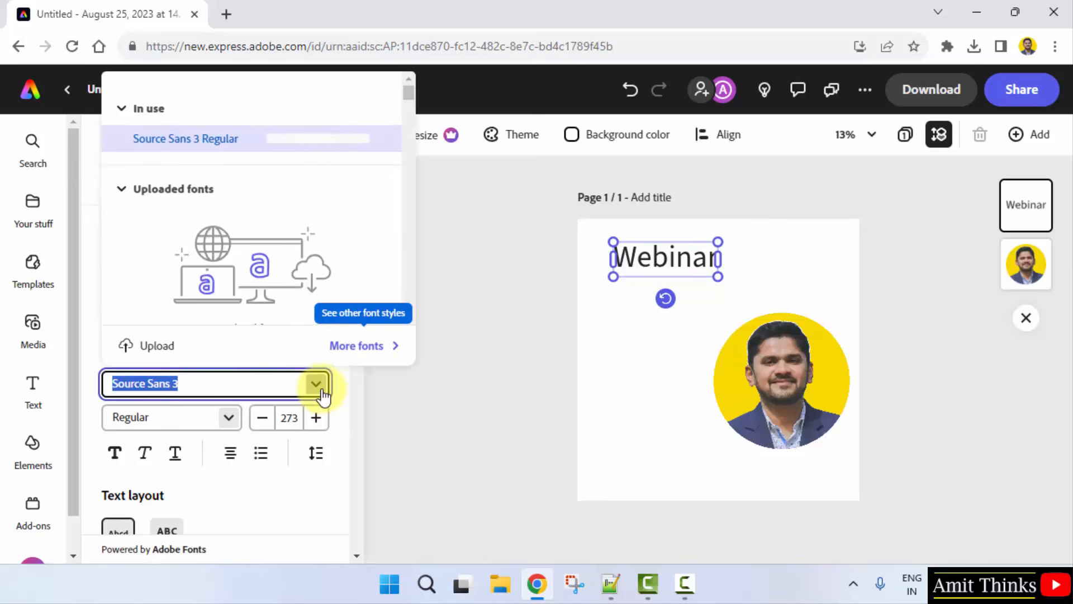
- Browse the Art Deco, Blackletter and Brush Pen font categories and set the Webinar heading to Brush Script Std
{"action": "left_click", "coordinate": [386, 352]}
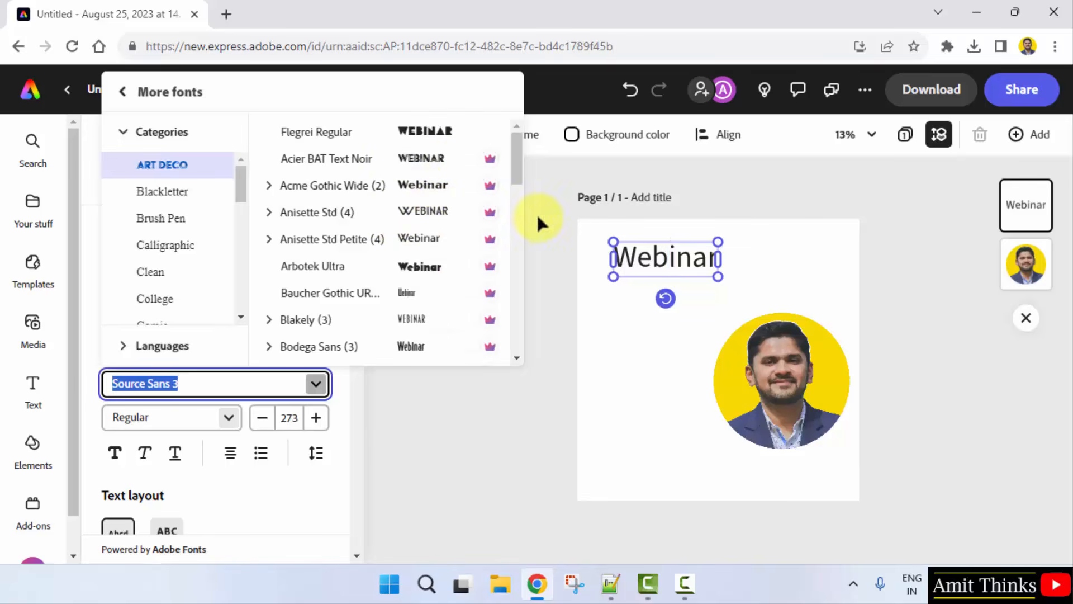
{"action": "left_click", "coordinate": [515, 190]}
{"action": "left_click_drag", "start_coordinate": [516, 190], "coordinate": [491, 323]}
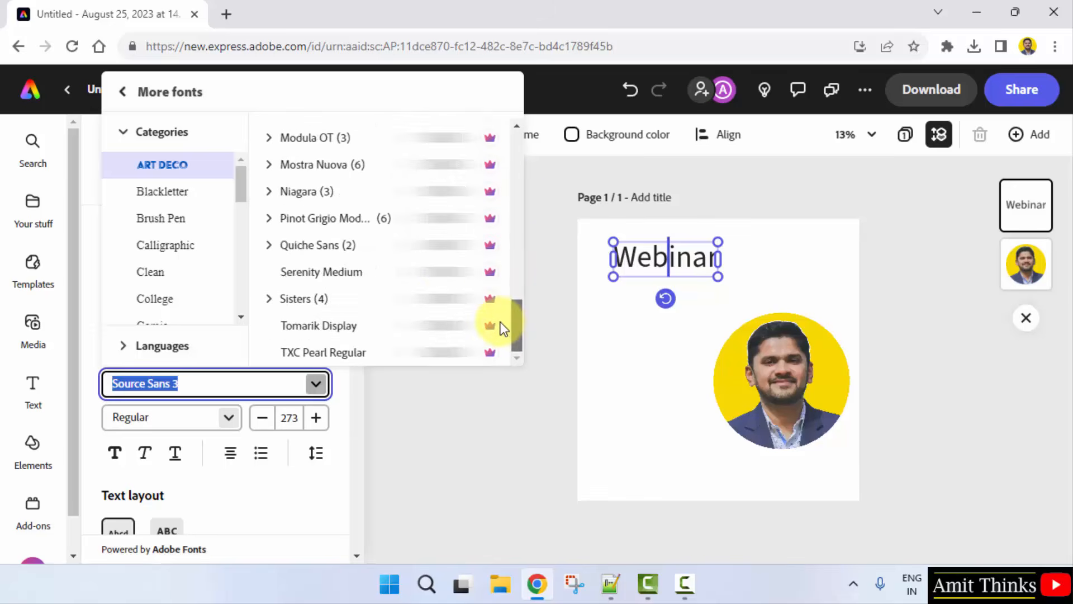
{"action": "left_click", "coordinate": [518, 243]}
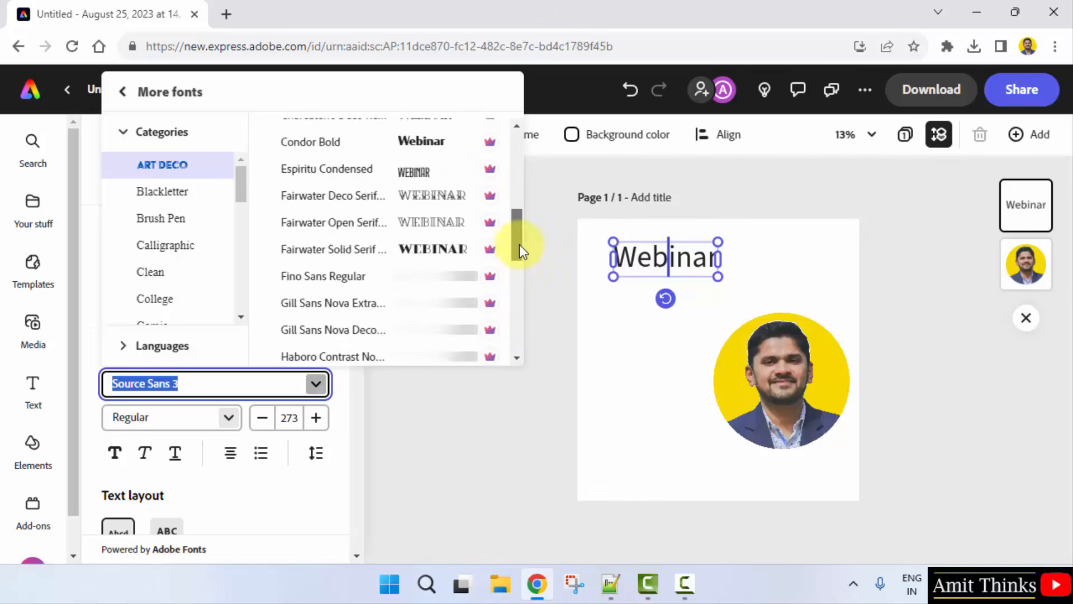
{"action": "left_click_drag", "start_coordinate": [518, 227], "coordinate": [514, 76]}
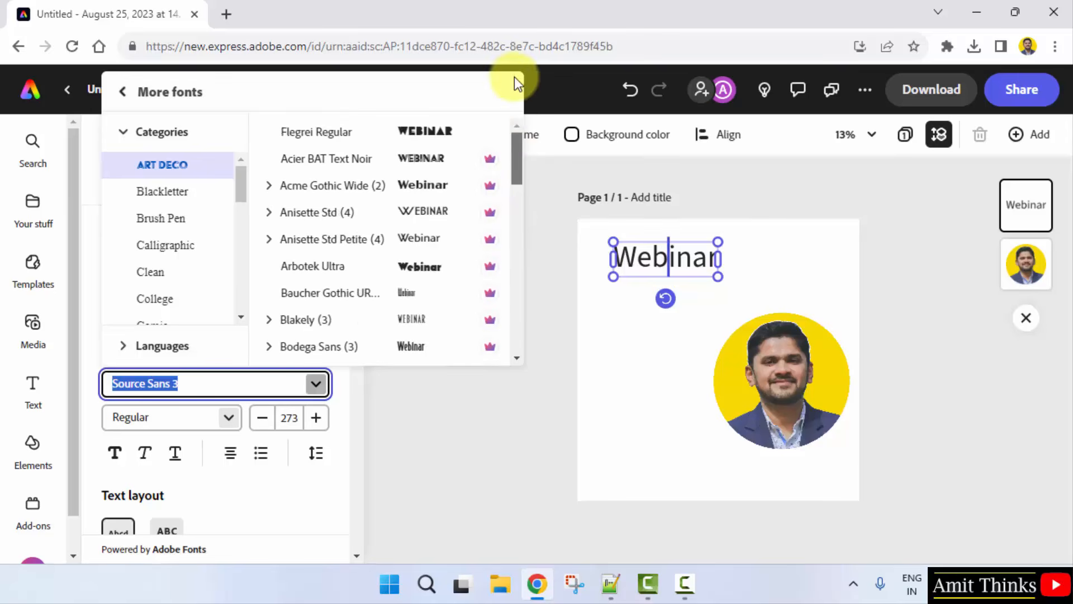
{"action": "left_click", "coordinate": [179, 196]}
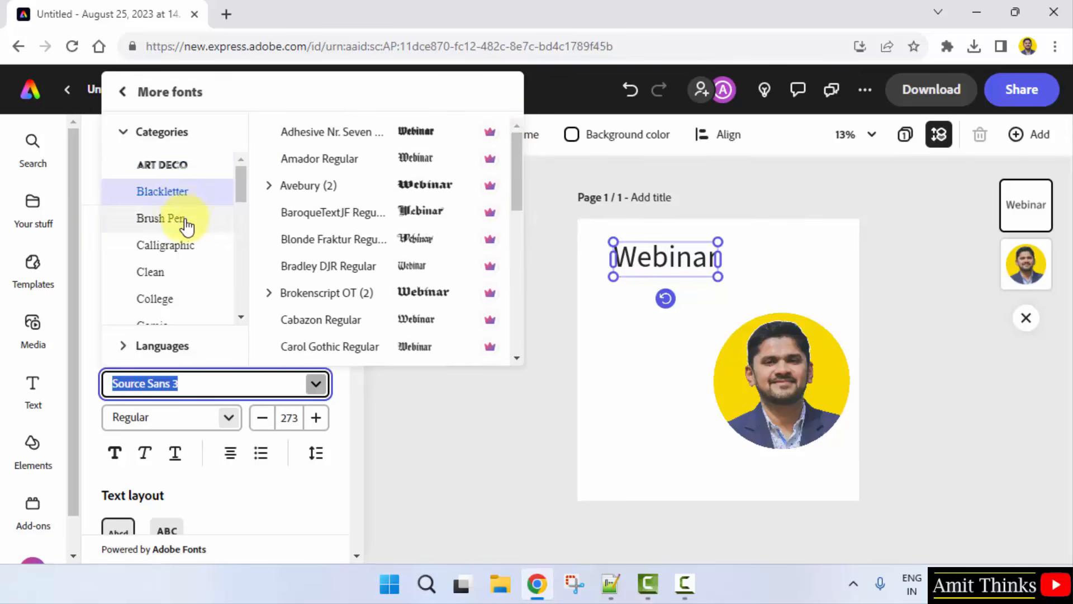
{"action": "left_click", "coordinate": [184, 222]}
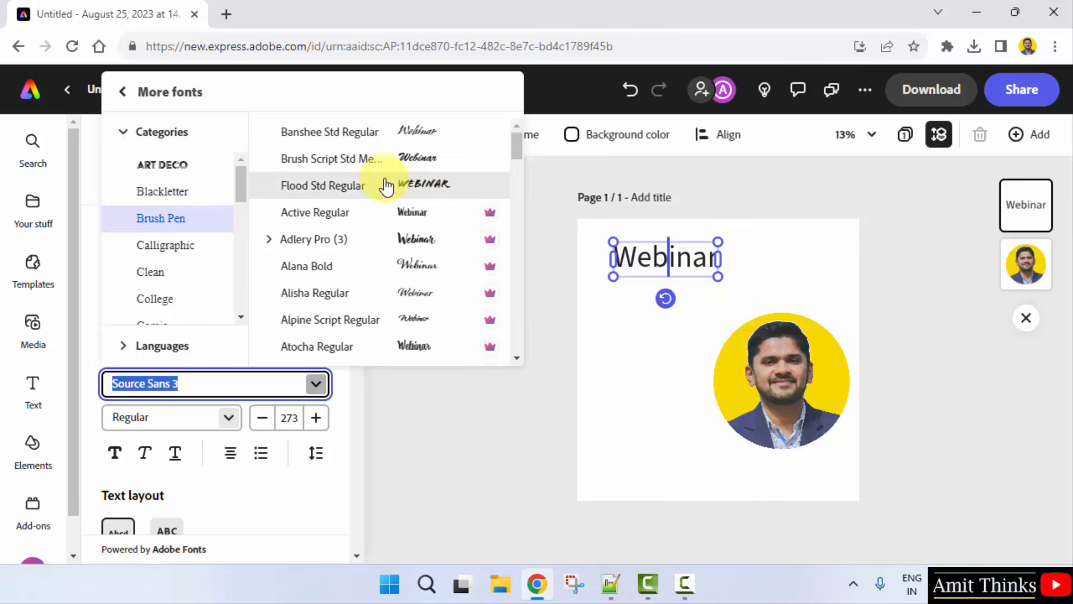
{"action": "left_click", "coordinate": [353, 167]}
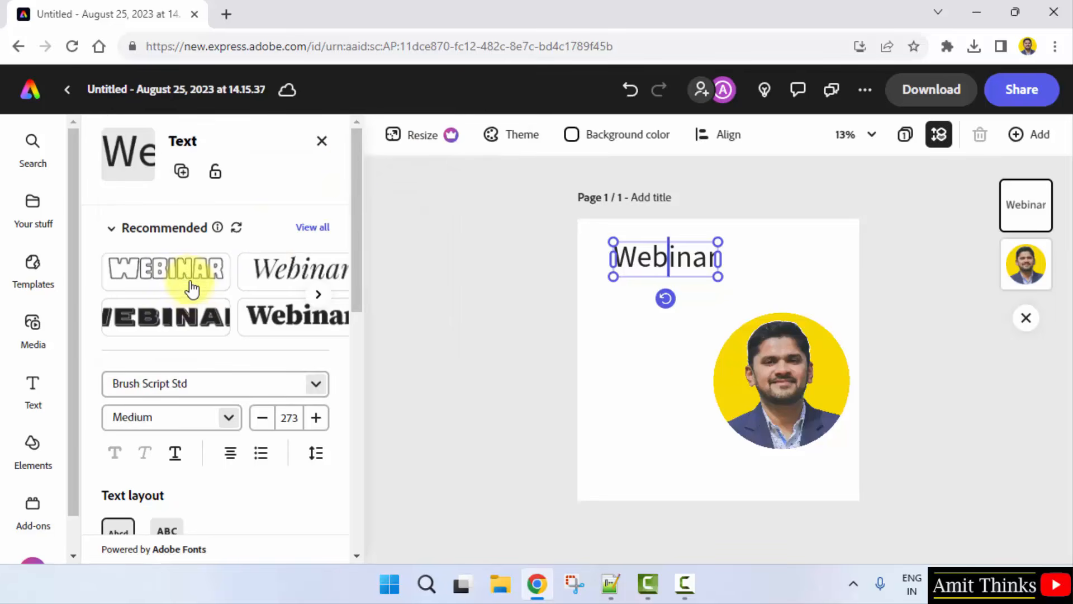
- Apply the bold serif Source Serif 4 recommended style to the heading and set its weight to Regular
{"action": "left_click", "coordinate": [310, 283]}
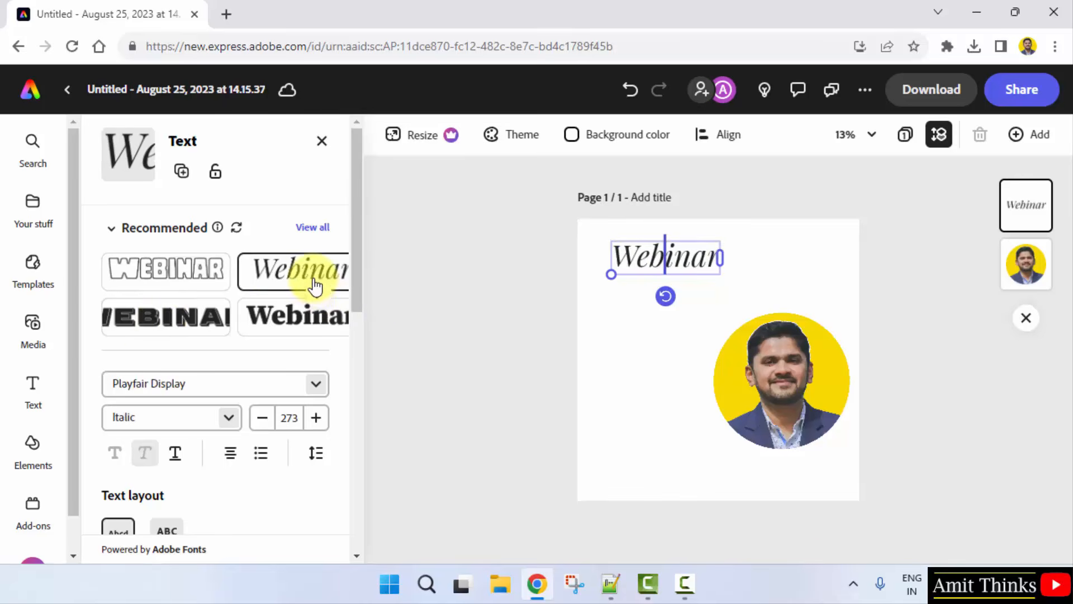
{"action": "left_click", "coordinate": [273, 322]}
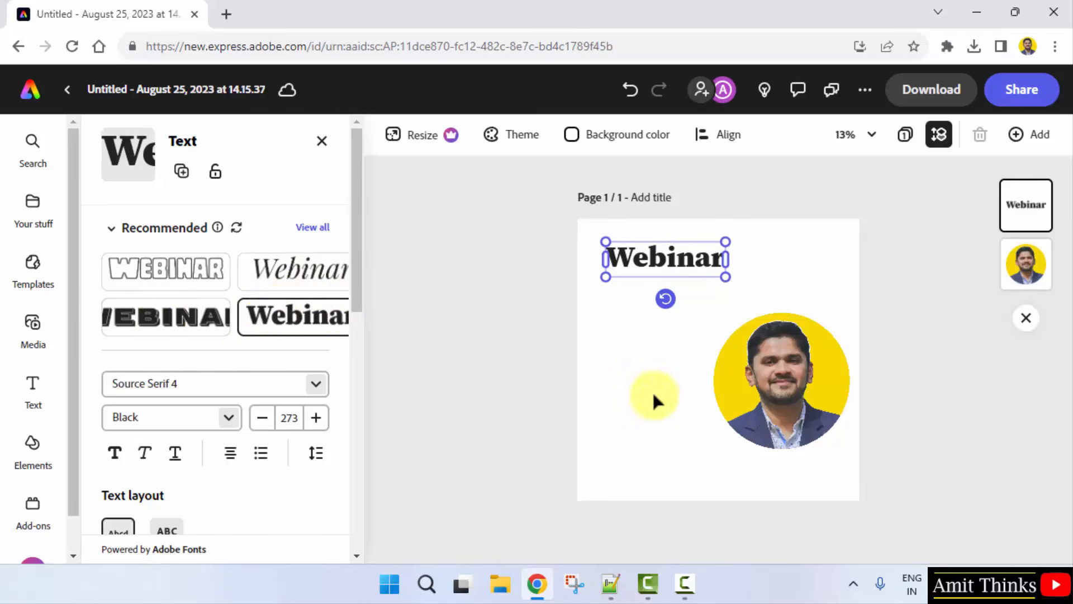
{"action": "left_click", "coordinate": [224, 425]}
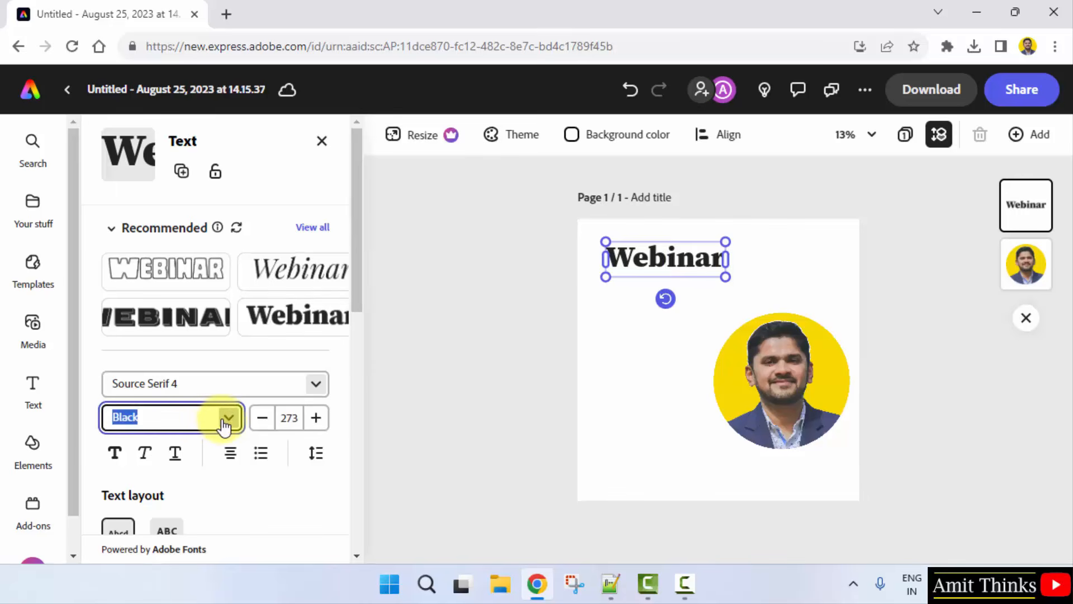
{"action": "left_click", "coordinate": [226, 419]}
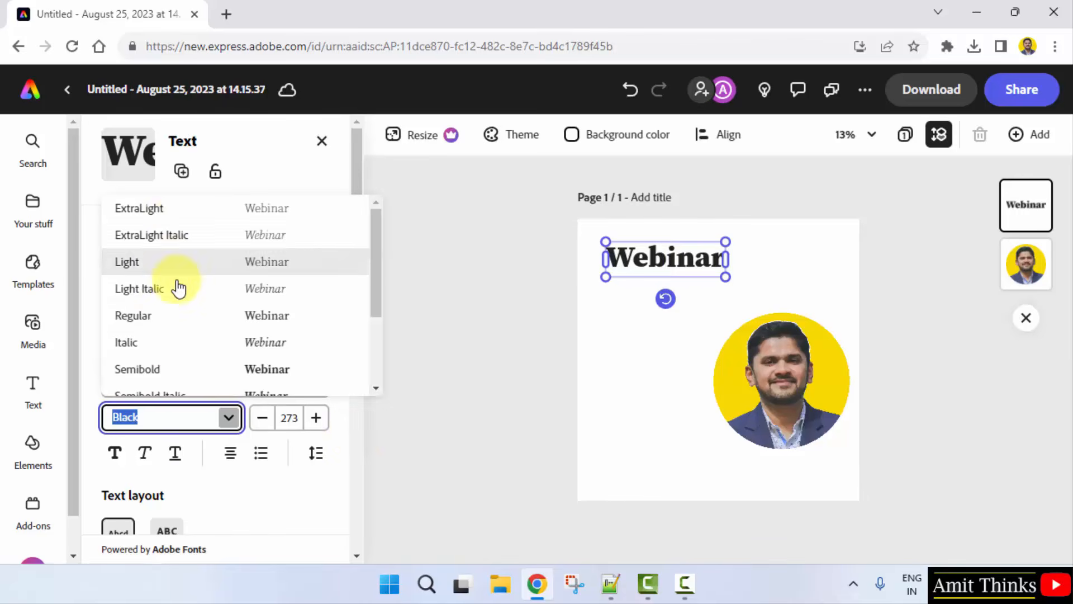
{"action": "left_click", "coordinate": [178, 332]}
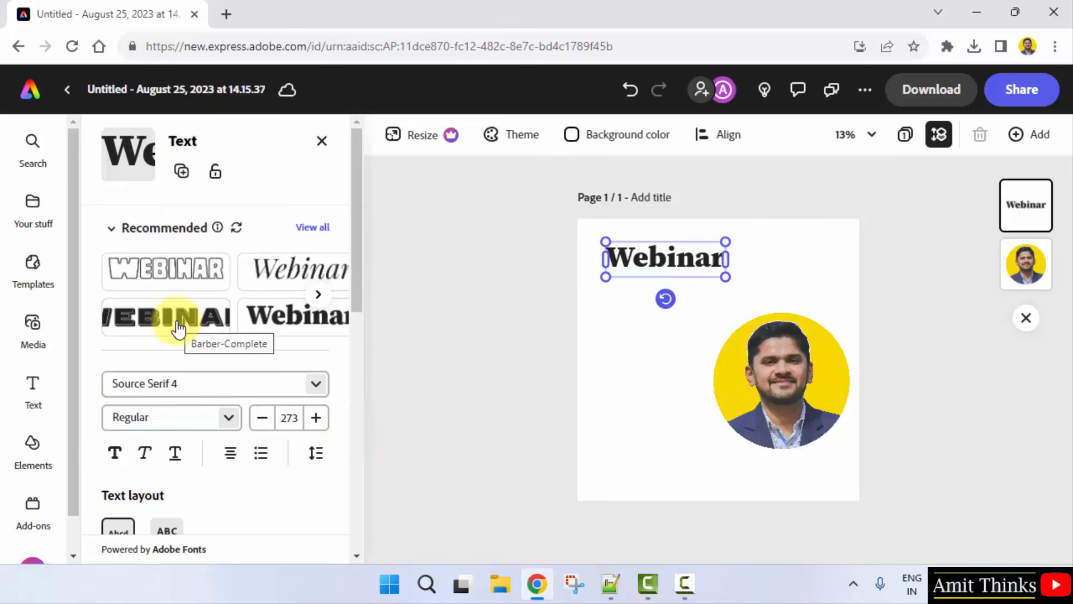
- Select the word Webinar and set its font weight to Regular
{"action": "left_click", "coordinate": [647, 248]}
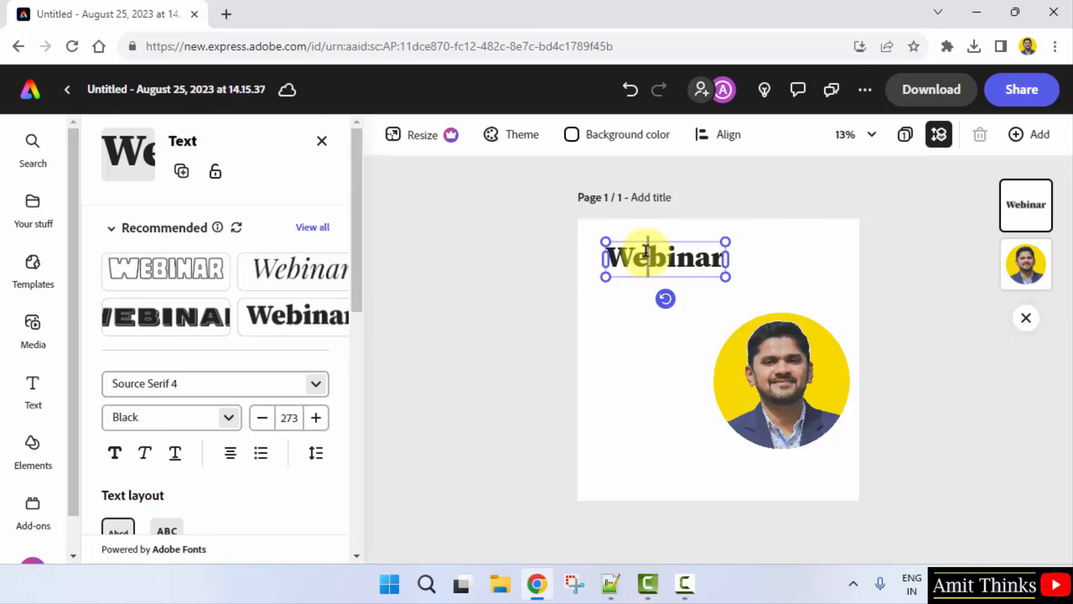
{"action": "double_click", "coordinate": [646, 249]}
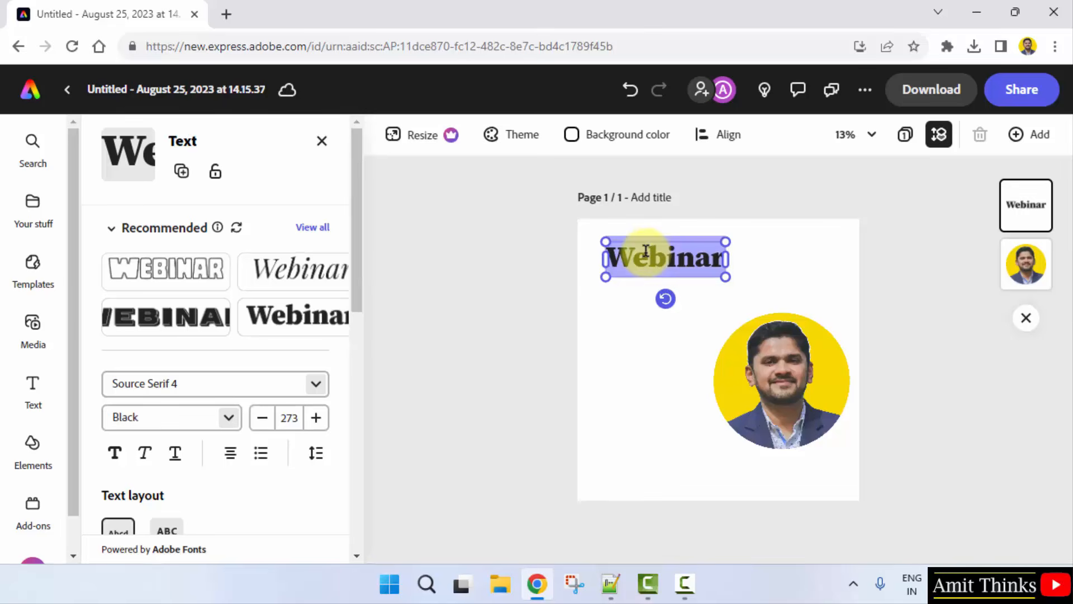
{"action": "left_click", "coordinate": [229, 420]}
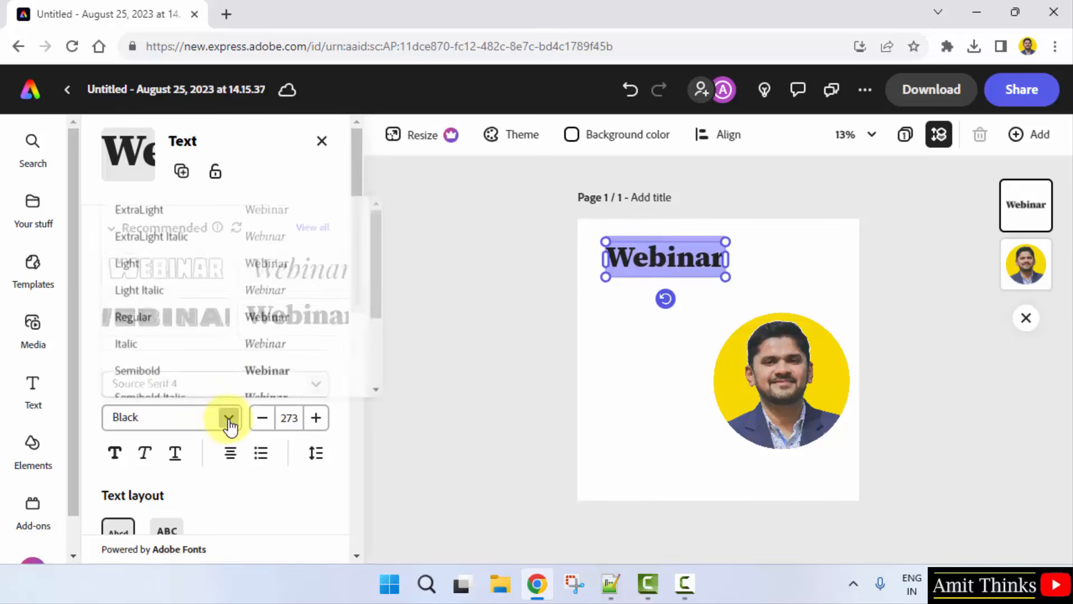
{"action": "left_click", "coordinate": [162, 322]}
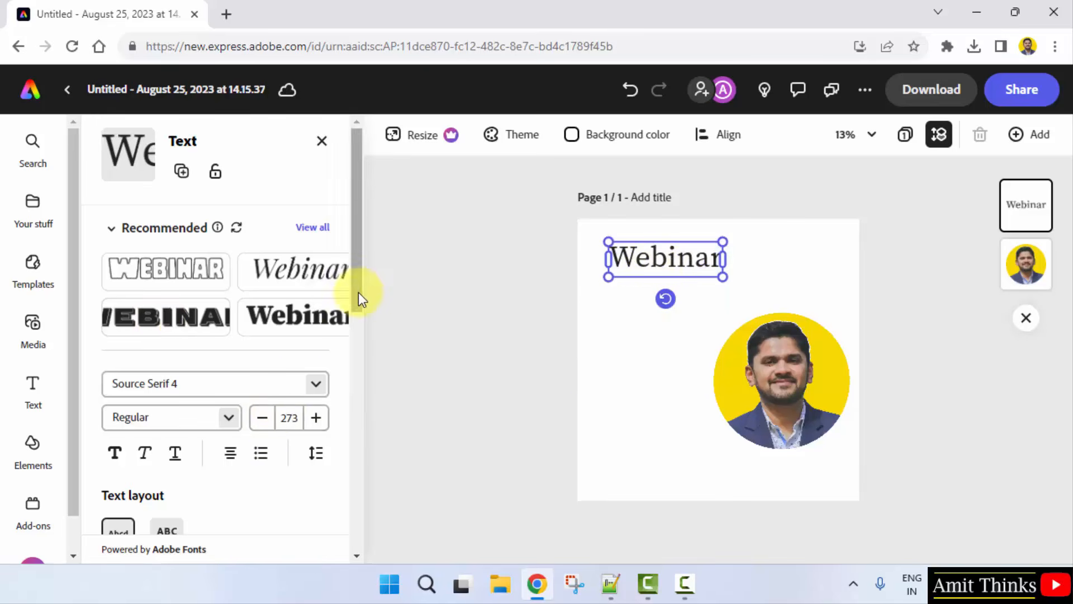
{"action": "left_click_drag", "start_coordinate": [357, 293], "coordinate": [357, 336]}
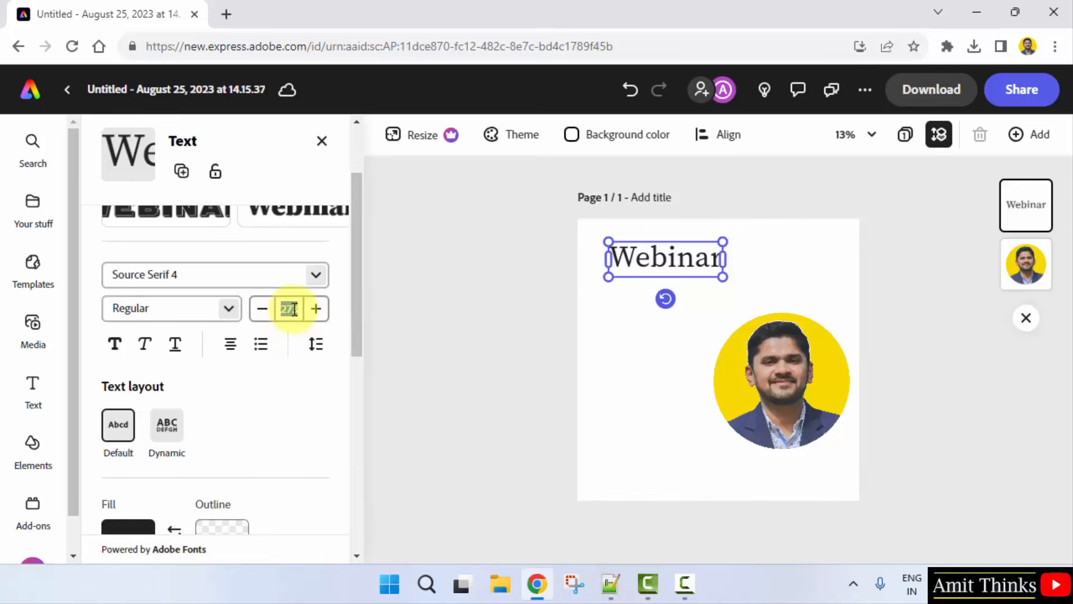
{"action": "left_click", "coordinate": [827, 244]}
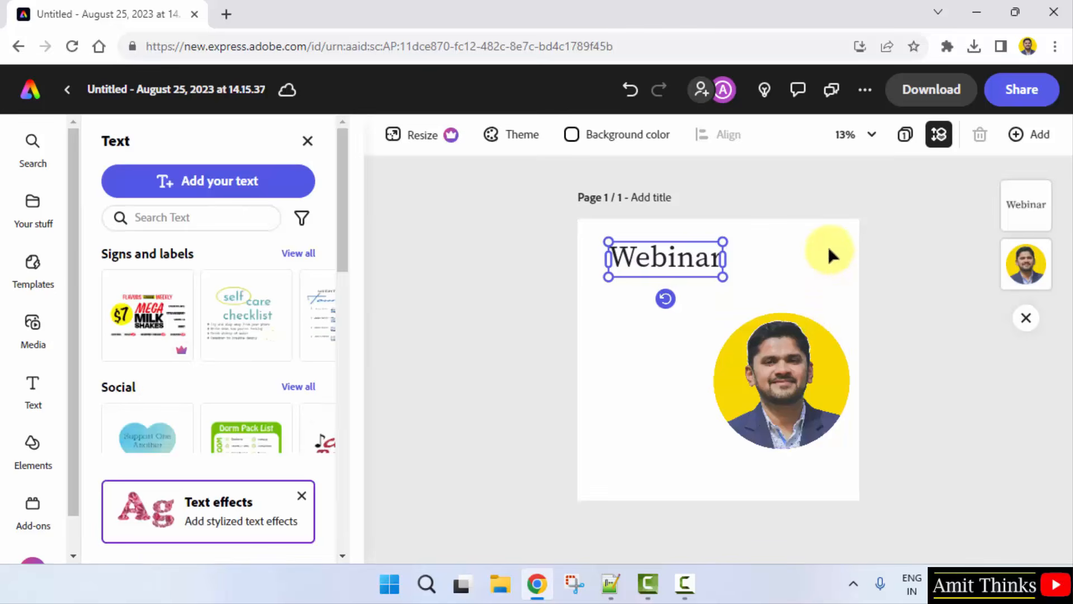
{"action": "left_click", "coordinate": [642, 254]}
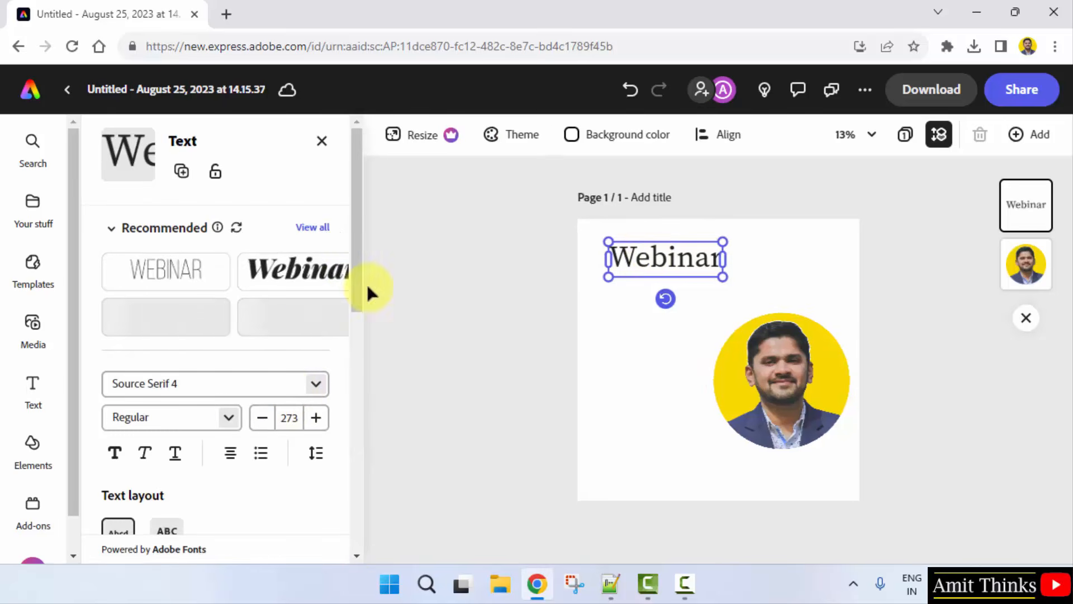
{"action": "left_click_drag", "start_coordinate": [353, 277], "coordinate": [350, 318]}
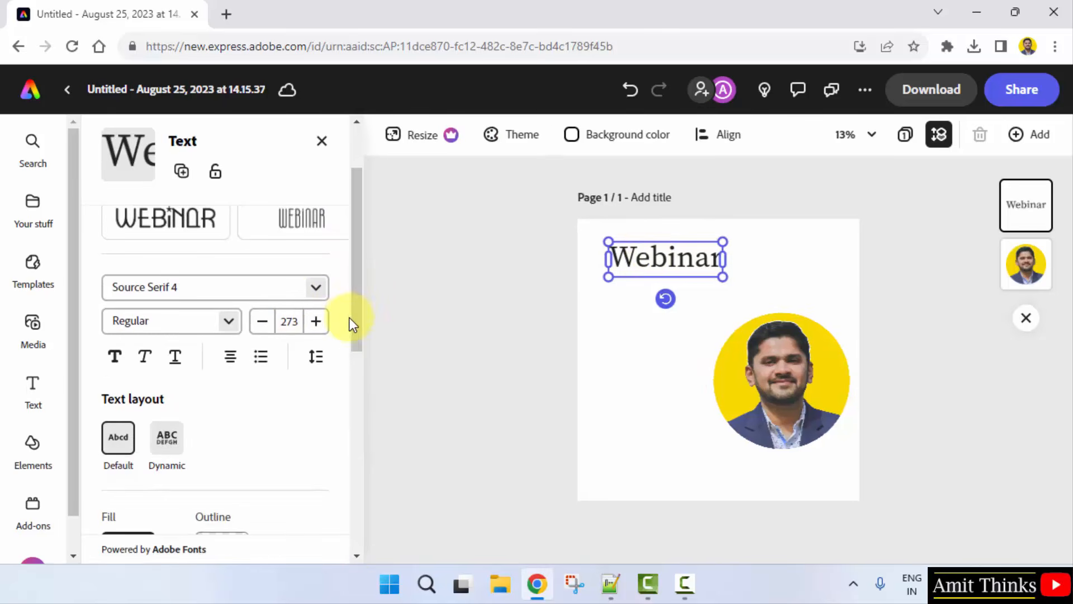
{"action": "left_click", "coordinate": [231, 358]}
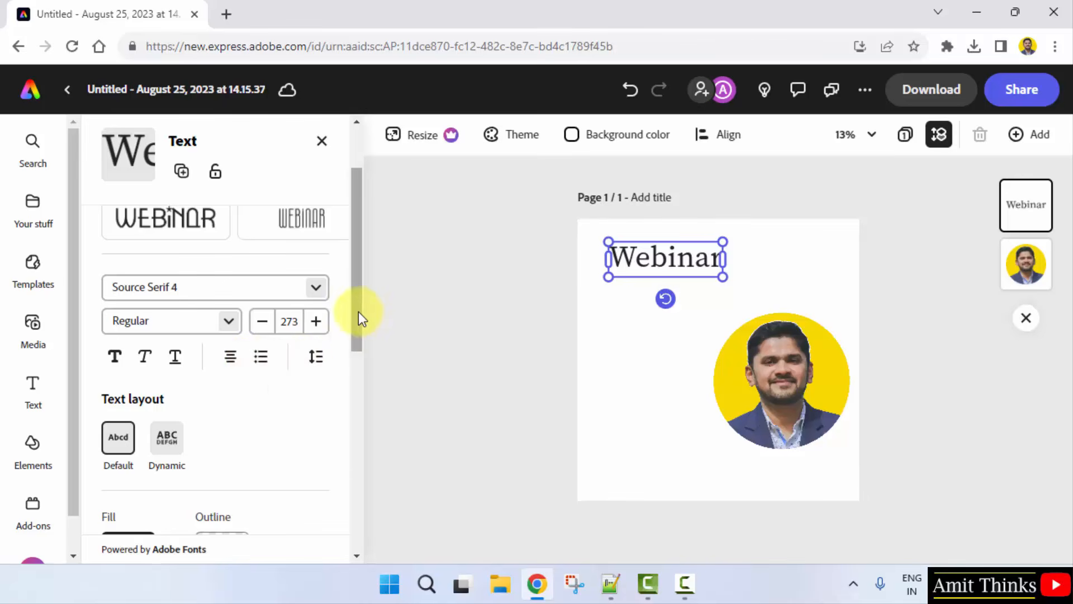
{"action": "left_click_drag", "start_coordinate": [358, 314], "coordinate": [343, 392]}
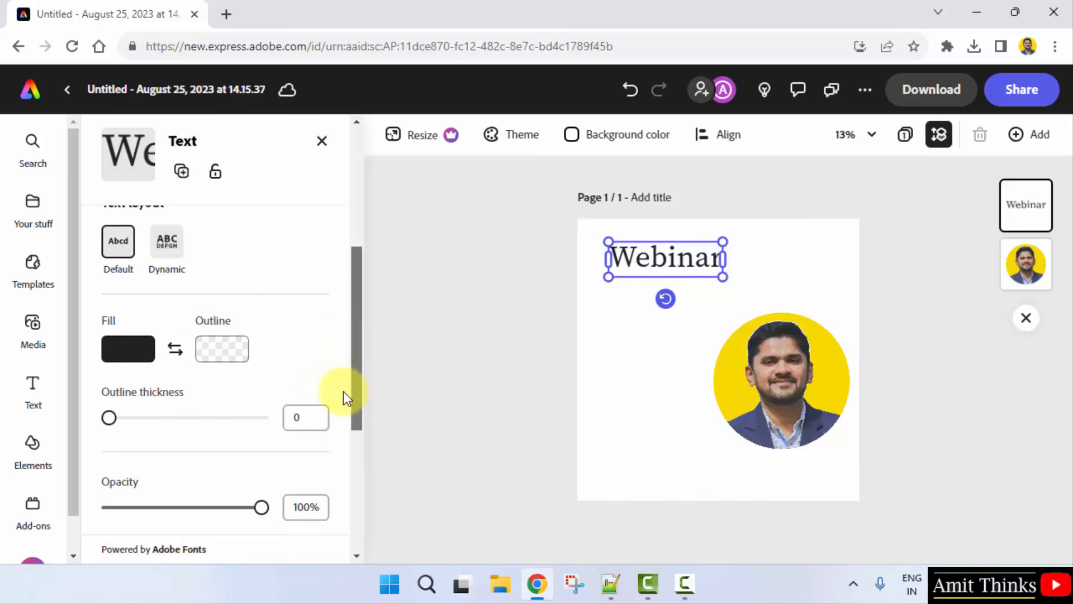
{"action": "scroll", "coordinate": [336, 457], "scroll_direction": "down", "scroll_amount": 4}
{"action": "scroll", "coordinate": [334, 478], "scroll_direction": "up", "scroll_amount": 3}
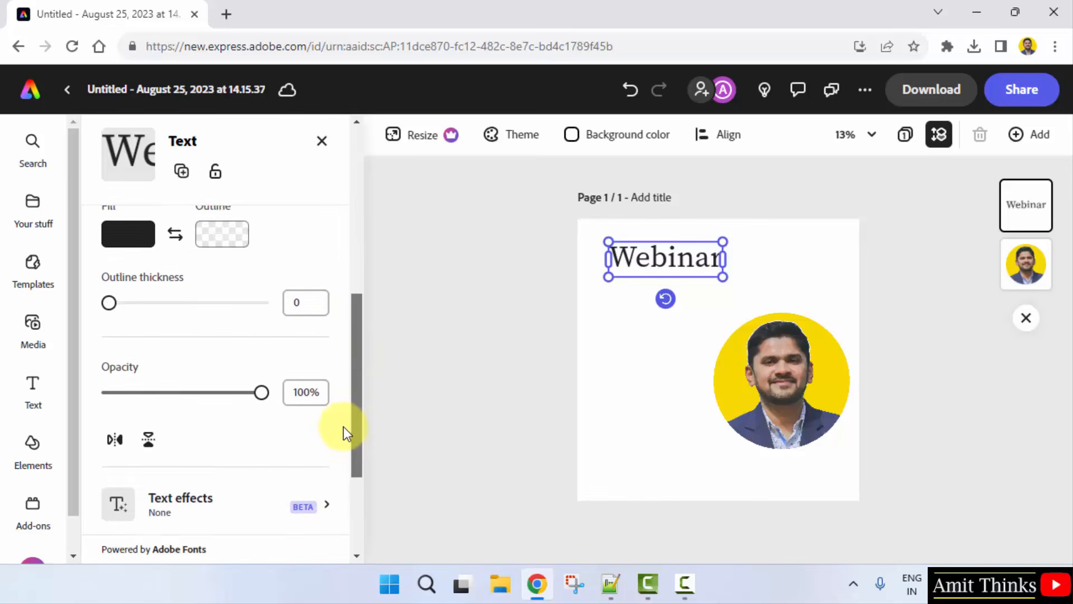
{"action": "left_click_drag", "start_coordinate": [353, 407], "coordinate": [365, 187]}
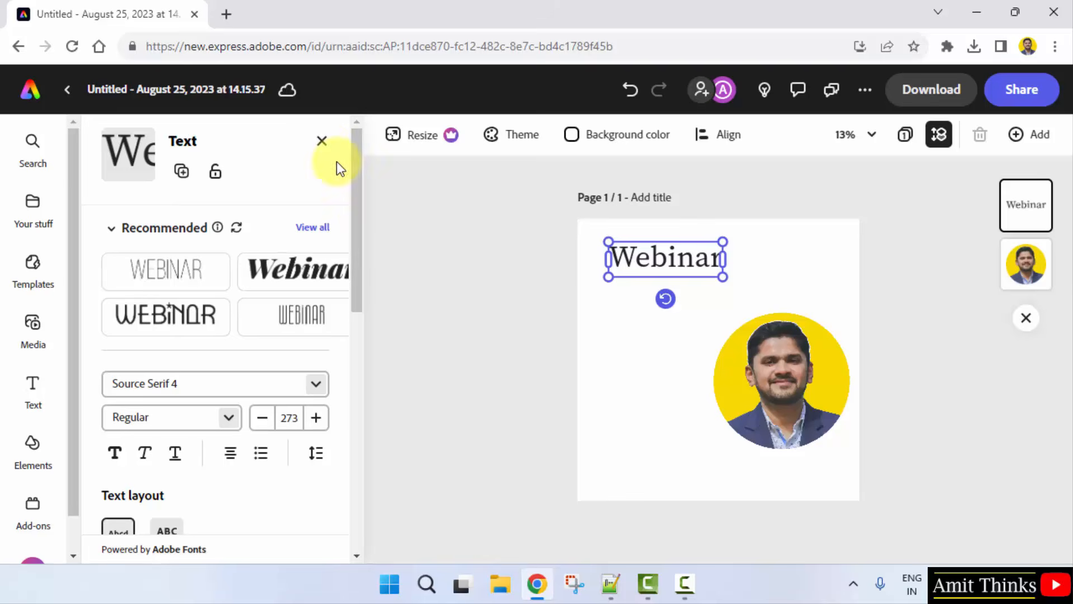
- Add a new text box just below the Webinar heading and widen it
{"action": "left_click", "coordinate": [322, 143]}
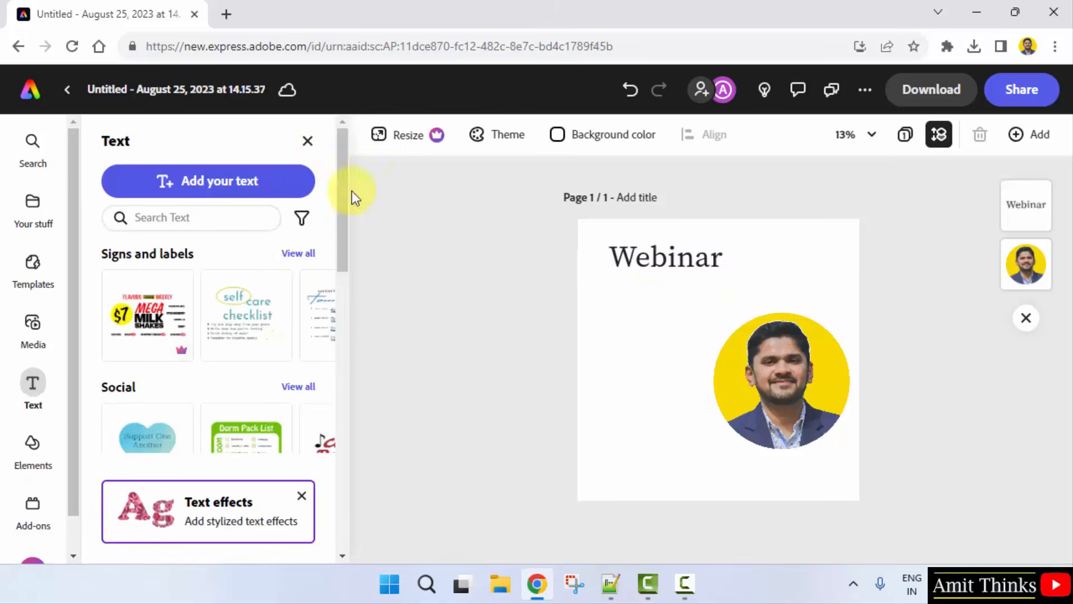
{"action": "left_click", "coordinate": [253, 193]}
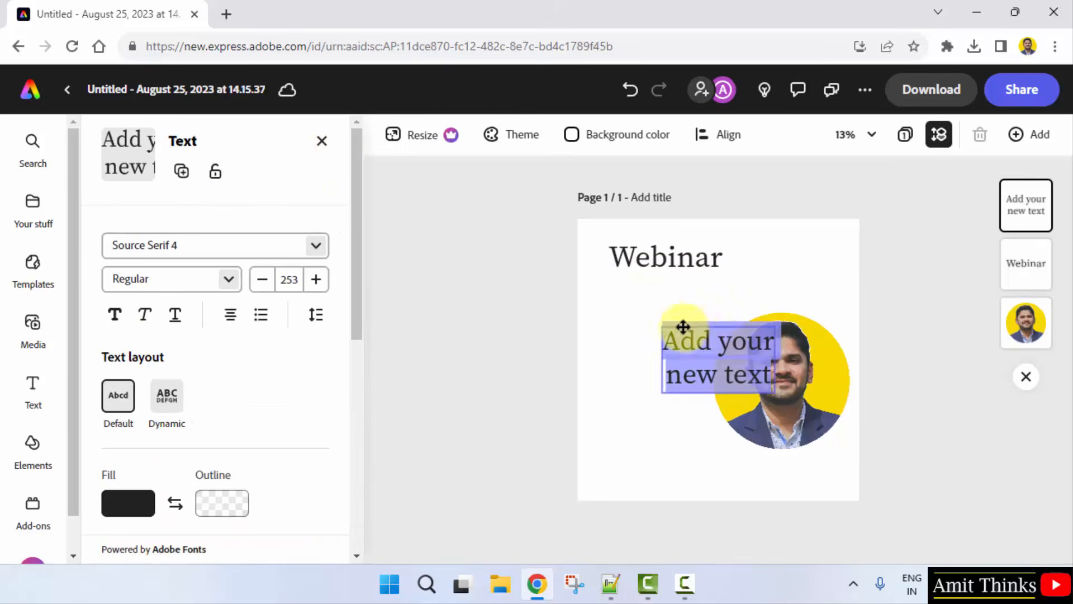
{"action": "left_click_drag", "start_coordinate": [683, 327], "coordinate": [642, 292]}
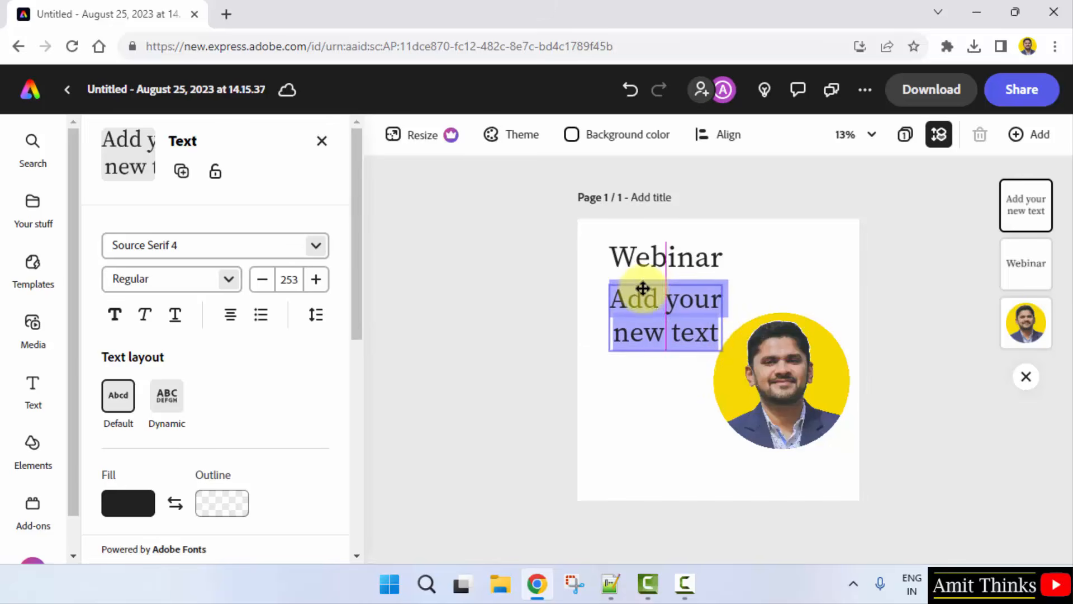
{"action": "left_click_drag", "start_coordinate": [722, 317], "coordinate": [850, 317]}
- Replace the placeholder with 'Python for Data Science' and scale the box down slightly
{"action": "double_click", "coordinate": [725, 313]}
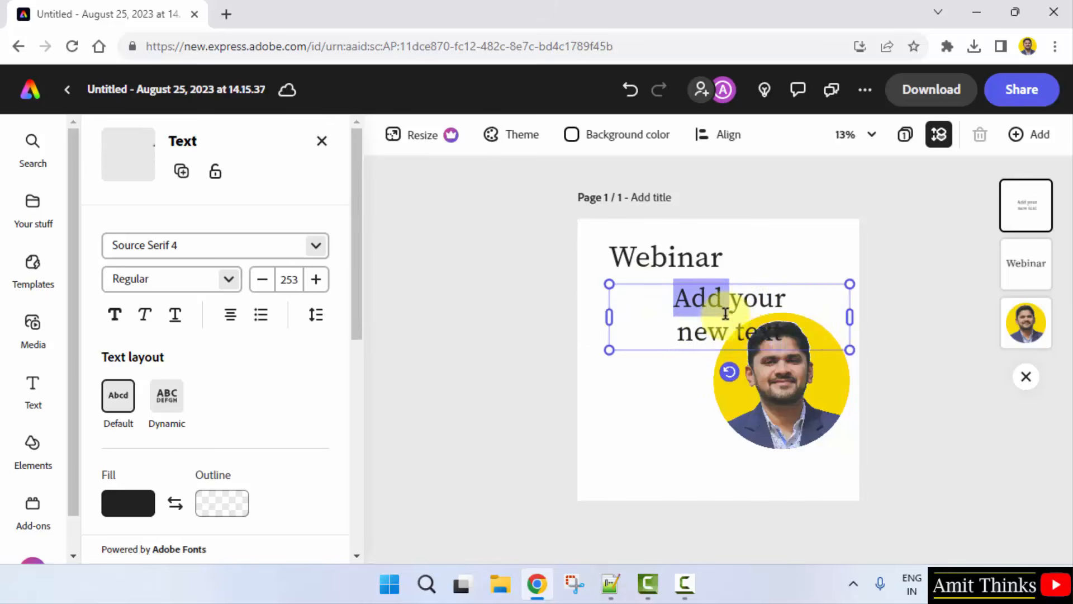
{"action": "key", "text": "ctrl+a"}
{"action": "type", "text": "pYTHO"}
{"action": "key", "text": "BackSpace"}
{"action": "key", "text": "BackSpace"}
{"action": "key", "text": "BackSpace"}
{"action": "key", "text": "BackSpace"}
{"action": "key", "text": "BackSpace"}
{"action": "type", "text": "P"}
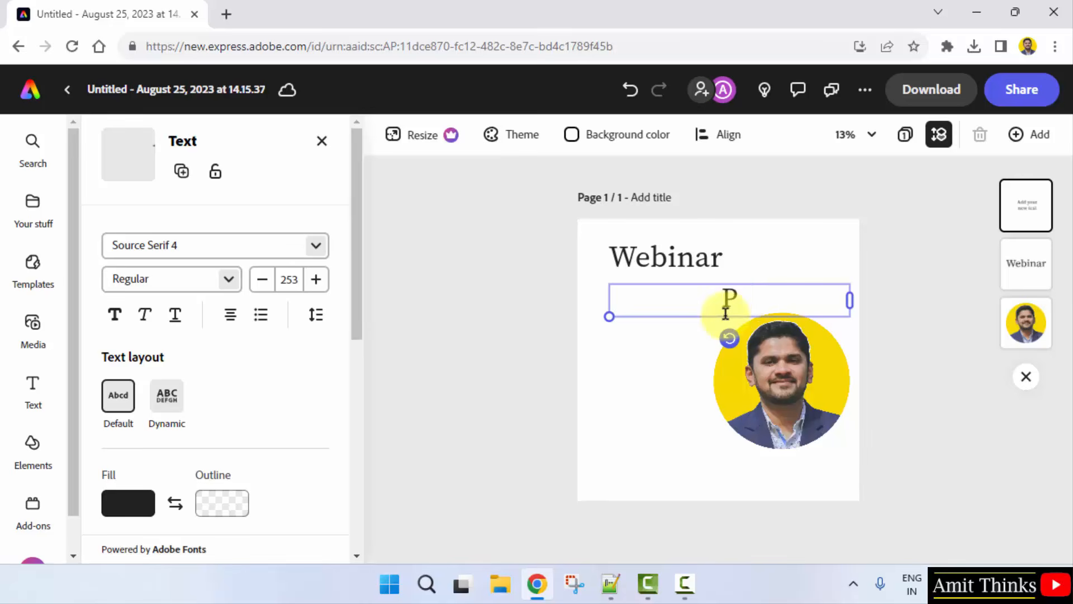
{"action": "type", "text": "ython for D"}
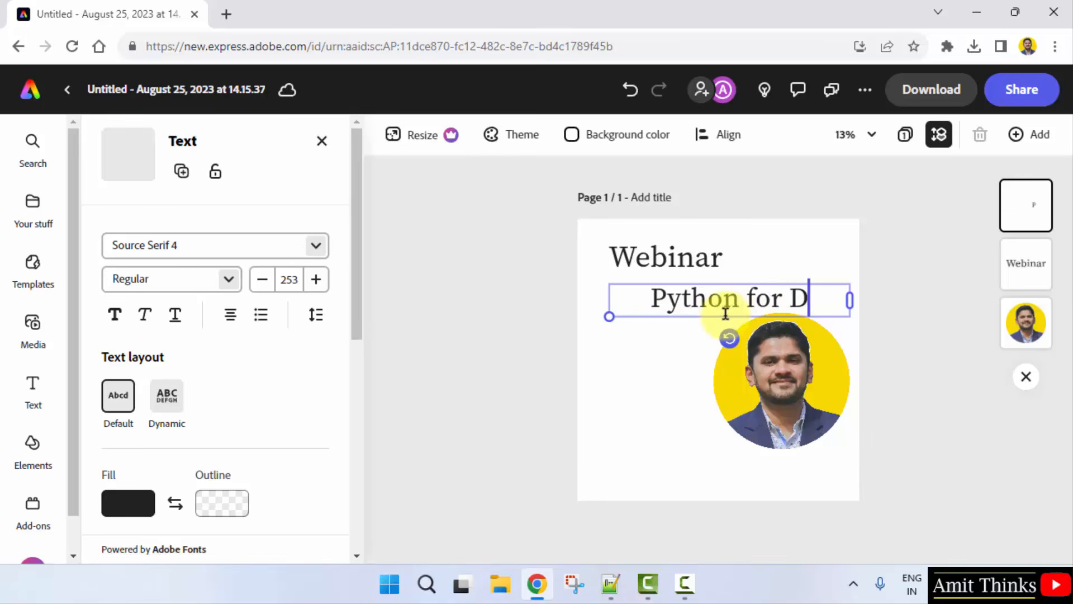
{"action": "type", "text": "ata Science"}
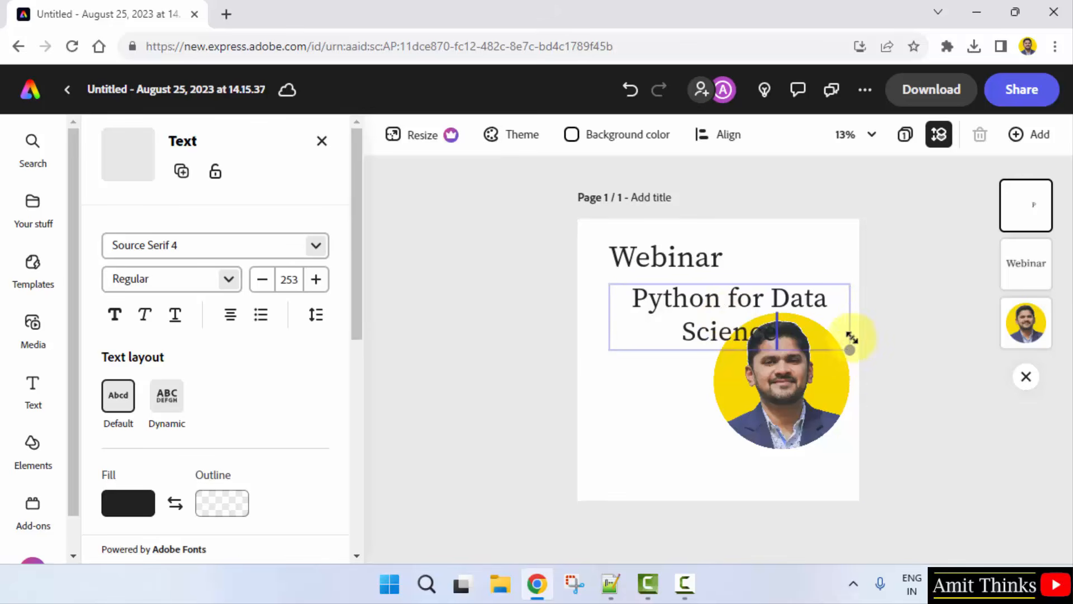
{"action": "left_click_drag", "start_coordinate": [850, 350], "coordinate": [829, 344]}
- Select the whole subtitle and set its font size to 96
{"action": "triple_click", "coordinate": [776, 308]}
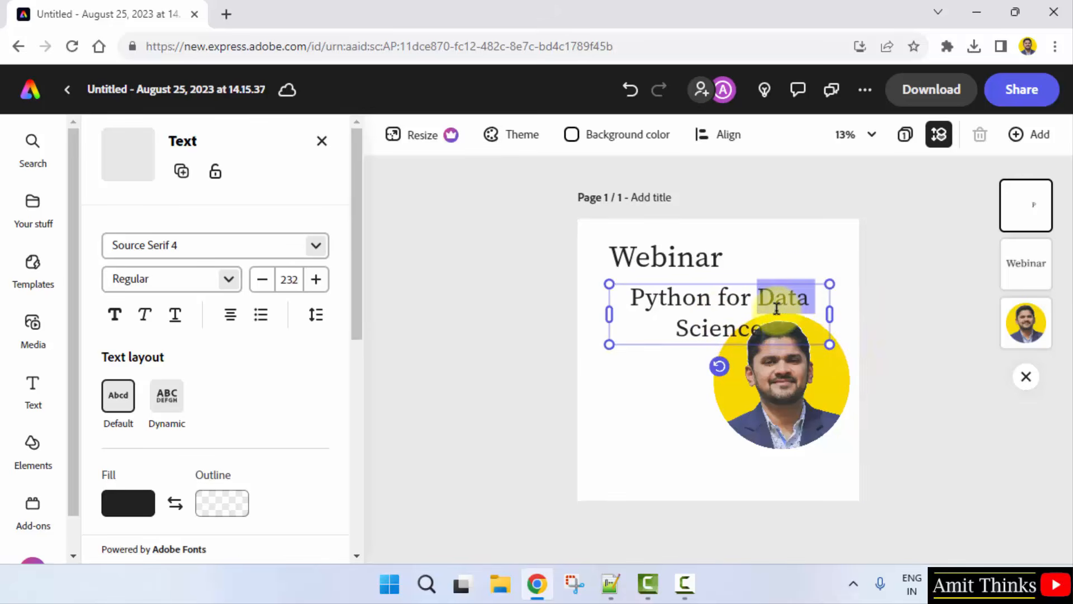
{"action": "left_click", "coordinate": [290, 290]}
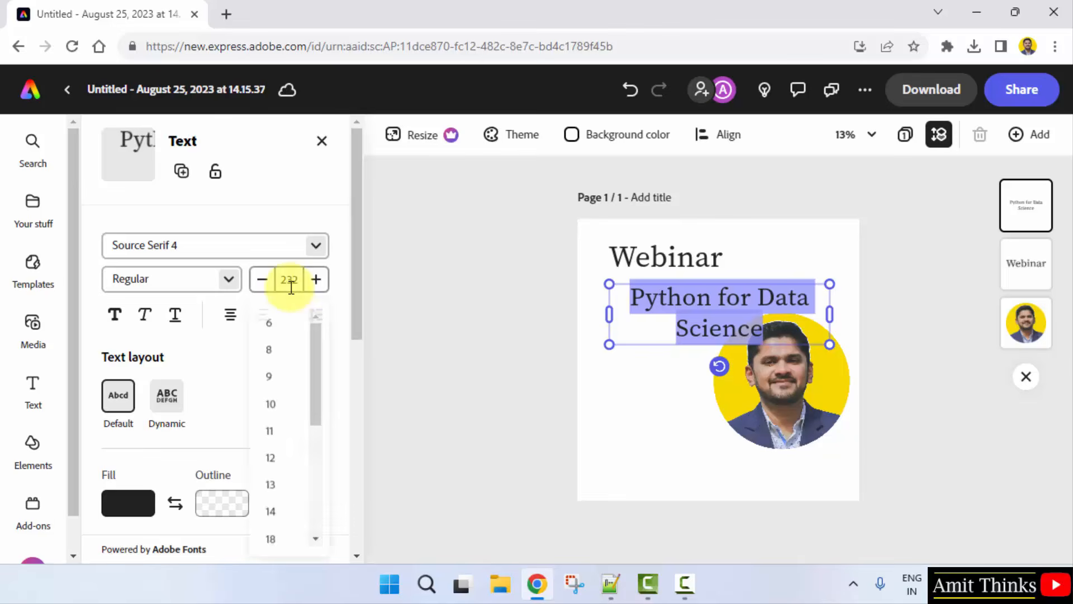
{"action": "left_click_drag", "start_coordinate": [313, 387], "coordinate": [313, 539]}
{"action": "left_click", "coordinate": [281, 481]}
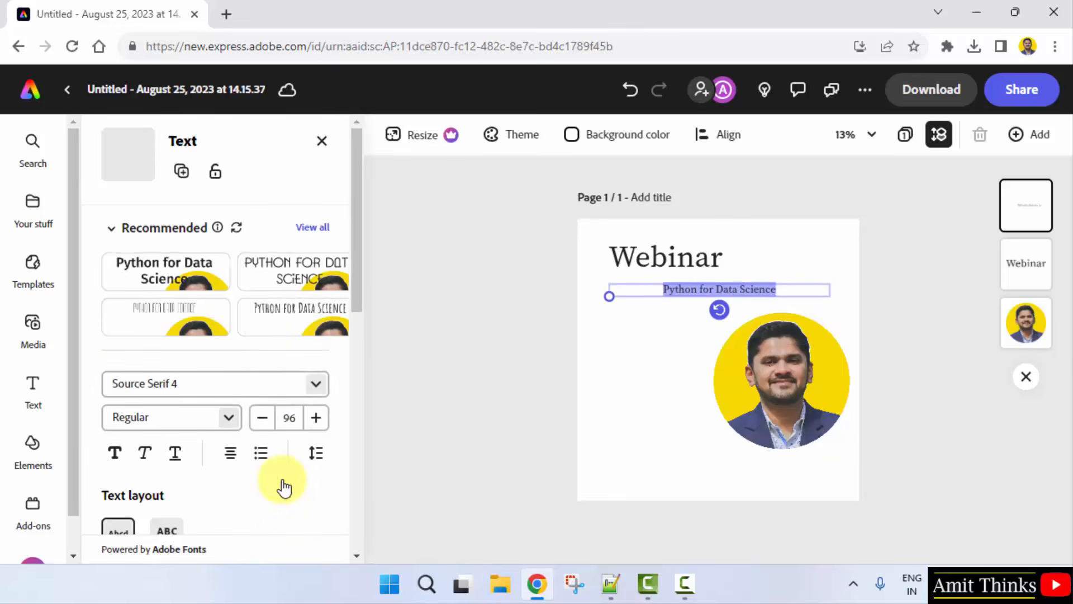
- Try font size 110, then move the subtitle left and shrink it back to 96
{"action": "left_click", "coordinate": [288, 416]}
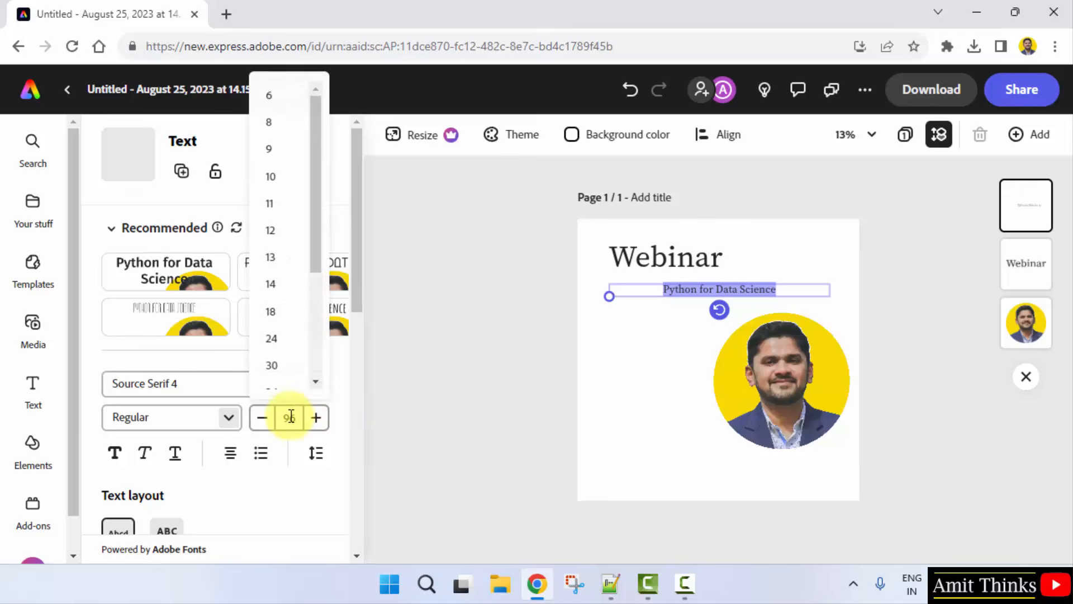
{"action": "scroll", "coordinate": [318, 361], "scroll_direction": "down", "scroll_amount": 3}
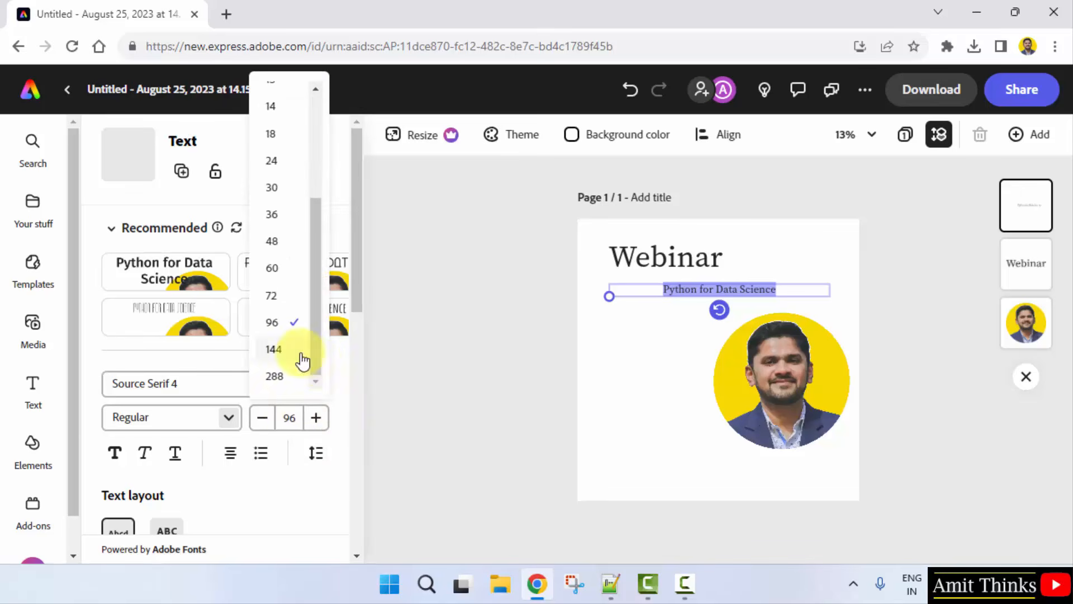
{"action": "left_click", "coordinate": [289, 419]}
{"action": "key", "text": "BackSpace"}
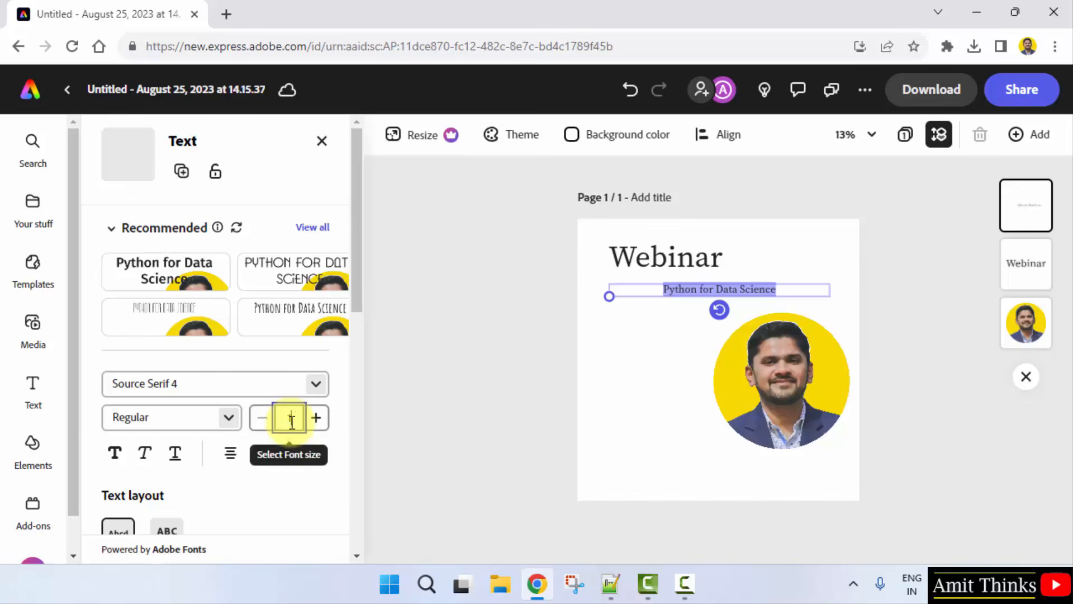
{"action": "type", "text": "110"}
{"action": "key", "text": "Return"}
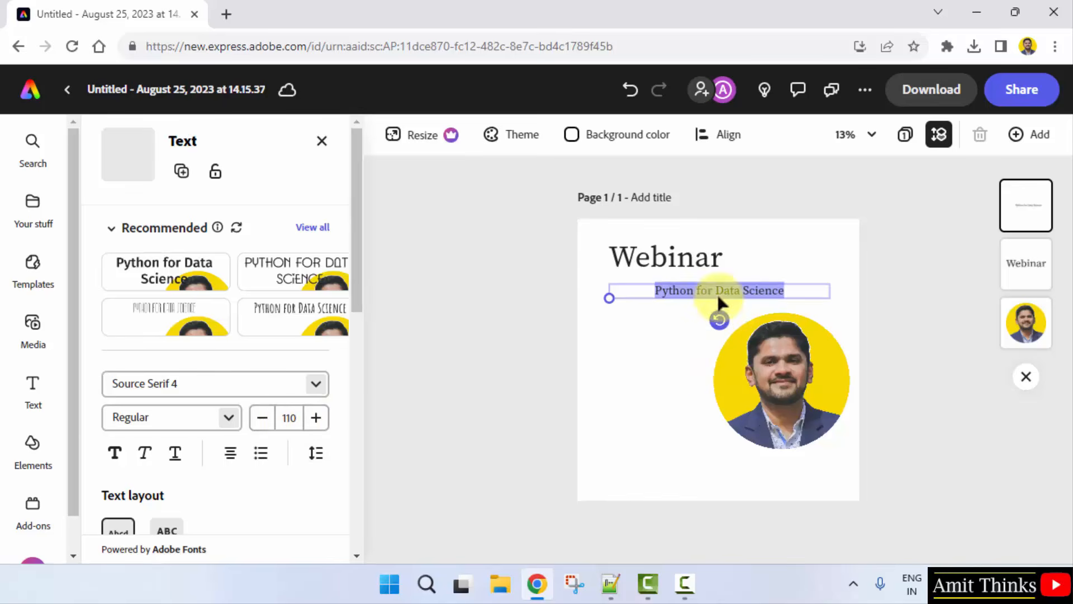
{"action": "left_click_drag", "start_coordinate": [707, 286], "coordinate": [666, 283]}
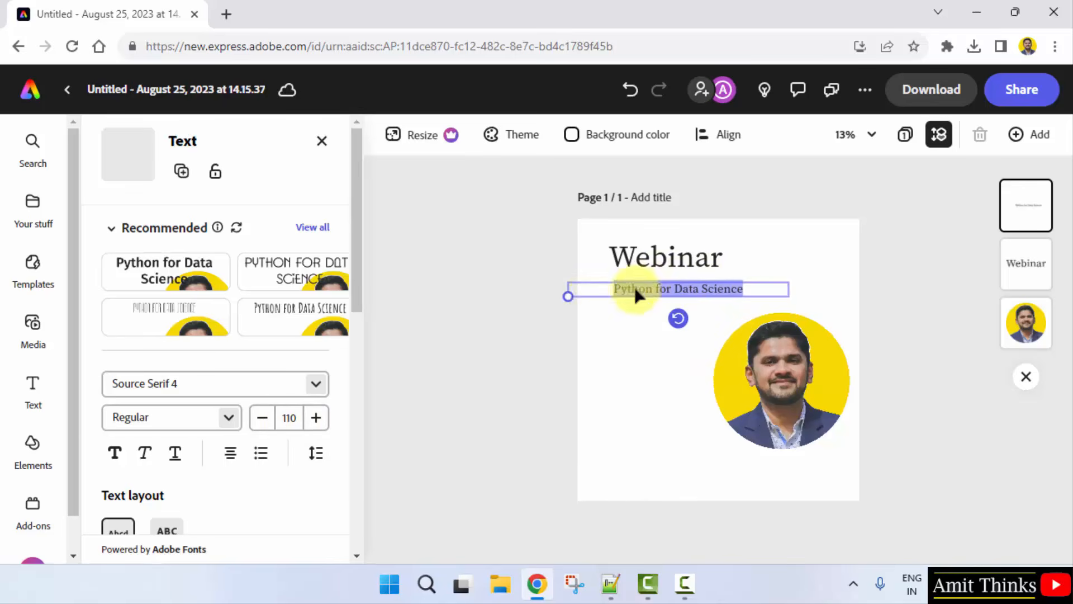
{"action": "left_click_drag", "start_coordinate": [575, 296], "coordinate": [598, 294]}
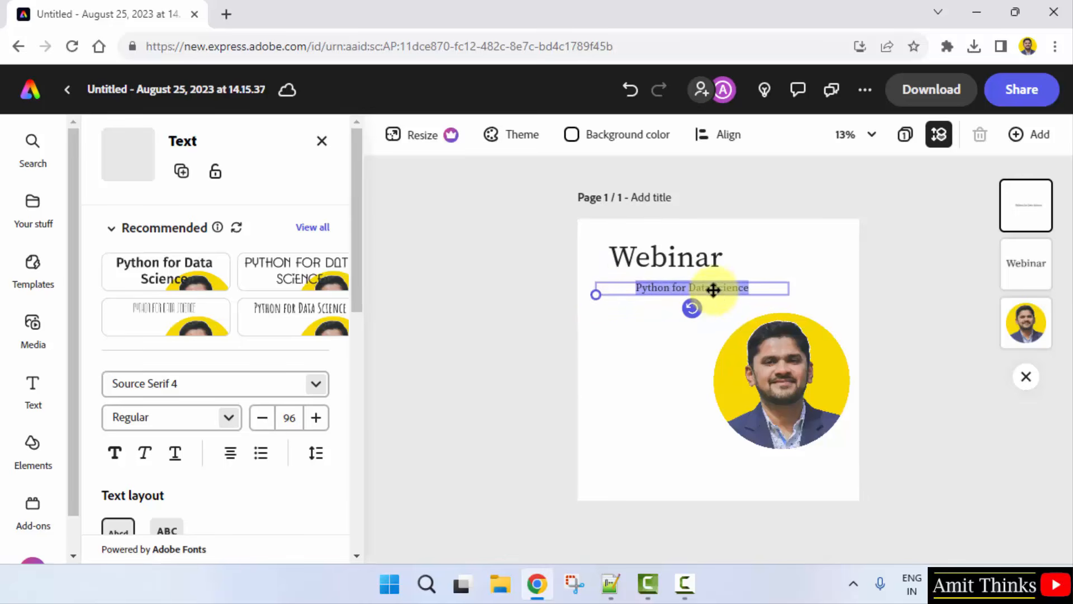
- Left-align the subtitle and line it up under the Webinar heading
{"action": "left_click", "coordinate": [229, 453]}
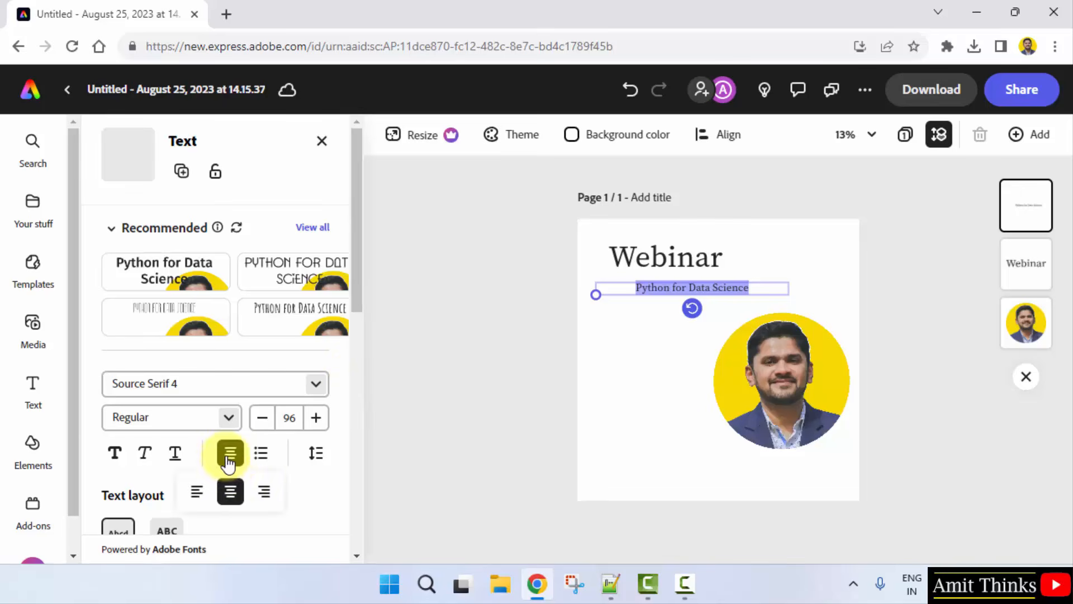
{"action": "left_click", "coordinate": [196, 492]}
{"action": "left_click_drag", "start_coordinate": [619, 283], "coordinate": [632, 278]}
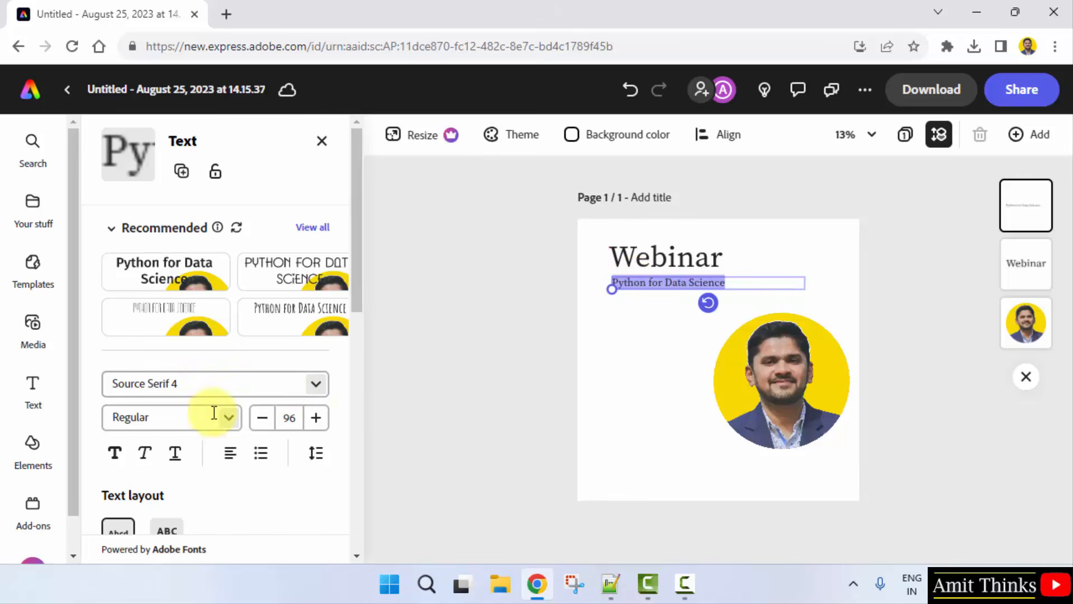
{"action": "scroll", "coordinate": [359, 313], "scroll_direction": "down", "scroll_amount": 2}
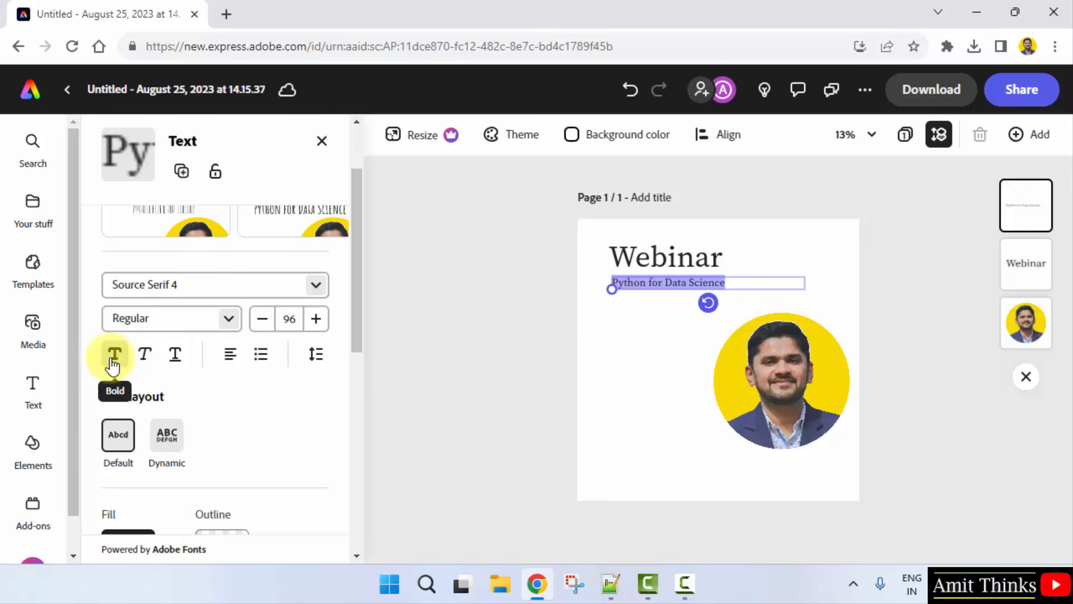
- Try bold and underline styling on the subtitle, then deselect it to review the page
{"action": "left_click", "coordinate": [113, 361]}
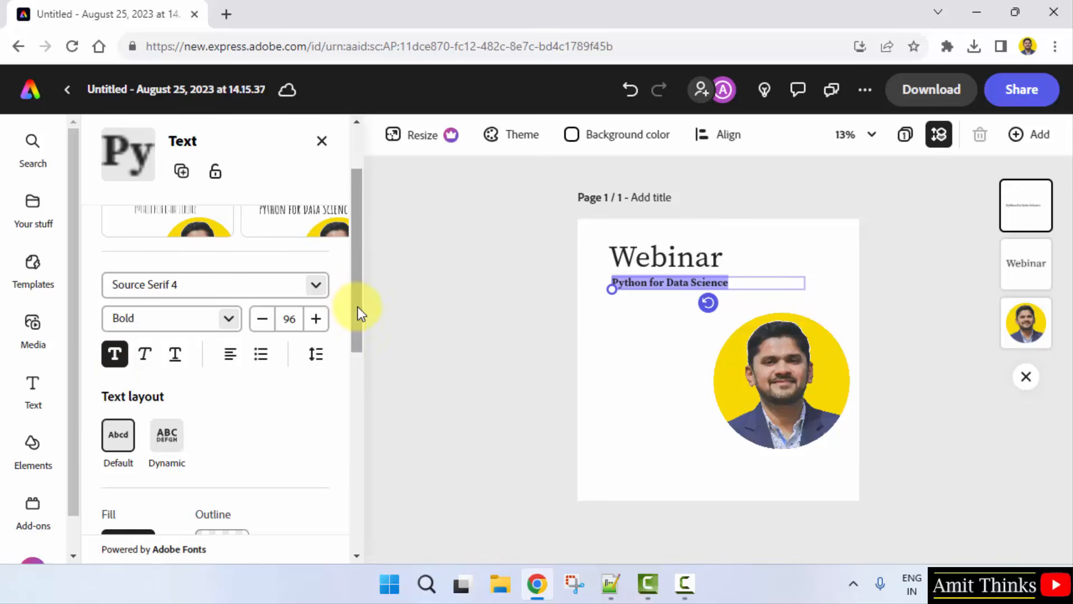
{"action": "left_click", "coordinate": [114, 358]}
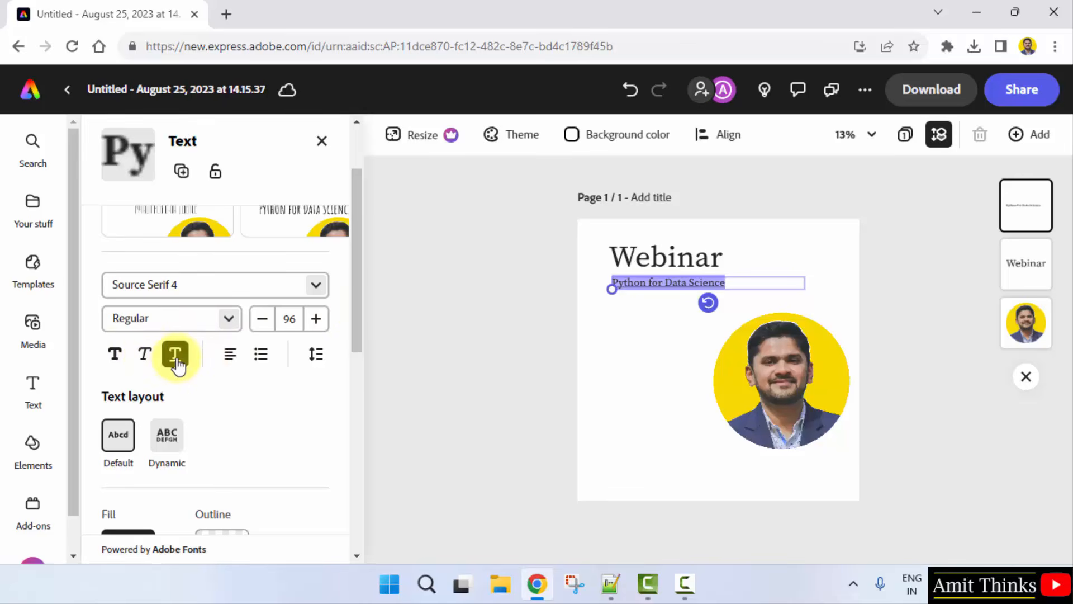
{"action": "left_click", "coordinate": [176, 357]}
{"action": "left_click", "coordinate": [800, 230]}
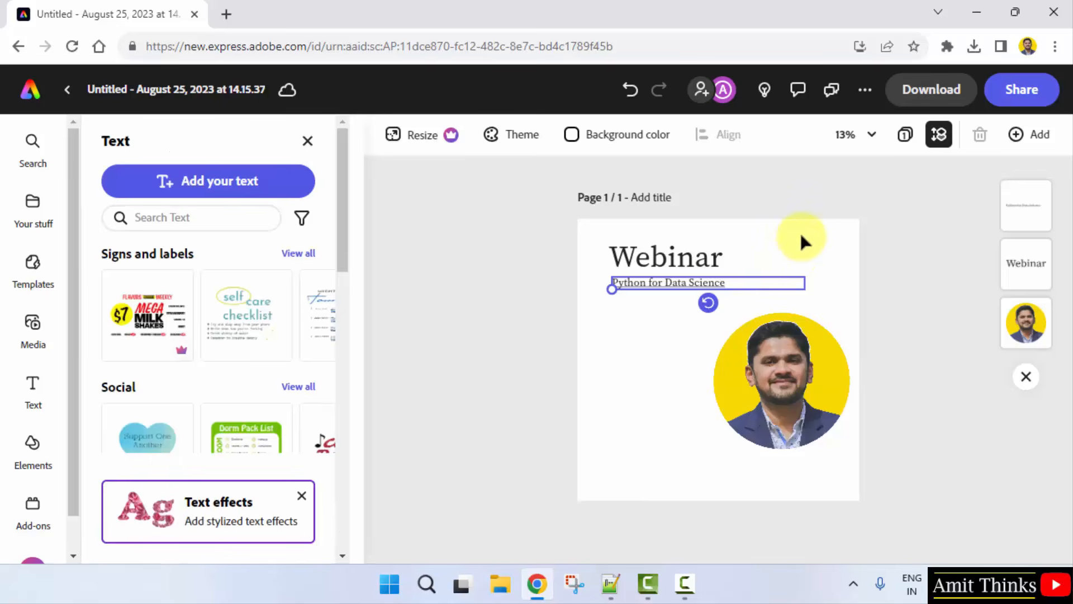
{"action": "left_click", "coordinate": [678, 284]}
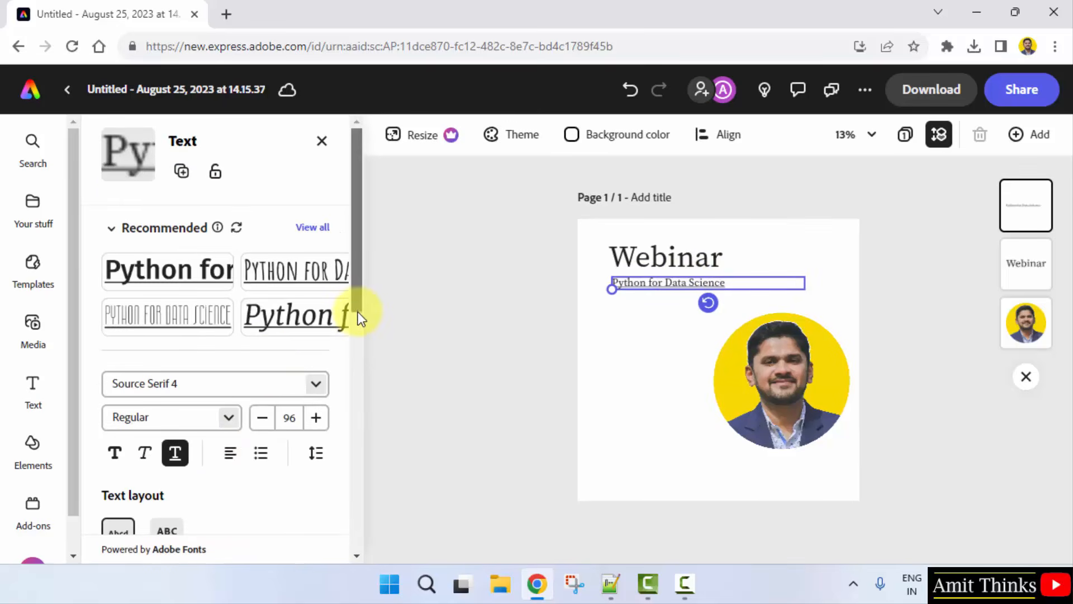
{"action": "left_click_drag", "start_coordinate": [358, 311], "coordinate": [358, 317]}
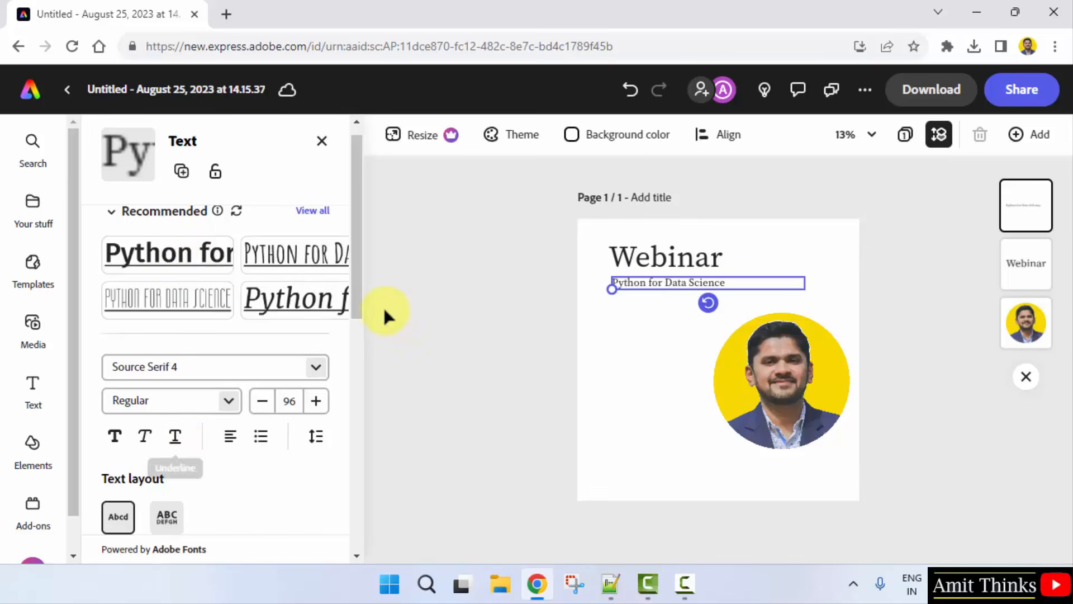
{"action": "left_click_drag", "start_coordinate": [357, 296], "coordinate": [351, 257]}
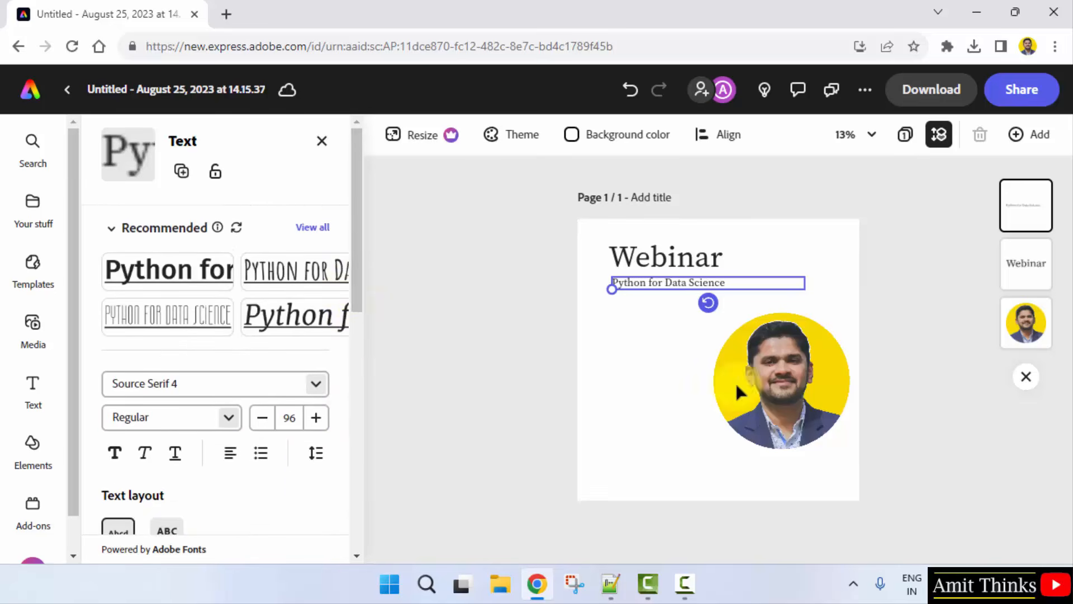
{"action": "left_click", "coordinate": [639, 396]}
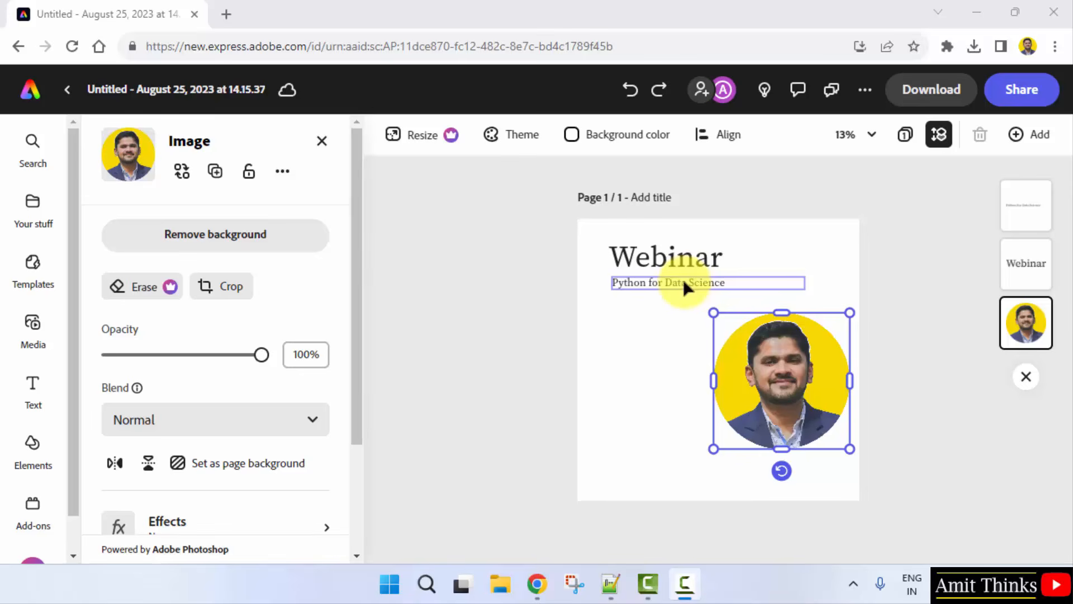
{"action": "left_click", "coordinate": [44, 405]}
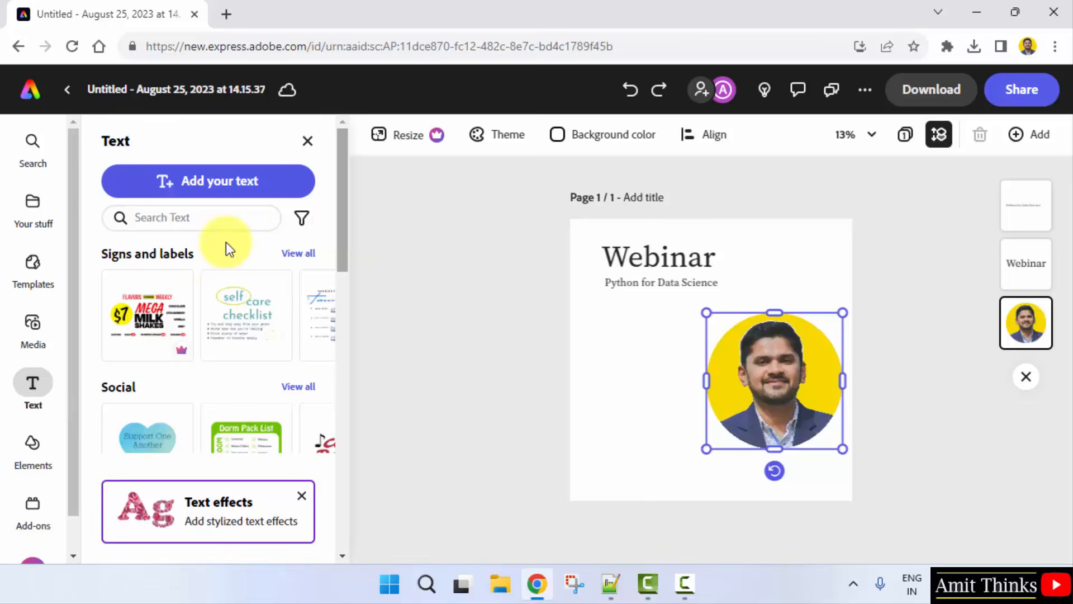
- Add the 'self care checklist' text design and resize it beside the portrait
{"action": "left_click", "coordinate": [261, 310]}
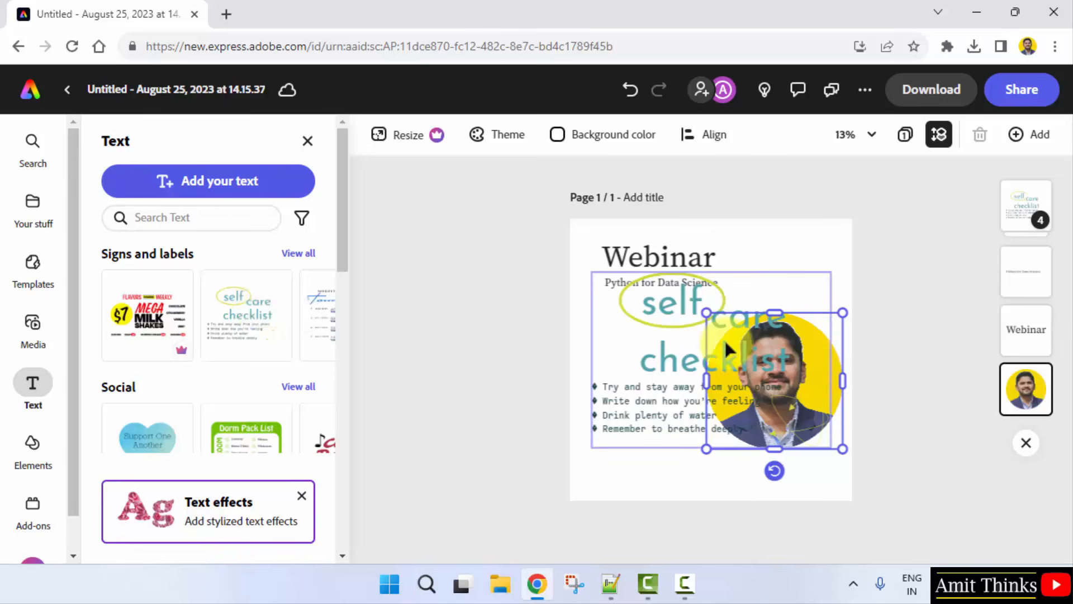
{"action": "left_click", "coordinate": [755, 384]}
{"action": "left_click_drag", "start_coordinate": [835, 270], "coordinate": [674, 350]}
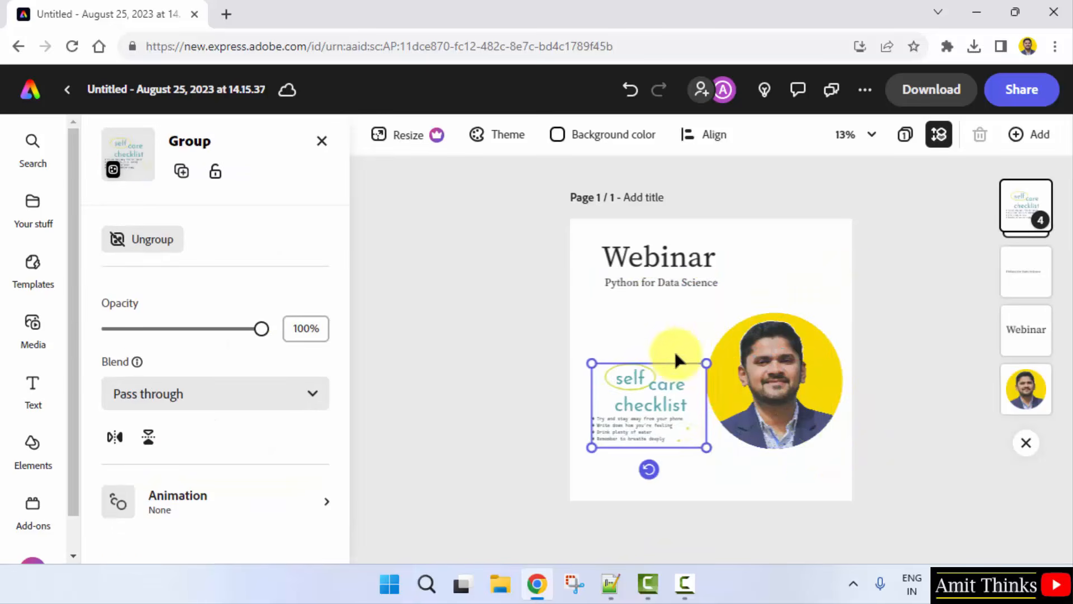
{"action": "left_click_drag", "start_coordinate": [591, 364], "coordinate": [572, 350]}
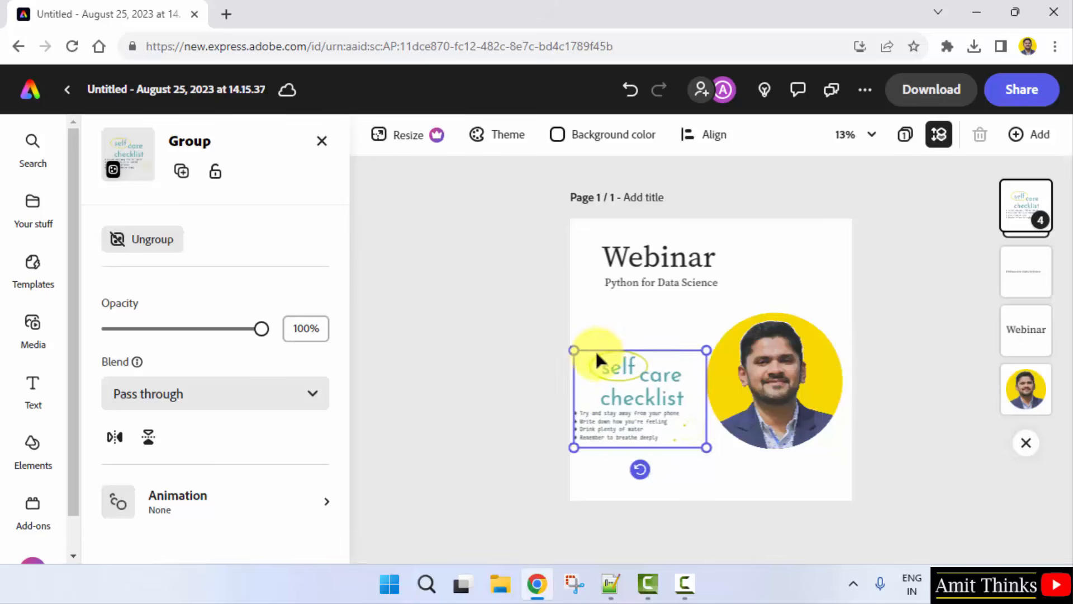
- Select the self, care, checklist and bullet-list text inside the checklist design
{"action": "double_click", "coordinate": [611, 361]}
{"action": "left_click", "coordinate": [656, 374]}
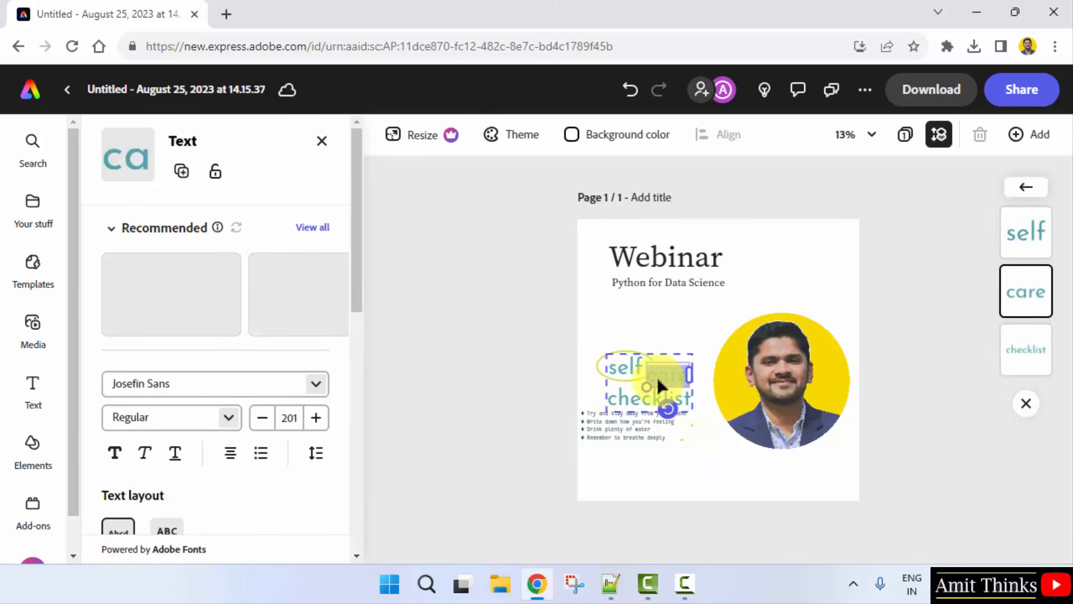
{"action": "double_click", "coordinate": [658, 376]}
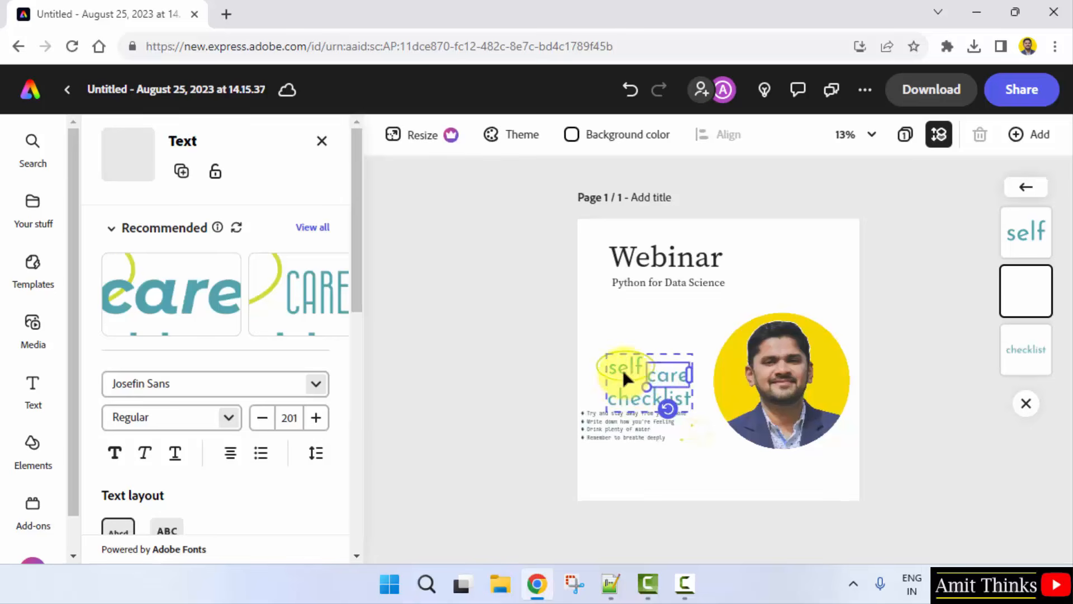
{"action": "left_click", "coordinate": [622, 368]}
{"action": "left_click", "coordinate": [650, 394]}
{"action": "left_click", "coordinate": [650, 394]}
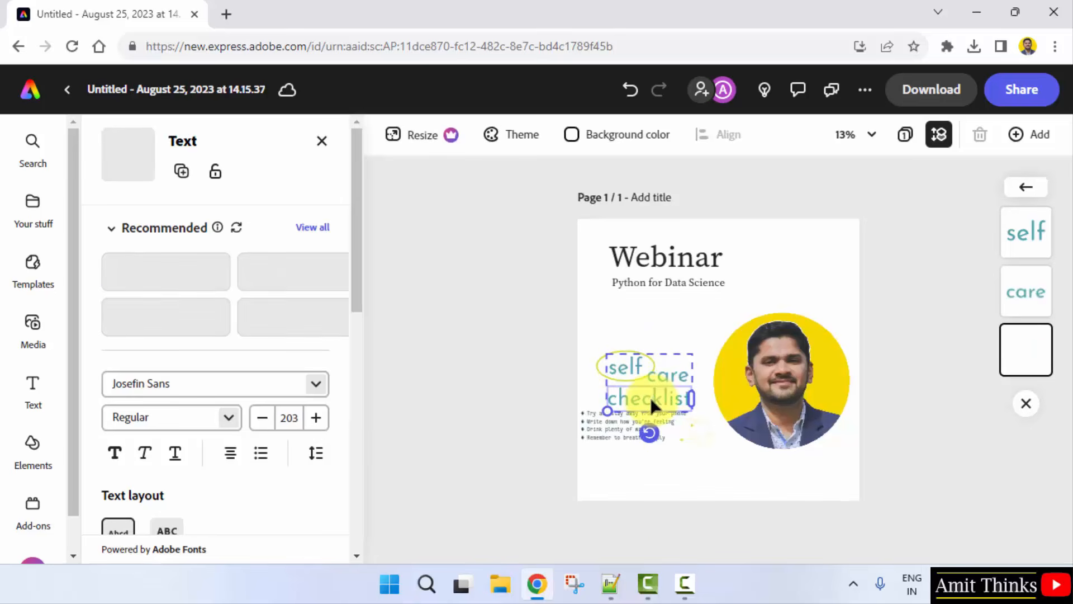
{"action": "left_click", "coordinate": [609, 431]}
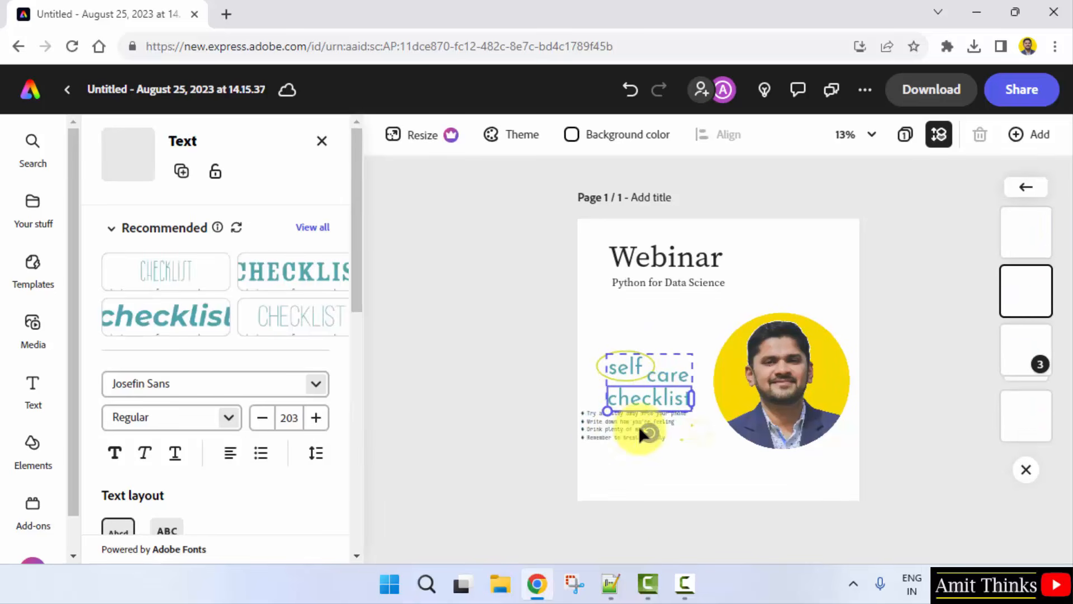
- Select the whole self-care checklist group and delete it
{"action": "left_click", "coordinate": [736, 485]}
{"action": "left_click", "coordinate": [642, 374]}
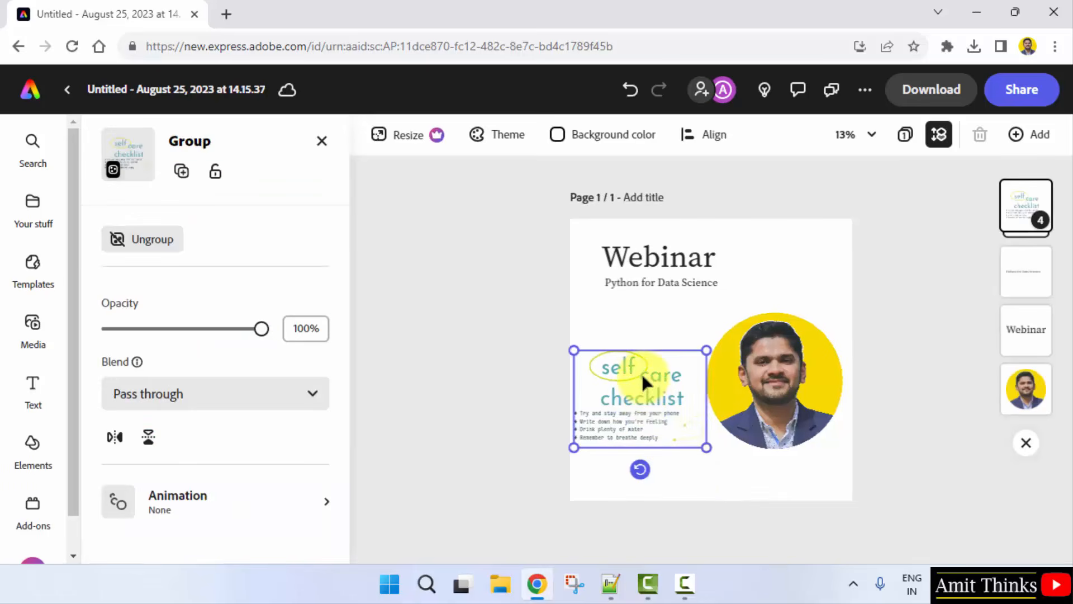
{"action": "key", "text": "Delete"}
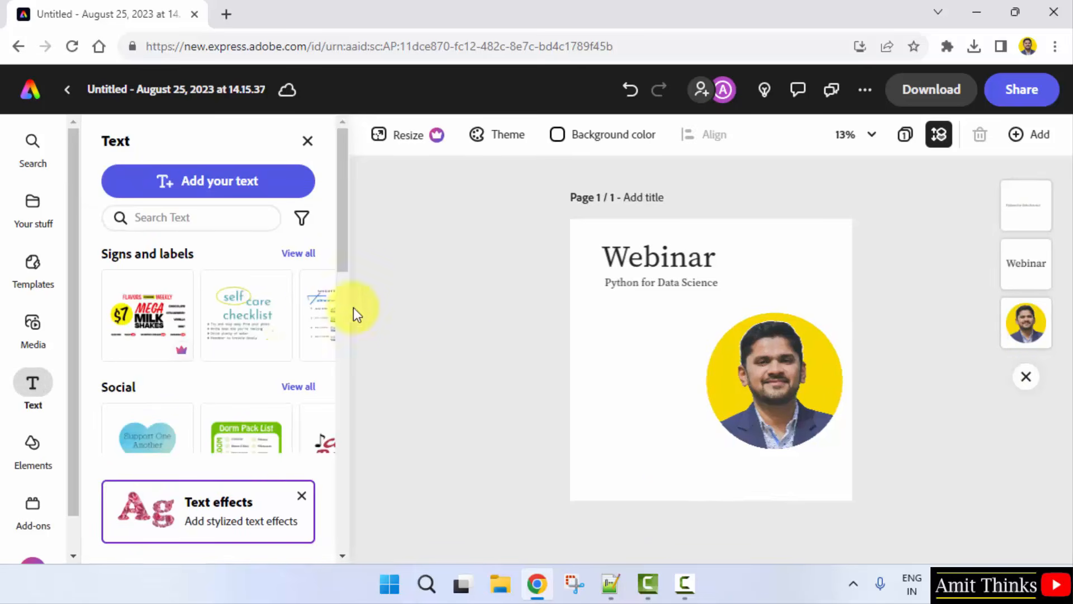
- Add the Sale on Sale sticker from the full Signs and labels list
{"action": "left_click", "coordinate": [294, 256]}
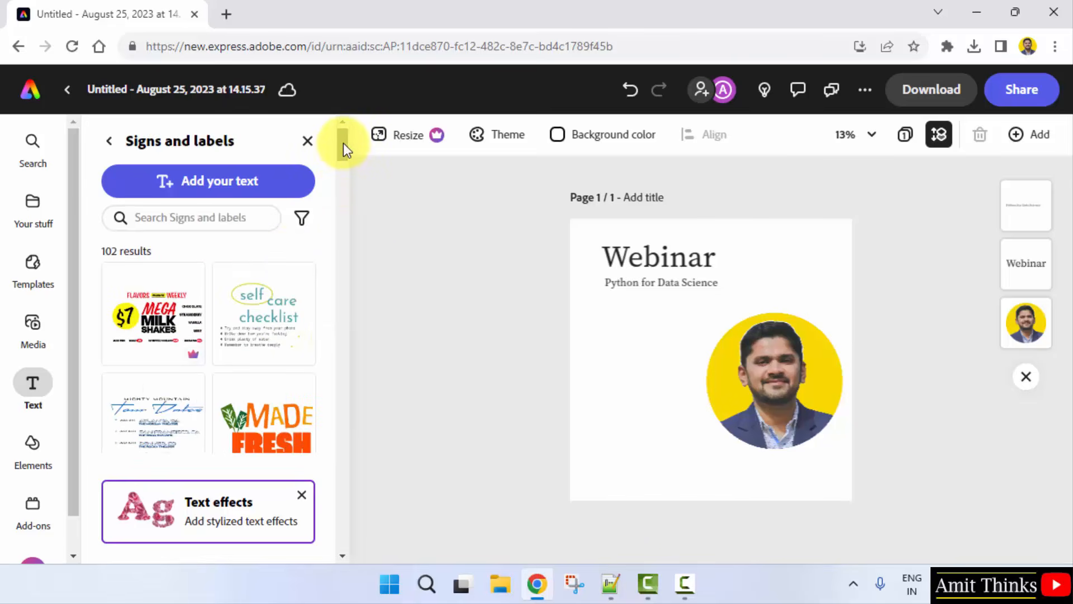
{"action": "left_click_drag", "start_coordinate": [340, 142], "coordinate": [341, 166]}
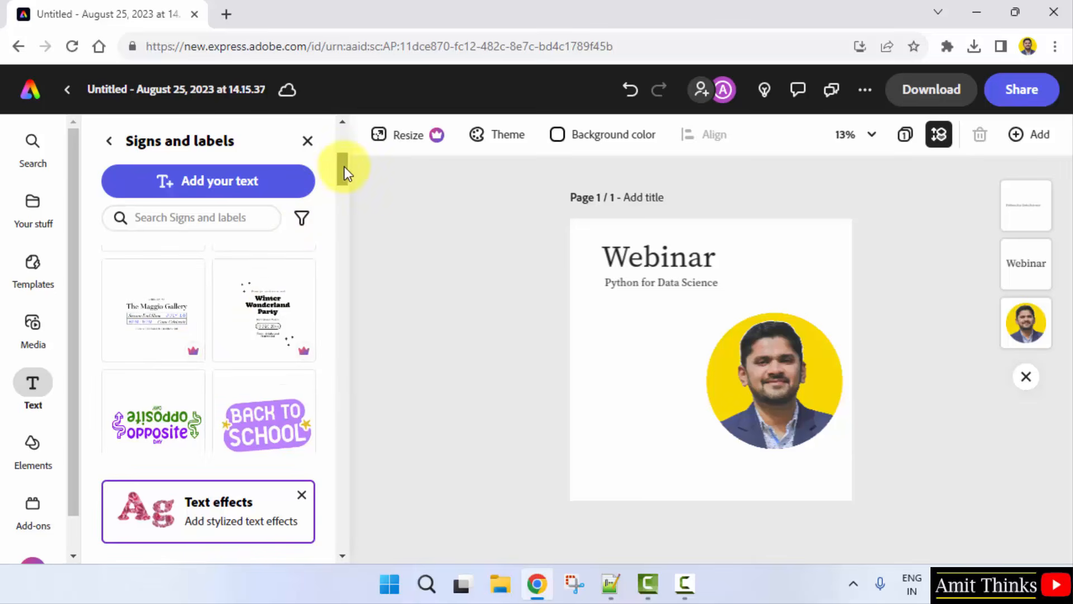
{"action": "left_click_drag", "start_coordinate": [343, 168], "coordinate": [346, 152]}
{"action": "left_click_drag", "start_coordinate": [344, 144], "coordinate": [348, 230]}
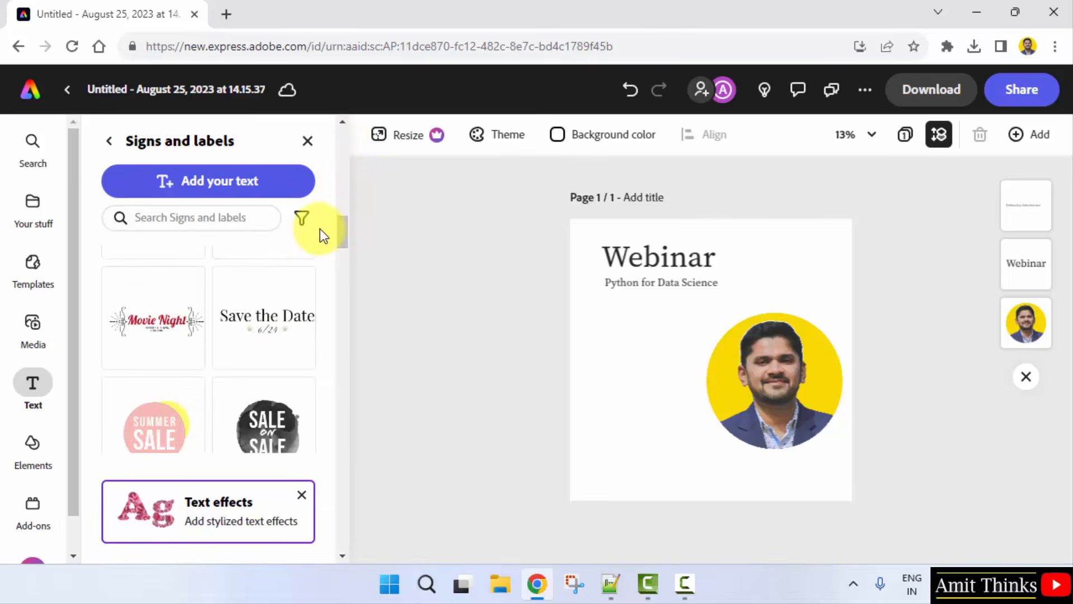
{"action": "scroll", "coordinate": [313, 280], "scroll_direction": "down", "scroll_amount": 2}
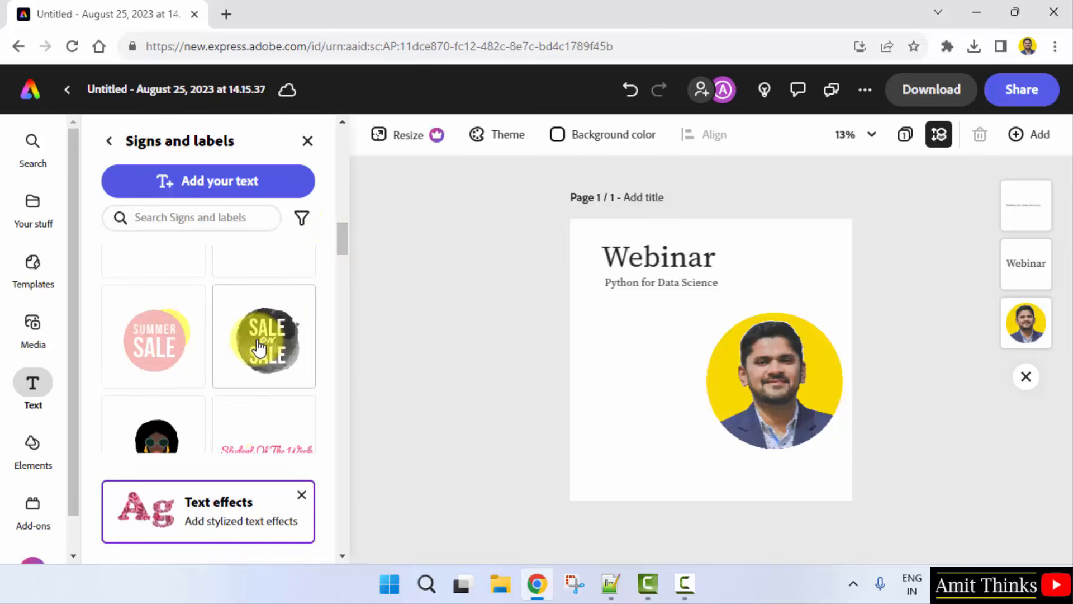
{"action": "left_click", "coordinate": [291, 355]}
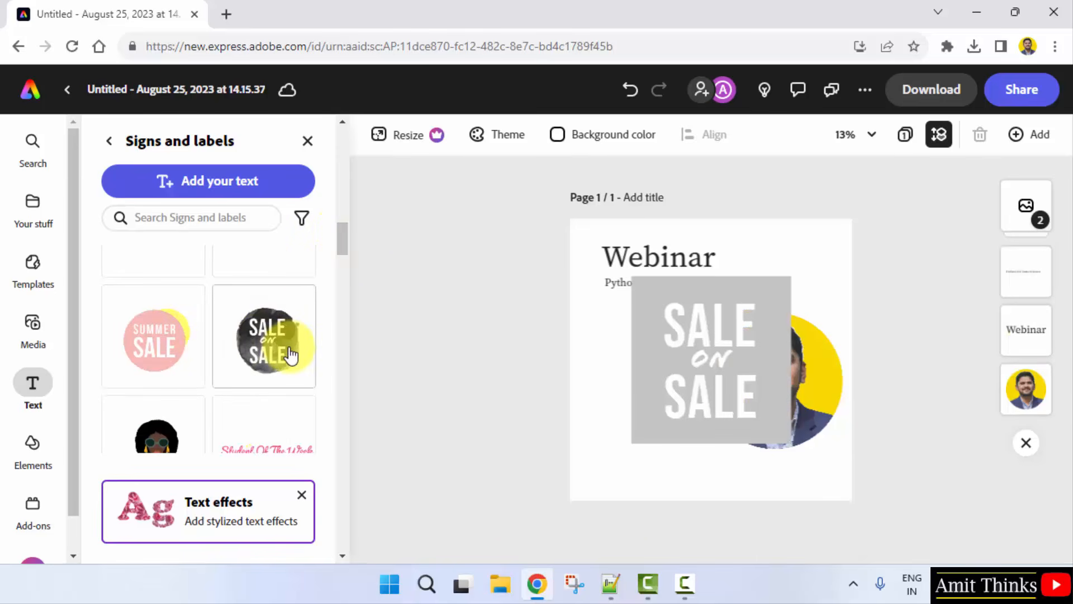
- Shrink the SALE sticker left of the portrait and rotate it to a slight tilt
{"action": "left_click", "coordinate": [773, 388]}
{"action": "left_click_drag", "start_coordinate": [792, 442], "coordinate": [655, 394]}
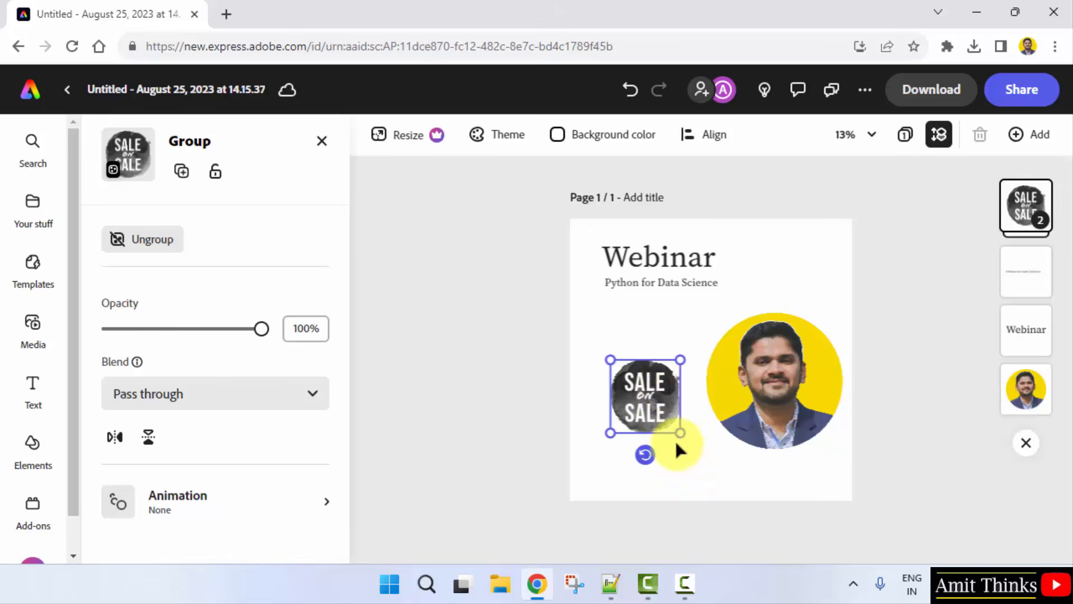
{"action": "left_click_drag", "start_coordinate": [645, 456], "coordinate": [678, 450]}
{"action": "left_click", "coordinate": [712, 431]}
{"action": "left_click", "coordinate": [642, 326]}
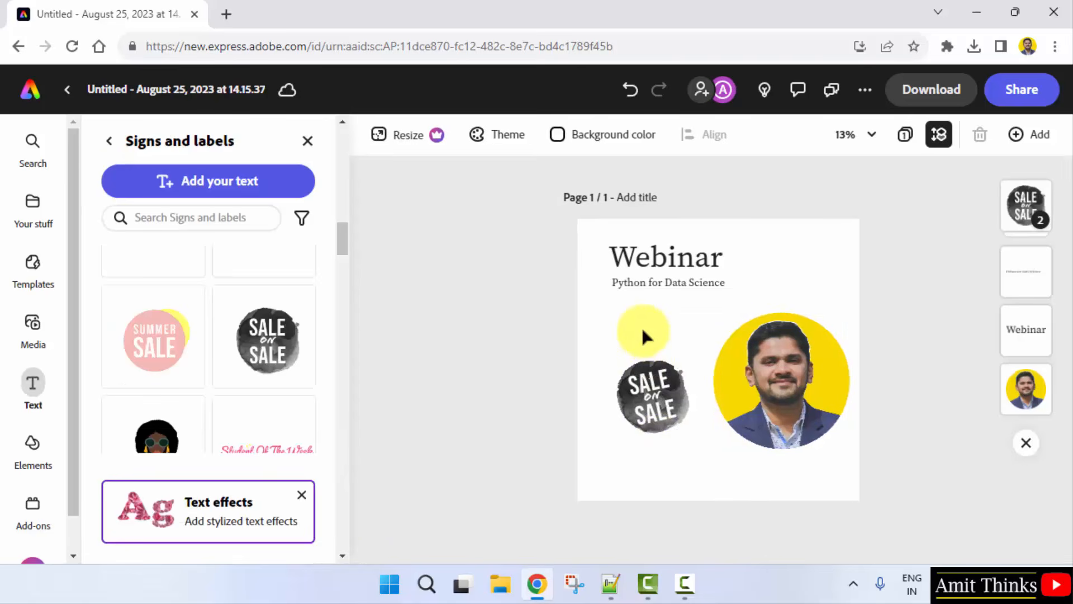
- Scroll through the Signs and labels designs and return to the main text design categories
{"action": "left_click", "coordinate": [348, 274]}
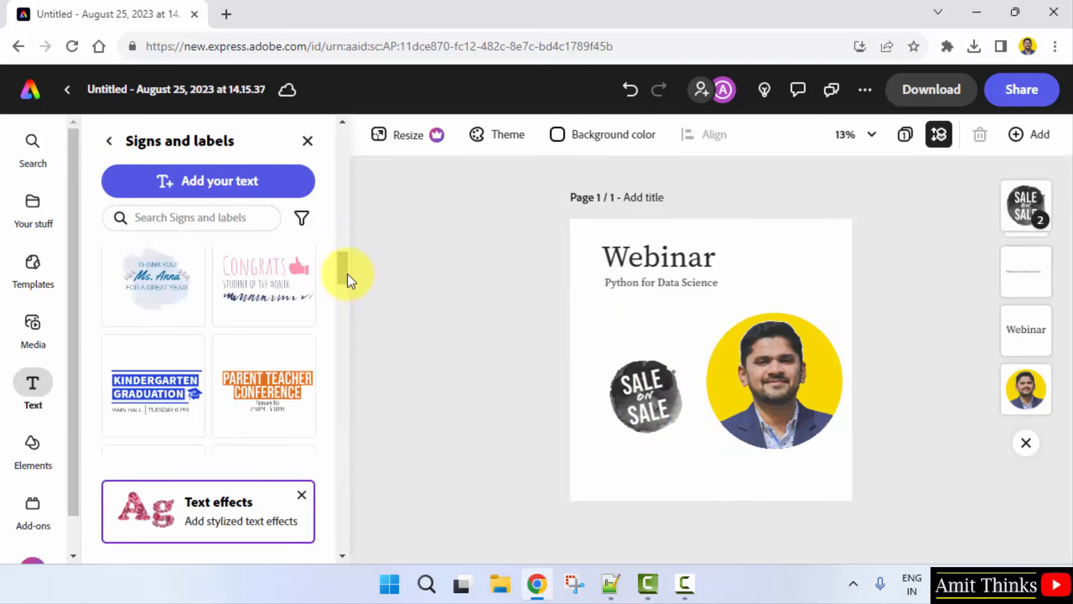
{"action": "left_click_drag", "start_coordinate": [346, 277], "coordinate": [340, 318]}
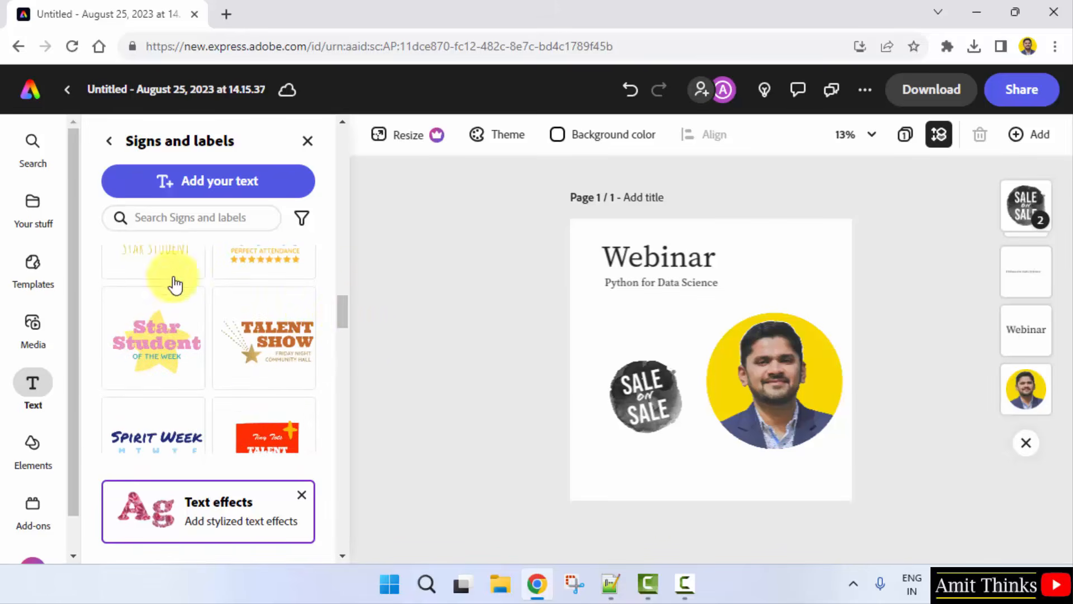
{"action": "scroll", "coordinate": [341, 310], "scroll_direction": "up", "scroll_amount": 2}
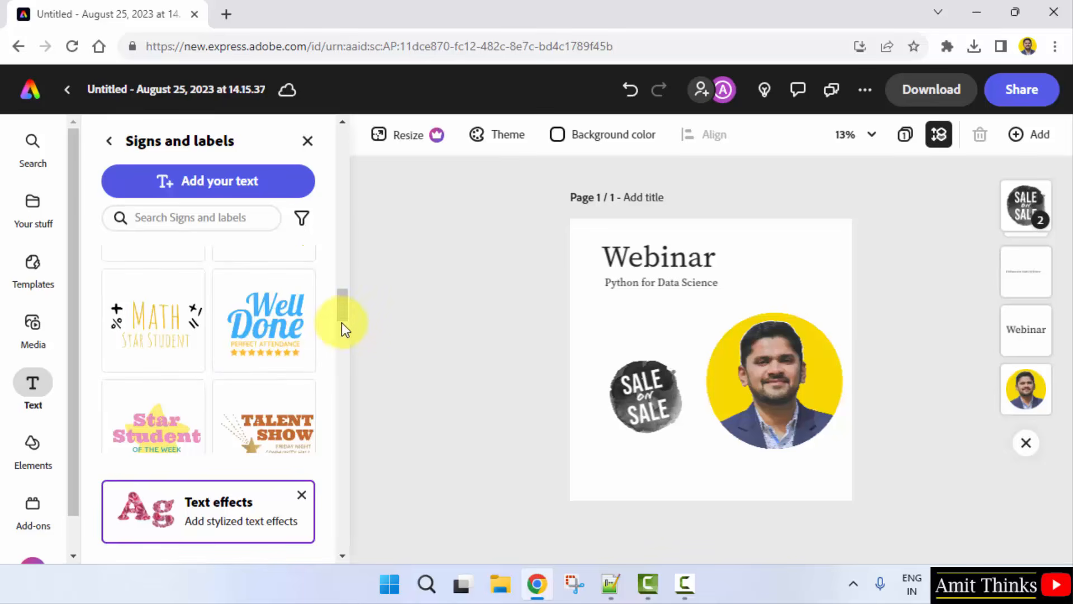
{"action": "left_click_drag", "start_coordinate": [344, 310], "coordinate": [339, 152]}
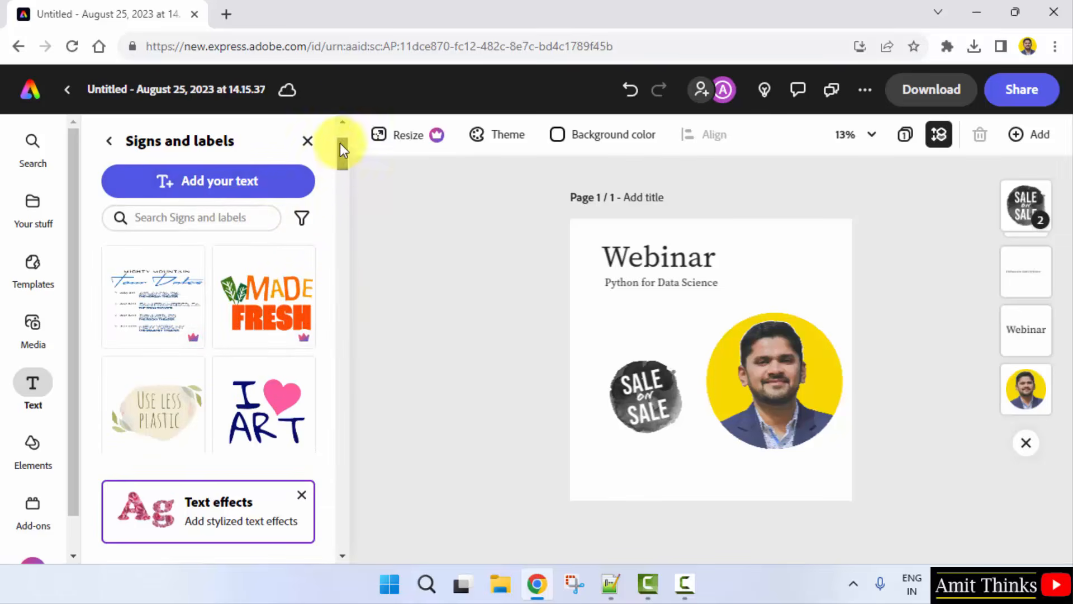
{"action": "left_click", "coordinate": [109, 140]}
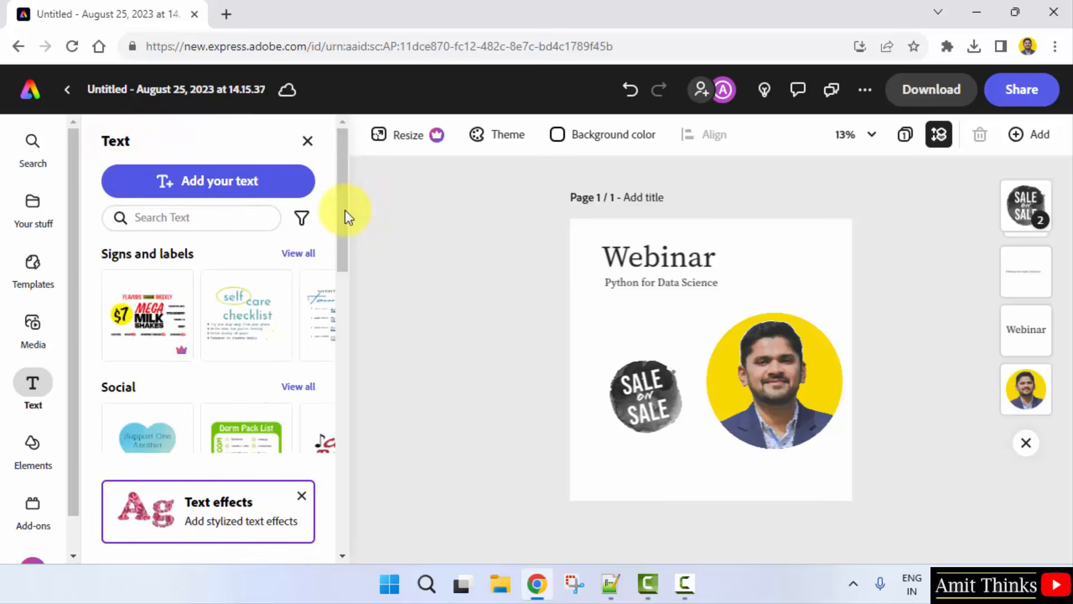
- Add the SUBSCRIBE button from the Social text designs and move it to the lower left
{"action": "left_click_drag", "start_coordinate": [338, 210], "coordinate": [309, 516]}
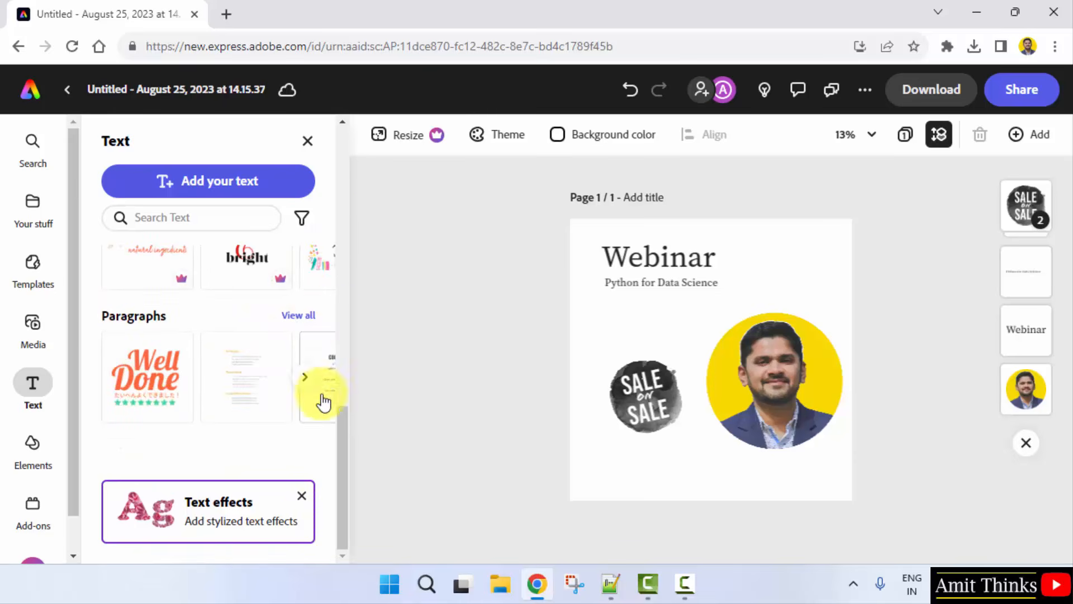
{"action": "left_click_drag", "start_coordinate": [339, 440], "coordinate": [347, 176]}
{"action": "left_click", "coordinate": [296, 304]}
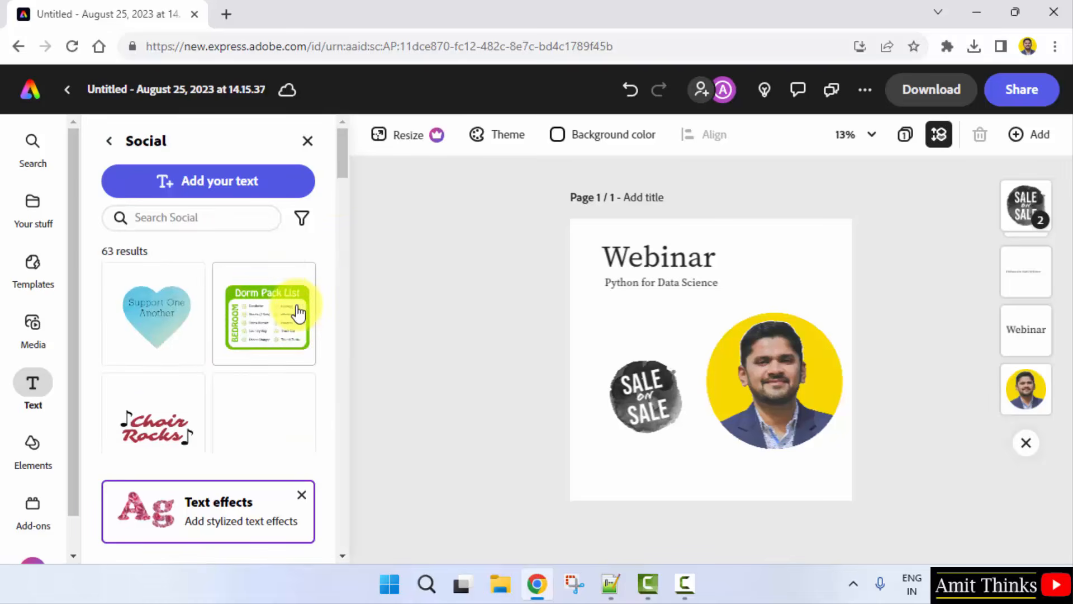
{"action": "left_click_drag", "start_coordinate": [342, 177], "coordinate": [333, 266]}
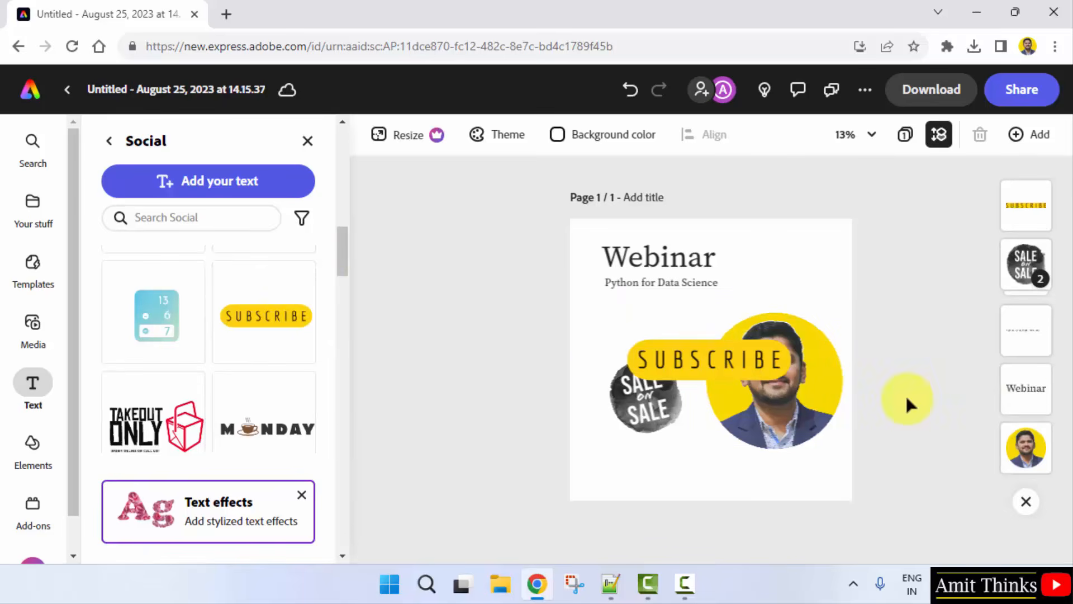
{"action": "left_click", "coordinate": [728, 363]}
{"action": "left_click", "coordinate": [751, 371]}
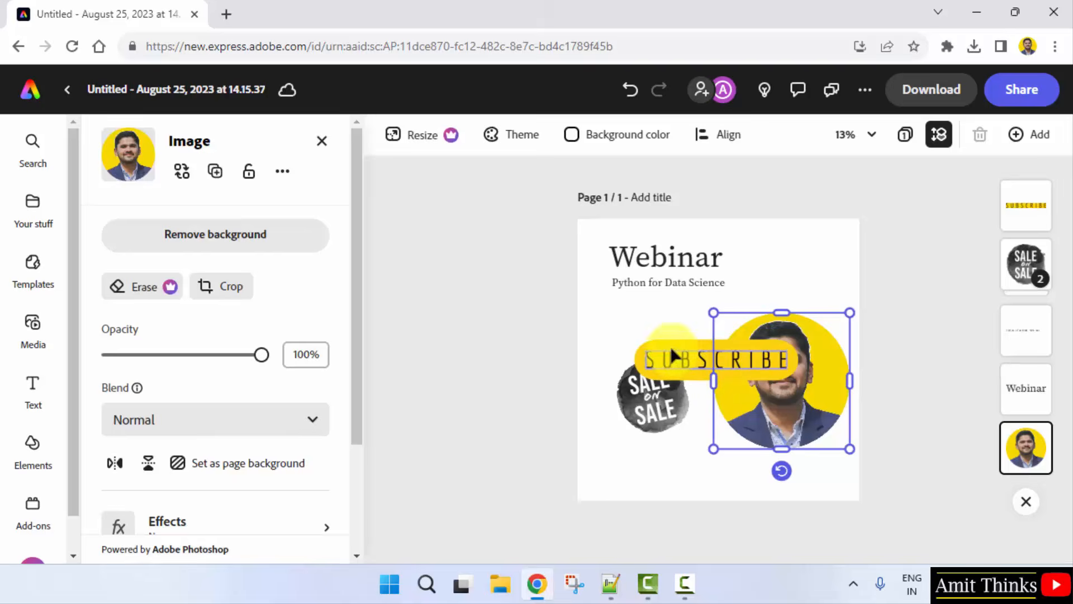
{"action": "left_click", "coordinate": [678, 358]}
{"action": "left_click_drag", "start_coordinate": [679, 382], "coordinate": [644, 471]}
- Change the button's wording to 'JOIN US'
{"action": "double_click", "coordinate": [733, 471]}
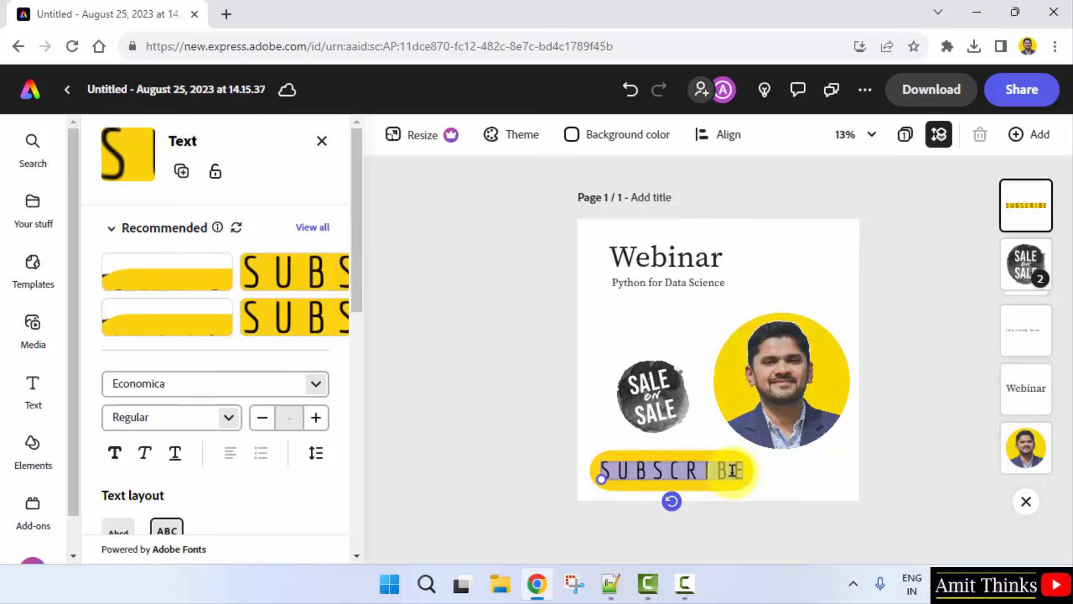
{"action": "type", "text": "JOIN US"}
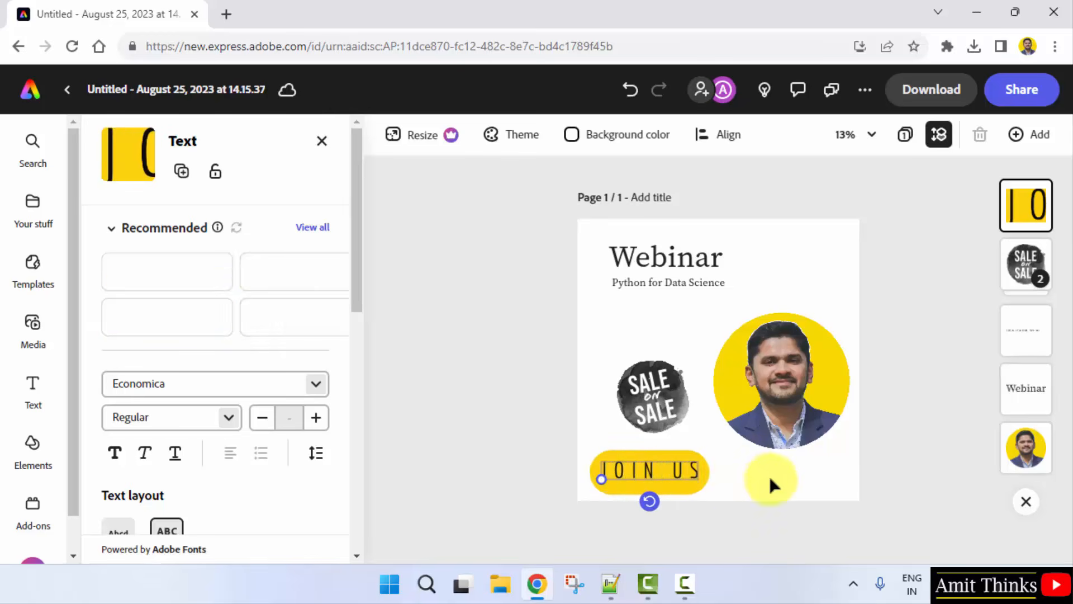
{"action": "left_click", "coordinate": [685, 428]}
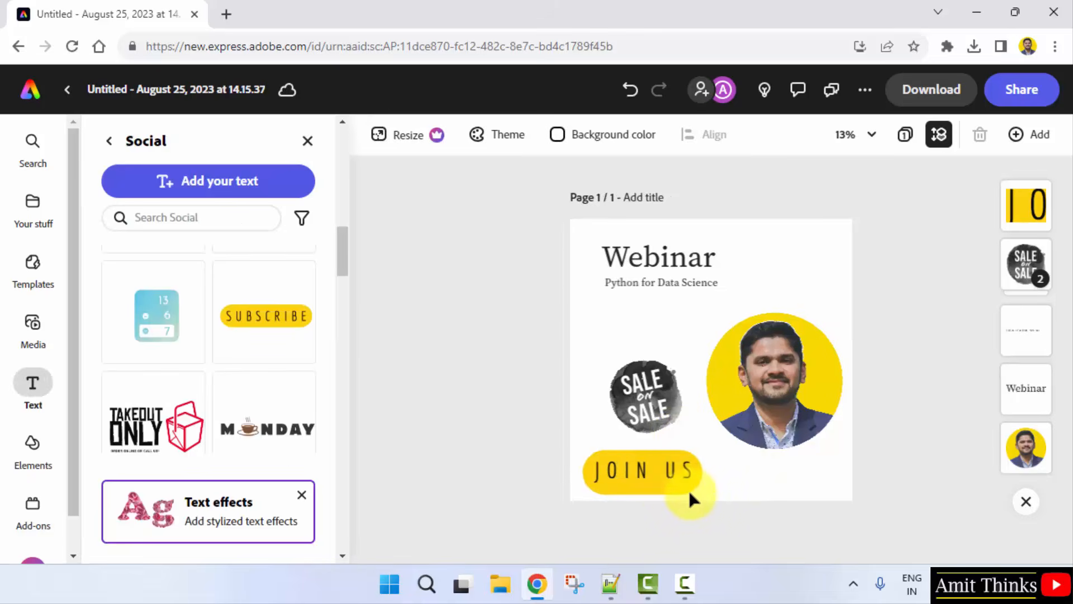
{"action": "left_click", "coordinate": [635, 456]}
{"action": "left_click", "coordinate": [780, 464]}
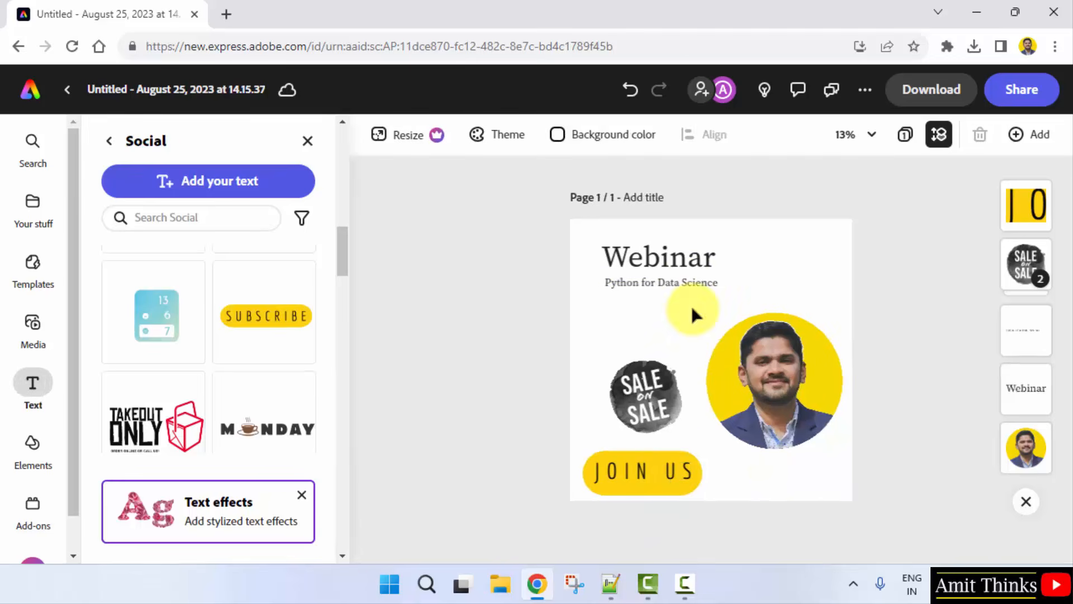
- Add a new text box containing the price '10$'
{"action": "left_click", "coordinate": [686, 281]}
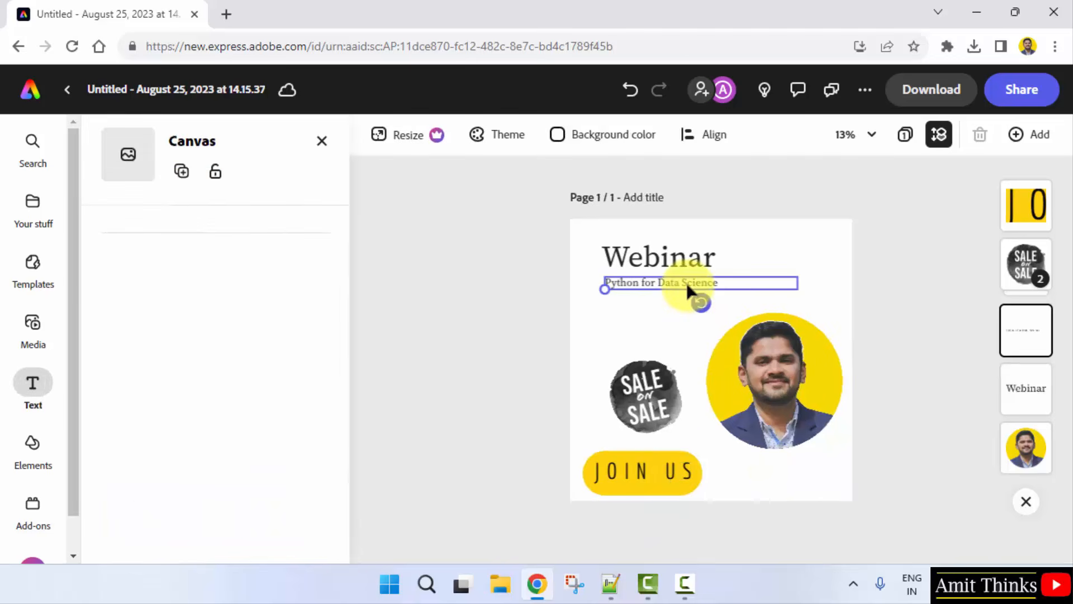
{"action": "left_click", "coordinate": [646, 310]}
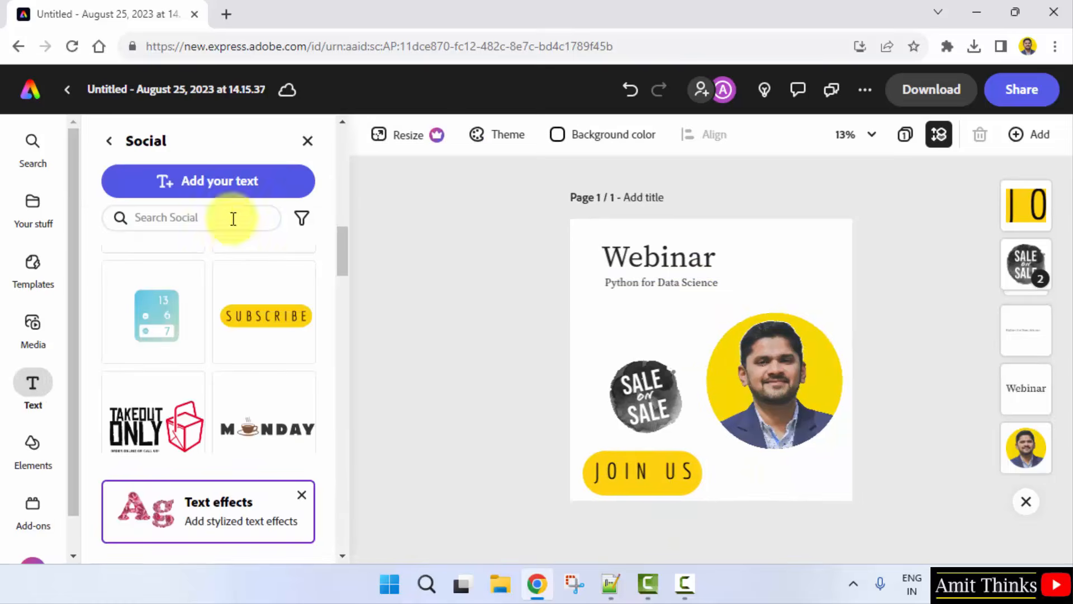
{"action": "left_click", "coordinate": [246, 179]}
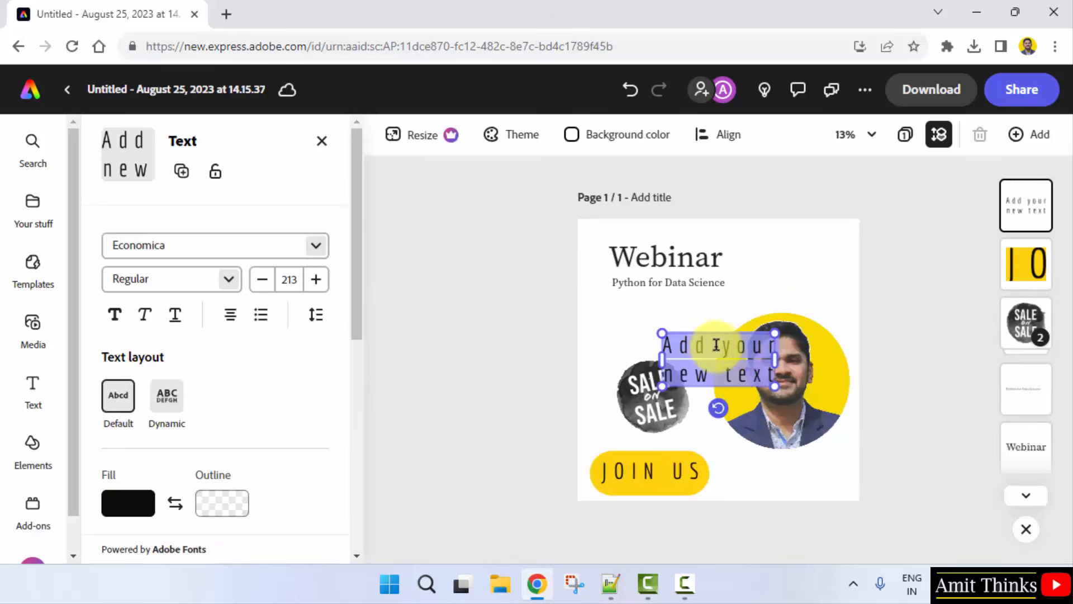
{"action": "key", "text": "BackSpace"}
{"action": "type", "text": "10$"}
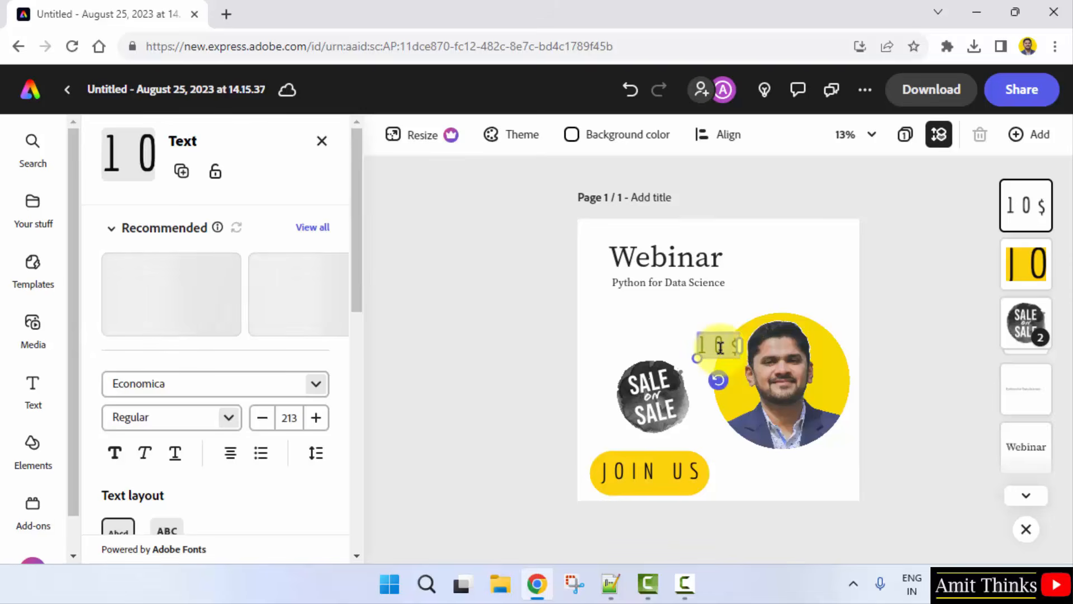
- Apply a recommended font style to the 10$ text and narrow its box
{"action": "left_click", "coordinate": [317, 384]}
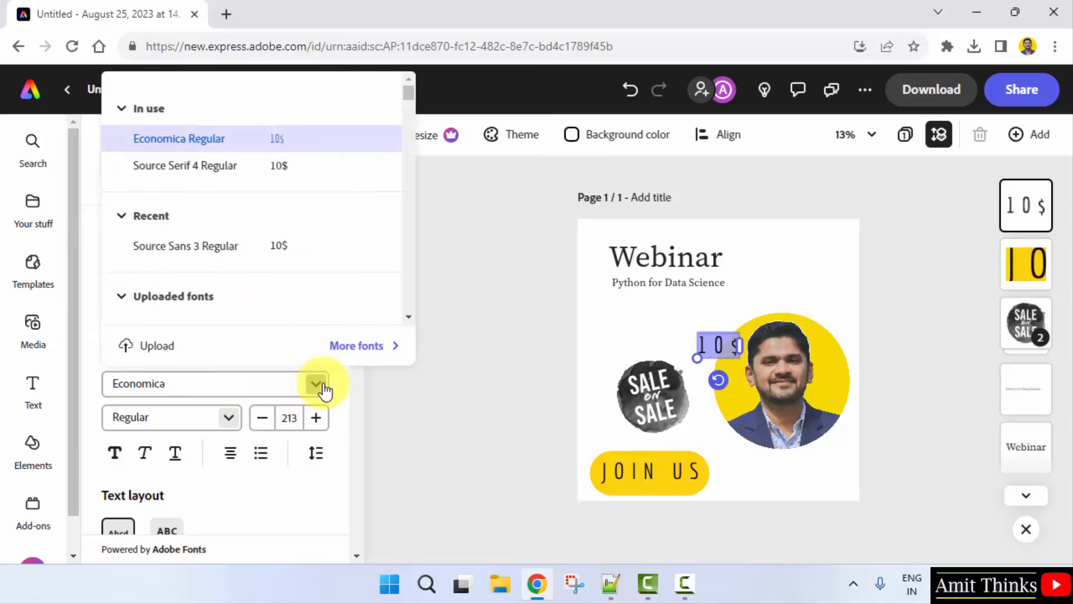
{"action": "left_click", "coordinate": [317, 387]}
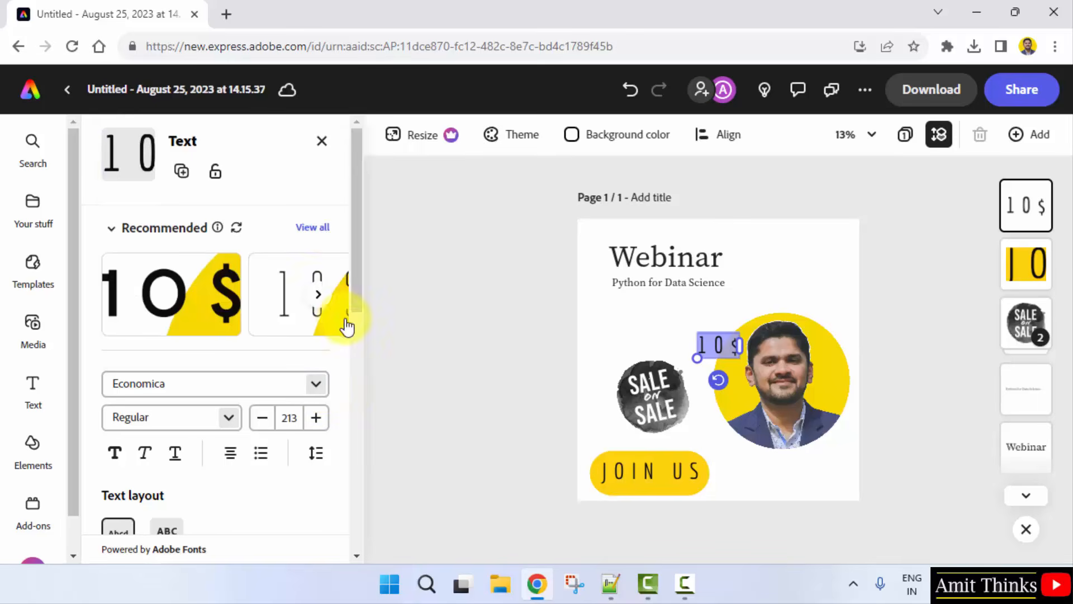
{"action": "left_click", "coordinate": [316, 229]}
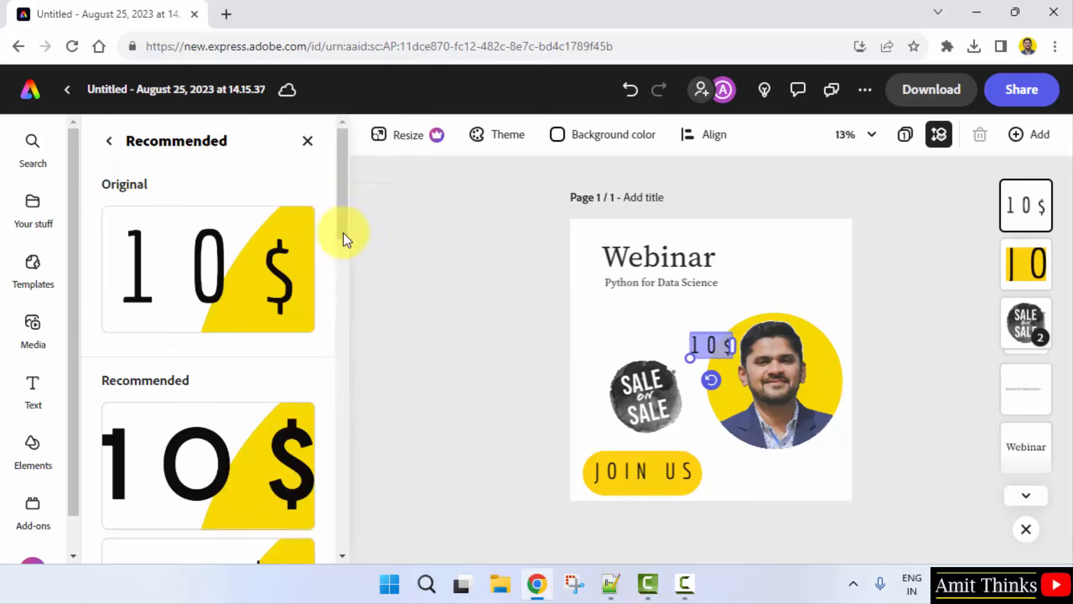
{"action": "left_click_drag", "start_coordinate": [343, 232], "coordinate": [337, 304]}
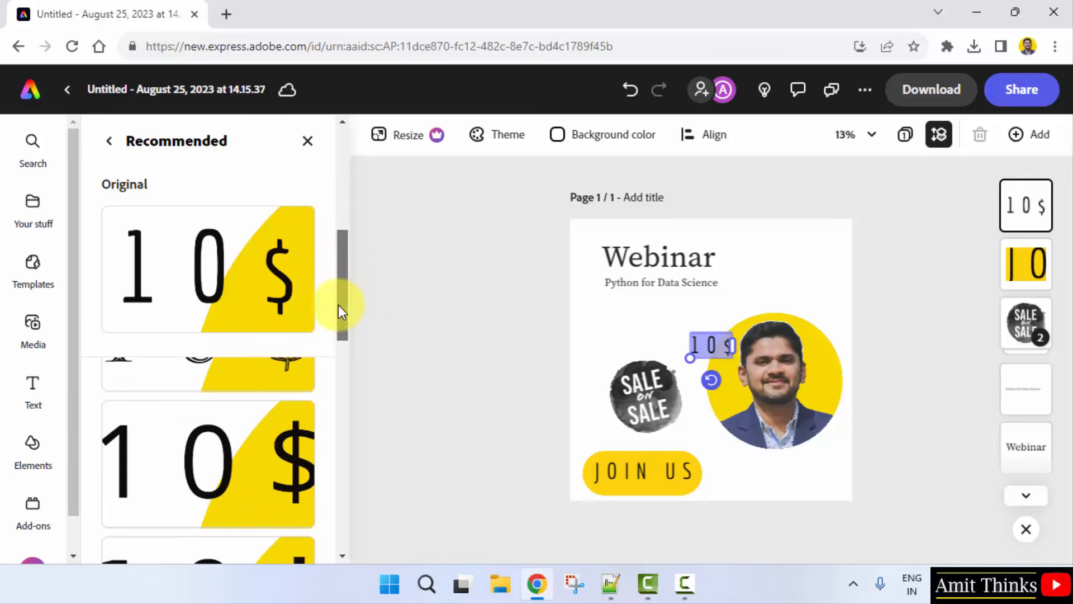
{"action": "left_click", "coordinate": [235, 465]}
{"action": "left_click_drag", "start_coordinate": [734, 347], "coordinate": [688, 330]}
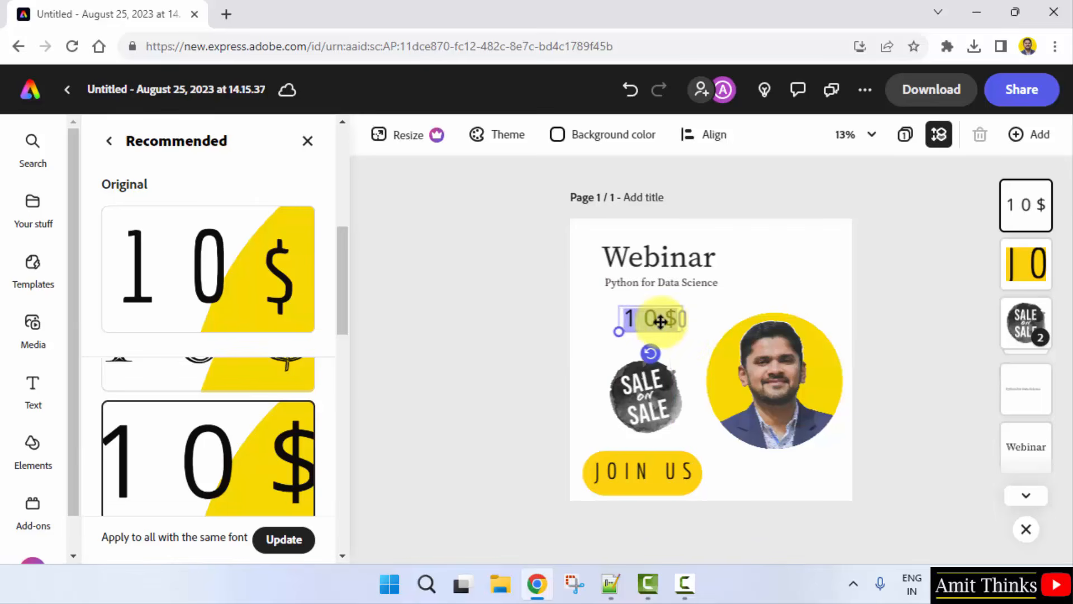
- Select the 10$ text, then close the font suggestions and return to the Social text list
{"action": "triple_click", "coordinate": [658, 318]}
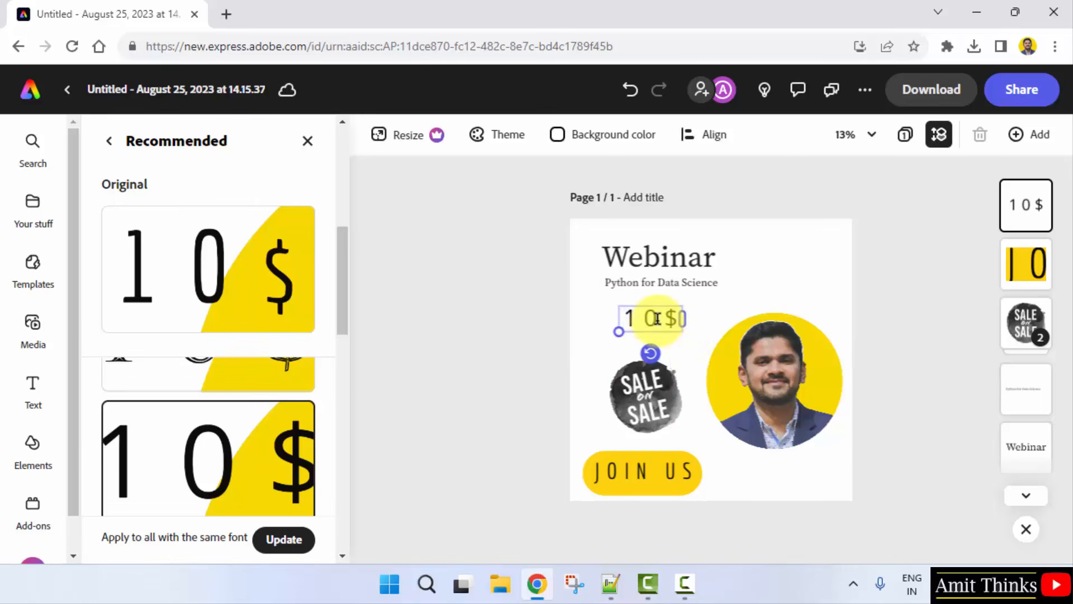
{"action": "left_click", "coordinate": [107, 145]}
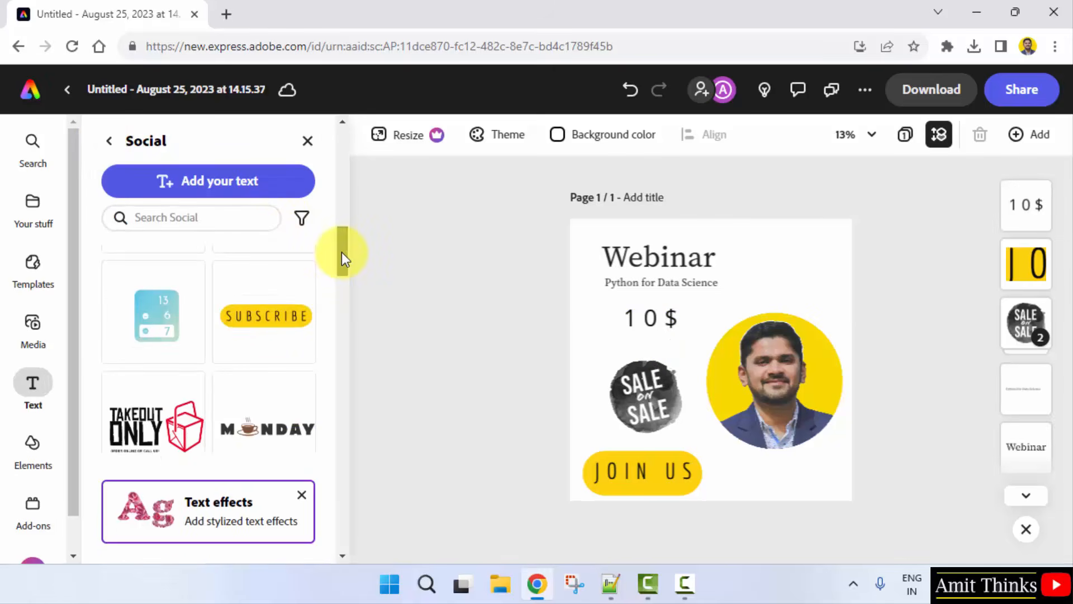
{"action": "left_click_drag", "start_coordinate": [341, 253], "coordinate": [347, 182]}
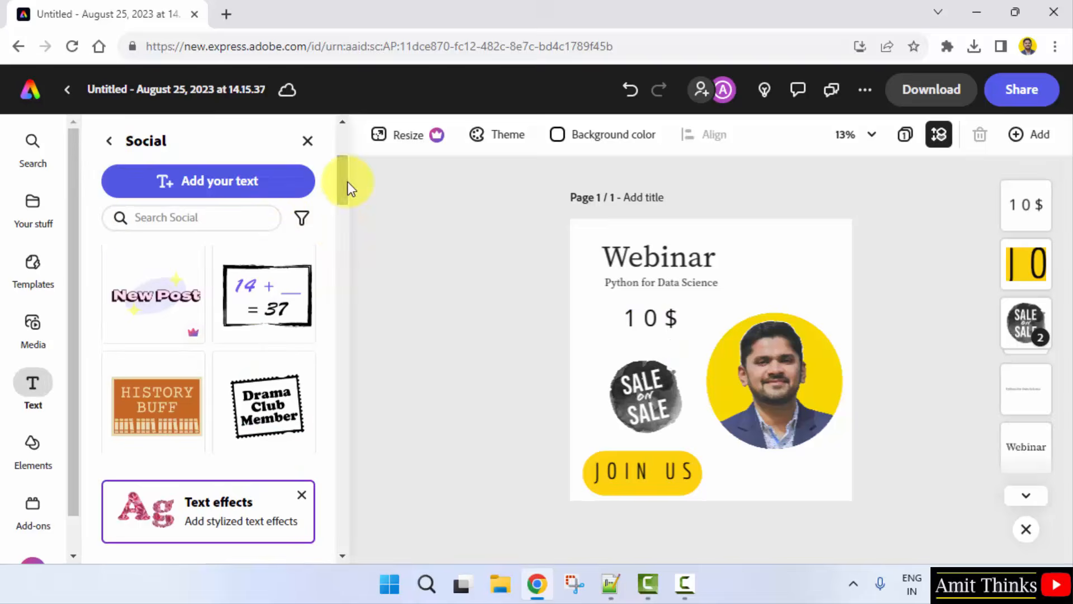
- Set the 10$ price text to size 150 and place it just above the SALE badge
{"action": "left_click", "coordinate": [644, 317]}
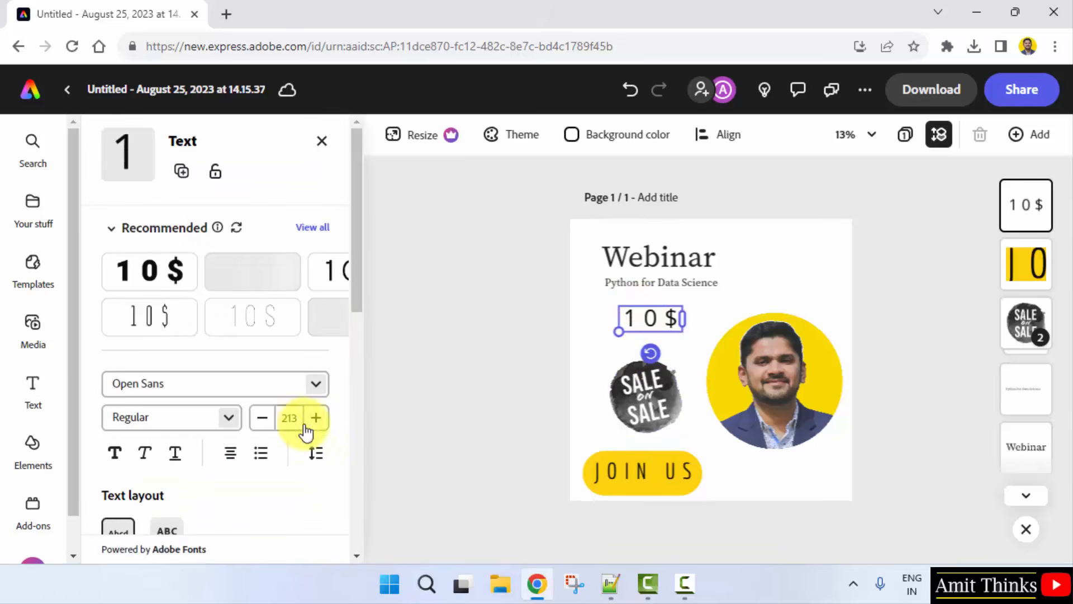
{"action": "left_click", "coordinate": [289, 418]}
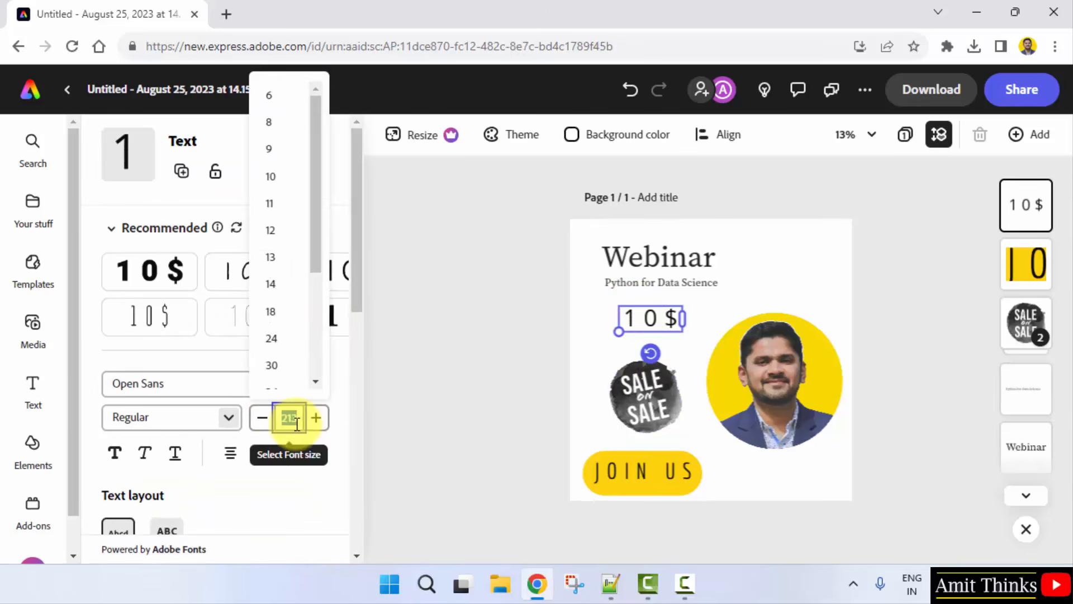
{"action": "type", "text": "150"}
{"action": "key", "text": "Return"}
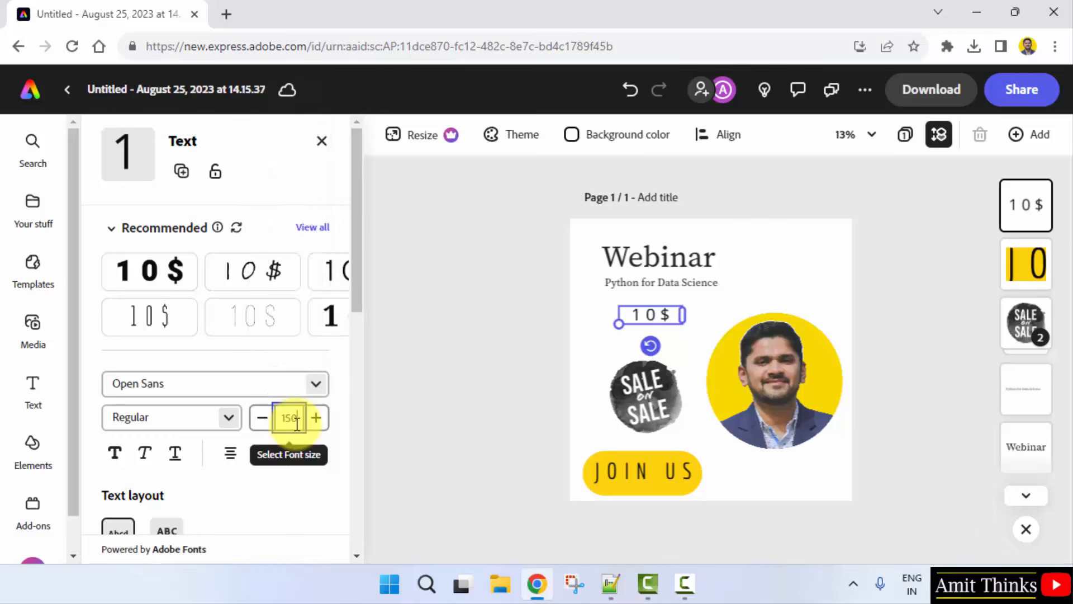
{"action": "left_click_drag", "start_coordinate": [650, 319], "coordinate": [641, 347]}
{"action": "left_click", "coordinate": [798, 494]}
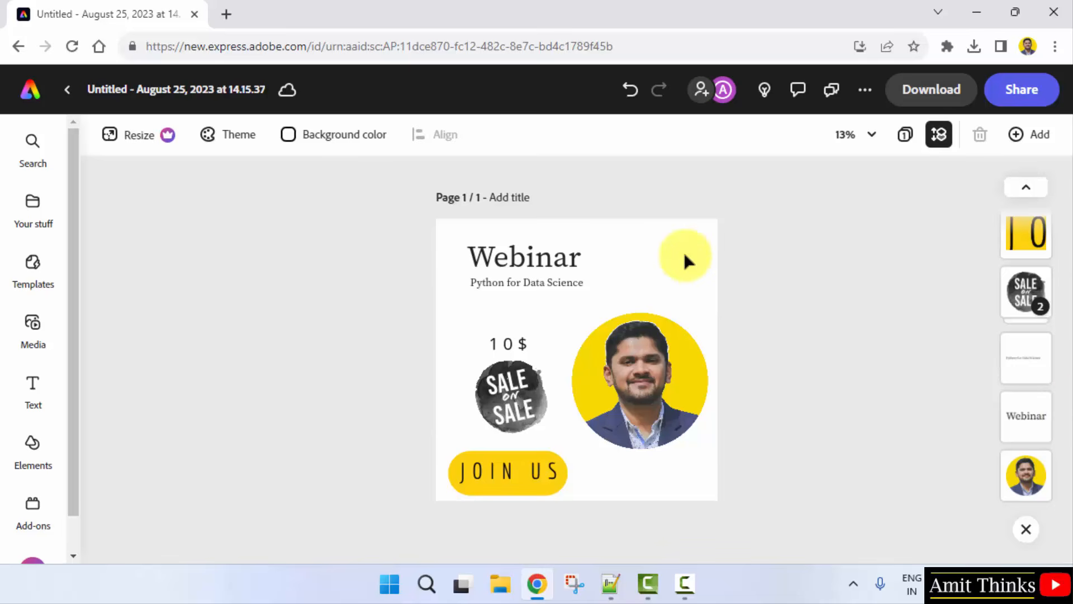
- Browse the Design Assets frames, illustrations and overlays carousels in Elements
{"action": "left_click", "coordinate": [40, 470]}
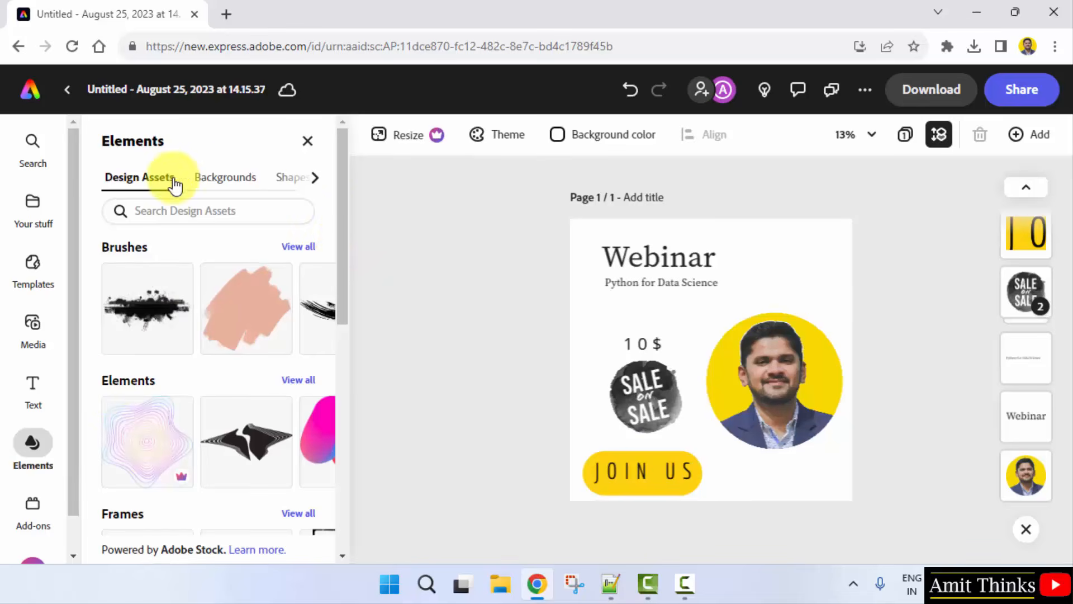
{"action": "left_click", "coordinate": [216, 183]}
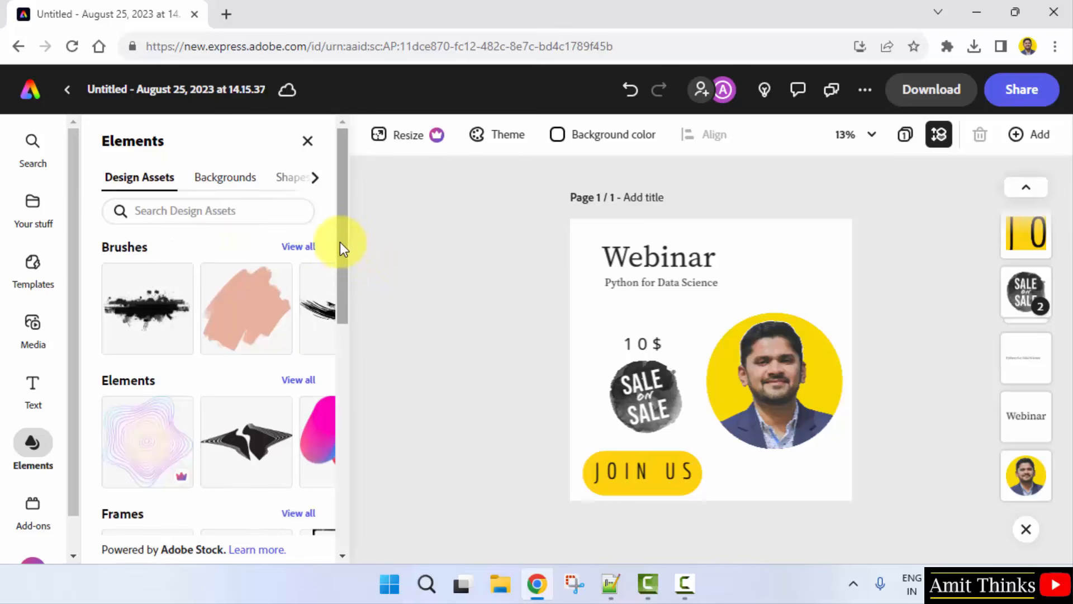
{"action": "mouse_move", "coordinate": [340, 242]}
{"action": "left_mouse_down"}
{"action": "mouse_move", "coordinate": [338, 262]}
{"action": "mouse_move", "coordinate": [342, 242]}
{"action": "left_mouse_up"}
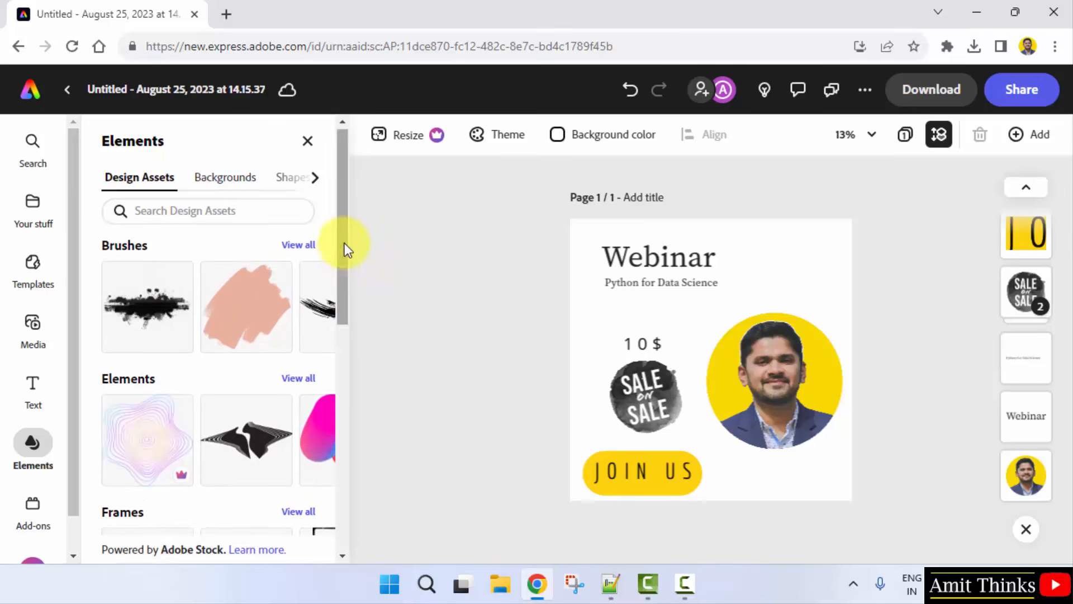
{"action": "left_click_drag", "start_coordinate": [347, 307], "coordinate": [337, 397]}
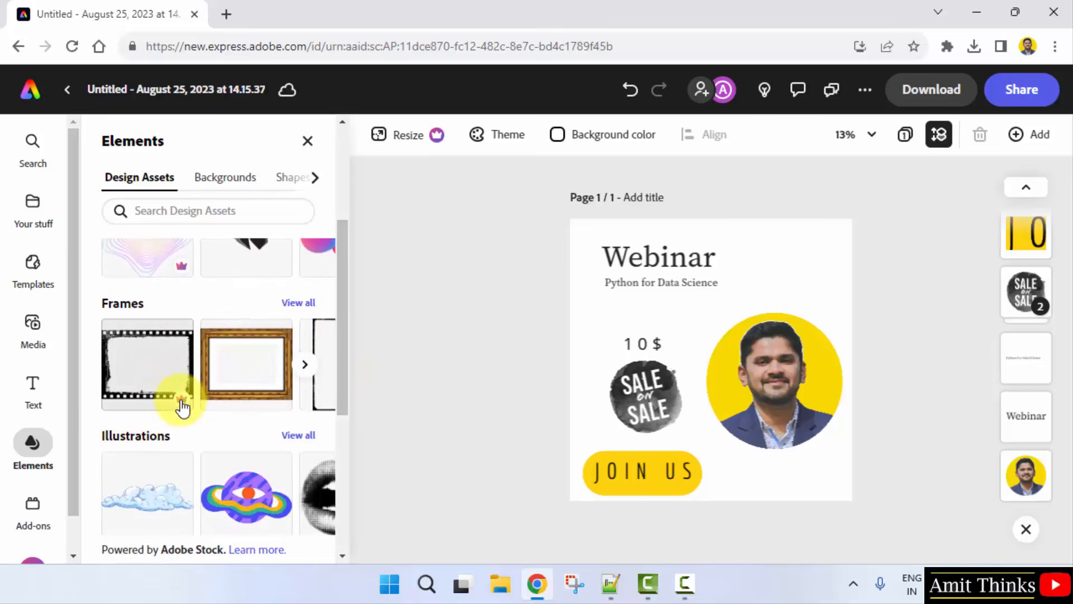
{"action": "left_click", "coordinate": [305, 364]}
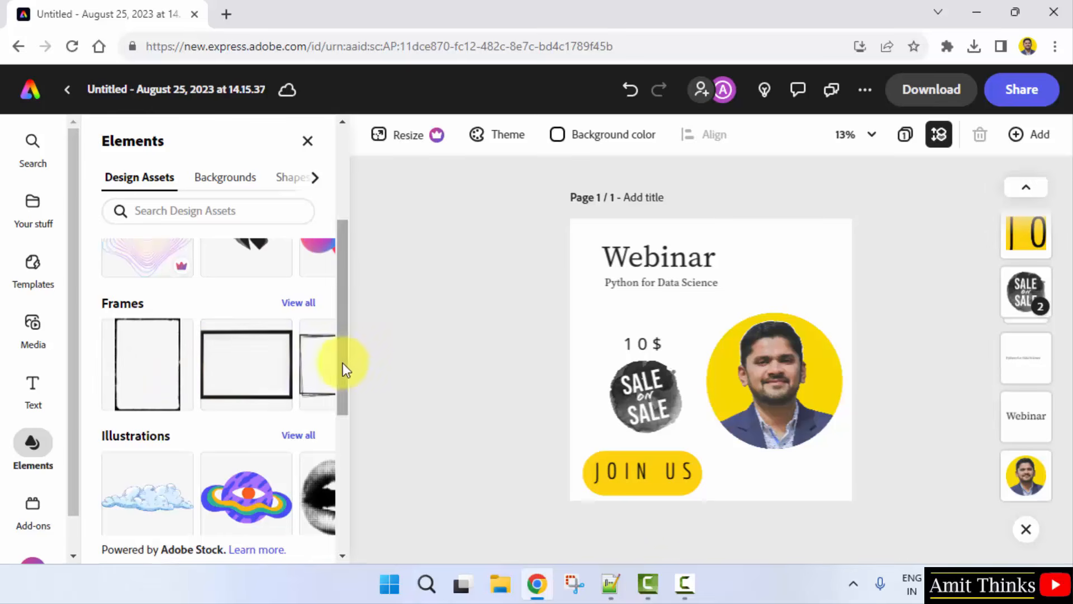
{"action": "left_click_drag", "start_coordinate": [343, 364], "coordinate": [317, 418]}
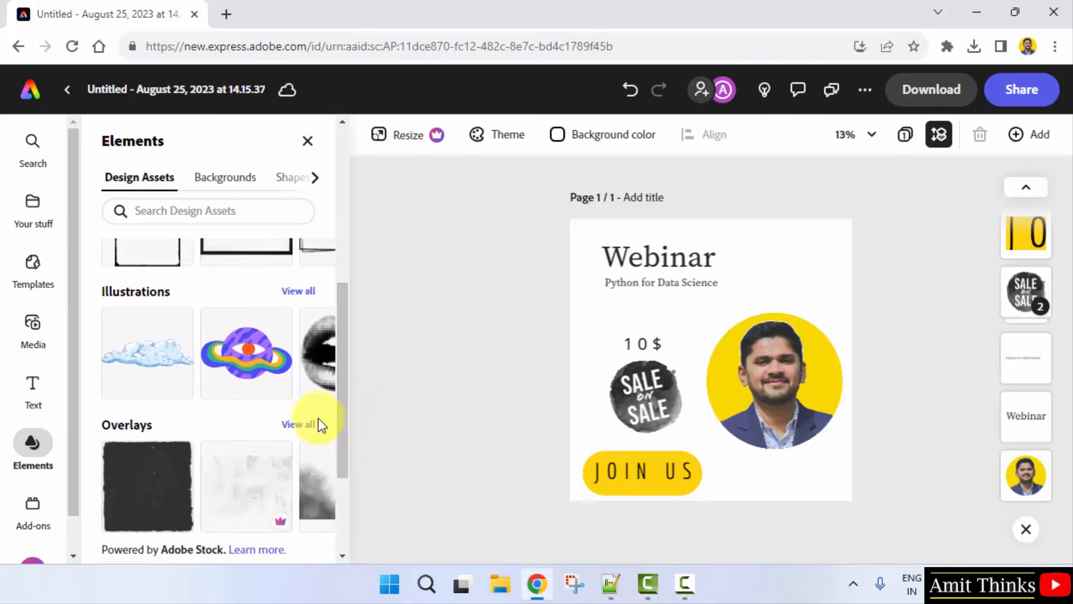
{"action": "left_click", "coordinate": [317, 358]}
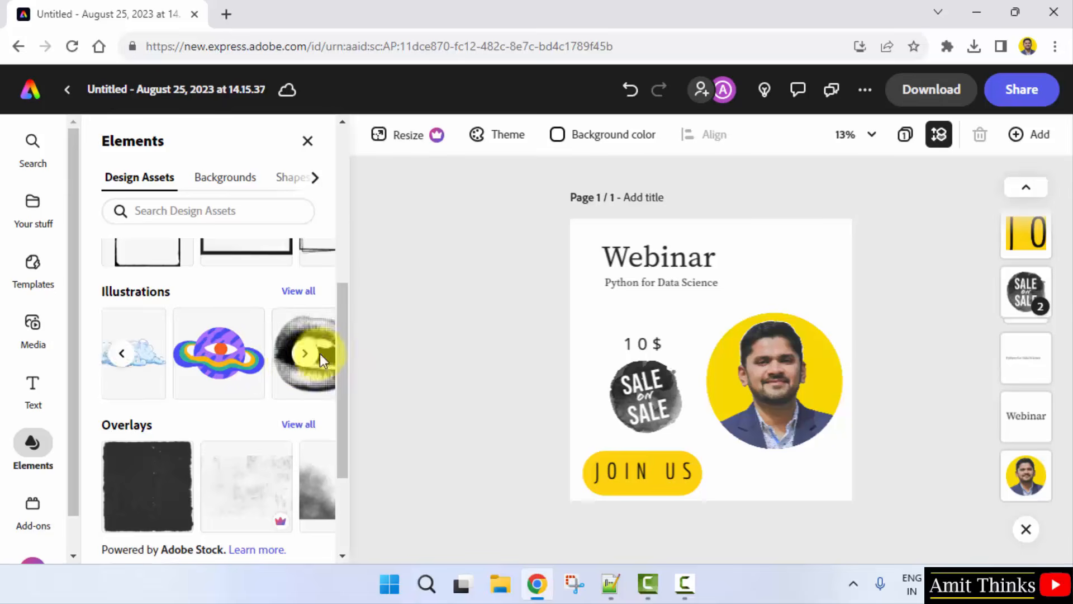
{"action": "left_click", "coordinate": [314, 358]}
{"action": "left_click_drag", "start_coordinate": [351, 347], "coordinate": [338, 451]}
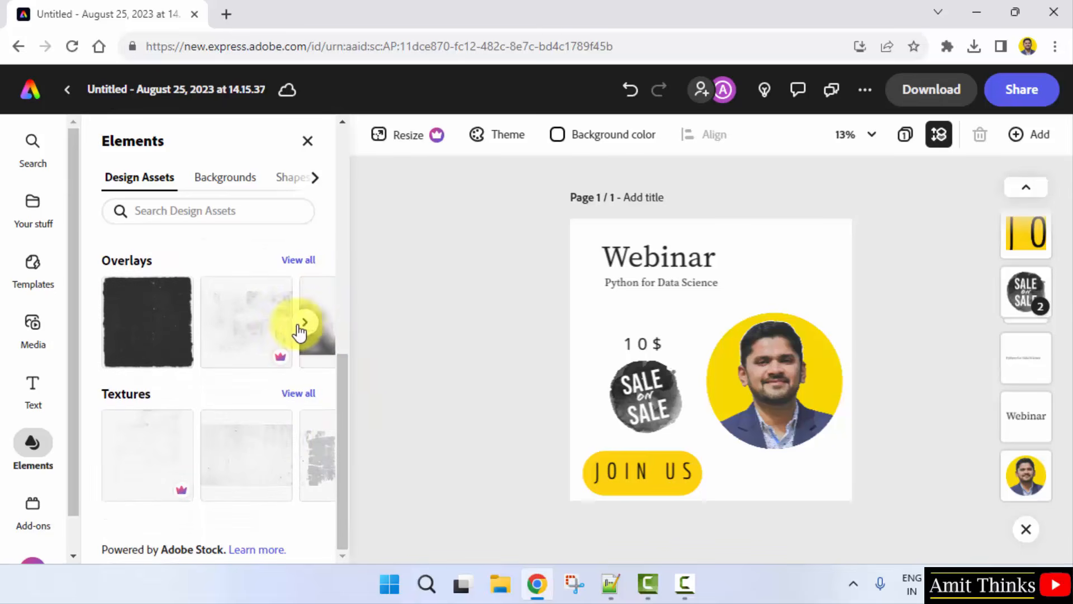
{"action": "left_click", "coordinate": [306, 323]}
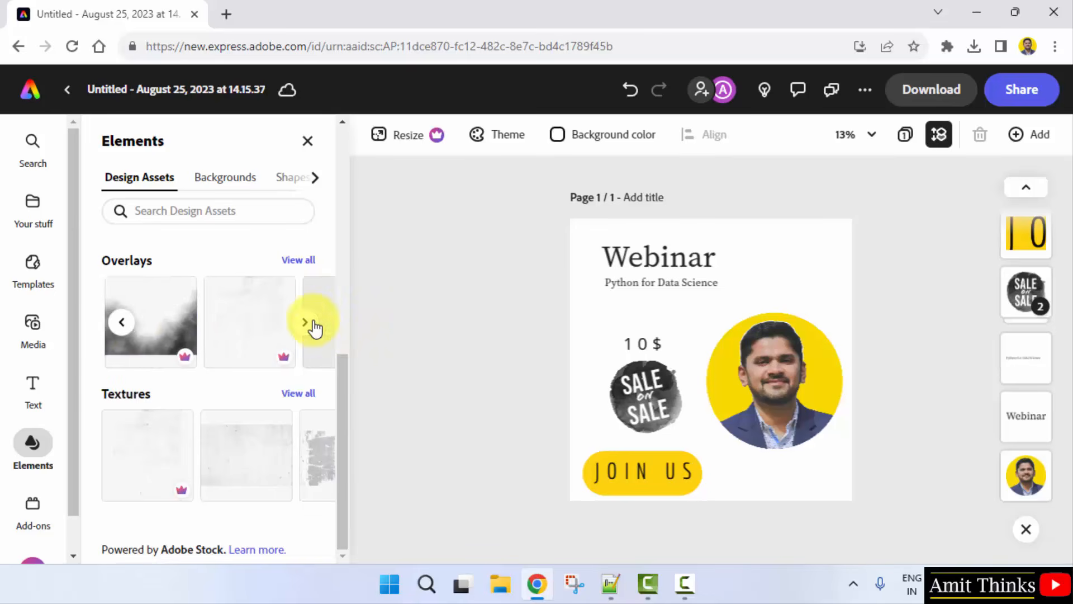
{"action": "left_click", "coordinate": [305, 323]}
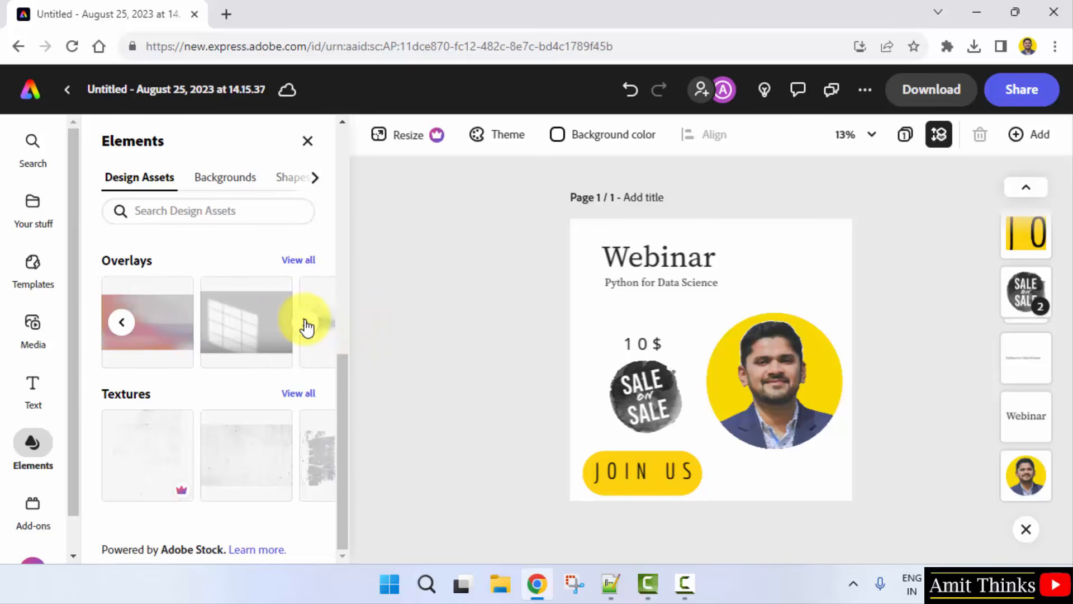
{"action": "left_click", "coordinate": [306, 324]}
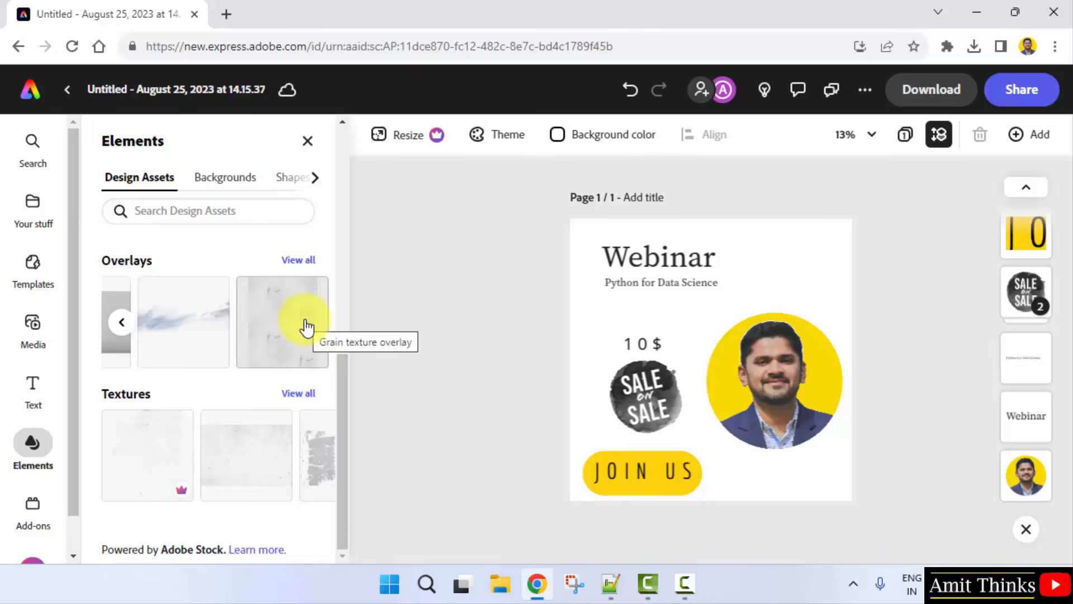
- Add the pale blue-streak overlay and place it behind the 10$ price text
{"action": "left_click", "coordinate": [194, 337]}
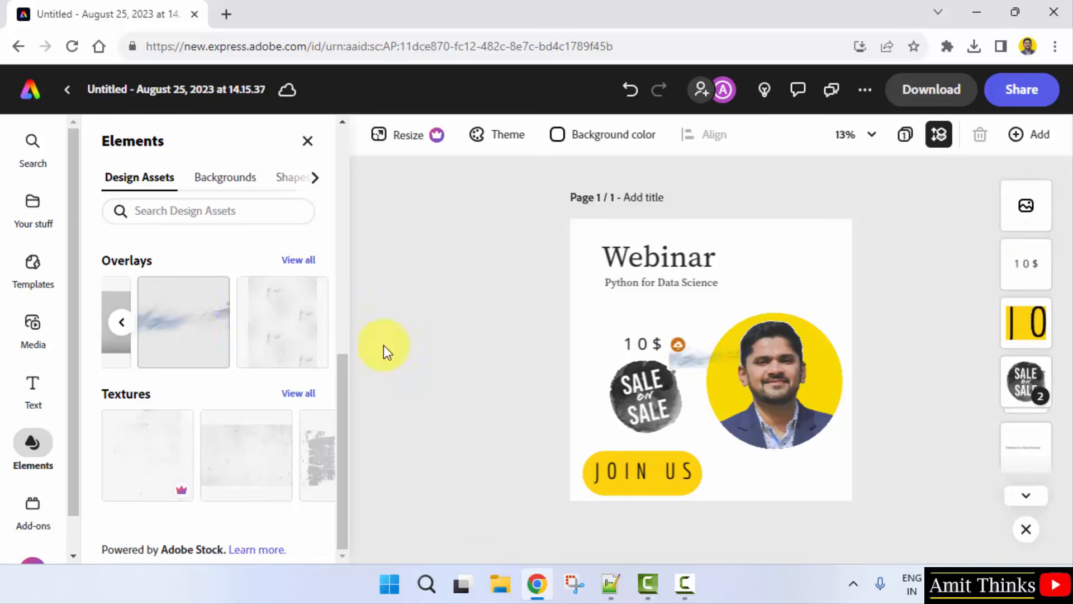
{"action": "mouse_move", "coordinate": [720, 370]}
{"action": "left_mouse_down"}
{"action": "mouse_move", "coordinate": [724, 409]}
{"action": "mouse_move", "coordinate": [697, 436]}
{"action": "mouse_move", "coordinate": [659, 441]}
{"action": "mouse_move", "coordinate": [665, 339]}
{"action": "mouse_move", "coordinate": [644, 325]}
{"action": "mouse_move", "coordinate": [650, 344]}
{"action": "left_mouse_up"}
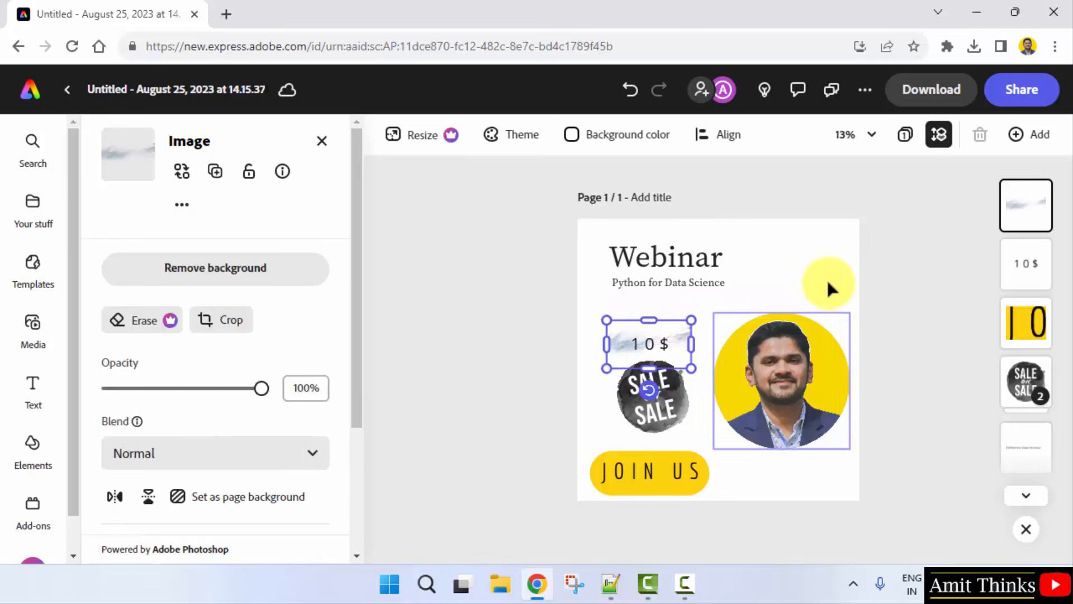
{"action": "left_click", "coordinate": [851, 273]}
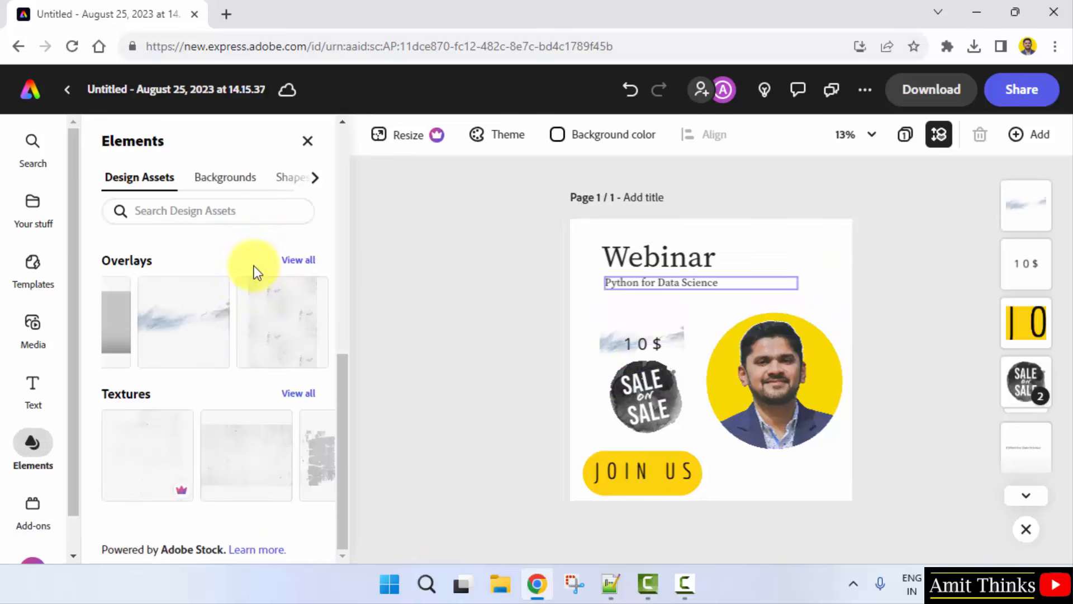
{"action": "left_click_drag", "start_coordinate": [341, 358], "coordinate": [355, 179]}
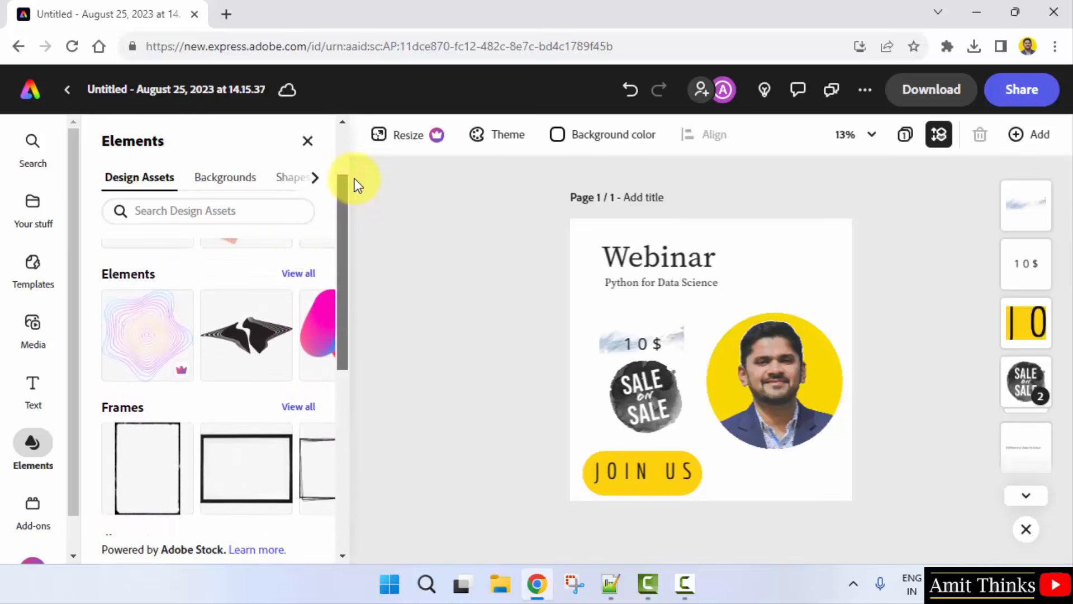
- Show all element categories and scroll down to the Data group
{"action": "left_click", "coordinate": [296, 274]}
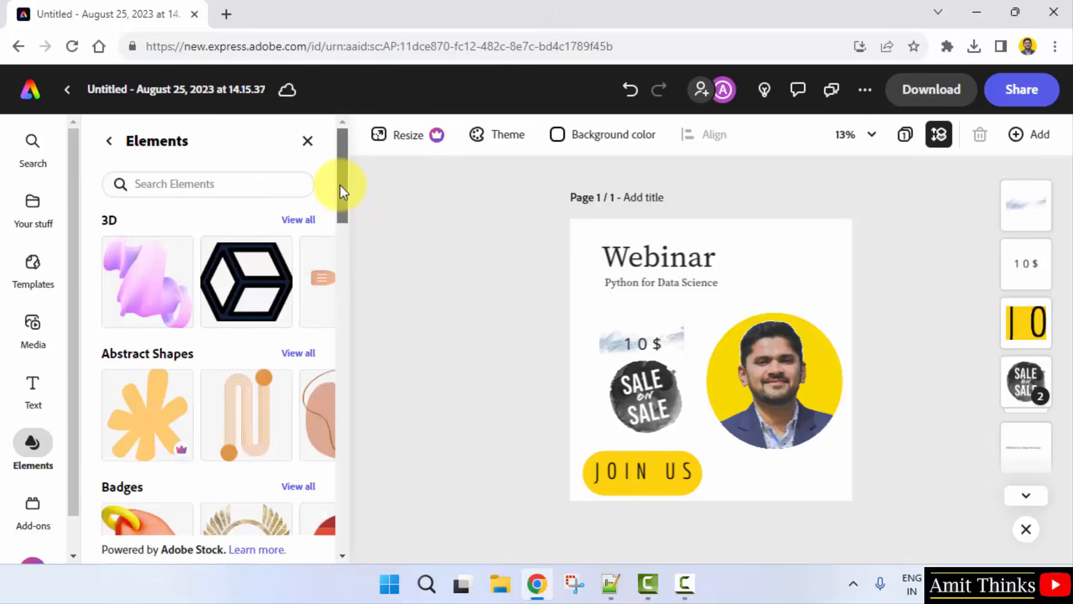
{"action": "left_click_drag", "start_coordinate": [338, 186], "coordinate": [347, 431]}
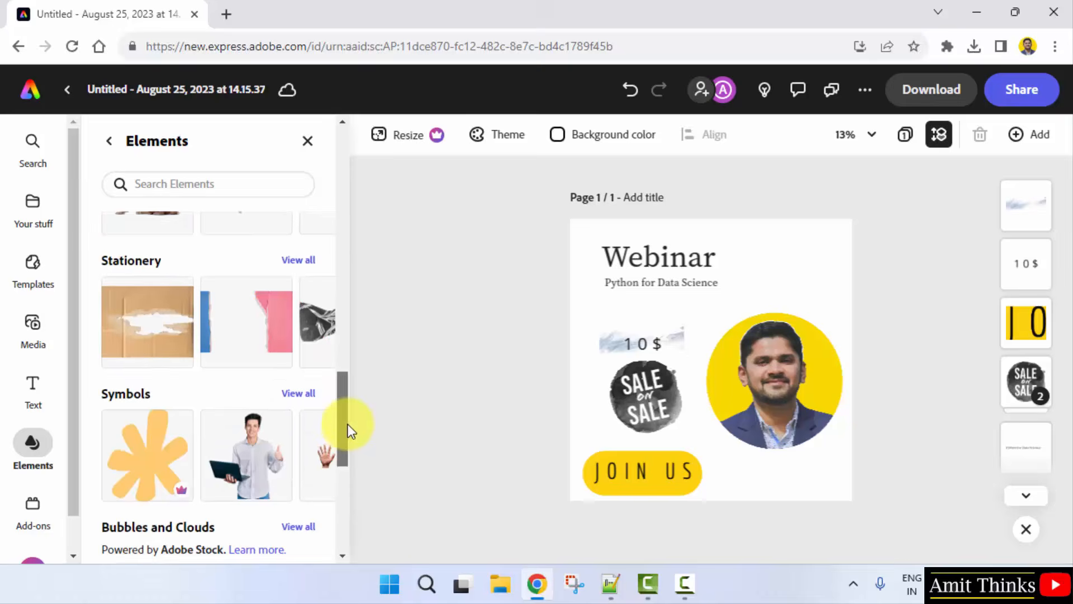
{"action": "left_click_drag", "start_coordinate": [366, 499], "coordinate": [351, 457]}
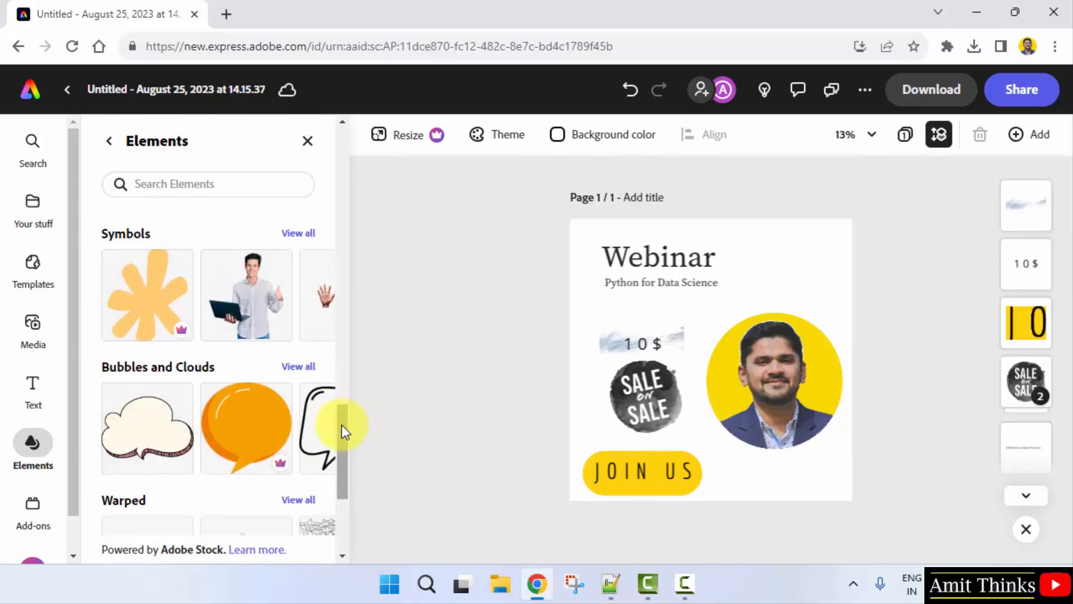
{"action": "left_click_drag", "start_coordinate": [343, 429], "coordinate": [344, 488]}
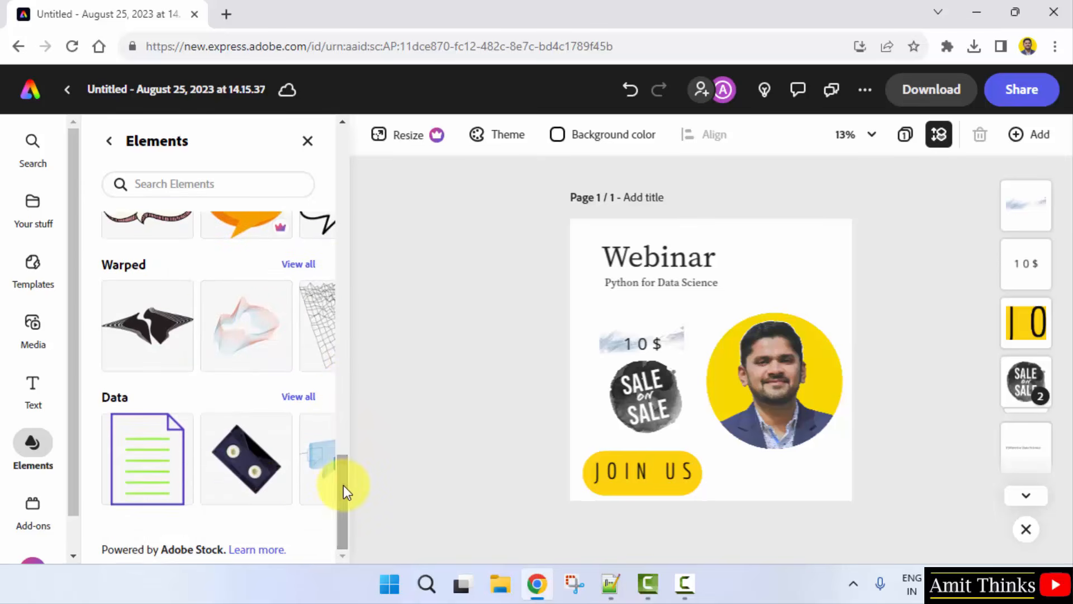
- Try the Data document icon beside the SALE badge, then delete it
{"action": "left_click", "coordinate": [175, 492]}
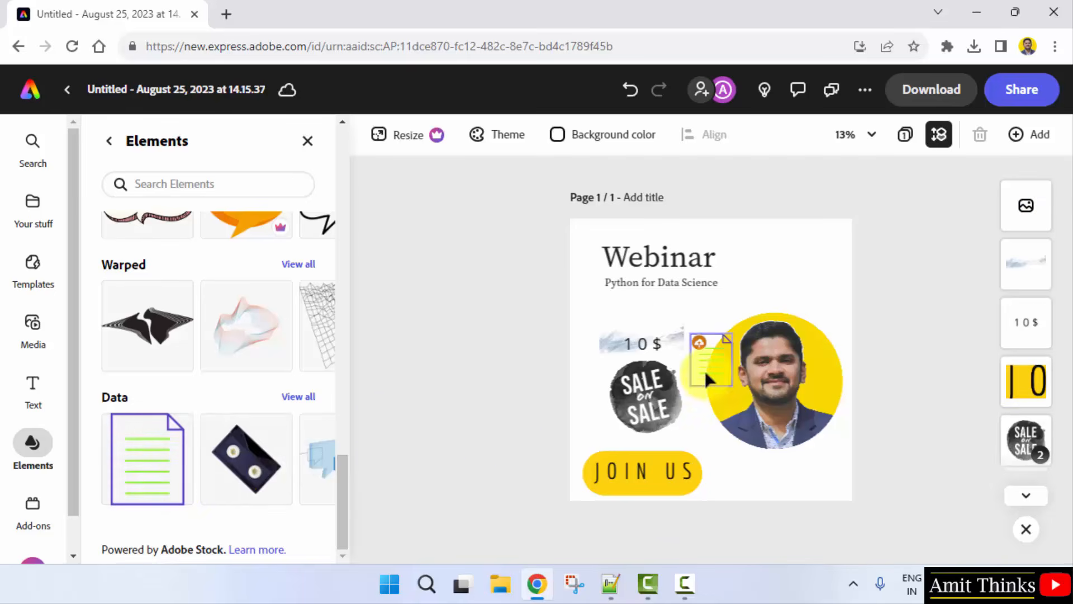
{"action": "left_click_drag", "start_coordinate": [704, 373], "coordinate": [699, 441]}
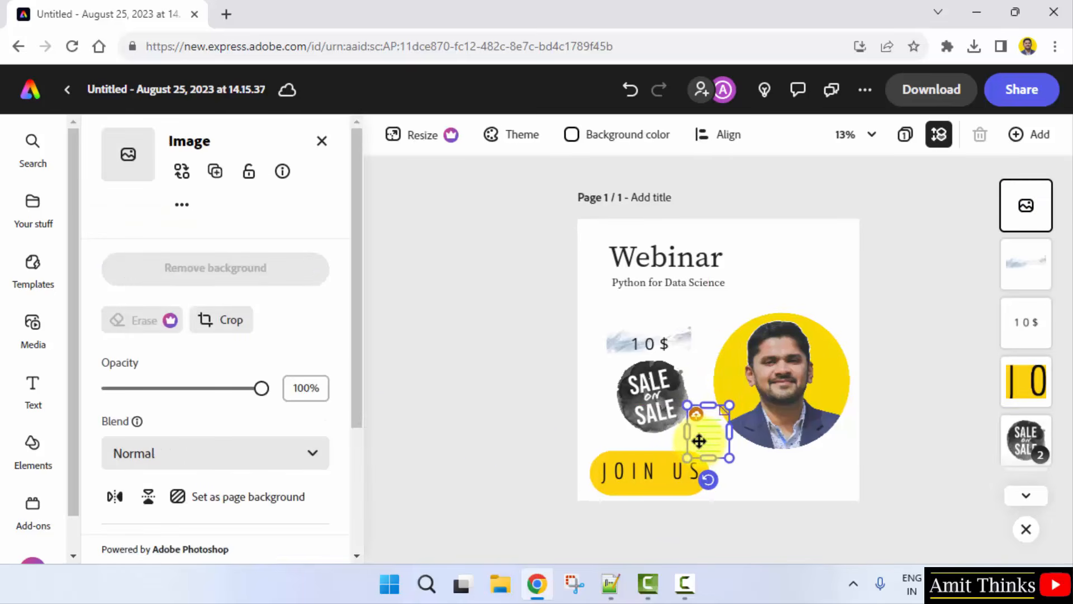
{"action": "key", "text": "Delete"}
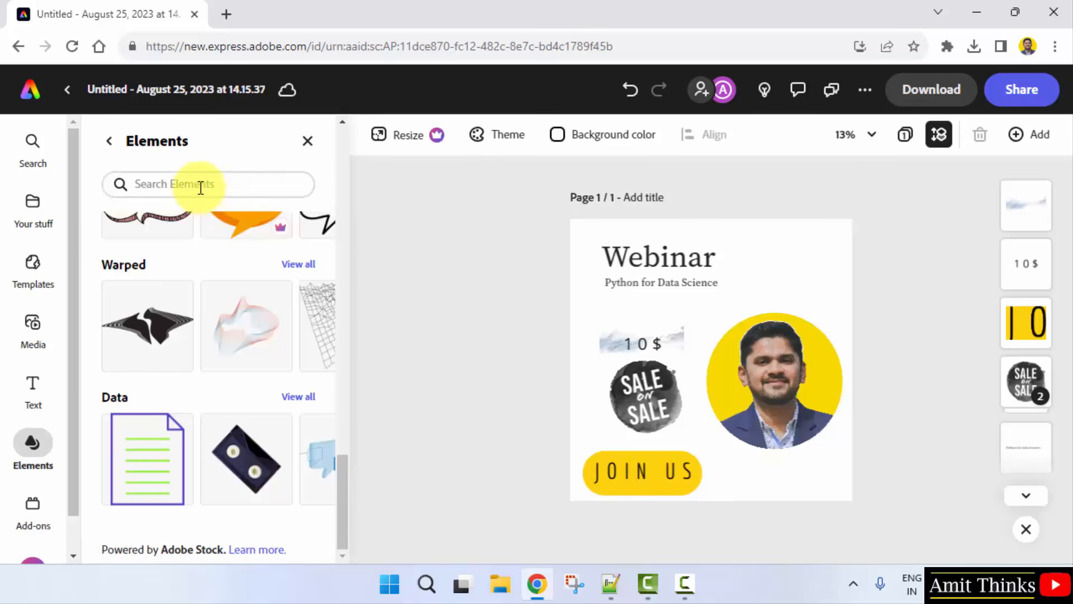
- Search Elements for 'calendar' and place the outline calendar icon right of JOIN US
{"action": "type", "text": "CALENDAR"}
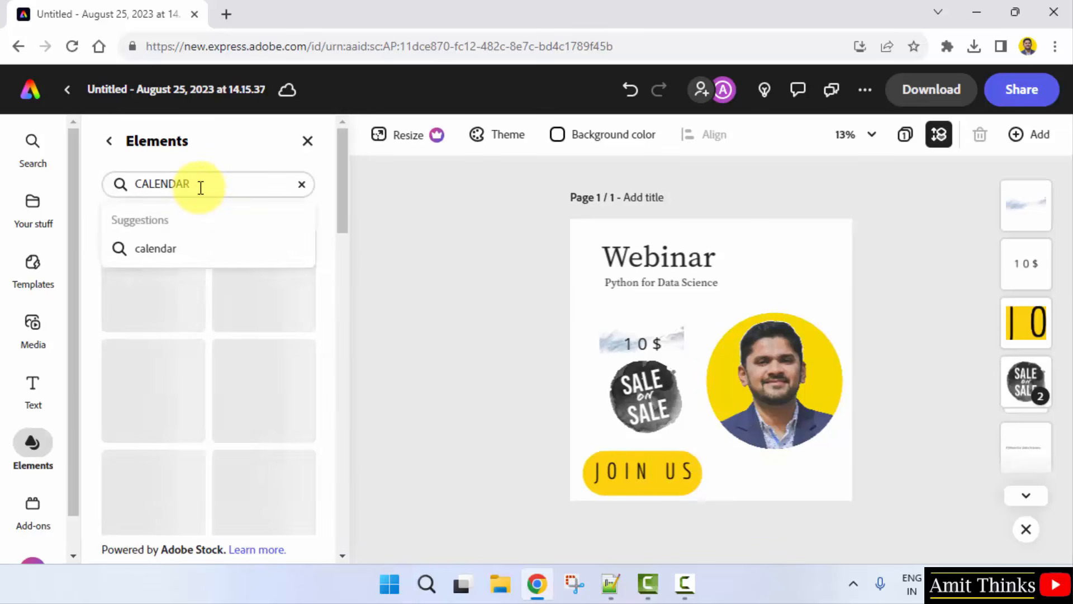
{"action": "left_click", "coordinate": [168, 250]}
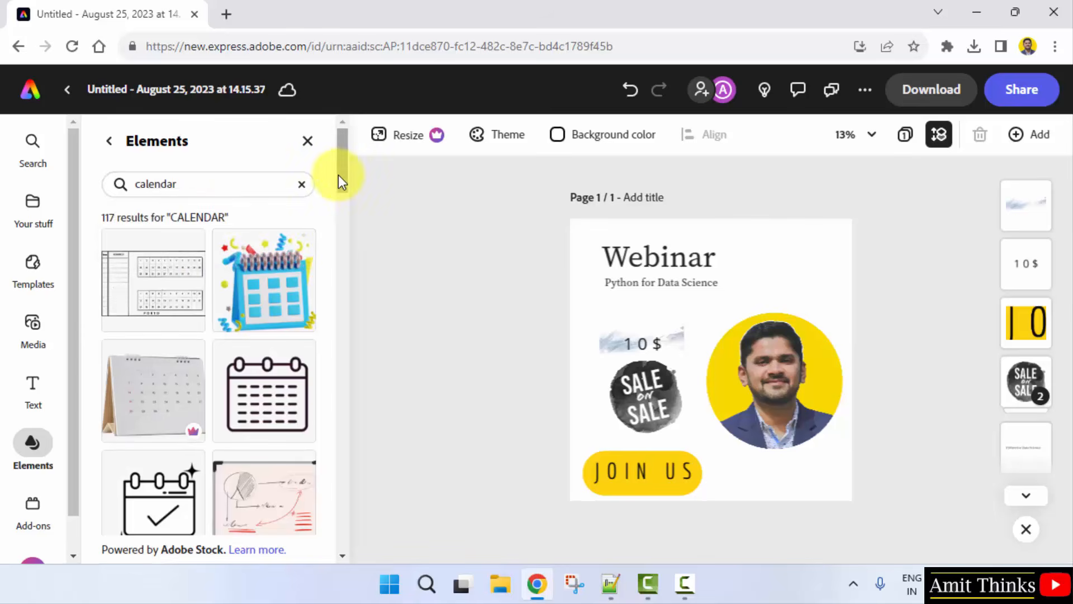
{"action": "left_click_drag", "start_coordinate": [342, 179], "coordinate": [337, 196]}
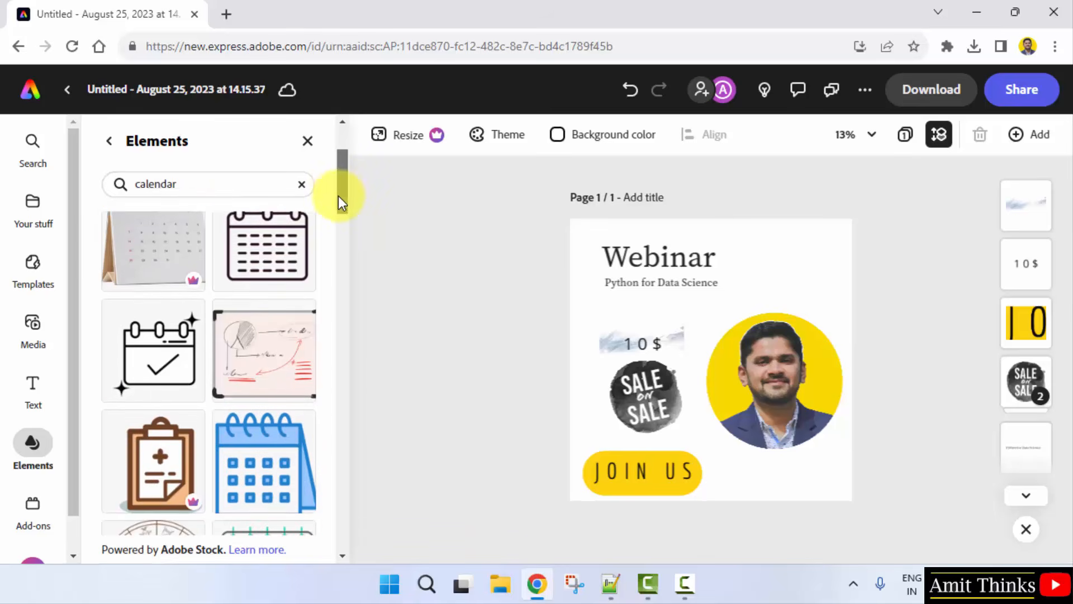
{"action": "left_click", "coordinate": [281, 261]}
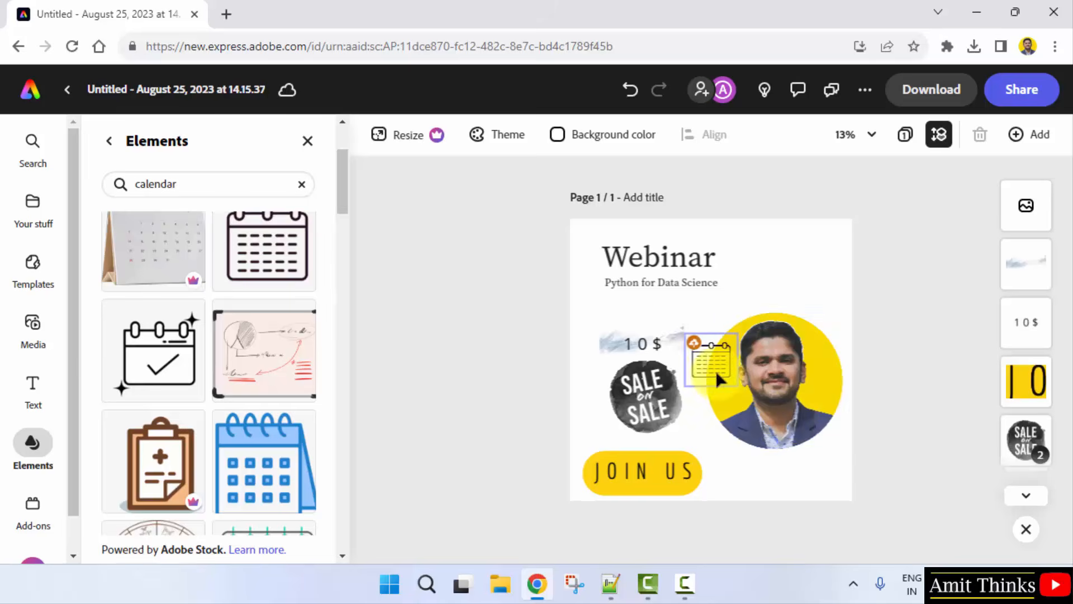
{"action": "left_click_drag", "start_coordinate": [707, 367], "coordinate": [743, 475]}
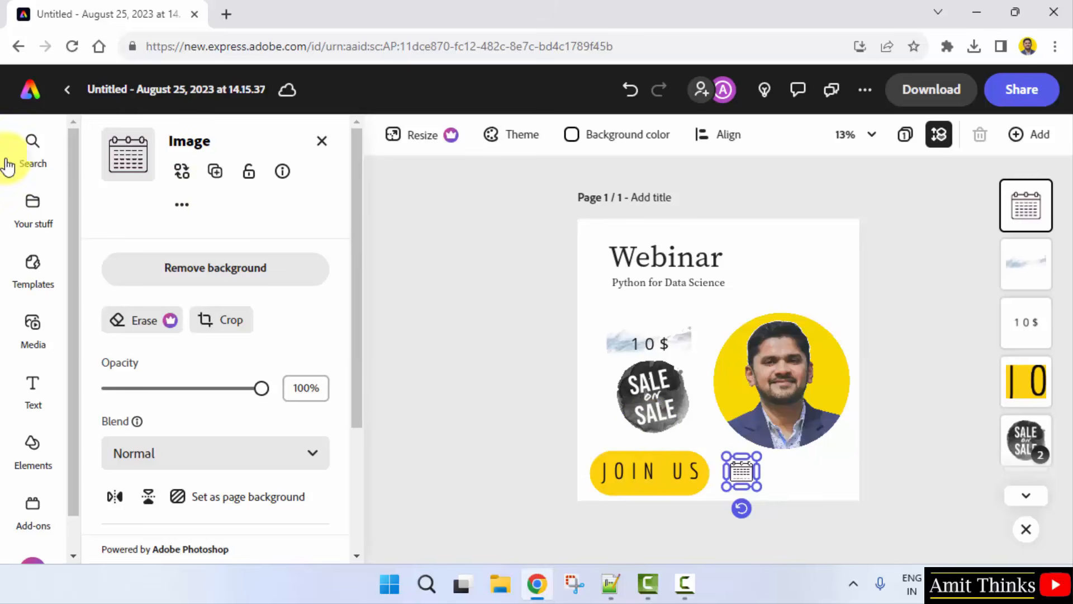
{"action": "left_click", "coordinate": [322, 141]}
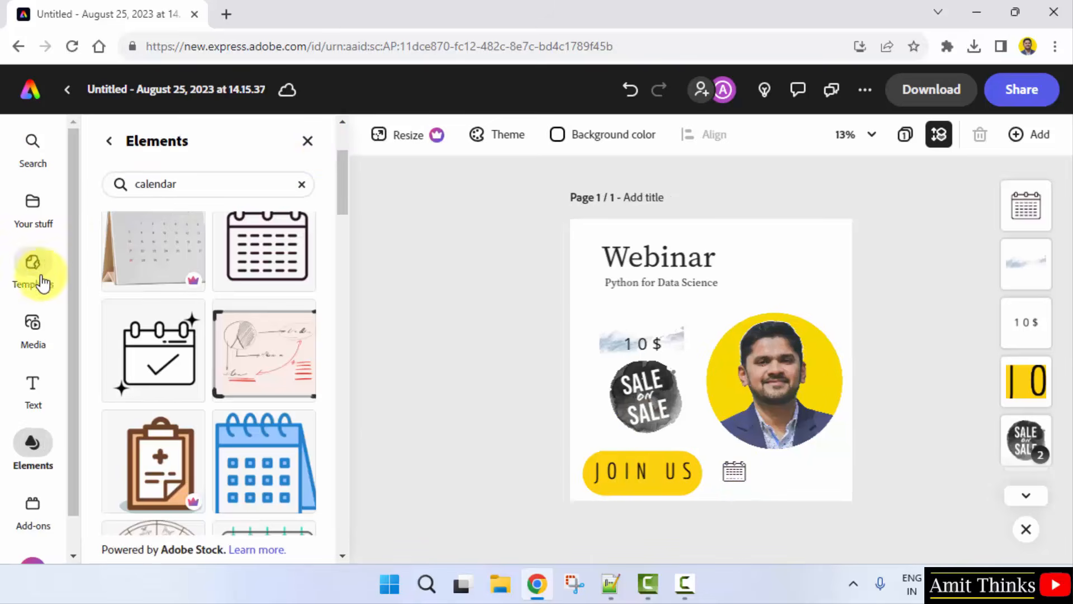
- Add a new text box reading '6PM, 1st Septembe'
{"action": "left_click", "coordinate": [32, 385]}
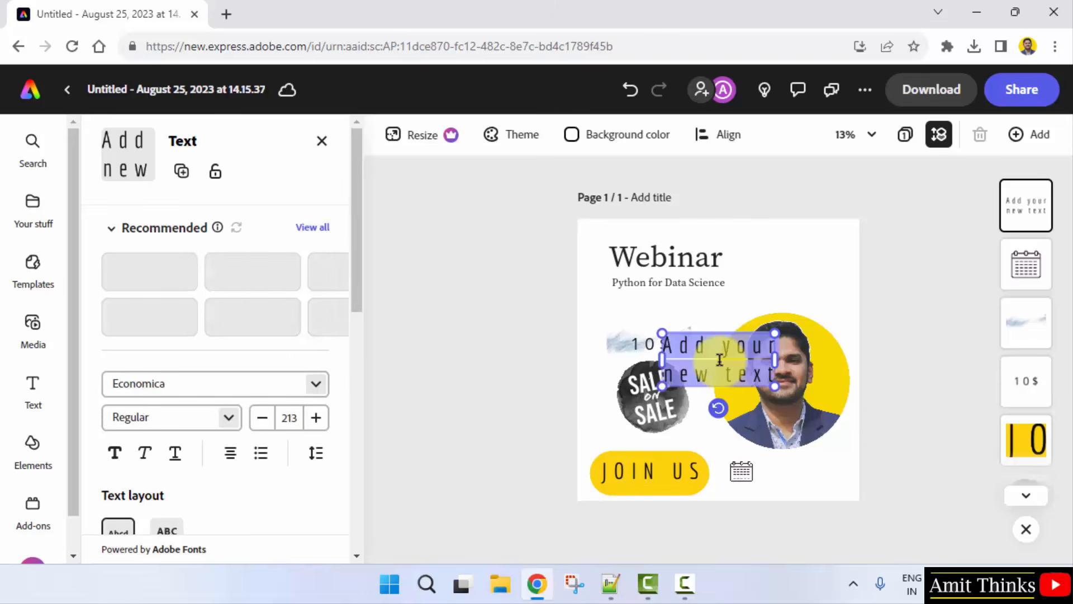
{"action": "key", "text": "BackSpace"}
{"action": "type", "text": "6PM"}
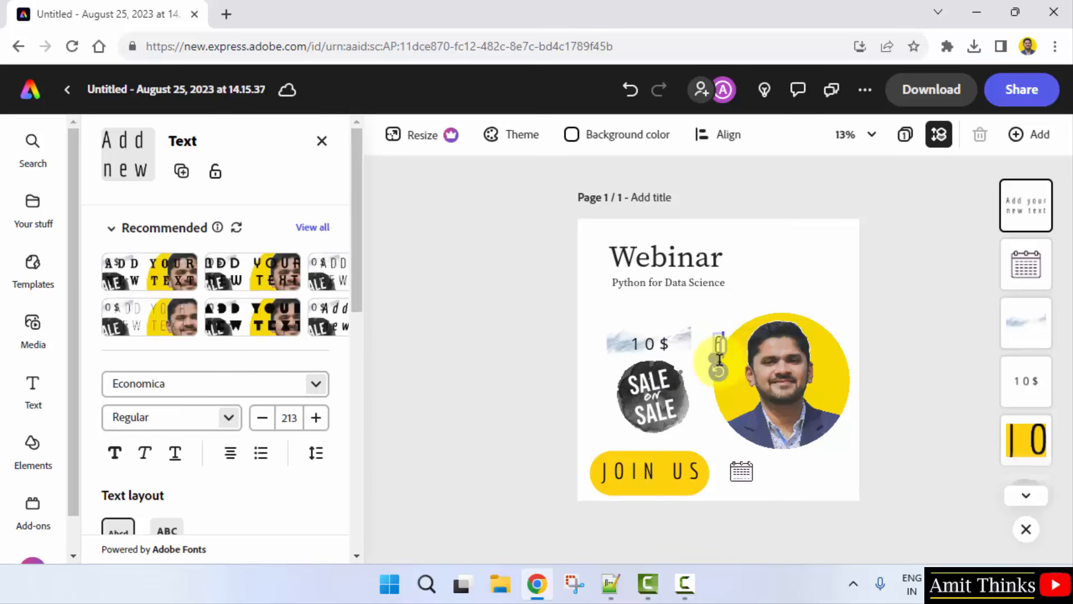
{"action": "type", "text": ","}
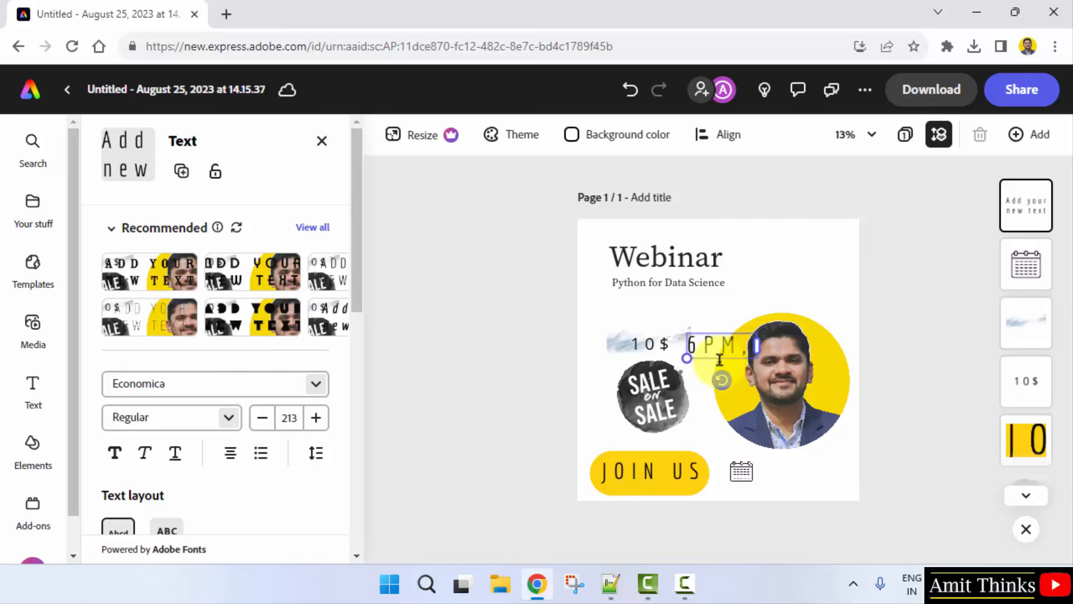
{"action": "type", "text": " 1"}
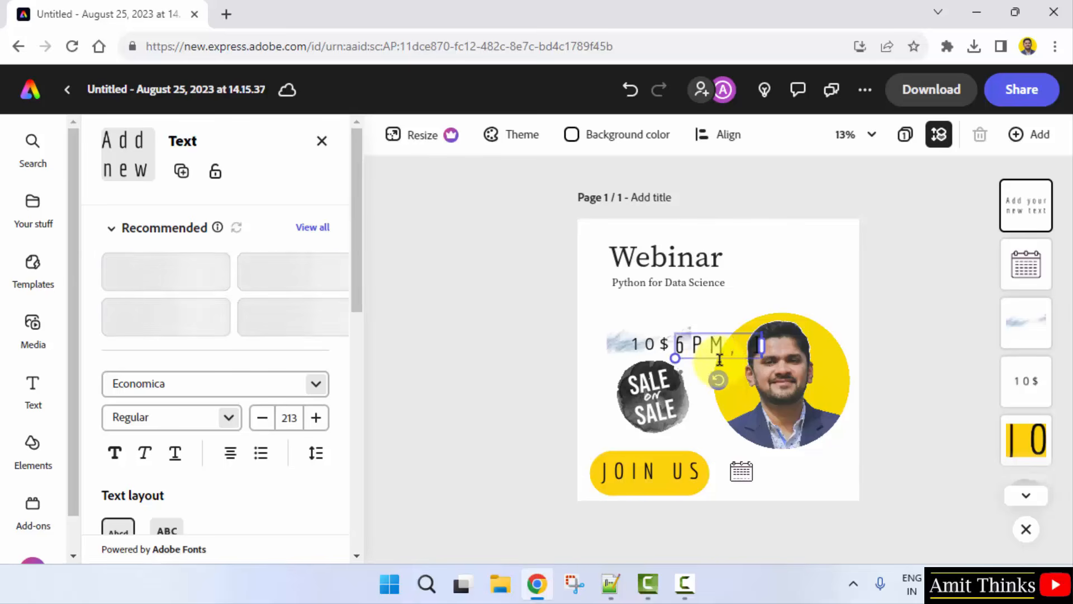
{"action": "type", "text": "st"}
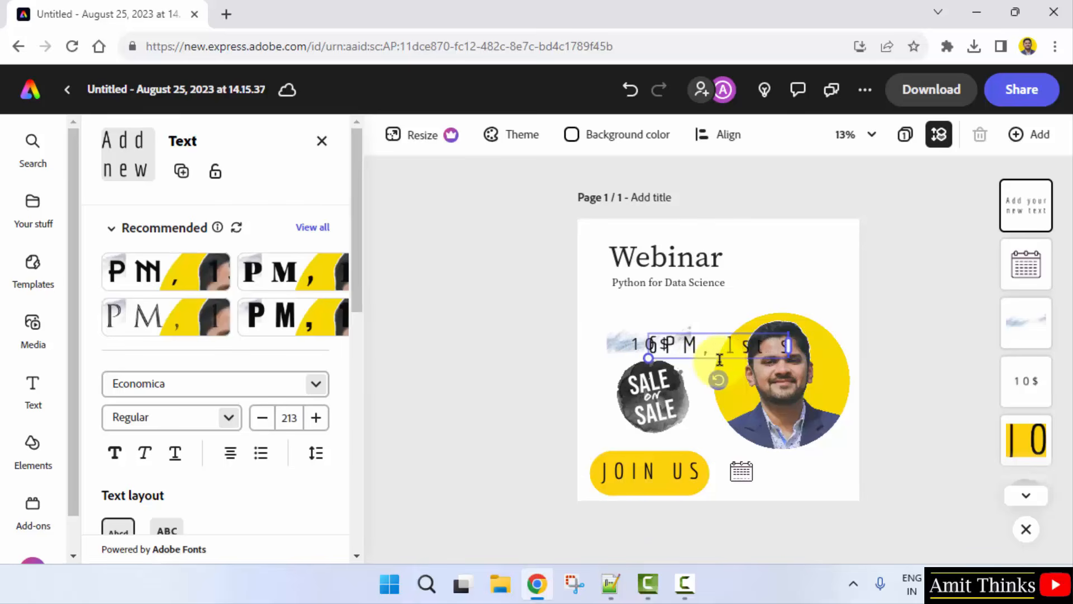
{"action": "type", "text": " Septembe"}
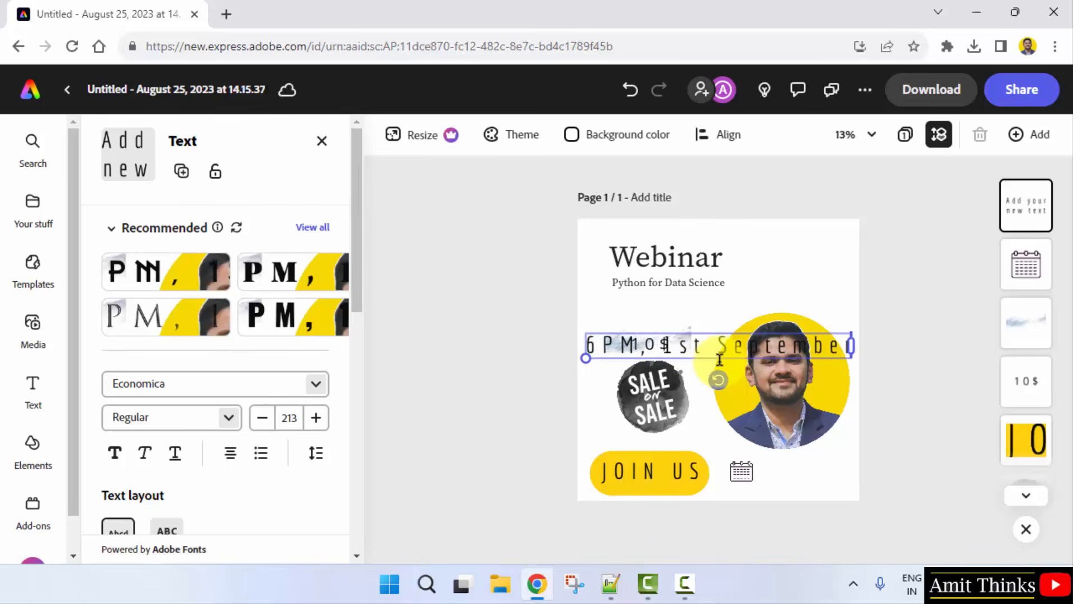
- Set the date text to size 165, move it beside the calendar icon and widen it
{"action": "key", "text": "ctrl+a"}
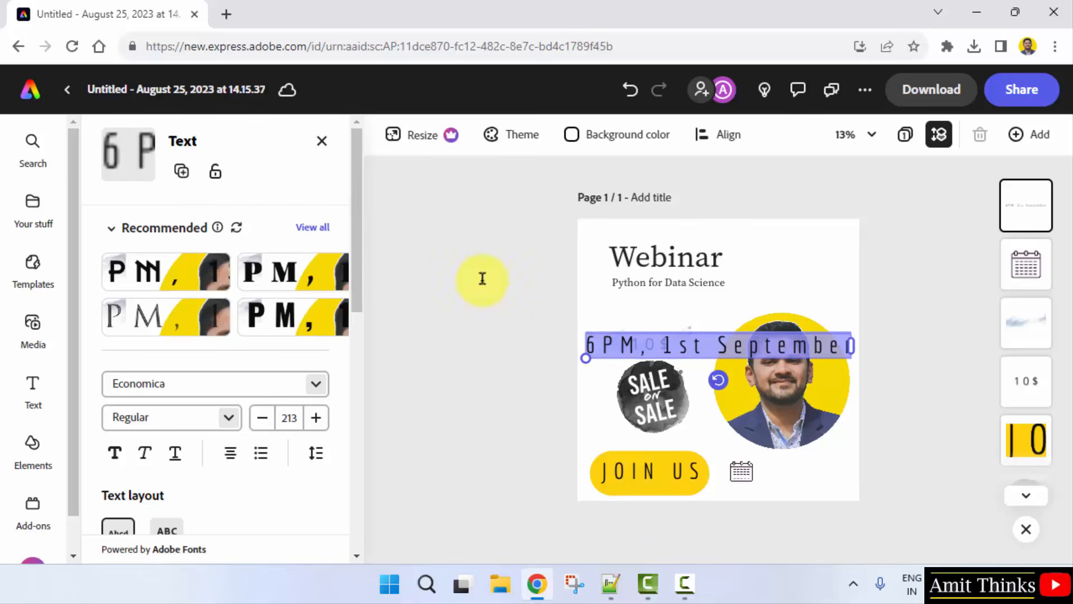
{"action": "left_click", "coordinate": [289, 417]}
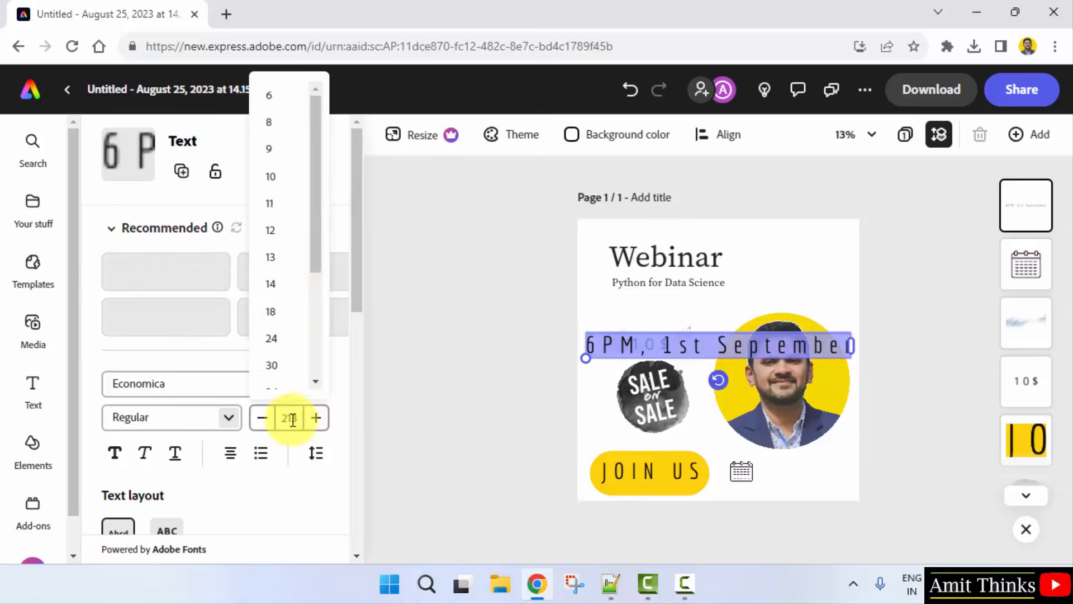
{"action": "key", "text": "ctrl+a"}
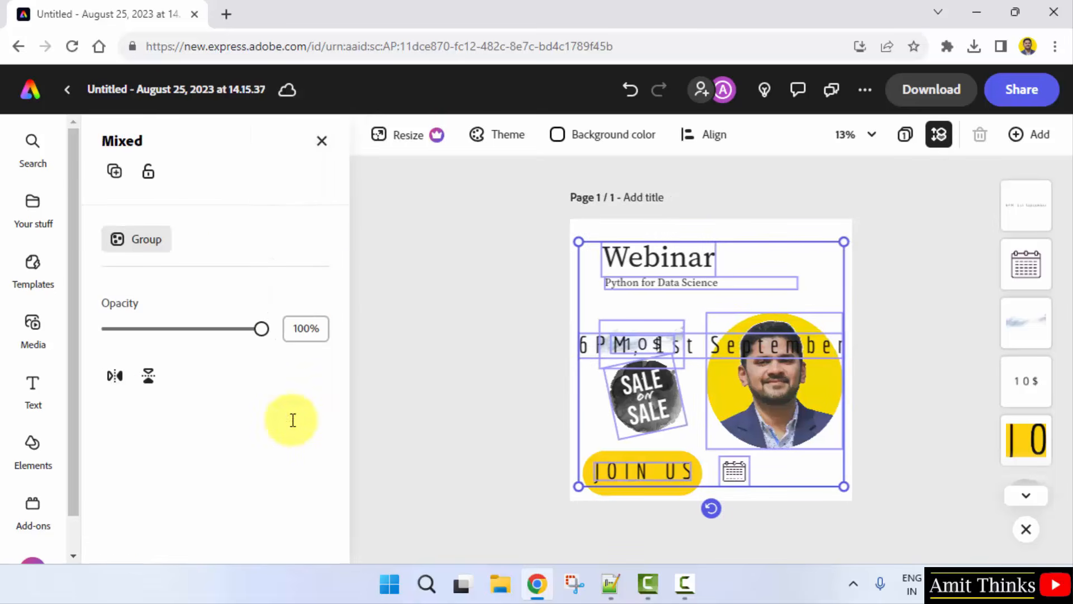
{"action": "key", "text": "ctrl+z"}
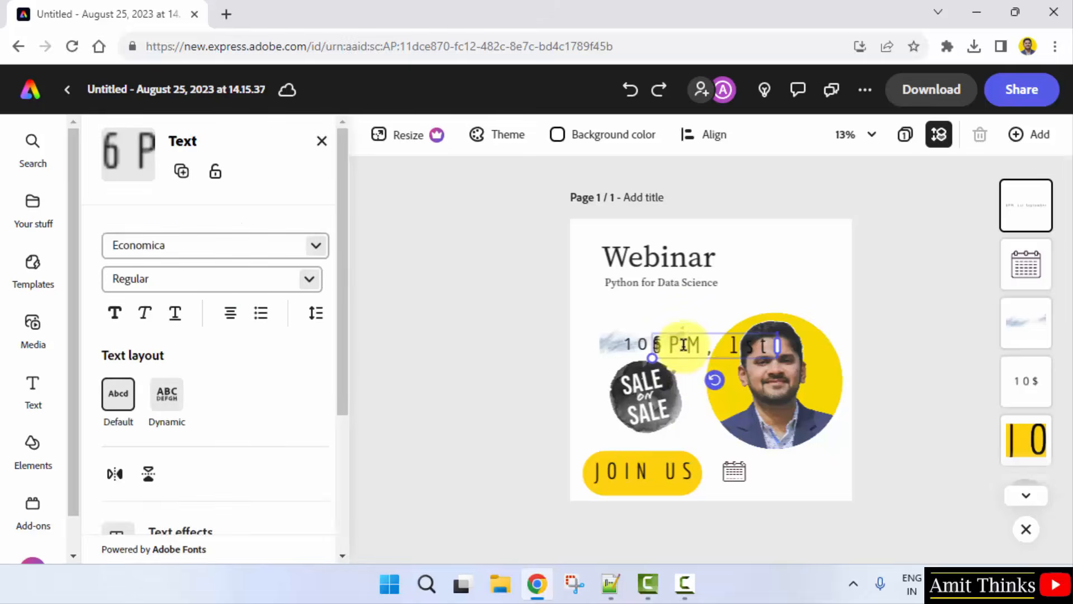
{"action": "triple_click", "coordinate": [682, 343]}
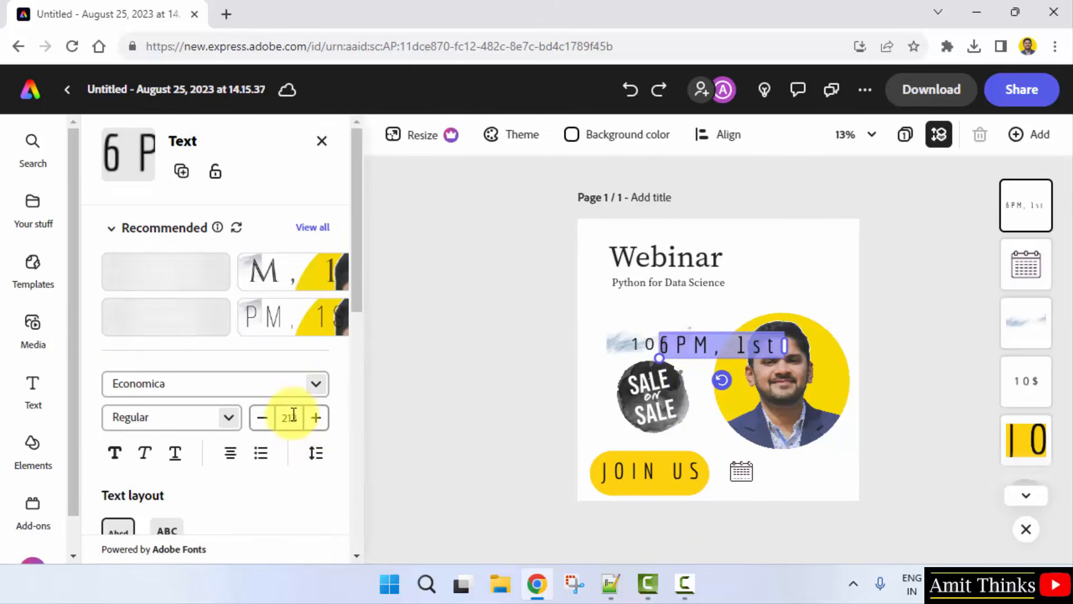
{"action": "left_click", "coordinate": [289, 417]}
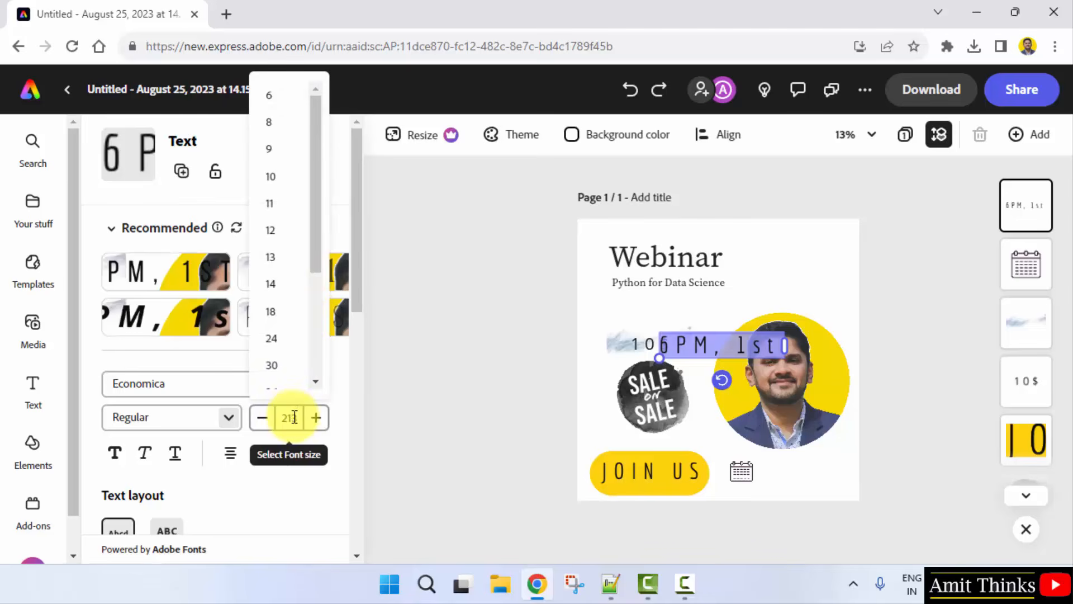
{"action": "double_click", "coordinate": [294, 417]}
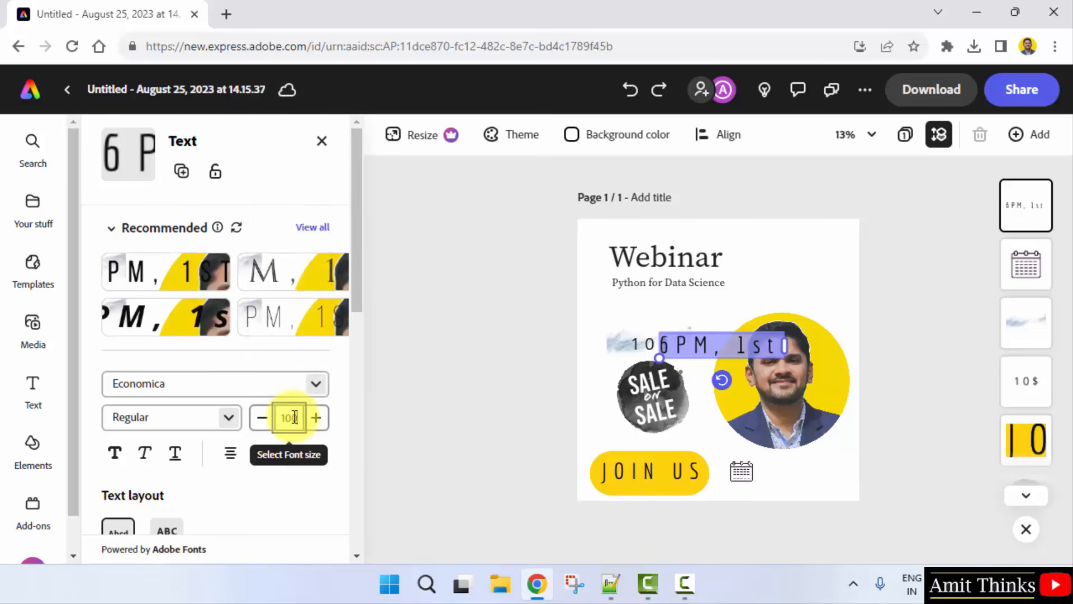
{"action": "key", "text": "Return"}
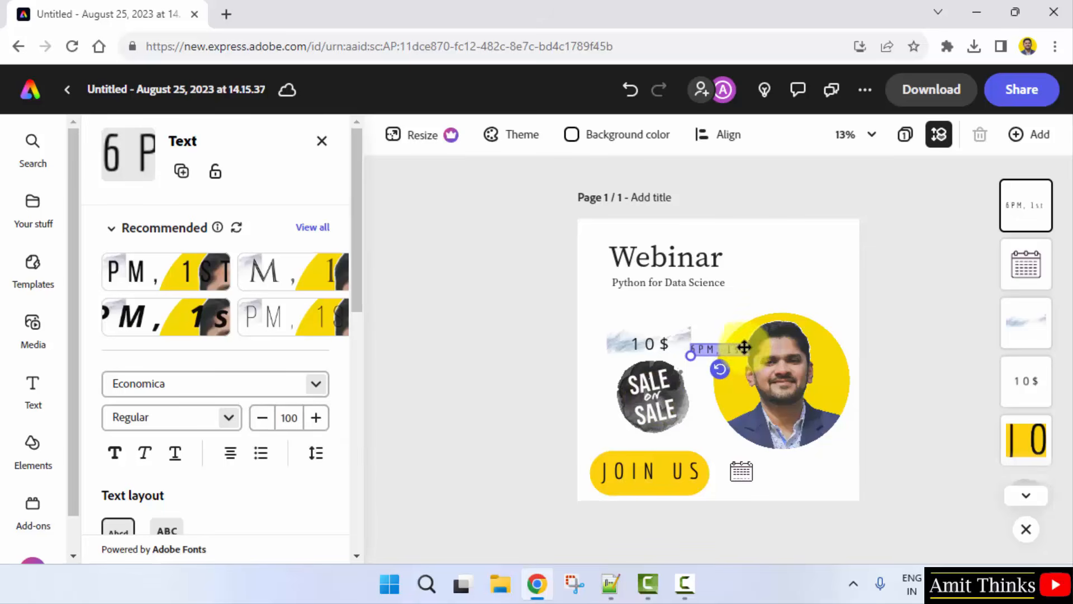
{"action": "left_click_drag", "start_coordinate": [736, 348], "coordinate": [723, 488]}
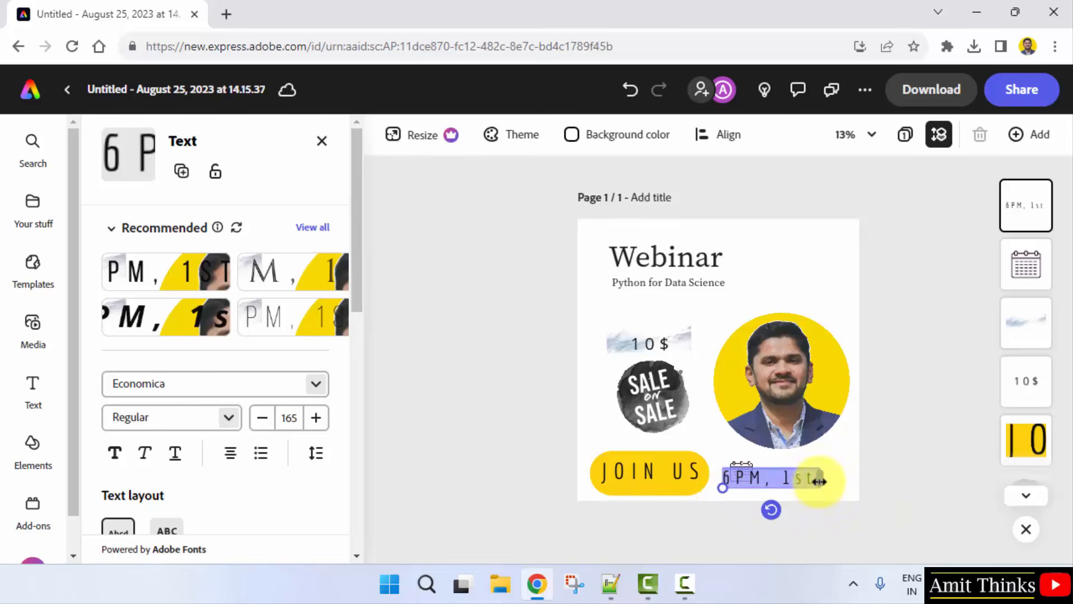
{"action": "left_click_drag", "start_coordinate": [822, 479], "coordinate": [858, 481]}
- Retype the date as '6PM' over '1ST SETPEMBER' on two lines
{"action": "left_click", "coordinate": [846, 480]}
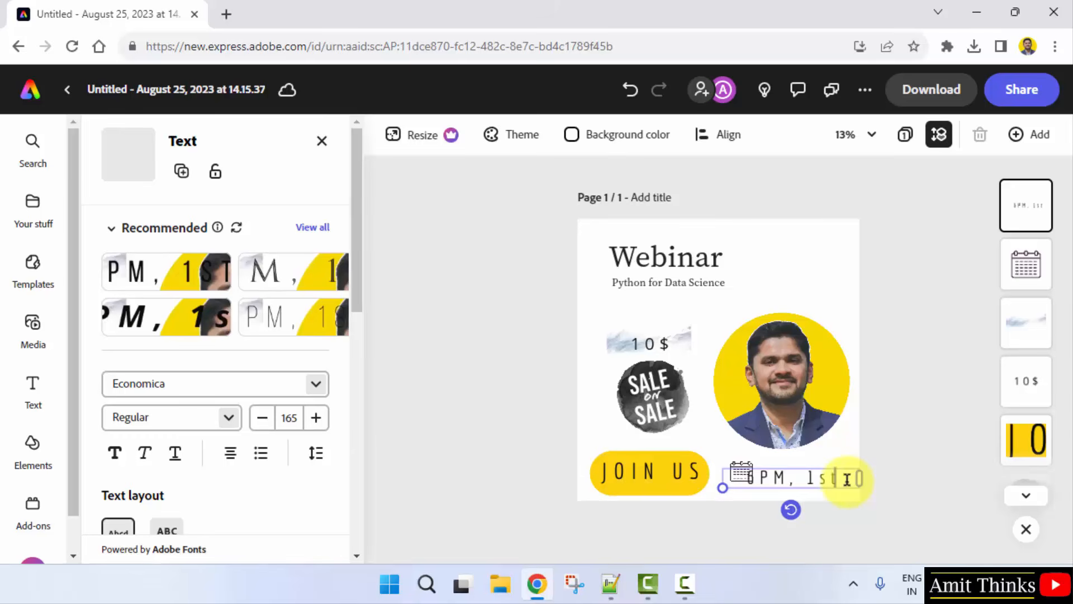
{"action": "key", "text": "ctrl+a"}
{"action": "key", "text": "BackSpace"}
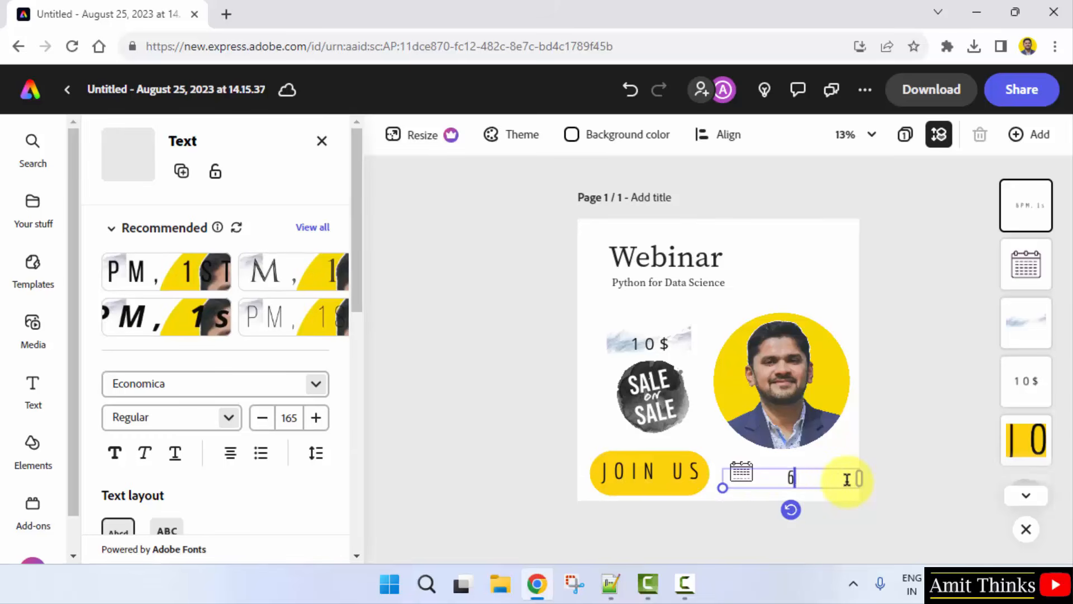
{"action": "type", "text": "6PM,"}
{"action": "key", "text": "BackSpace"}
{"action": "type", "text": "| 1ST"}
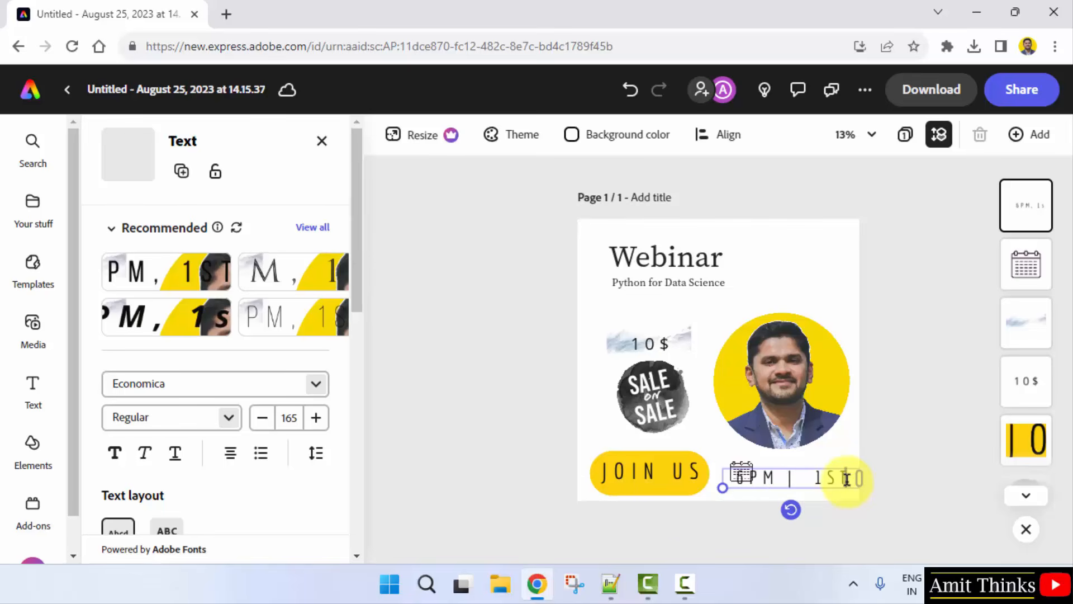
{"action": "type", "text": " SETP"}
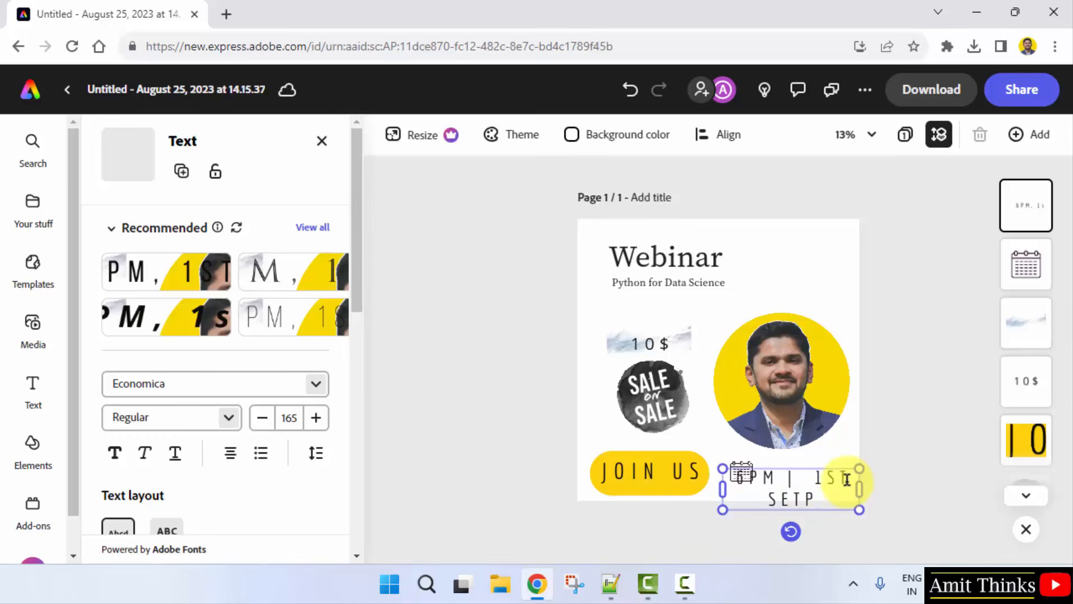
{"action": "key", "text": "BackSpace"}
{"action": "type", "text": "EMBER"}
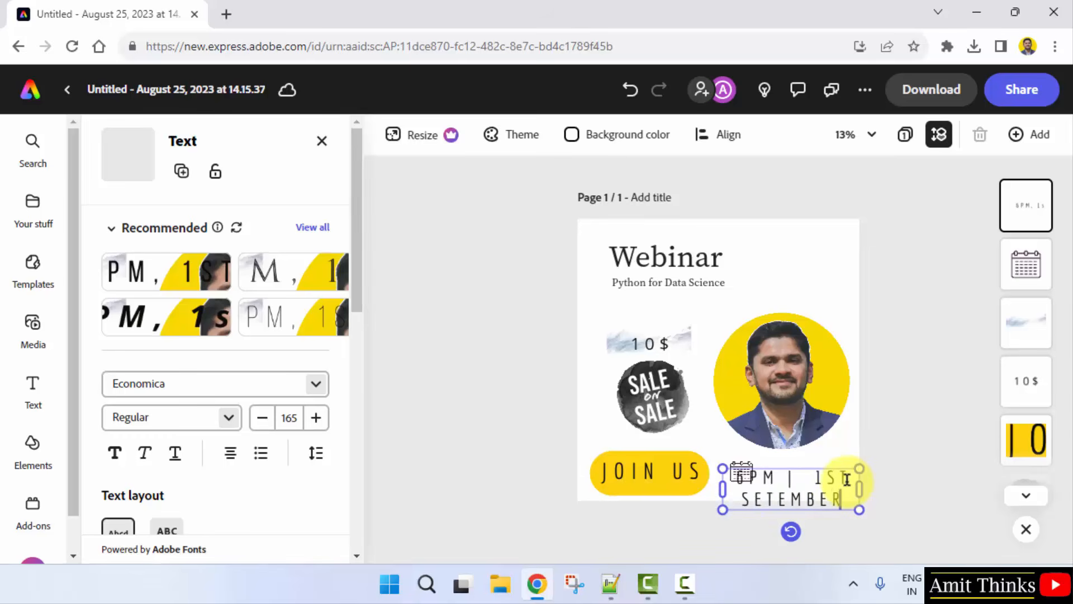
{"action": "key", "text": "Return"}
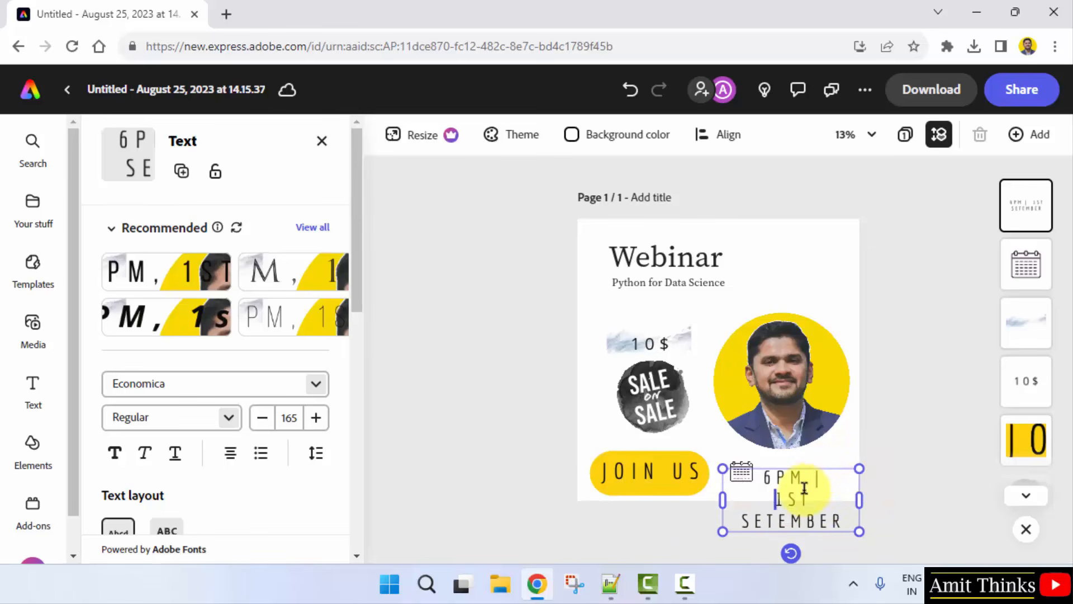
- Set the date text font size to 96
{"action": "key", "text": "ctrl+a"}
{"action": "left_click", "coordinate": [290, 416]}
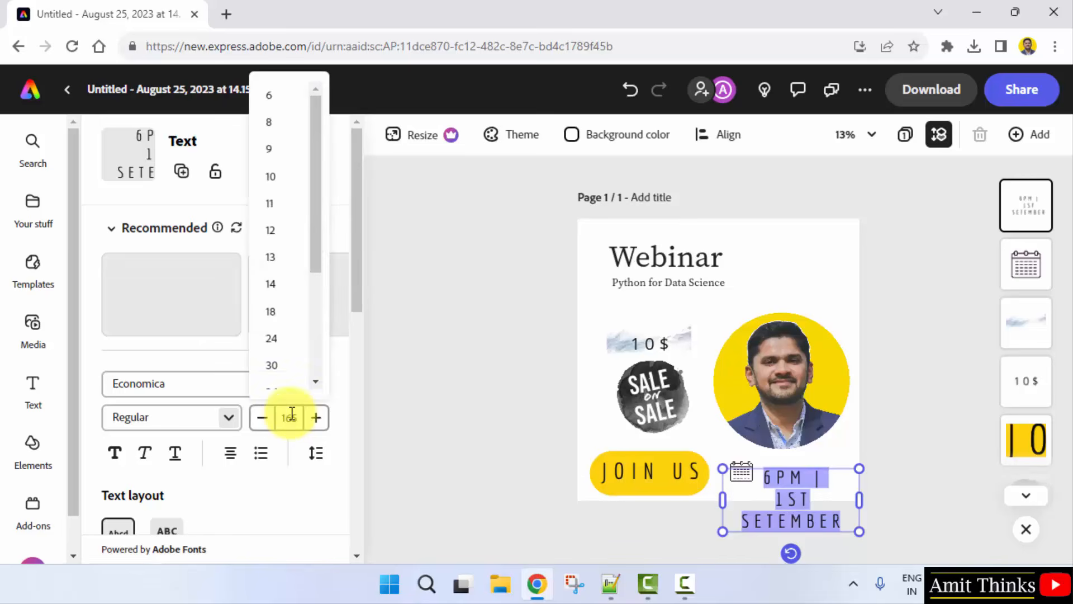
{"action": "scroll", "coordinate": [315, 358], "scroll_direction": "down", "scroll_amount": 2}
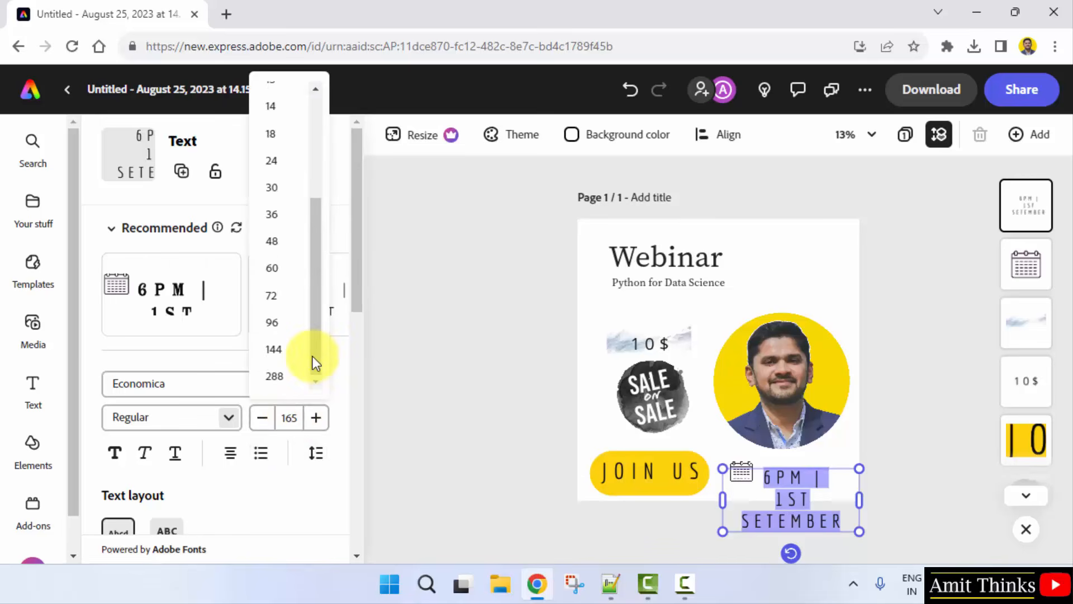
{"action": "left_click", "coordinate": [277, 325]}
{"action": "left_click", "coordinate": [903, 495]}
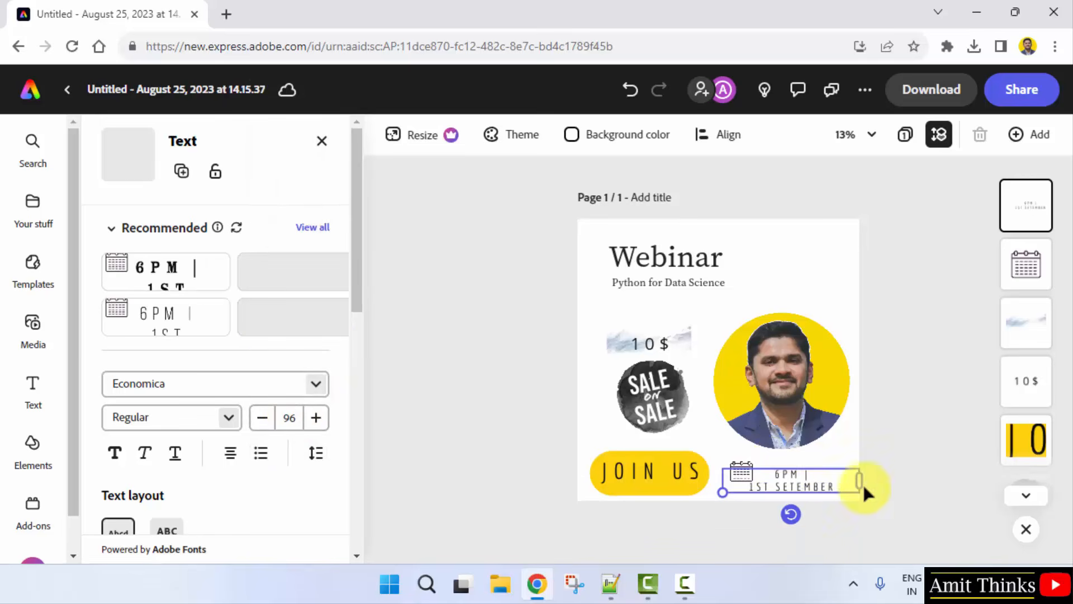
- Fix the line break under 6PM and move the text next to the calendar icon
{"action": "double_click", "coordinate": [811, 475]}
{"action": "key", "text": "Delete"}
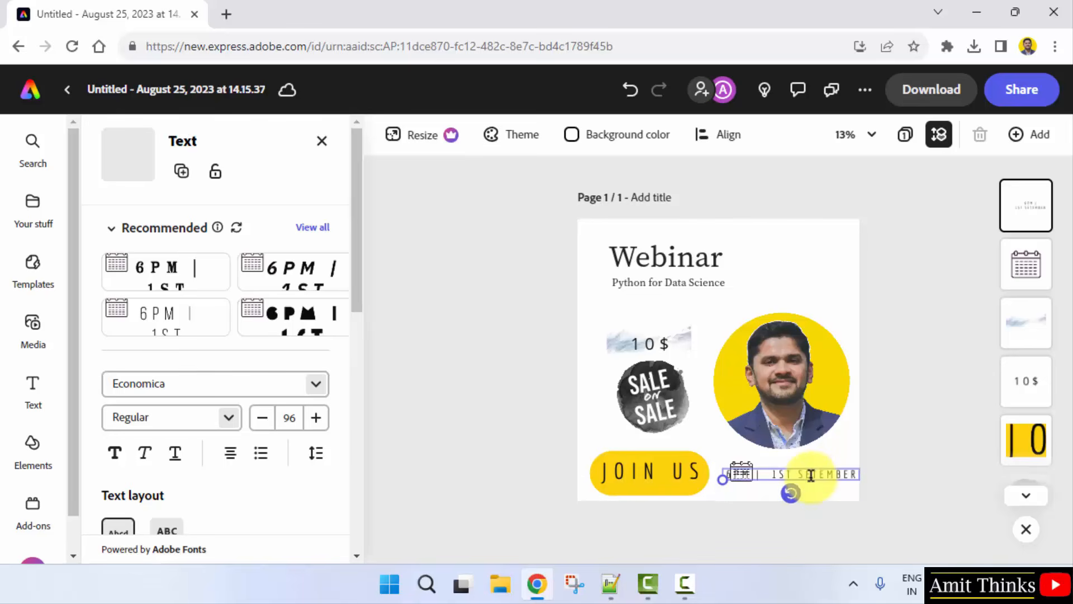
{"action": "key", "text": "BackSpace"}
{"action": "key", "text": "BackSpace"}
{"action": "key", "text": "BackSpace"}
{"action": "key", "text": "BackSpace"}
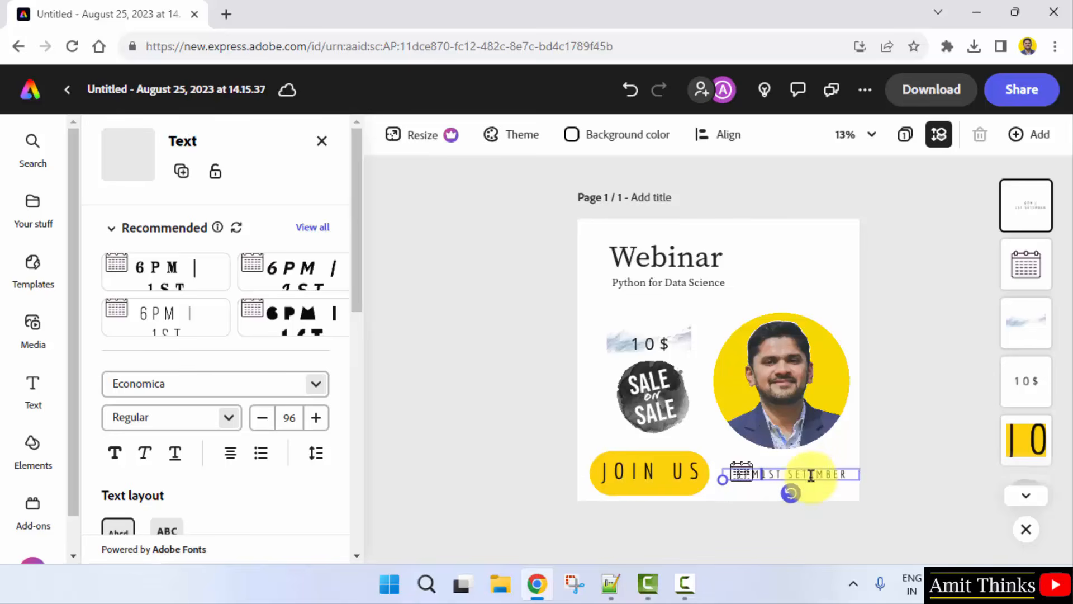
{"action": "key", "text": "Return"}
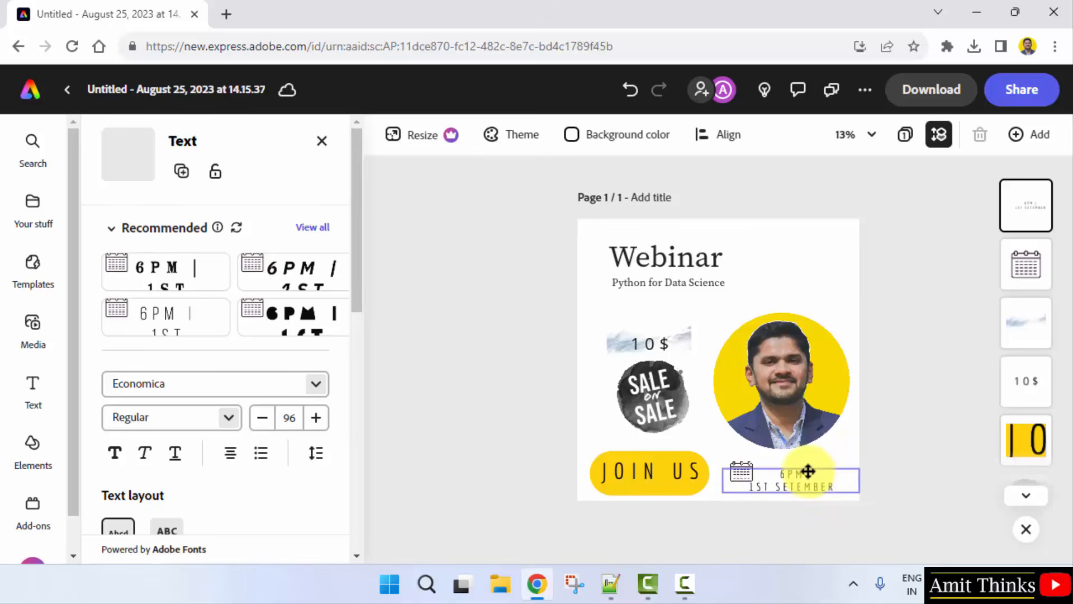
{"action": "left_click_drag", "start_coordinate": [810, 470], "coordinate": [829, 462]}
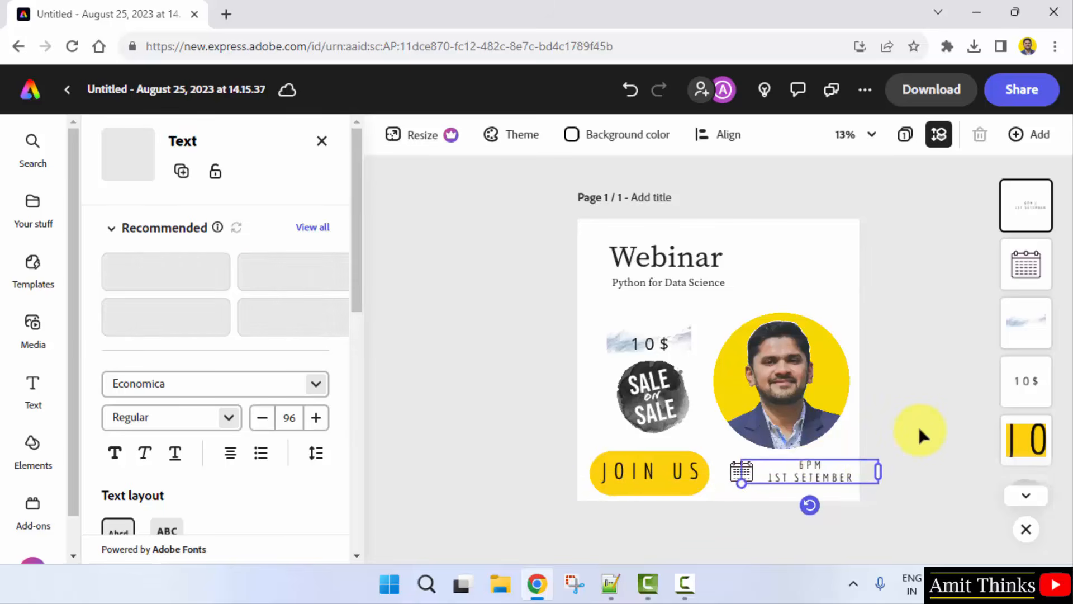
- Apply the bold Hack recommended text style to the date text
{"action": "double_click", "coordinate": [803, 476]}
{"action": "triple_click", "coordinate": [803, 476]}
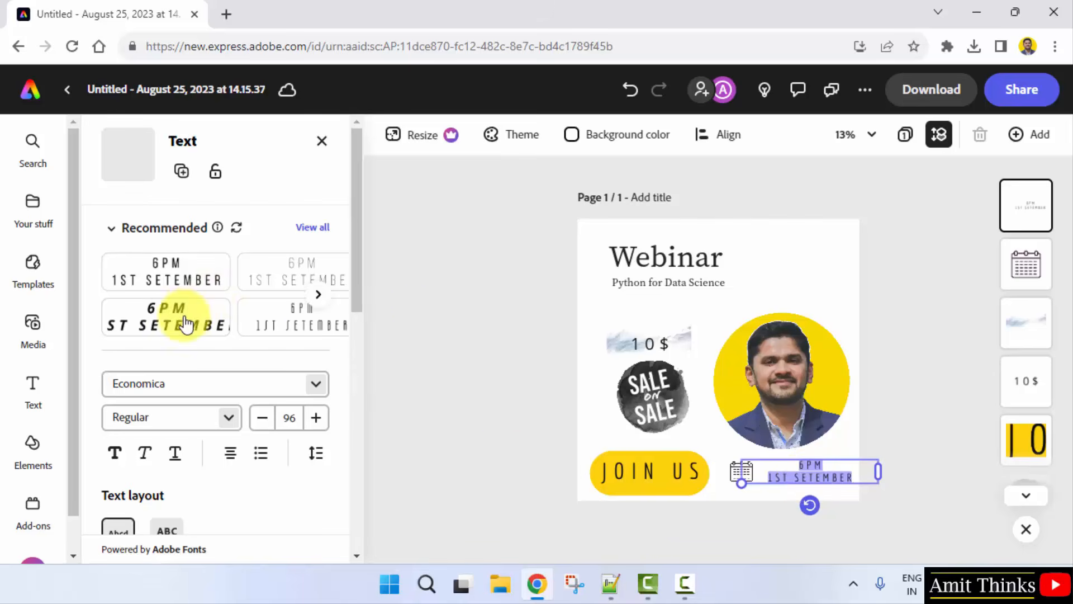
{"action": "left_click", "coordinate": [323, 296]}
{"action": "left_click", "coordinate": [319, 295]}
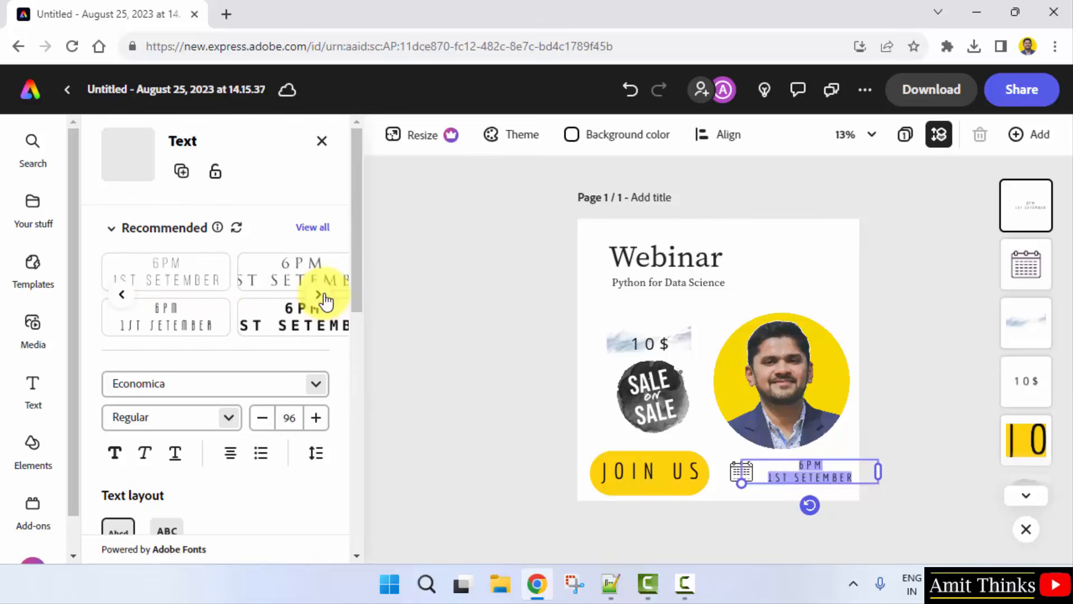
{"action": "left_click", "coordinate": [288, 325]}
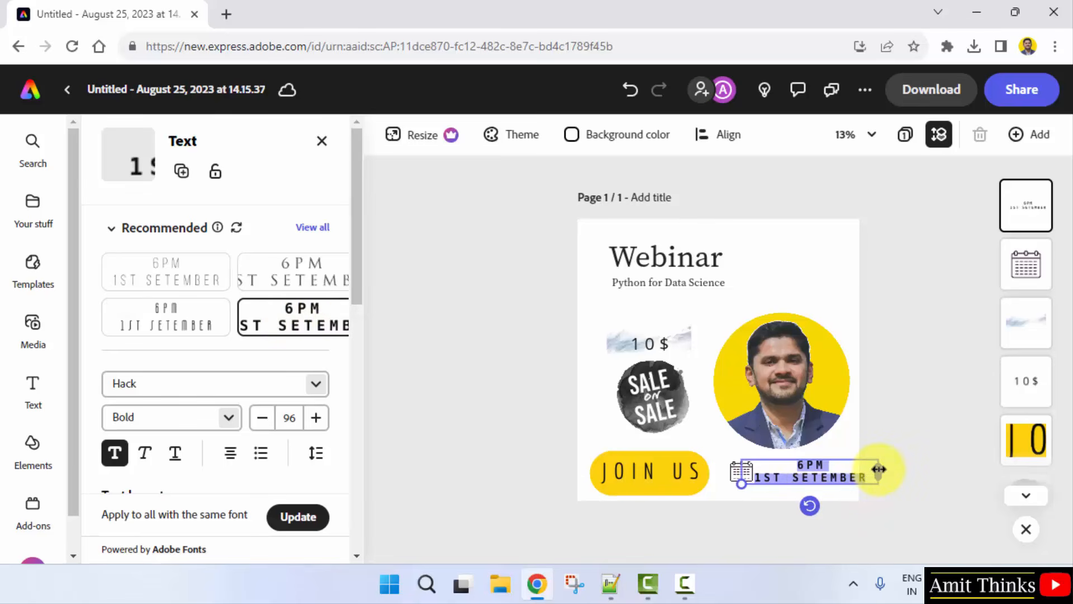
- Set the date text to size 72 and nudge it beside the calendar icon
{"action": "left_click", "coordinate": [290, 417]}
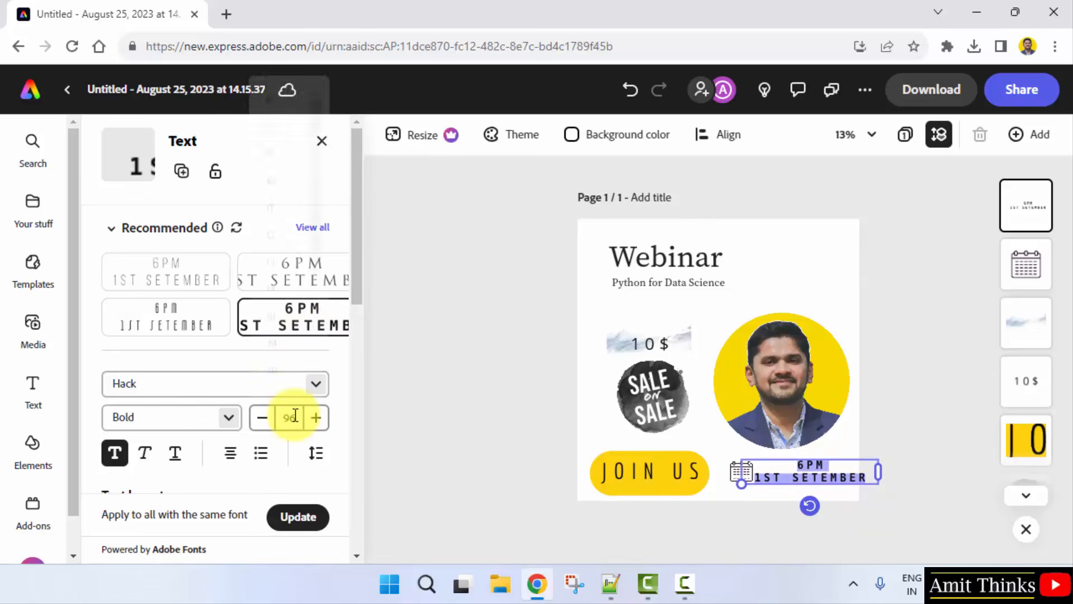
{"action": "scroll", "coordinate": [311, 371], "scroll_direction": "down", "scroll_amount": 5}
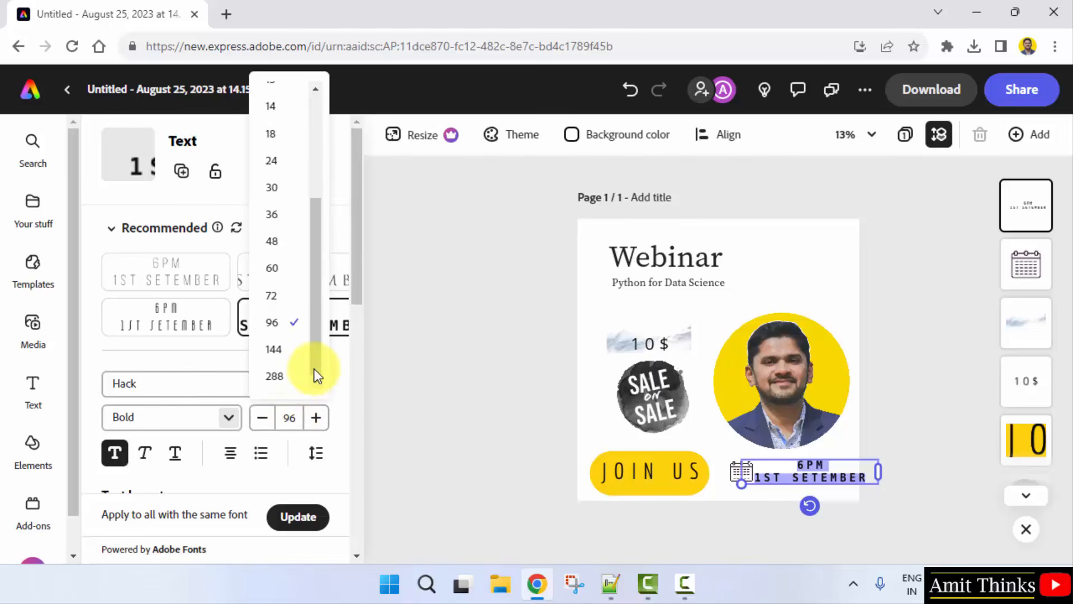
{"action": "left_click", "coordinate": [289, 300]}
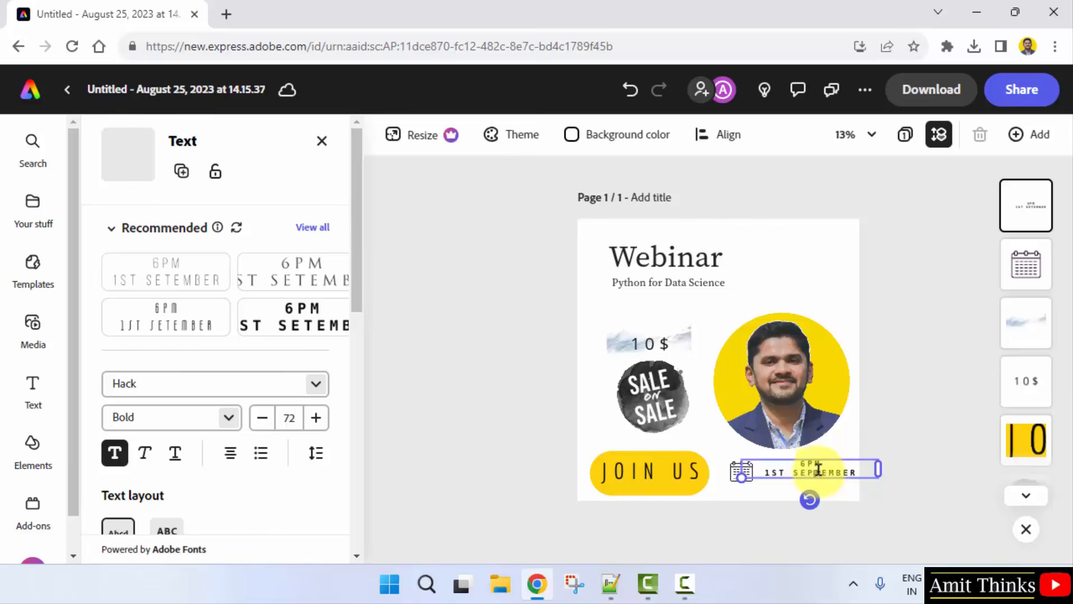
{"action": "left_click_drag", "start_coordinate": [801, 462], "coordinate": [796, 467]}
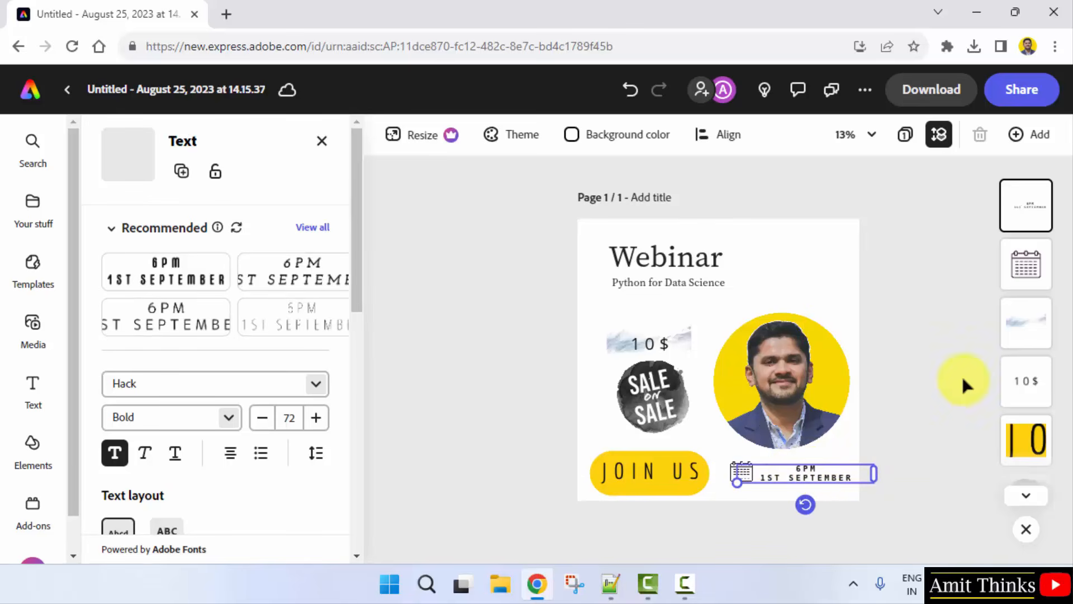
{"action": "left_click", "coordinate": [934, 380]}
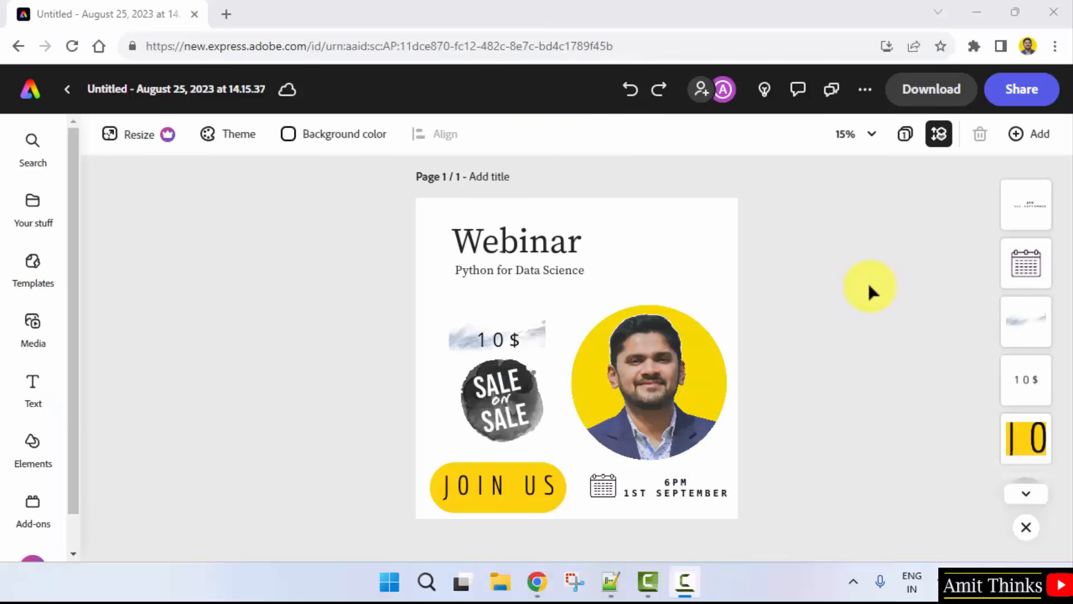
- Search Elements for 'icon' and drop the monitor-with-megaphone icon onto the flyer
{"action": "left_click", "coordinate": [868, 287]}
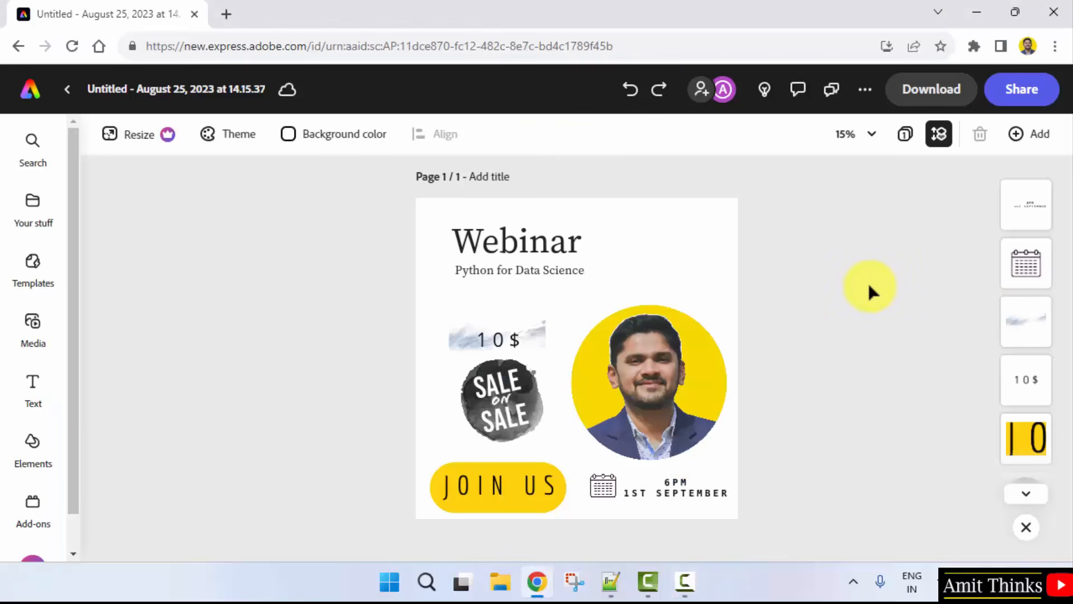
{"action": "left_click", "coordinate": [19, 462]}
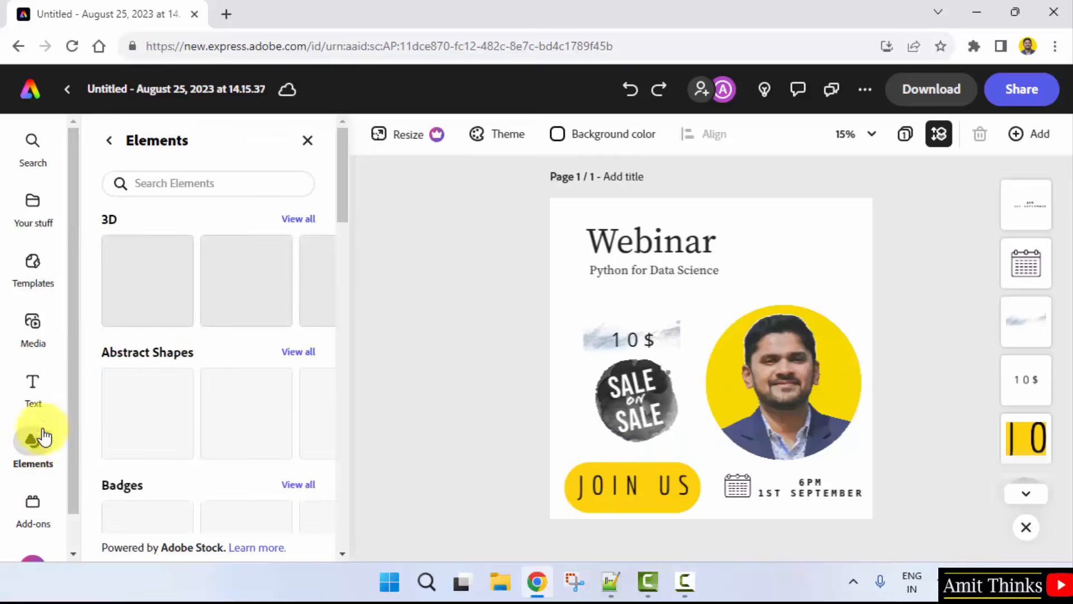
{"action": "left_click", "coordinate": [223, 179]}
{"action": "type", "text": "ic"}
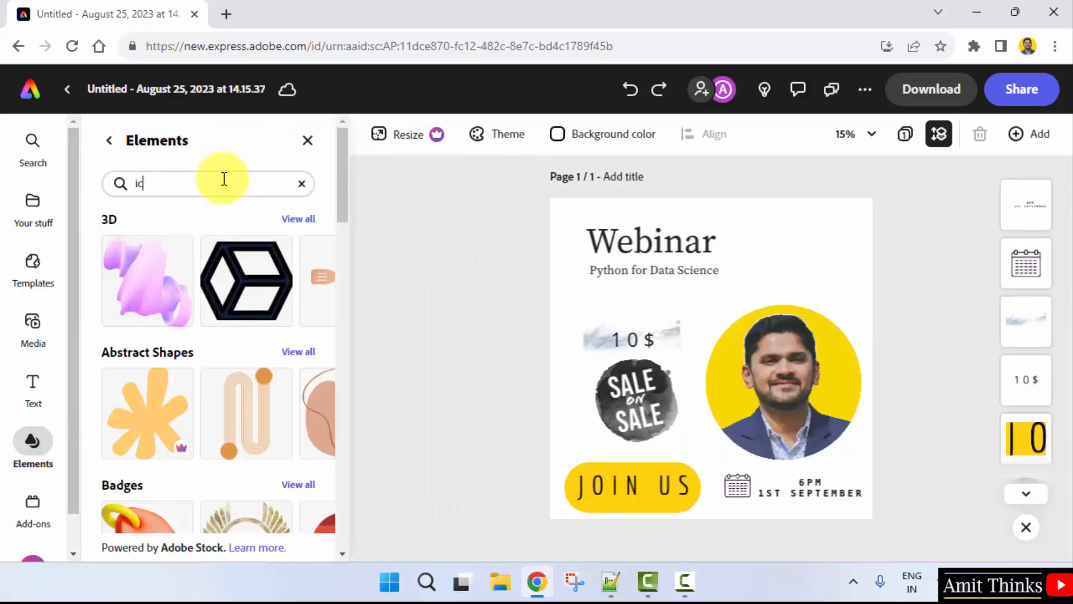
{"action": "type", "text": "on"}
{"action": "key", "text": "Return"}
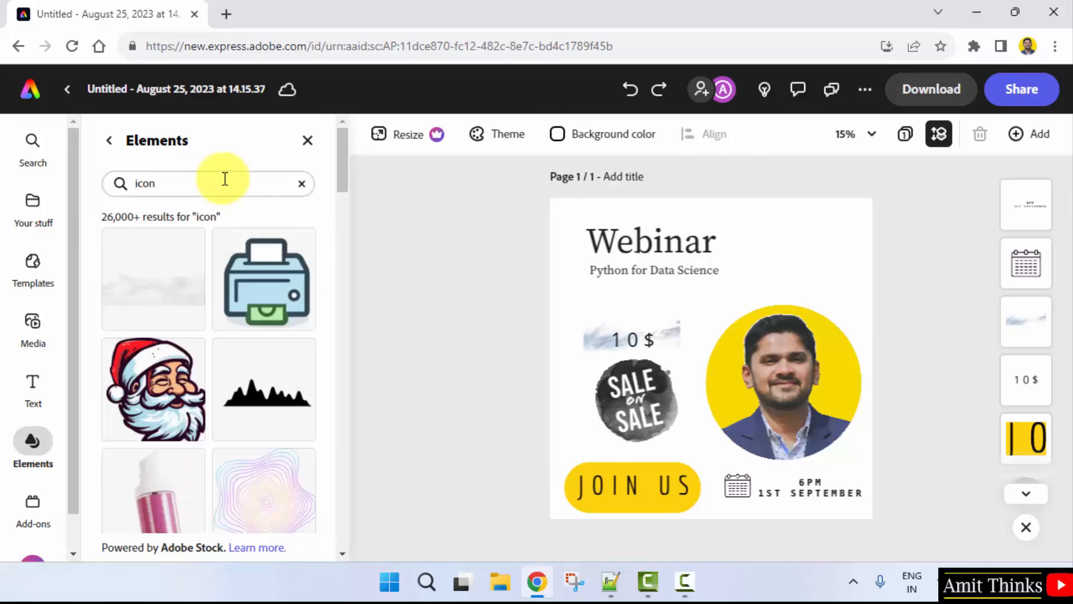
{"action": "left_click_drag", "start_coordinate": [341, 169], "coordinate": [341, 545]}
{"action": "scroll", "coordinate": [335, 551], "scroll_direction": "down", "scroll_amount": 6}
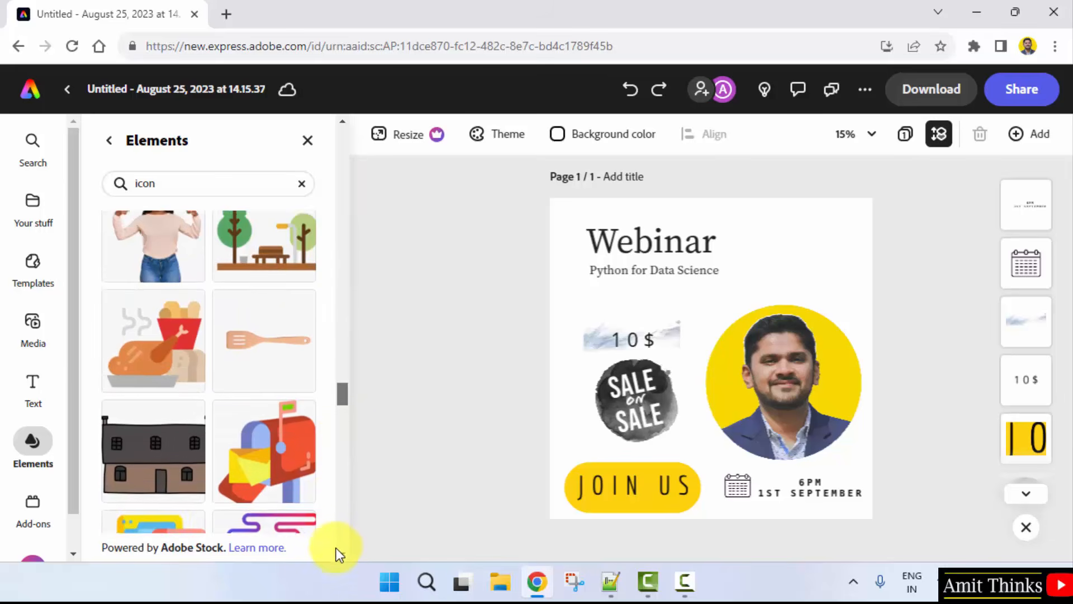
{"action": "scroll", "coordinate": [338, 328], "scroll_direction": "up", "scroll_amount": 15}
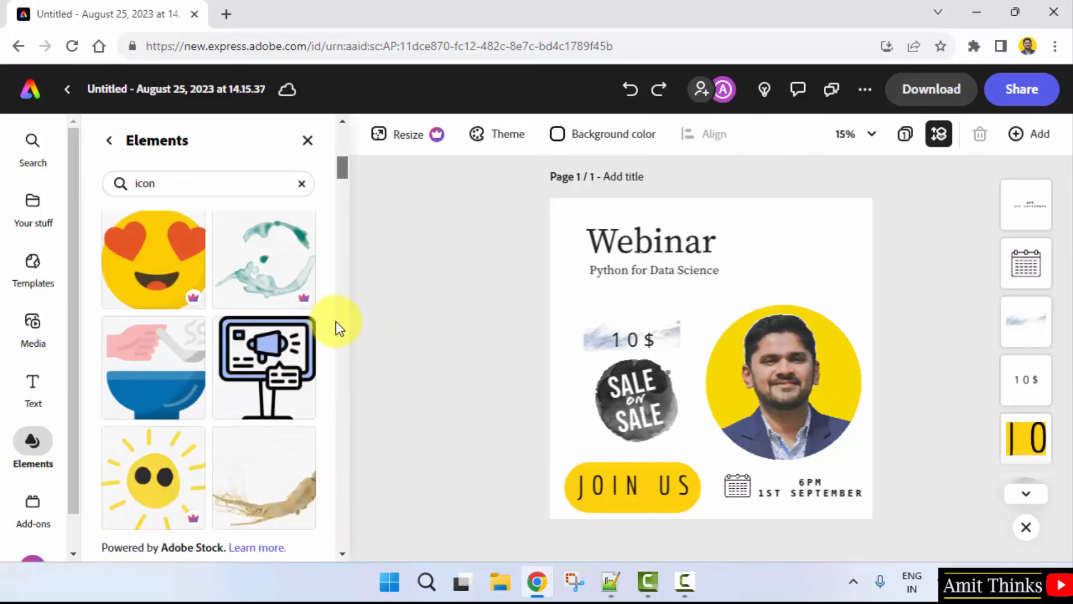
{"action": "mouse_move", "coordinate": [274, 363]}
{"action": "left_mouse_down"}
{"action": "mouse_move", "coordinate": [707, 360]}
{"action": "mouse_move", "coordinate": [787, 402]}
{"action": "mouse_move", "coordinate": [704, 364]}
{"action": "mouse_move", "coordinate": [729, 364]}
{"action": "mouse_move", "coordinate": [703, 358]}
{"action": "mouse_move", "coordinate": [703, 330]}
{"action": "mouse_move", "coordinate": [601, 331]}
{"action": "left_mouse_up"}
- Tuck the monitor icon just left of the 10 $ price on its streak
{"action": "left_click", "coordinate": [742, 294]}
{"action": "left_click", "coordinate": [640, 337]}
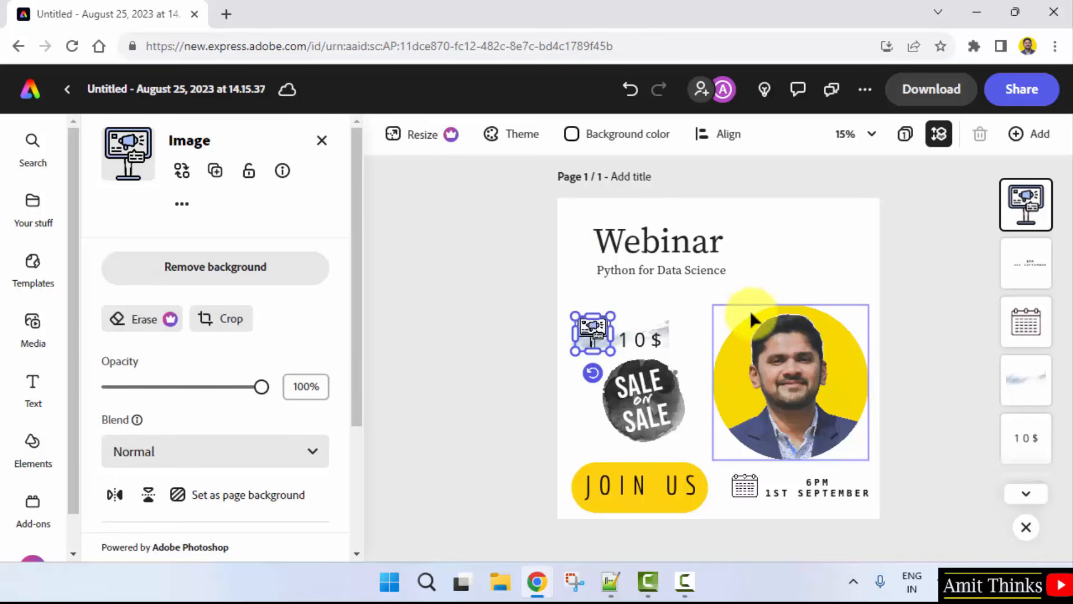
{"action": "left_click", "coordinate": [699, 301]}
{"action": "left_click", "coordinate": [597, 330]}
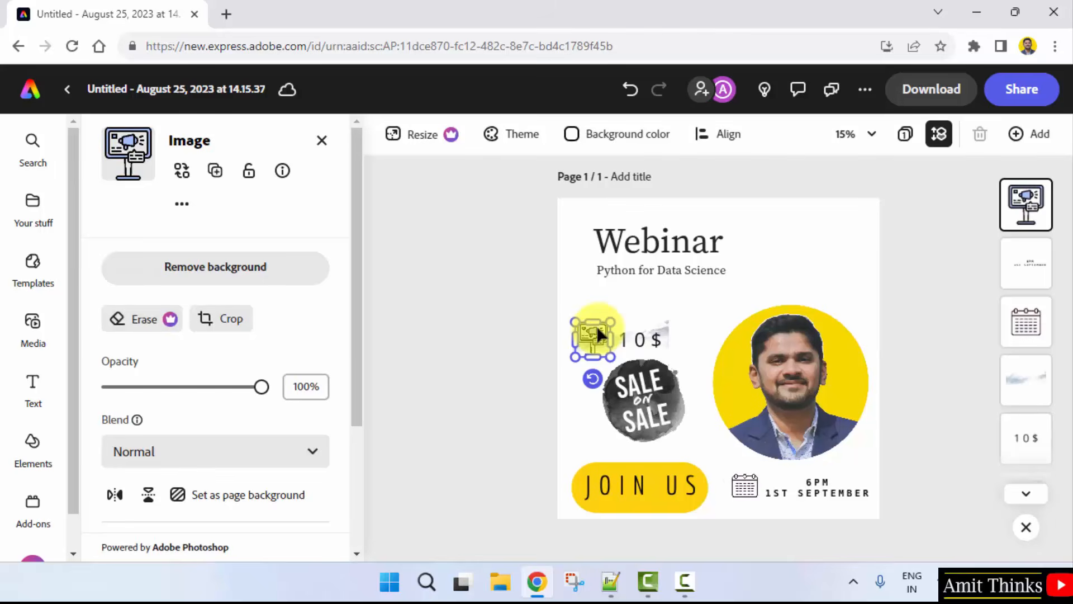
{"action": "left_click", "coordinate": [863, 278]}
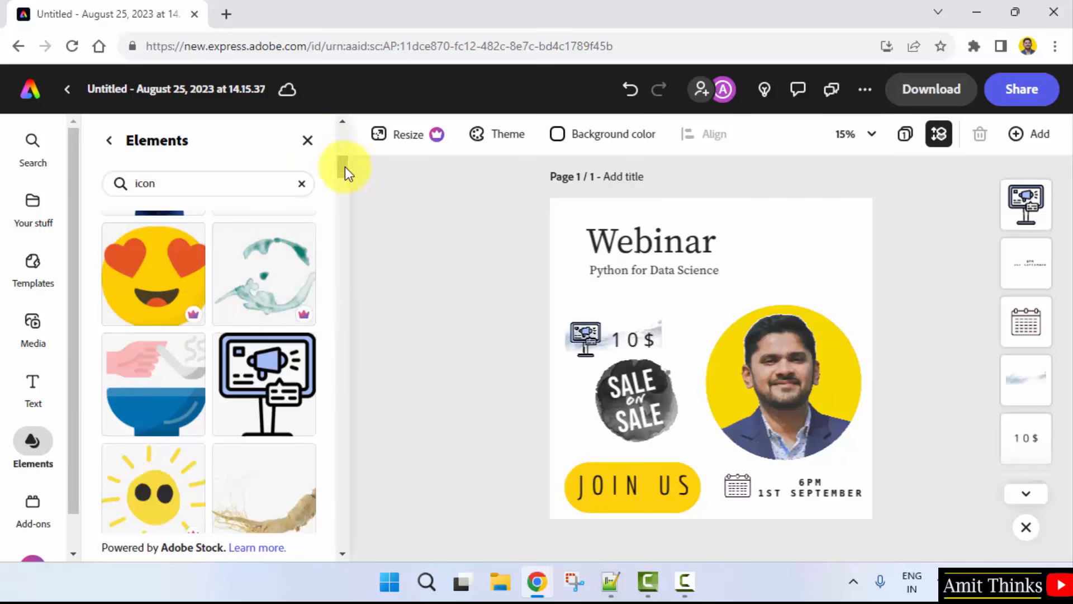
{"action": "left_click_drag", "start_coordinate": [344, 167], "coordinate": [324, 467]}
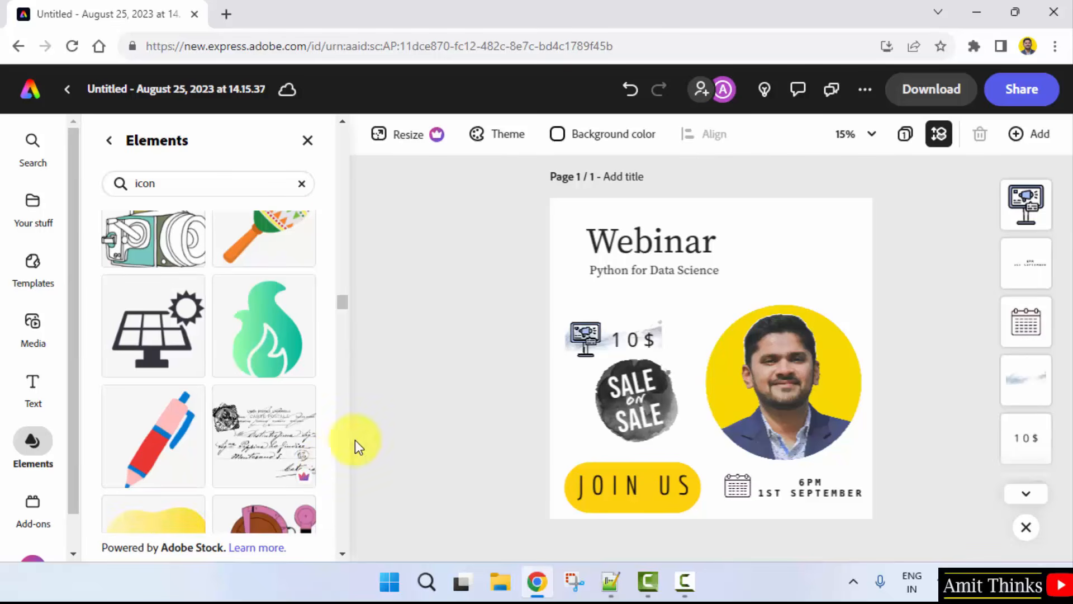
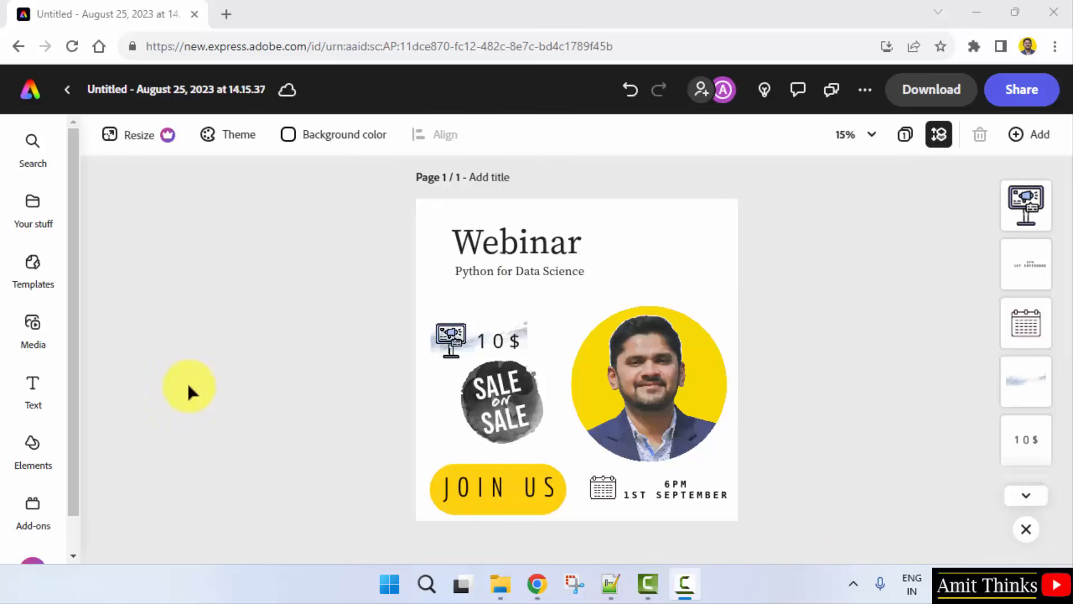
- Search the Elements library for 'circle' assets
{"action": "left_click", "coordinate": [32, 455]}
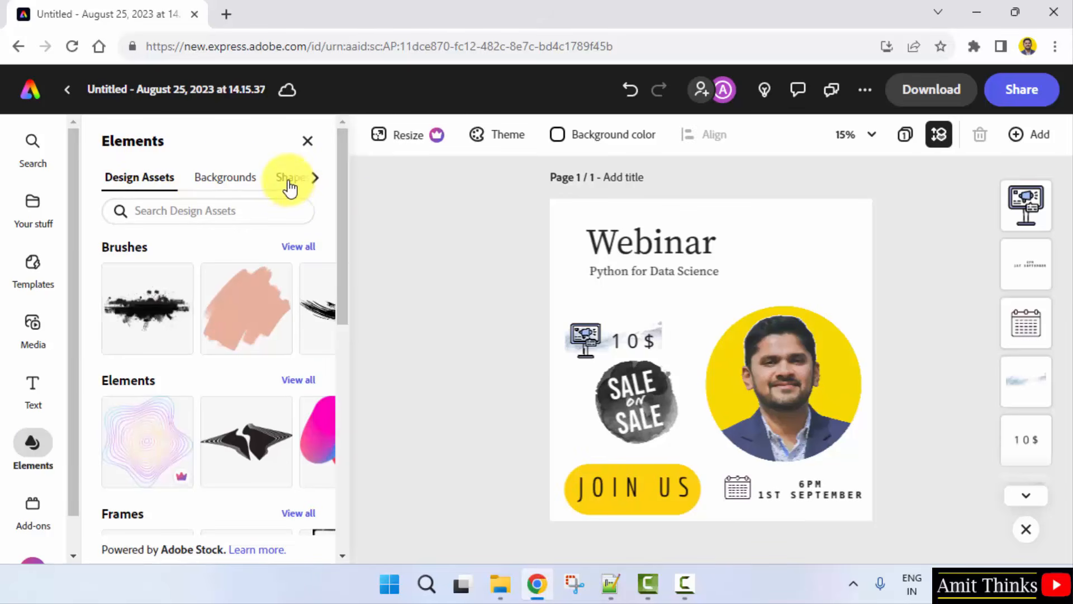
{"action": "left_click", "coordinate": [208, 208]}
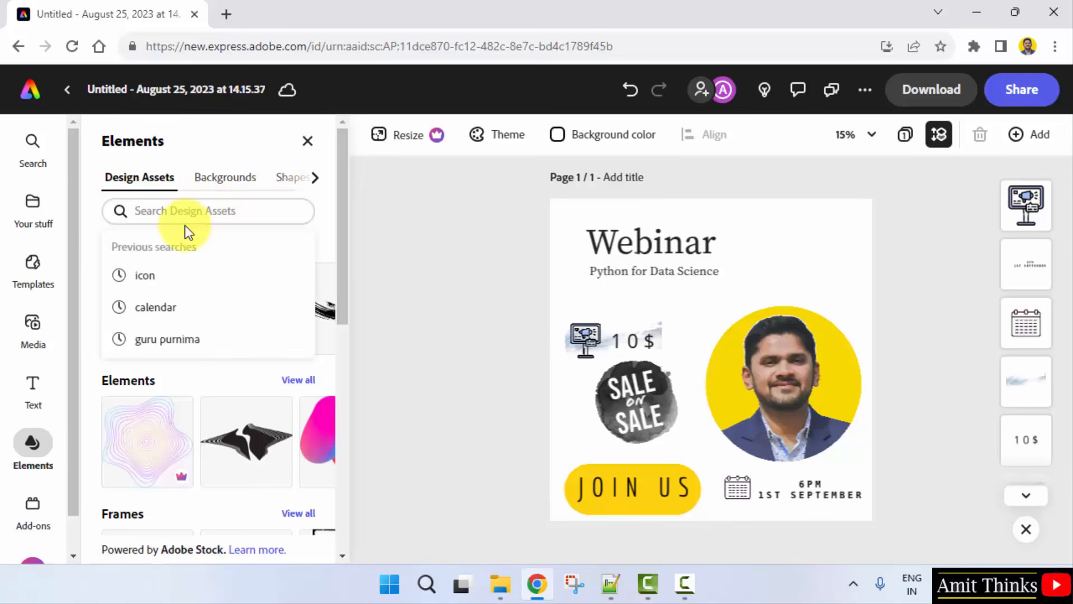
{"action": "type", "text": "circ"}
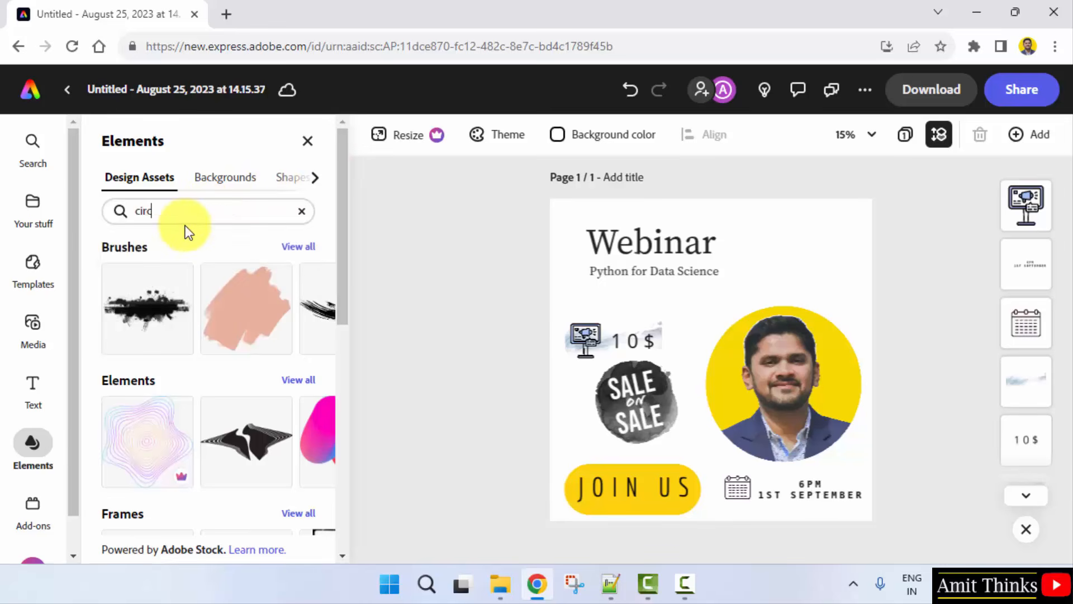
{"action": "type", "text": "le"}
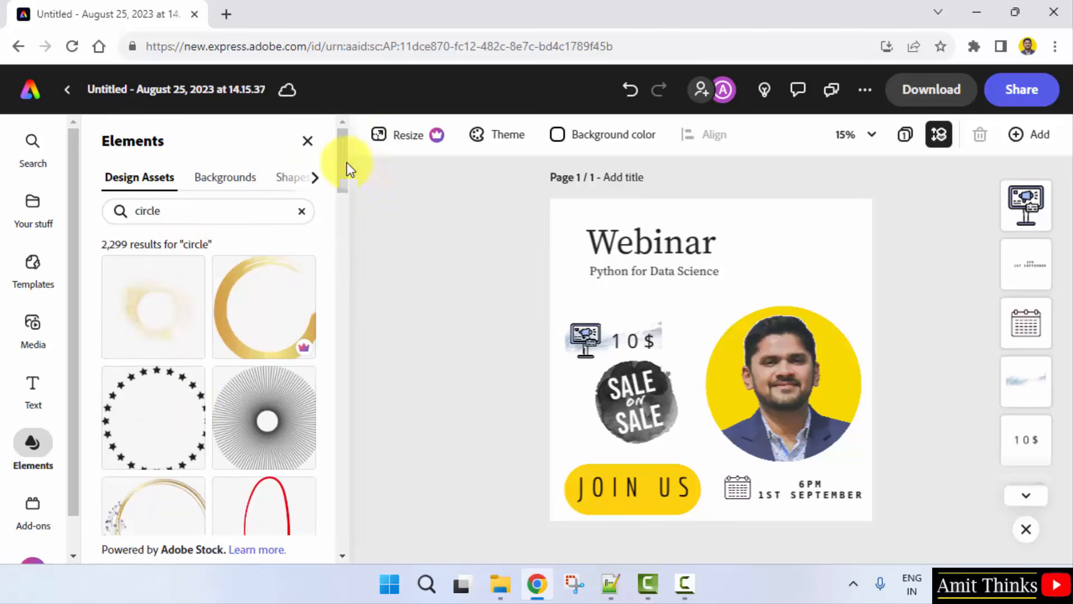
{"action": "left_click_drag", "start_coordinate": [334, 207], "coordinate": [334, 142]}
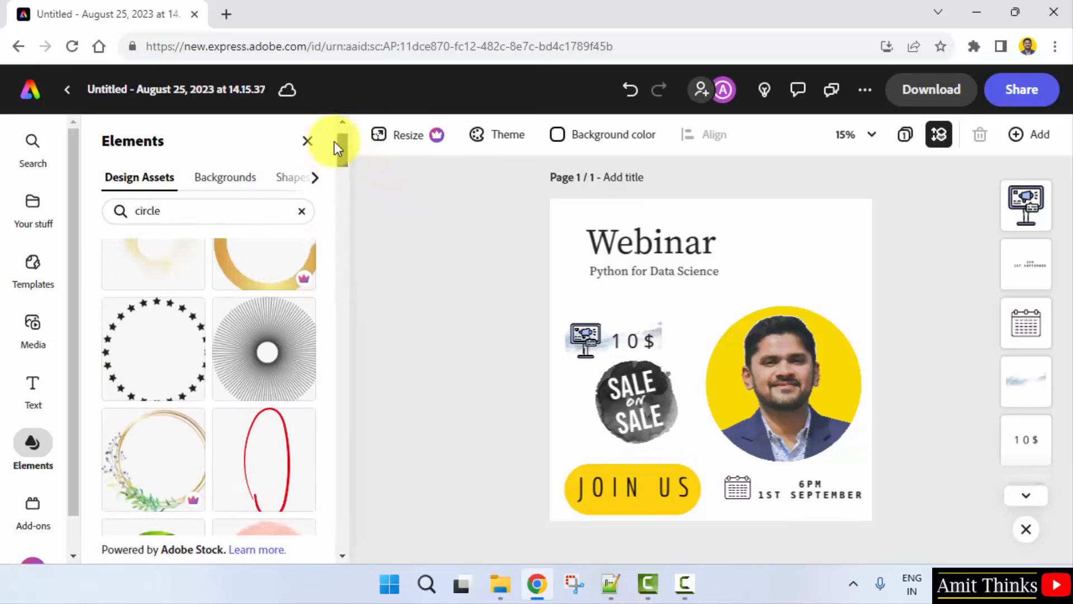
- Search for 'rectangle' instead, then clear the search and open the basic Shapes category
{"action": "double_click", "coordinate": [172, 202]}
{"action": "type", "text": "rectangle"}
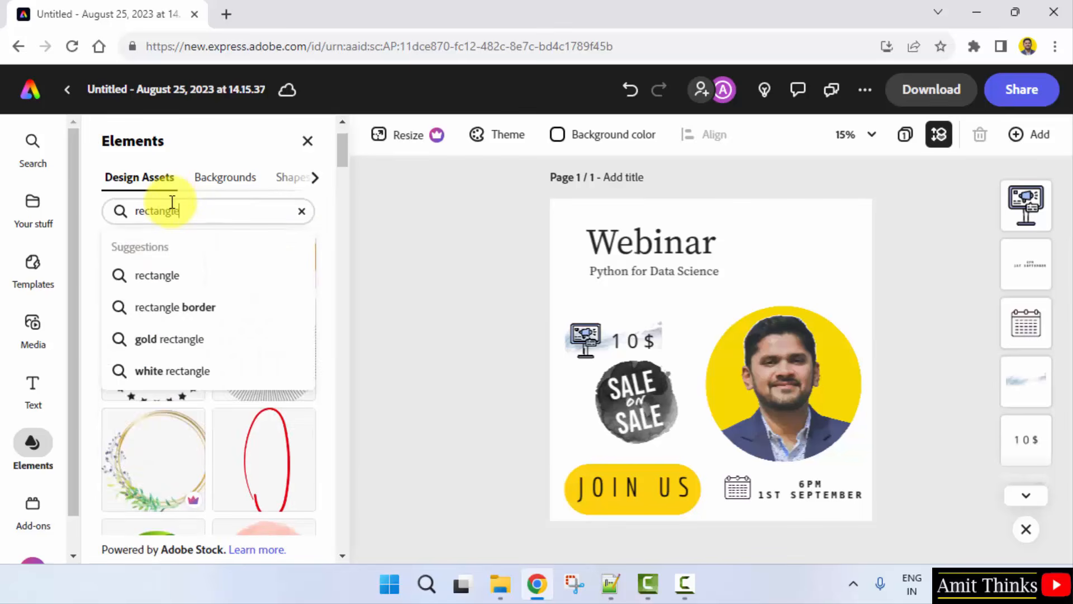
{"action": "key", "text": "Return"}
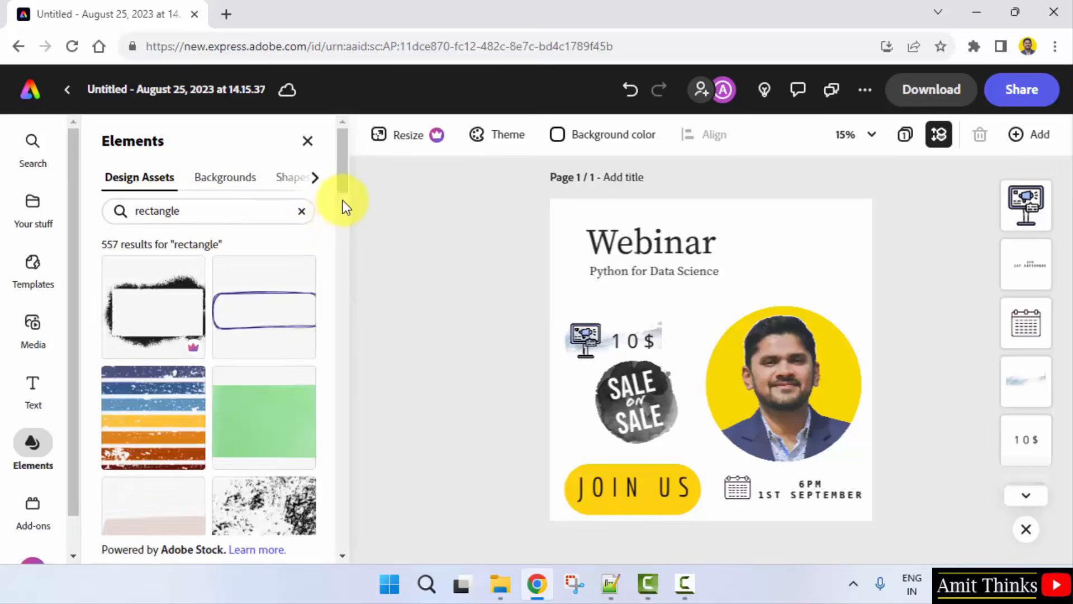
{"action": "mouse_move", "coordinate": [346, 170]}
{"action": "left_mouse_down"}
{"action": "mouse_move", "coordinate": [342, 335]}
{"action": "mouse_move", "coordinate": [343, 190]}
{"action": "left_mouse_up"}
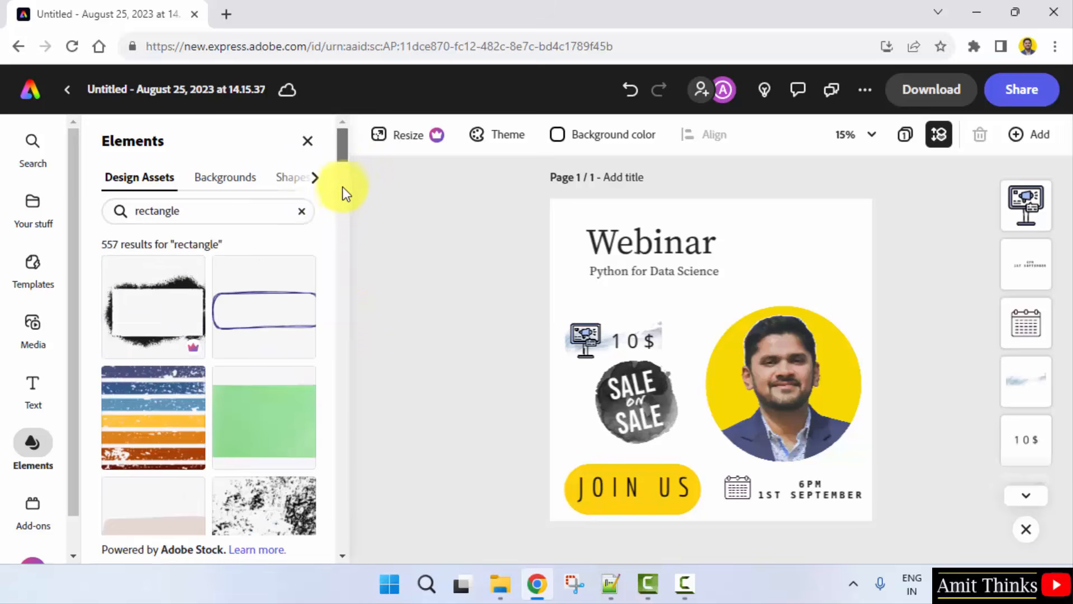
{"action": "left_click", "coordinate": [301, 215]}
{"action": "left_click", "coordinate": [286, 178]}
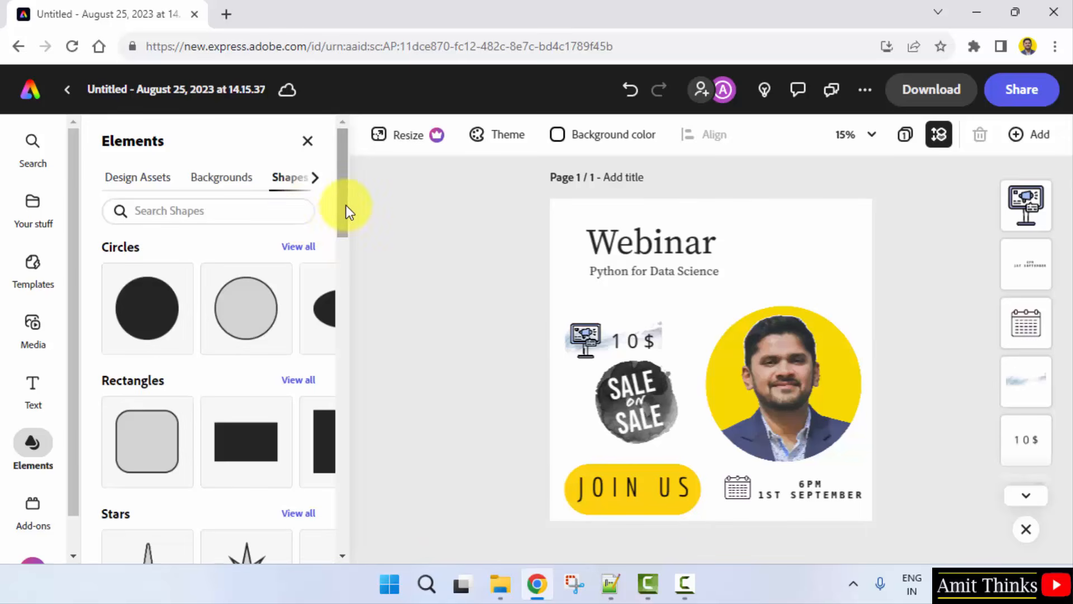
- View all 121 shapes under All Shapes and add the black speech bubble to the flyer
{"action": "left_click_drag", "start_coordinate": [343, 208], "coordinate": [334, 345]}
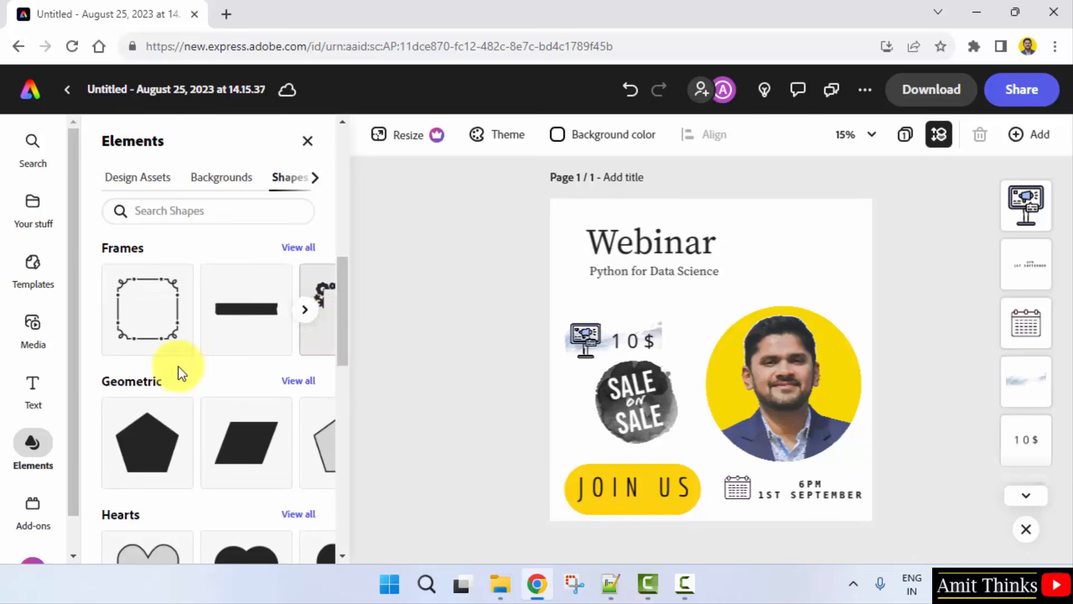
{"action": "left_click_drag", "start_coordinate": [340, 293], "coordinate": [346, 497]}
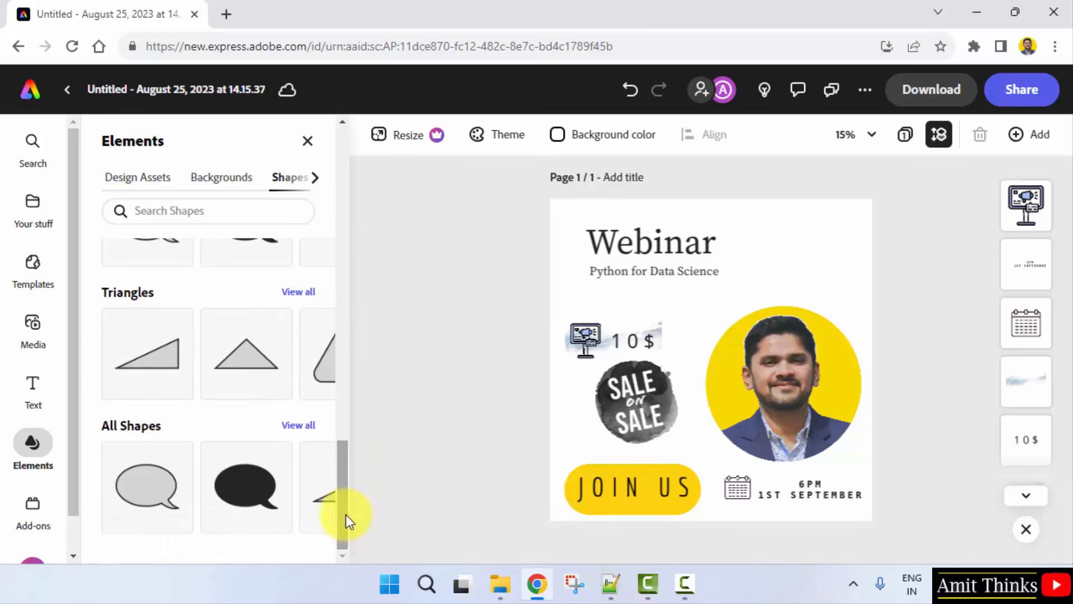
{"action": "left_click", "coordinate": [298, 425]}
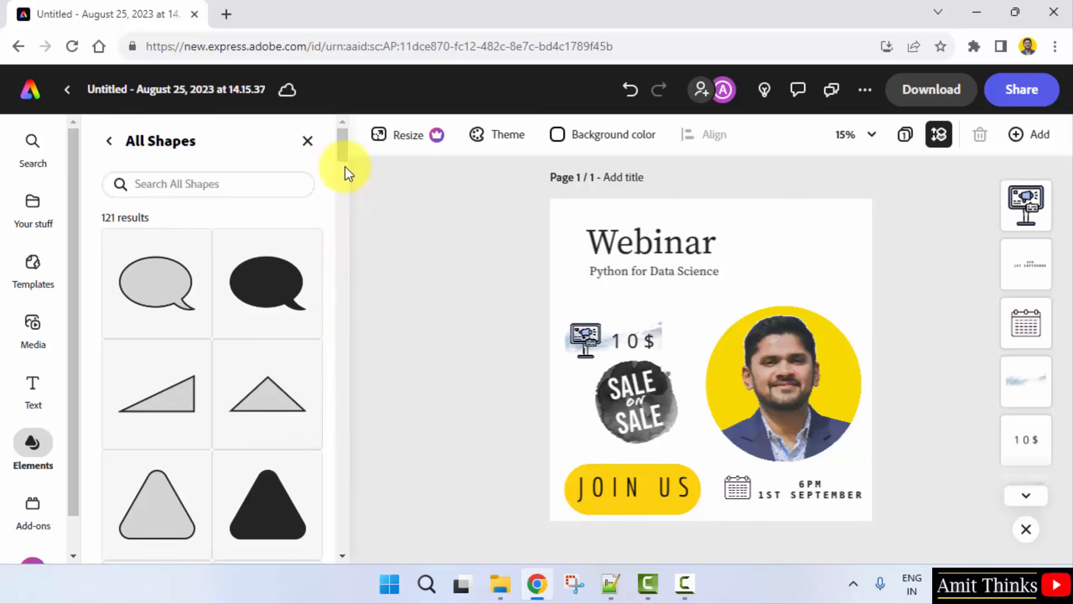
{"action": "left_click_drag", "start_coordinate": [341, 150], "coordinate": [340, 152]}
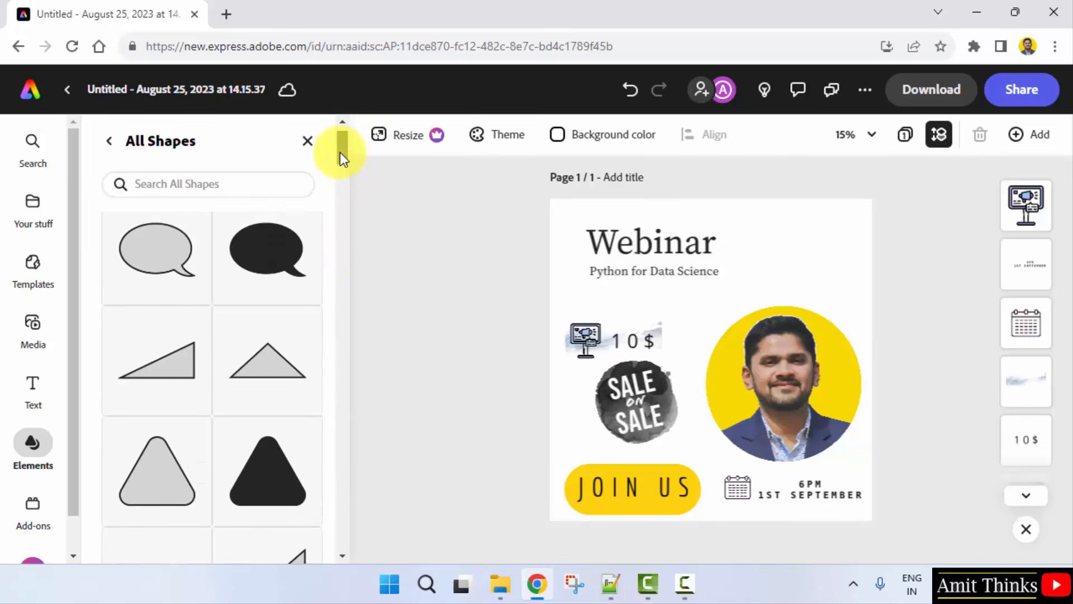
{"action": "left_click", "coordinate": [252, 264]}
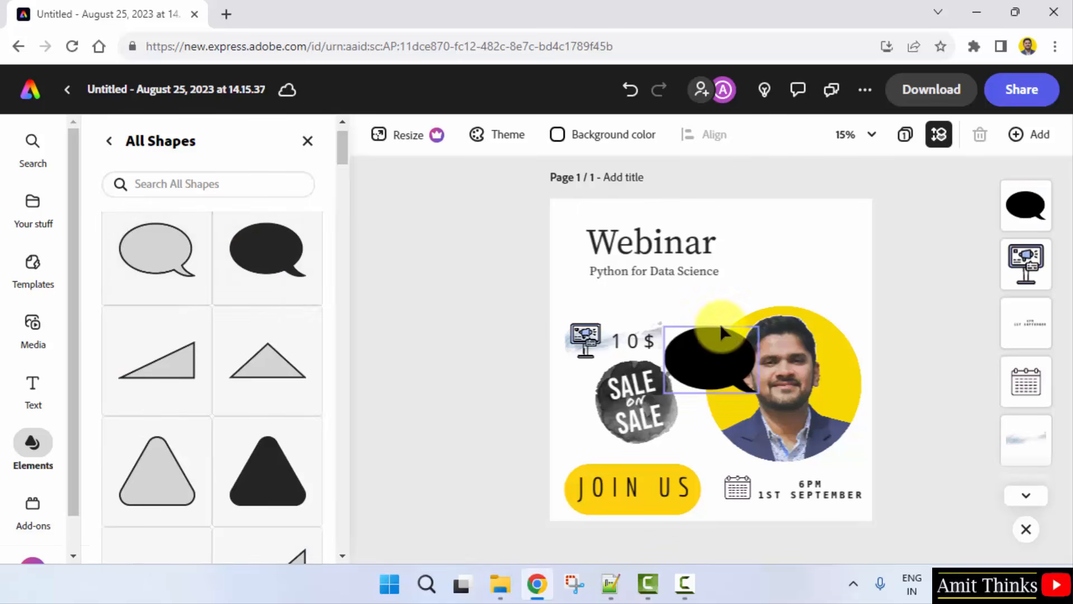
- Move the speech bubble to the top right, flip it horizontally and nudge it beside the Webinar title
{"action": "left_click_drag", "start_coordinate": [737, 351], "coordinate": [822, 259]}
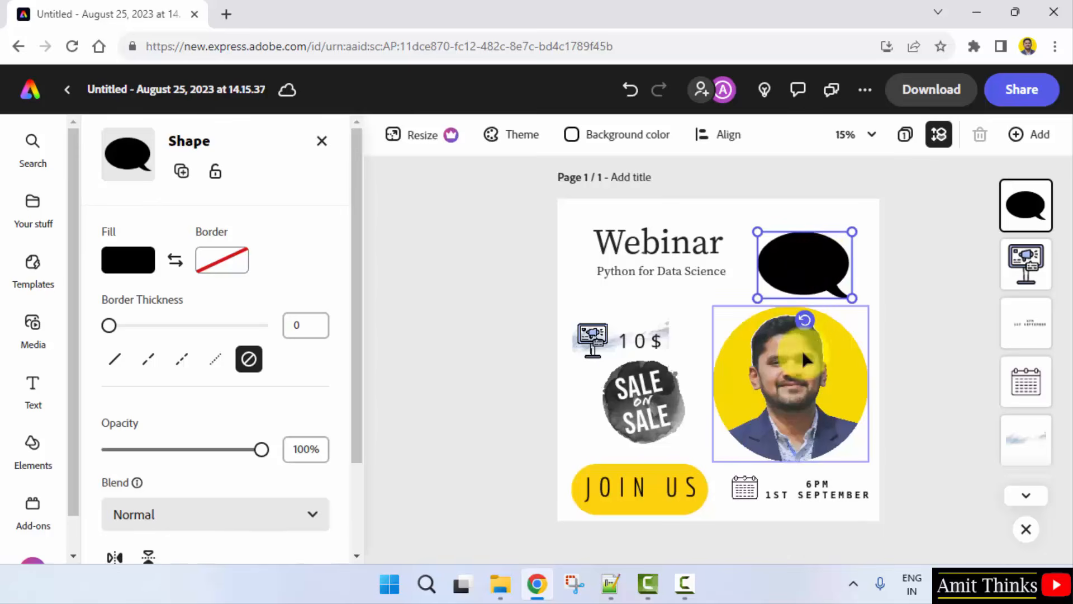
{"action": "left_click_drag", "start_coordinate": [805, 319], "coordinate": [810, 282]}
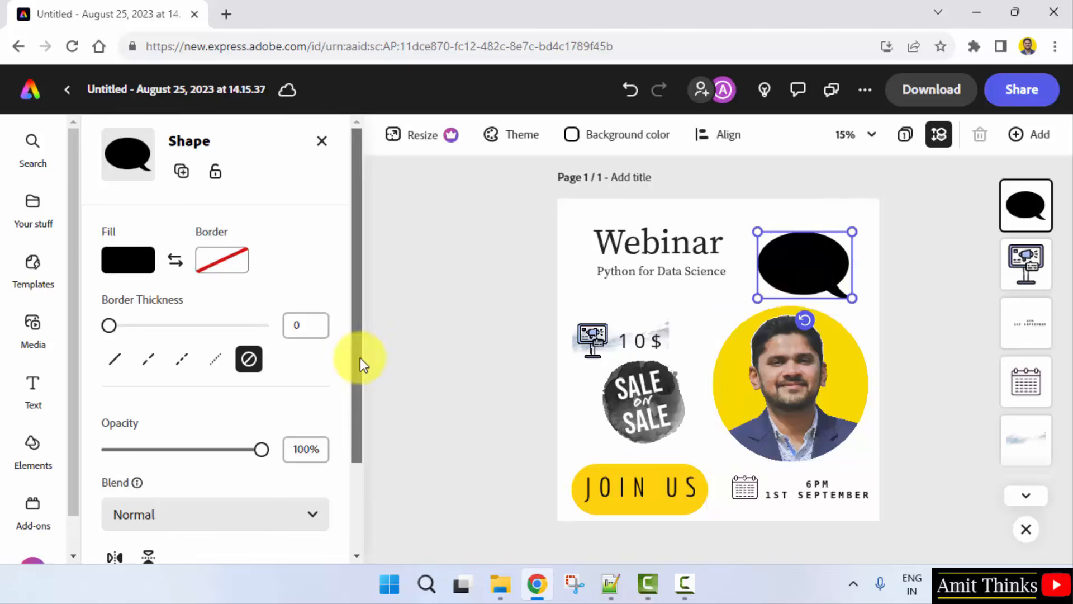
{"action": "left_click_drag", "start_coordinate": [360, 358], "coordinate": [350, 443]}
{"action": "left_click", "coordinate": [113, 447]}
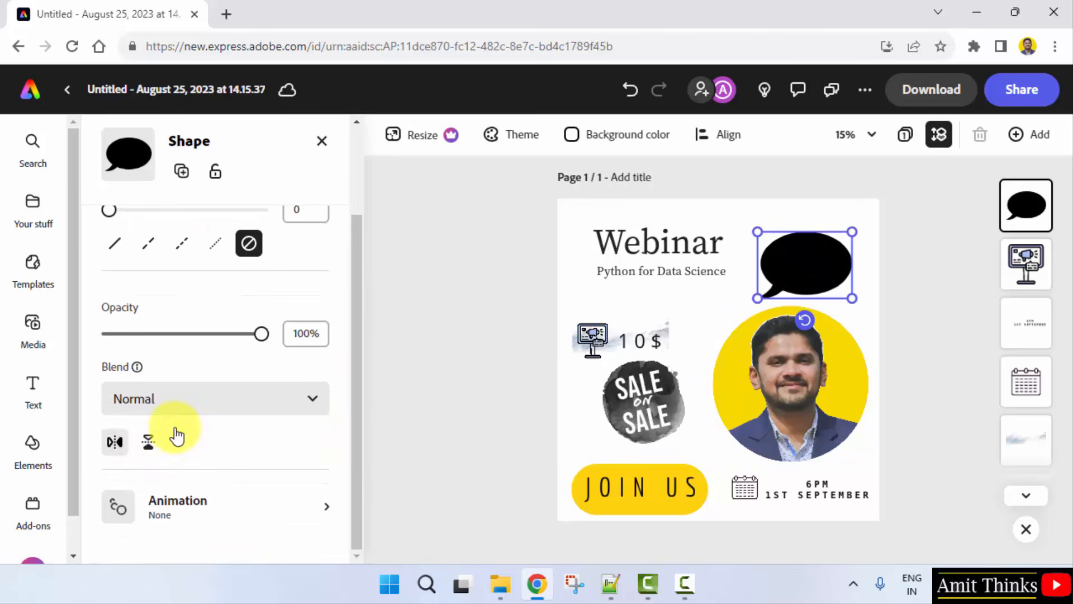
{"action": "left_click_drag", "start_coordinate": [806, 259], "coordinate": [830, 269]}
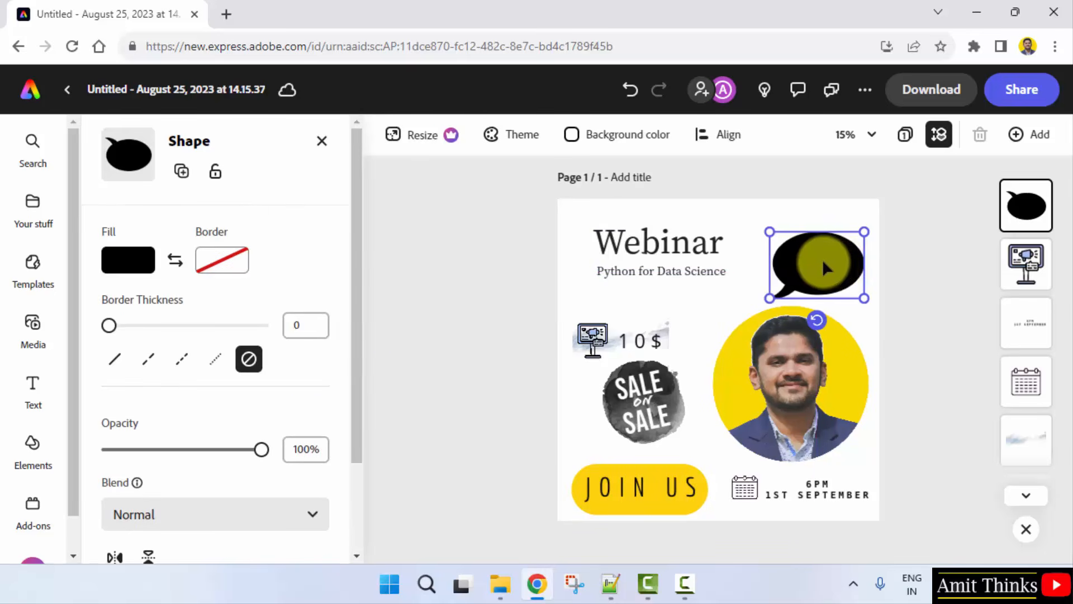
- Add a text box reading 'Wanna learn Python?' at font size 75
{"action": "left_click", "coordinate": [34, 389]}
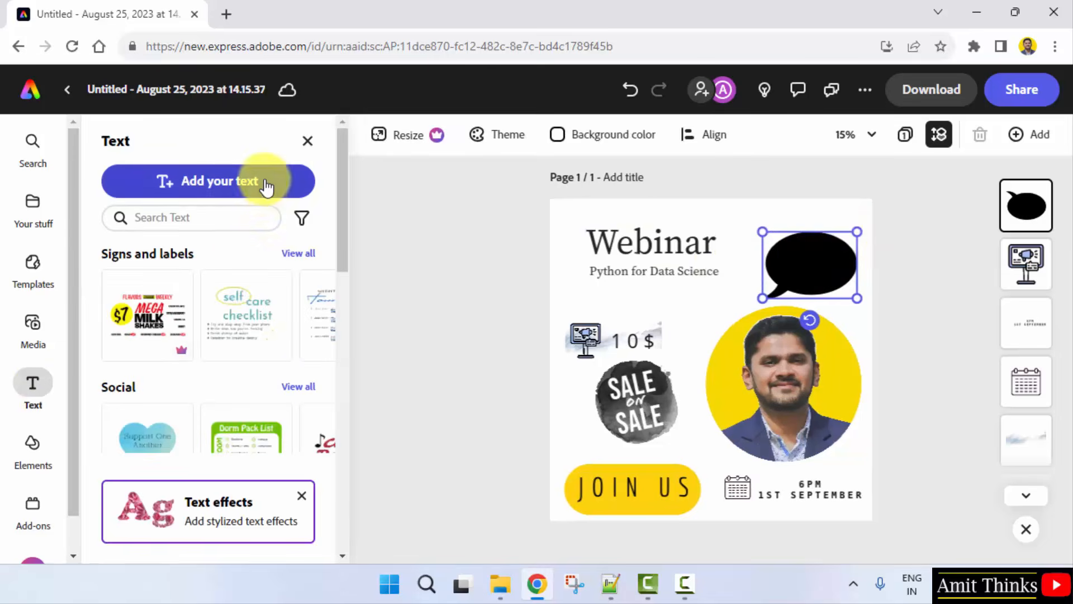
{"action": "left_click", "coordinate": [263, 183]}
{"action": "double_click", "coordinate": [705, 351]}
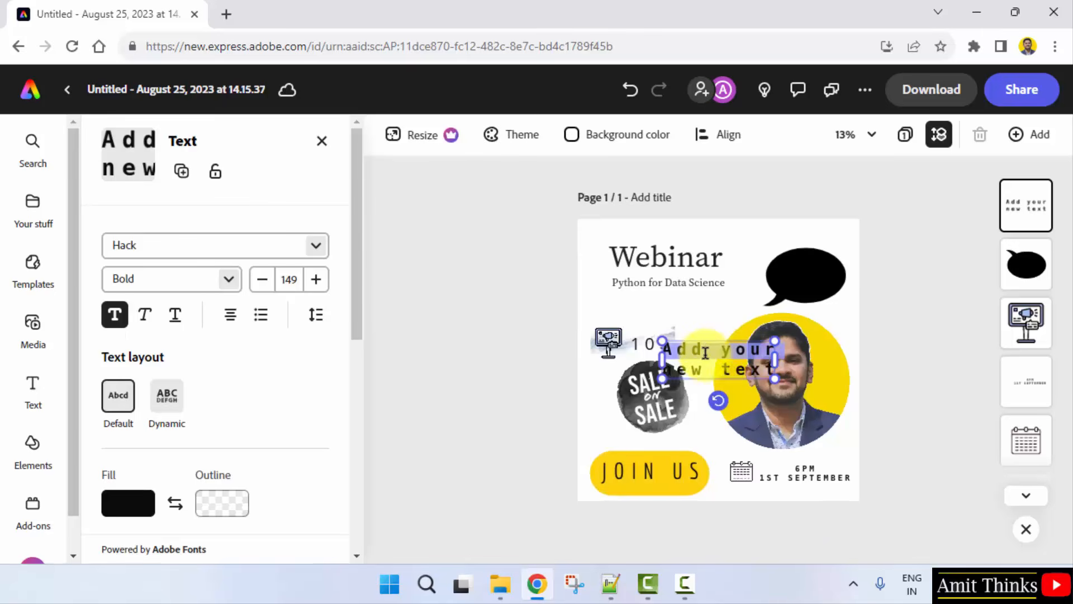
{"action": "type", "text": "W"}
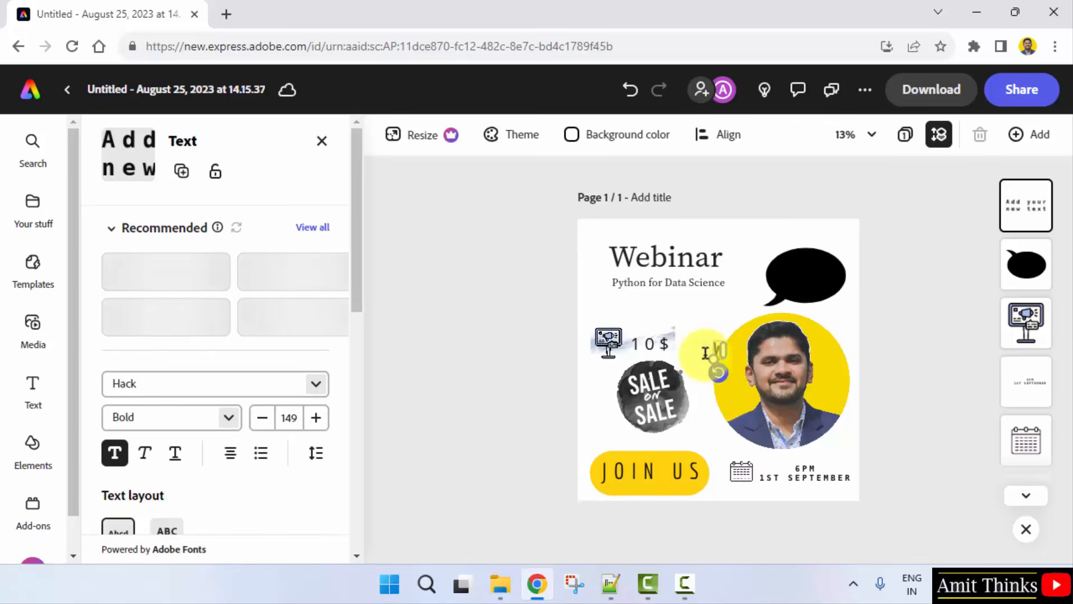
{"action": "type", "text": "anna lea"}
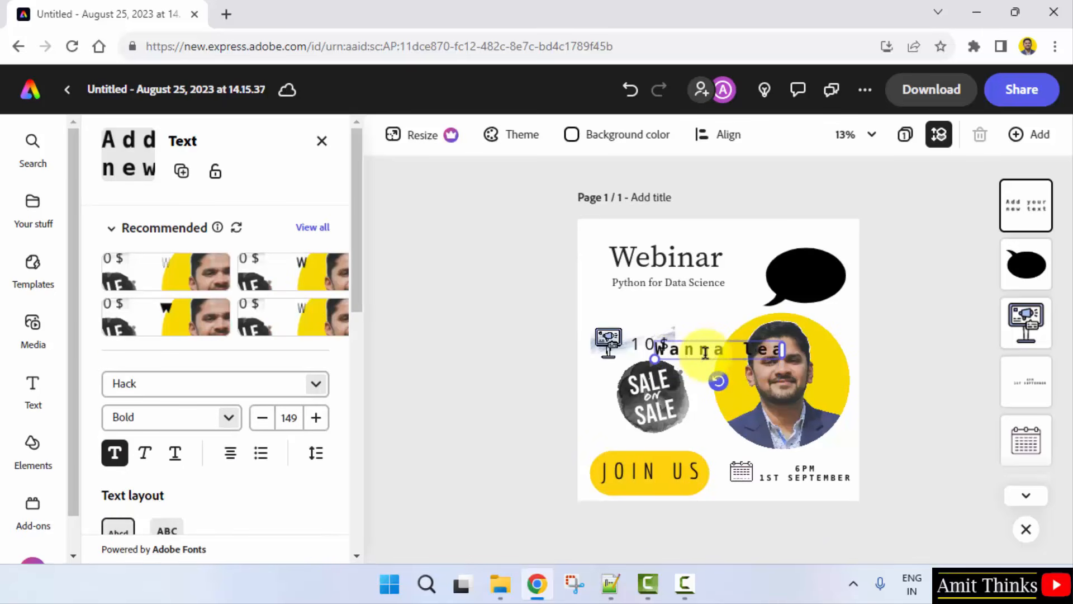
{"action": "type", "text": "rn Python"}
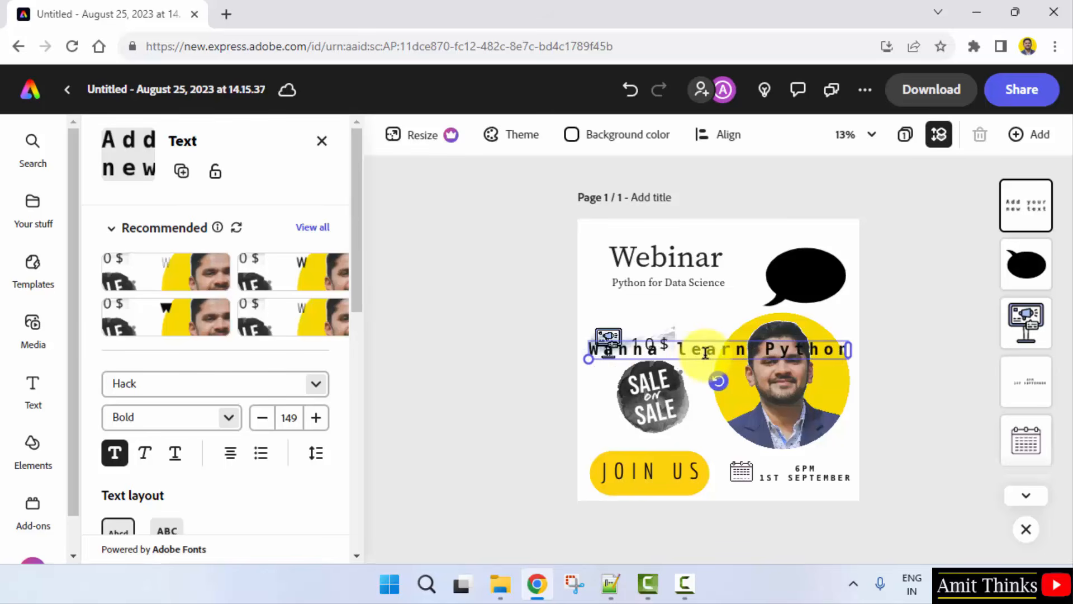
{"action": "type", "text": "?"}
{"action": "key", "text": "ctrl+a"}
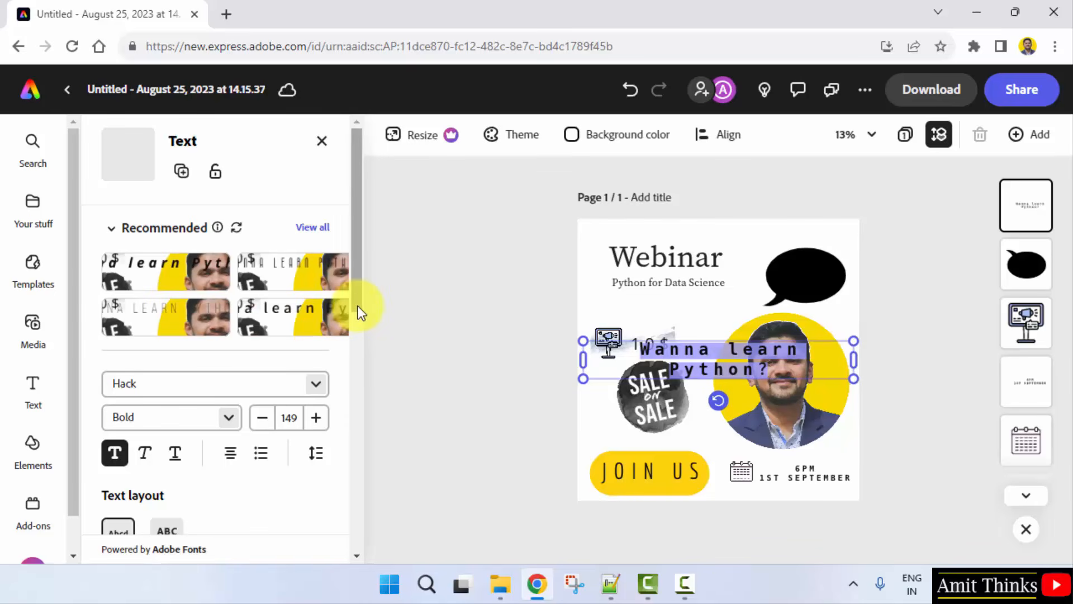
{"action": "left_click", "coordinate": [292, 417]}
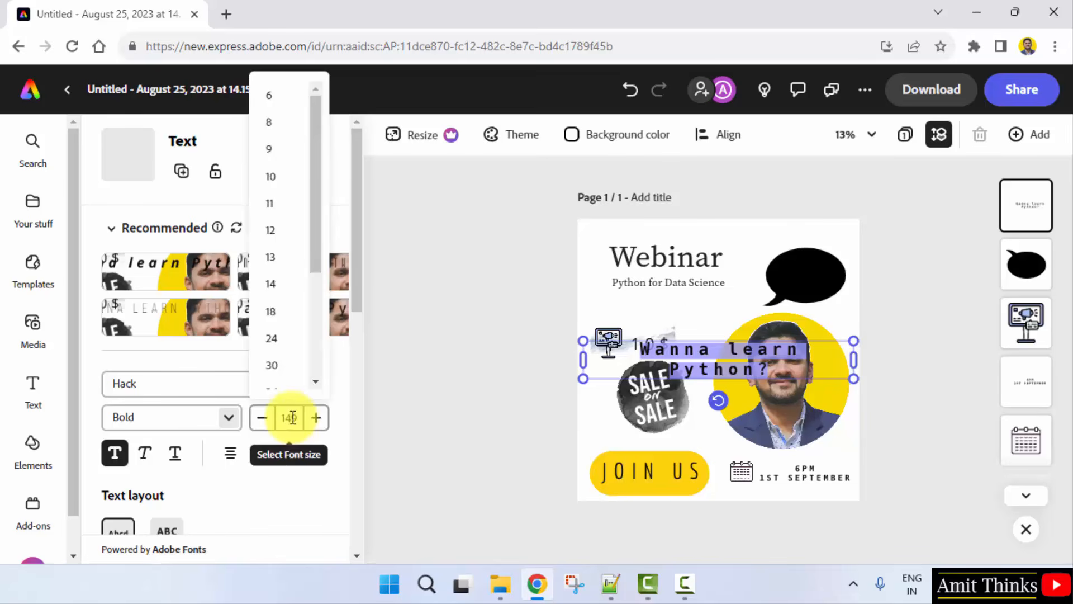
{"action": "double_click", "coordinate": [293, 417]}
{"action": "type", "text": "75"}
{"action": "key", "text": "Return"}
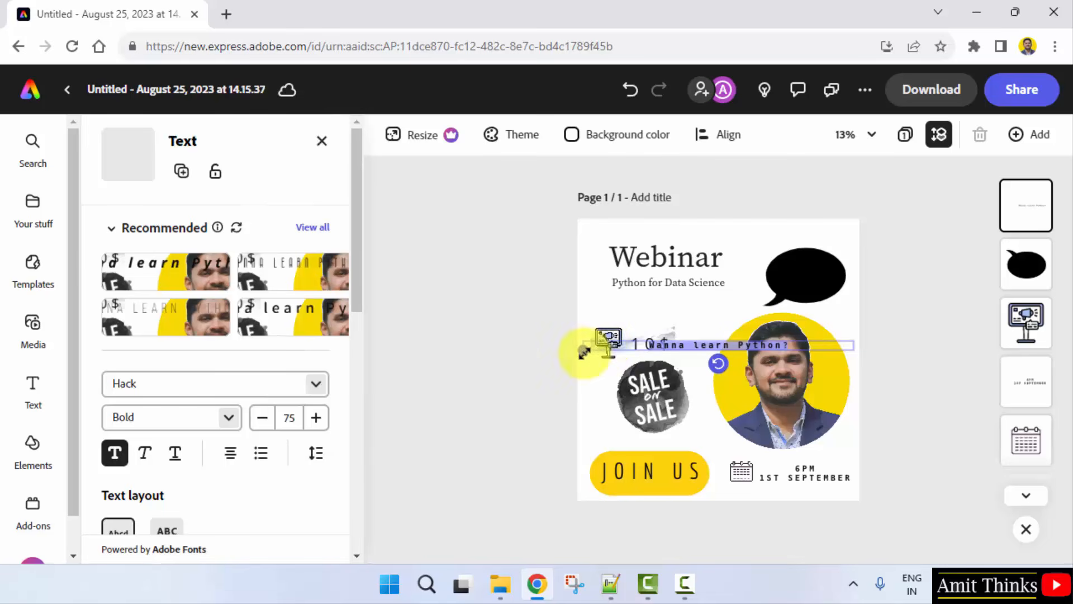
- Try several recommended fonts, settle on irohamaru, and move the text toward the speech bubble
{"action": "left_click_drag", "start_coordinate": [604, 343], "coordinate": [641, 392]}
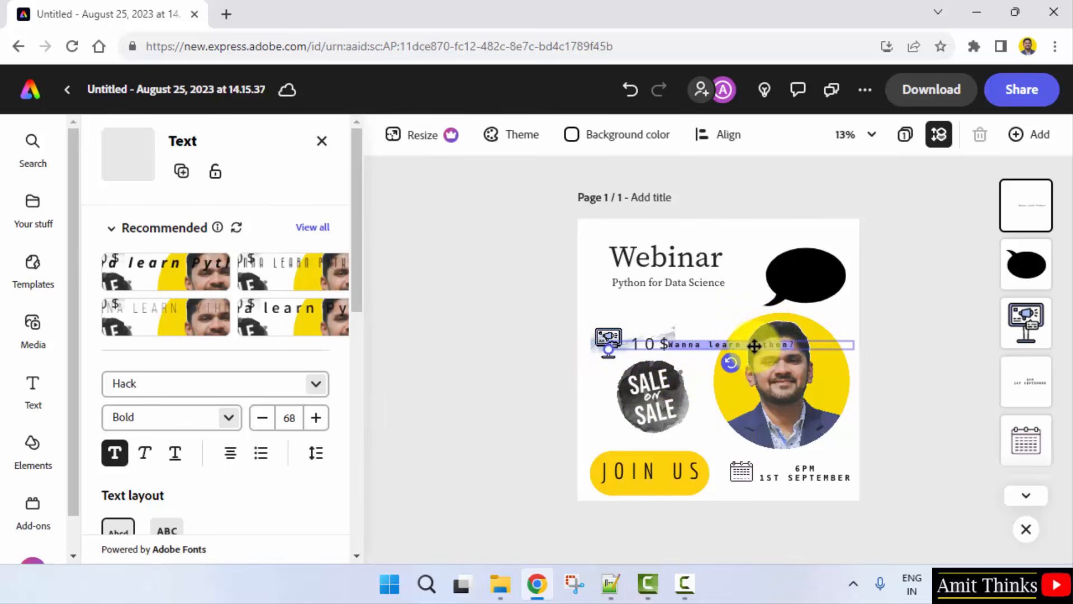
{"action": "left_click", "coordinate": [185, 277]}
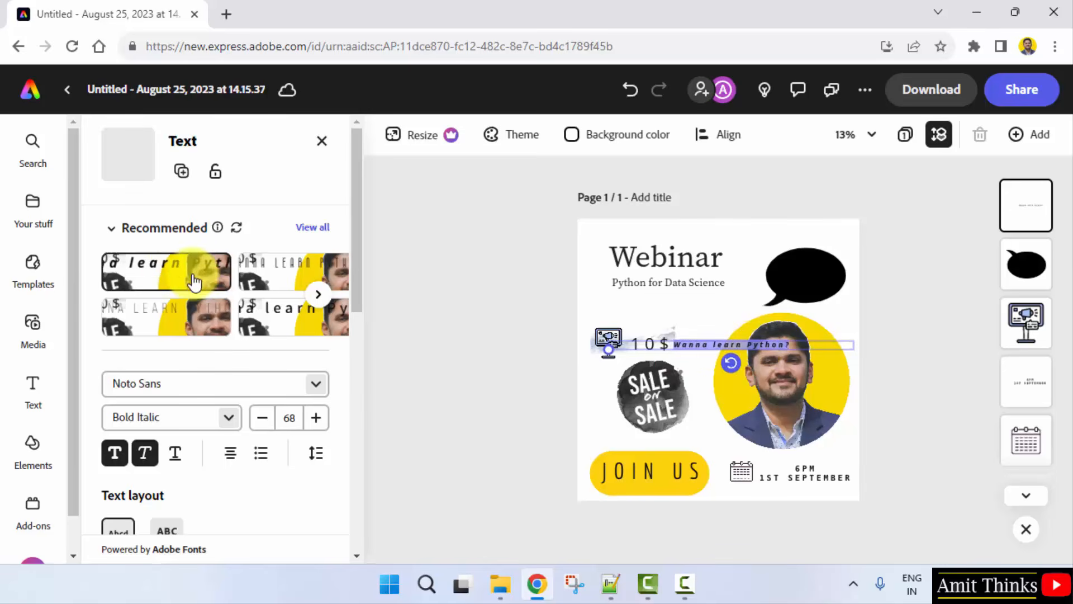
{"action": "left_click", "coordinate": [313, 274]}
{"action": "left_click", "coordinate": [176, 327]}
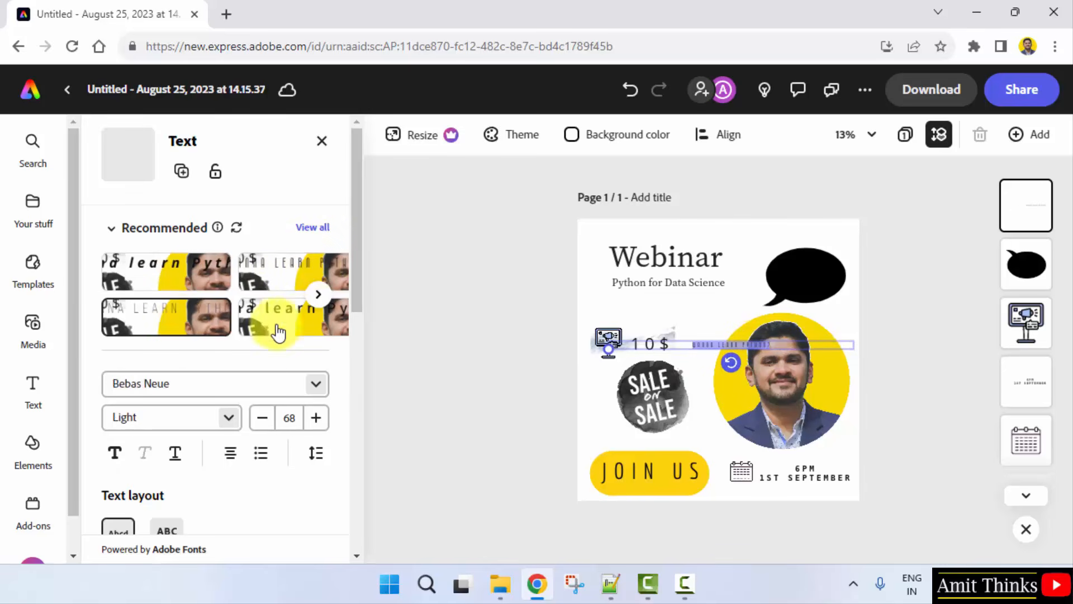
{"action": "left_click", "coordinate": [291, 328]}
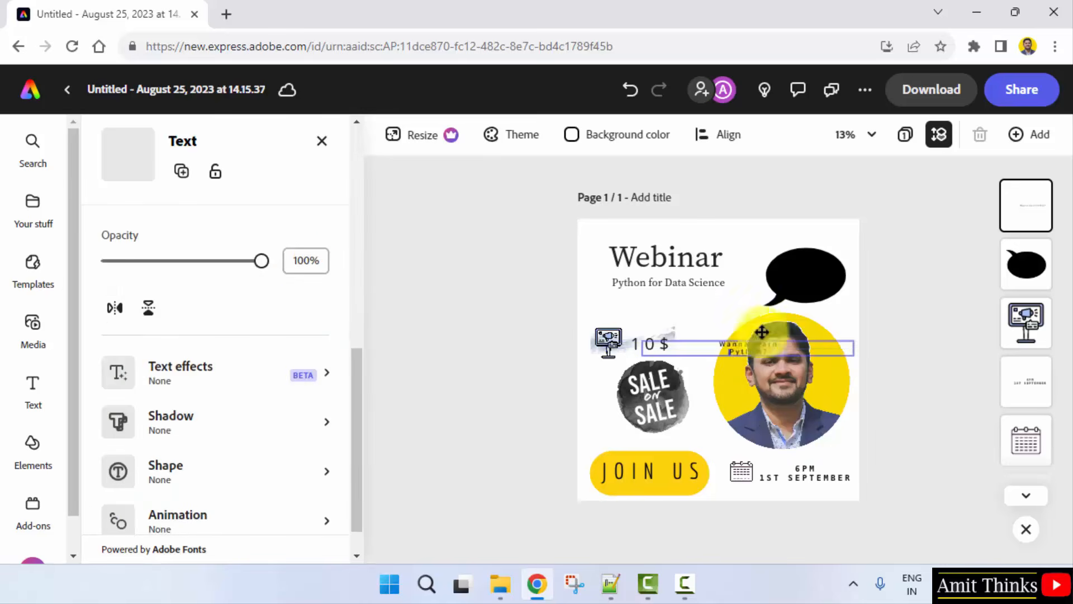
{"action": "left_click_drag", "start_coordinate": [764, 334], "coordinate": [814, 268]}
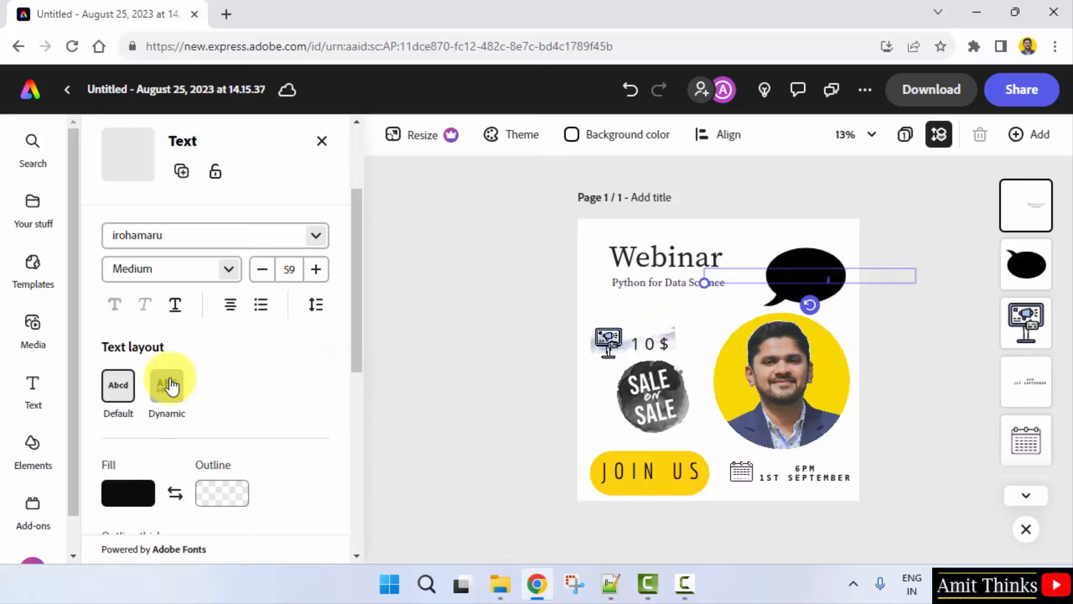
- Give the question a Dynamic layout and white fill, centred inside the black speech bubble
{"action": "left_click", "coordinate": [168, 386]}
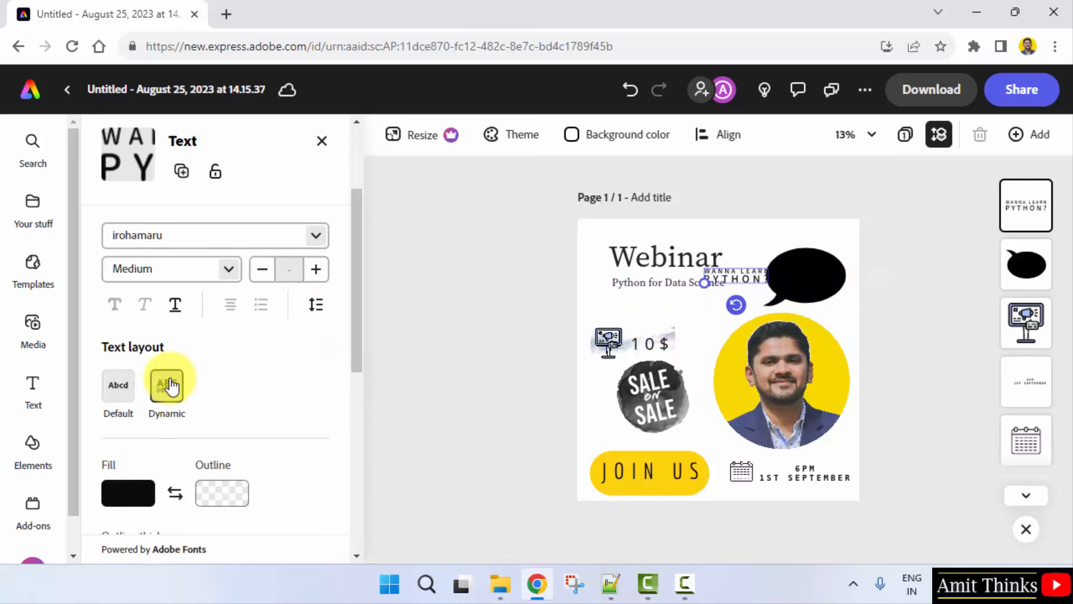
{"action": "left_click_drag", "start_coordinate": [746, 272], "coordinate": [816, 267]}
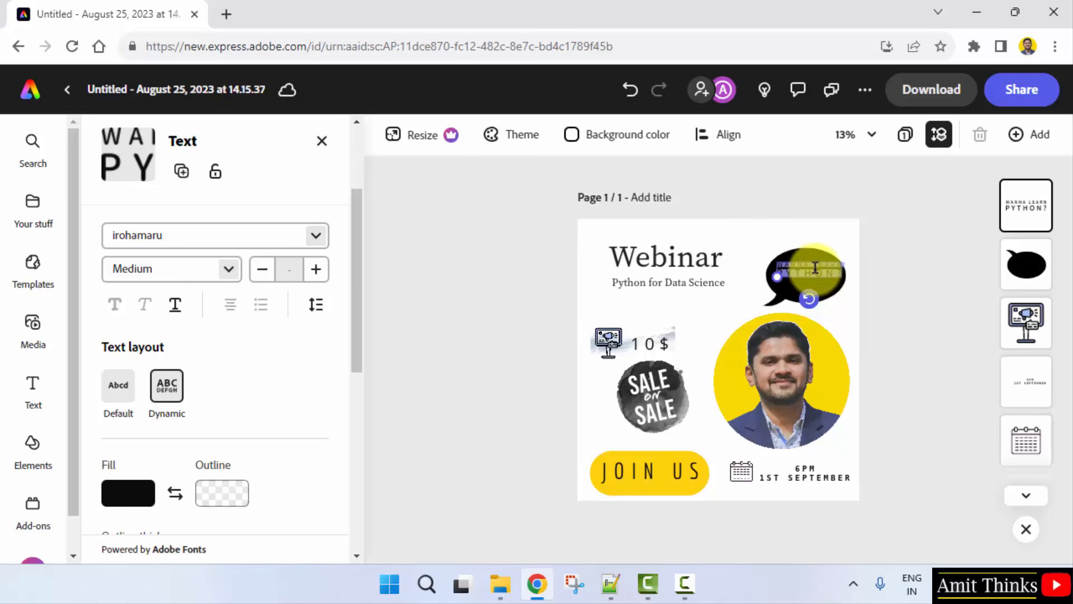
{"action": "left_click", "coordinate": [141, 505]}
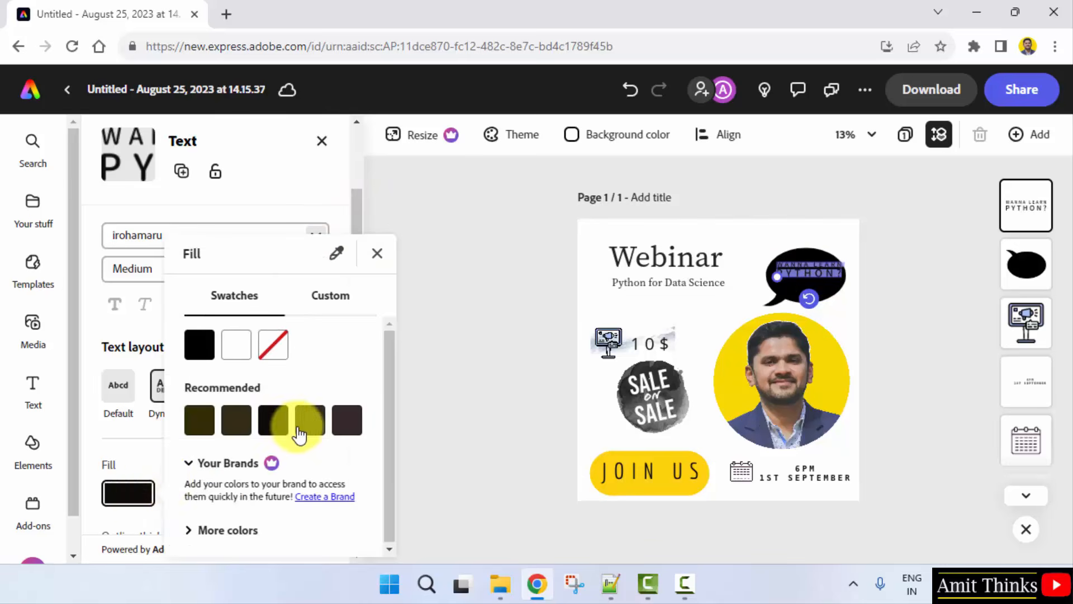
{"action": "left_click", "coordinate": [237, 347]}
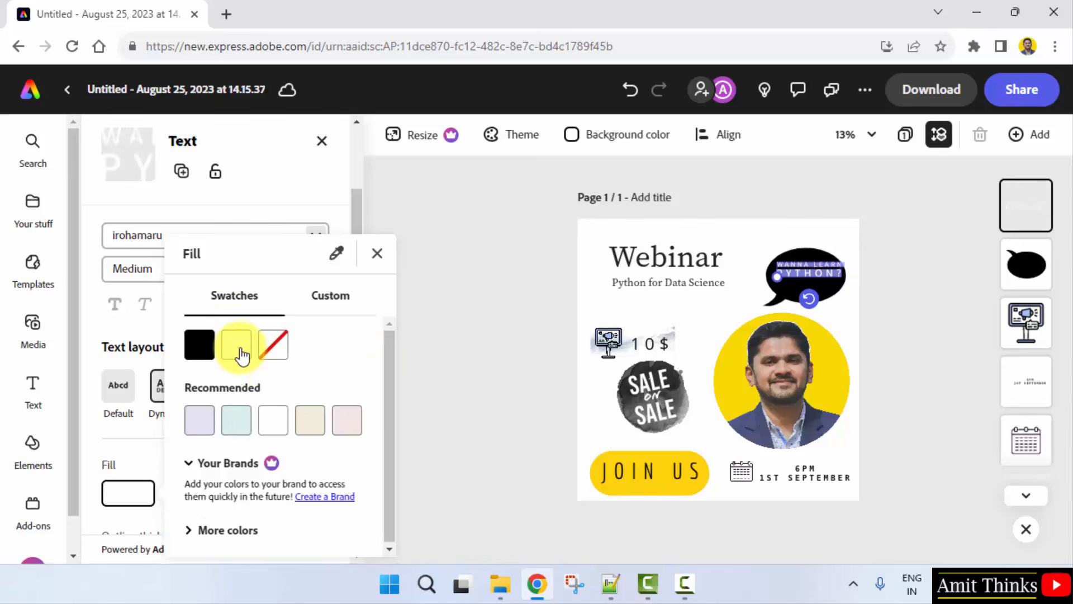
{"action": "left_click", "coordinate": [837, 300]}
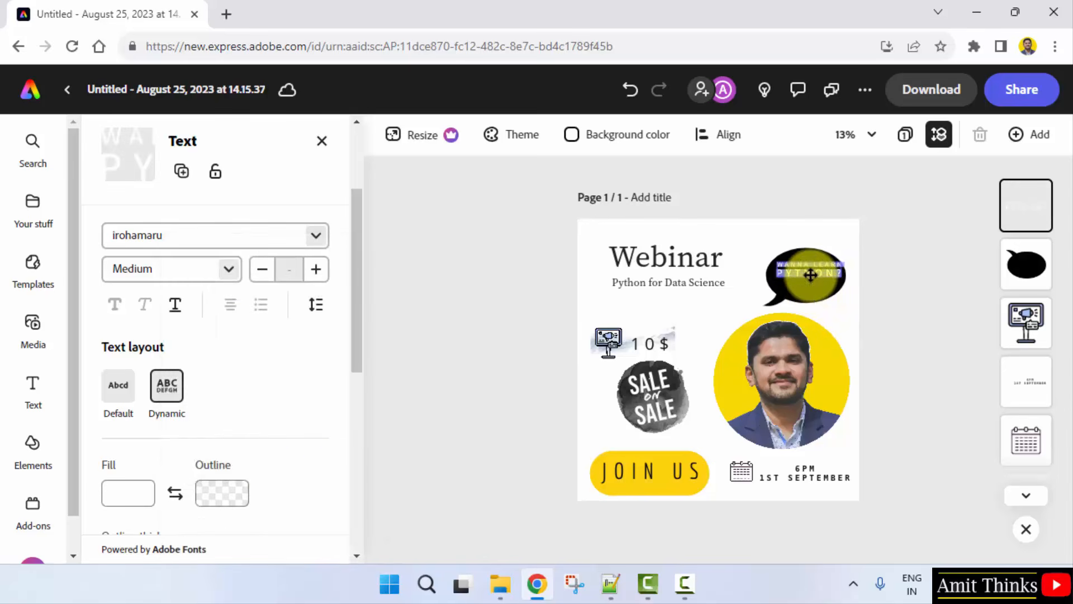
{"action": "left_click", "coordinate": [898, 288]}
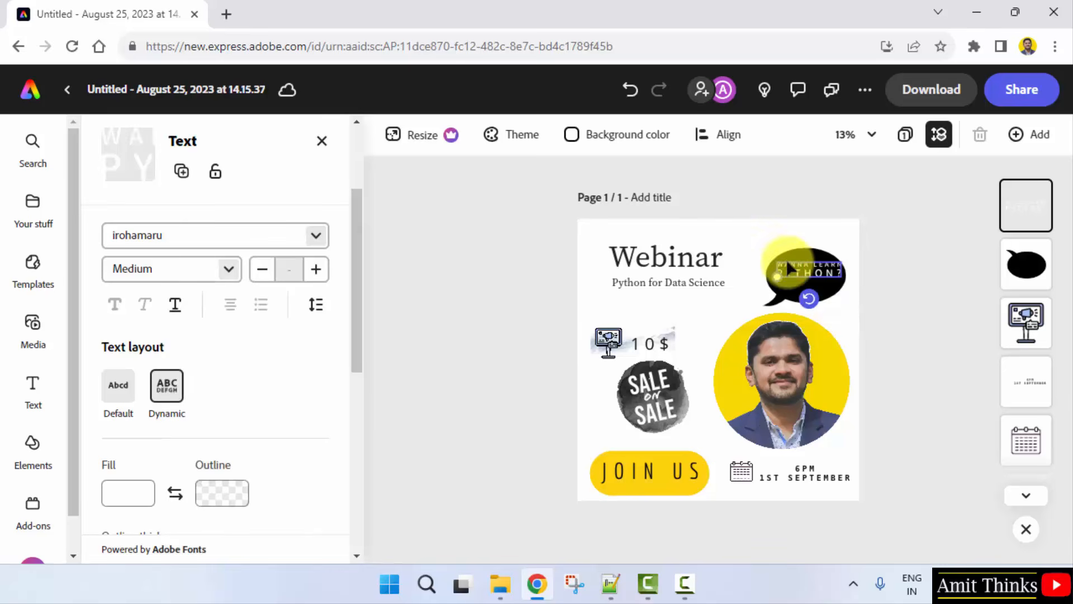
{"action": "left_click_drag", "start_coordinate": [789, 261], "coordinate": [785, 267]}
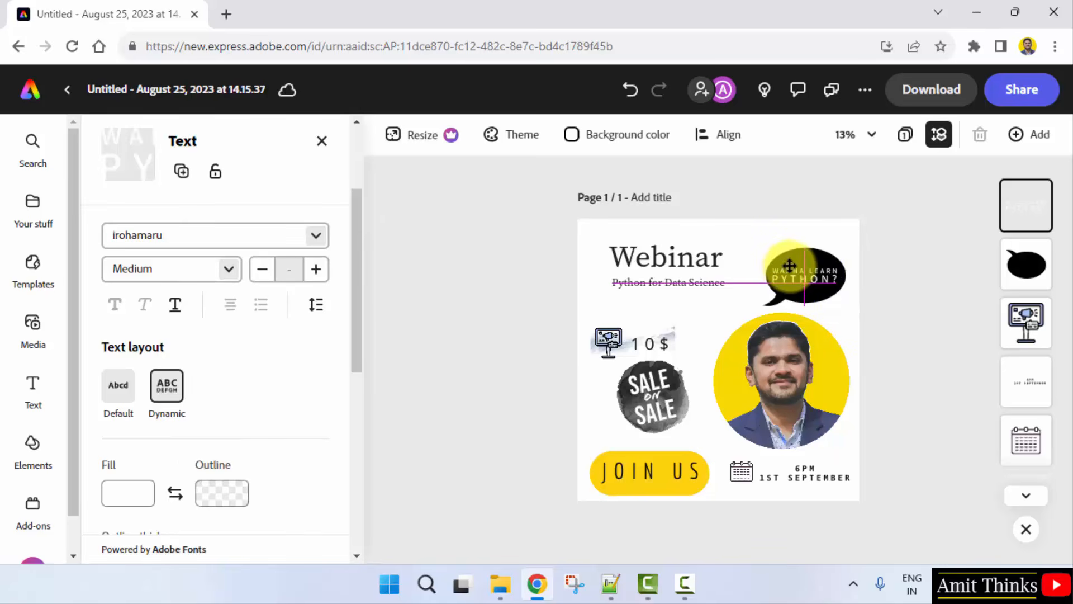
{"action": "left_click", "coordinate": [888, 305]}
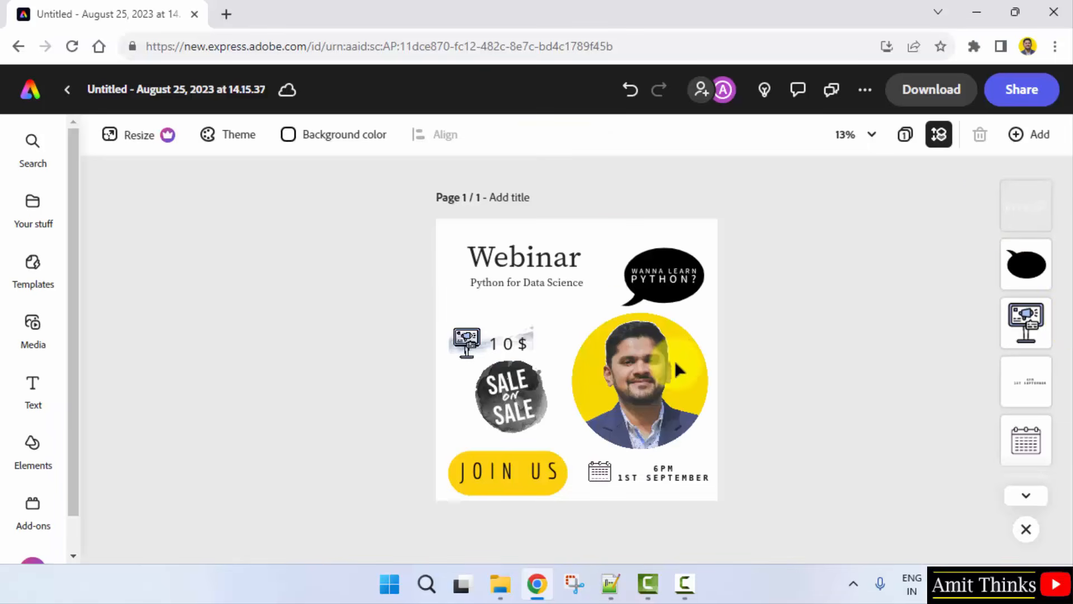
- Raise the circular portrait's brightness to 6 in Adjustments and review the flyer
{"action": "left_click", "coordinate": [674, 373]}
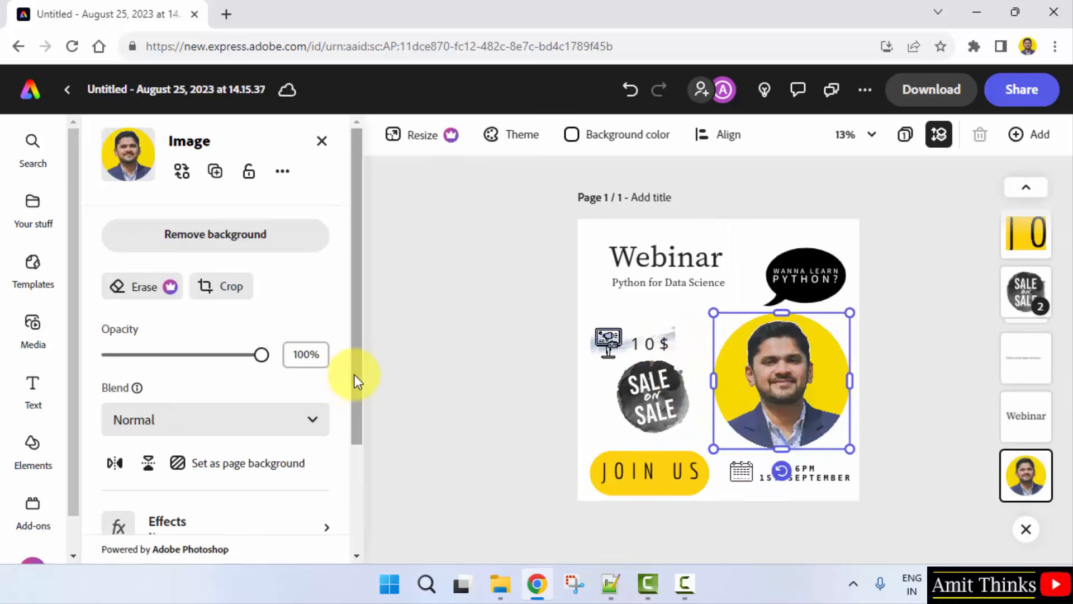
{"action": "scroll", "coordinate": [358, 447], "scroll_direction": "down", "scroll_amount": 5}
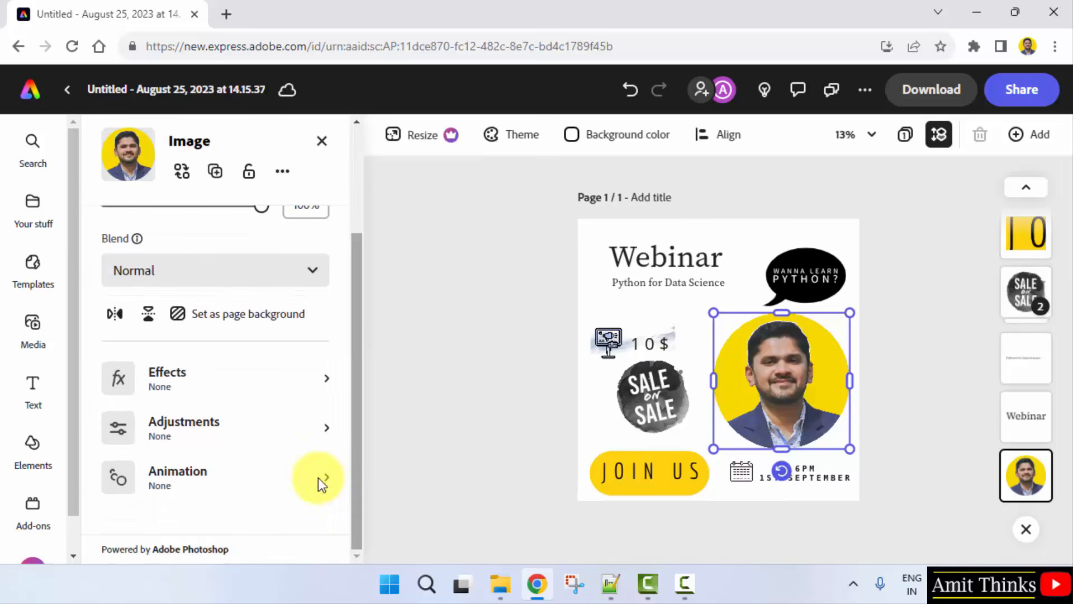
{"action": "left_click", "coordinate": [263, 431]}
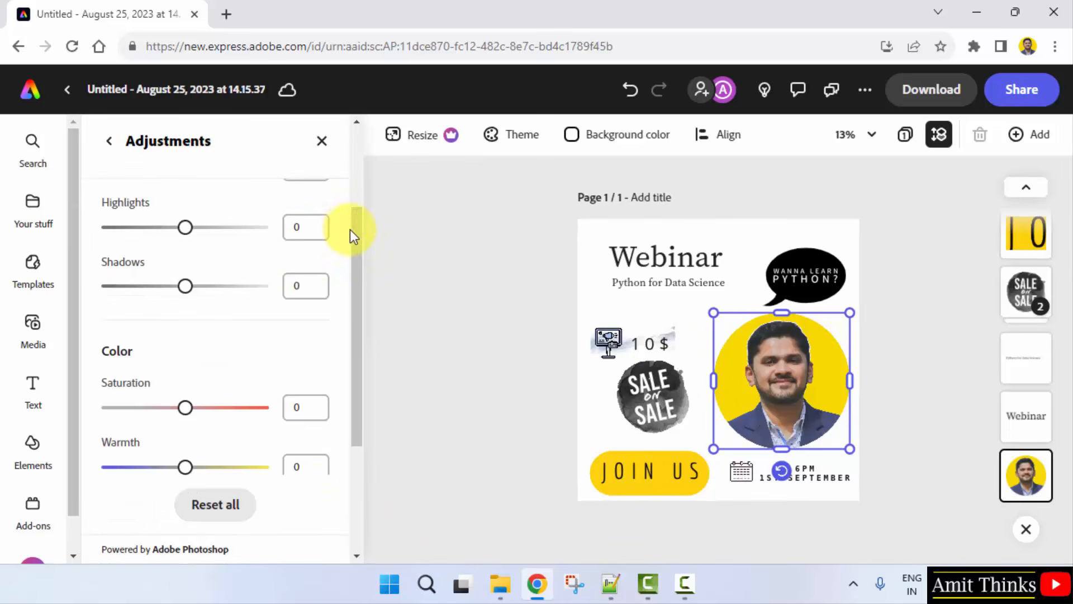
{"action": "left_click_drag", "start_coordinate": [351, 229], "coordinate": [365, 149]}
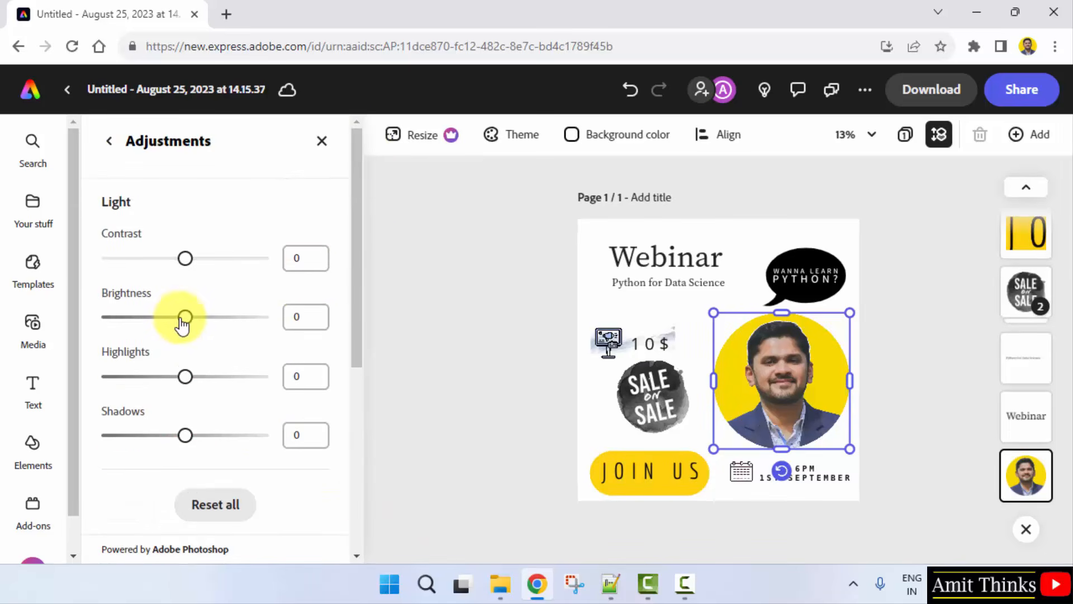
{"action": "mouse_move", "coordinate": [185, 324]}
{"action": "left_mouse_down"}
{"action": "mouse_move", "coordinate": [242, 325]}
{"action": "mouse_move", "coordinate": [169, 327]}
{"action": "left_mouse_up"}
{"action": "mouse_move", "coordinate": [188, 329]}
{"action": "left_mouse_down"}
{"action": "mouse_move", "coordinate": [180, 328]}
{"action": "mouse_move", "coordinate": [192, 329]}
{"action": "left_mouse_up"}
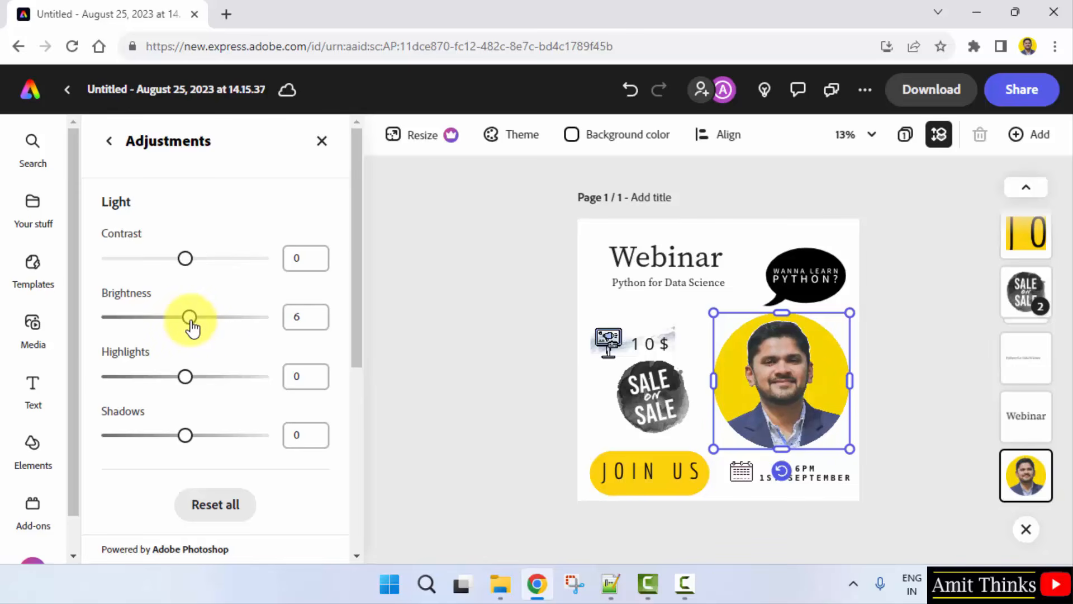
{"action": "left_click", "coordinate": [464, 353]}
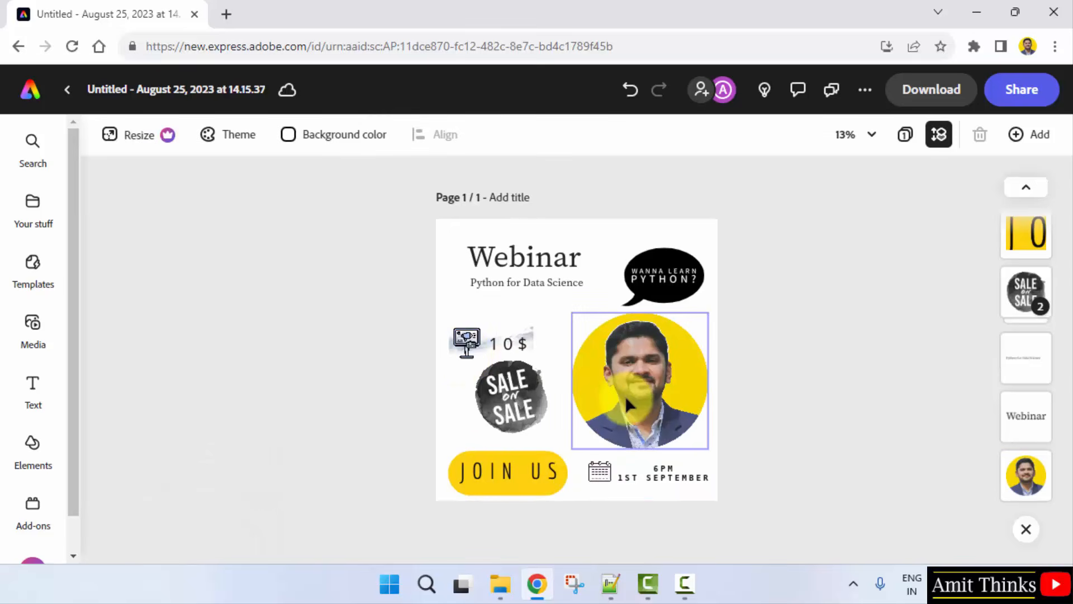
{"action": "left_click", "coordinate": [625, 396]}
{"action": "left_click", "coordinate": [919, 413]}
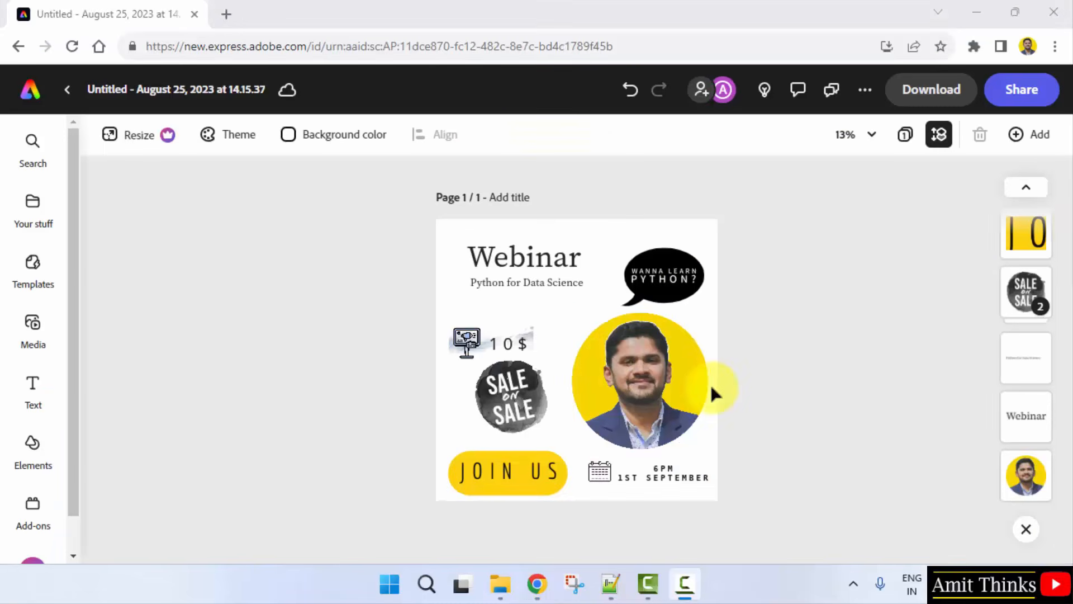
- Set the portrait photo's contrast to 7 in Adjustments and deselect it
{"action": "left_click", "coordinate": [717, 386]}
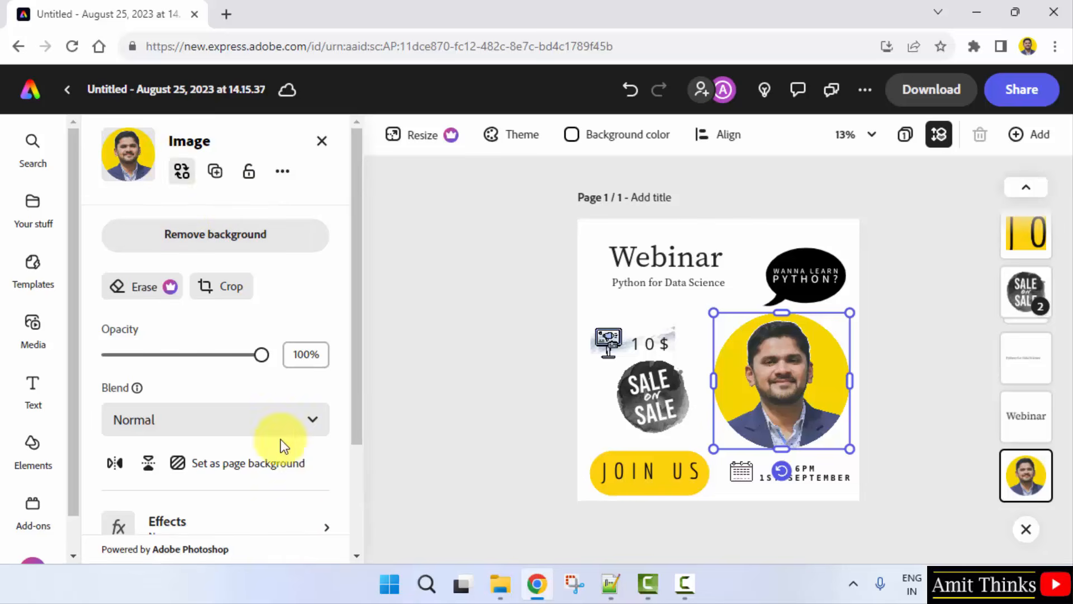
{"action": "scroll", "coordinate": [354, 499], "scroll_direction": "down", "scroll_amount": 3}
{"action": "scroll", "coordinate": [355, 499], "scroll_direction": "down", "scroll_amount": 1}
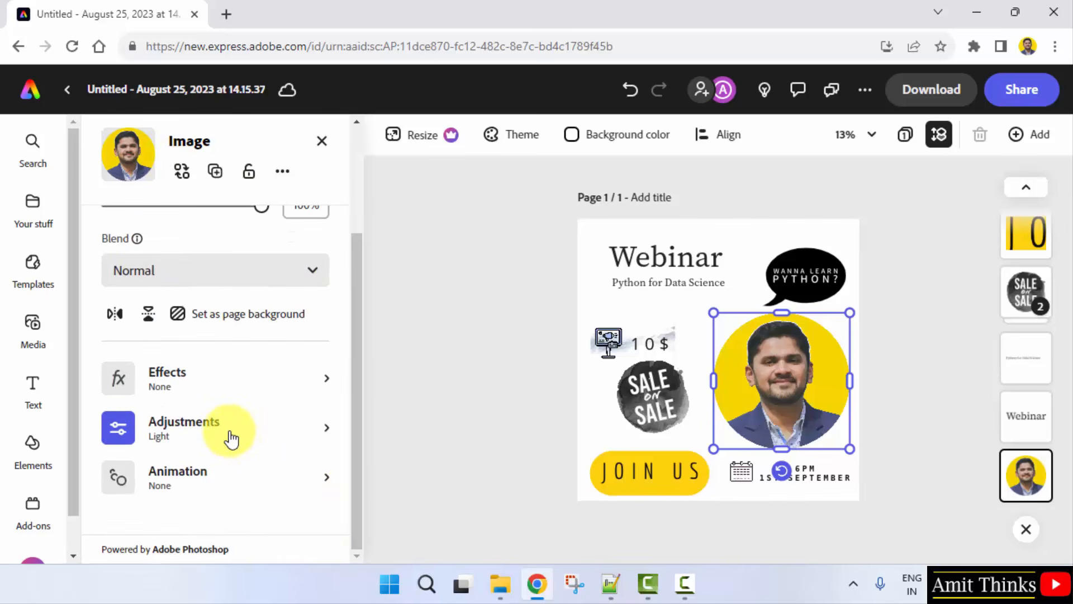
{"action": "left_click", "coordinate": [231, 440]}
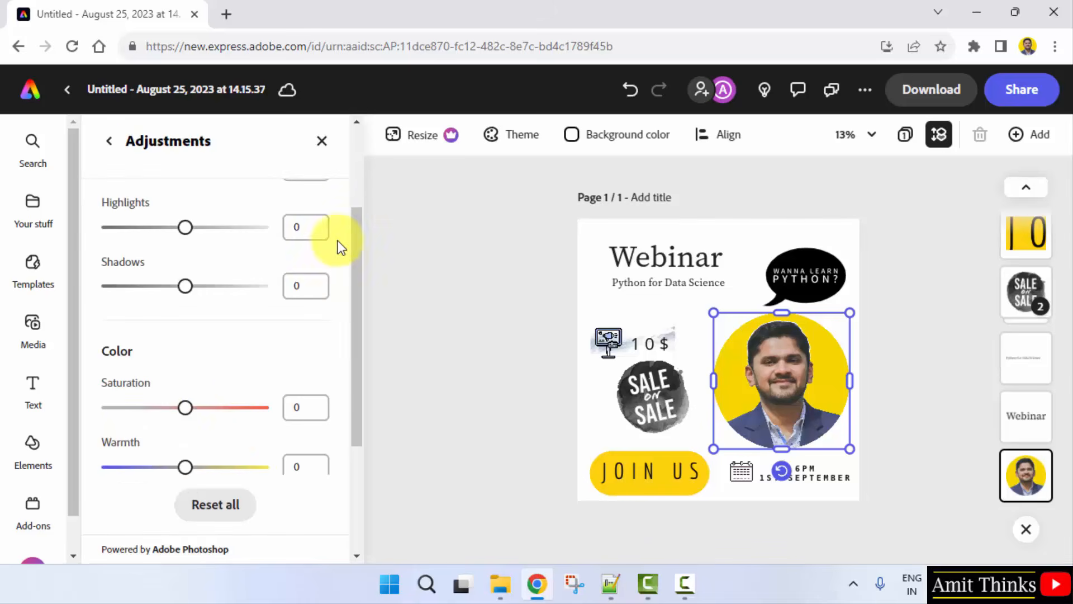
{"action": "scroll", "coordinate": [351, 202], "scroll_direction": "up", "scroll_amount": 3}
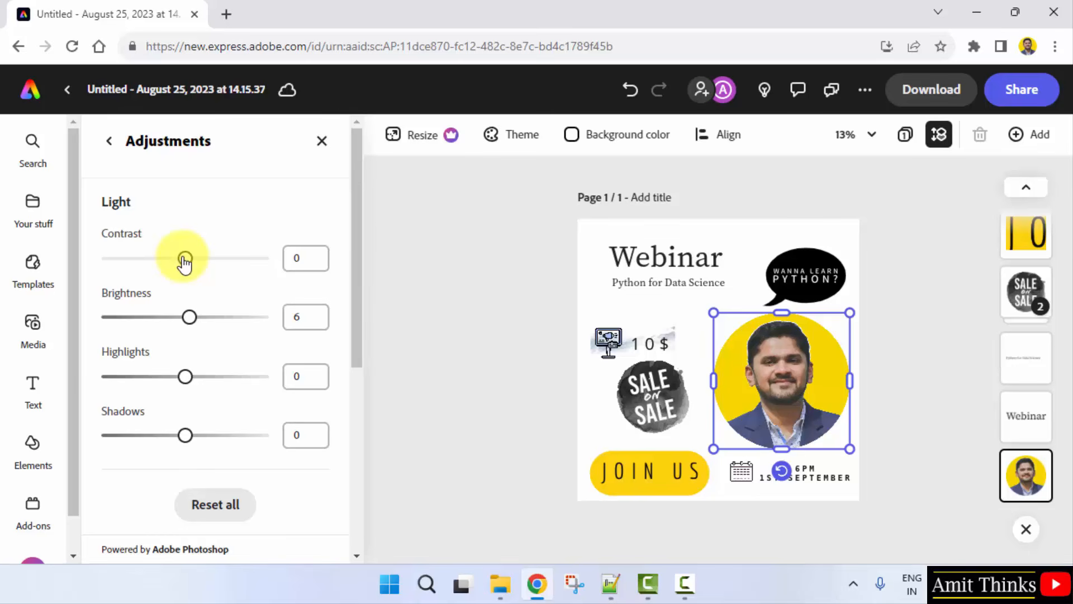
{"action": "mouse_move", "coordinate": [183, 256]}
{"action": "left_mouse_down"}
{"action": "mouse_move", "coordinate": [245, 258]}
{"action": "mouse_move", "coordinate": [137, 258]}
{"action": "mouse_move", "coordinate": [202, 267]}
{"action": "mouse_move", "coordinate": [191, 263]}
{"action": "left_mouse_up"}
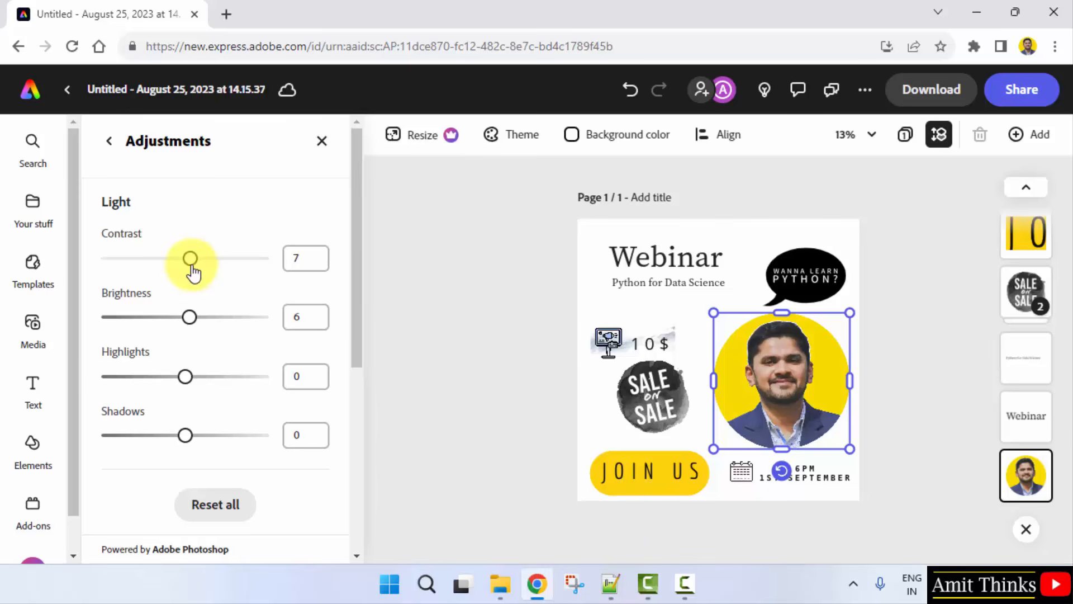
{"action": "left_click", "coordinate": [510, 346]}
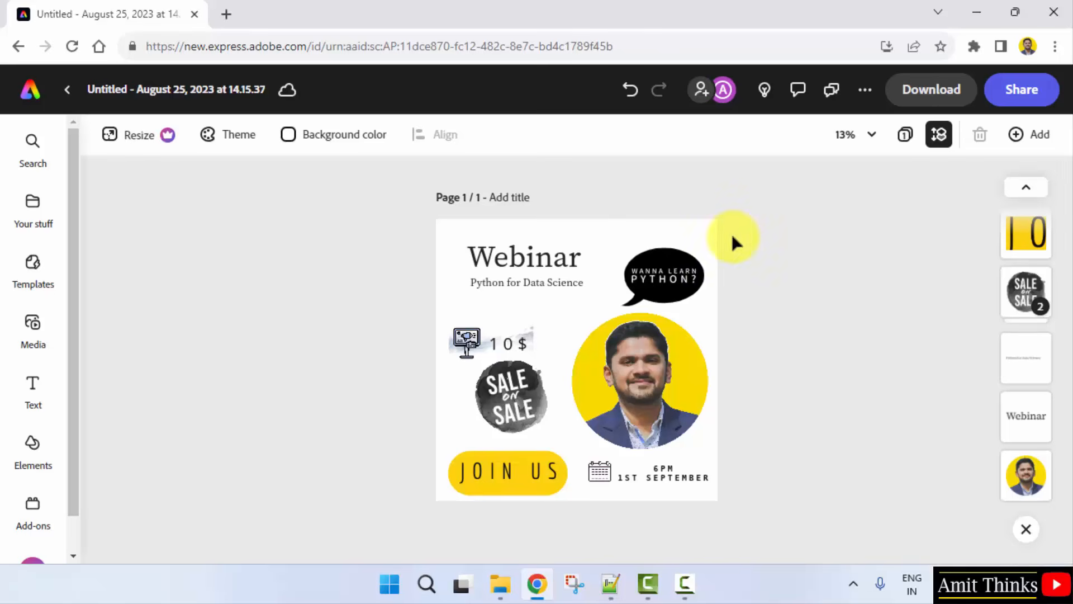
- Try Grayscale, Darken, Tint, Colorize and pink-yellow, yellow-black and teal duotones on the portrait
{"action": "left_click", "coordinate": [686, 350]}
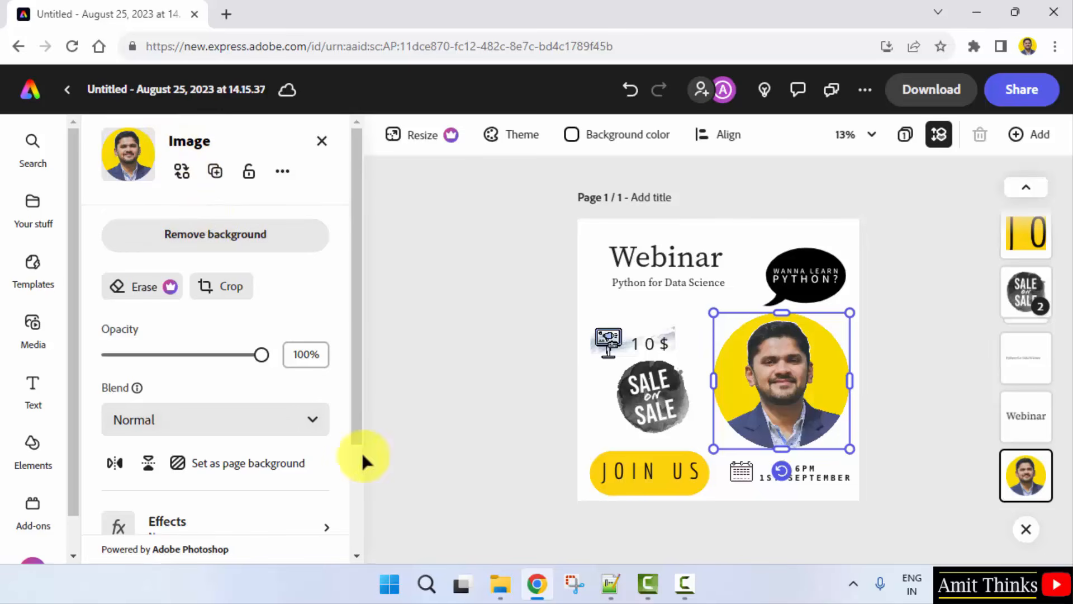
{"action": "scroll", "coordinate": [357, 458], "scroll_direction": "down", "scroll_amount": 3}
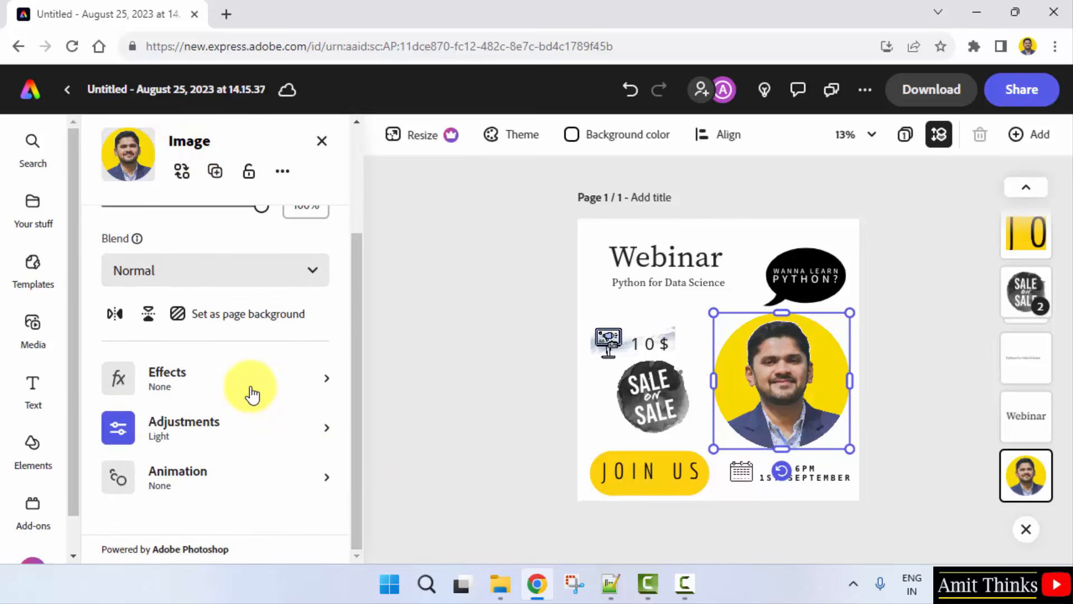
{"action": "left_click", "coordinate": [234, 389]}
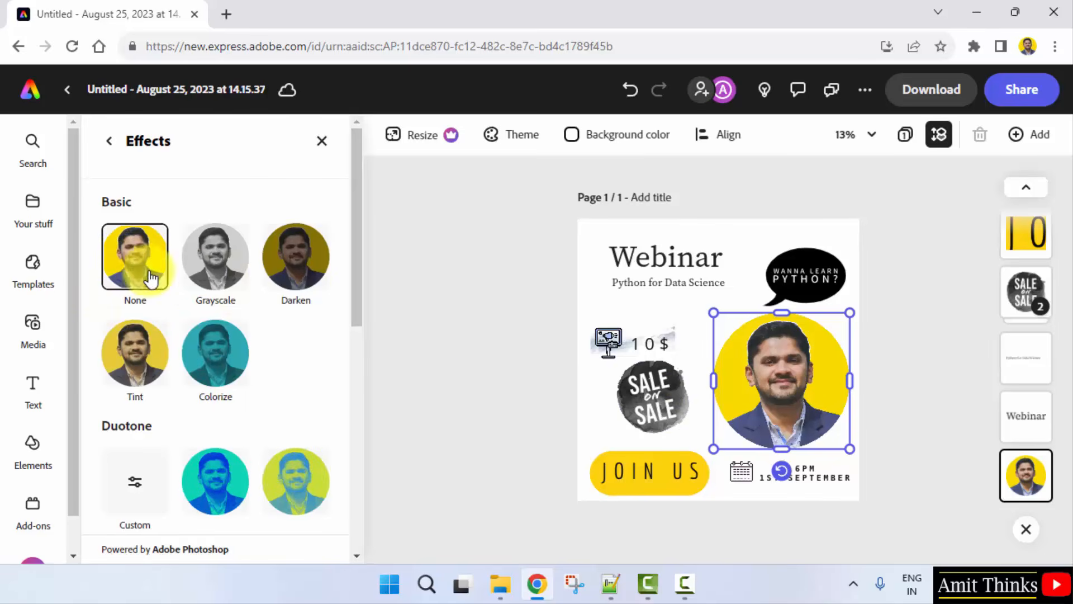
{"action": "left_click", "coordinate": [229, 283]}
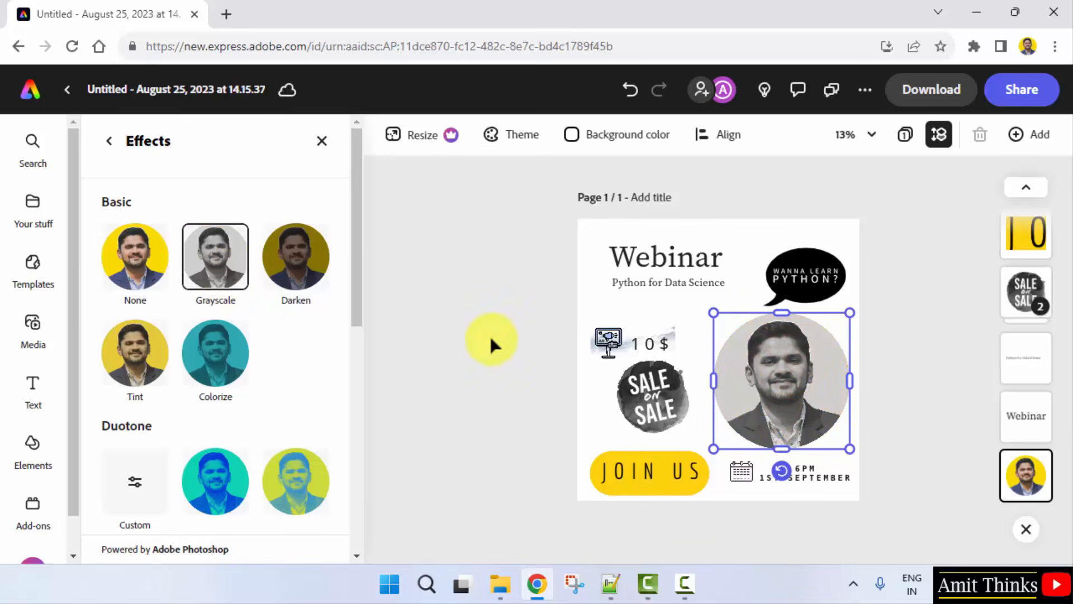
{"action": "left_click", "coordinate": [313, 285]}
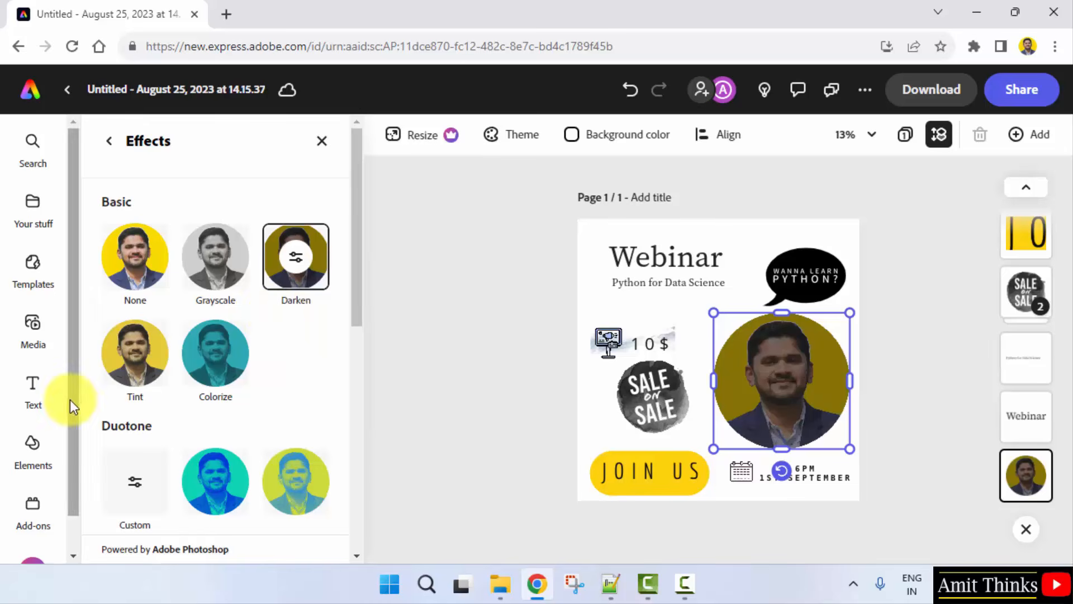
{"action": "left_click", "coordinate": [138, 375]}
{"action": "left_click", "coordinate": [232, 371]}
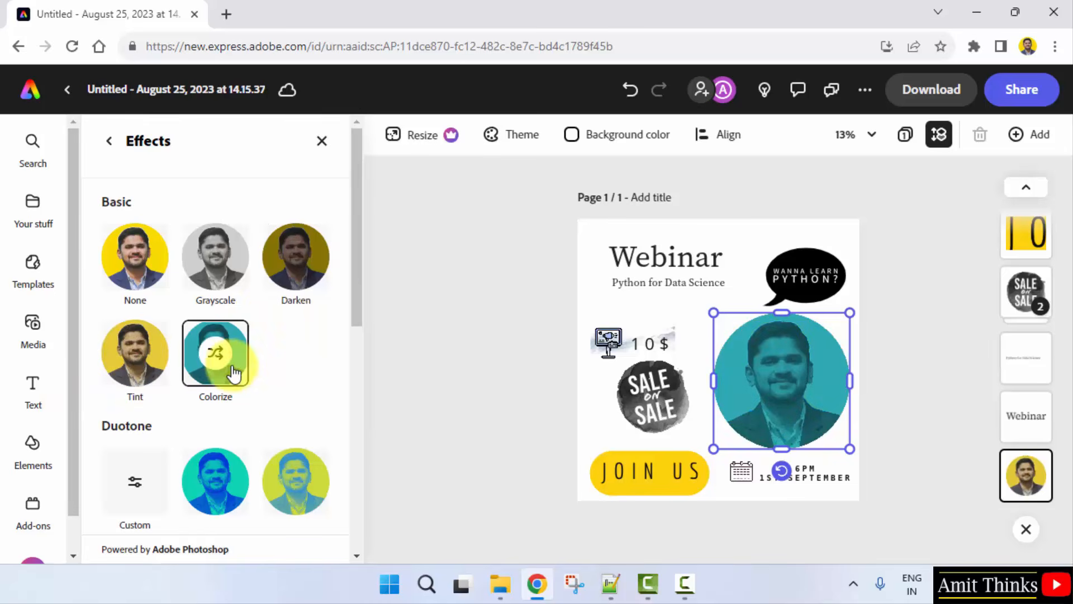
{"action": "left_click_drag", "start_coordinate": [361, 301], "coordinate": [364, 394]}
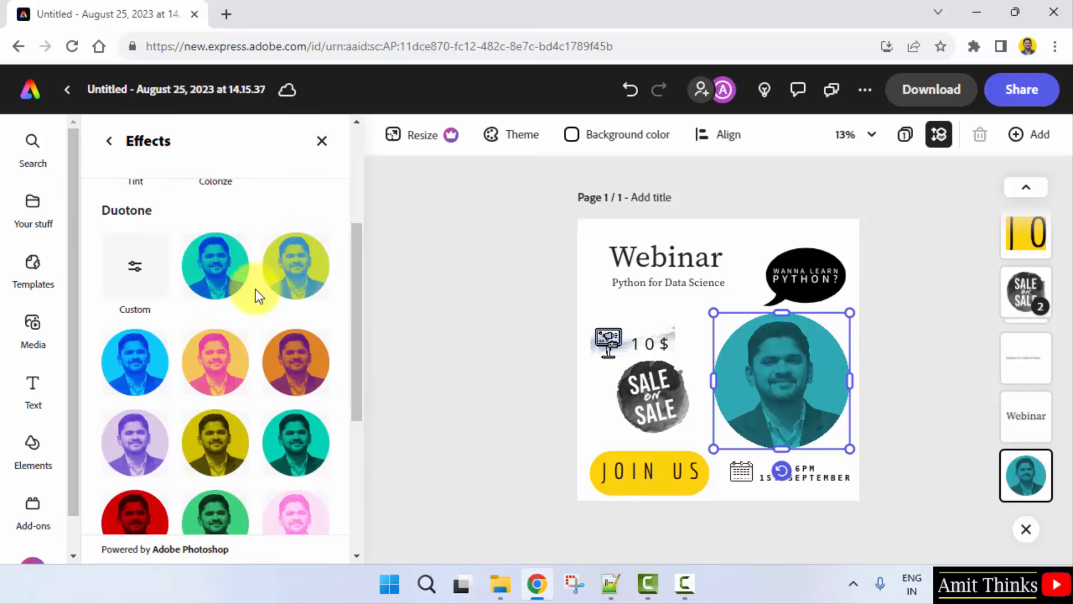
{"action": "left_click", "coordinate": [242, 390]}
{"action": "left_click", "coordinate": [217, 439]}
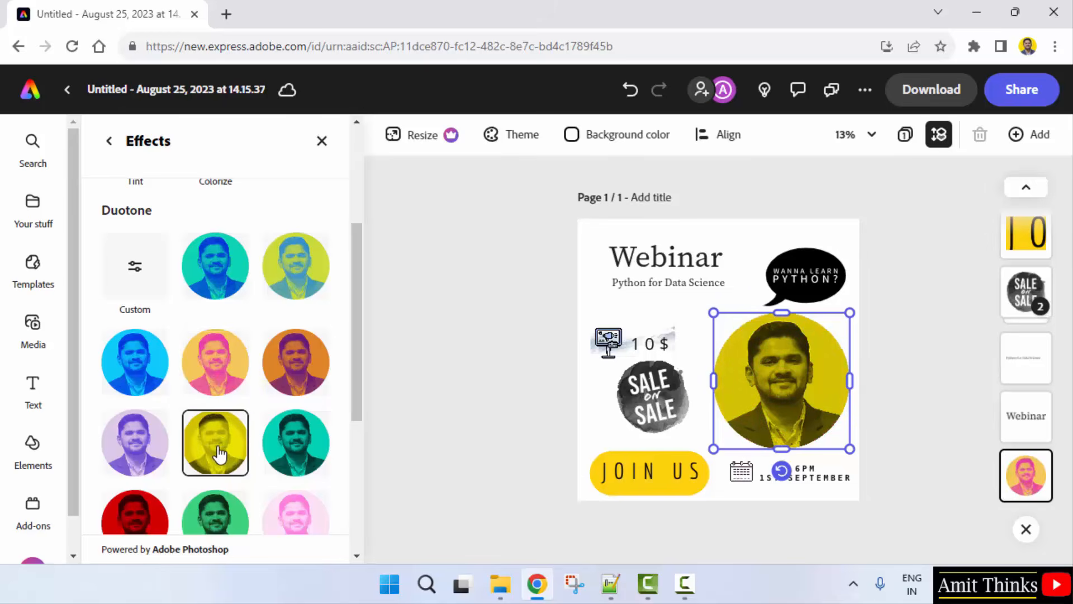
{"action": "left_click", "coordinate": [295, 442]}
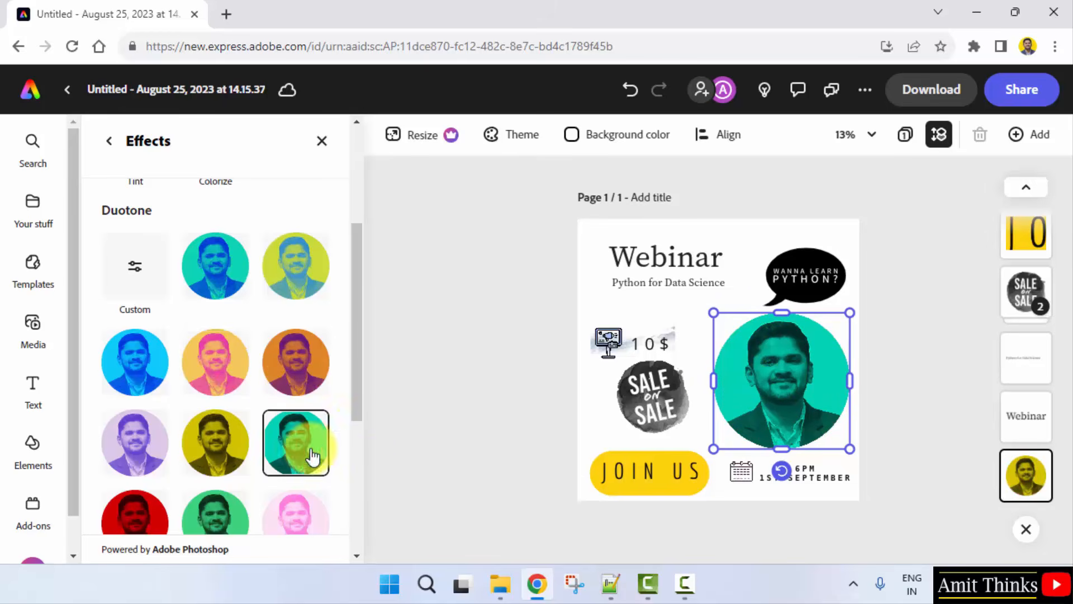
- Try green, red, cyan and tan duotones on the portrait, then preview the flyer
{"action": "scroll", "coordinate": [360, 398], "scroll_direction": "down", "scroll_amount": 5}
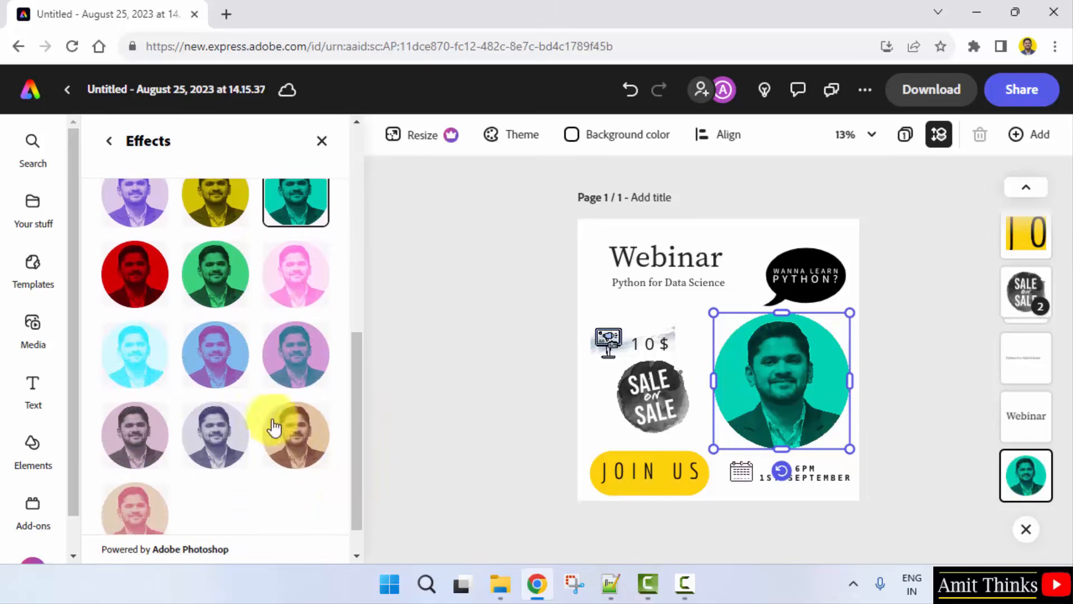
{"action": "left_click", "coordinate": [225, 291]}
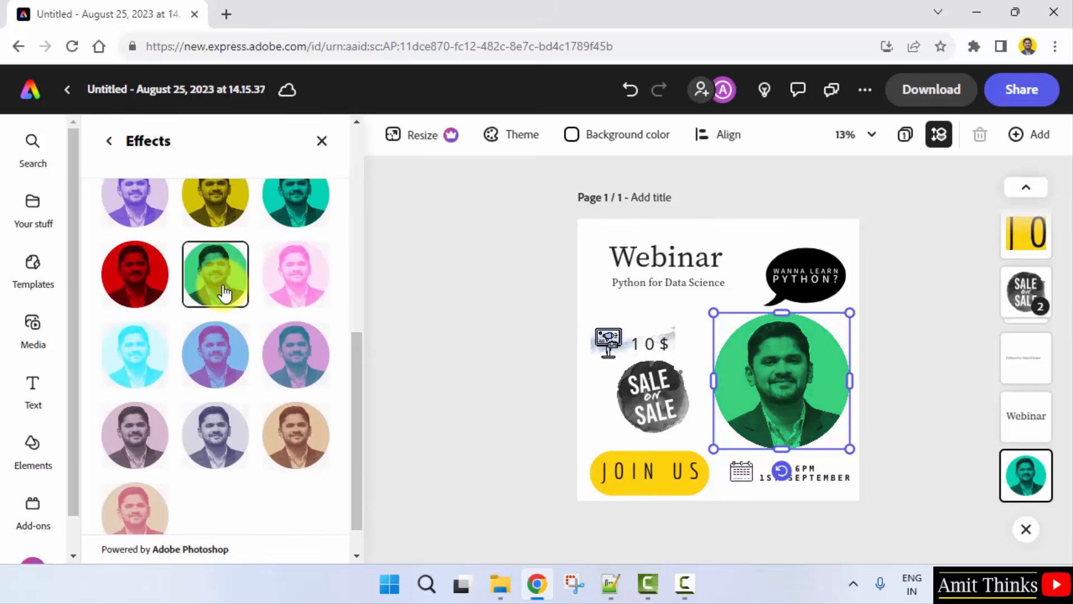
{"action": "left_click", "coordinate": [133, 285]}
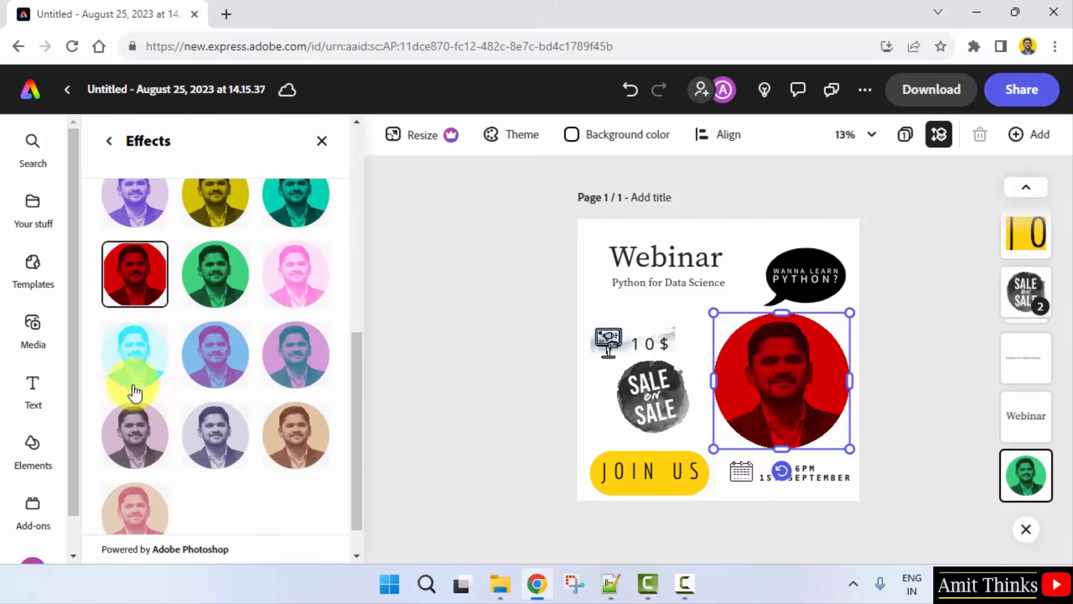
{"action": "left_click", "coordinate": [133, 369]}
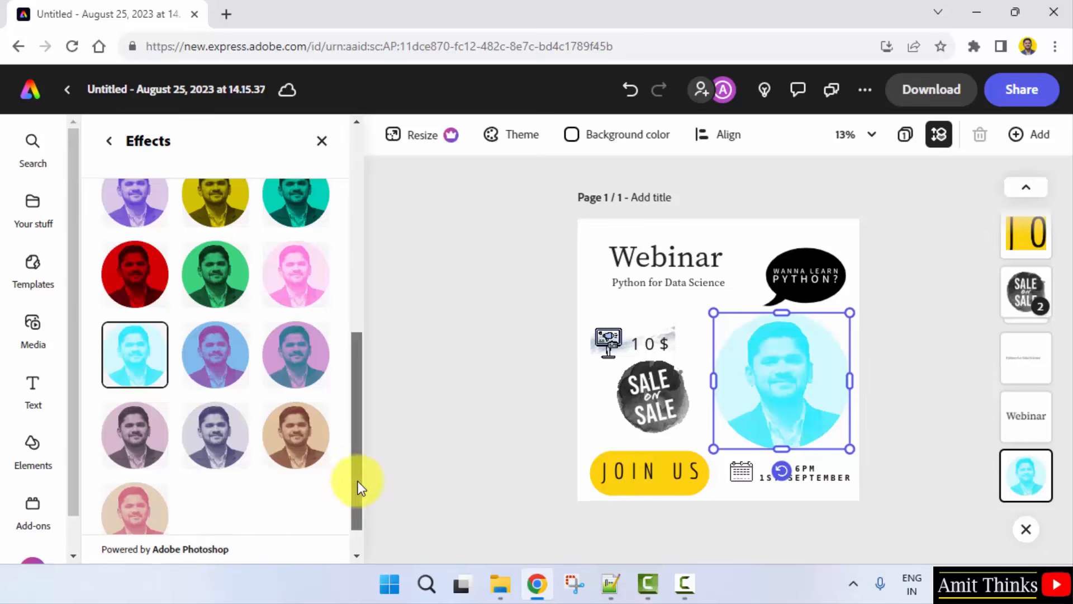
{"action": "scroll", "coordinate": [360, 486], "scroll_direction": "down", "scroll_amount": 1}
{"action": "left_click", "coordinate": [306, 413]}
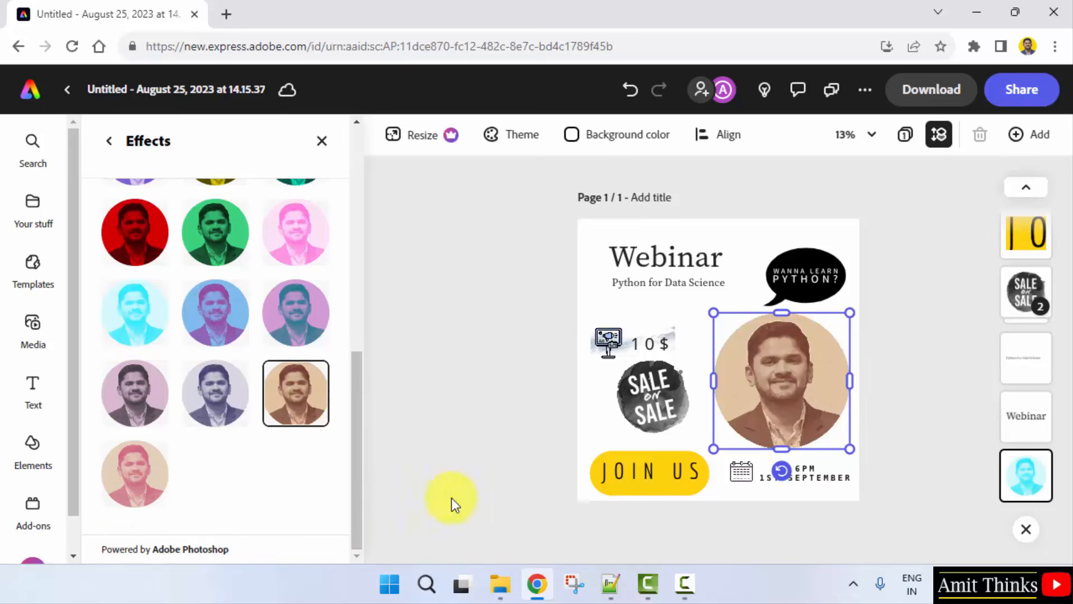
{"action": "left_click", "coordinate": [877, 246]}
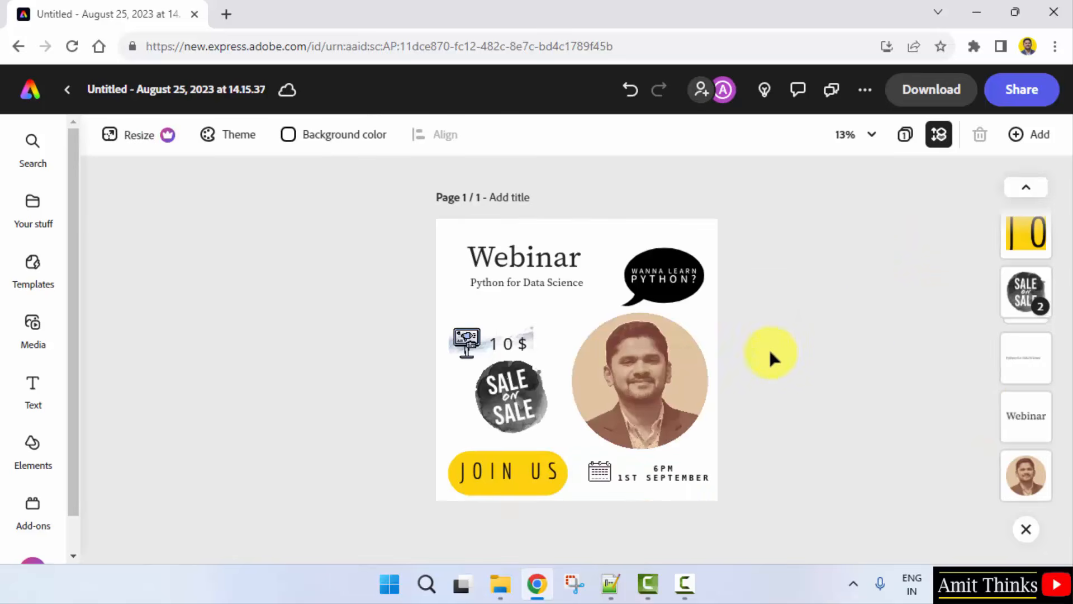
- Choose None under Basic effects to remove the portrait's colour effect
{"action": "left_click", "coordinate": [670, 381]}
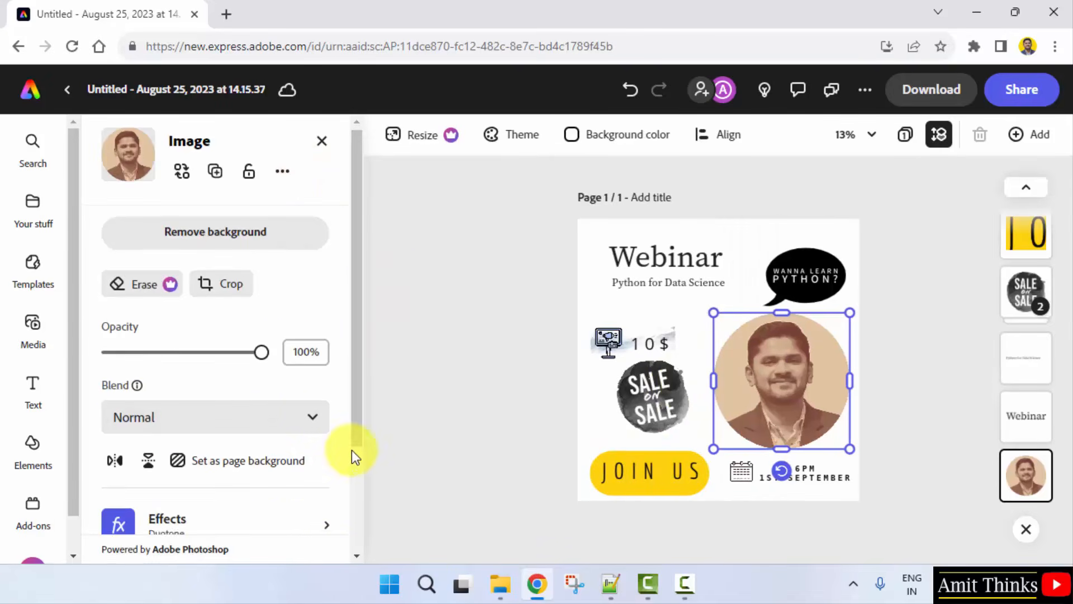
{"action": "scroll", "coordinate": [335, 436], "scroll_direction": "down", "scroll_amount": 3}
{"action": "left_click", "coordinate": [302, 389]}
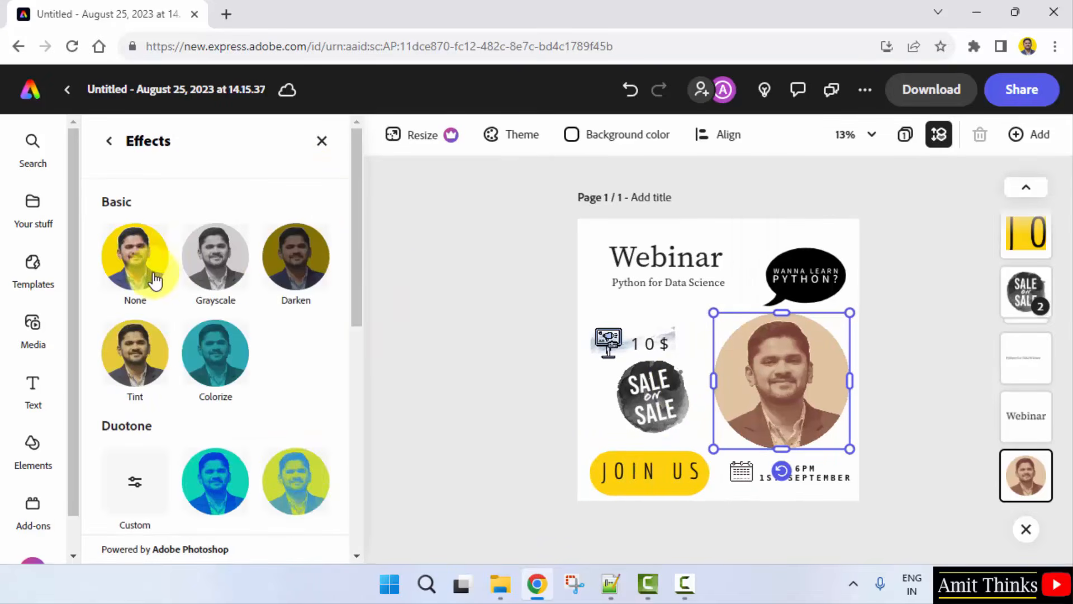
{"action": "left_click", "coordinate": [152, 278]}
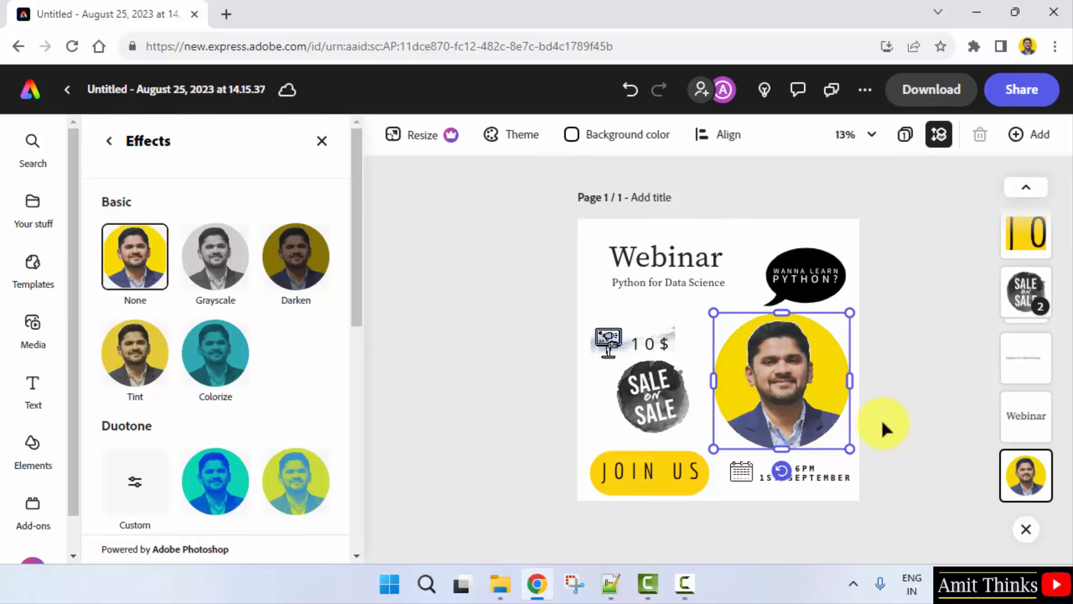
{"action": "left_click", "coordinate": [109, 141]}
- Scroll down the portrait's Image properties panel
{"action": "scroll", "coordinate": [349, 486], "scroll_direction": "down", "scroll_amount": 3}
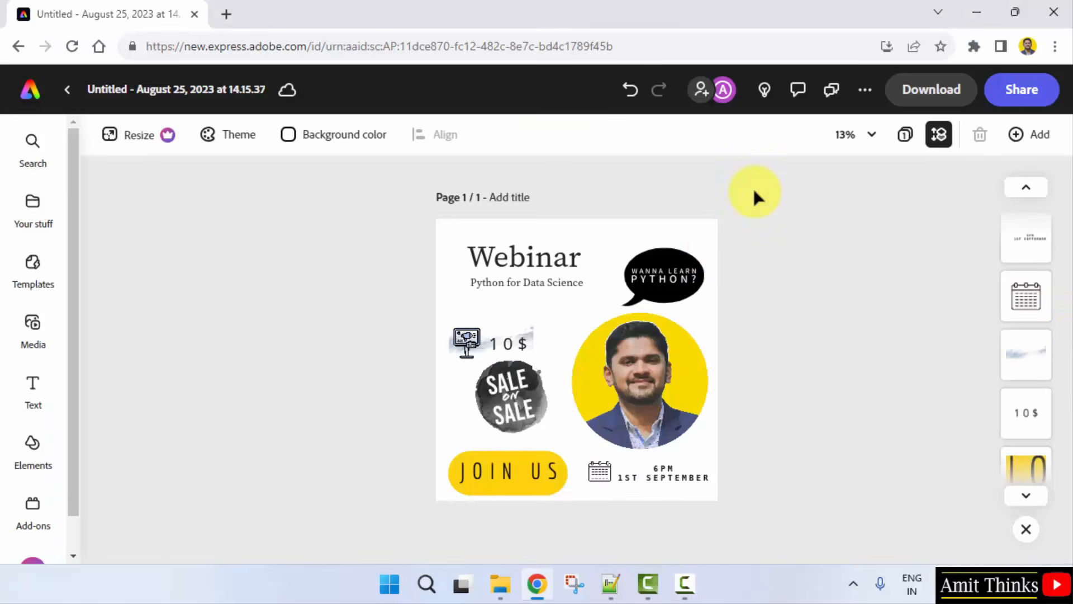
- Try the pink-magenta Bold theme and several Modern colour themes on the flyer
{"action": "left_click", "coordinate": [232, 142]}
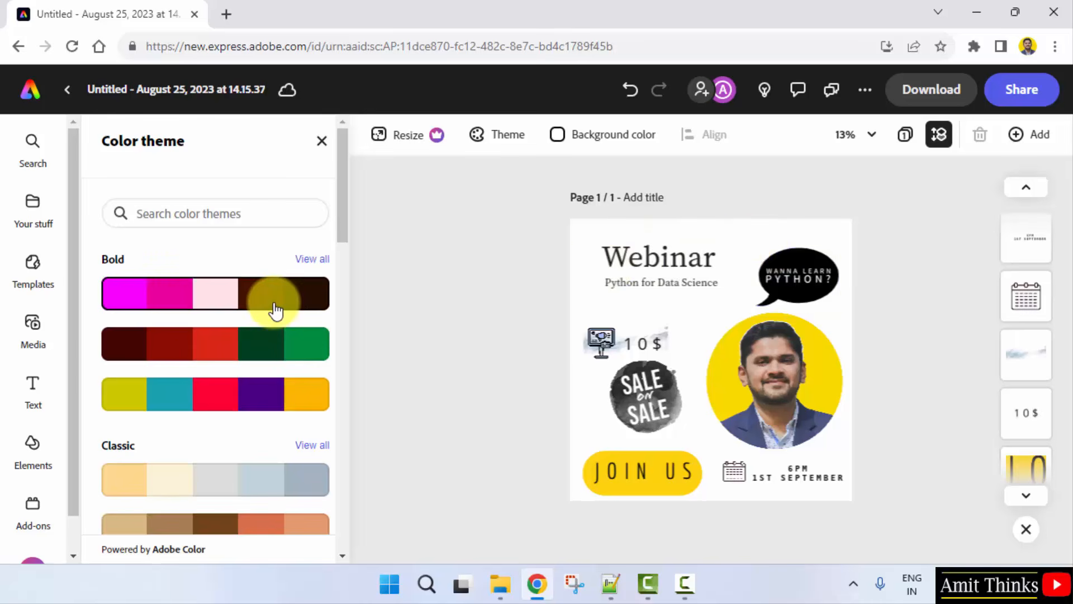
{"action": "left_click", "coordinate": [137, 303]}
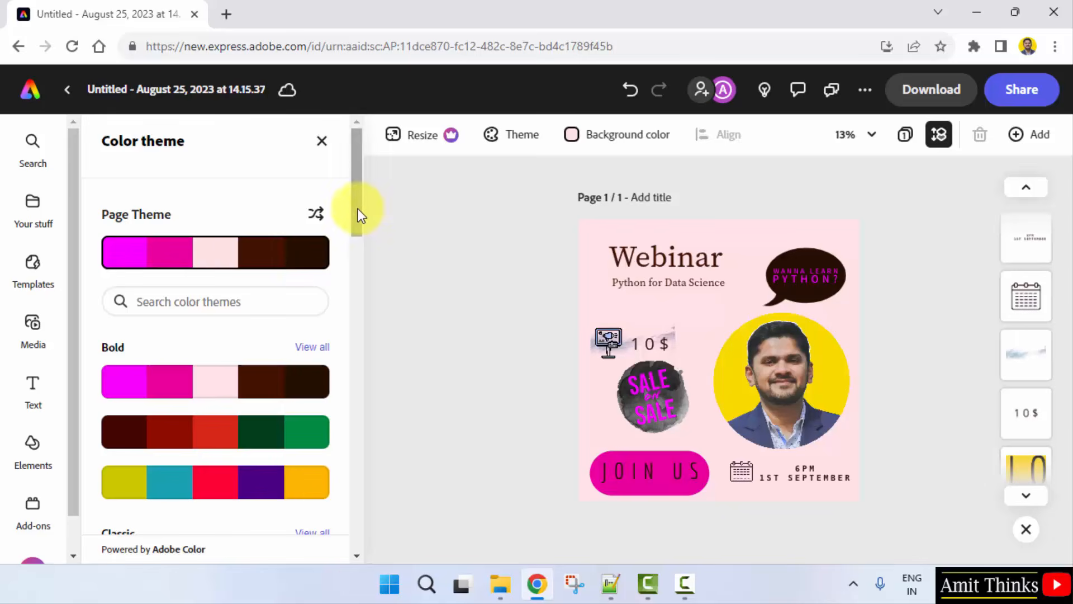
{"action": "left_click_drag", "start_coordinate": [357, 213], "coordinate": [353, 249]}
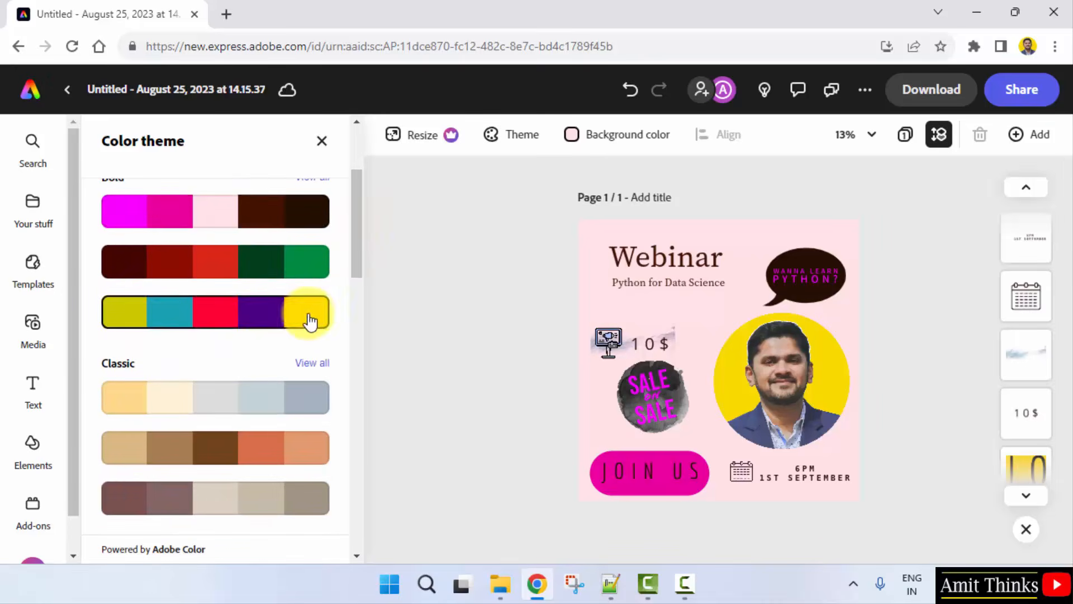
{"action": "scroll", "coordinate": [356, 305], "scroll_direction": "down", "scroll_amount": 4}
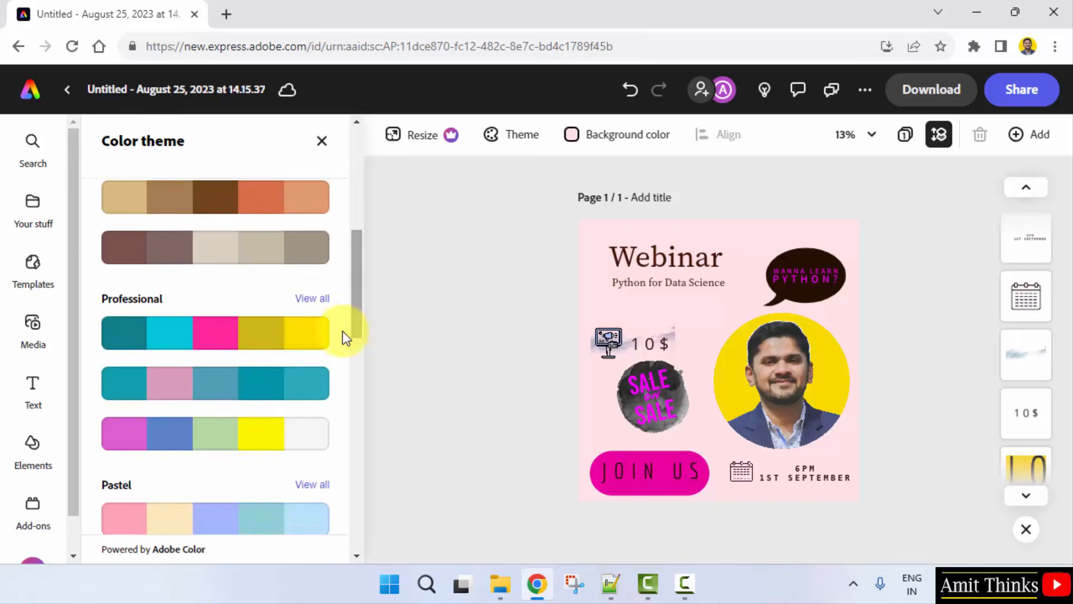
{"action": "left_click_drag", "start_coordinate": [356, 313], "coordinate": [363, 471]}
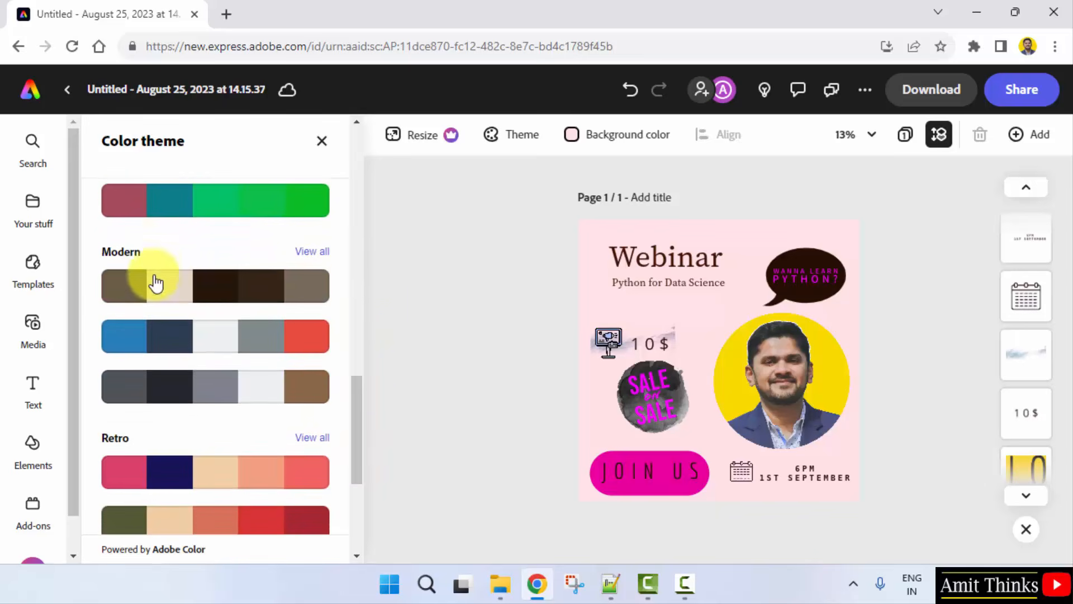
{"action": "left_click", "coordinate": [126, 285]}
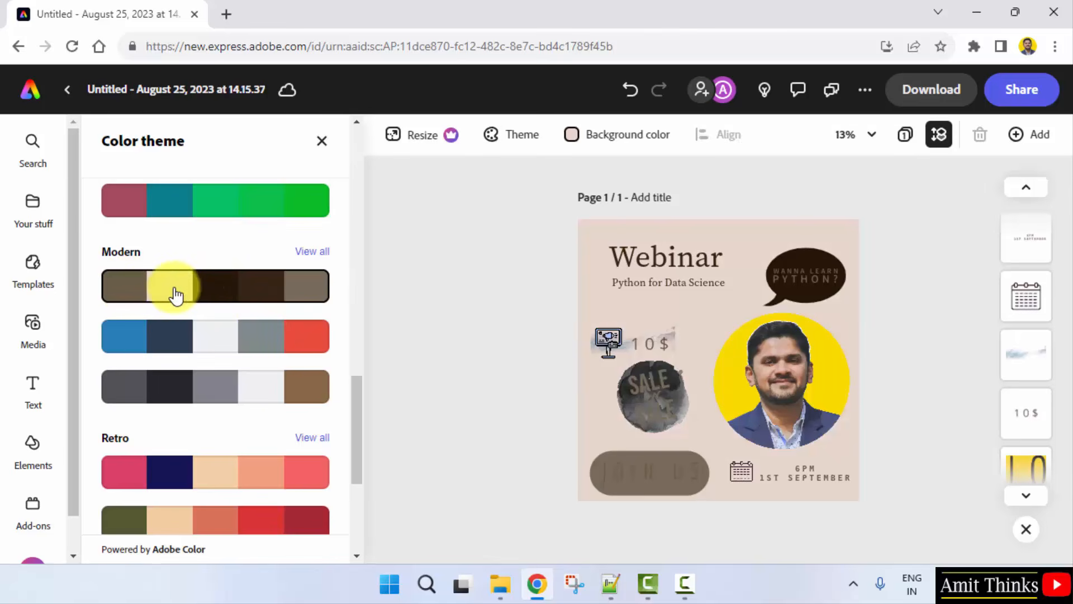
{"action": "left_click", "coordinate": [226, 338]}
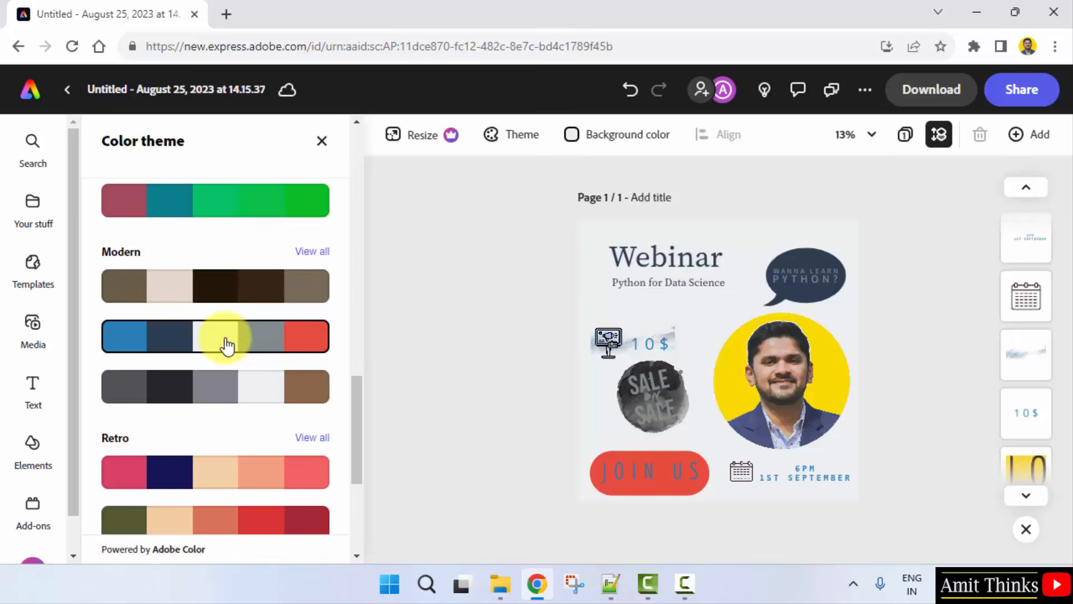
{"action": "left_click", "coordinate": [296, 392]}
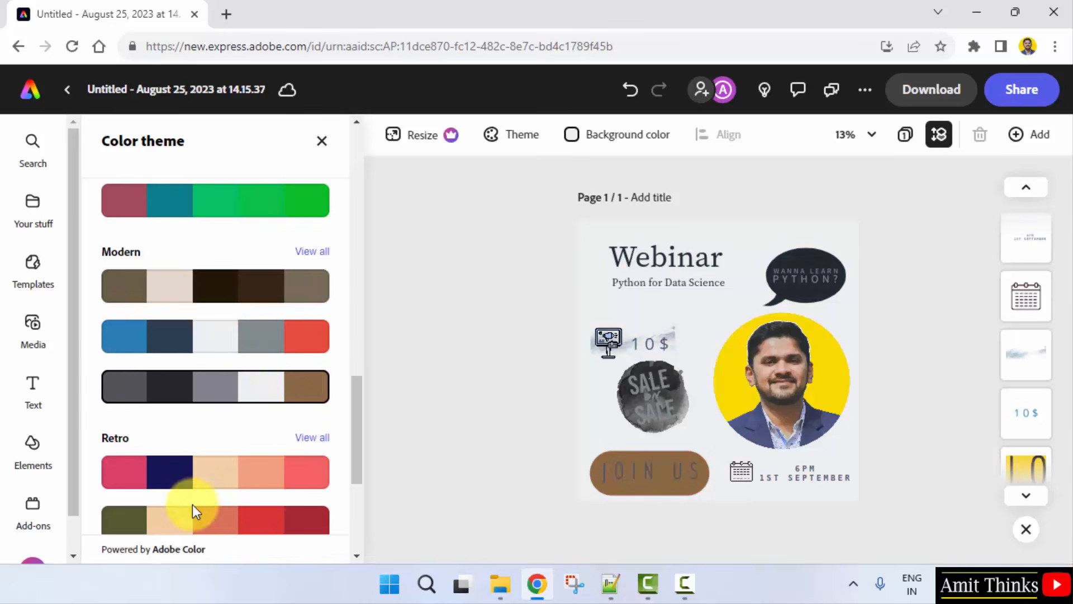
- After trying a Retro palette, apply the grey-blue and pink Neutral theme
{"action": "left_click", "coordinate": [167, 472]}
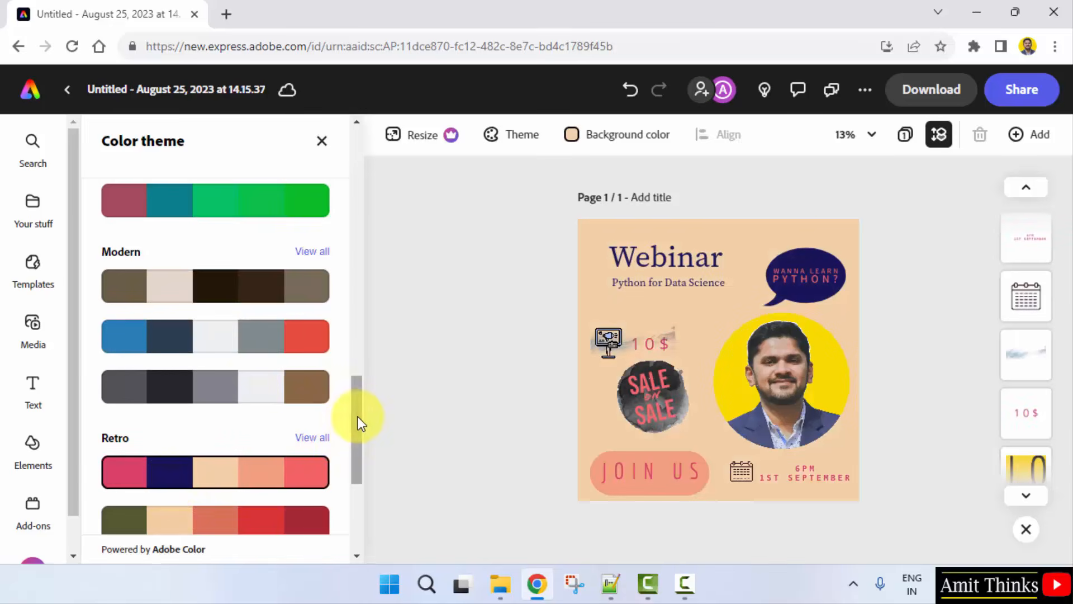
{"action": "left_click_drag", "start_coordinate": [358, 417], "coordinate": [343, 559]}
{"action": "left_click", "coordinate": [199, 400]}
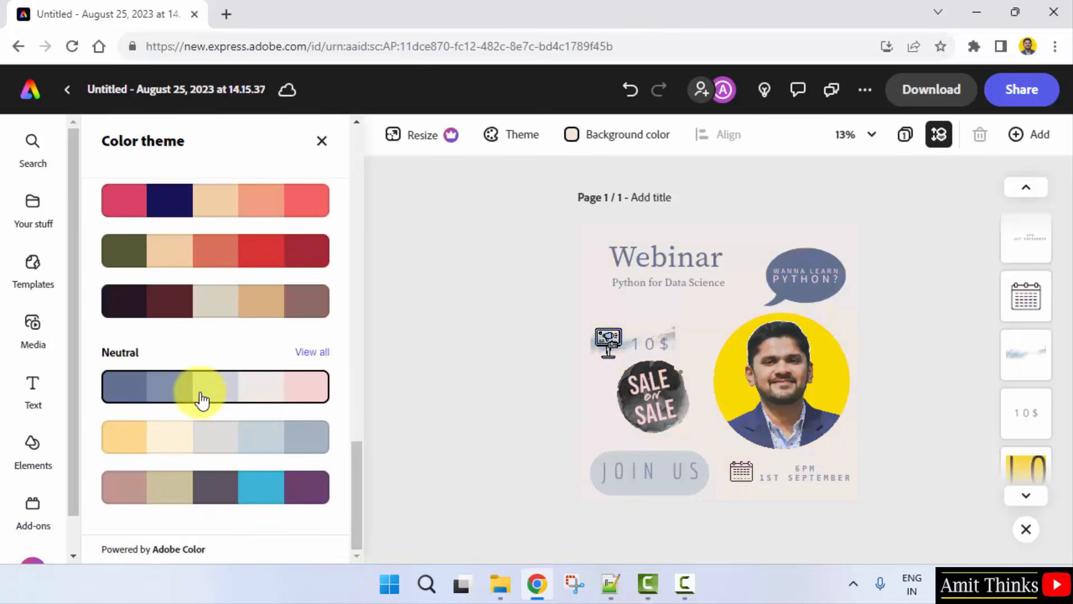
{"action": "left_click", "coordinate": [249, 443]}
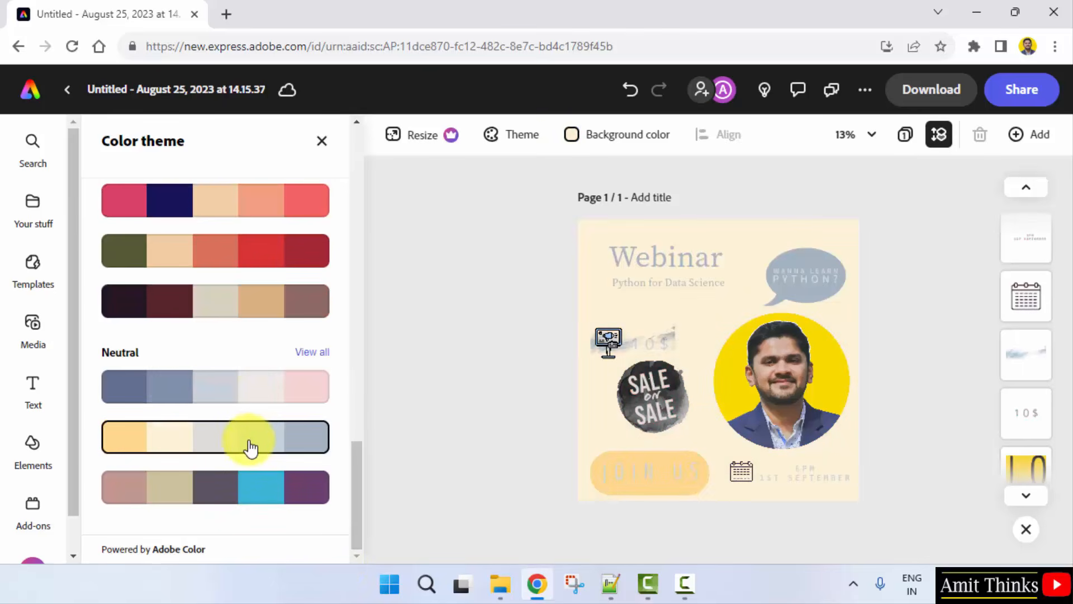
{"action": "left_click", "coordinate": [240, 388]}
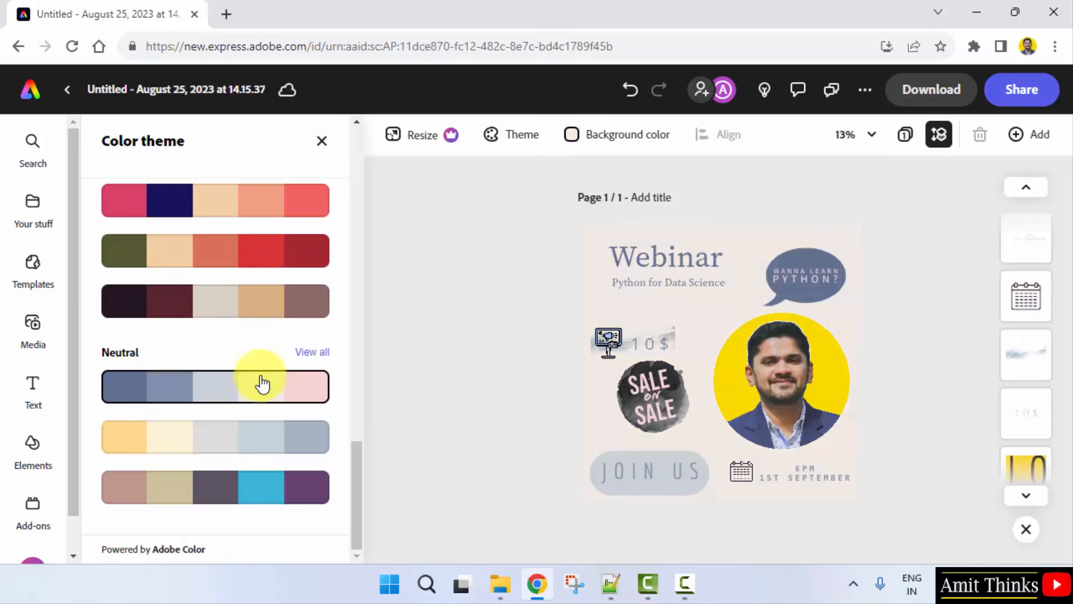
{"action": "left_click_drag", "start_coordinate": [353, 475], "coordinate": [354, 132]}
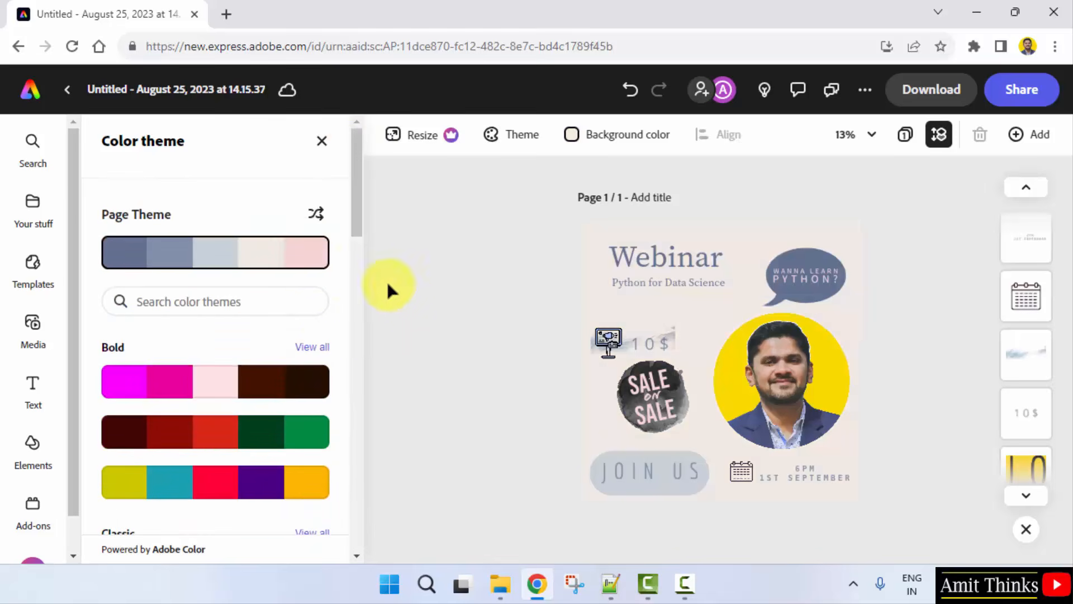
- Try several Bold colour themes on the flyer: olive-yellow, teal background, and pink-teal-yellow
{"action": "left_click", "coordinate": [312, 347]}
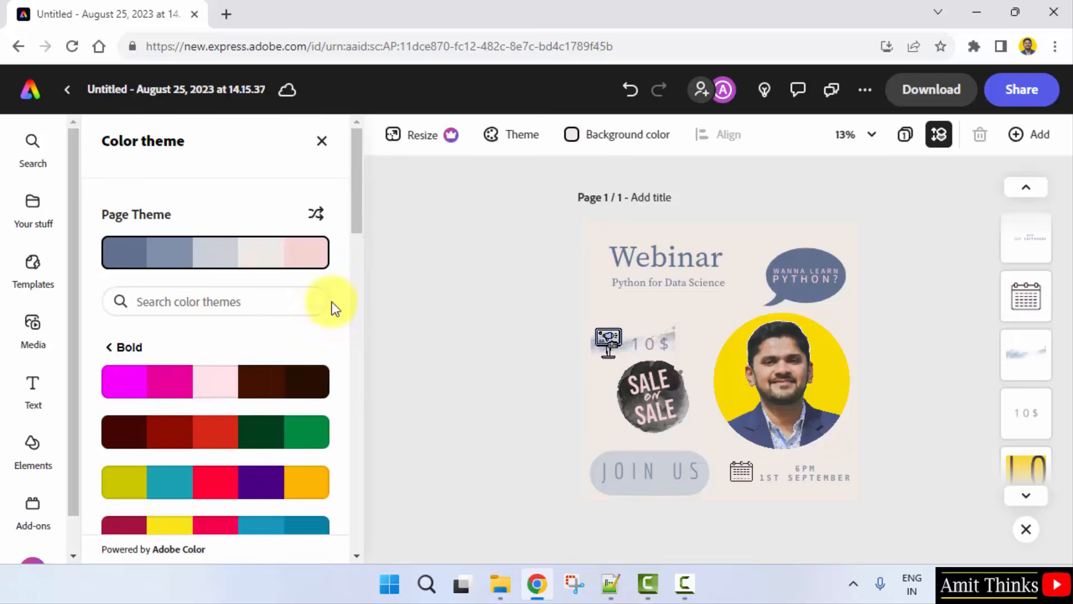
{"action": "left_click_drag", "start_coordinate": [356, 170], "coordinate": [347, 286]}
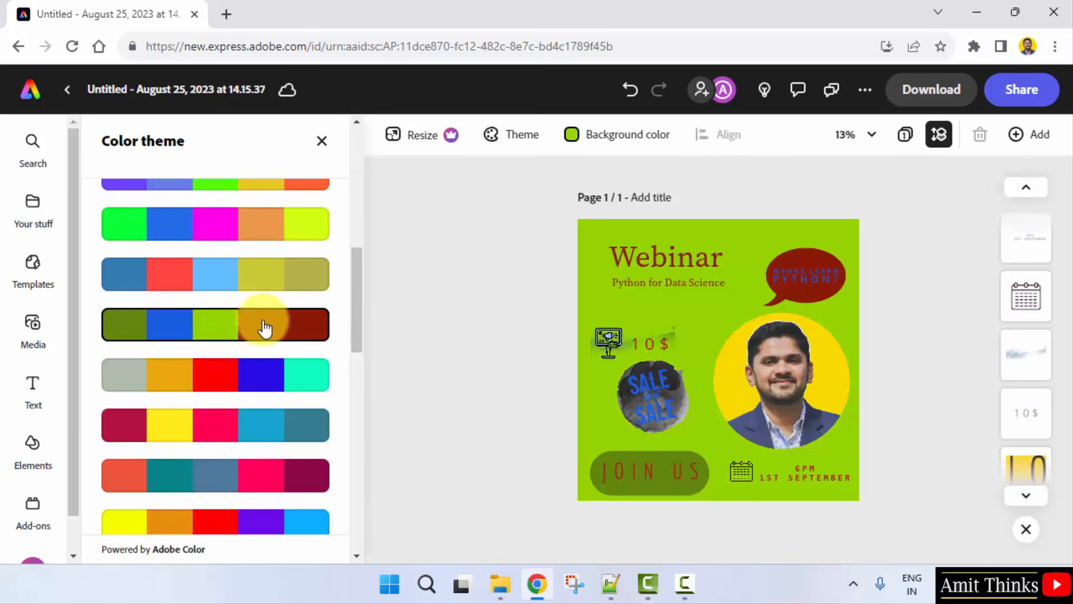
{"action": "left_click", "coordinate": [311, 280]}
{"action": "left_click", "coordinate": [240, 363]}
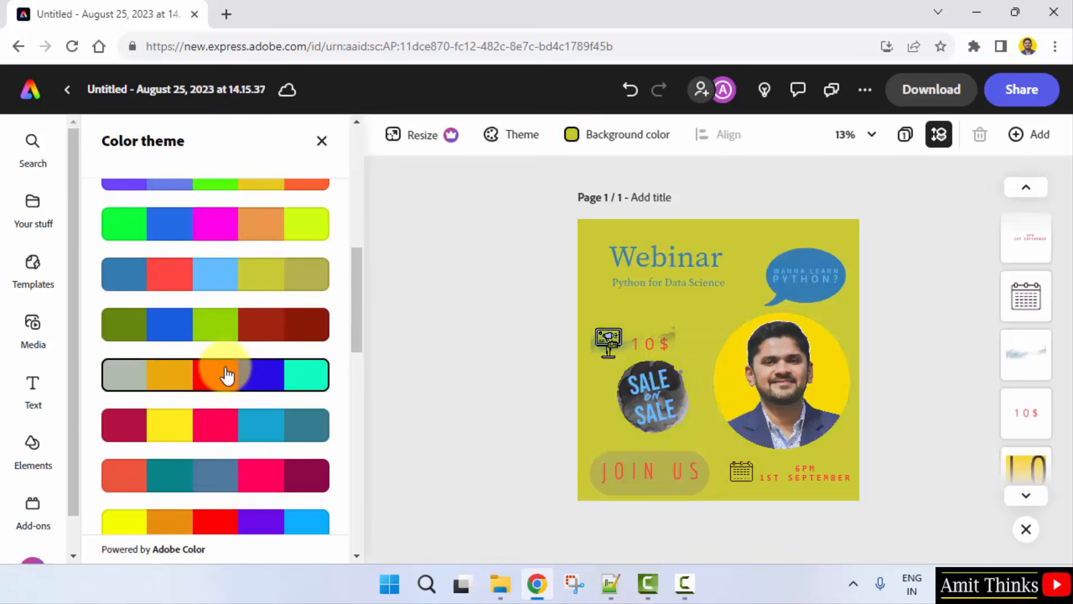
{"action": "left_click", "coordinate": [767, 342]}
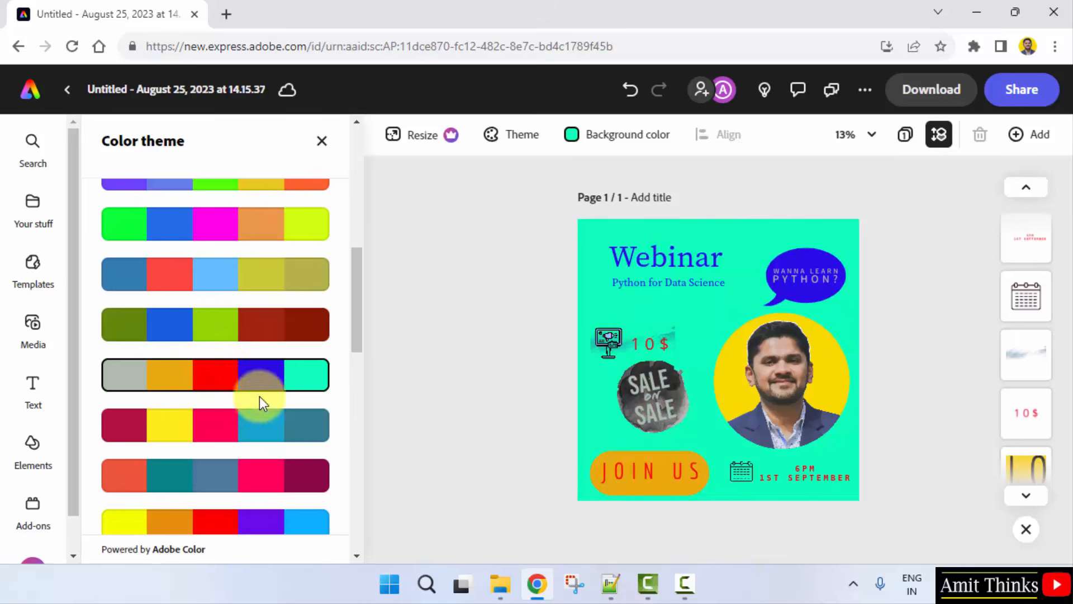
{"action": "scroll", "coordinate": [354, 448], "scroll_direction": "down", "scroll_amount": 5}
{"action": "left_click", "coordinate": [288, 449]}
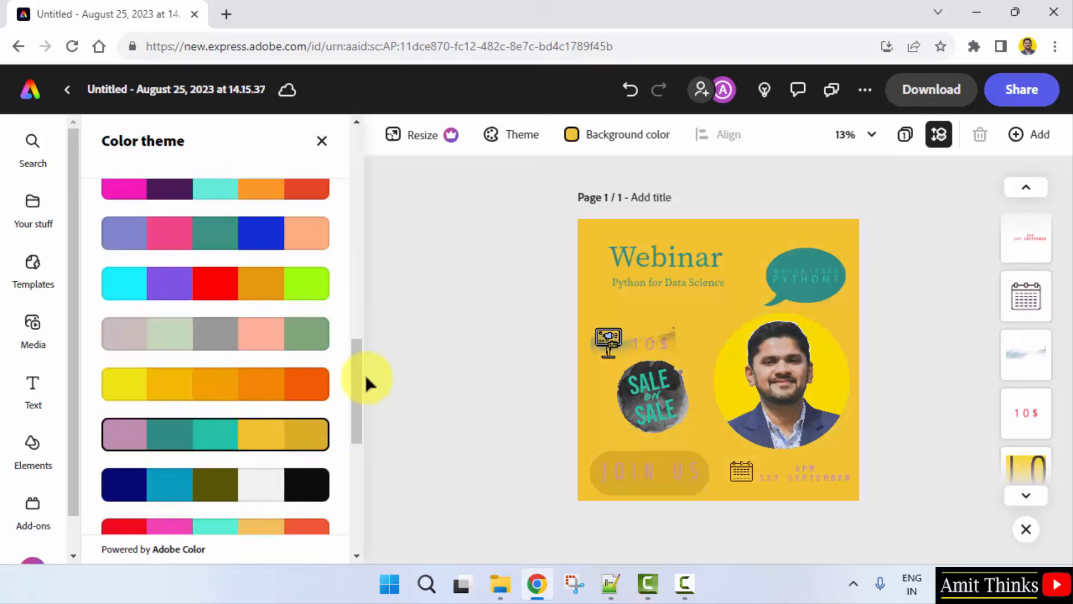
{"action": "left_click", "coordinate": [352, 296]}
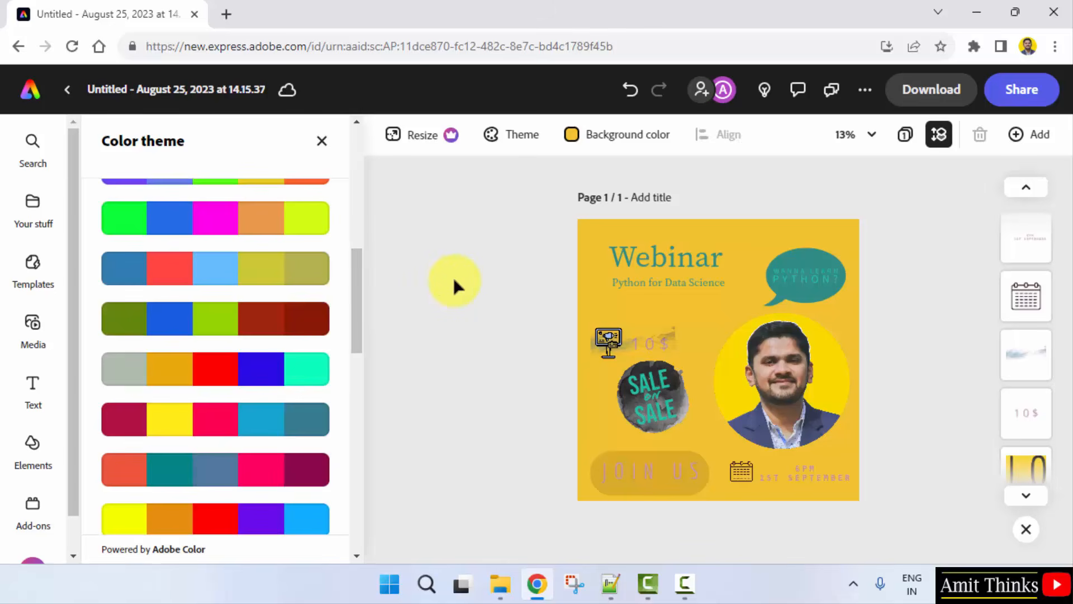
- Undo the theme changes with five Ctrl+Z presses, restoring the white and yellow colours
{"action": "key", "text": "ctrl+z"}
{"action": "key", "text": "ctrl+z"}
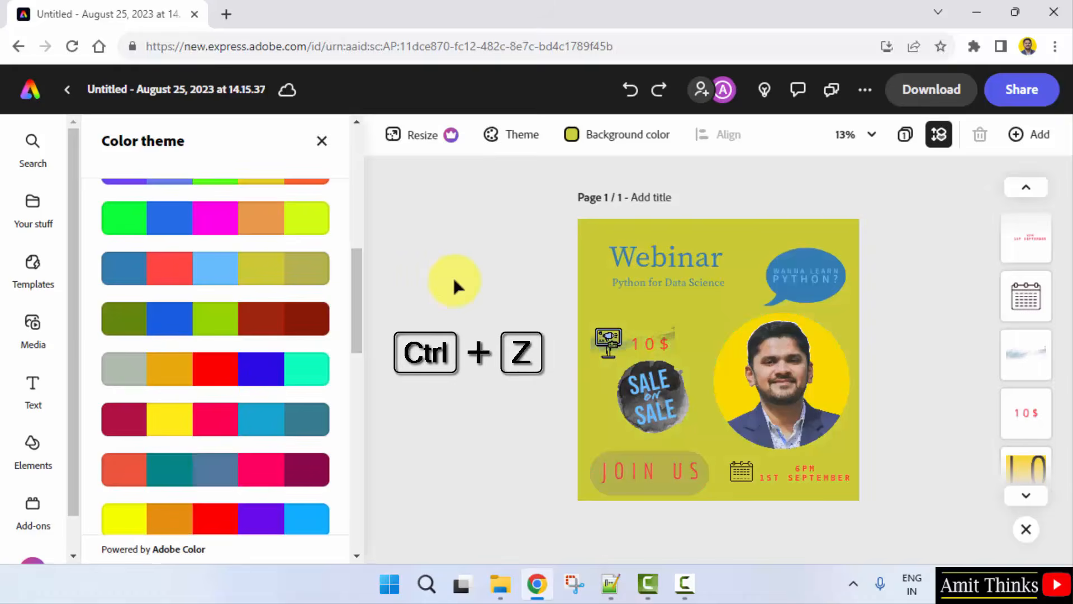
{"action": "key", "text": "ctrl+z"}
{"action": "key", "text": "ctrl+z"}
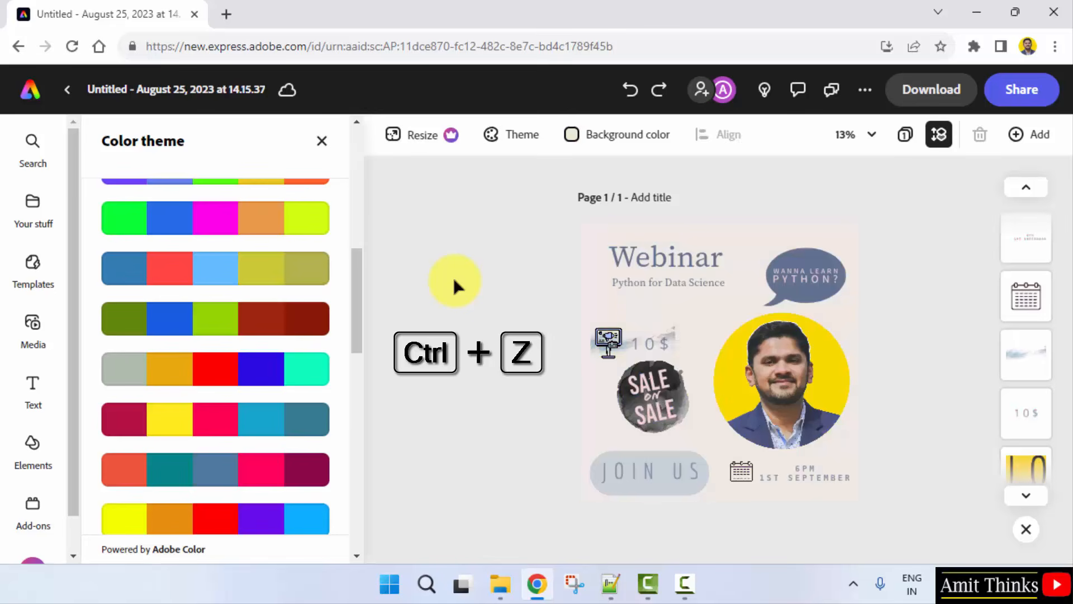
{"action": "key", "text": "ctrl+z"}
{"action": "key", "text": "ctrl+z"}
{"action": "key", "text": "ctrl+z"}
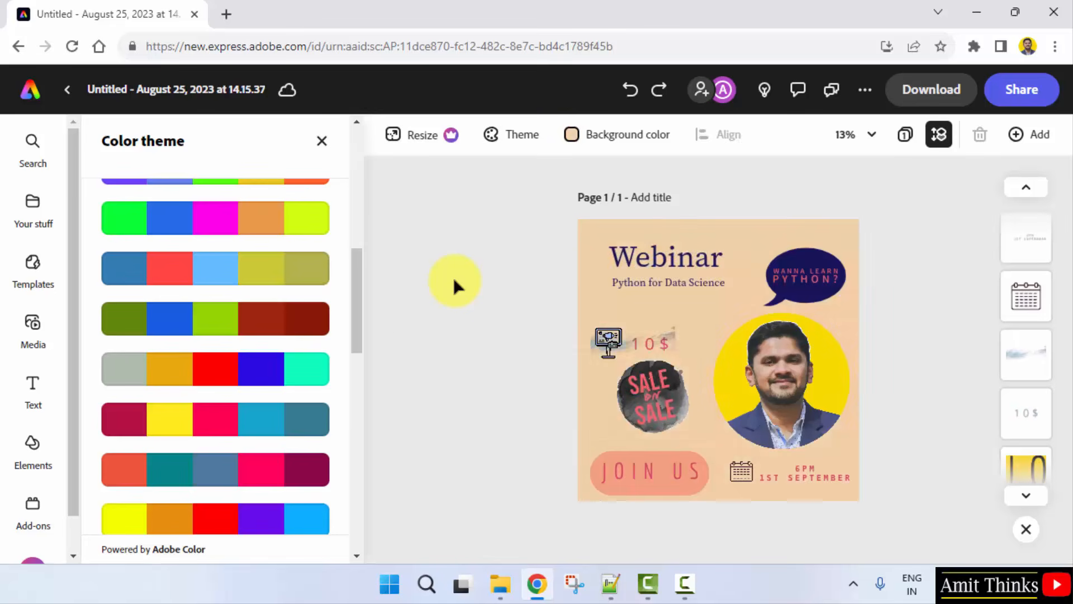
{"action": "key", "text": "ctrl+z"}
{"action": "key", "text": "ctrl+z"}
{"action": "key", "text": "ctrl+z"}
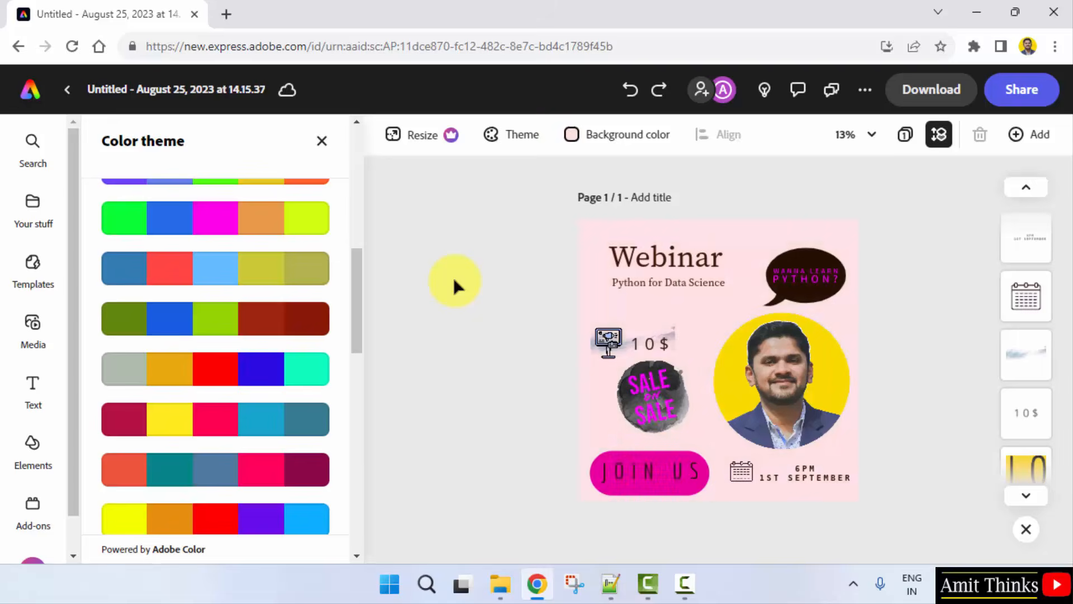
{"action": "key", "text": "ctrl+z"}
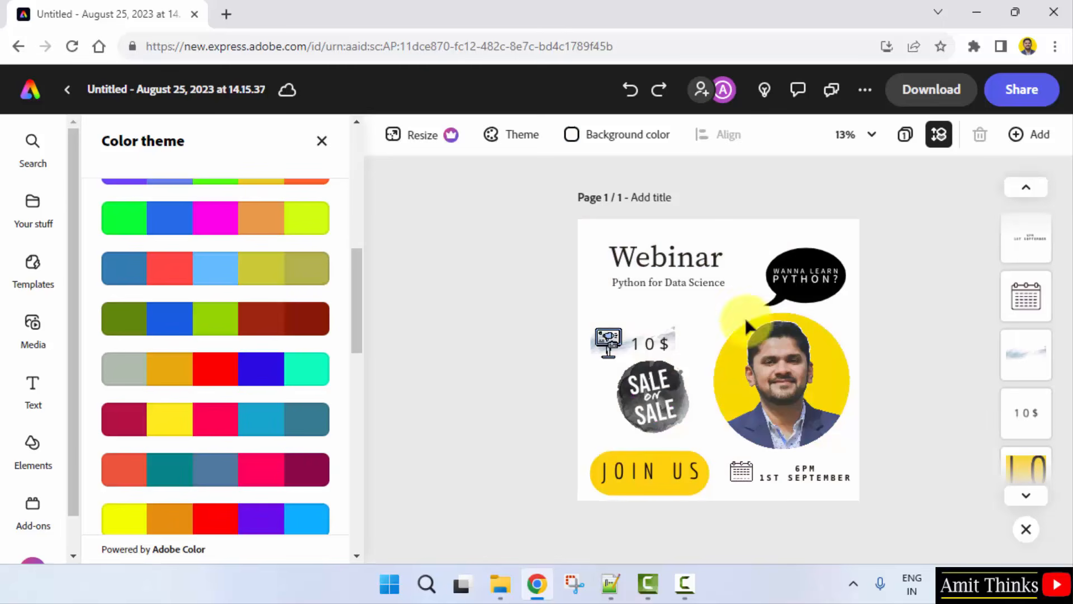
{"action": "scroll", "coordinate": [356, 180], "scroll_direction": "up", "scroll_amount": 1}
{"action": "scroll", "coordinate": [354, 179], "scroll_direction": "up", "scroll_amount": 5}
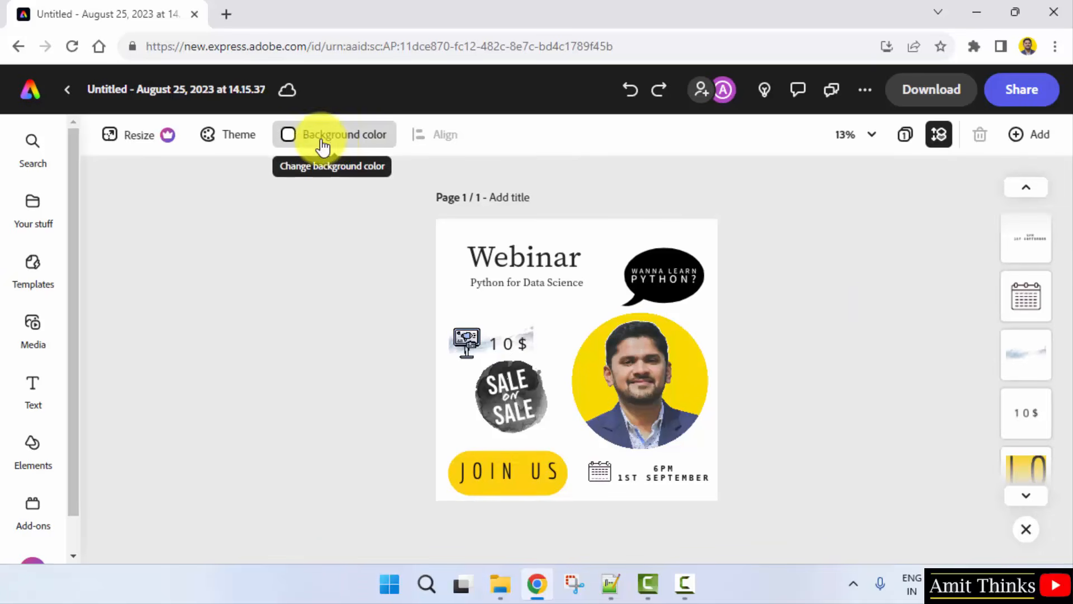
- Try light pink and dark brown page background swatches, ending on light pink
{"action": "left_click", "coordinate": [291, 136]}
{"action": "left_click", "coordinate": [291, 137]}
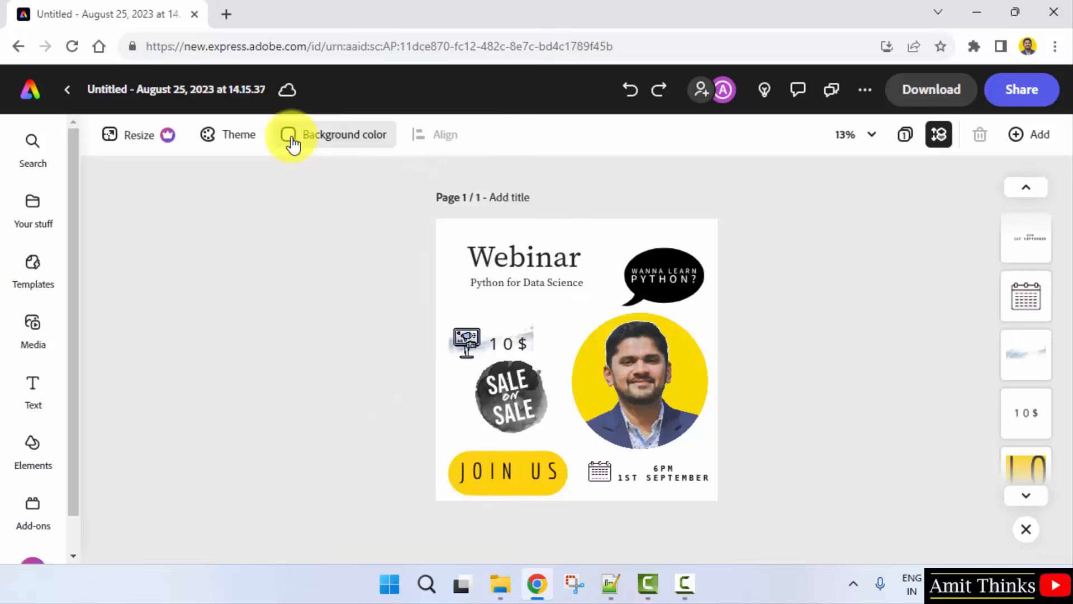
{"action": "left_click", "coordinate": [291, 139]}
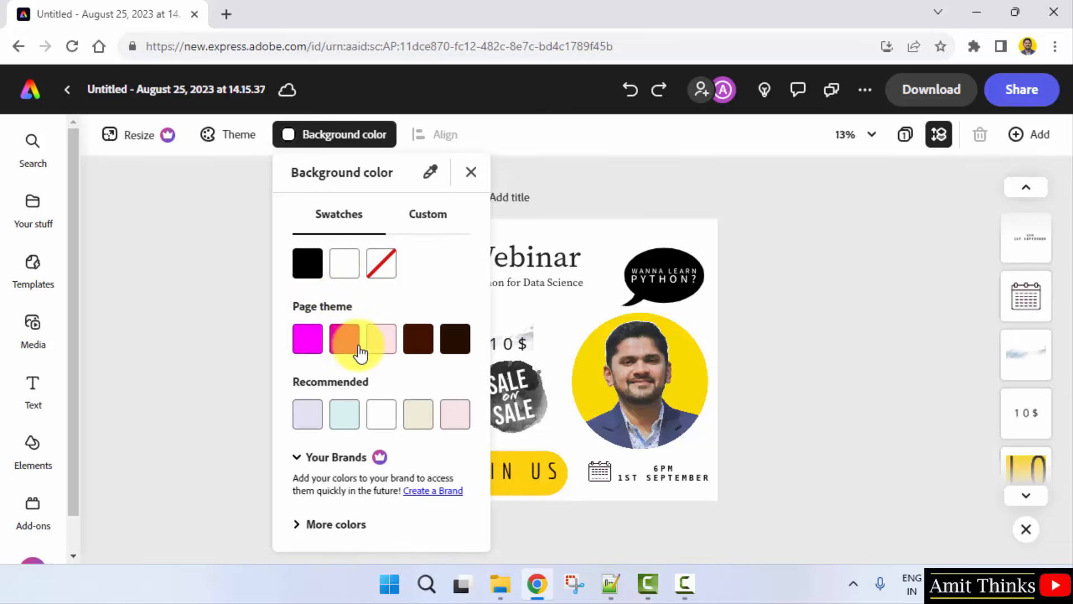
{"action": "left_click", "coordinate": [383, 339]}
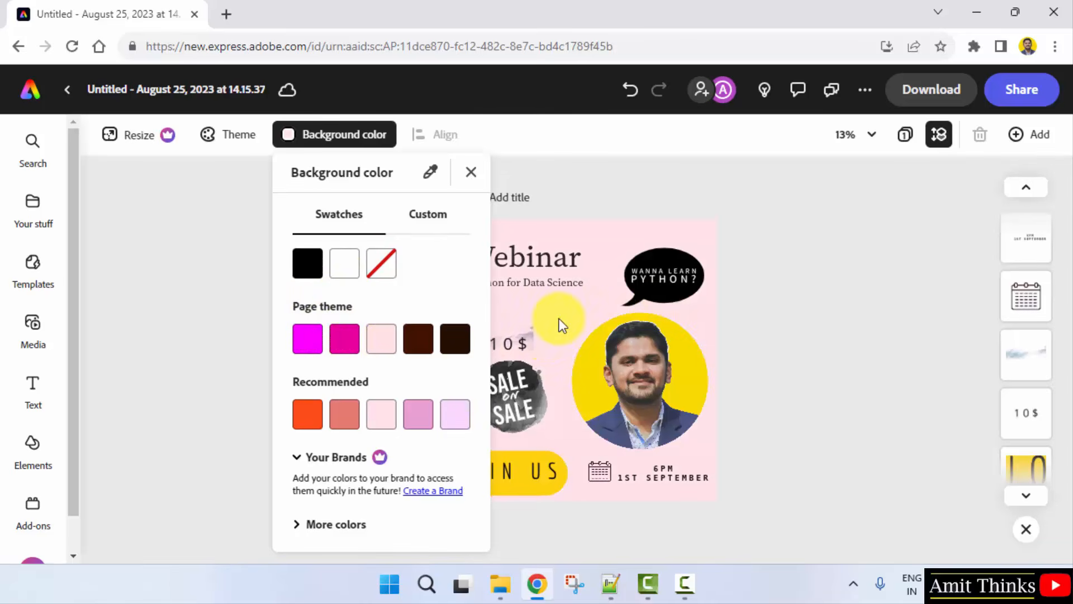
{"action": "left_click", "coordinate": [455, 339]}
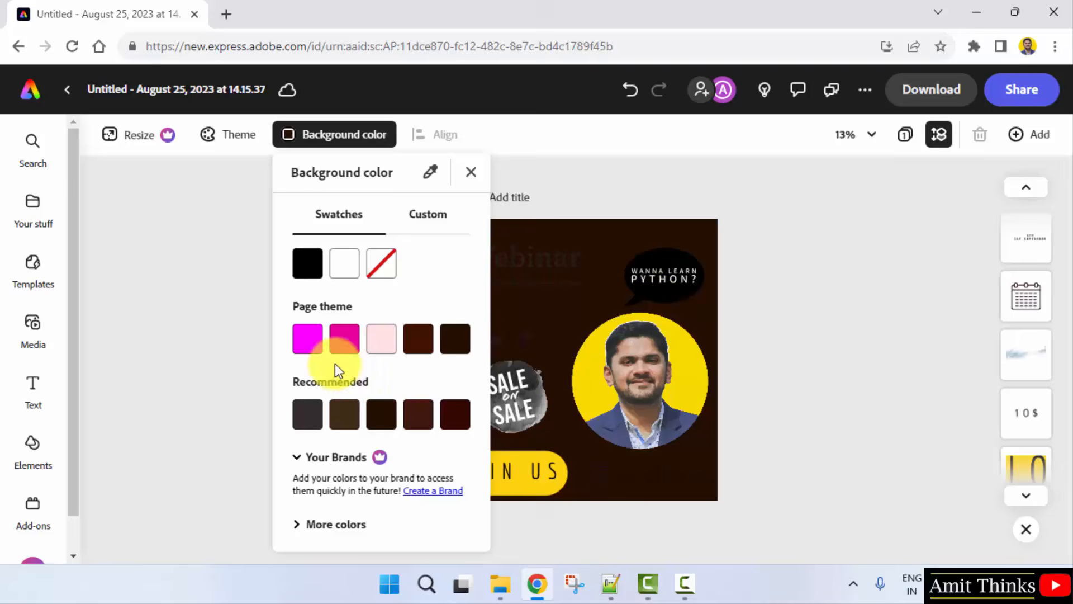
{"action": "left_click", "coordinate": [382, 340]}
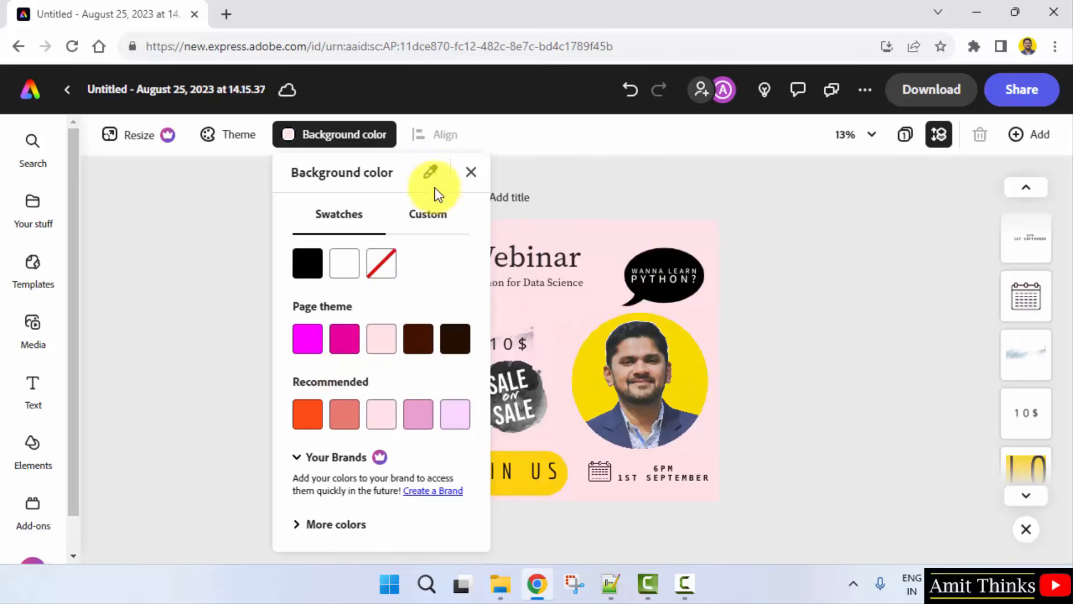
- Experiment with custom background colours: light blue, light red, teal, #8DBAC2, pale green, beige
{"action": "left_click", "coordinate": [426, 211]}
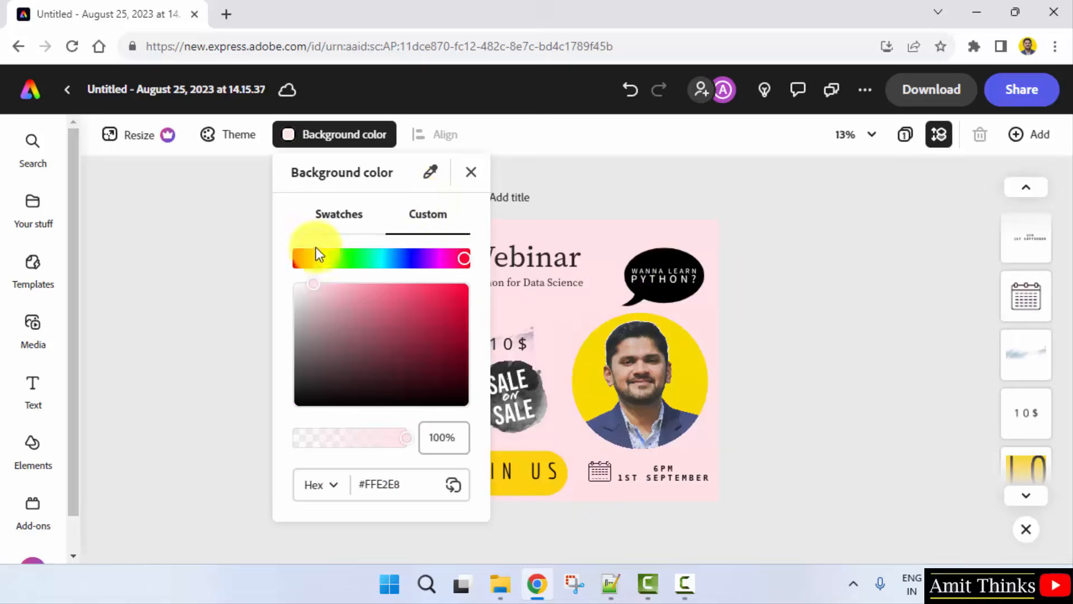
{"action": "mouse_move", "coordinate": [451, 261]}
{"action": "left_mouse_down"}
{"action": "mouse_move", "coordinate": [380, 264]}
{"action": "mouse_move", "coordinate": [447, 260]}
{"action": "left_mouse_up"}
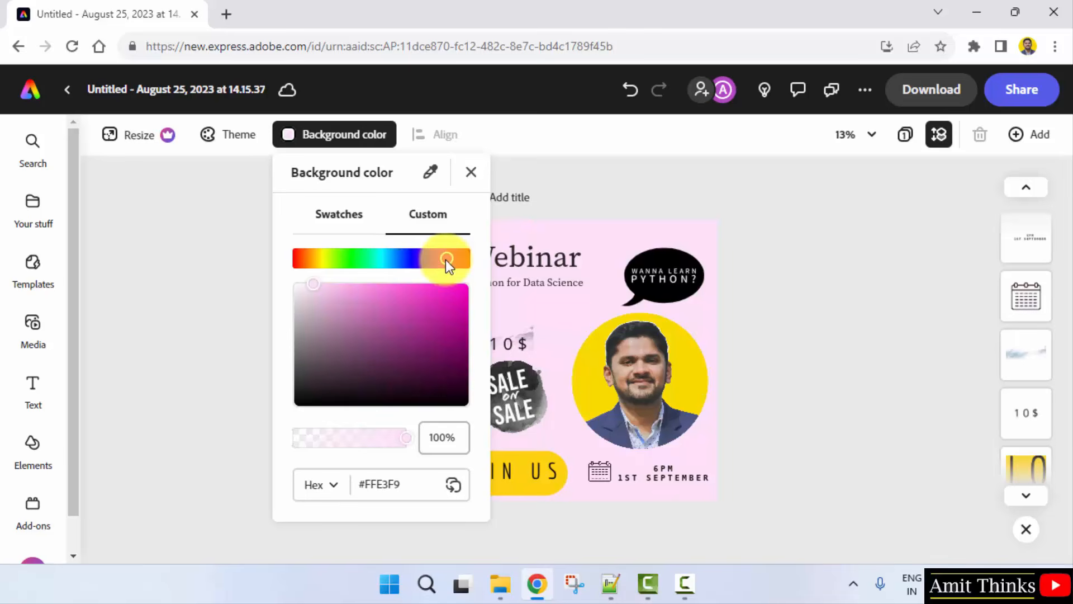
{"action": "left_click_drag", "start_coordinate": [445, 260], "coordinate": [387, 274]}
{"action": "left_click", "coordinate": [424, 355]}
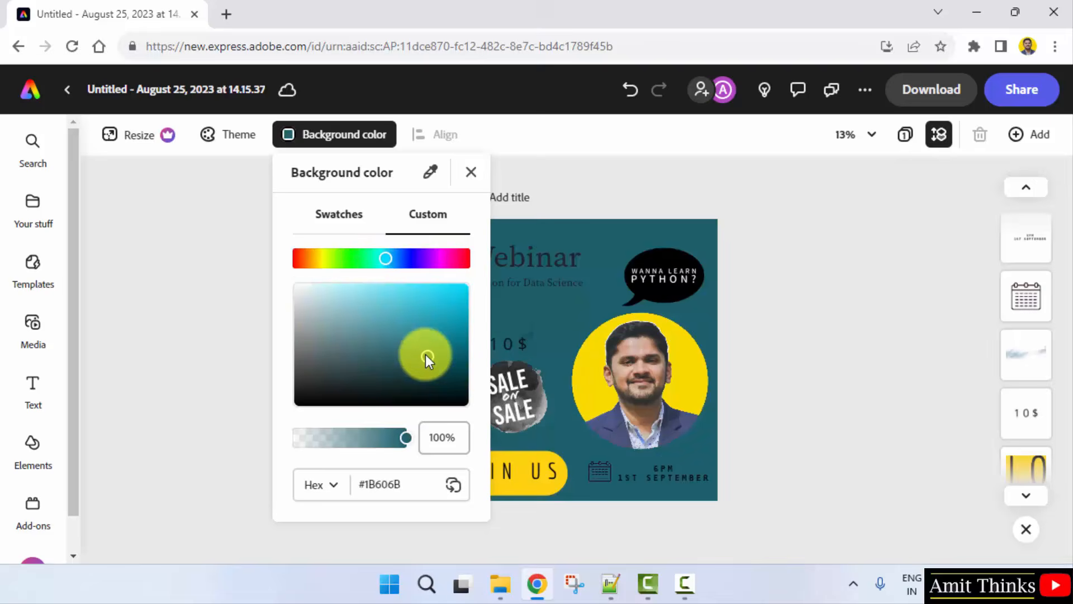
{"action": "left_click", "coordinate": [320, 334]}
{"action": "left_click", "coordinate": [341, 312]}
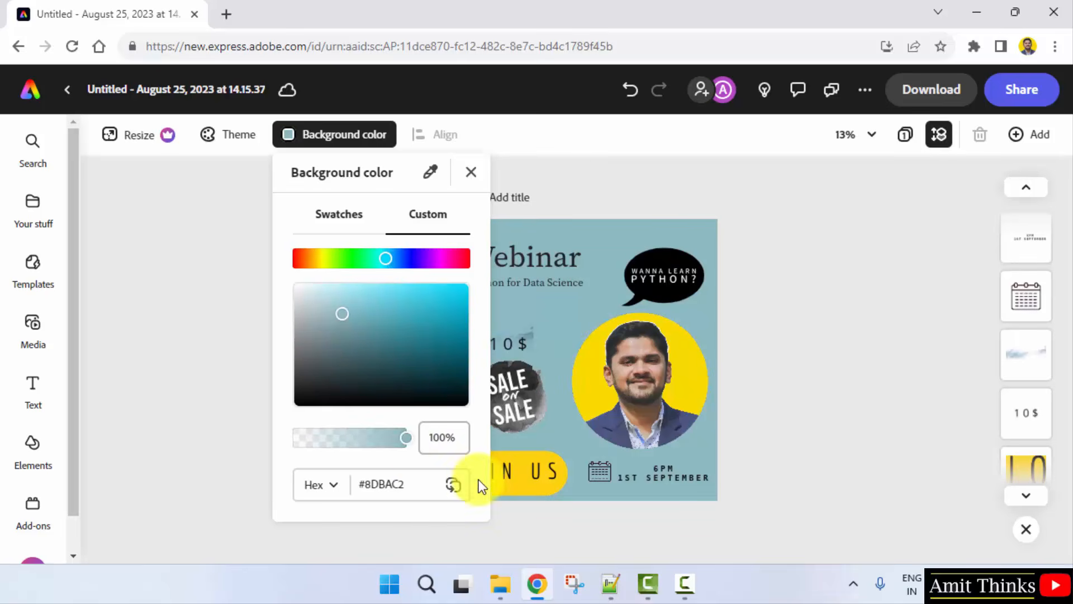
{"action": "mouse_move", "coordinate": [413, 445]}
{"action": "left_mouse_down"}
{"action": "mouse_move", "coordinate": [342, 450]}
{"action": "mouse_move", "coordinate": [326, 445]}
{"action": "mouse_move", "coordinate": [414, 438]}
{"action": "mouse_move", "coordinate": [314, 438]}
{"action": "mouse_move", "coordinate": [415, 440]}
{"action": "left_mouse_up"}
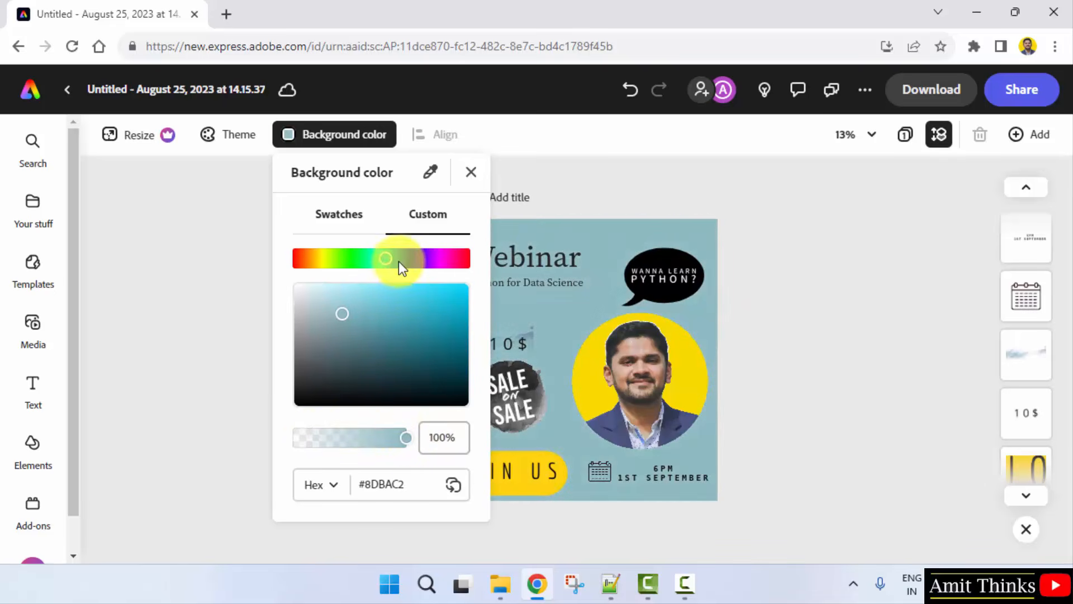
{"action": "left_click_drag", "start_coordinate": [399, 262], "coordinate": [308, 262]}
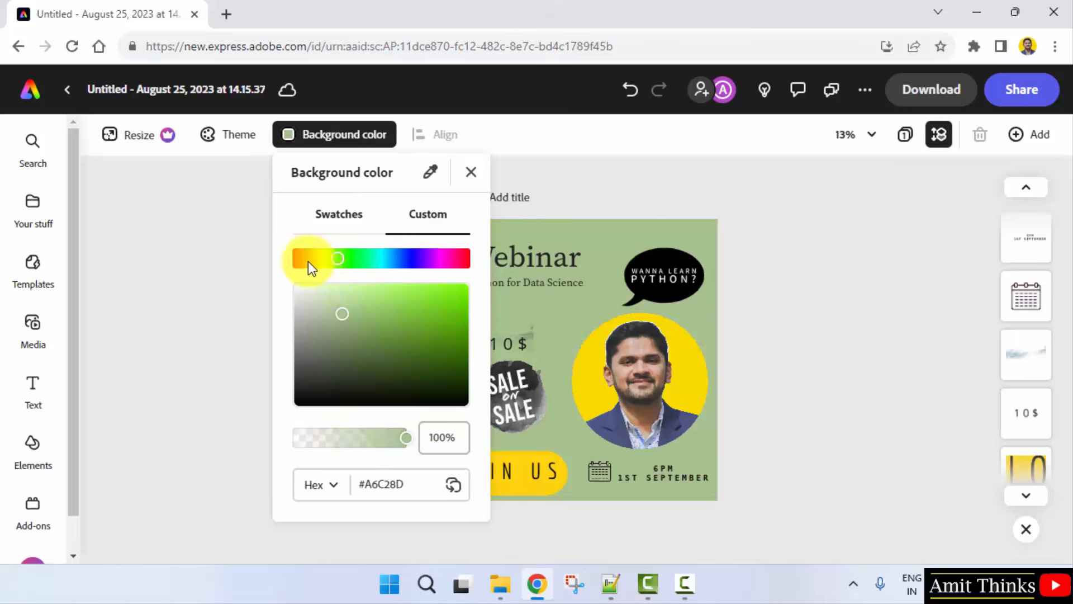
{"action": "left_click", "coordinate": [307, 260]}
{"action": "left_click", "coordinate": [344, 218]}
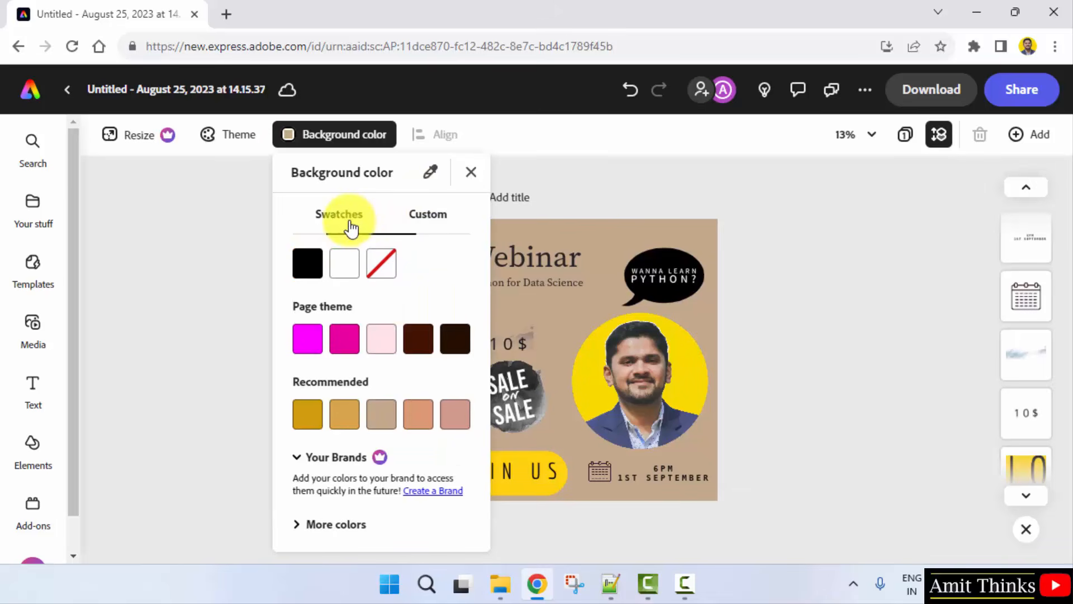
- Try more swatches (light grey, blue, light purple, near-white), then settle on a light pink background
{"action": "left_click", "coordinate": [324, 523]}
{"action": "scroll", "coordinate": [492, 447], "scroll_direction": "down", "scroll_amount": 4}
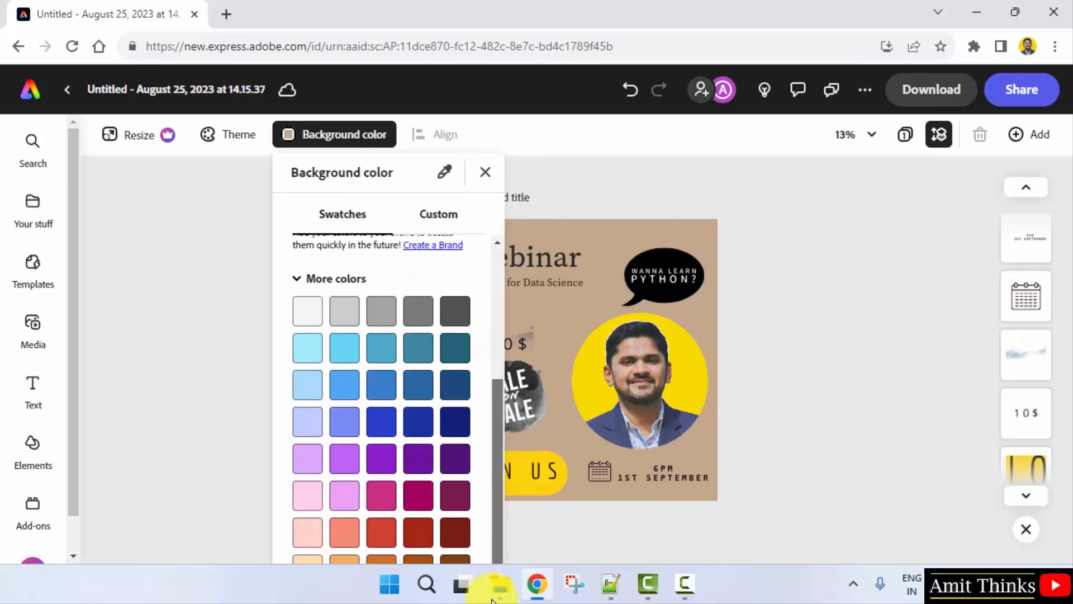
{"action": "left_click", "coordinate": [354, 307]}
{"action": "left_click", "coordinate": [434, 359]}
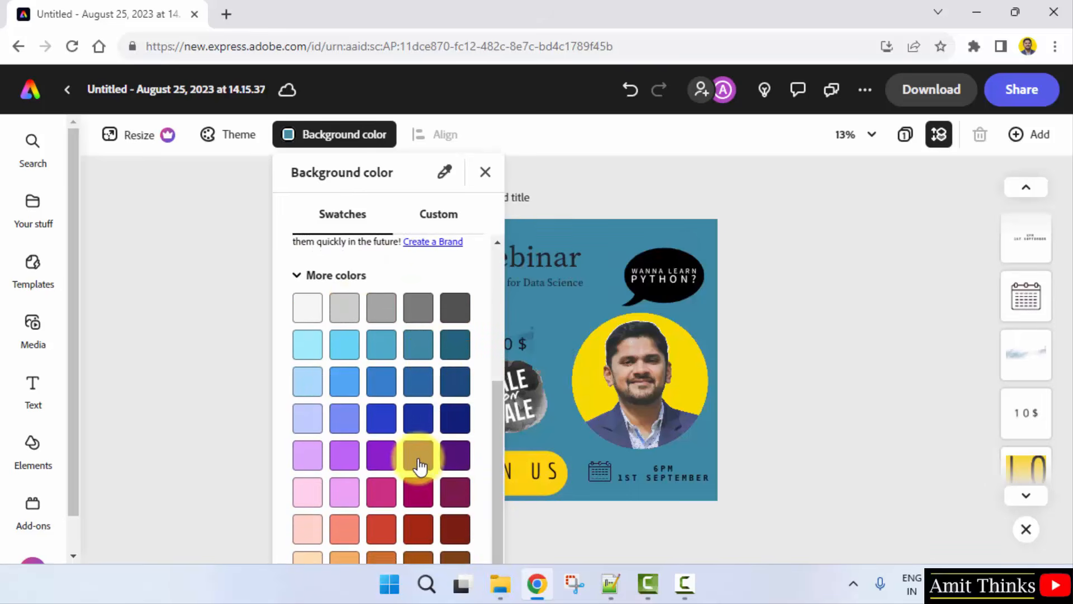
{"action": "left_click", "coordinate": [344, 455]}
{"action": "left_click", "coordinate": [344, 391]}
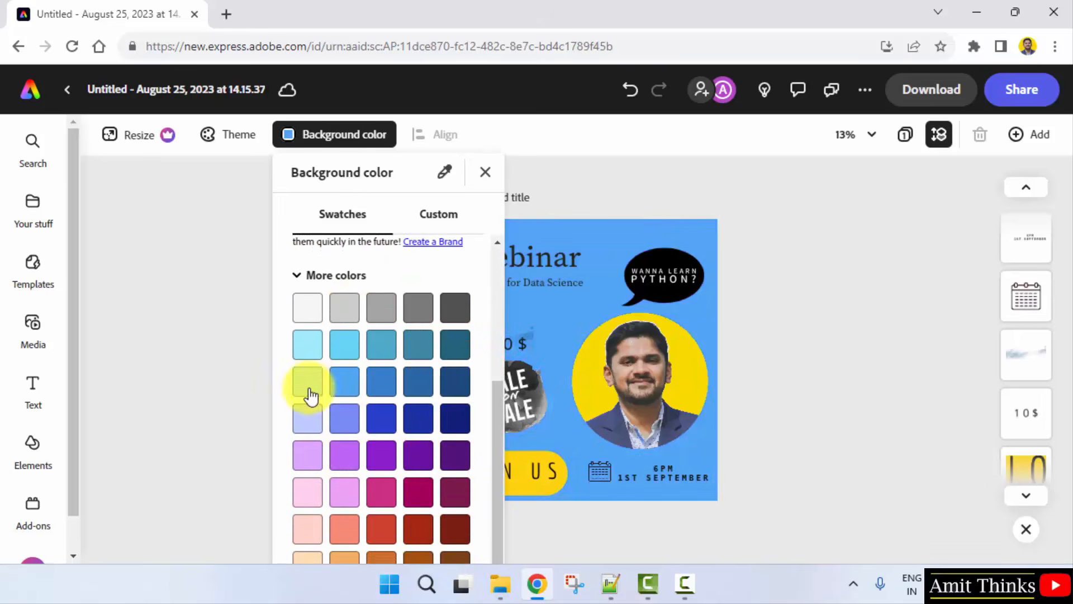
{"action": "left_click", "coordinate": [308, 382]}
{"action": "left_click", "coordinate": [308, 318]}
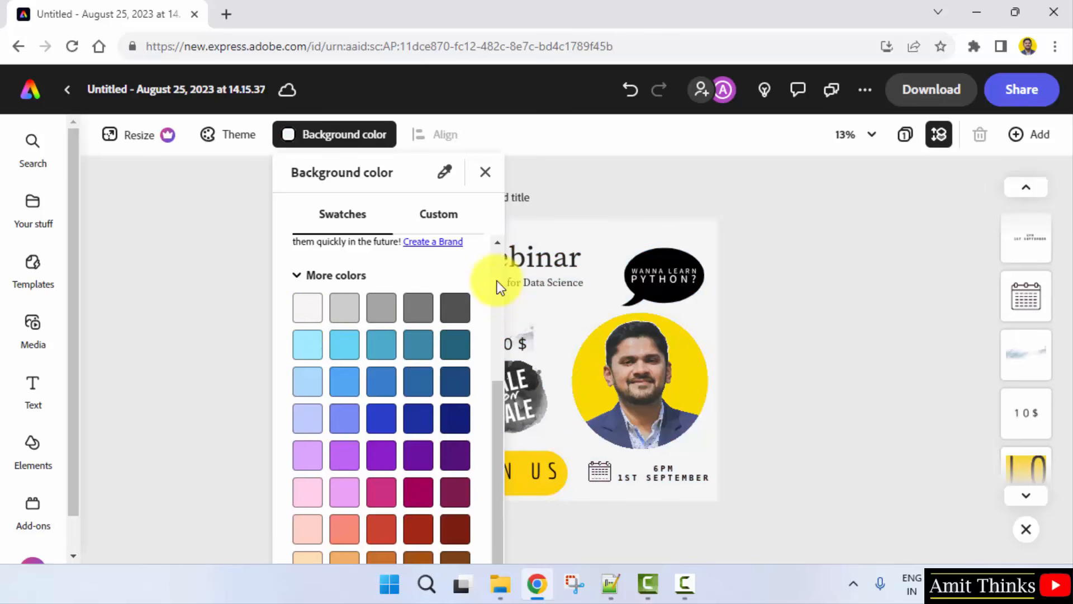
{"action": "scroll", "coordinate": [492, 264], "scroll_direction": "up", "scroll_amount": 5}
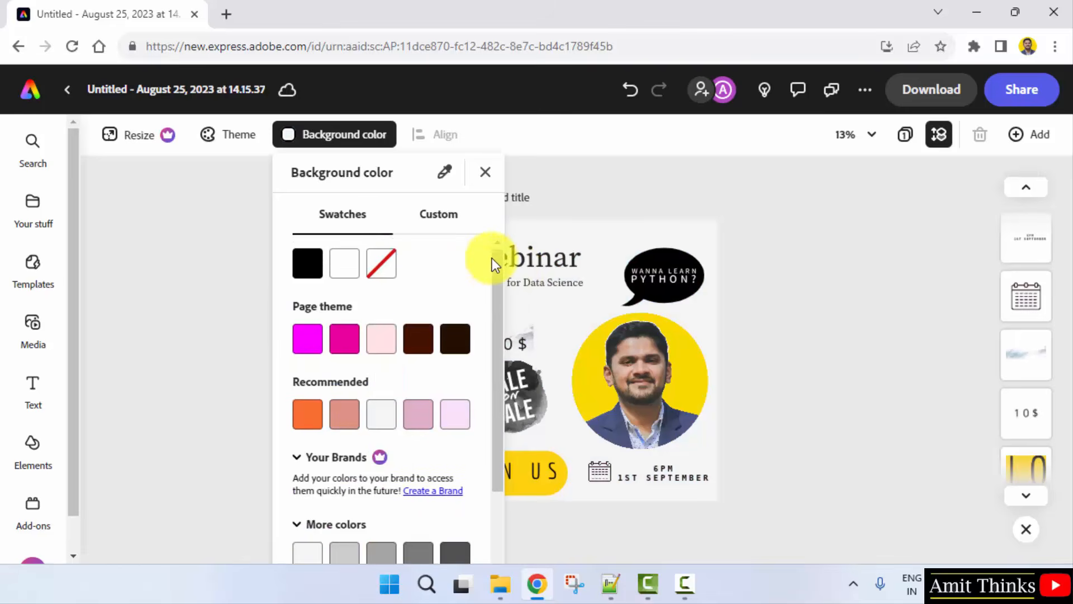
{"action": "left_click", "coordinate": [373, 348]}
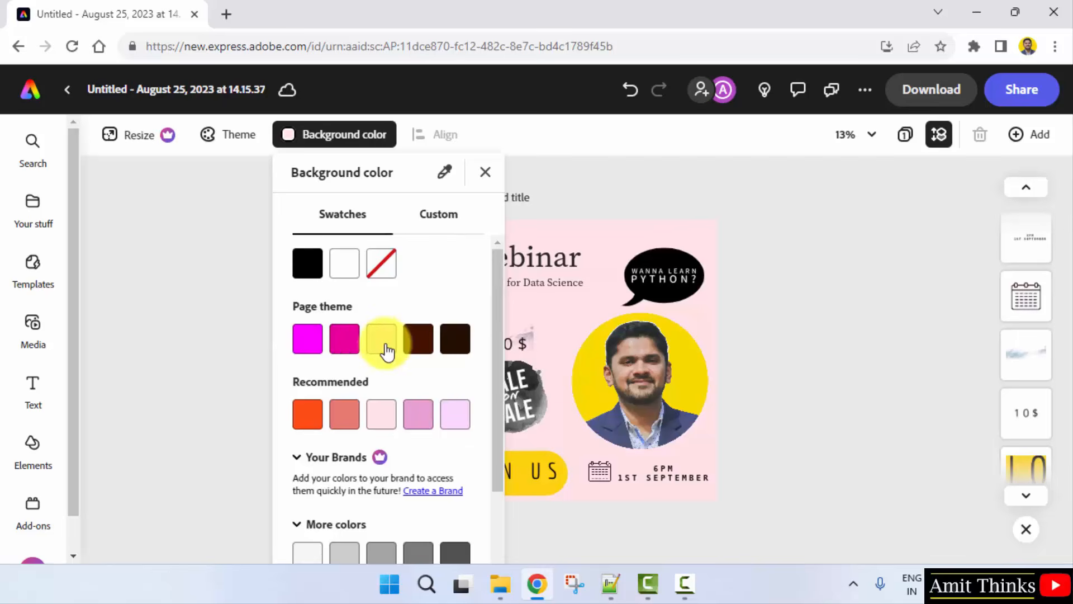
{"action": "left_click", "coordinate": [924, 377]}
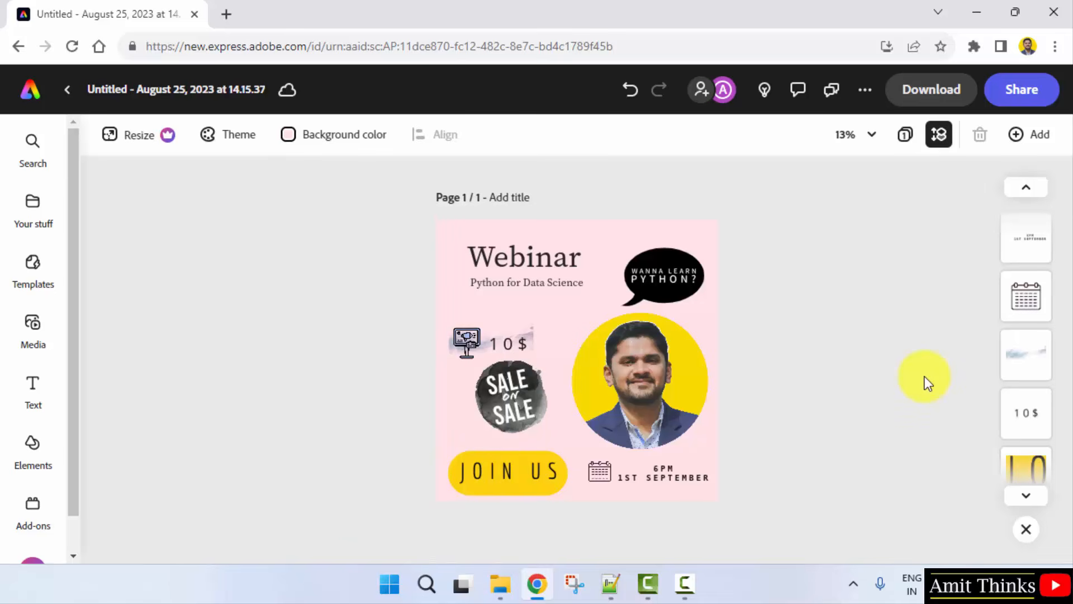
- Undo the pink background back to white and browse the Media stock photos, including abstract textures
{"action": "key", "text": "ctrl+z"}
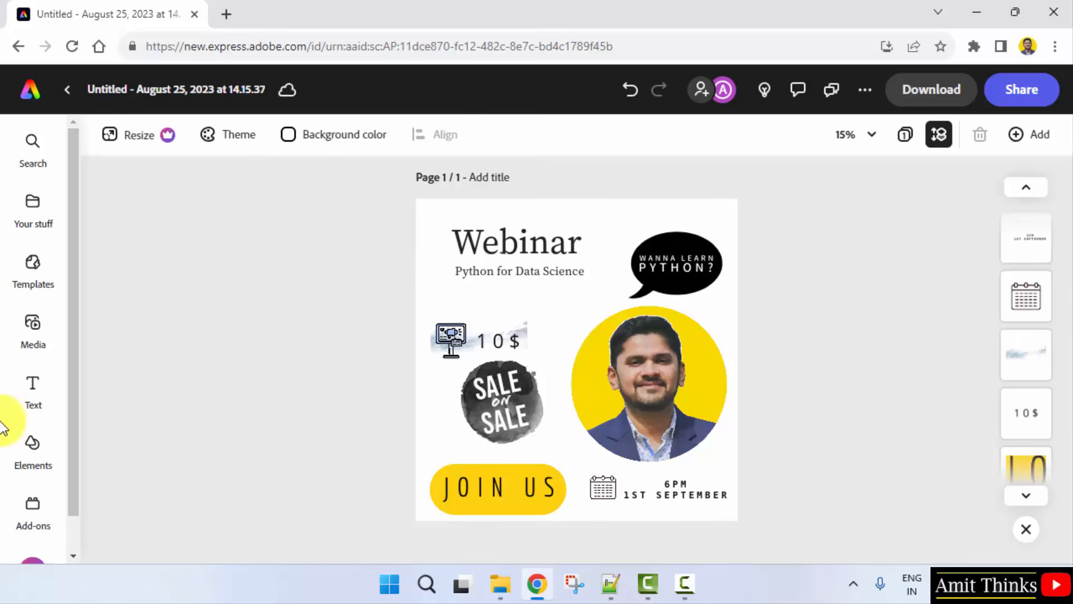
{"action": "left_click", "coordinate": [31, 341]}
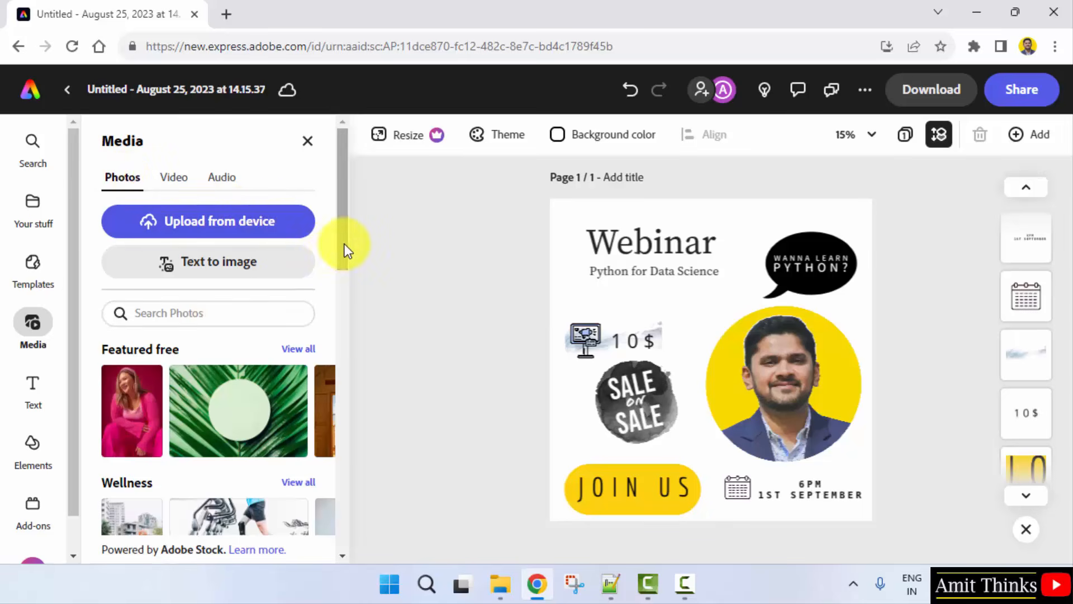
{"action": "left_click_drag", "start_coordinate": [344, 245], "coordinate": [333, 408]}
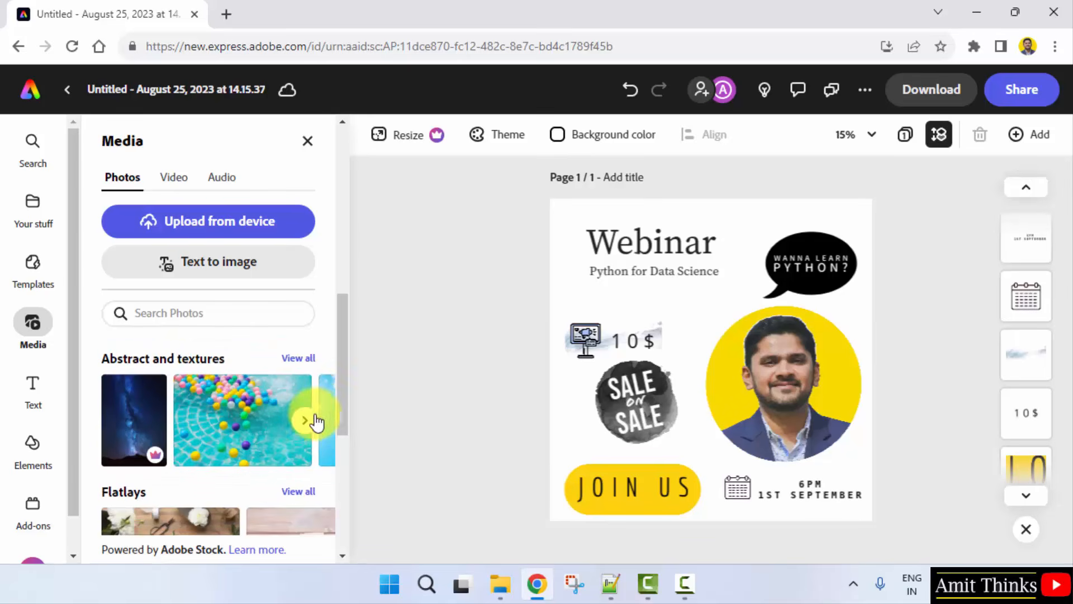
{"action": "left_click", "coordinate": [306, 423]}
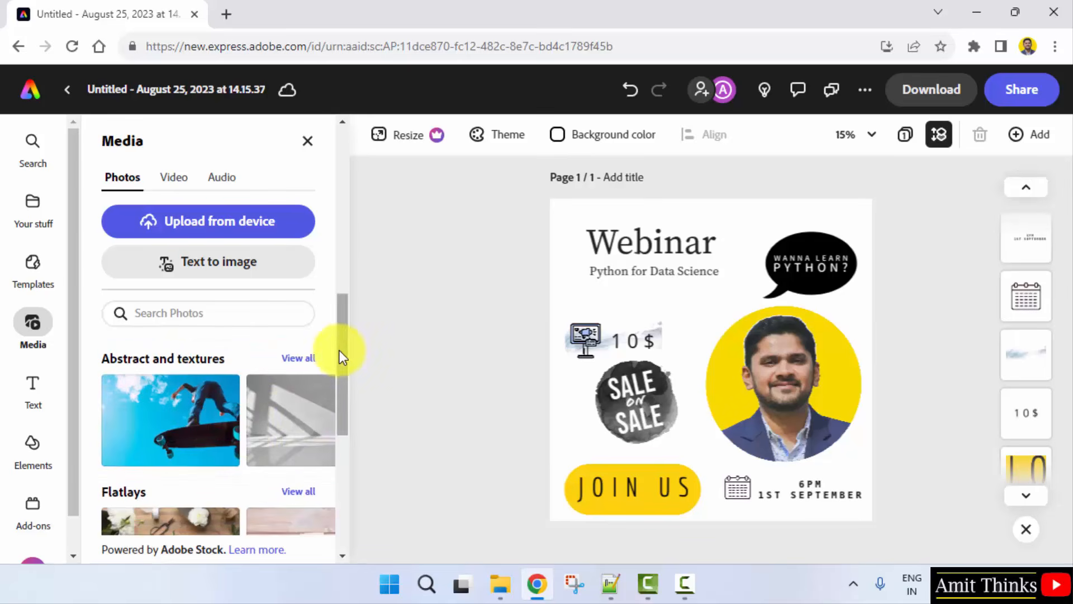
{"action": "left_click_drag", "start_coordinate": [340, 355], "coordinate": [331, 223]}
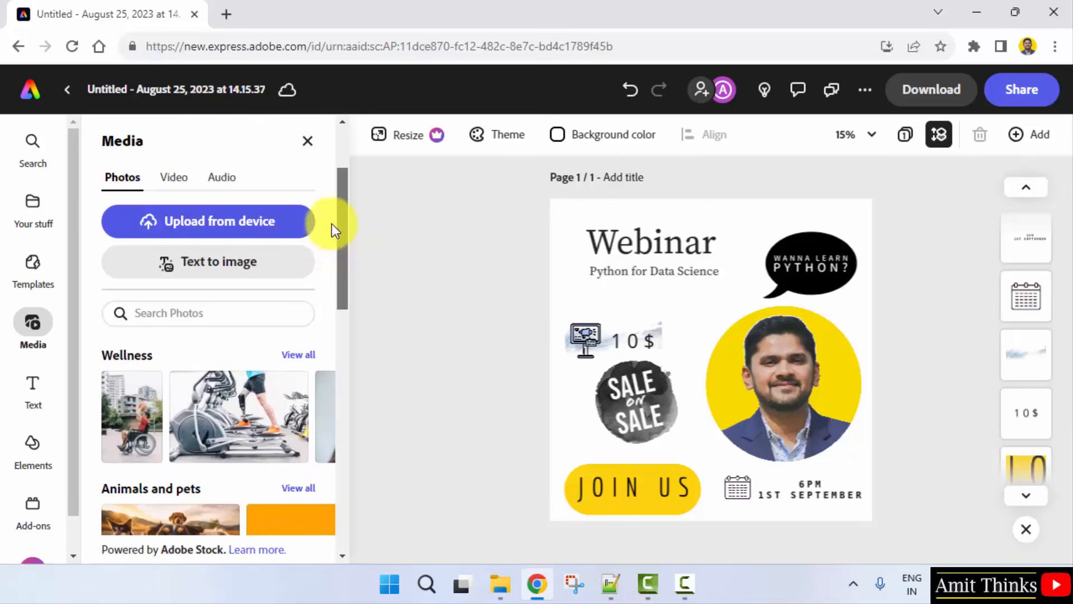
{"action": "left_click", "coordinate": [208, 313]}
{"action": "type", "text": "learn"}
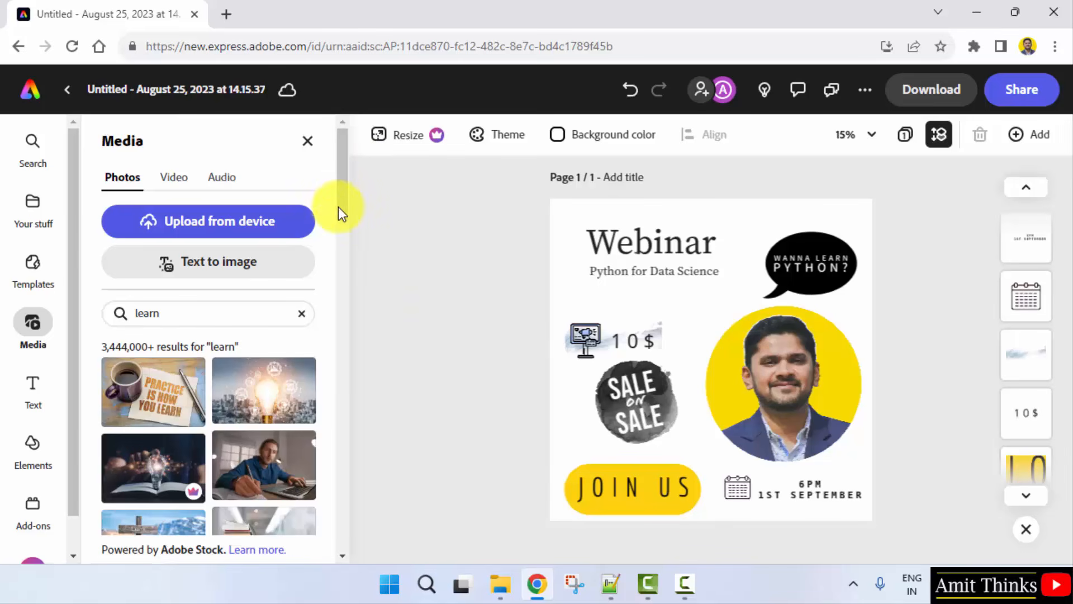
{"action": "scroll", "coordinate": [338, 231], "scroll_direction": "down", "scroll_amount": 5}
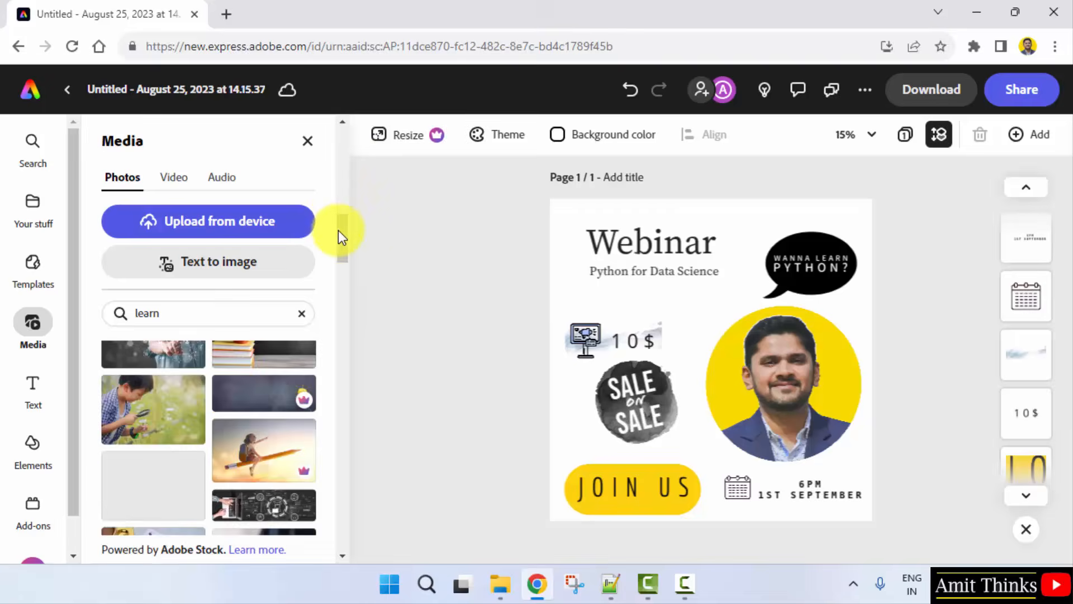
{"action": "scroll", "coordinate": [342, 235], "scroll_direction": "down", "scroll_amount": 5}
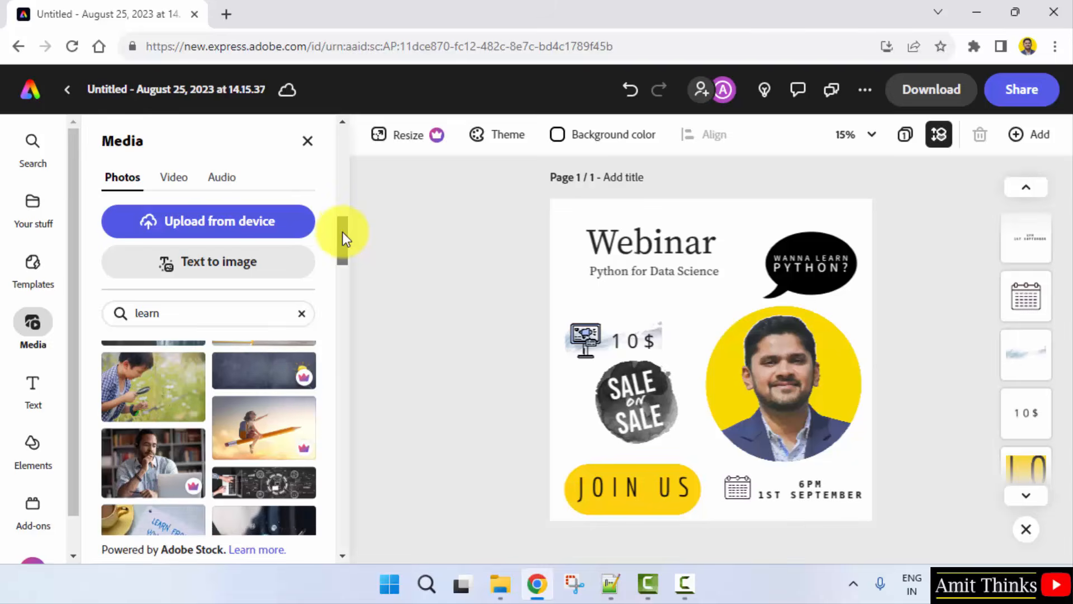
{"action": "left_click", "coordinate": [156, 445]}
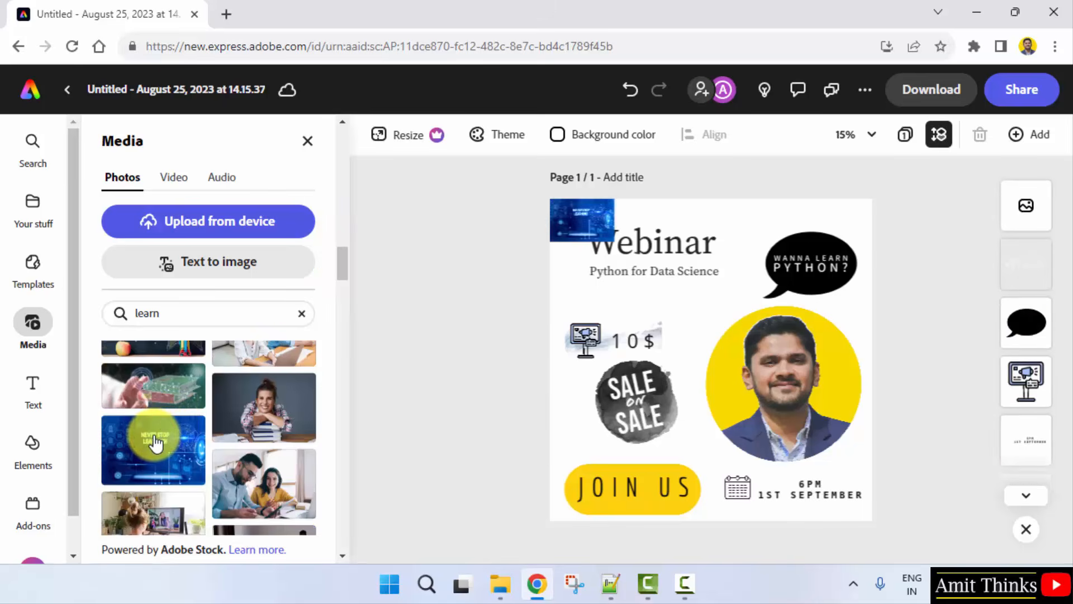
{"action": "left_click_drag", "start_coordinate": [582, 220], "coordinate": [846, 431]}
{"action": "left_click_drag", "start_coordinate": [743, 396], "coordinate": [707, 410]}
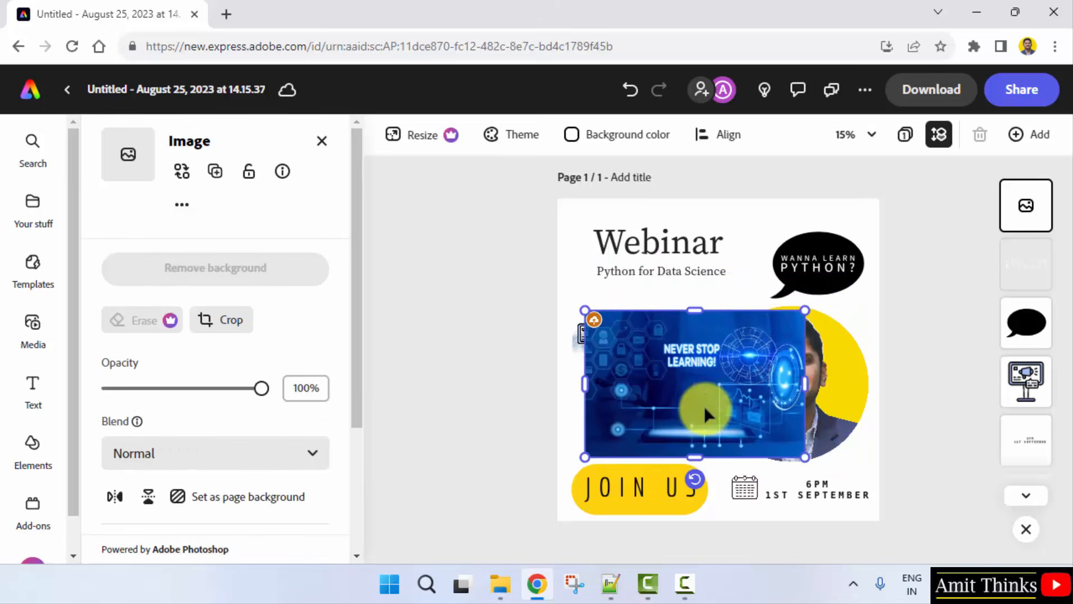
{"action": "right_click", "coordinate": [708, 360]}
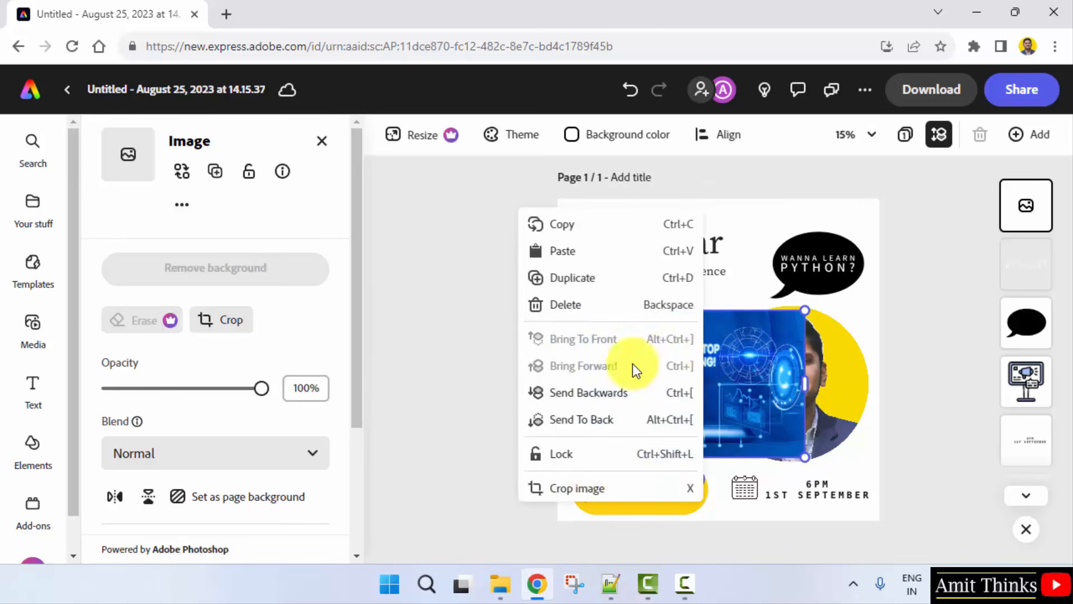
{"action": "left_click", "coordinate": [935, 343]}
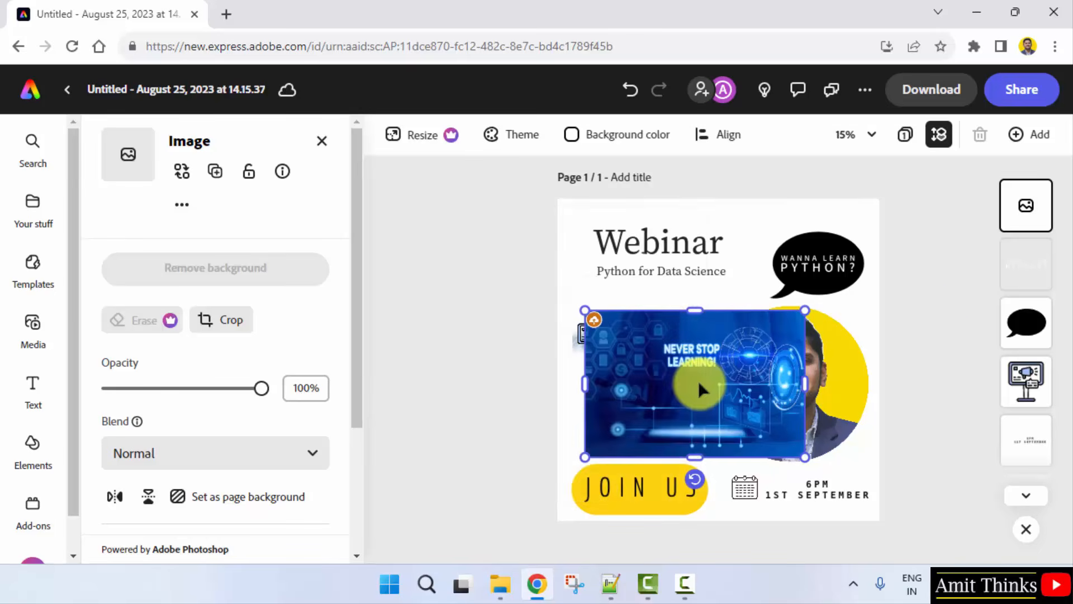
{"action": "right_click", "coordinate": [699, 383]}
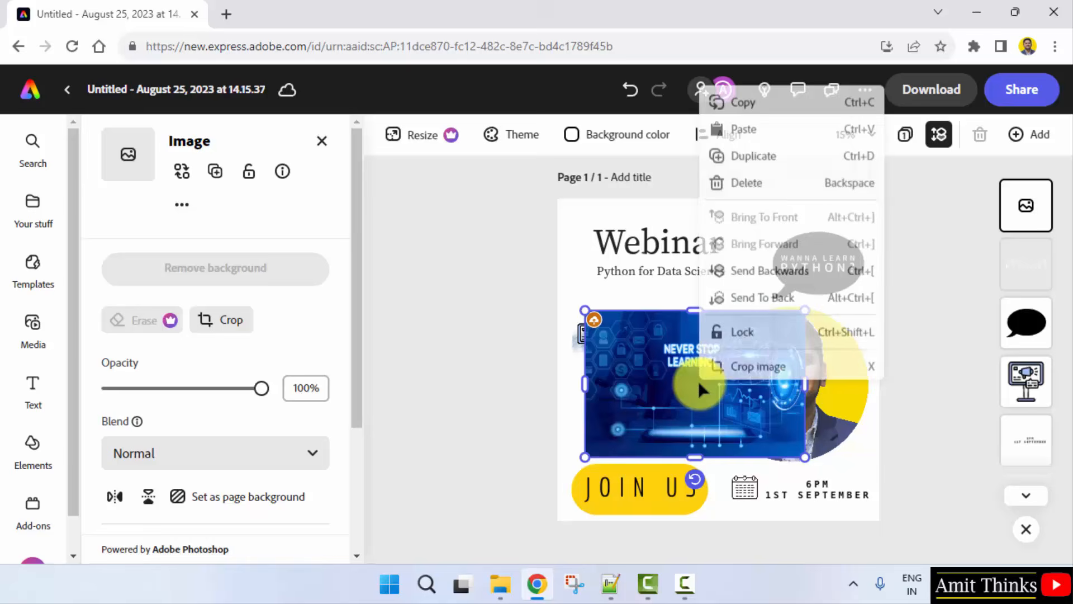
{"action": "left_click", "coordinate": [789, 279]}
{"action": "left_click", "coordinate": [880, 382]}
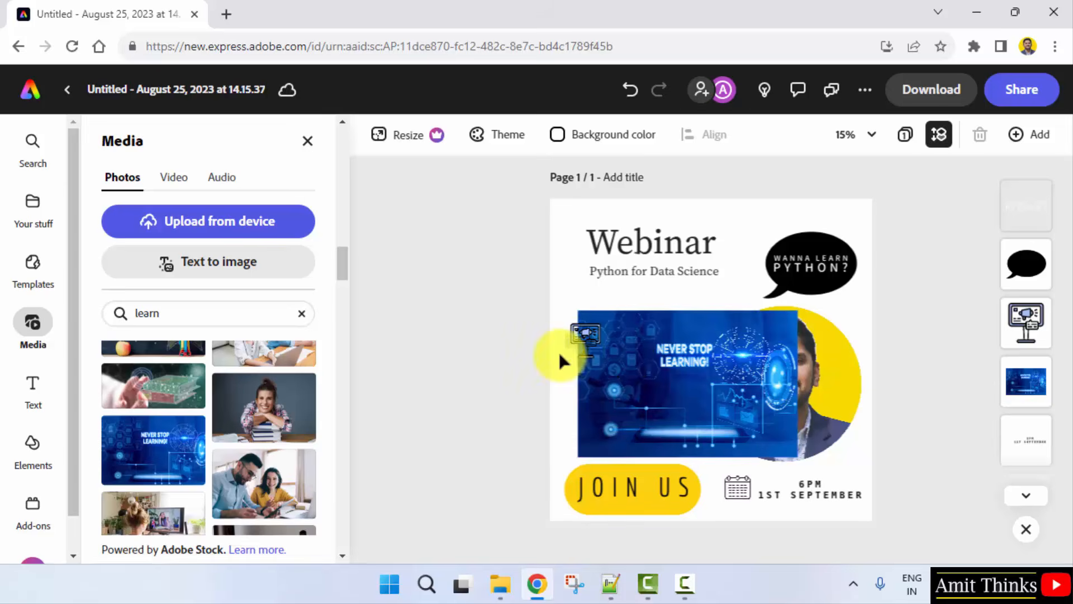
{"action": "left_click", "coordinate": [574, 343]}
{"action": "left_click", "coordinate": [794, 388]}
{"action": "left_click", "coordinate": [823, 388]}
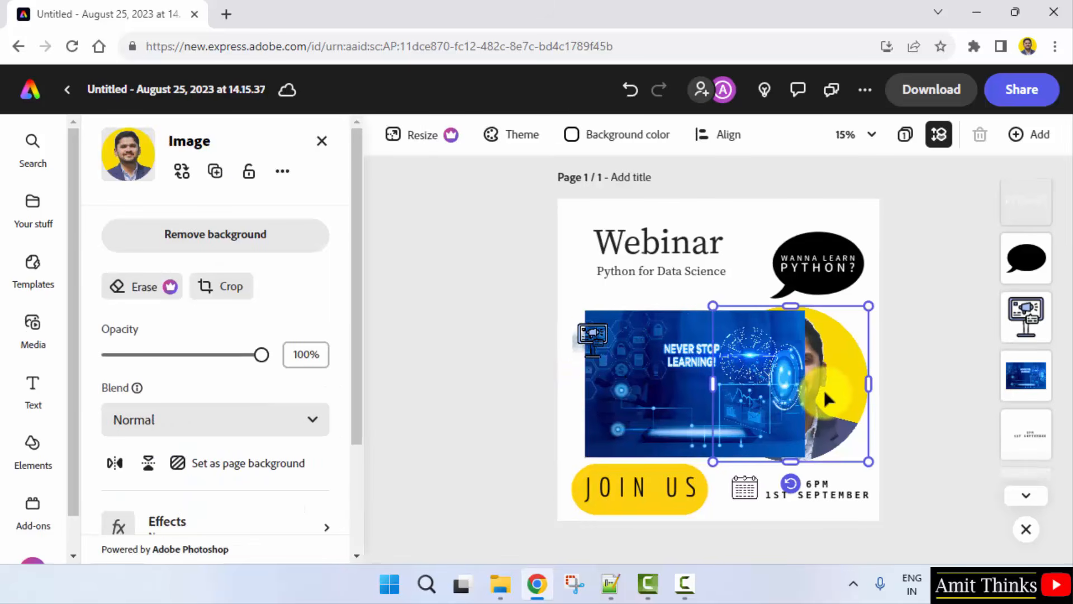
{"action": "right_click", "coordinate": [823, 388]}
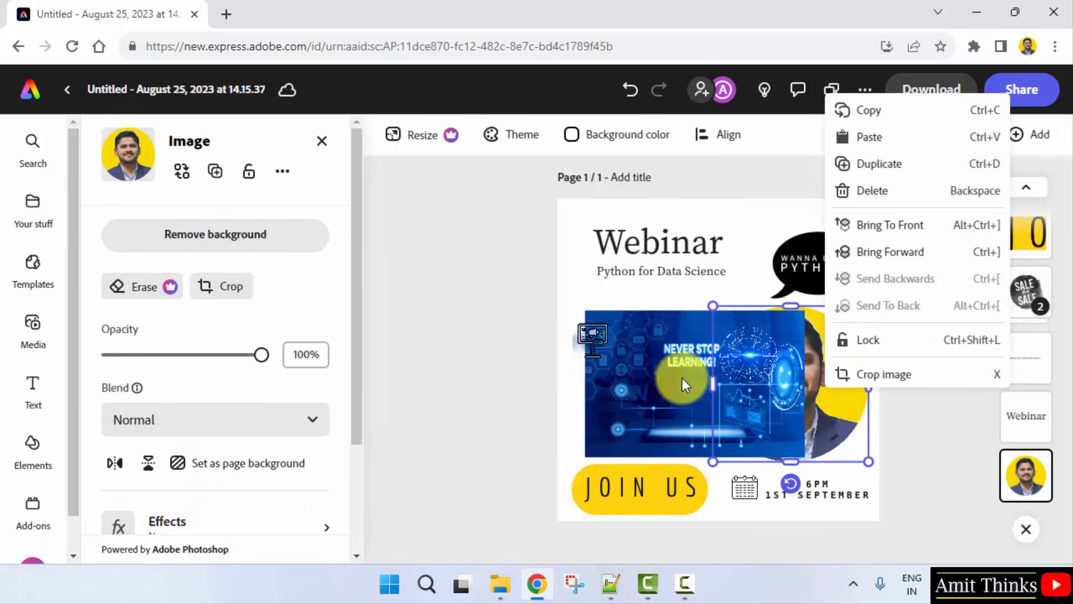
{"action": "left_click", "coordinate": [911, 235]}
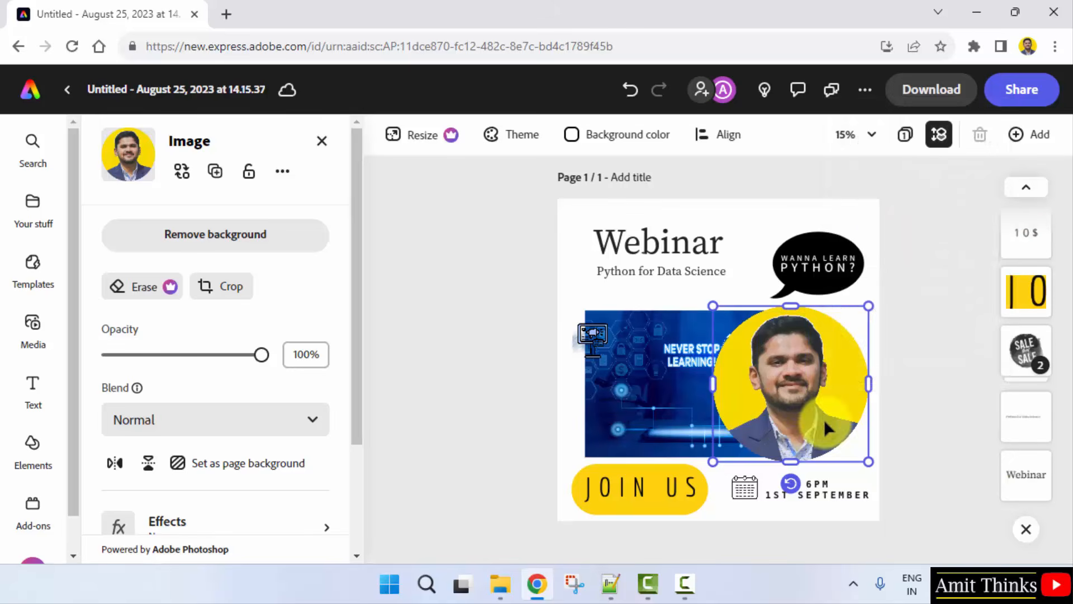
{"action": "left_click", "coordinate": [654, 414]}
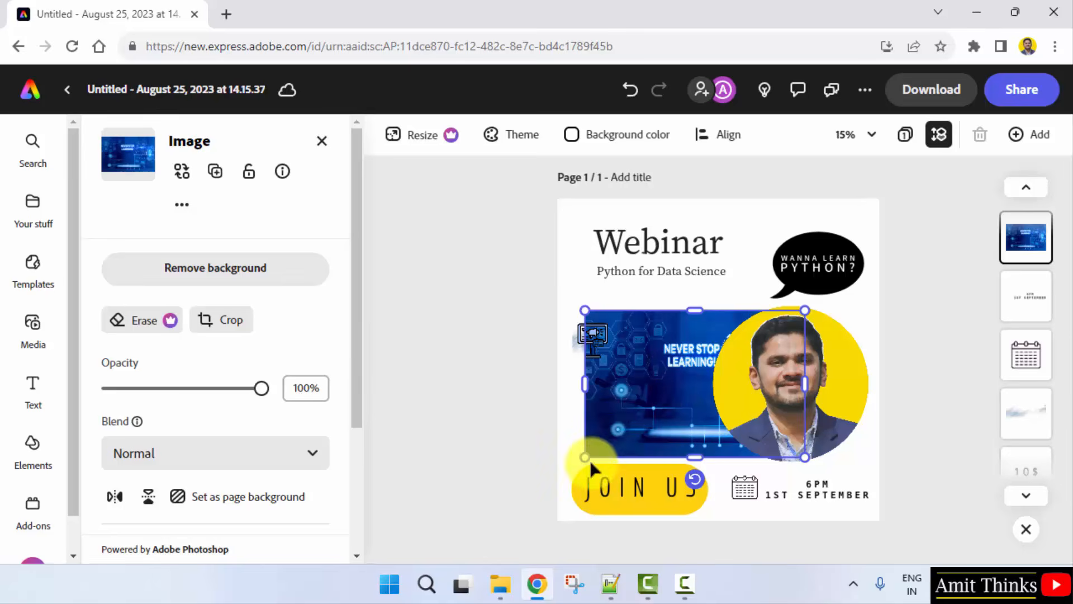
{"action": "left_click_drag", "start_coordinate": [586, 457], "coordinate": [643, 383]}
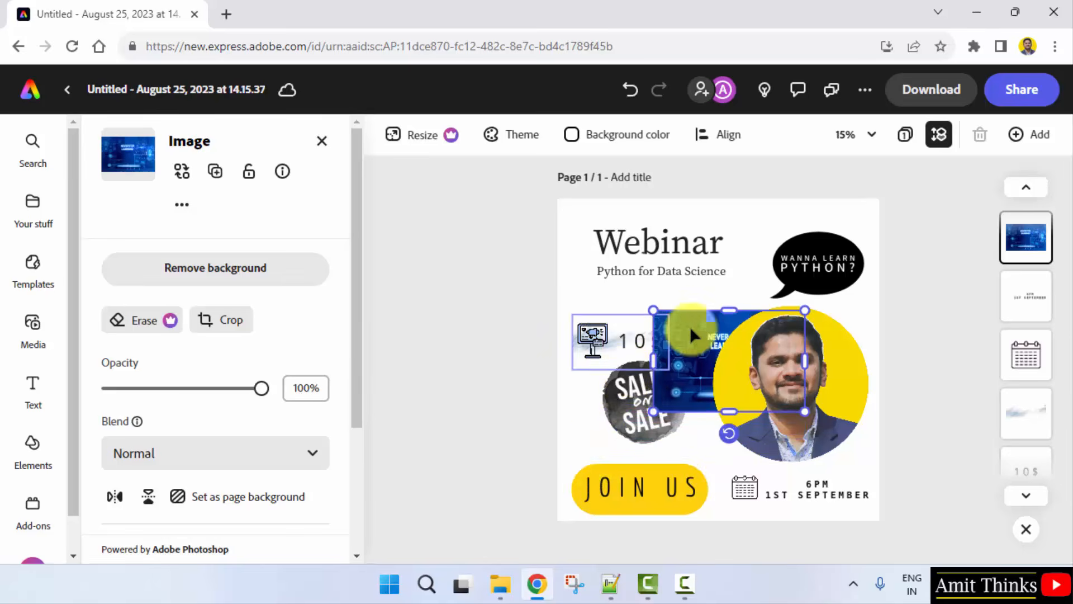
{"action": "left_click_drag", "start_coordinate": [709, 310], "coordinate": [692, 360]}
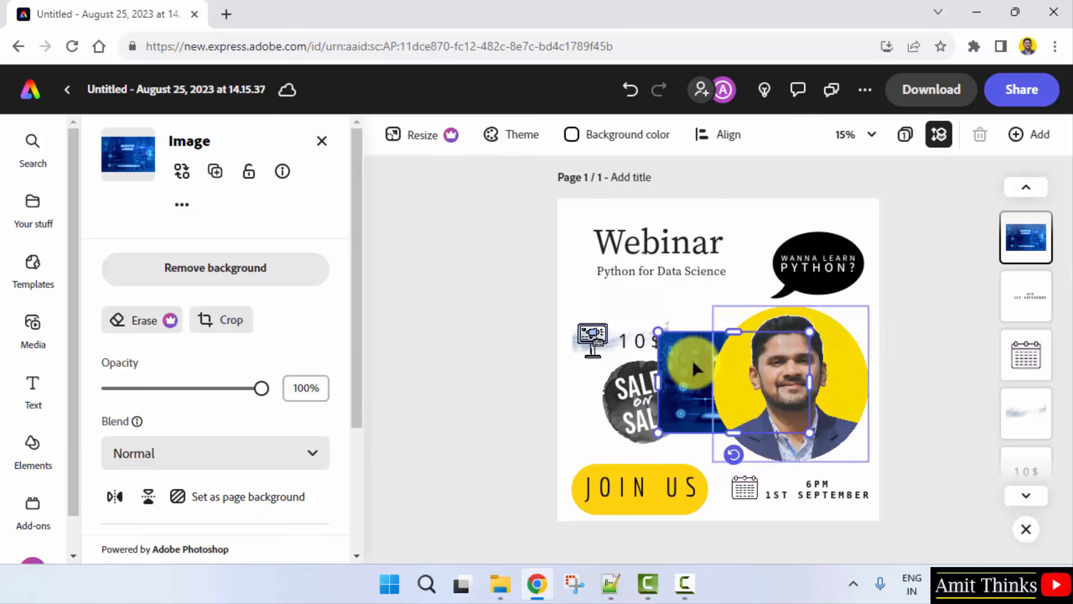
{"action": "right_click", "coordinate": [691, 360]}
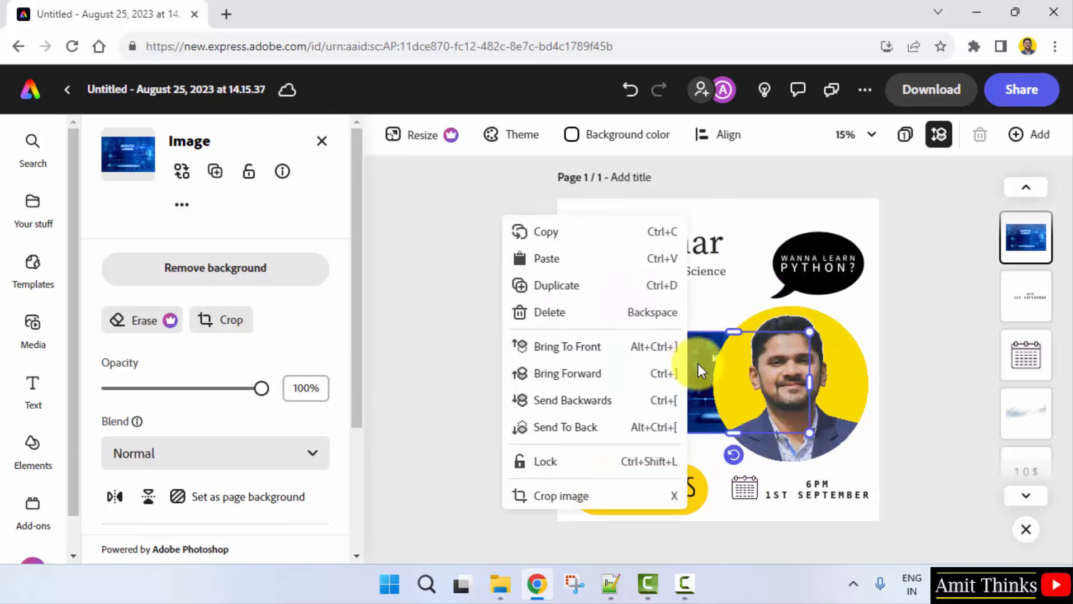
{"action": "left_click", "coordinate": [698, 364]}
{"action": "left_click_drag", "start_coordinate": [691, 331], "coordinate": [656, 316]}
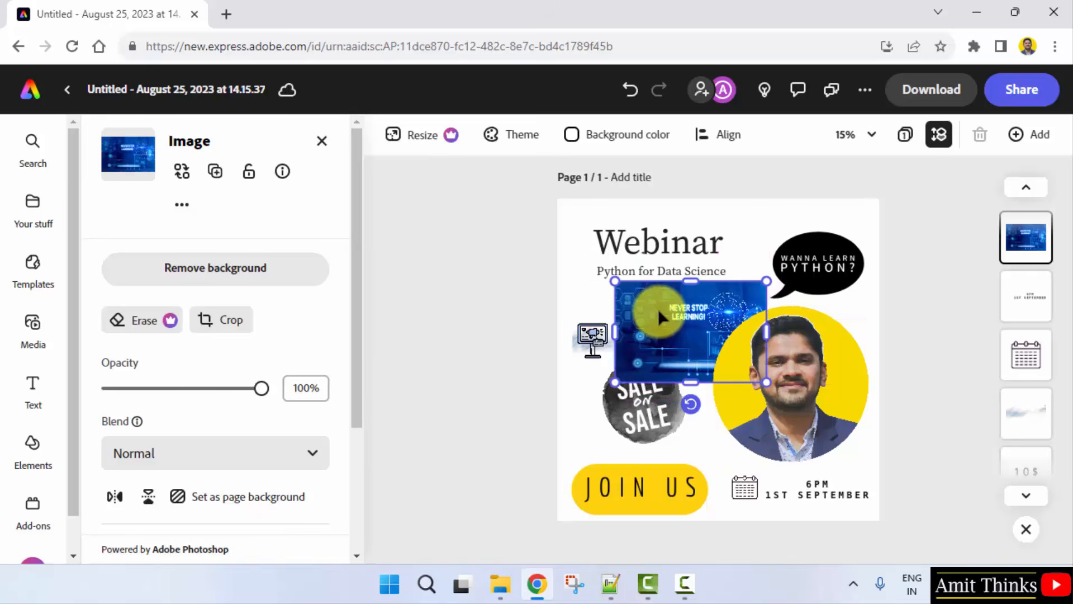
{"action": "right_click", "coordinate": [659, 316]}
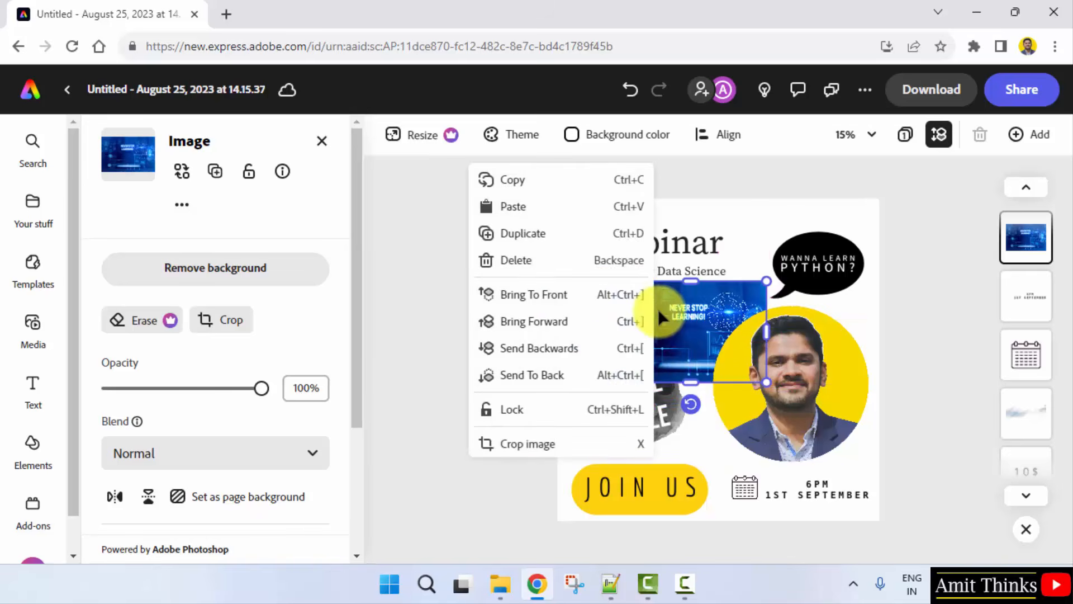
{"action": "left_click", "coordinate": [540, 262]}
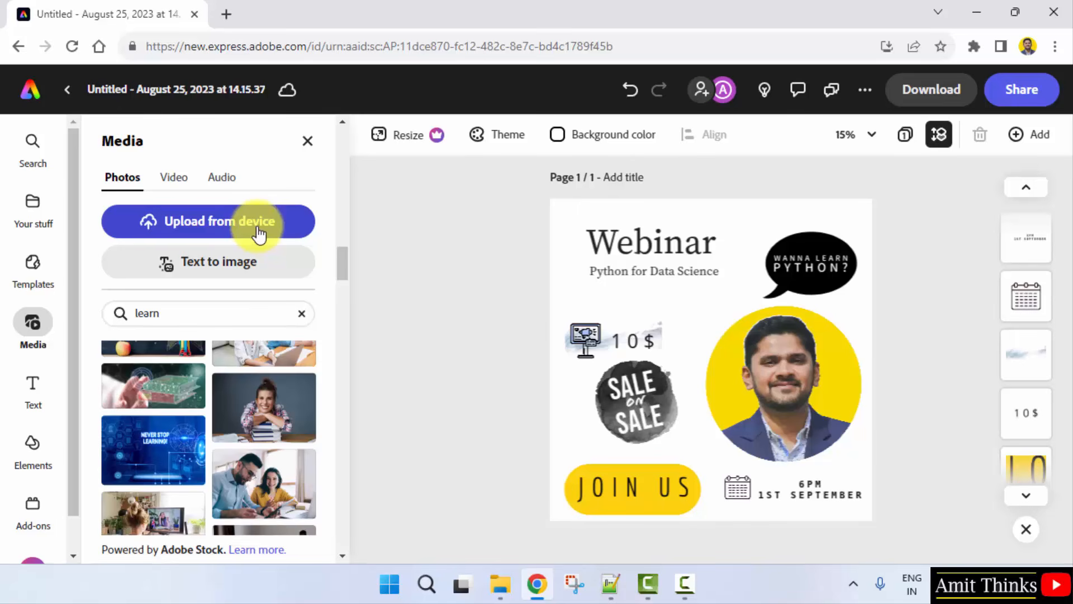
- Upload Python Logo.png from the Sample Thumbnails folder onto the flyer and select it
{"action": "left_click", "coordinate": [258, 235]}
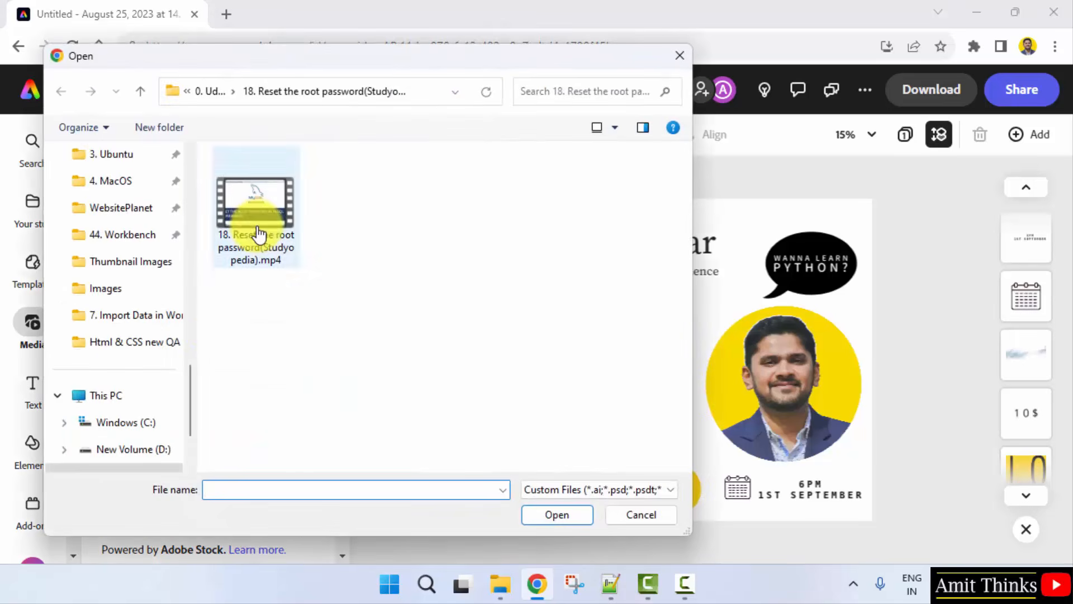
{"action": "left_click_drag", "start_coordinate": [189, 368], "coordinate": [193, 167]}
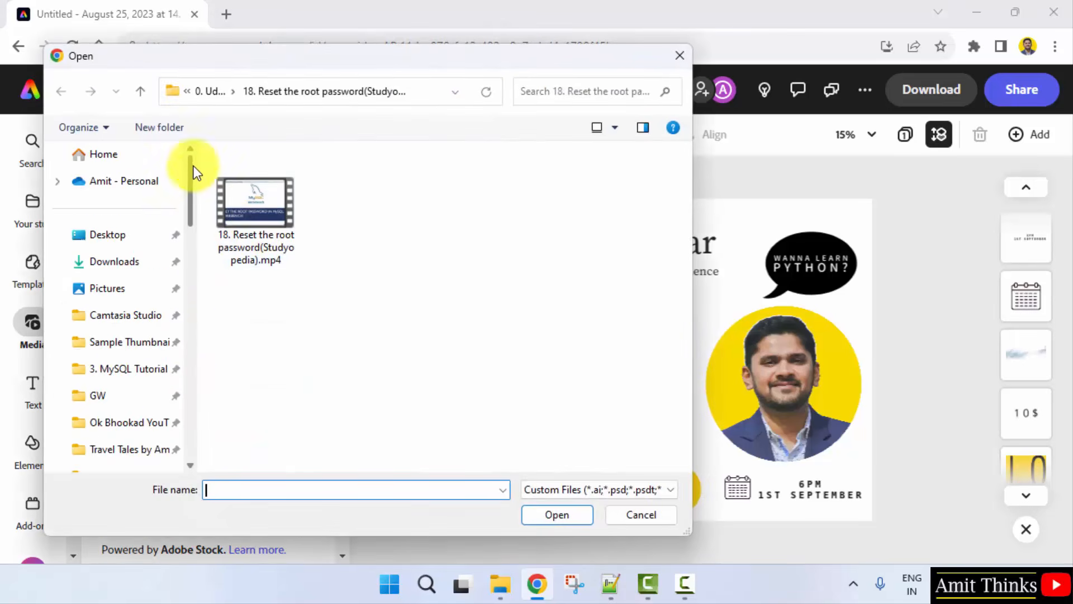
{"action": "left_click", "coordinate": [132, 345]}
{"action": "type", "text": "python library.png"}
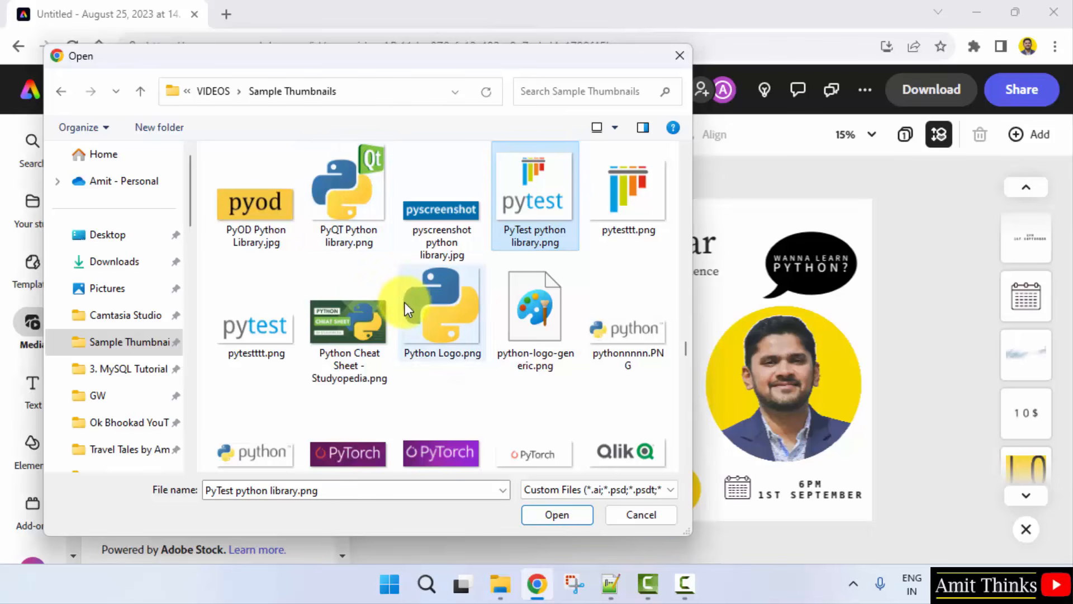
{"action": "left_click", "coordinate": [404, 303]}
{"action": "left_click", "coordinate": [569, 507]}
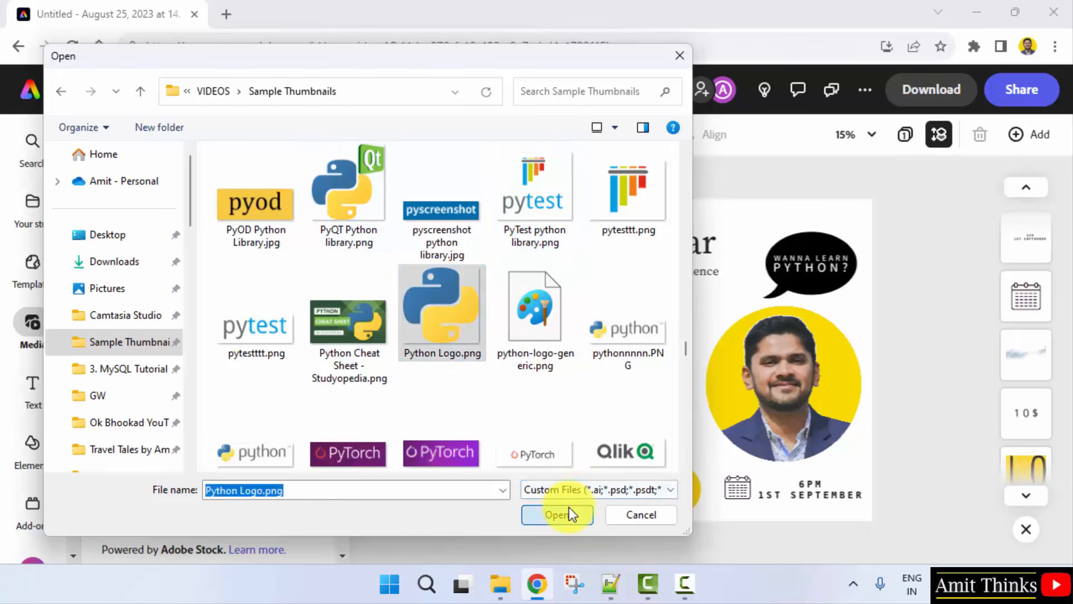
{"action": "left_click", "coordinate": [706, 380]}
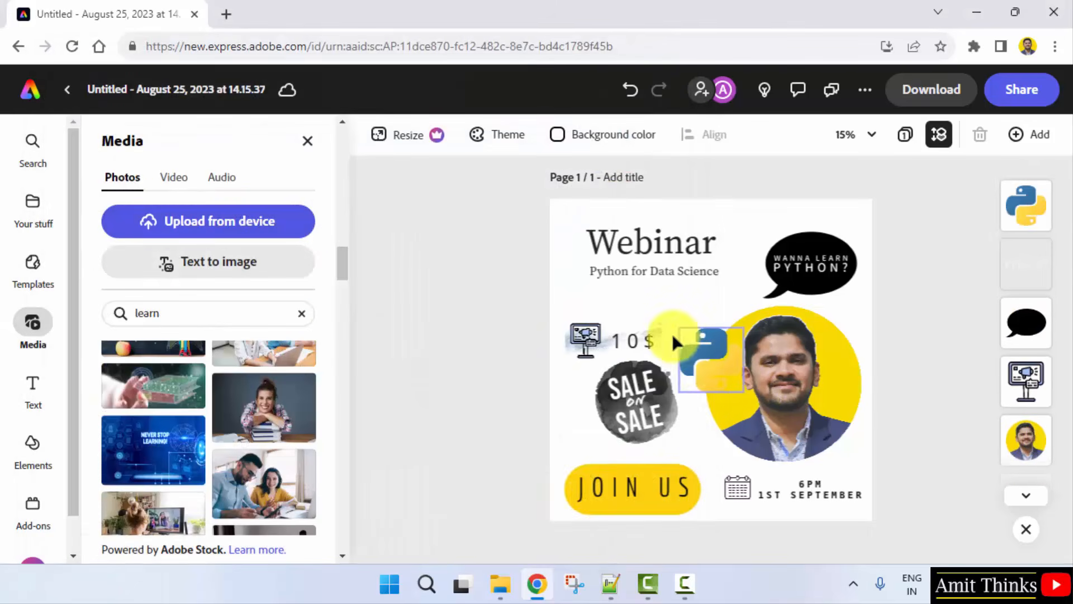
- Shrink the Python logo and move it up beside the Webinar title and subtitle
{"action": "left_click_drag", "start_coordinate": [672, 334], "coordinate": [750, 273]}
{"action": "left_click", "coordinate": [890, 306]}
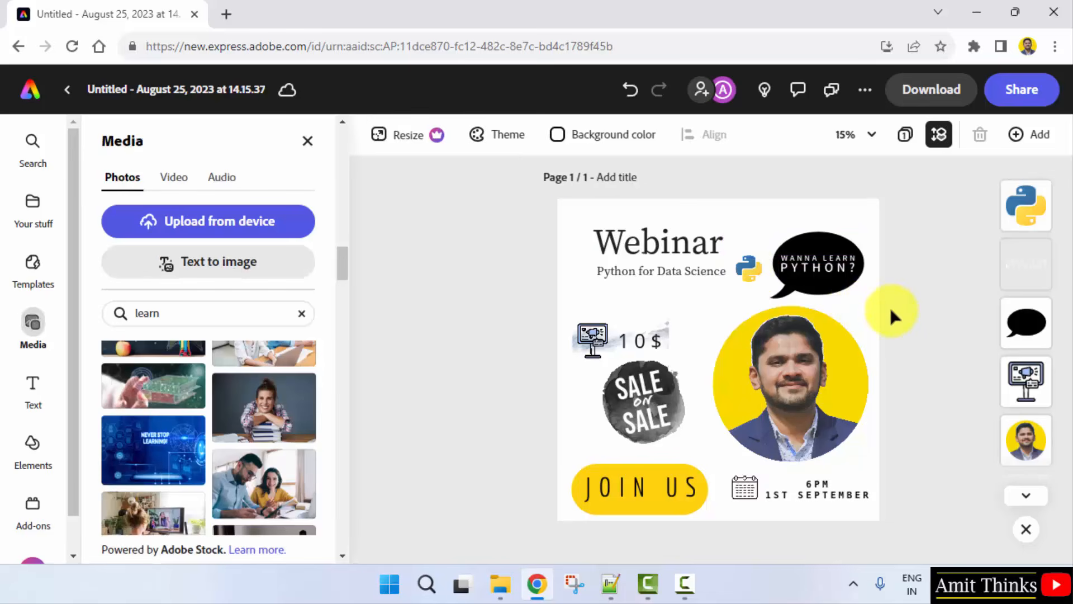
{"action": "left_click_drag", "start_coordinate": [576, 213], "coordinate": [726, 223]}
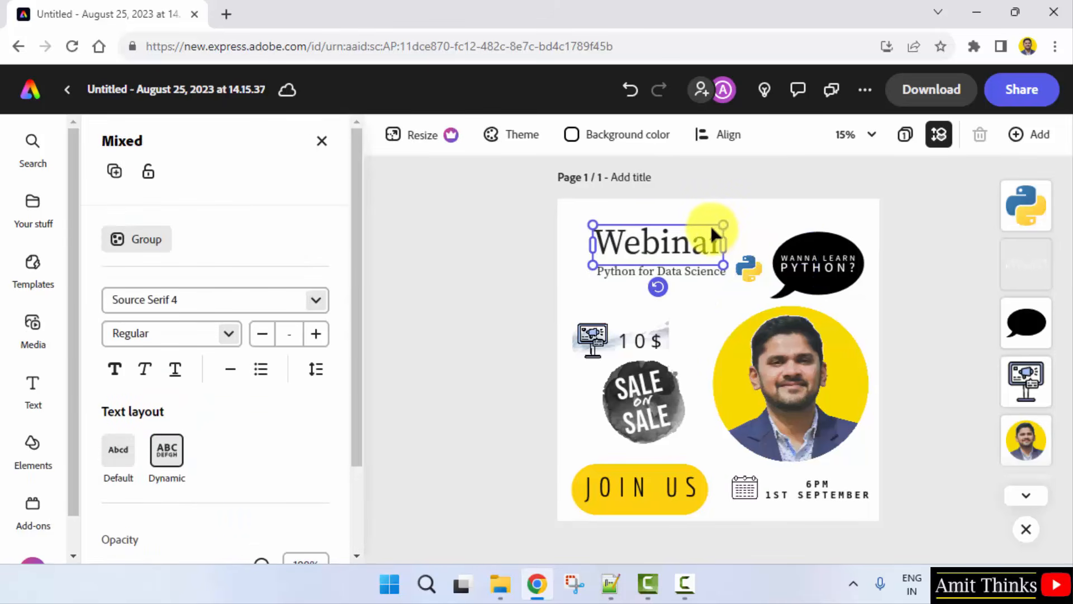
{"action": "left_click", "coordinate": [706, 290]}
- Reposition the title, subtitle, logo and speech bubble together as one block
{"action": "left_click_drag", "start_coordinate": [578, 210], "coordinate": [763, 295]}
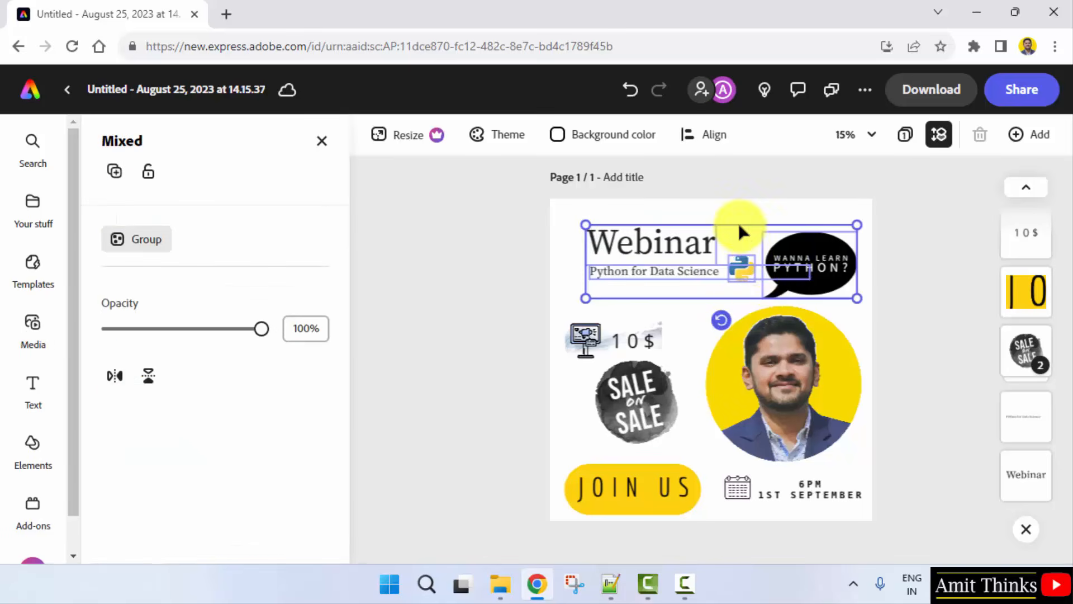
{"action": "left_click_drag", "start_coordinate": [686, 278], "coordinate": [667, 275]}
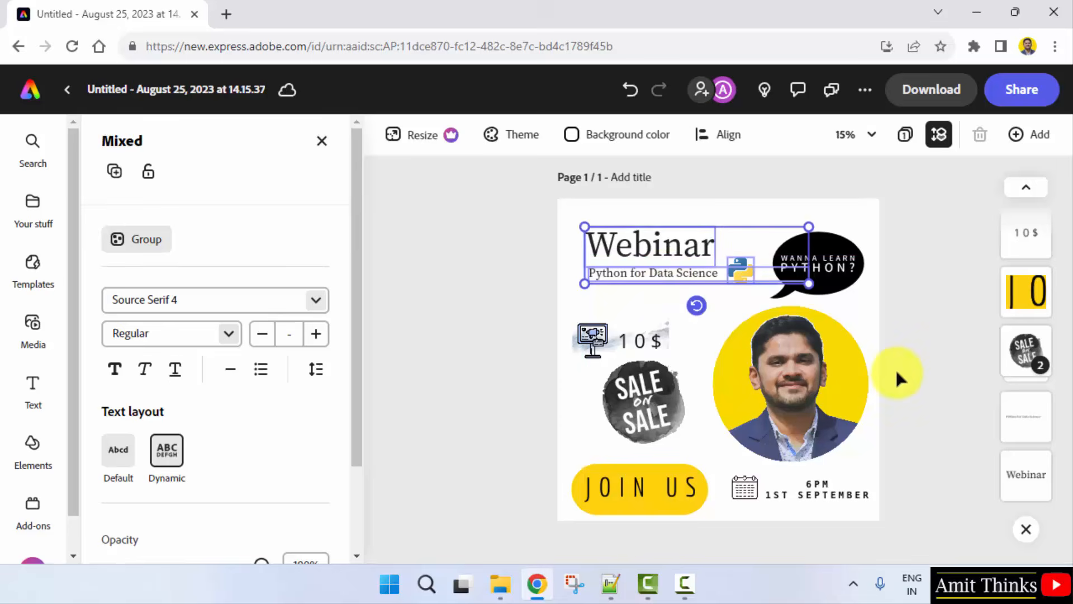
{"action": "left_click", "coordinate": [748, 303]}
{"action": "left_click", "coordinate": [737, 267]}
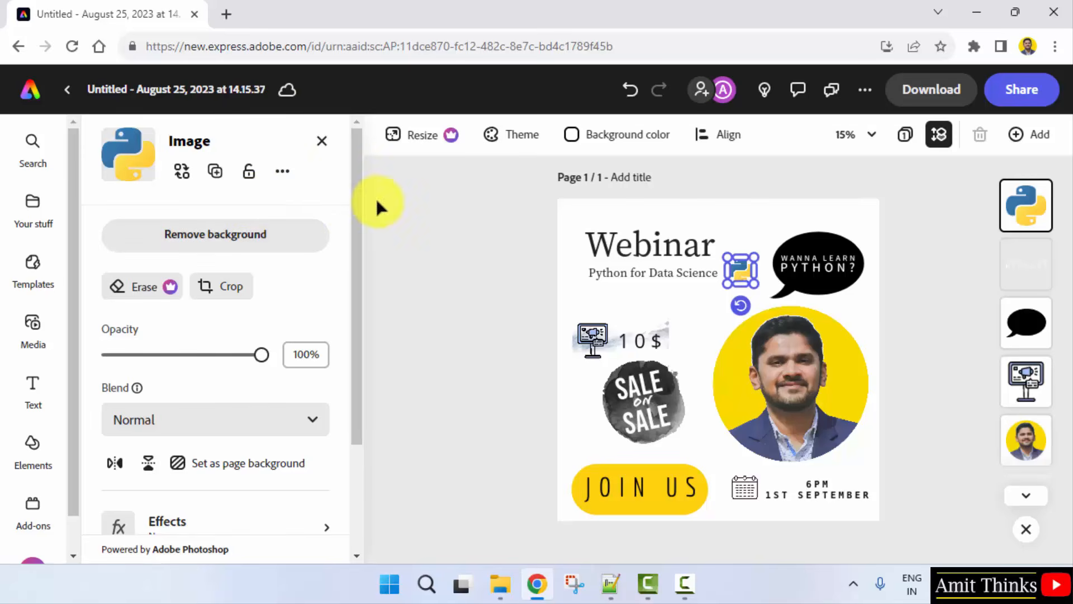
{"action": "left_click_drag", "start_coordinate": [353, 213], "coordinate": [358, 360]}
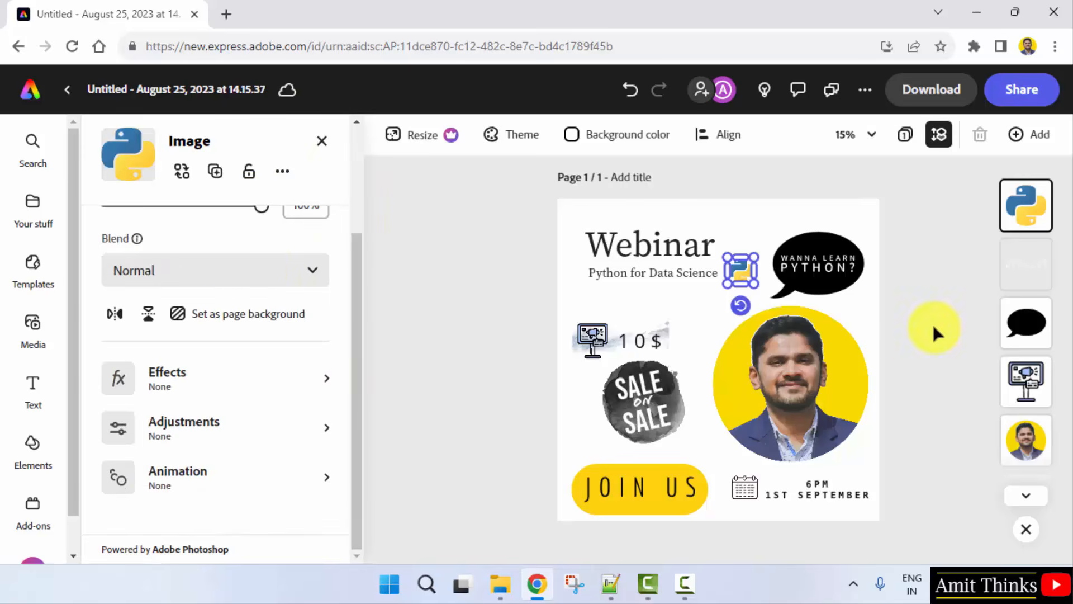
{"action": "left_click", "coordinate": [902, 327]}
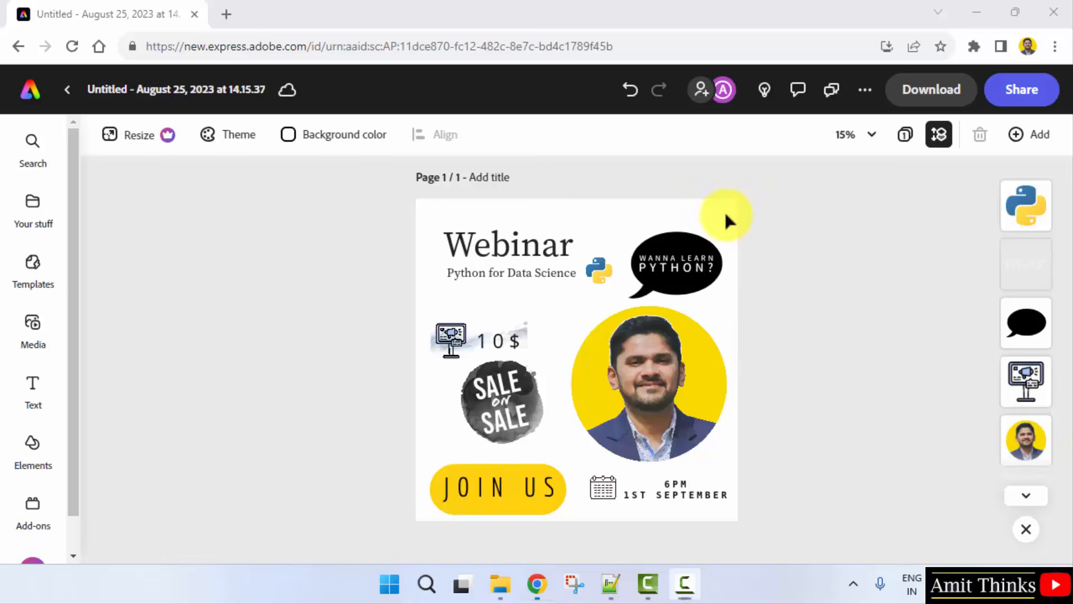
- Add the 20-second sunset clip from the Seasonal stock video collection to the page
{"action": "left_click", "coordinate": [816, 339]}
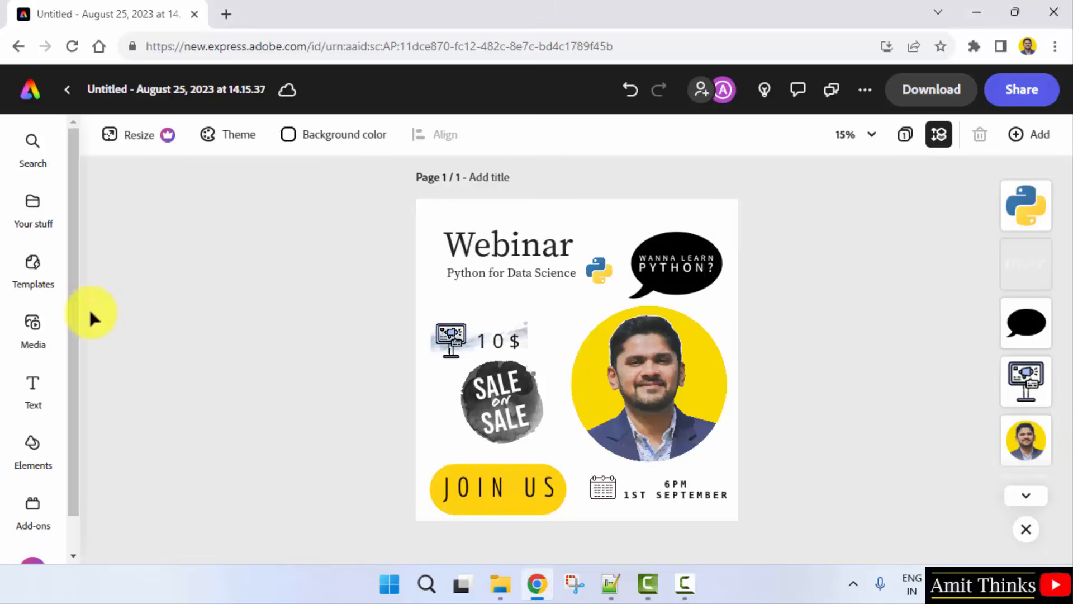
{"action": "left_click", "coordinate": [33, 330]}
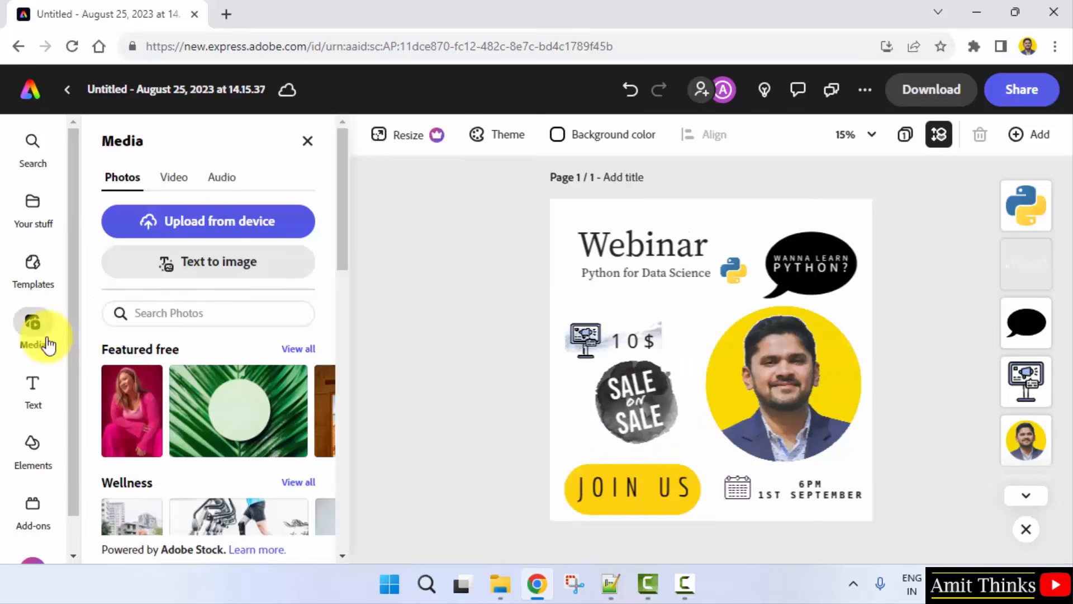
{"action": "left_click", "coordinate": [174, 177]}
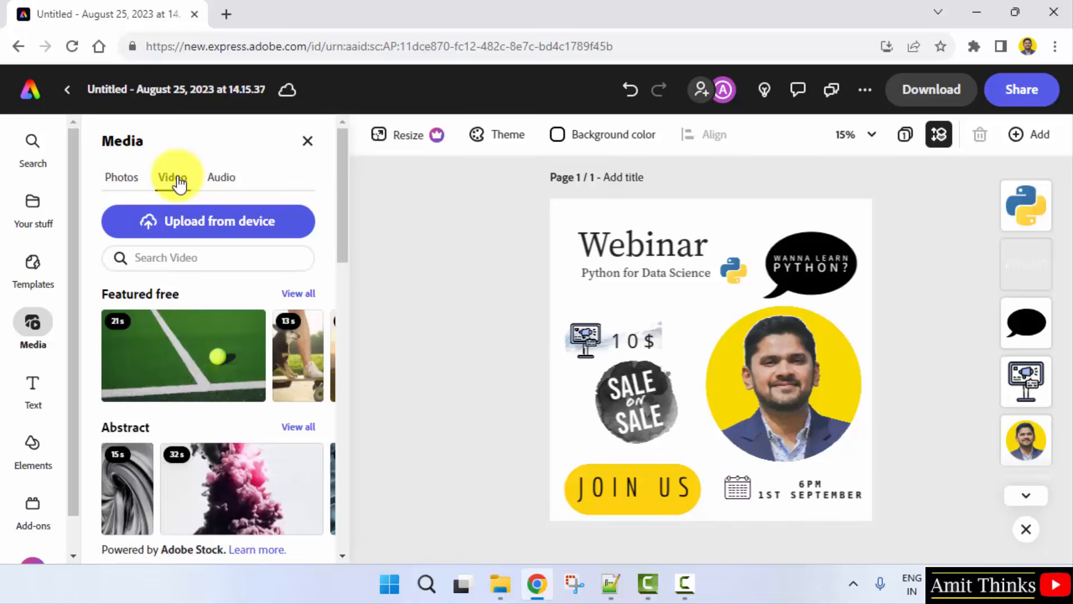
{"action": "left_click_drag", "start_coordinate": [346, 207], "coordinate": [330, 324]}
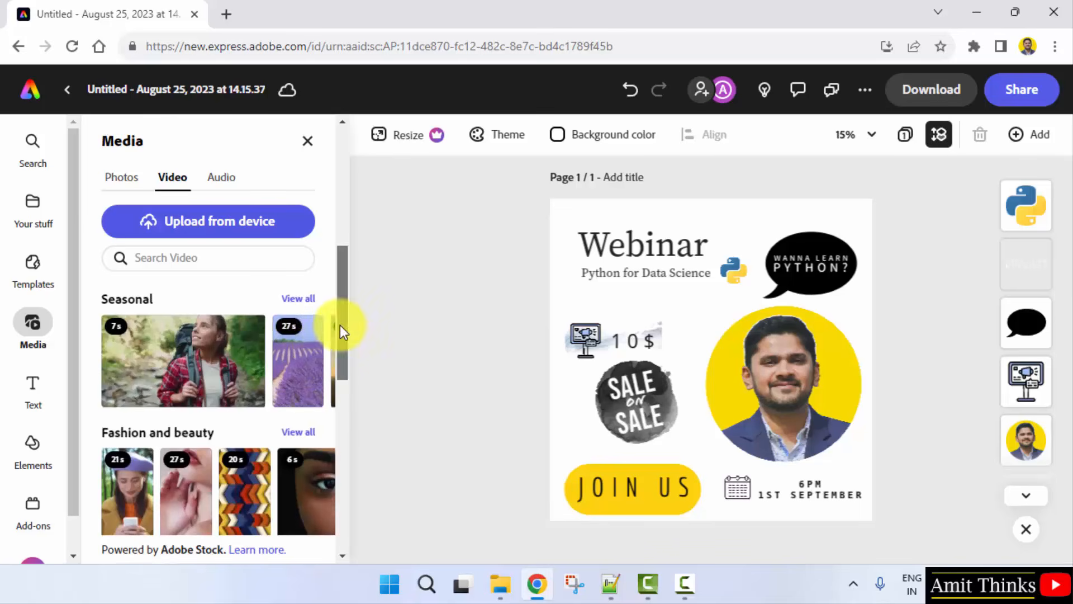
{"action": "left_click", "coordinate": [314, 358]}
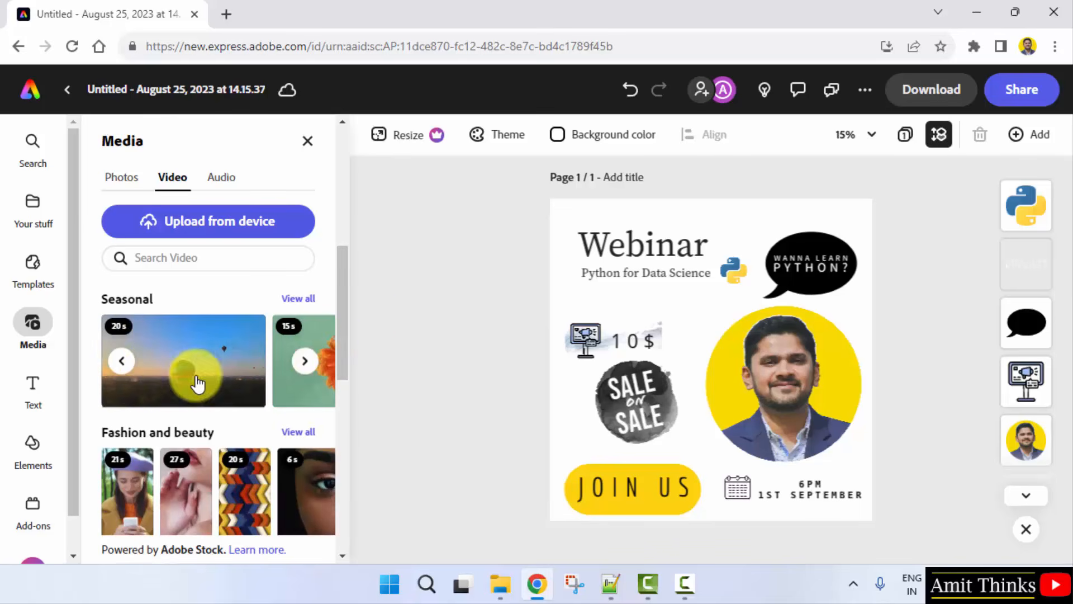
{"action": "left_click", "coordinate": [178, 380]}
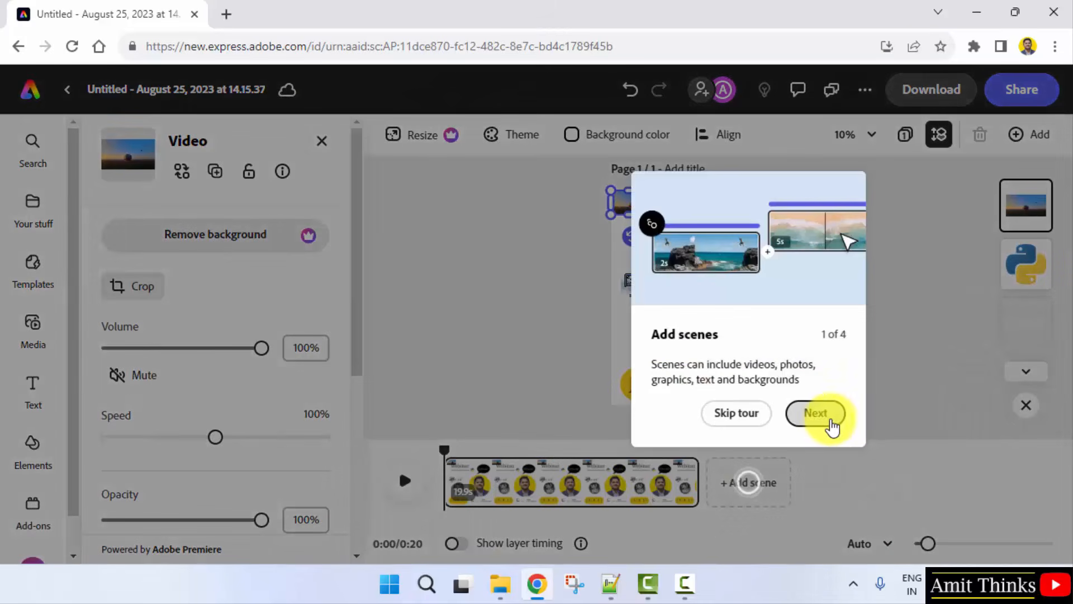
- Dismiss the scenes tour, move the video beside the Python logo and preview it
{"action": "left_click", "coordinate": [745, 418]}
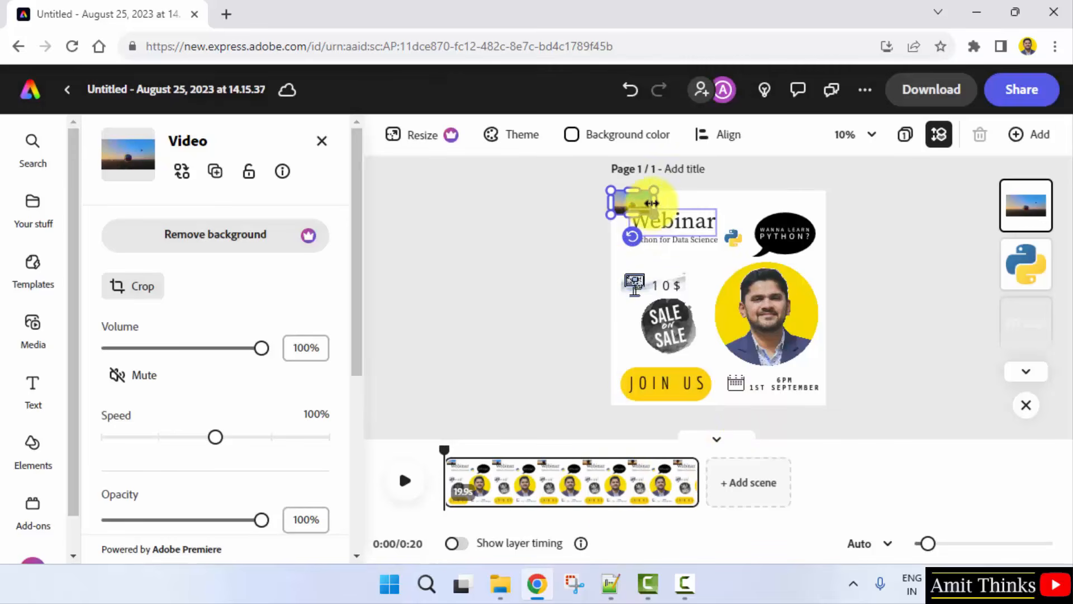
{"action": "left_click_drag", "start_coordinate": [632, 203], "coordinate": [800, 319]}
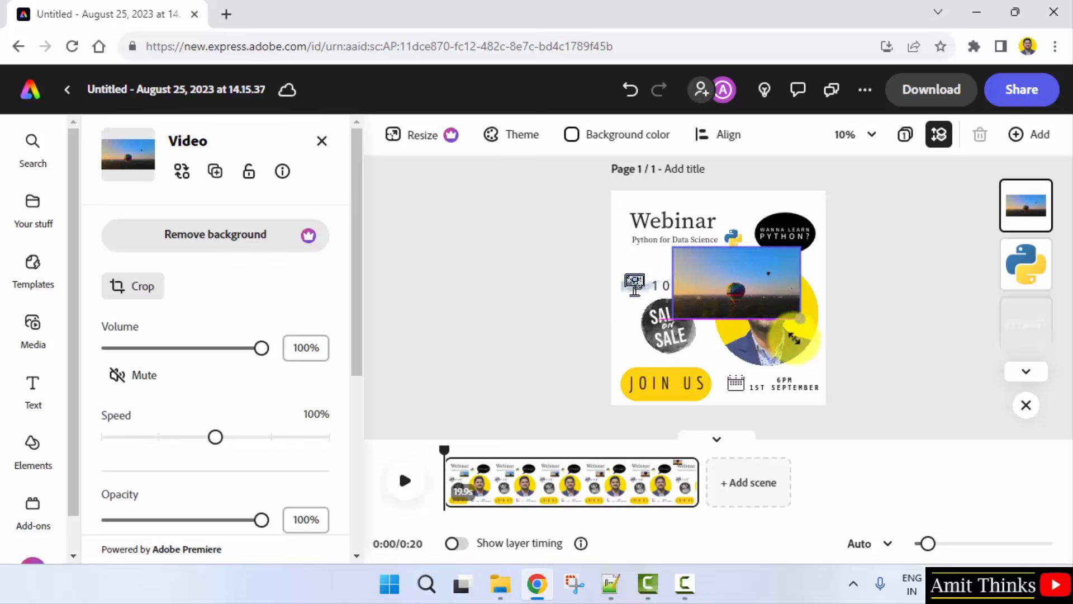
{"action": "left_click", "coordinate": [733, 289]}
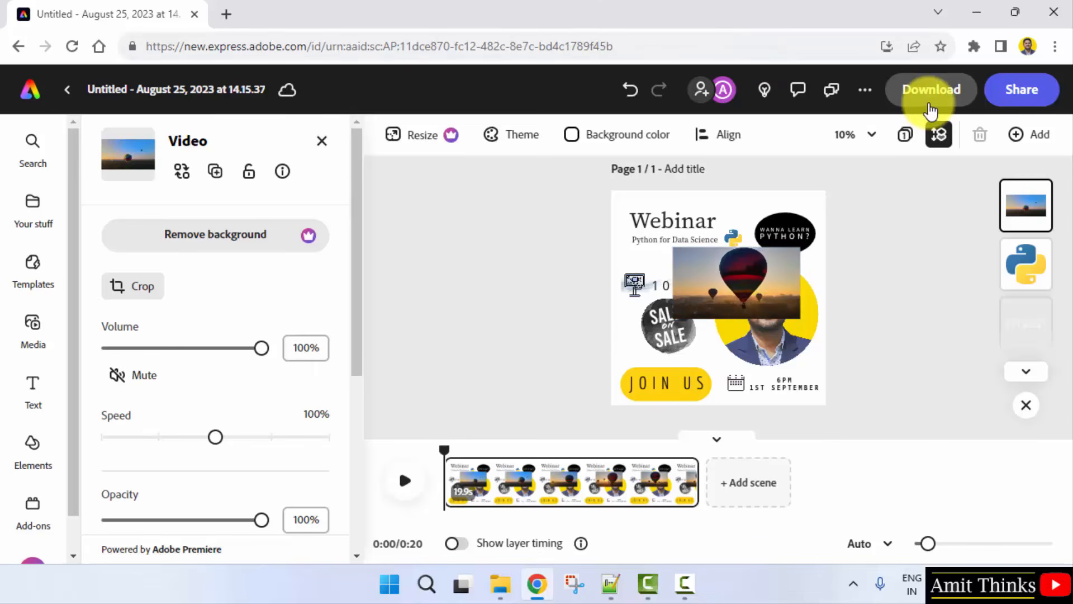
{"action": "left_click", "coordinate": [748, 287]}
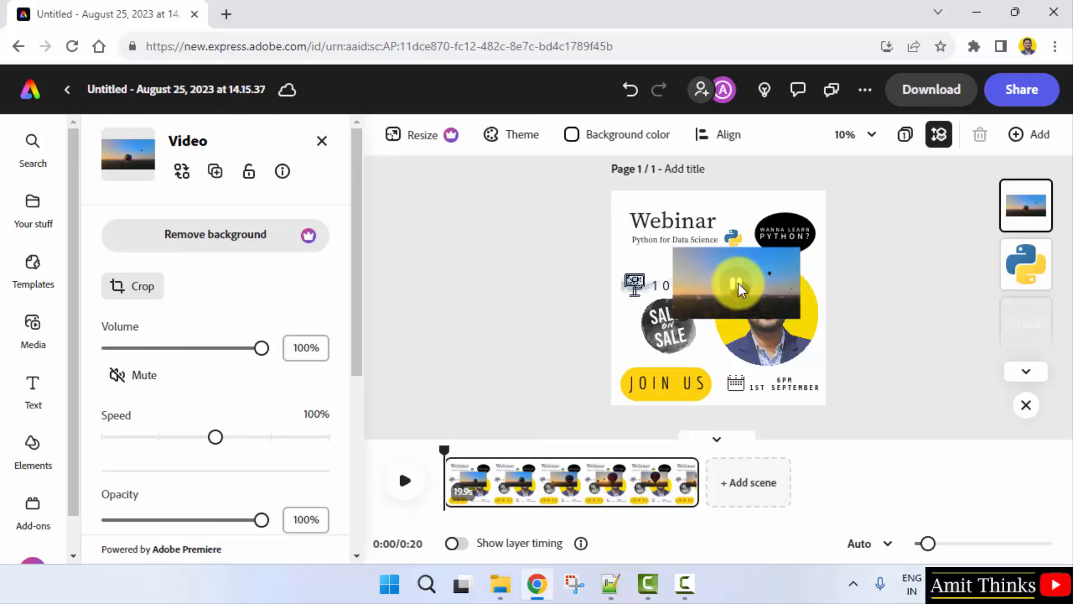
{"action": "left_click", "coordinate": [739, 283]}
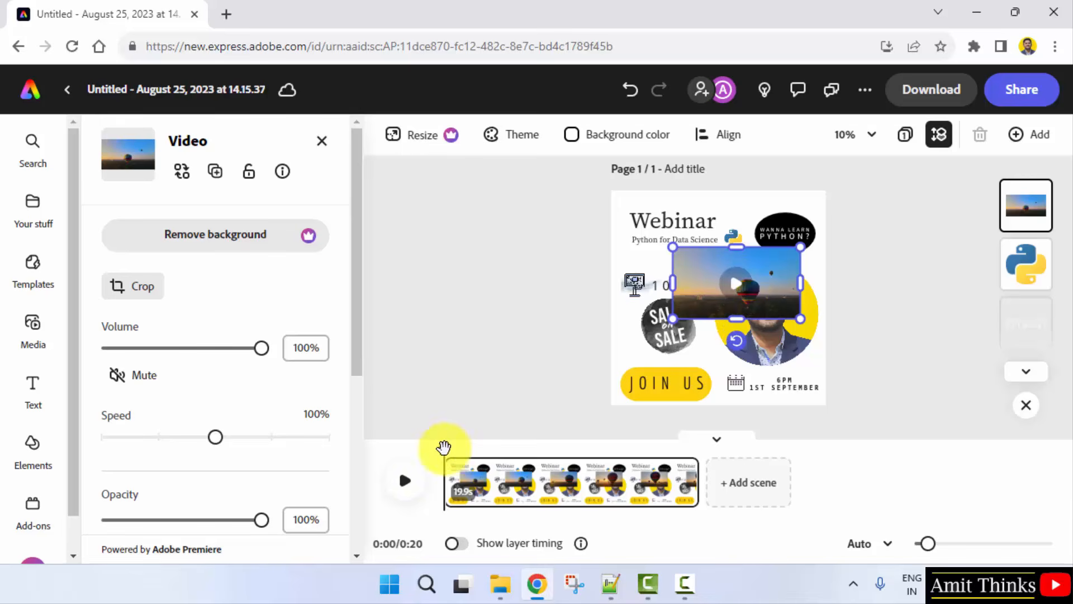
- Trim the scene on the timeline down to 0:08 and replay it
{"action": "left_click_drag", "start_coordinate": [689, 486], "coordinate": [604, 492]}
{"action": "left_click_drag", "start_coordinate": [452, 481], "coordinate": [504, 484]}
{"action": "left_click", "coordinate": [735, 283]}
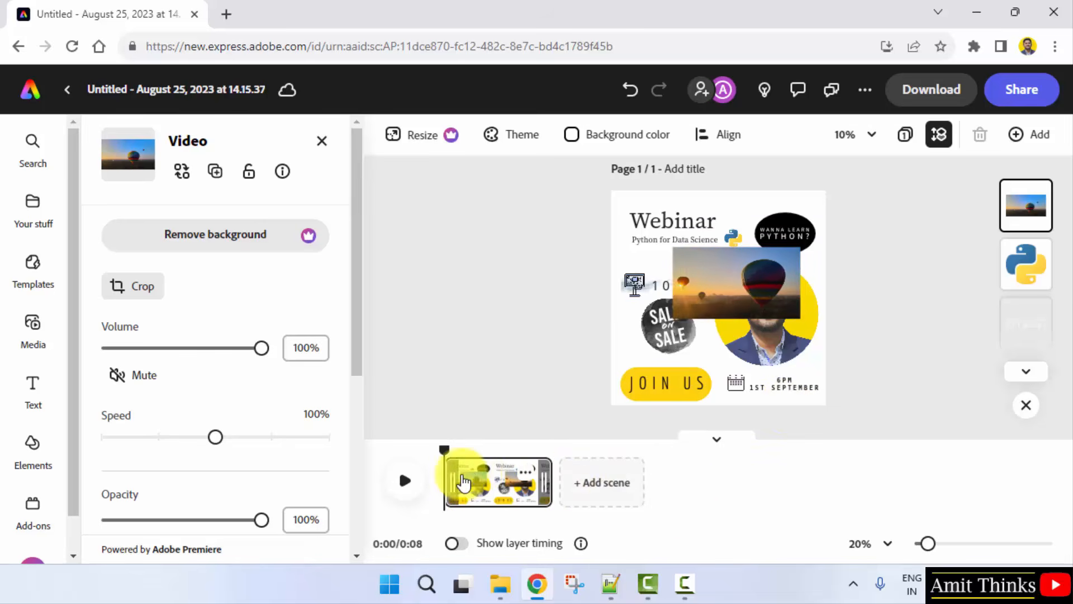
- Delete the balloon video from the page
{"action": "left_click", "coordinate": [858, 333]}
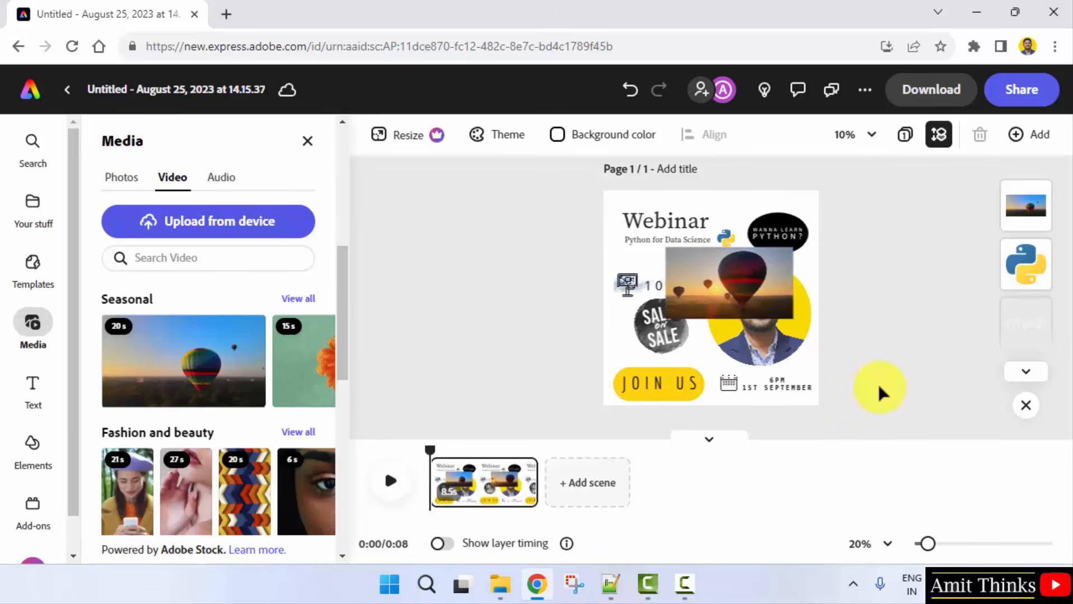
{"action": "left_click", "coordinate": [745, 286]}
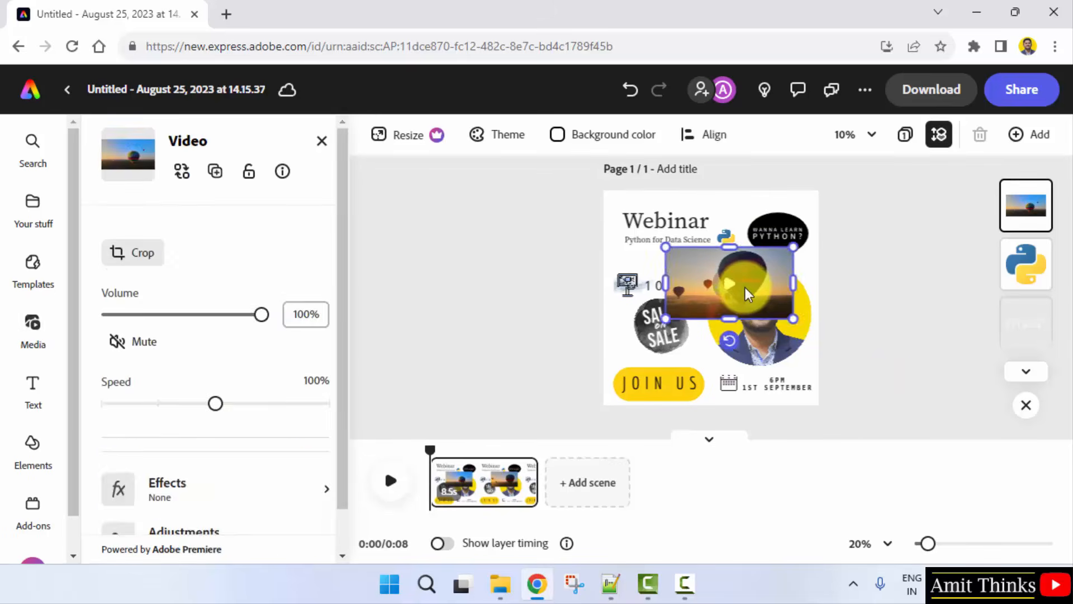
{"action": "right_click", "coordinate": [746, 288]}
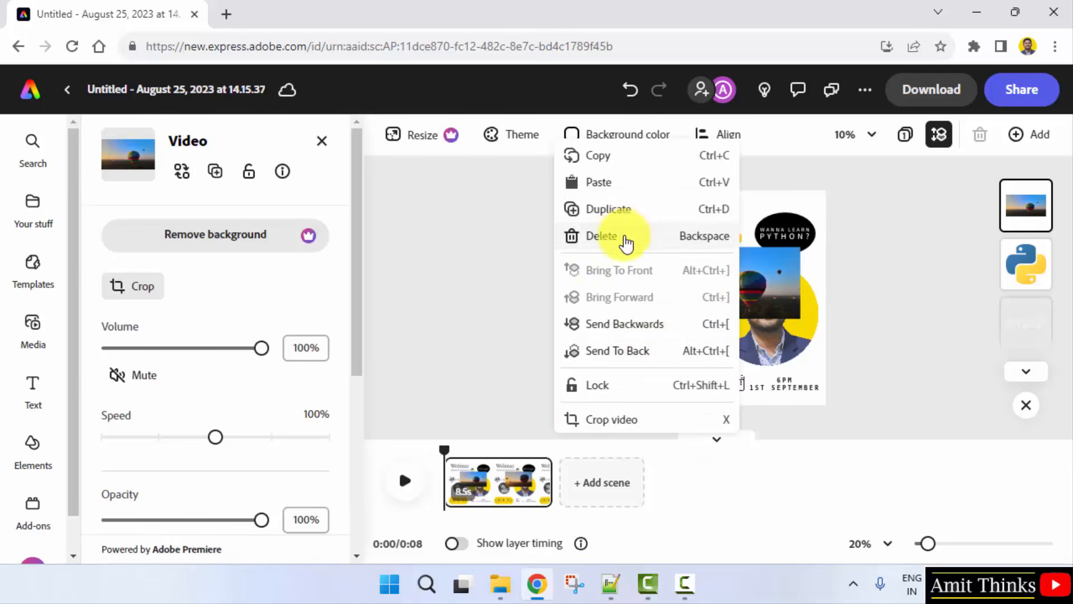
{"action": "left_click", "coordinate": [625, 238]}
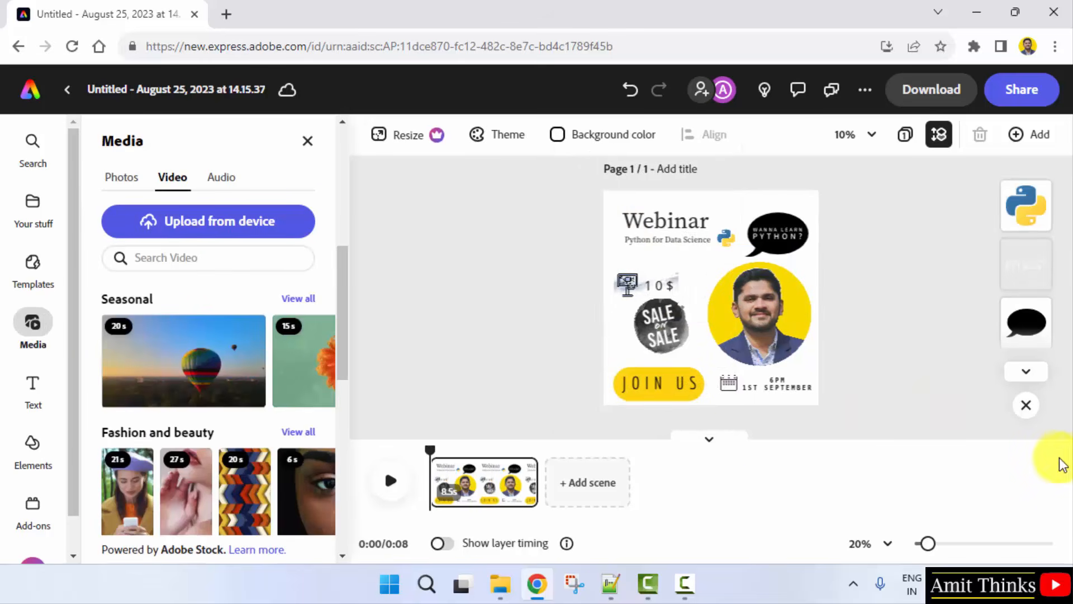
- Search stock videos for 'lea' (learn) and add the 12-second clip to the page
{"action": "left_click", "coordinate": [707, 441]}
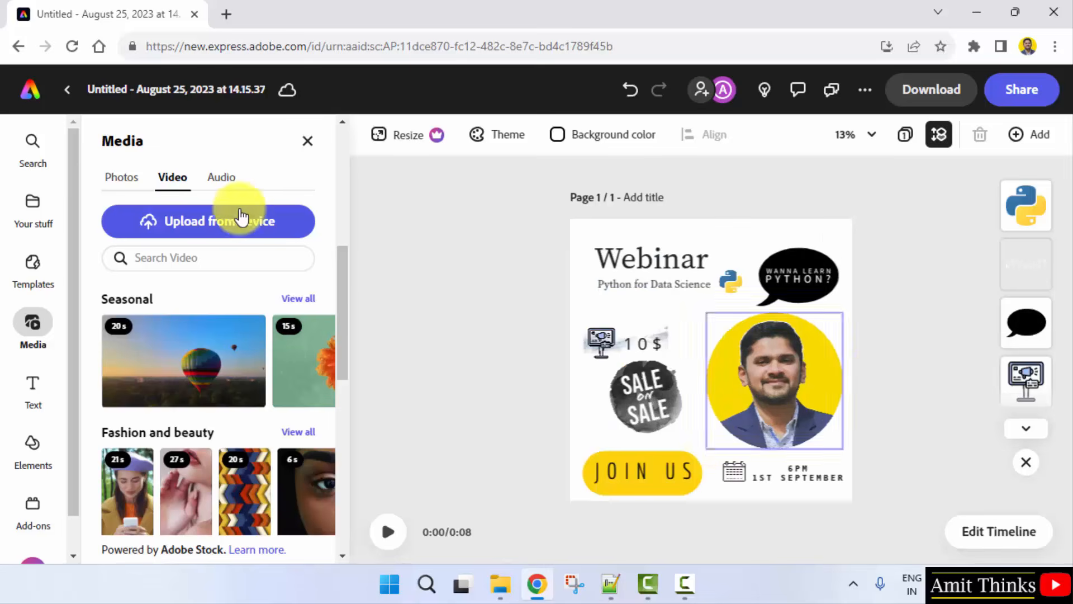
{"action": "left_click", "coordinate": [190, 257]}
{"action": "type", "text": "learn"}
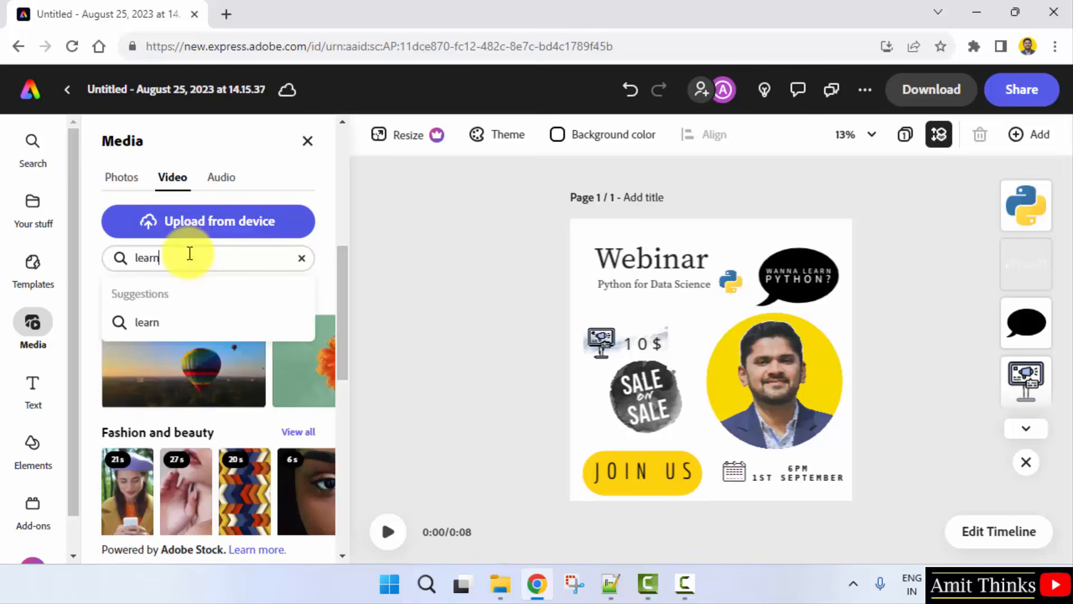
{"action": "key", "text": "Return"}
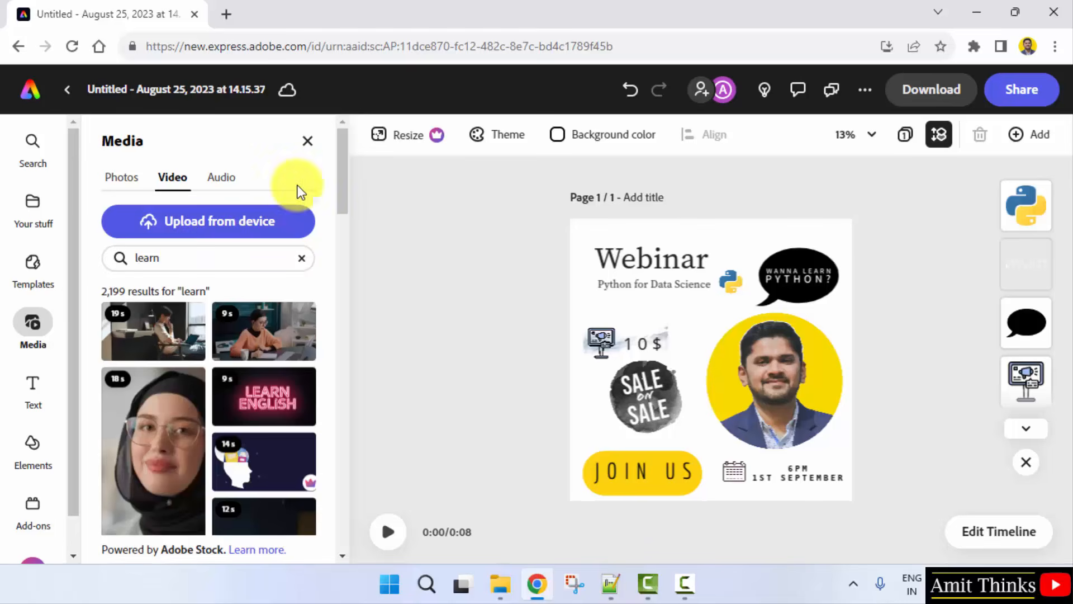
{"action": "left_click_drag", "start_coordinate": [344, 174], "coordinate": [337, 218]}
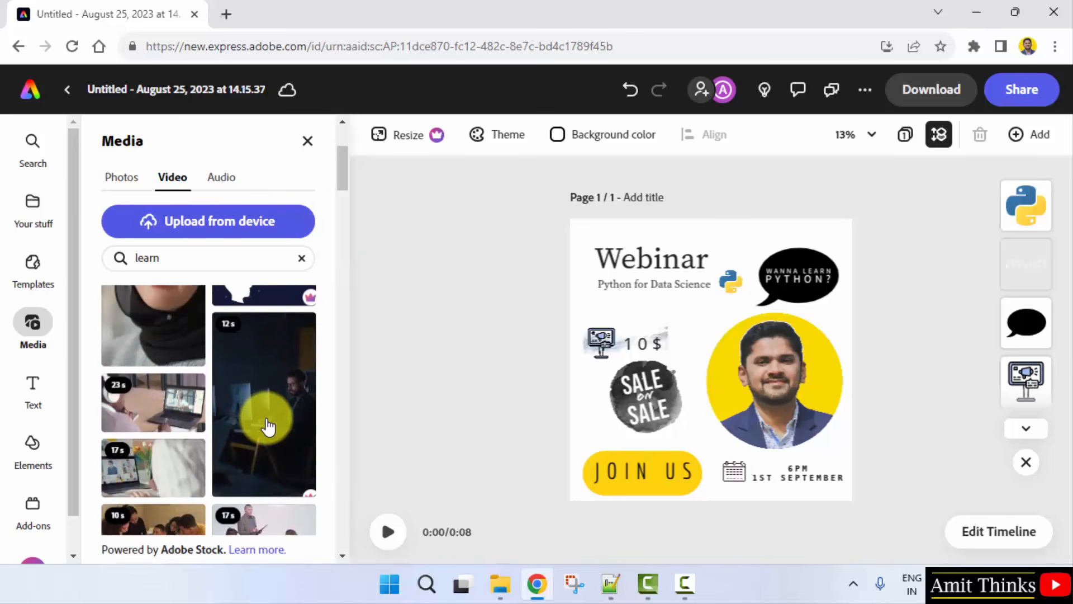
{"action": "left_click", "coordinate": [268, 426]}
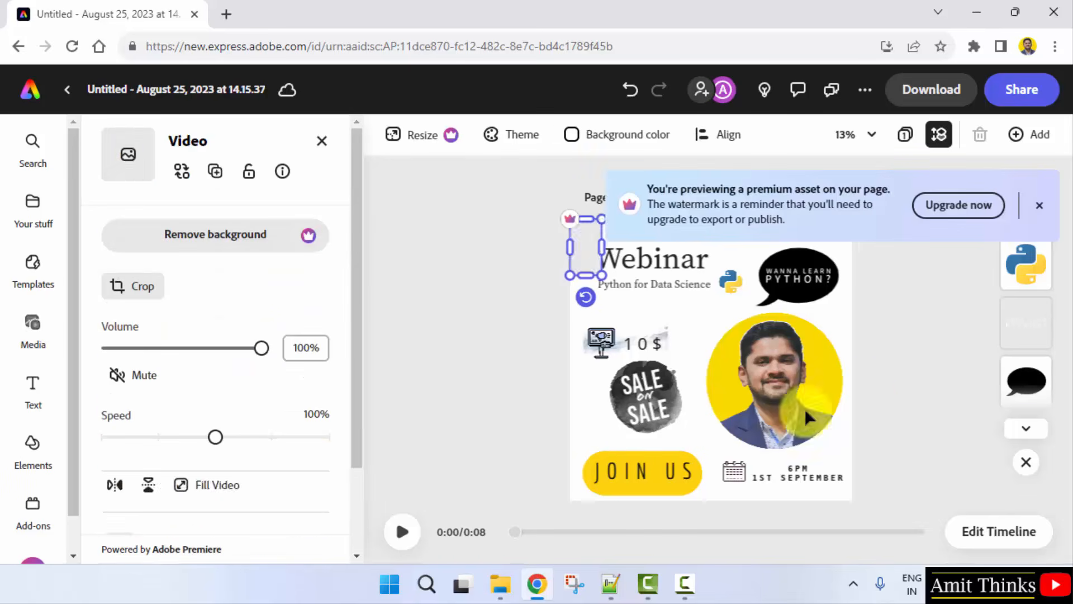
- Delete the circular portrait and move and enlarge the video into its place
{"action": "left_click", "coordinate": [782, 356]}
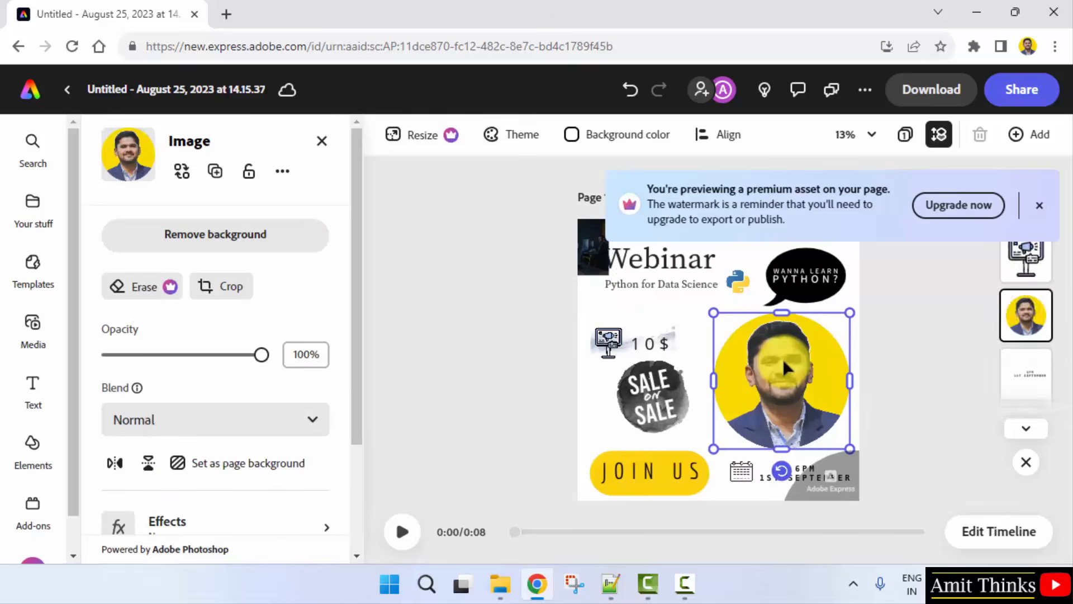
{"action": "key", "text": "Delete"}
{"action": "left_click", "coordinate": [593, 267]}
{"action": "left_click_drag", "start_coordinate": [585, 246], "coordinate": [826, 402]}
{"action": "mouse_move", "coordinate": [821, 360]}
{"action": "left_mouse_down"}
{"action": "mouse_move", "coordinate": [858, 311]}
{"action": "mouse_move", "coordinate": [803, 350]}
{"action": "left_mouse_up"}
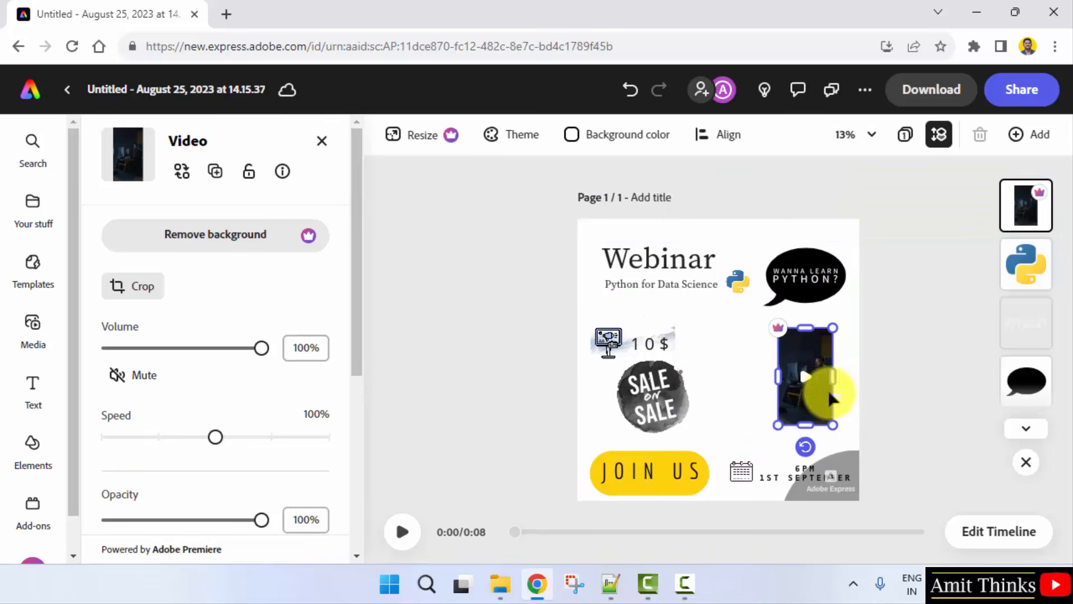
{"action": "left_click_drag", "start_coordinate": [832, 425], "coordinate": [858, 432]}
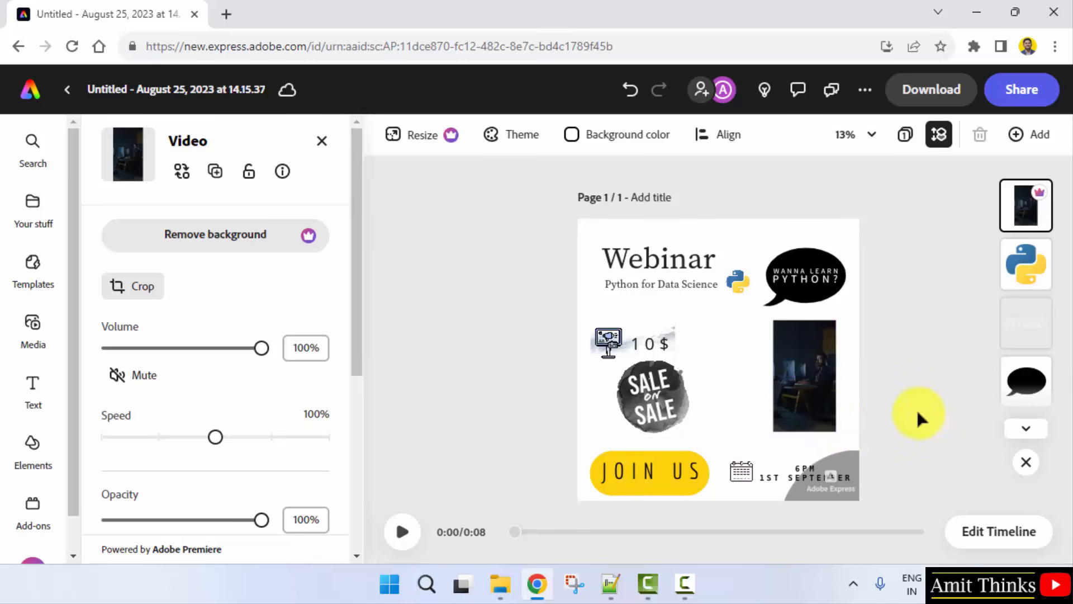
- At 50% zoom, reposition and preview the video, then zoom out to 25%
{"action": "left_click", "coordinate": [862, 135]}
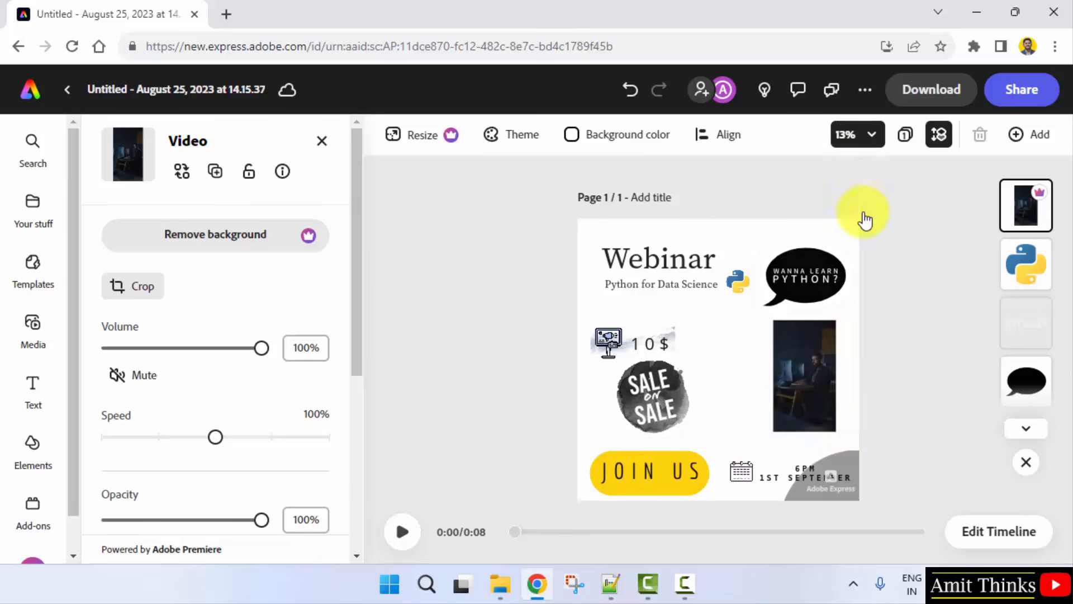
{"action": "left_click", "coordinate": [777, 282]}
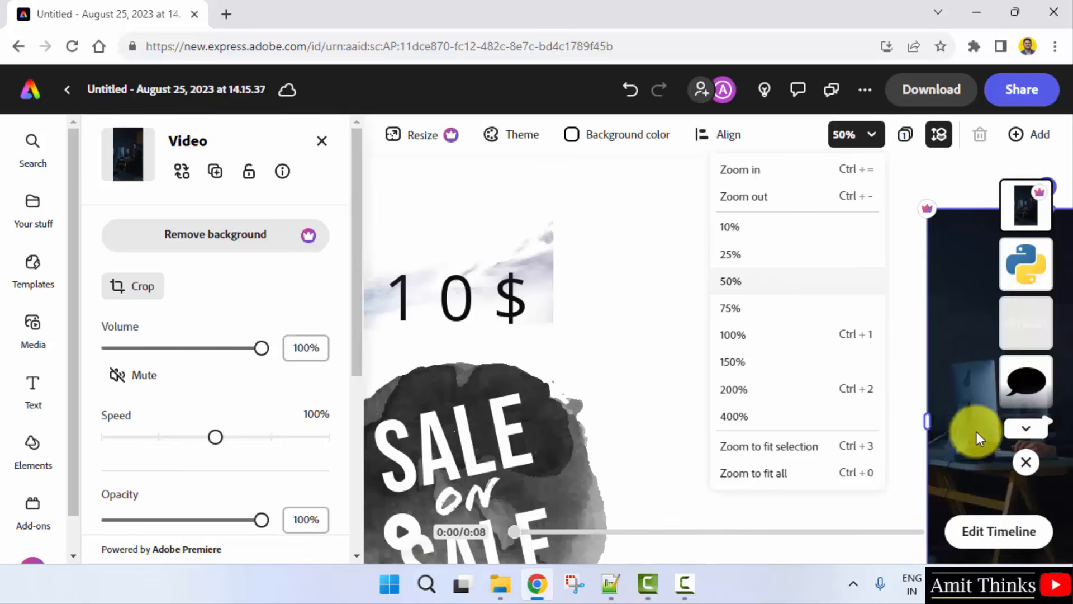
{"action": "left_click_drag", "start_coordinate": [886, 393], "coordinate": [883, 393]}
{"action": "left_click", "coordinate": [898, 383]}
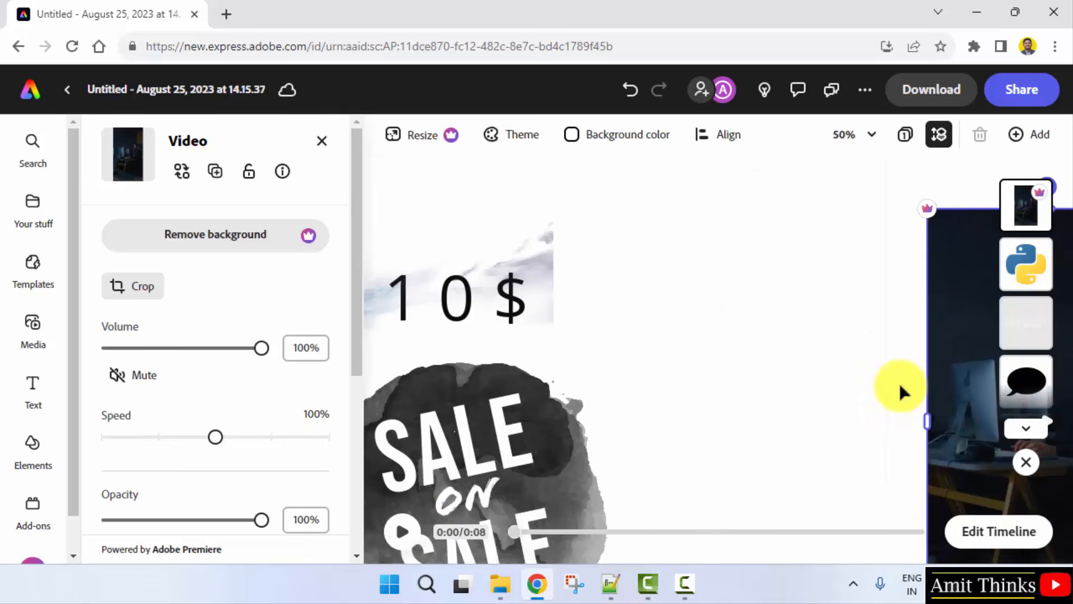
{"action": "left_click", "coordinate": [857, 346]}
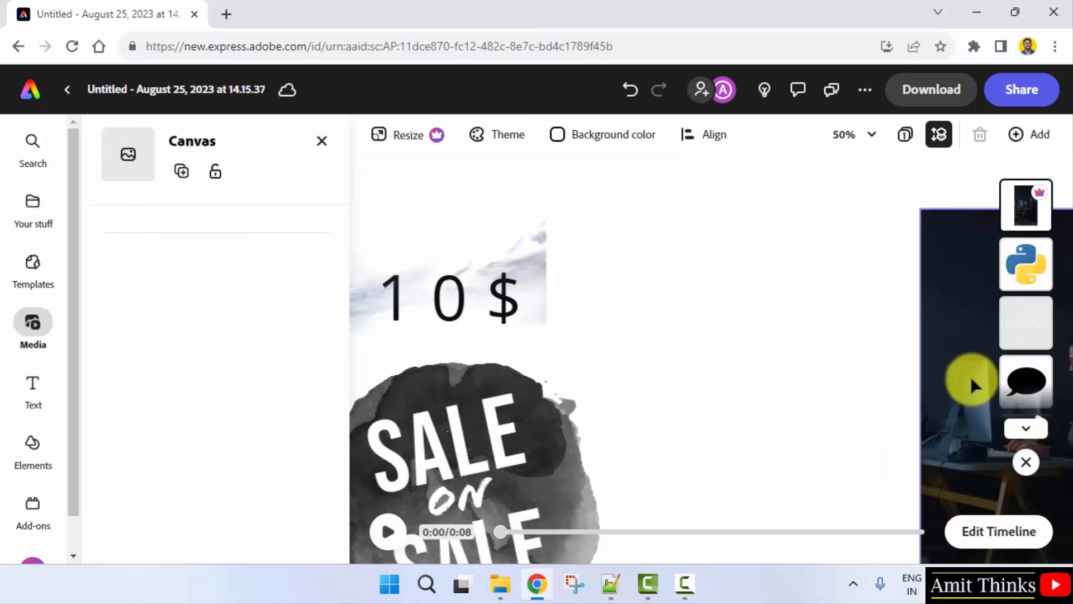
{"action": "left_click_drag", "start_coordinate": [967, 379], "coordinate": [793, 312]}
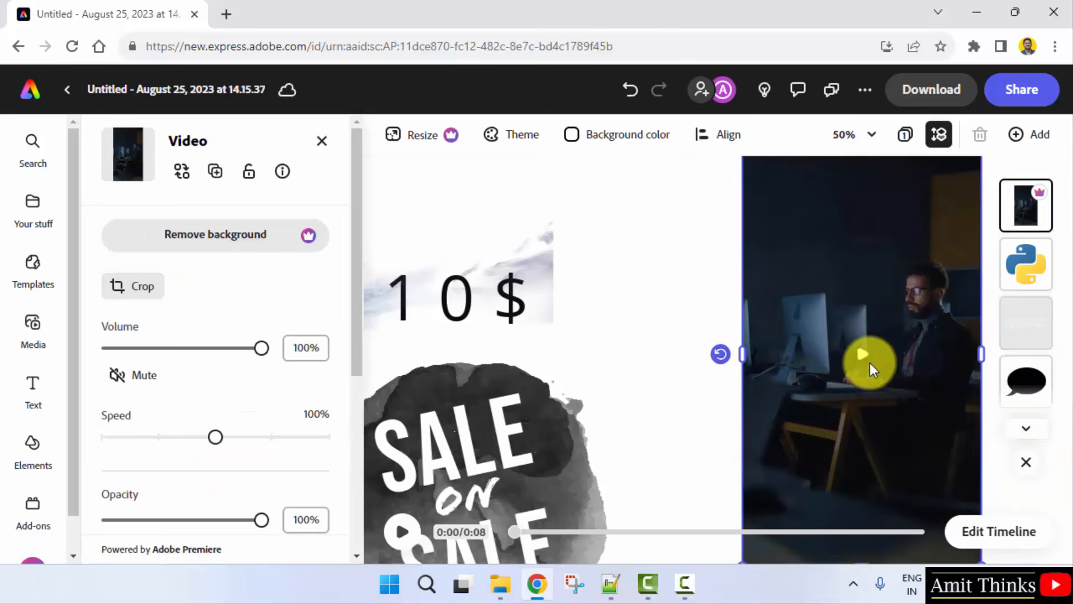
{"action": "left_click", "coordinate": [861, 356]}
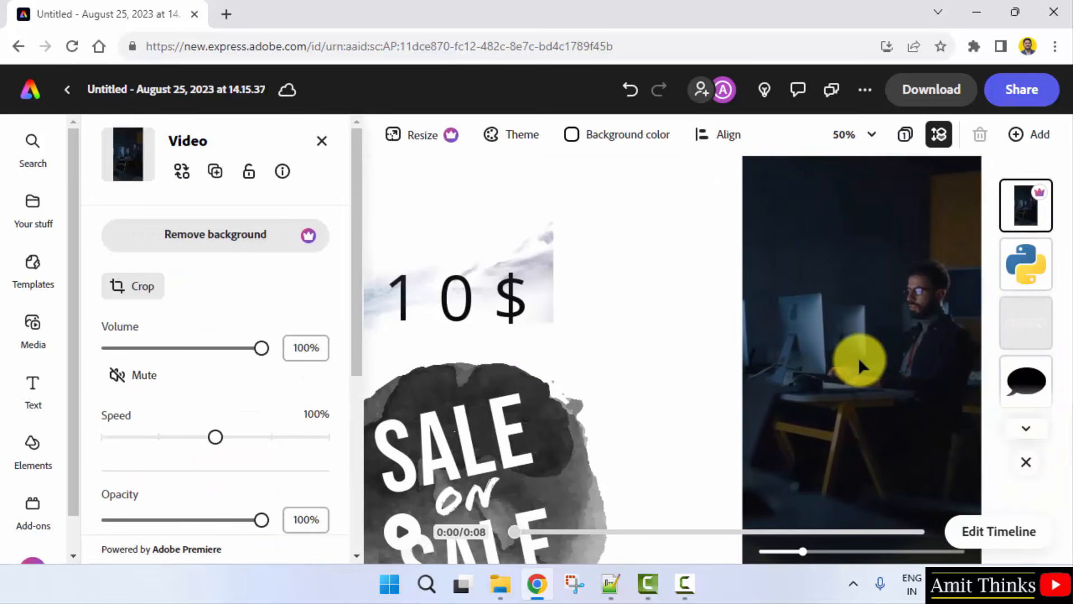
{"action": "left_click", "coordinate": [869, 140]}
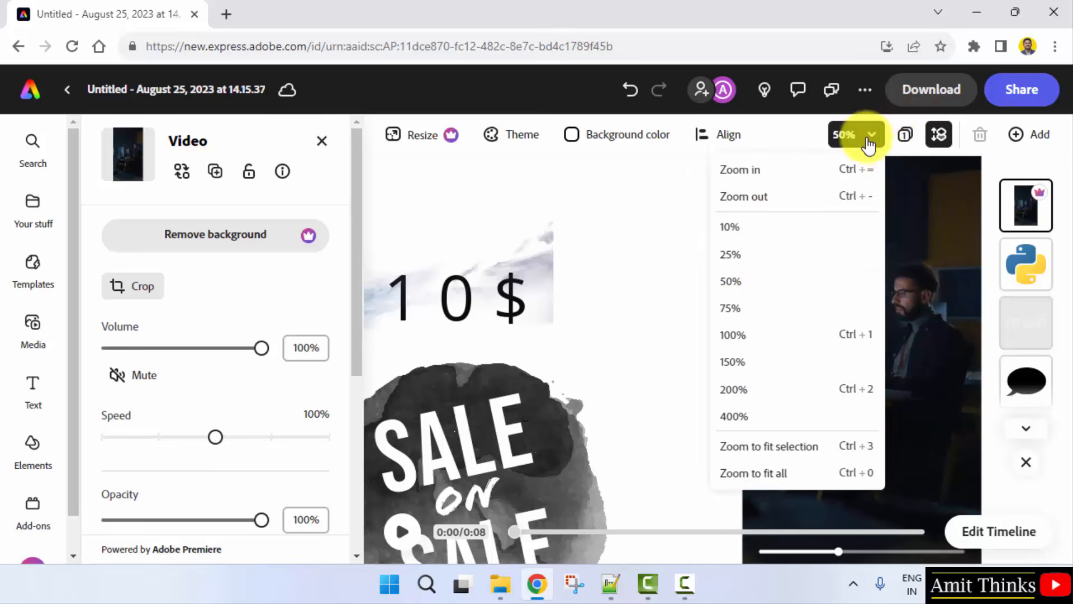
{"action": "left_click", "coordinate": [750, 261]}
{"action": "left_click", "coordinate": [975, 374]}
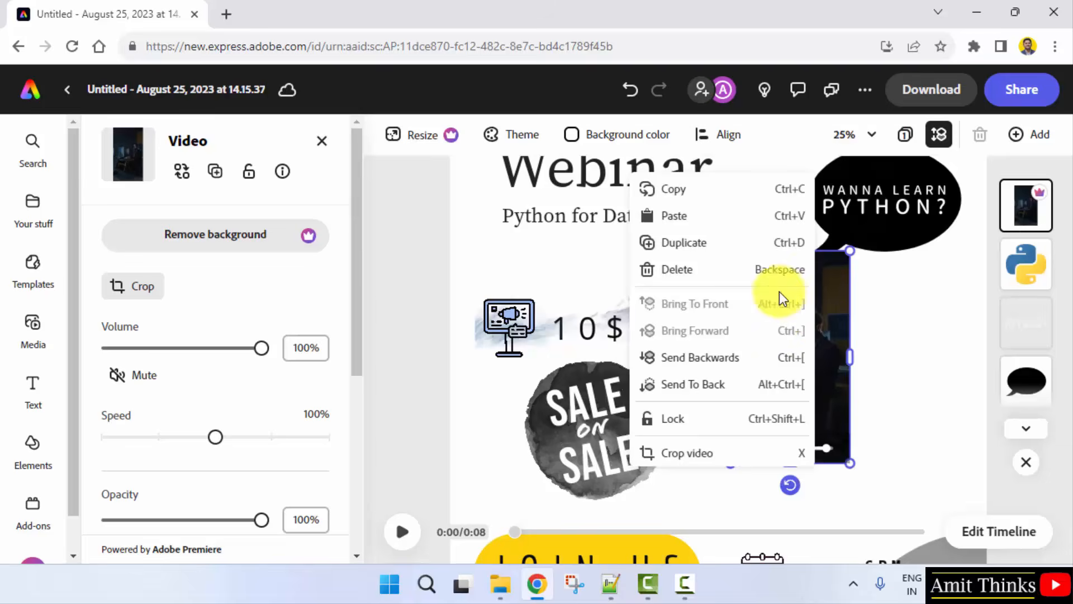
- Delete the dark video clip and set the view zoom to 15%
{"action": "left_click", "coordinate": [774, 279]}
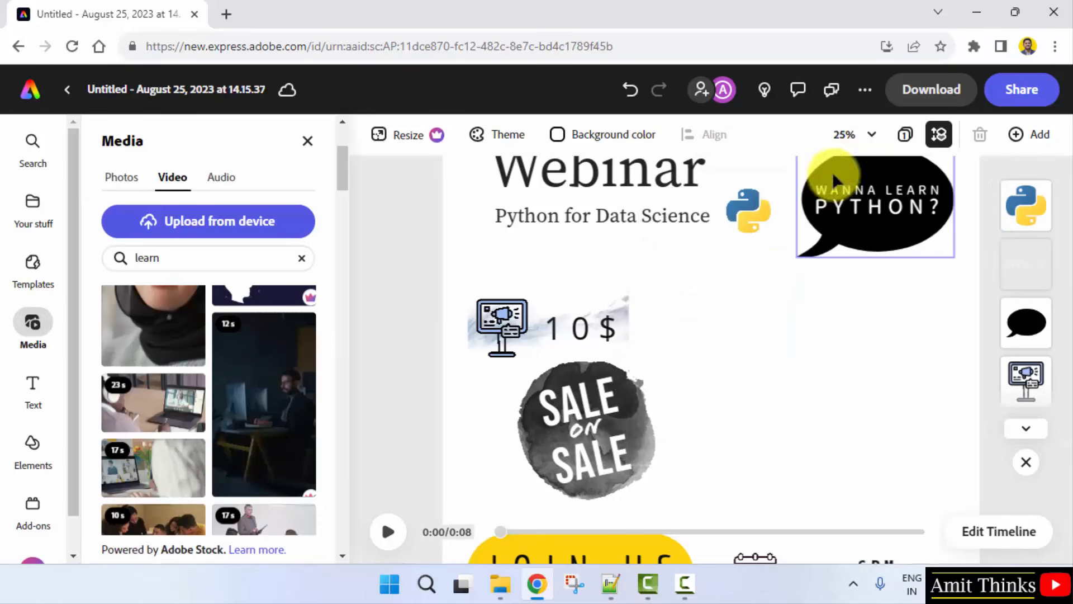
{"action": "left_click", "coordinate": [855, 133]}
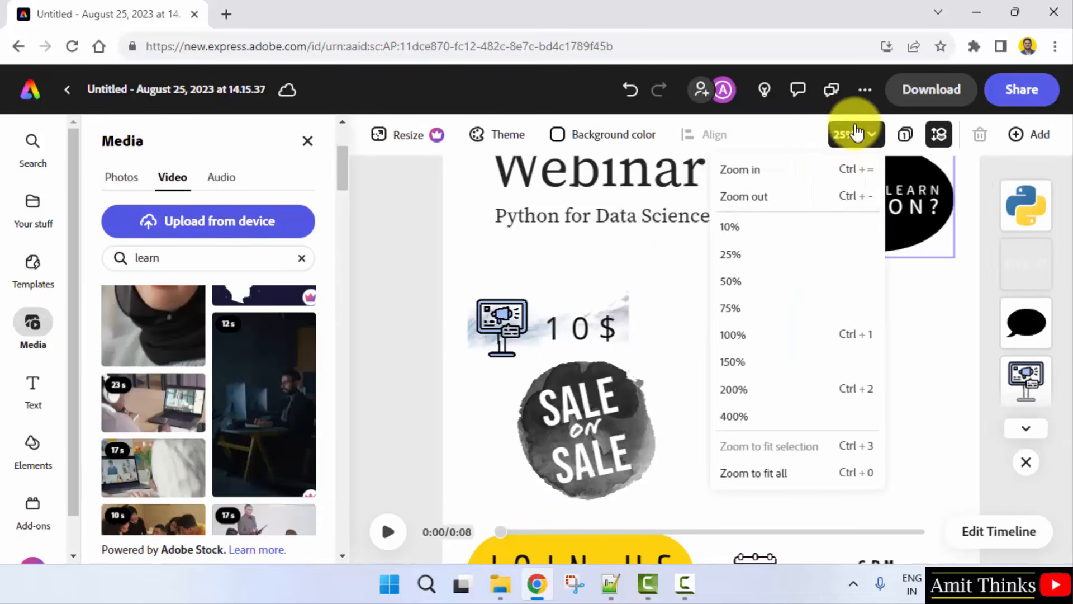
{"action": "left_click", "coordinate": [781, 229]}
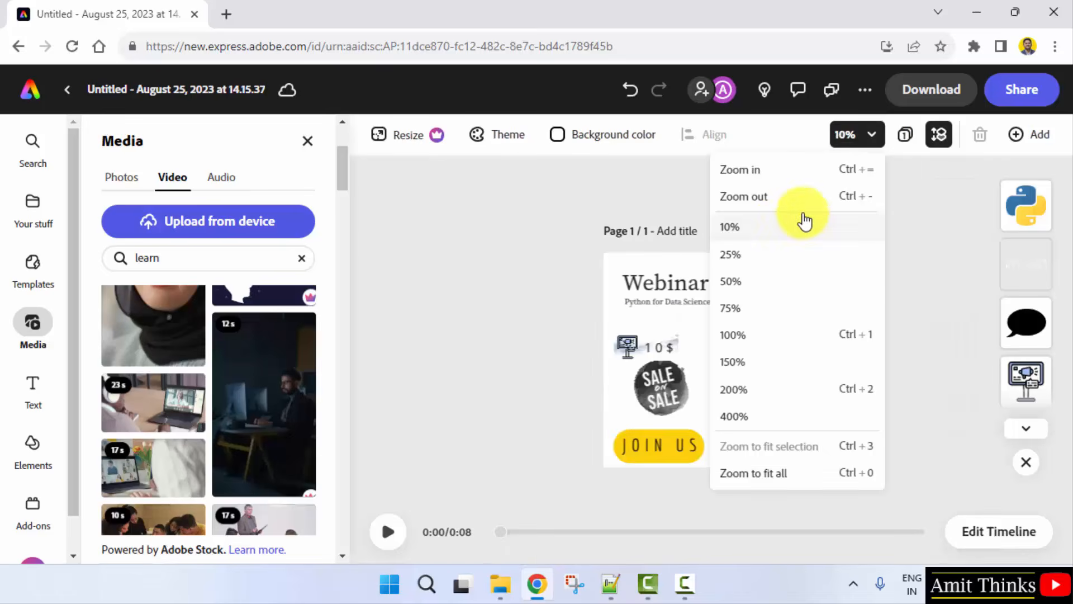
{"action": "left_click", "coordinate": [868, 177]}
{"action": "left_click", "coordinate": [944, 281]}
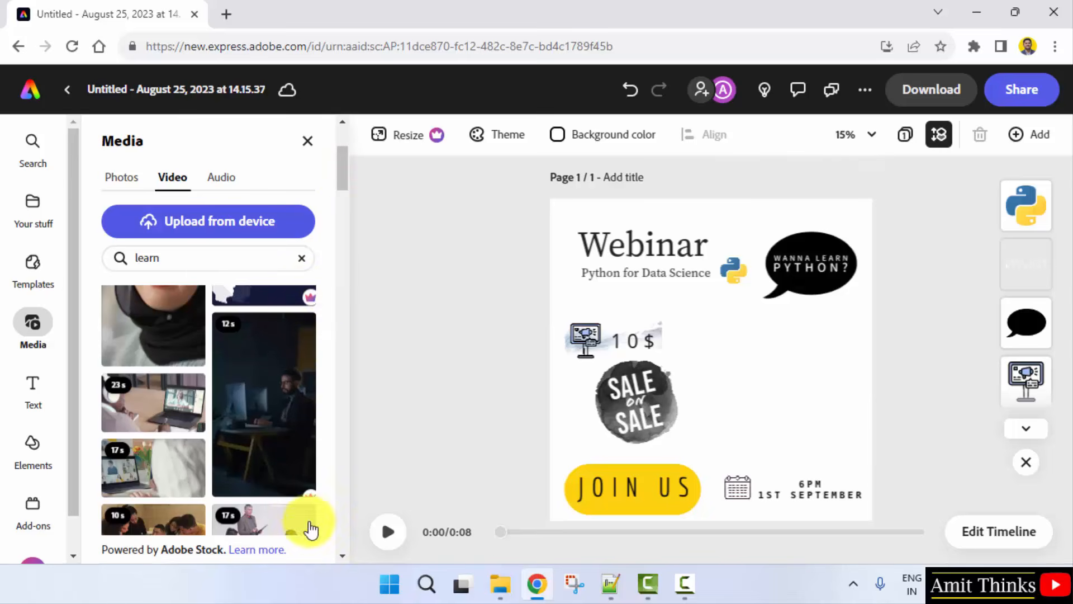
- Add the classroom video clip, place it right of the 10 $ price, and preview it
{"action": "scroll", "coordinate": [342, 193], "scroll_direction": "down", "scroll_amount": 2}
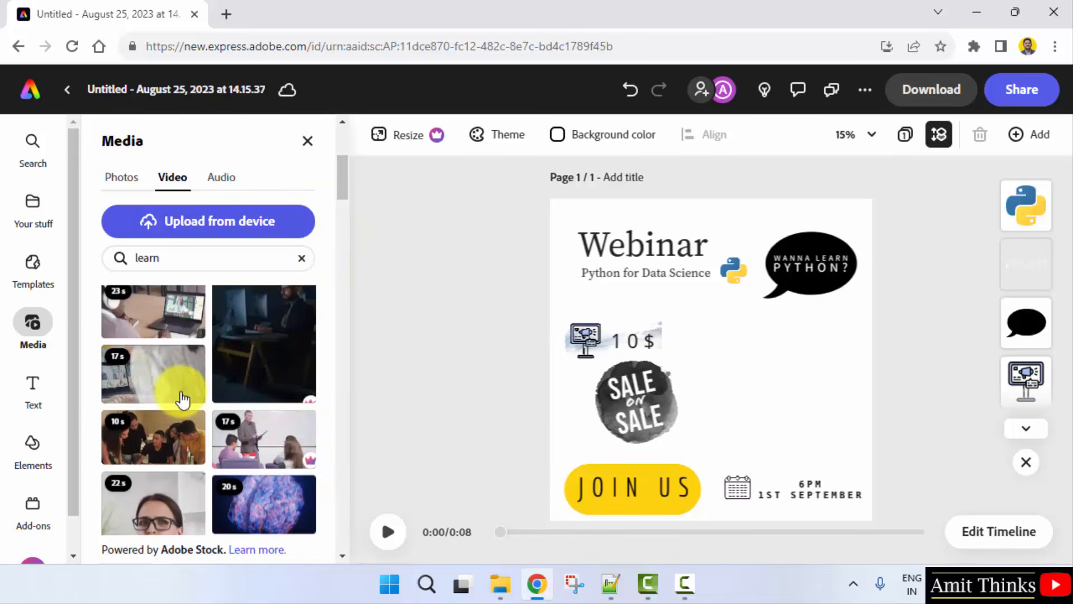
{"action": "left_click", "coordinate": [147, 448]}
{"action": "left_click_drag", "start_coordinate": [601, 213], "coordinate": [873, 427]}
{"action": "left_click_drag", "start_coordinate": [816, 377], "coordinate": [810, 379]}
{"action": "left_click", "coordinate": [792, 372]}
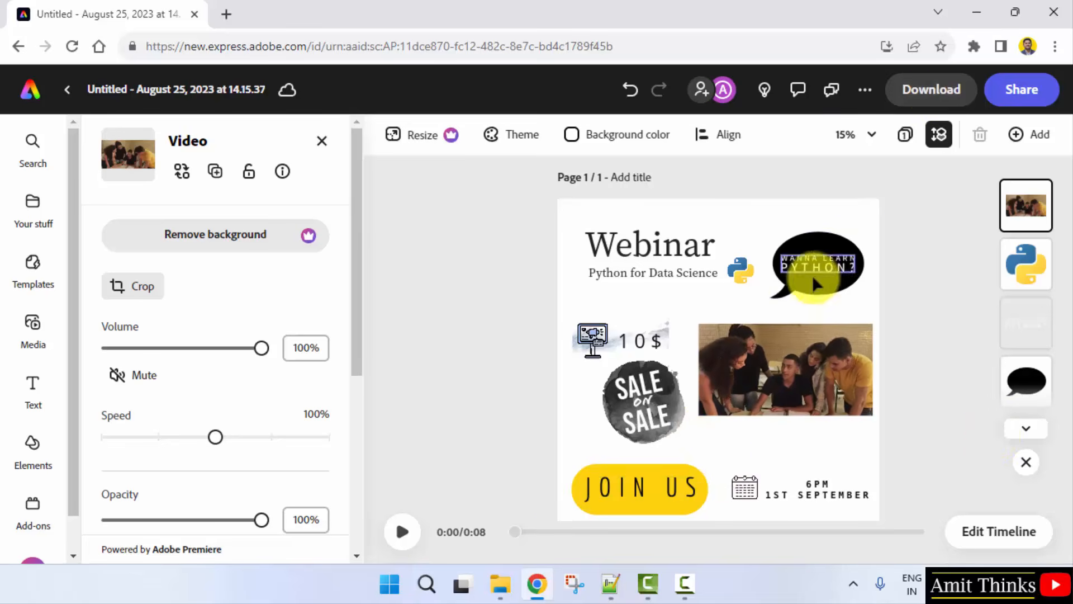
- Trim the classroom scene to about five seconds in the timeline and preview it
{"action": "left_click", "coordinate": [788, 367]}
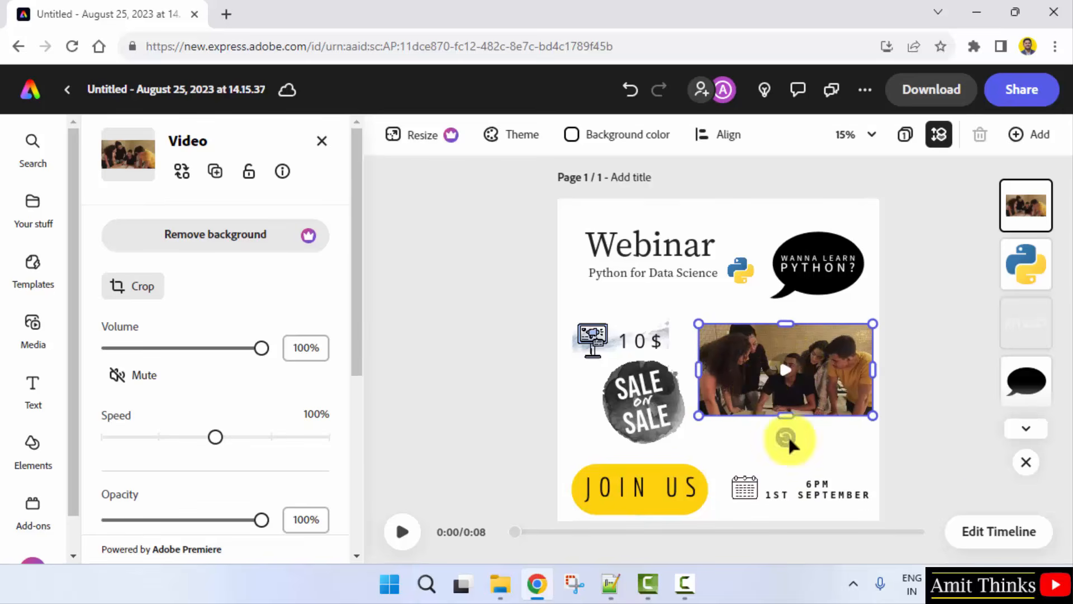
{"action": "left_click", "coordinate": [989, 525]}
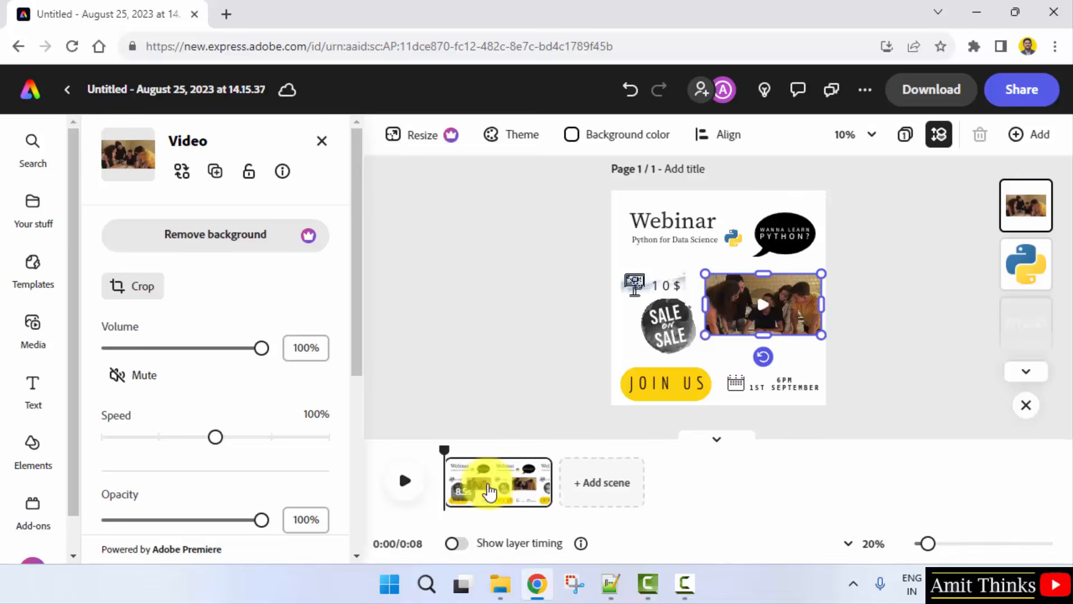
{"action": "left_click", "coordinate": [446, 497]}
{"action": "left_click_drag", "start_coordinate": [449, 481], "coordinate": [507, 474]}
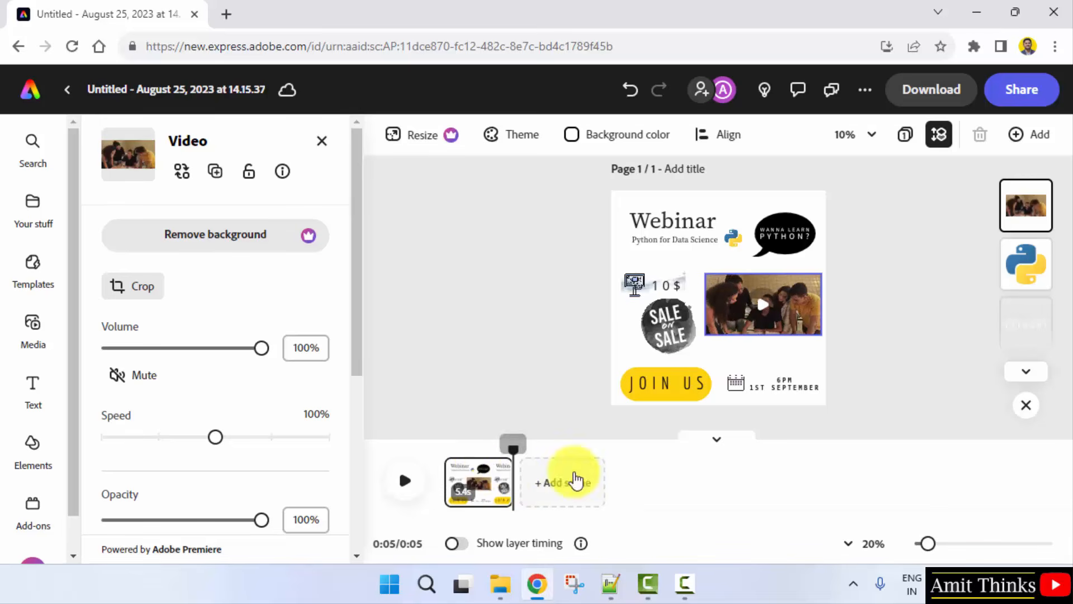
{"action": "left_click", "coordinate": [403, 480]}
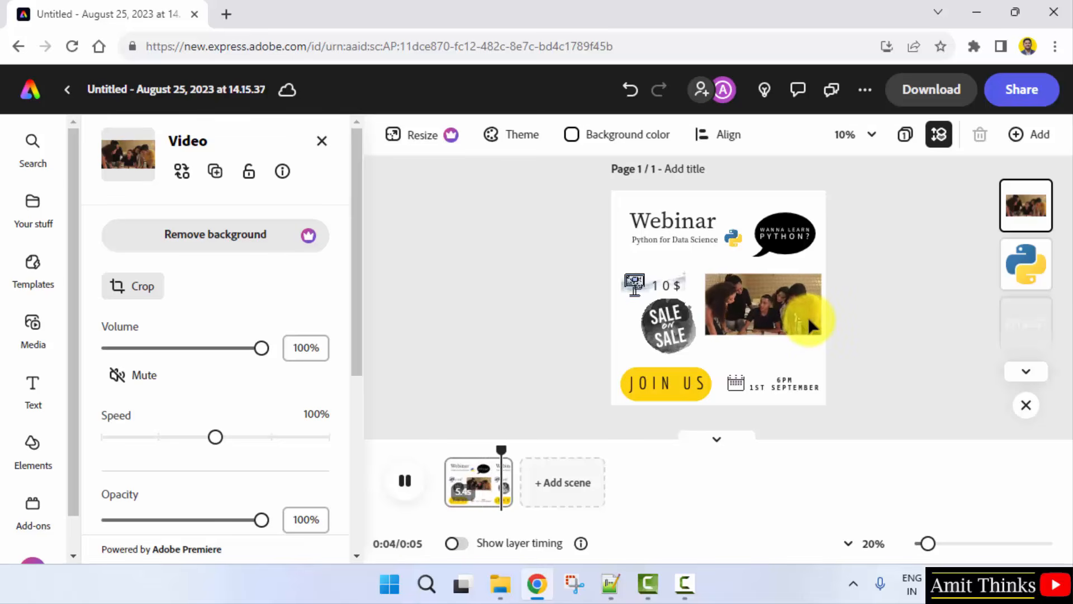
{"action": "mouse_move", "coordinate": [927, 548]}
{"action": "left_mouse_down"}
{"action": "mouse_move", "coordinate": [941, 550]}
{"action": "mouse_move", "coordinate": [925, 550]}
{"action": "left_mouse_up"}
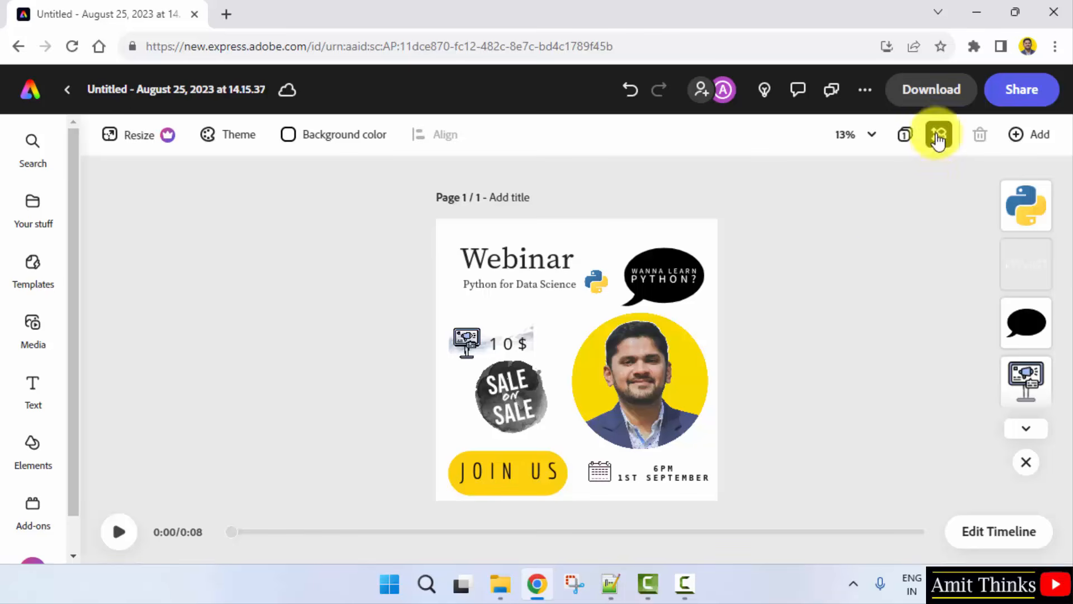
- Download the flyer with the file format switched from MP4 to PNG
{"action": "left_click", "coordinate": [946, 94]}
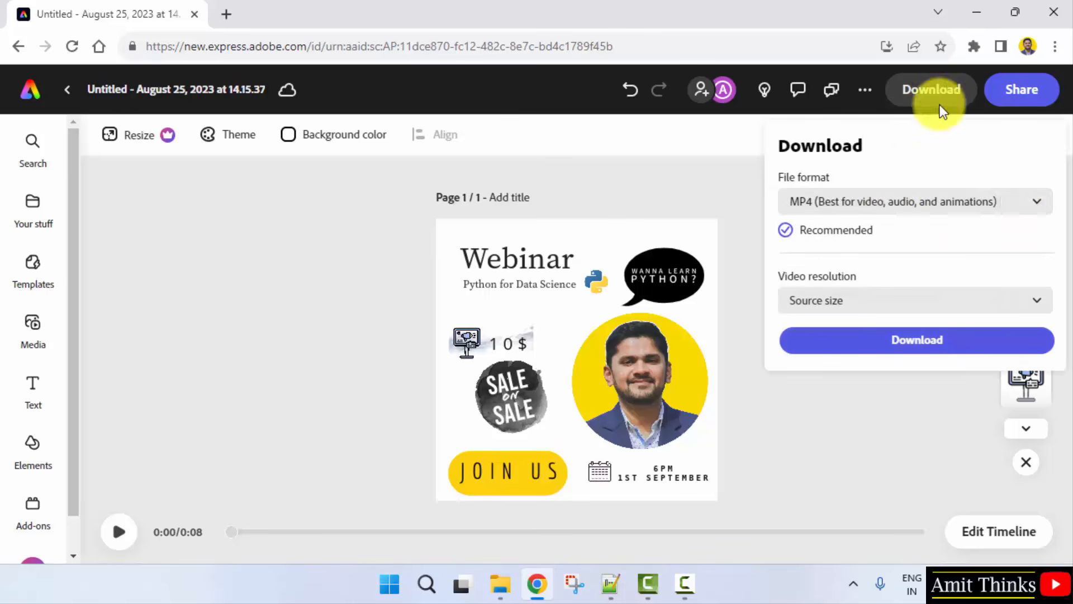
{"action": "left_click", "coordinate": [901, 207]}
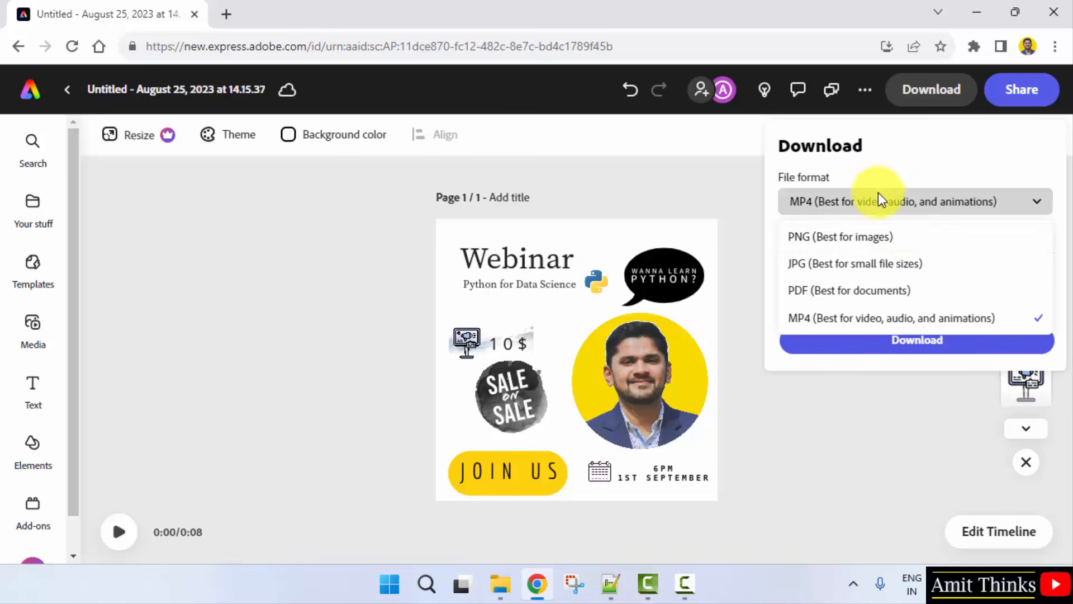
{"action": "left_click", "coordinate": [915, 243]}
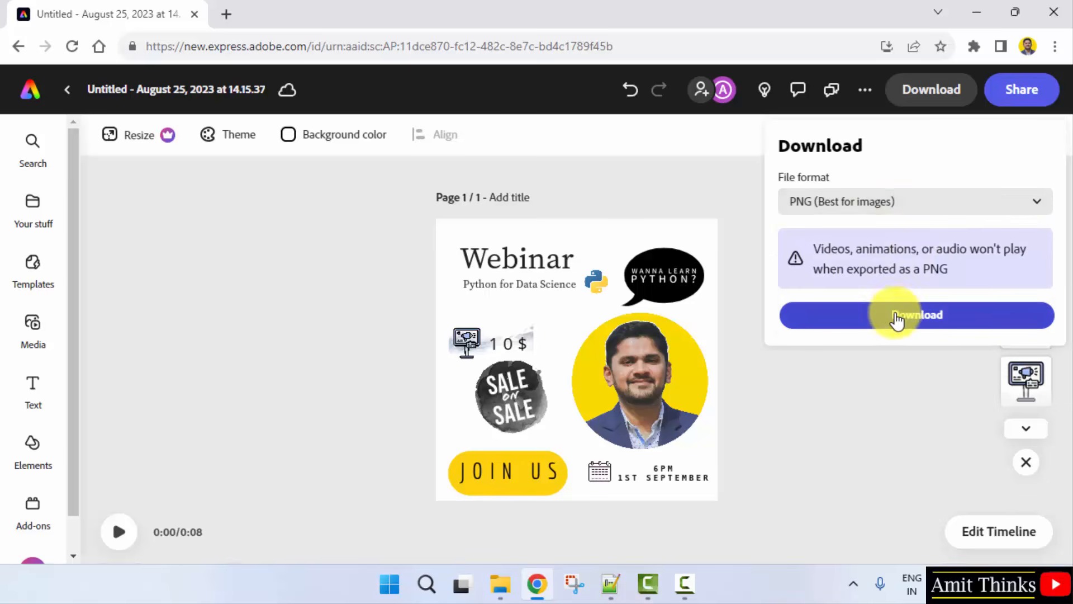
{"action": "left_click", "coordinate": [900, 315]}
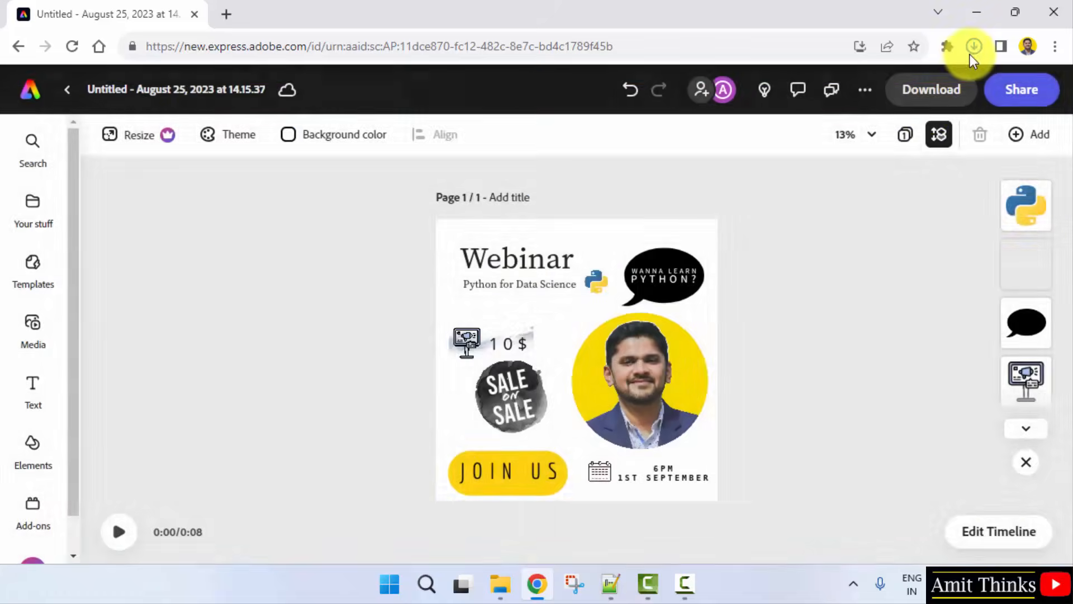
- Open the downloaded Untitled.png in Paint, zoom out to view the whole poster, then close it
{"action": "left_click", "coordinate": [972, 49]}
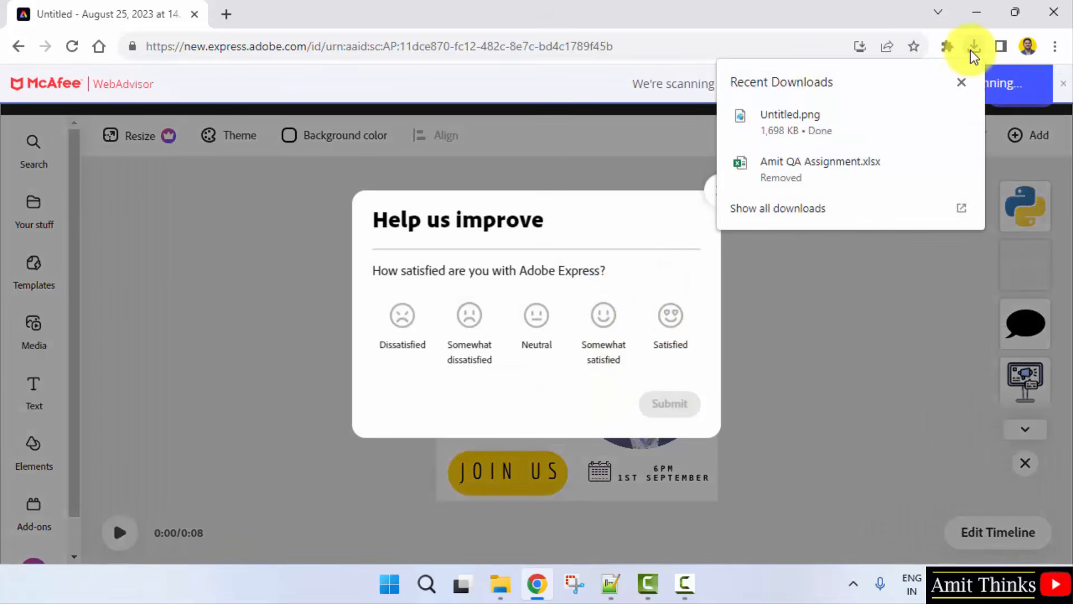
{"action": "right_click", "coordinate": [814, 129]}
{"action": "left_click", "coordinate": [836, 139]}
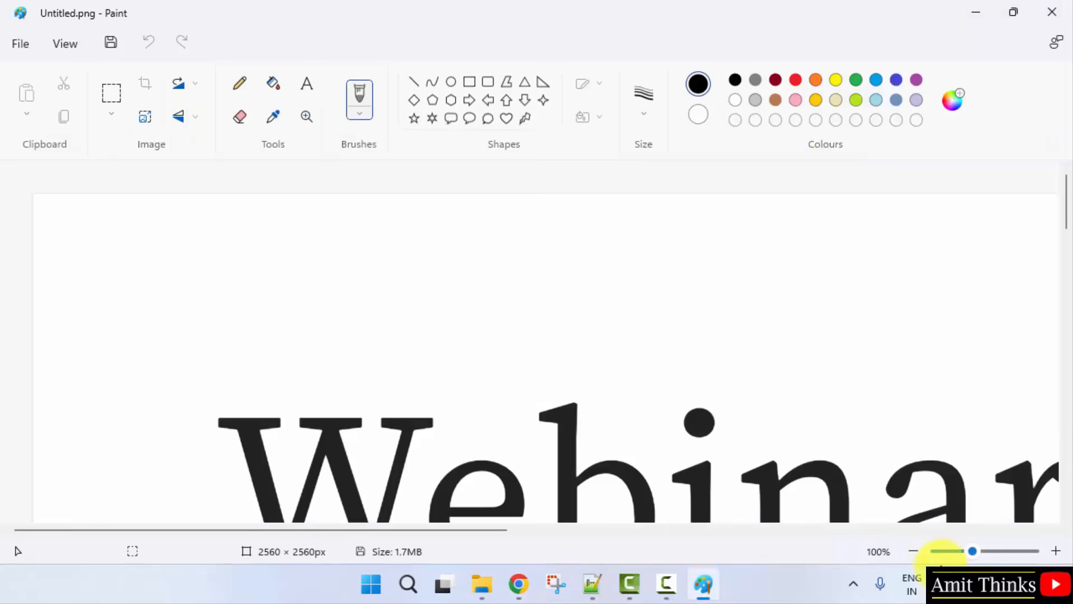
{"action": "left_click", "coordinate": [914, 551]}
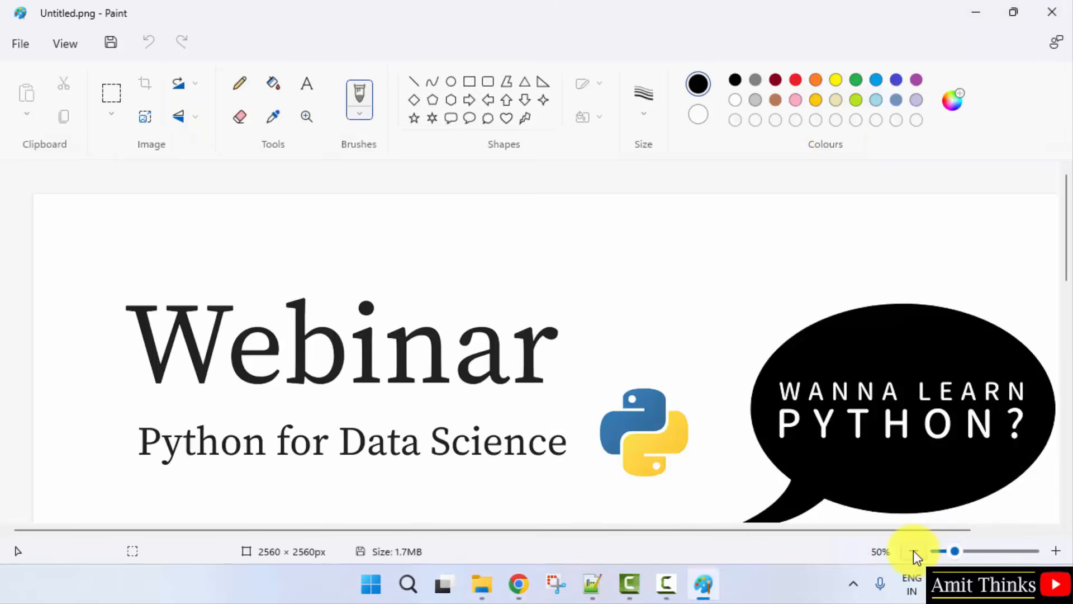
{"action": "left_click", "coordinate": [914, 552]}
{"action": "left_click", "coordinate": [1054, 13]}
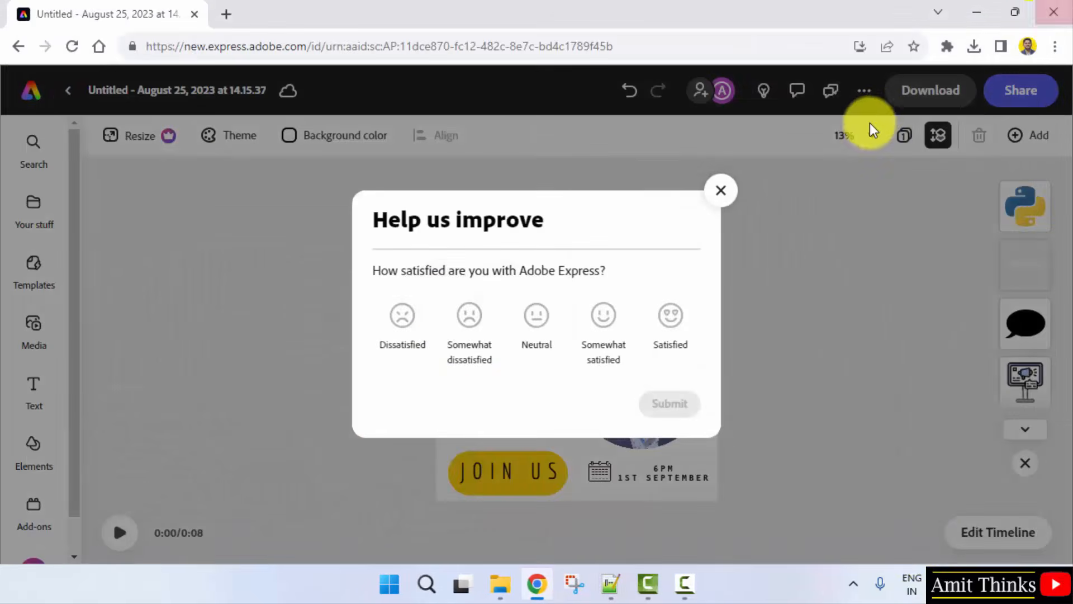
- Show Untitled.png in its Downloads folder from Chrome's downloads list
{"action": "left_click", "coordinate": [974, 49]}
{"action": "right_click", "coordinate": [832, 118]}
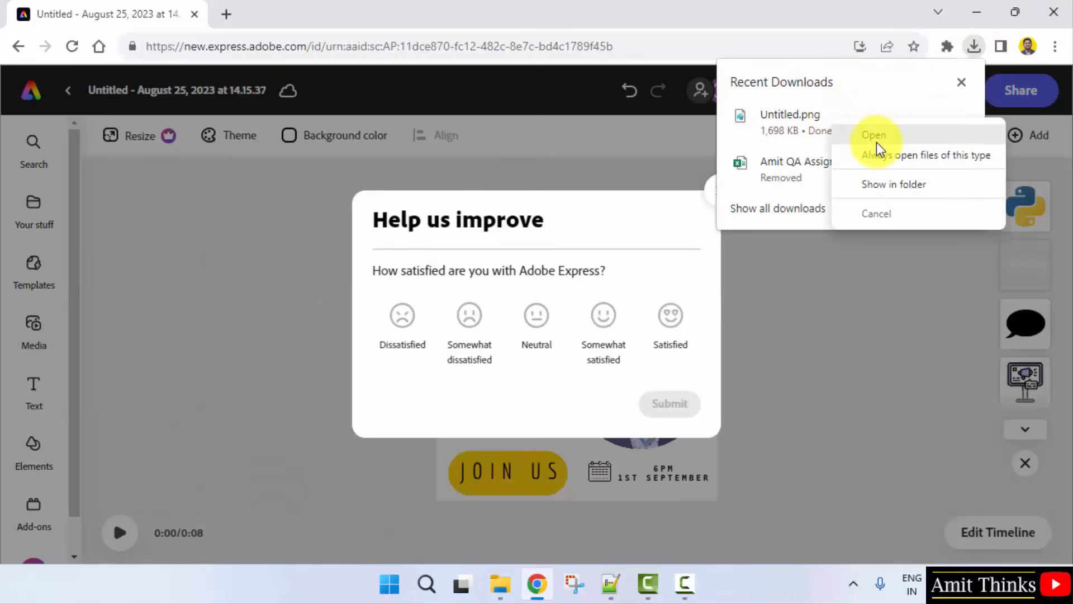
{"action": "left_click", "coordinate": [892, 184]}
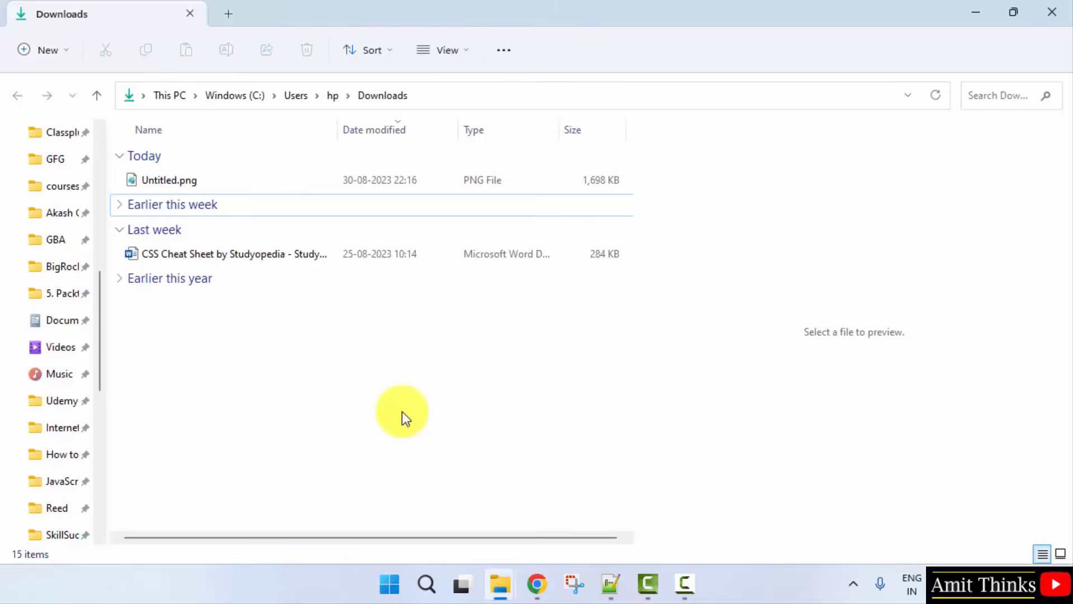
- Open Untitled.png from the Downloads folder with the Photos app
{"action": "left_click", "coordinate": [233, 186]}
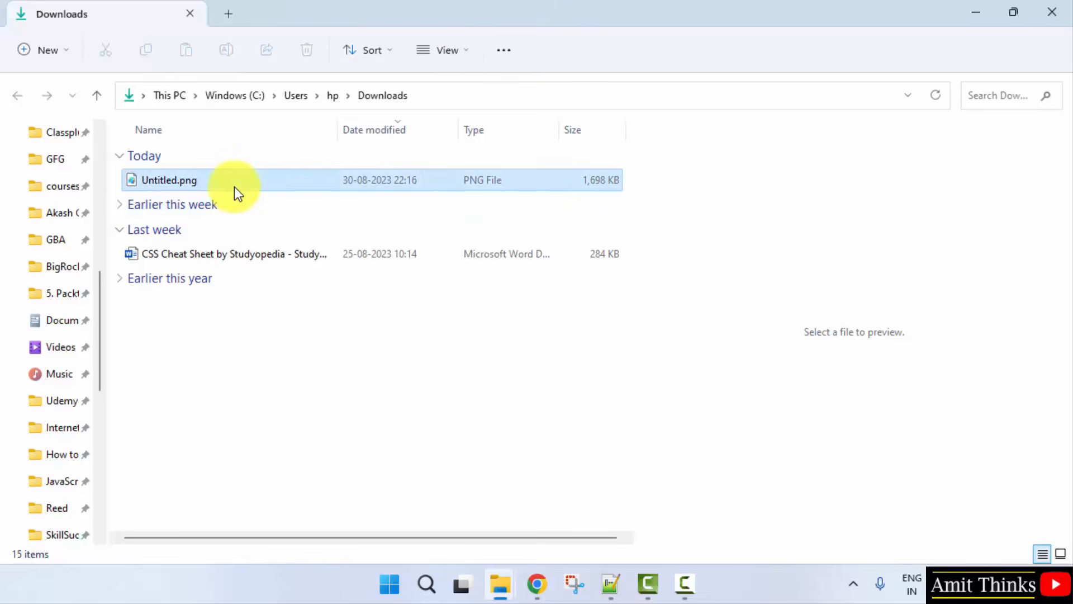
{"action": "right_click", "coordinate": [233, 187]}
{"action": "mouse_move", "coordinate": [358, 194]}
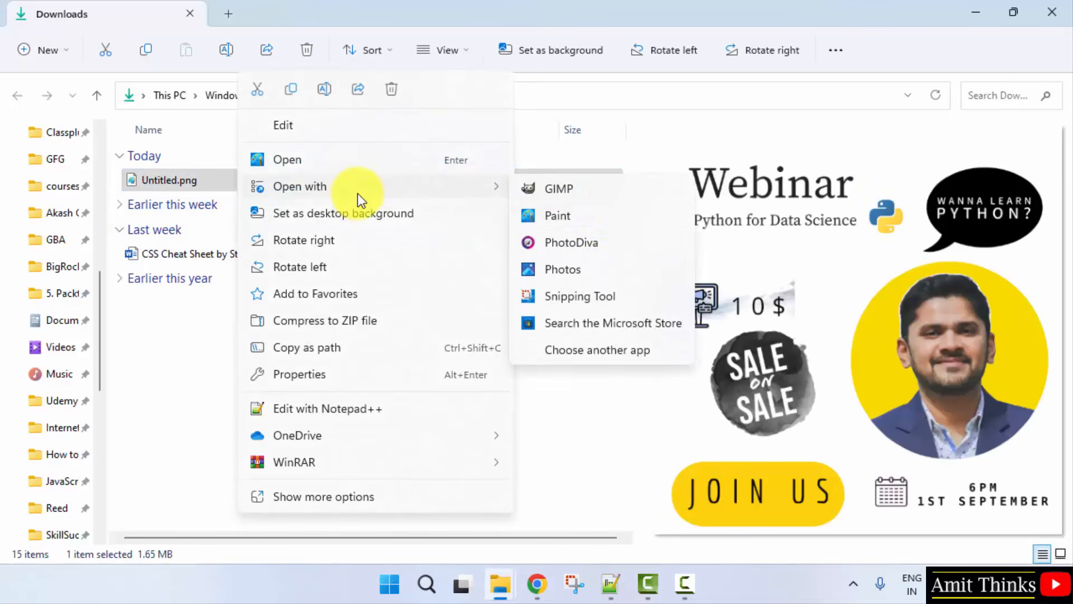
{"action": "left_click", "coordinate": [602, 264]}
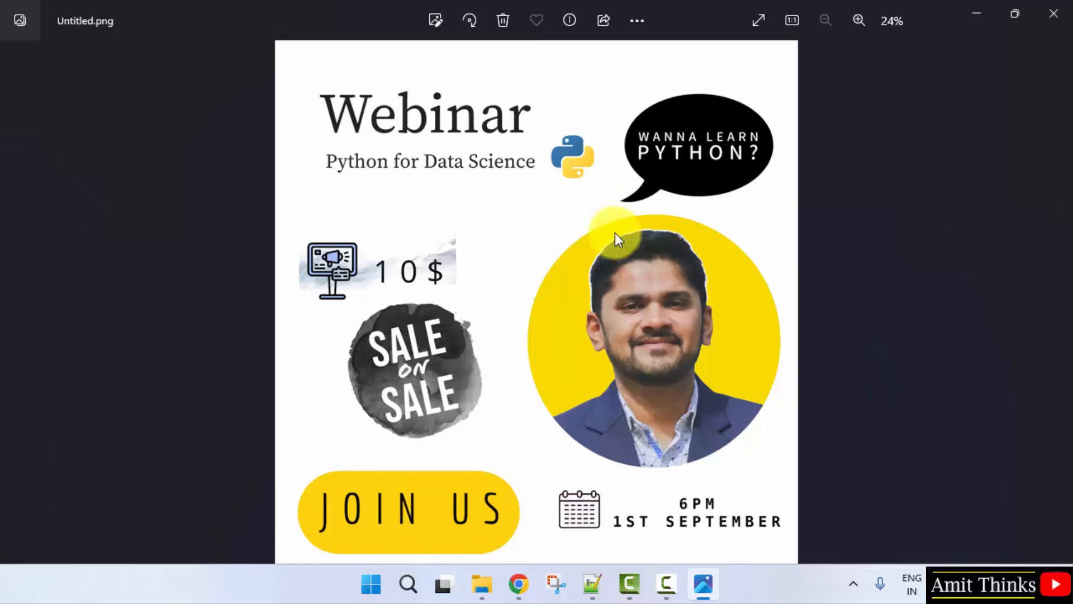
- Zoom in and out on the exported flyer in Photos, then close it and return to Chrome
{"action": "scroll", "coordinate": [615, 234], "scroll_direction": "up", "scroll_amount": 5}
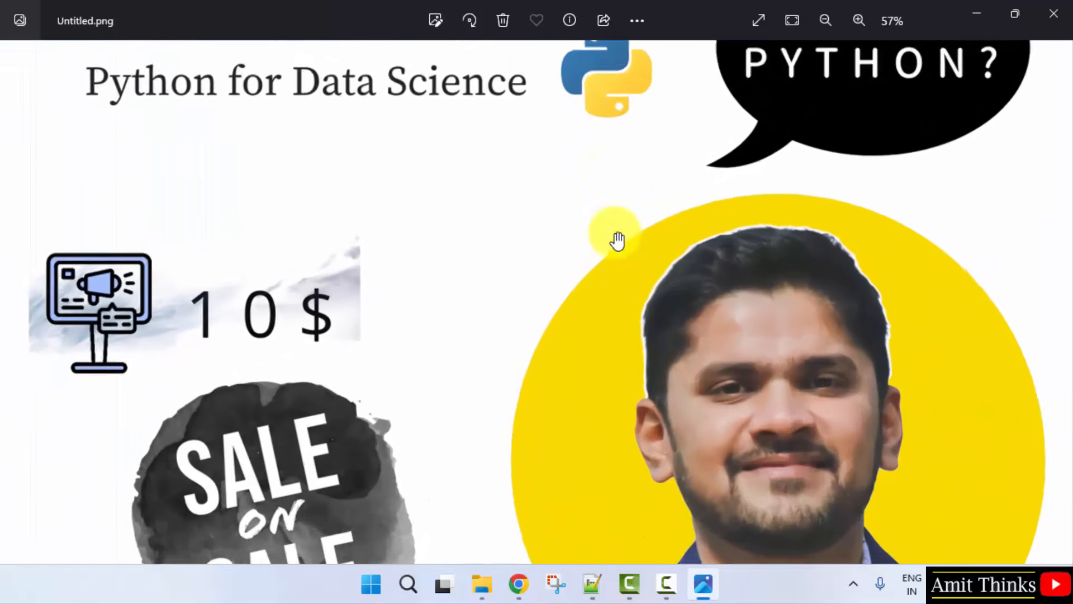
{"action": "scroll", "coordinate": [618, 240], "scroll_direction": "down", "scroll_amount": 5}
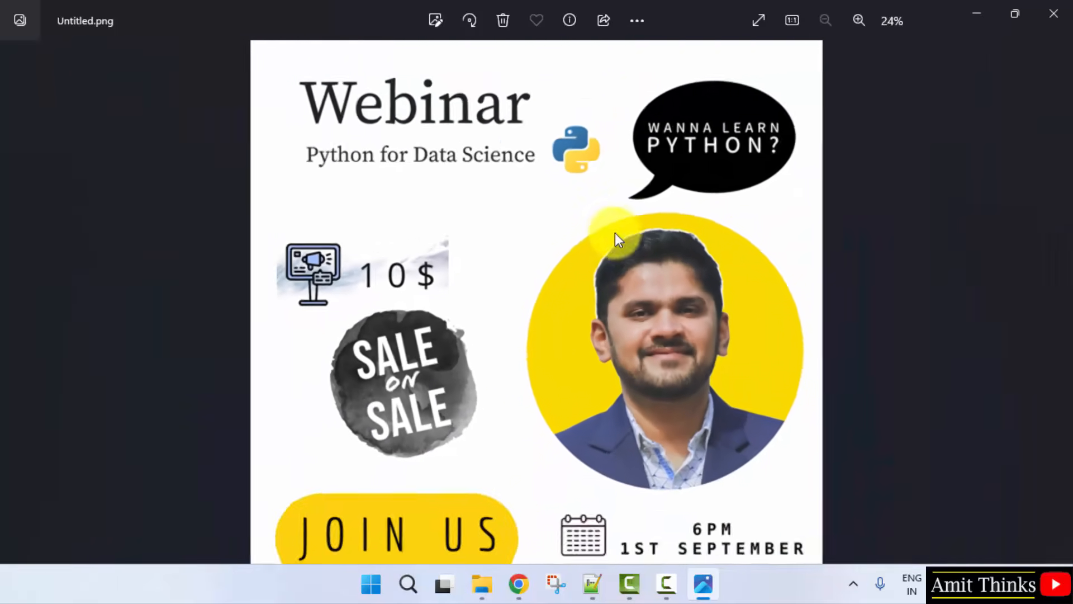
{"action": "left_click", "coordinate": [1053, 13]}
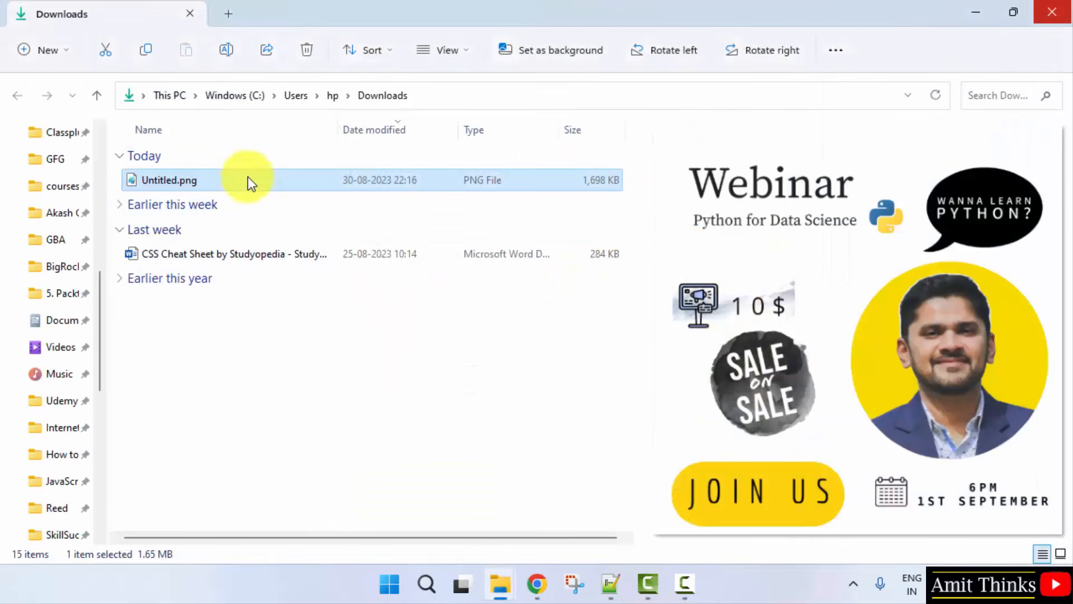
{"action": "left_click", "coordinate": [536, 583]}
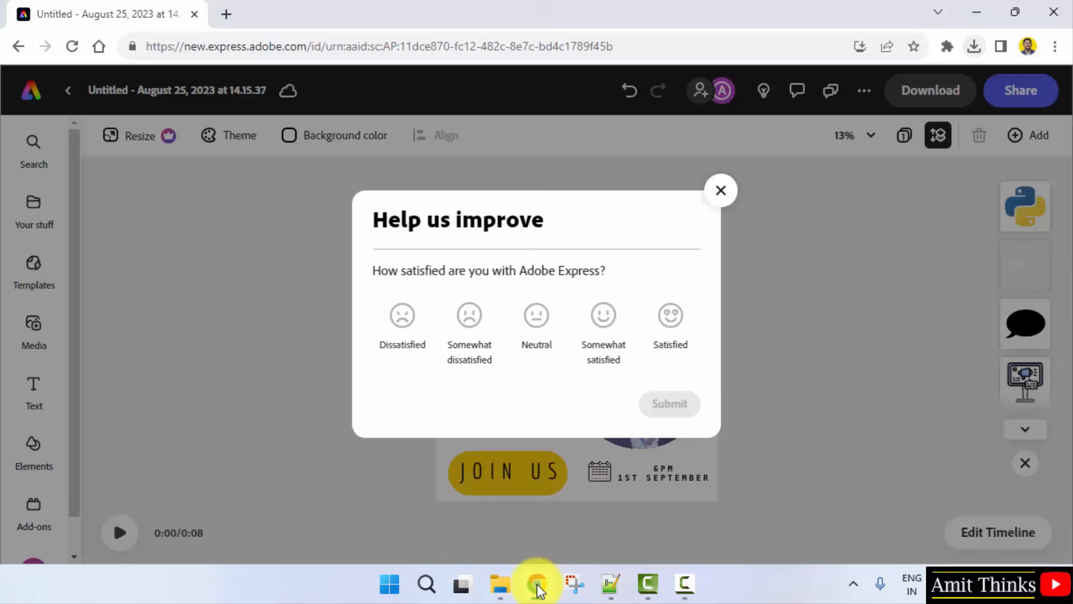
- Dismiss the survey and title the page Python Webinar with the presenter's name
{"action": "left_click", "coordinate": [719, 192]}
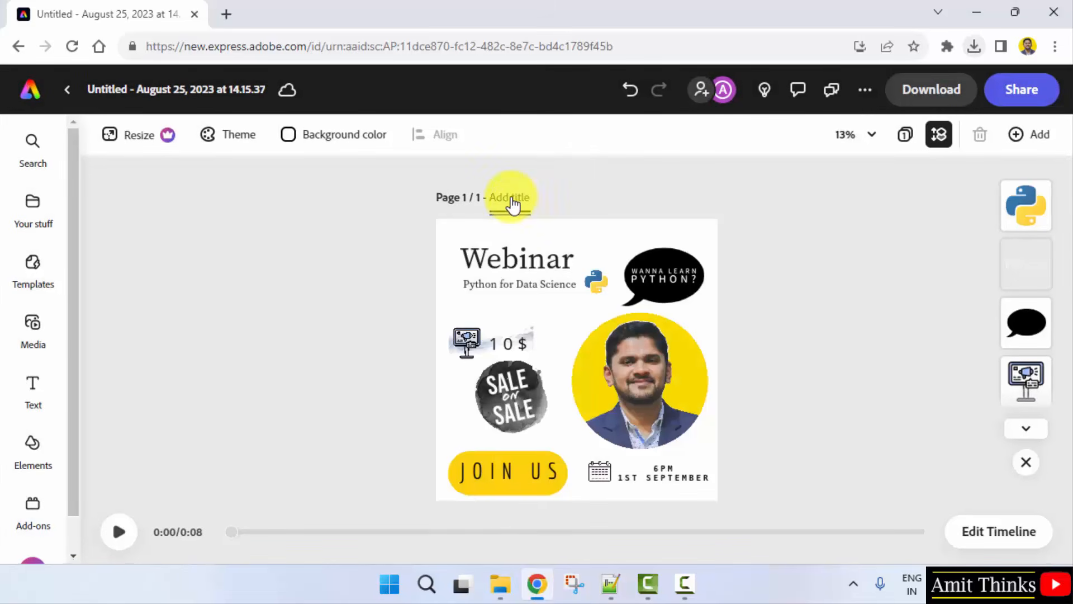
{"action": "left_click", "coordinate": [510, 202]}
{"action": "type", "text": "Webinar - Amit Diwan"}
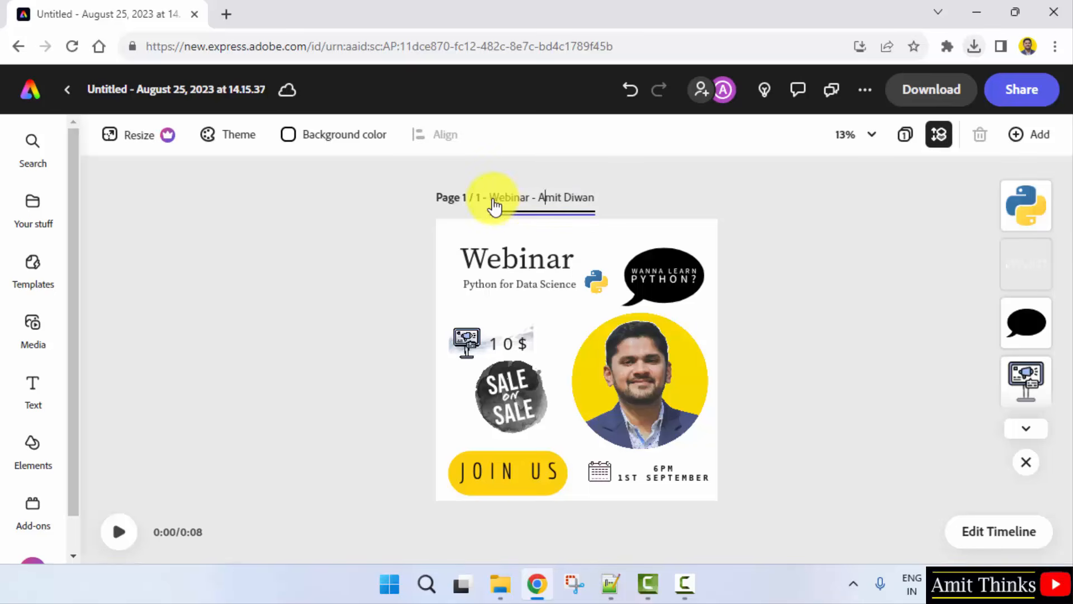
{"action": "type", "text": "Python"}
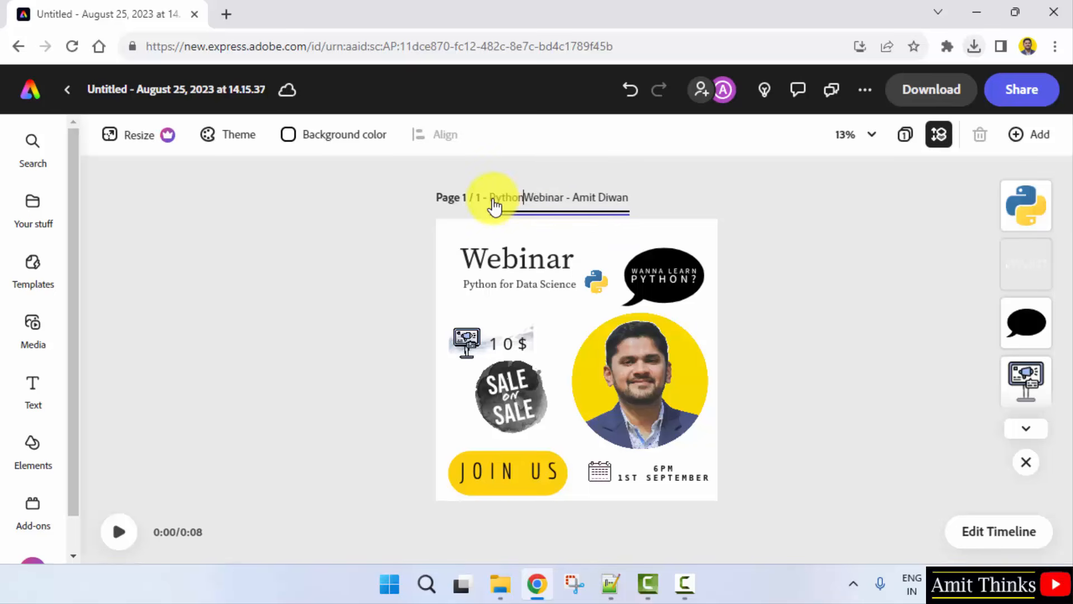
{"action": "left_click", "coordinate": [817, 235]}
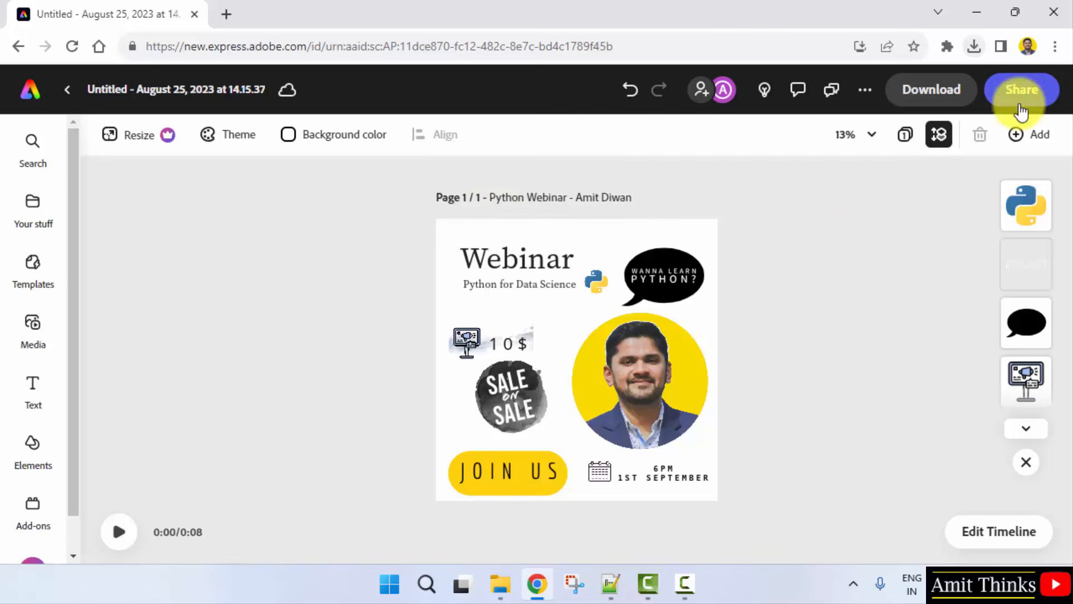
- Download the flyer as a PNG and confirm Untitled (1).png in Chrome's downloads list
{"action": "left_click", "coordinate": [945, 99]}
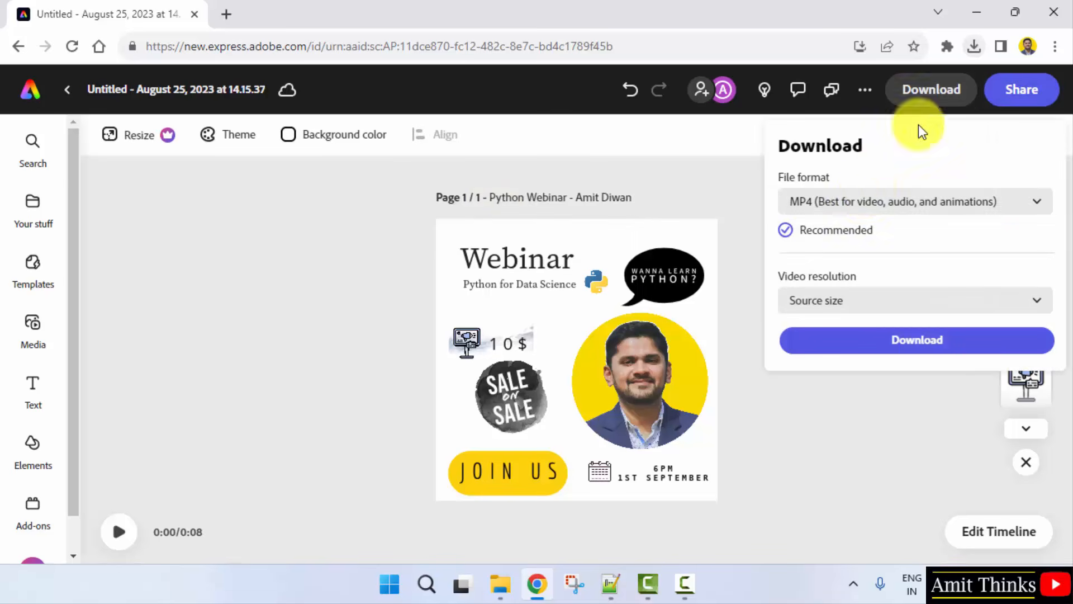
{"action": "left_click", "coordinate": [867, 200]}
{"action": "left_click", "coordinate": [854, 240]}
{"action": "left_click", "coordinate": [922, 324]}
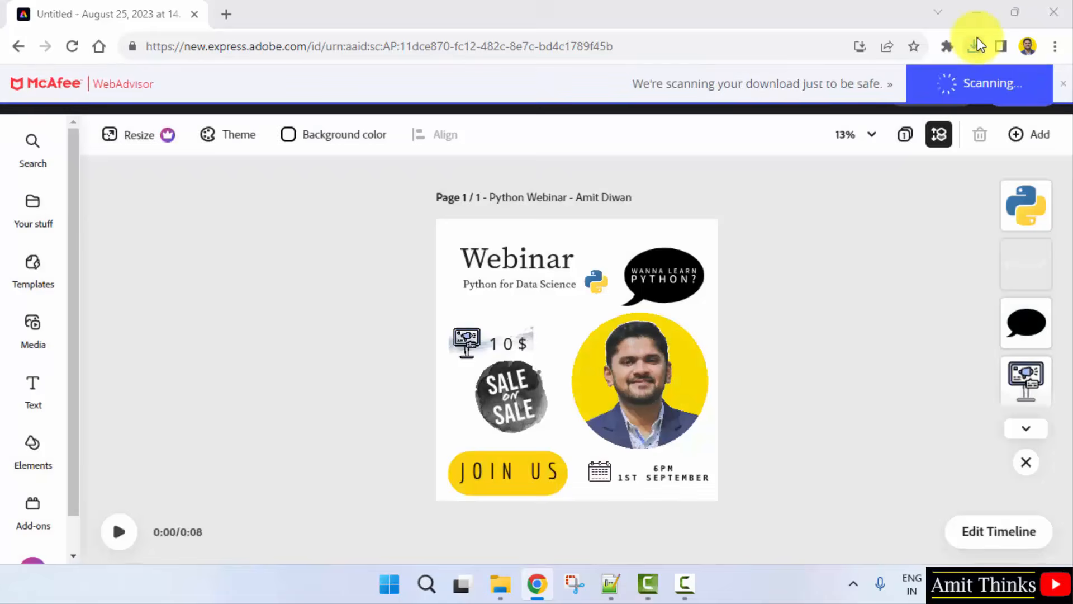
{"action": "left_click", "coordinate": [977, 40]}
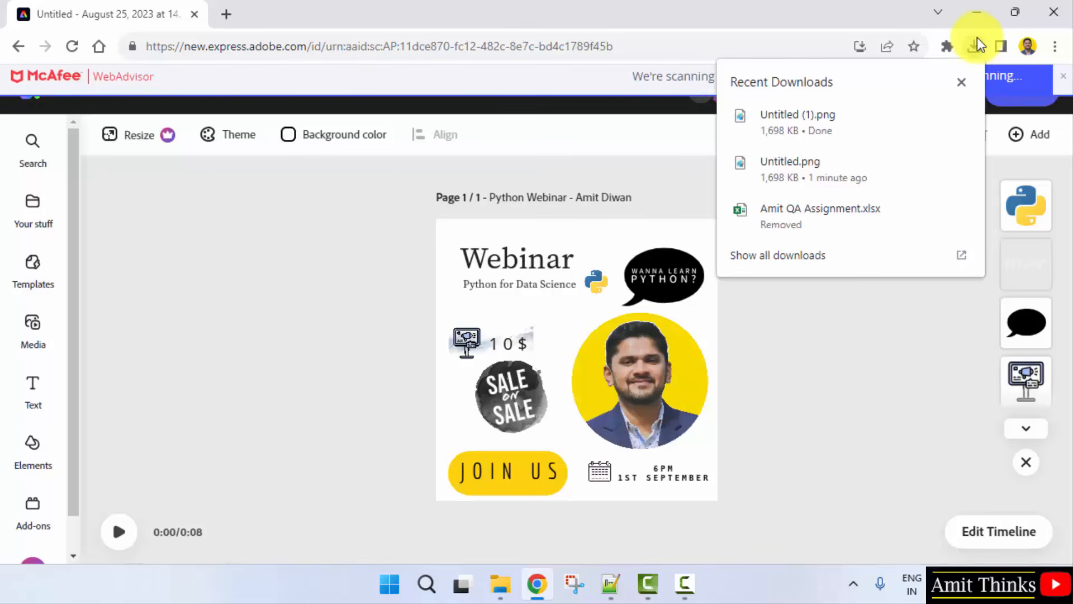
{"action": "left_click", "coordinate": [813, 363]}
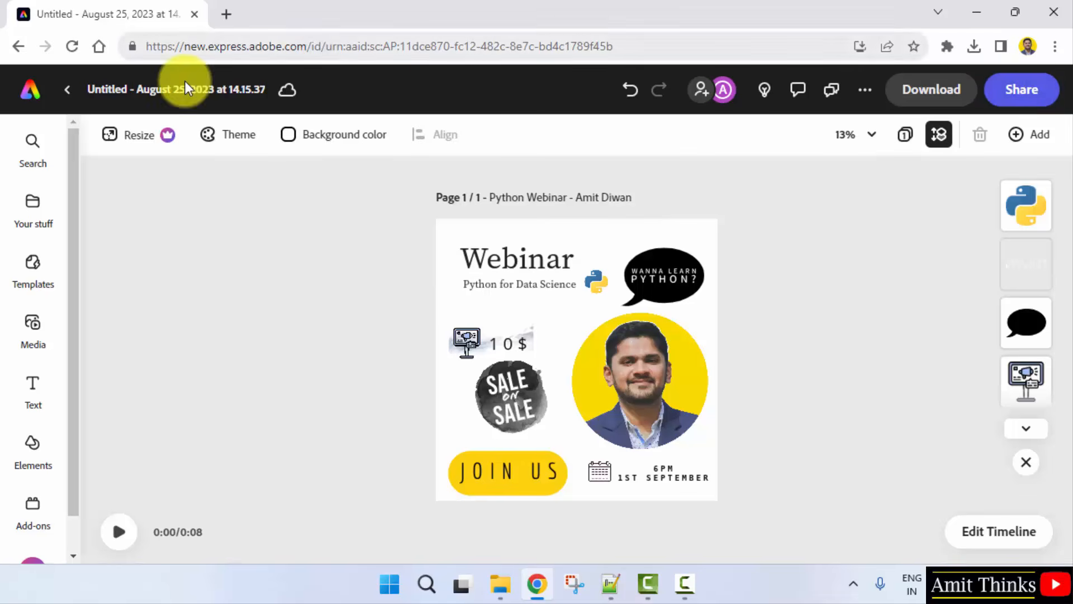
- Rename the design 'Python Webinar - ' plus the presenter's name; make the page title 'Python Webinar 1'
{"action": "left_click", "coordinate": [112, 91]}
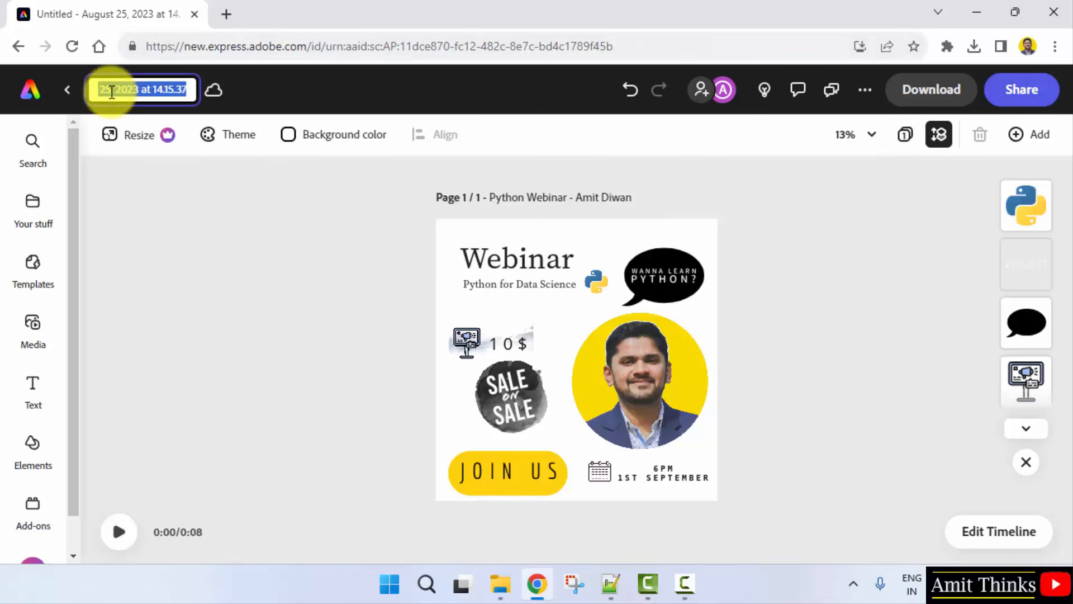
{"action": "type", "text": "Python W"}
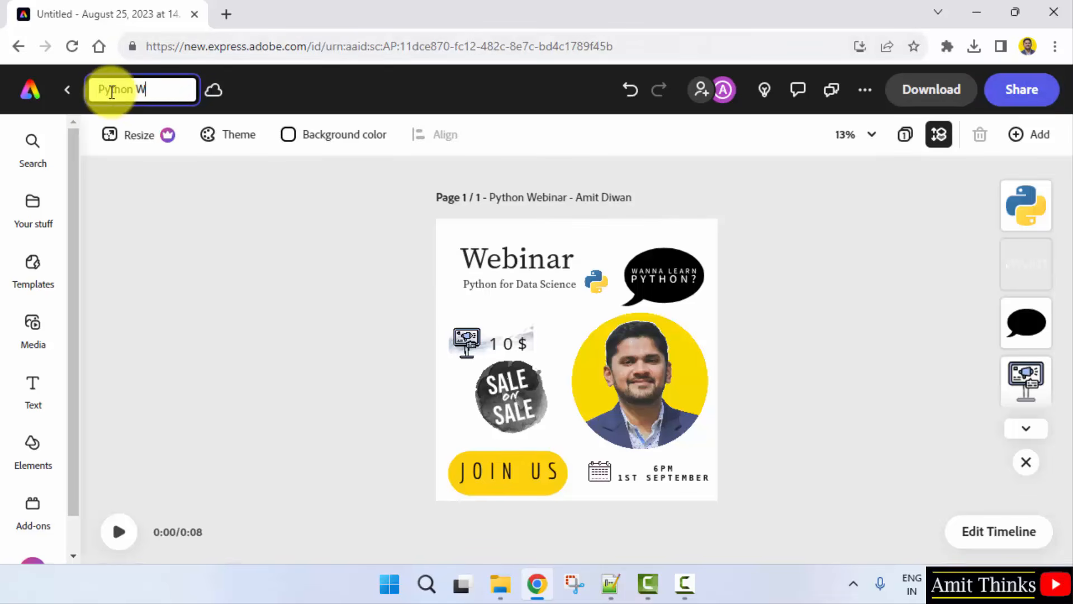
{"action": "type", "text": "ebinar - A"}
{"action": "type", "text": "mit Diwan"}
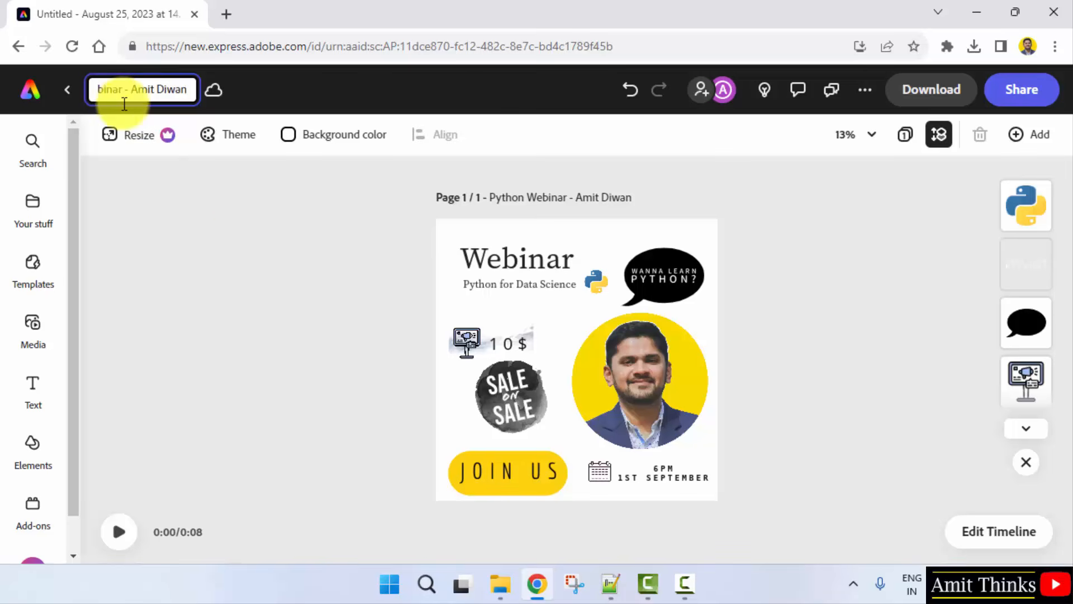
{"action": "left_click", "coordinate": [240, 198]}
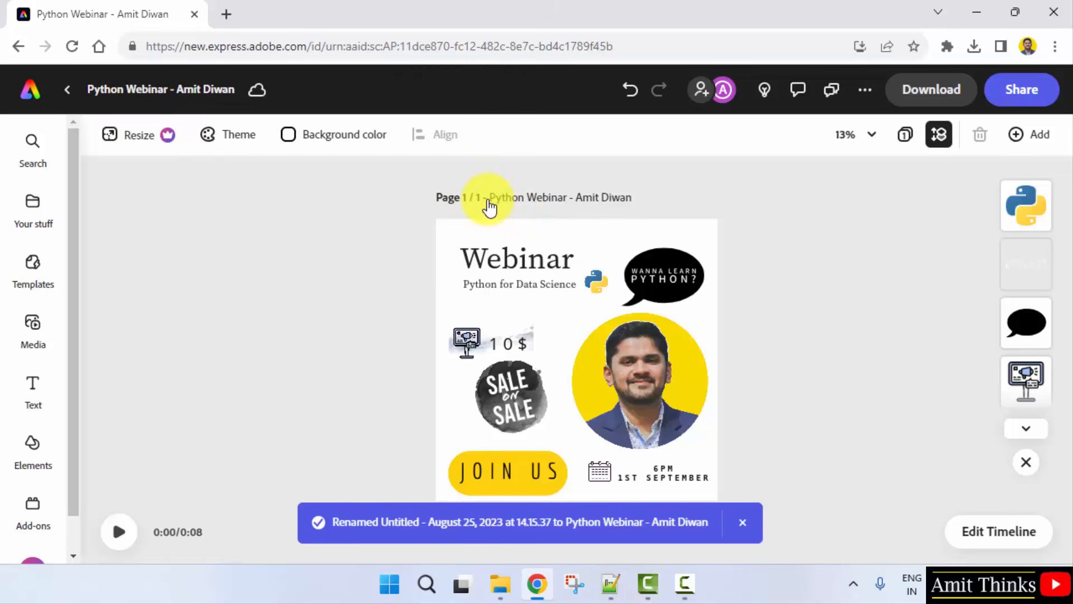
{"action": "left_click", "coordinate": [527, 198]}
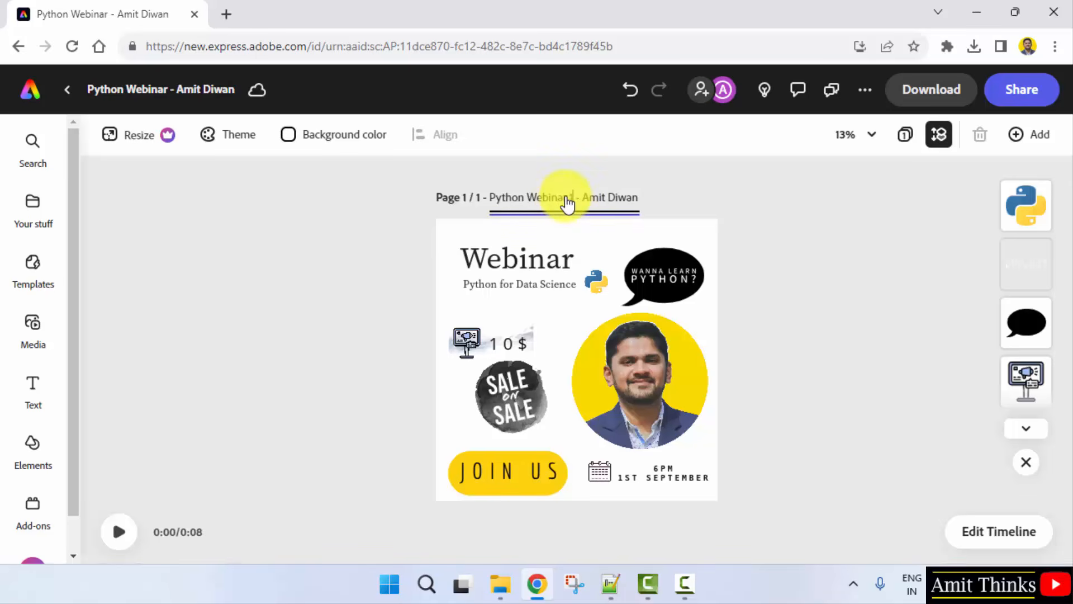
{"action": "left_click", "coordinate": [792, 255]}
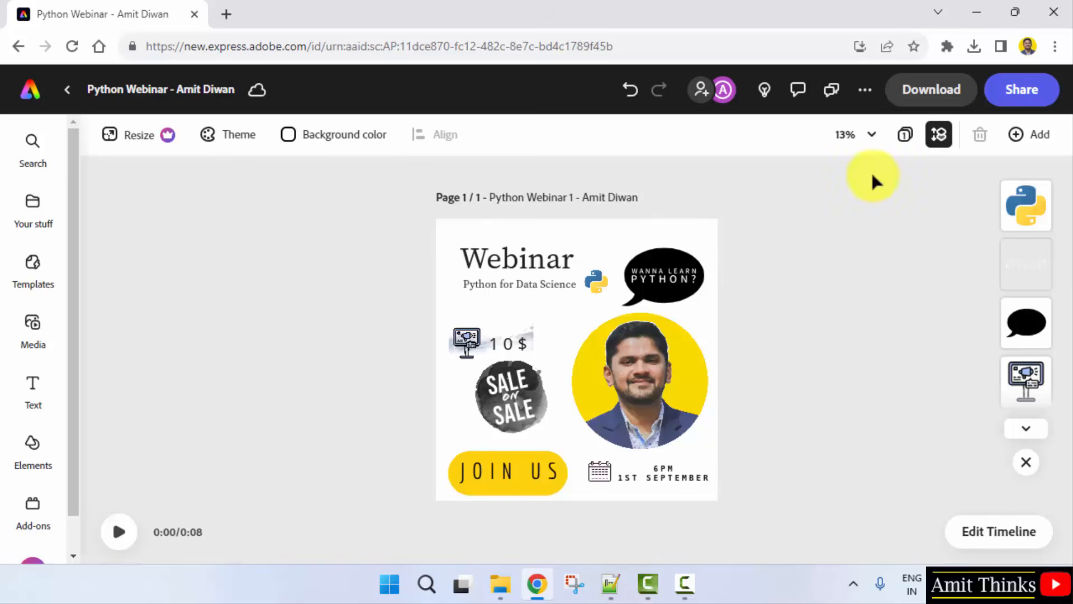
- Download the renamed flyer in PNG format
{"action": "left_click", "coordinate": [930, 92]}
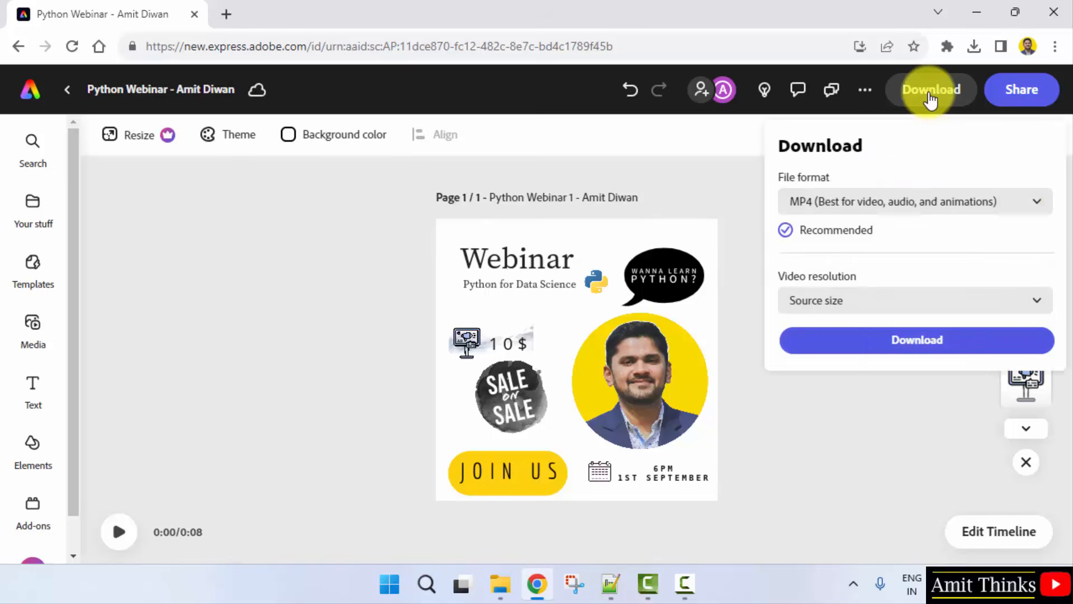
{"action": "left_click", "coordinate": [905, 221]}
{"action": "left_click", "coordinate": [874, 237]}
{"action": "left_click", "coordinate": [913, 314]}
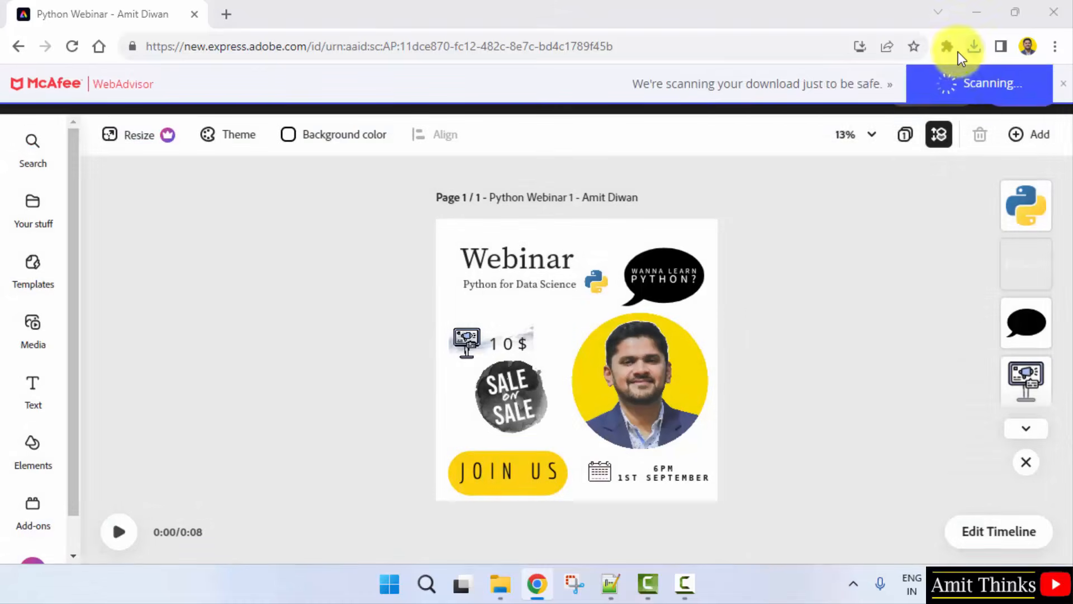
- Show the downloaded Python Webinar.png in its Downloads folder
{"action": "left_click", "coordinate": [971, 49]}
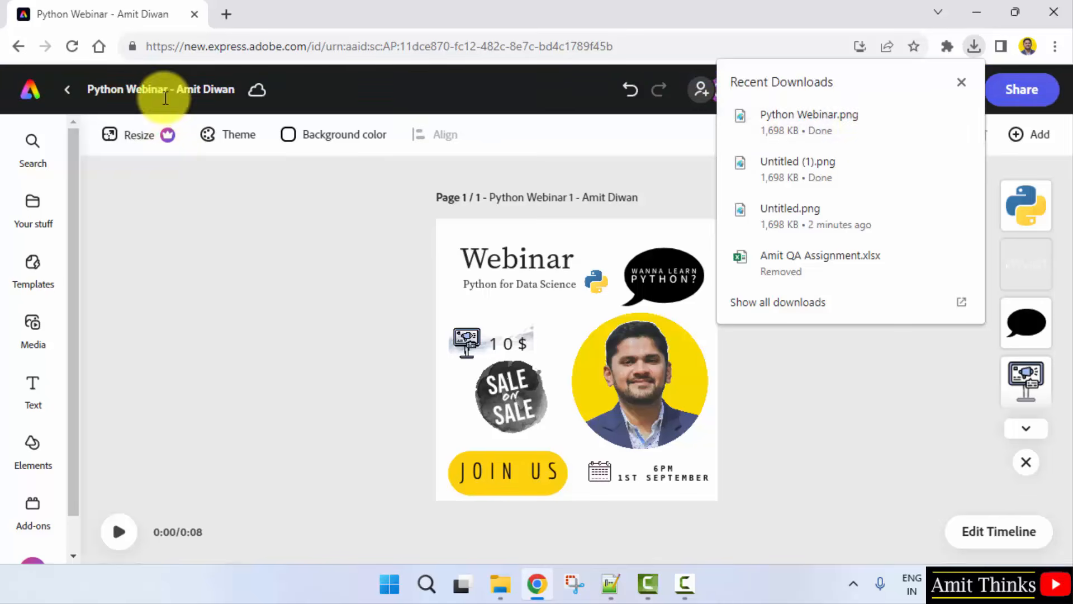
{"action": "right_click", "coordinate": [859, 125]}
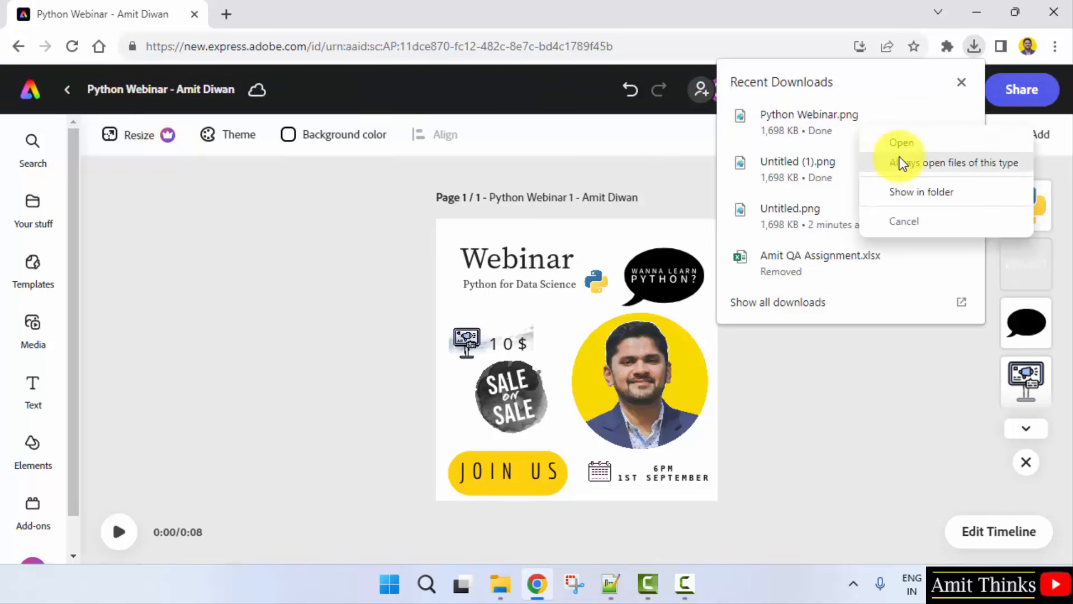
{"action": "left_click", "coordinate": [911, 191]}
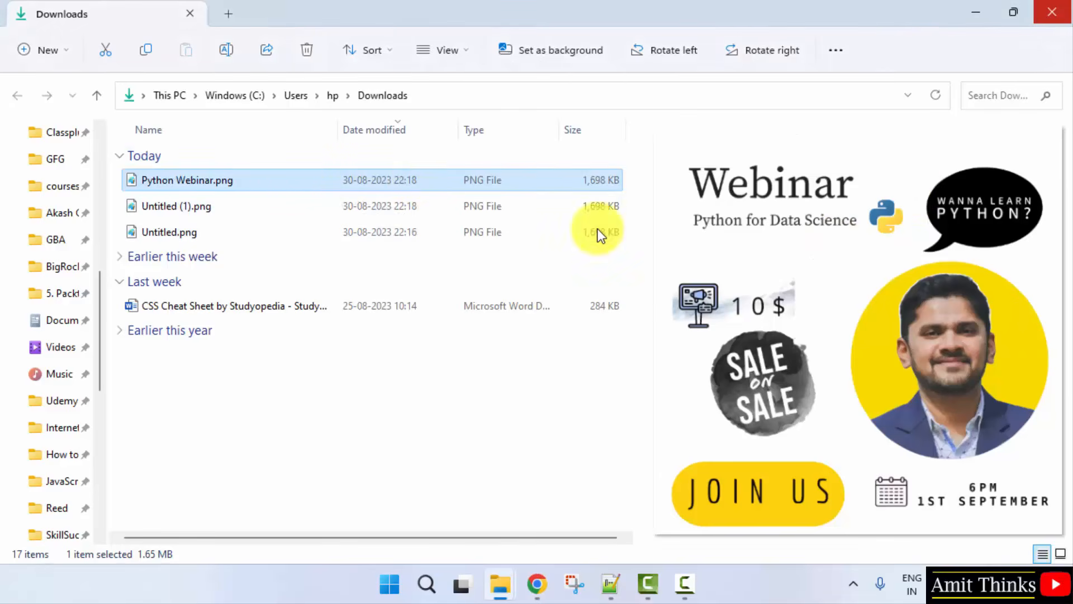
- Go back from the Downloads folder to the Adobe Express flyer in Chrome
{"action": "left_click", "coordinate": [537, 584]}
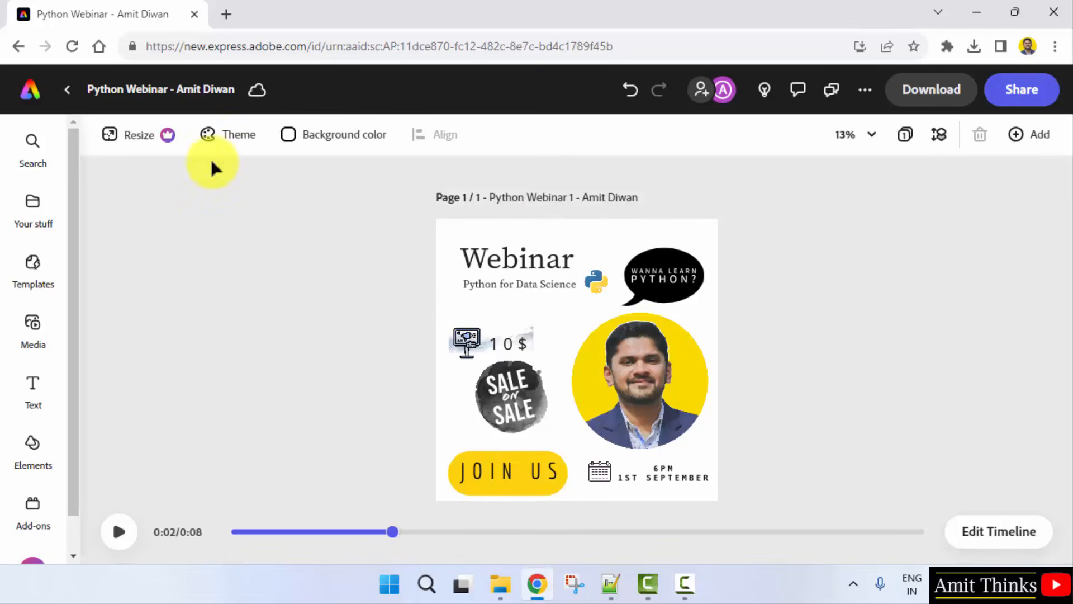
- Start exporting the Python Webinar flyer as a PDF from the Download panel
{"action": "left_click", "coordinate": [913, 78]}
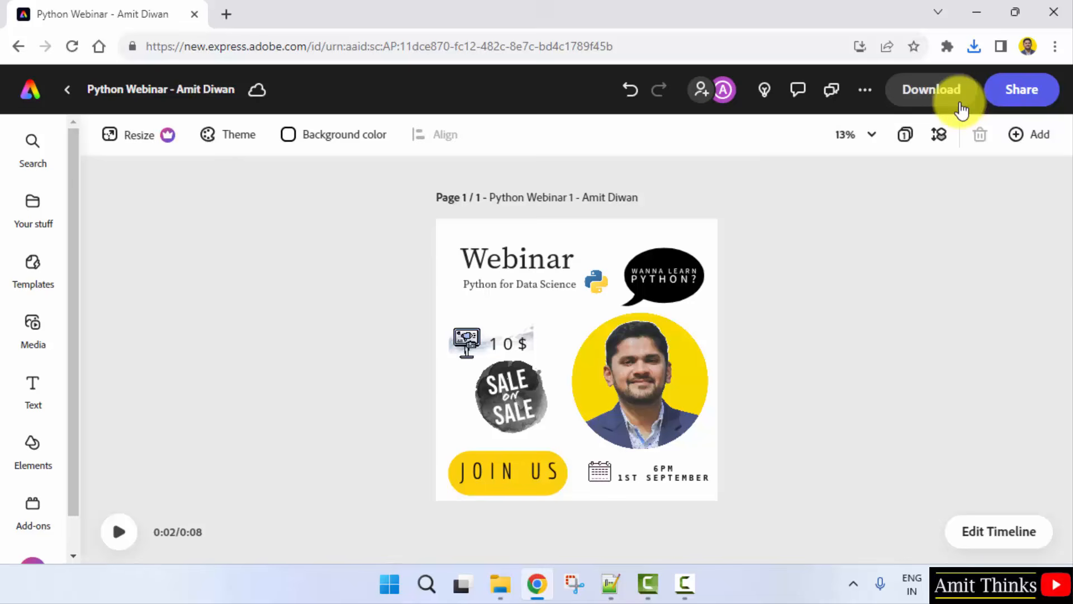
{"action": "left_click", "coordinate": [959, 105]}
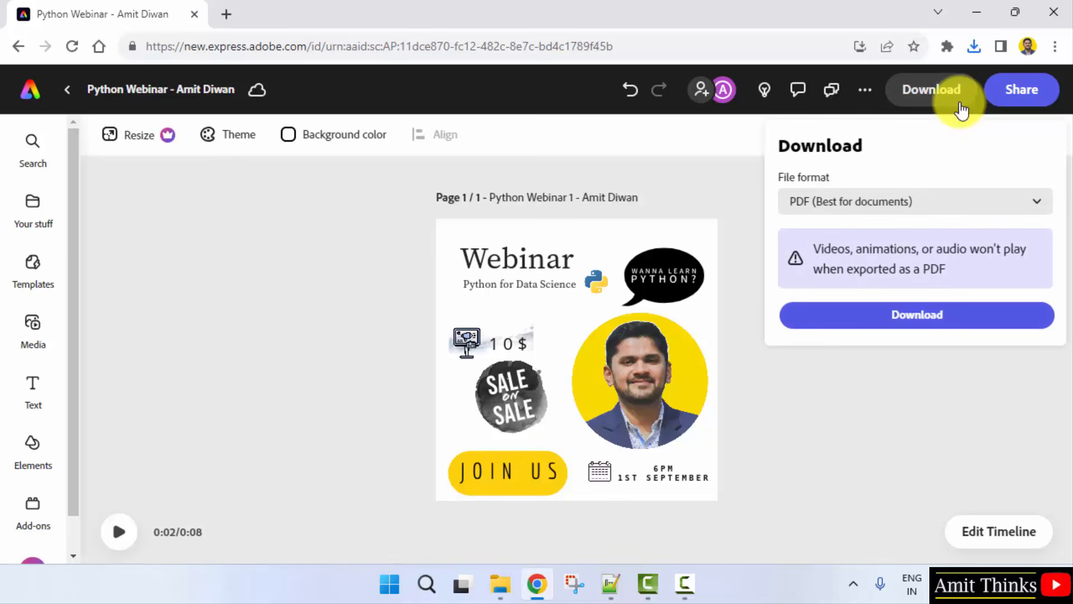
{"action": "left_click", "coordinate": [943, 211]}
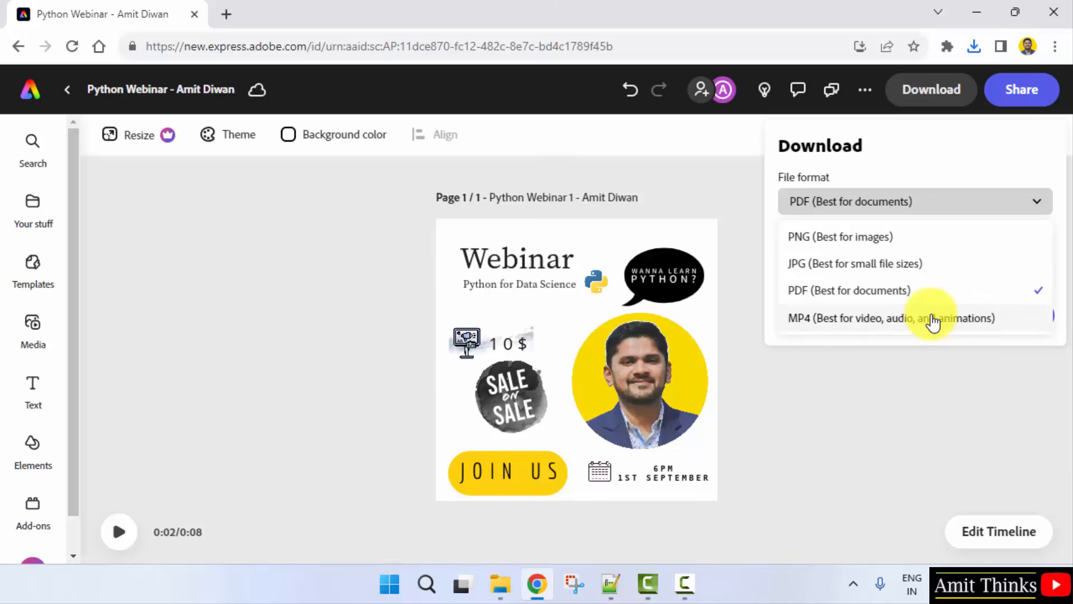
{"action": "left_click", "coordinate": [919, 288]}
{"action": "left_click", "coordinate": [903, 315]}
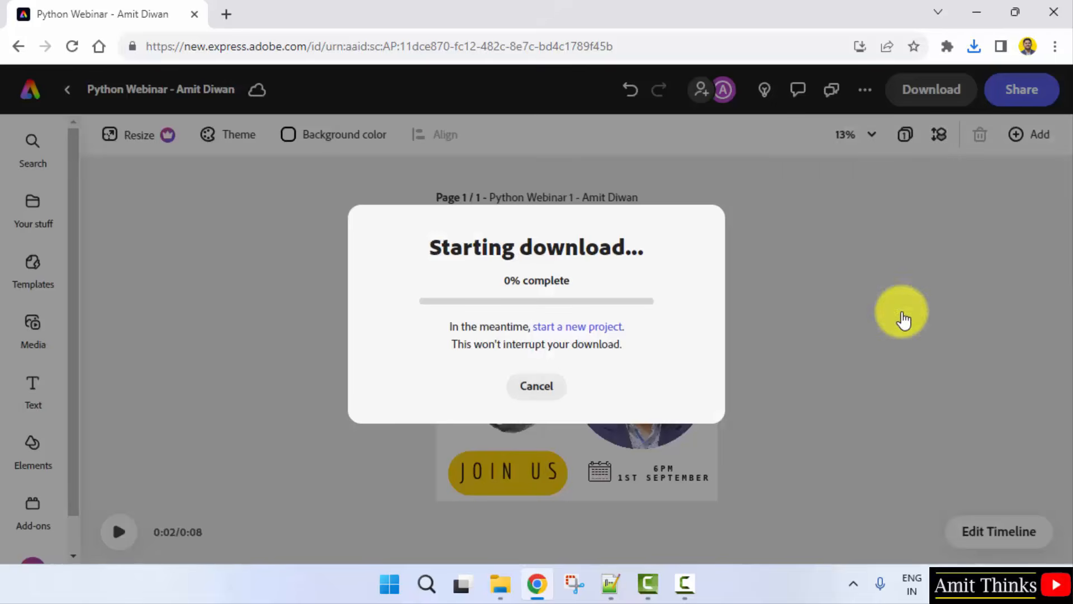
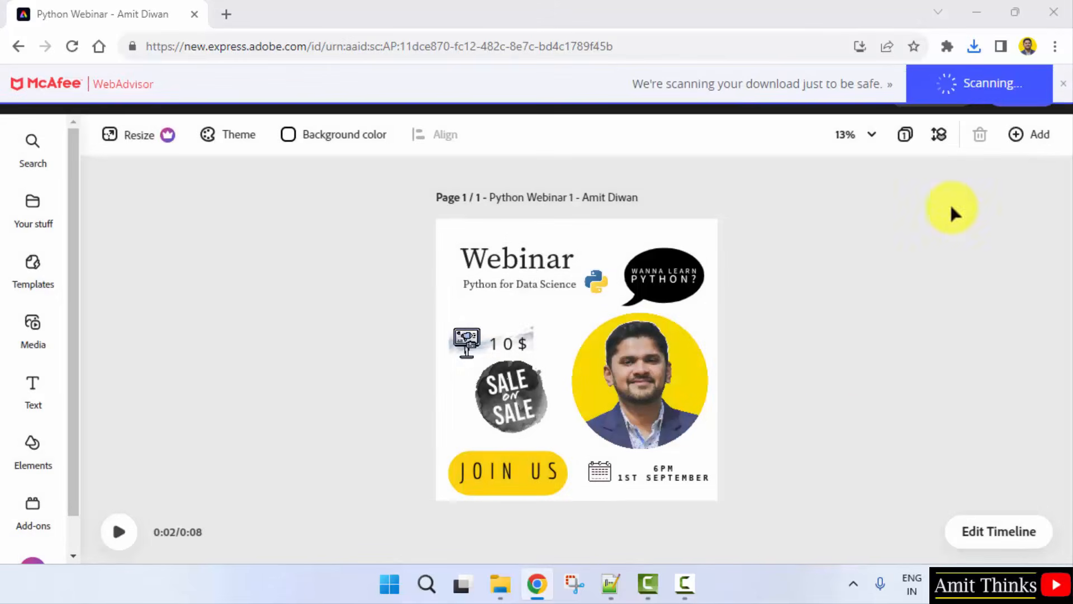
- Open Python Webinar (1).pdf from Chrome's downloads in a tab, check its file path and scroll through it
{"action": "left_click", "coordinate": [973, 47]}
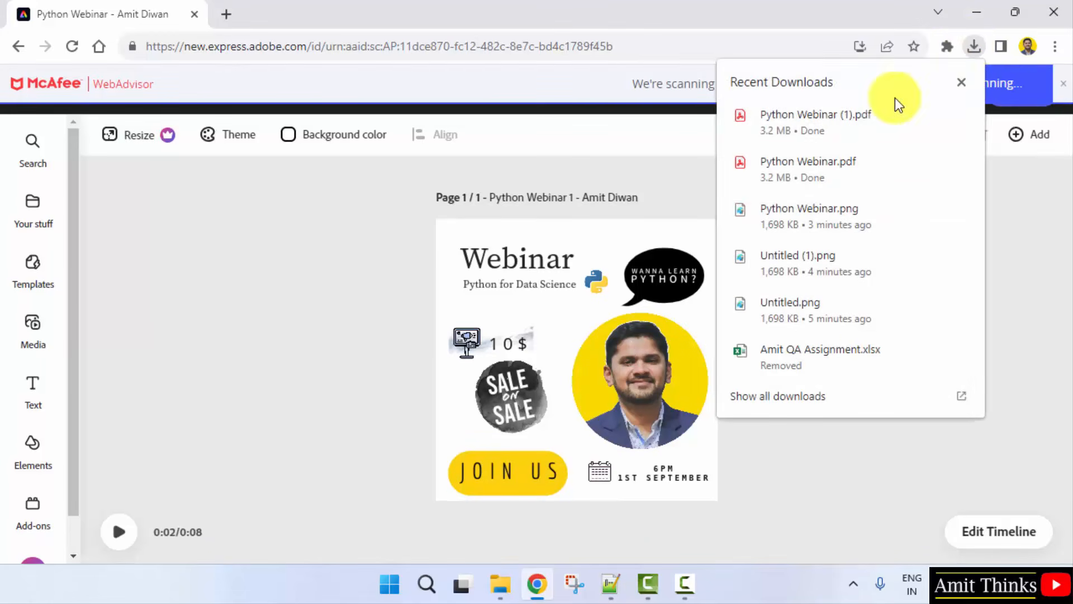
{"action": "right_click", "coordinate": [835, 124]}
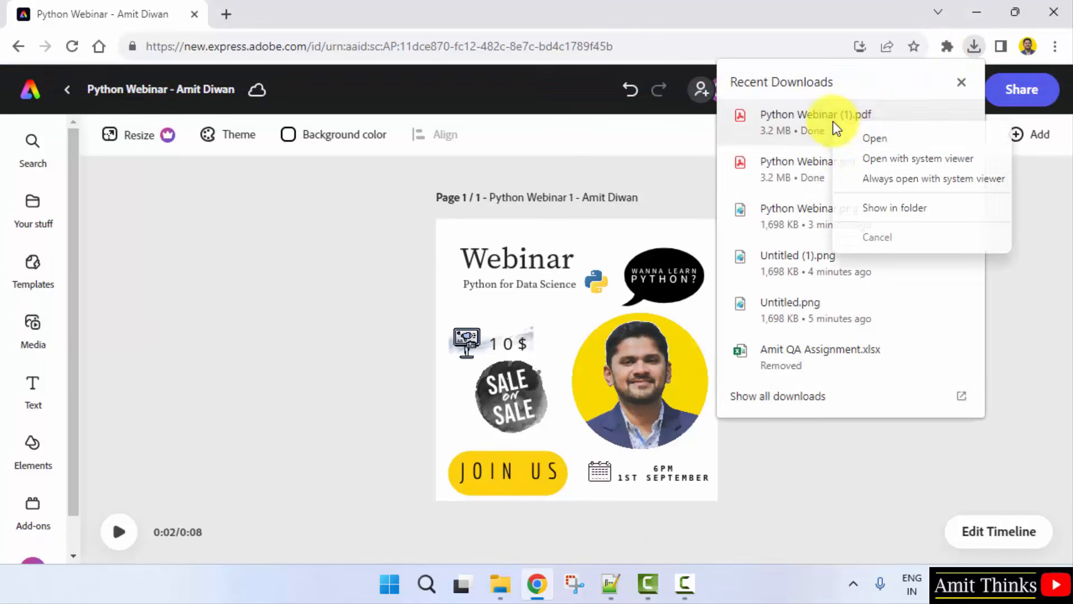
{"action": "left_click", "coordinate": [864, 137]}
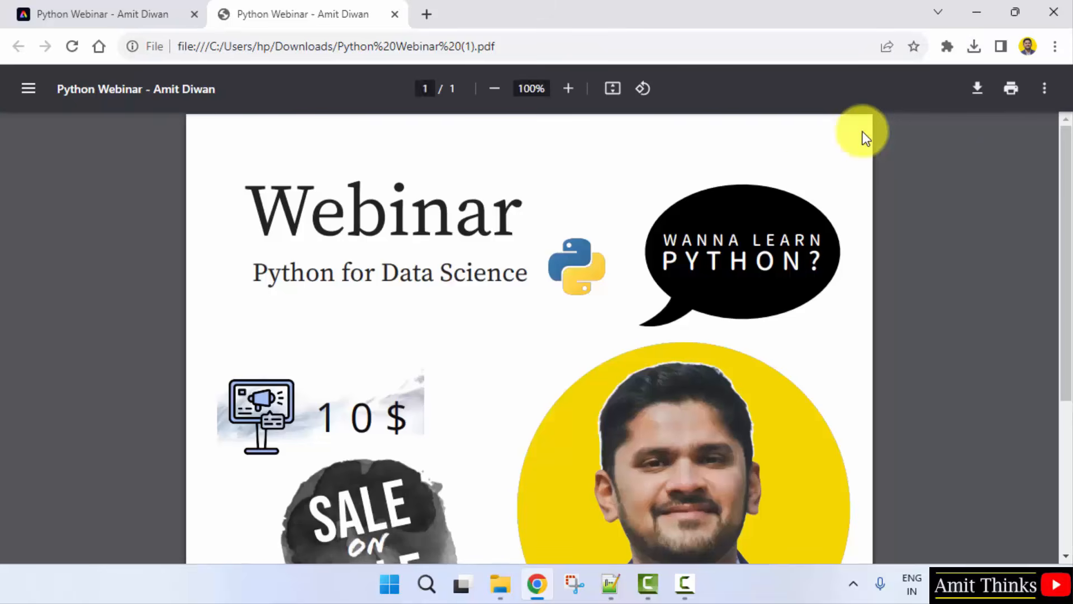
{"action": "mouse_move", "coordinate": [1068, 210]}
{"action": "left_mouse_down"}
{"action": "mouse_move", "coordinate": [1069, 474]}
{"action": "mouse_move", "coordinate": [1069, 214]}
{"action": "left_mouse_up"}
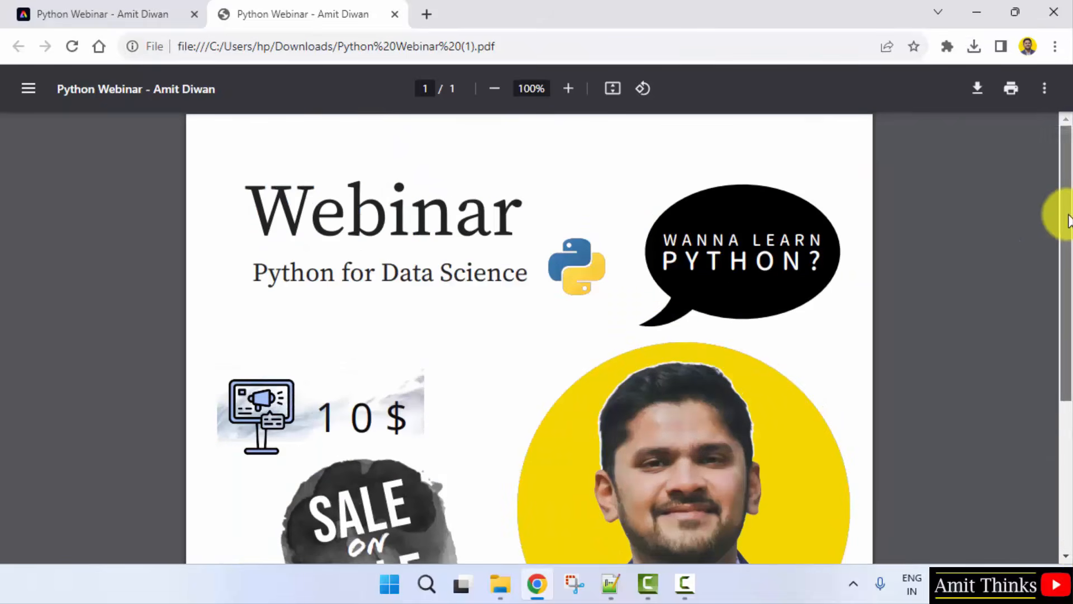
{"action": "left_click", "coordinate": [503, 49]}
{"action": "left_click", "coordinate": [503, 49]}
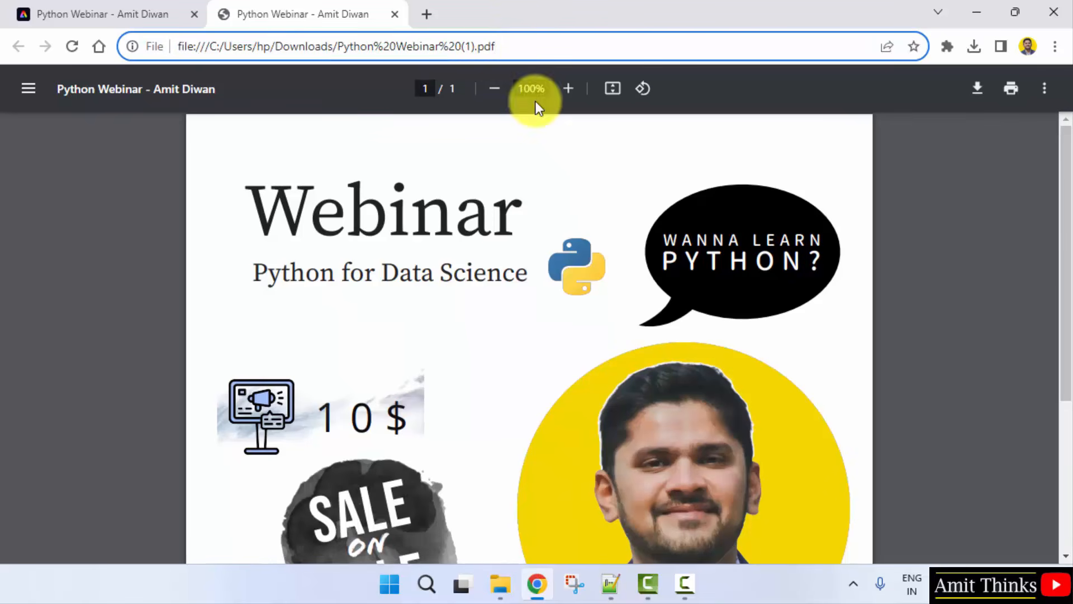
{"action": "left_click", "coordinate": [1068, 175]}
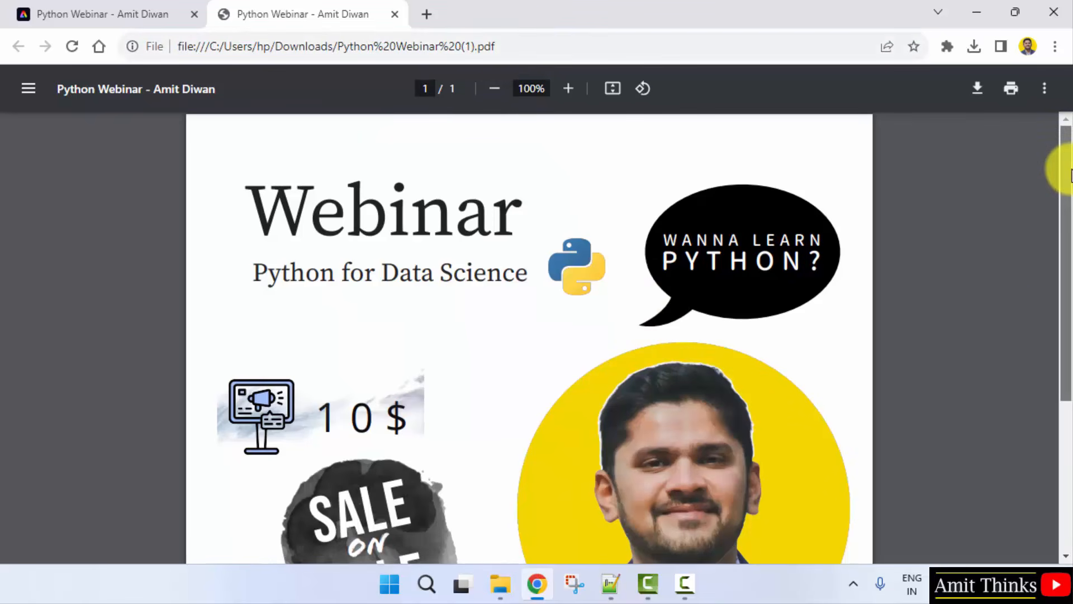
{"action": "left_click_drag", "start_coordinate": [1071, 169], "coordinate": [1046, 223]}
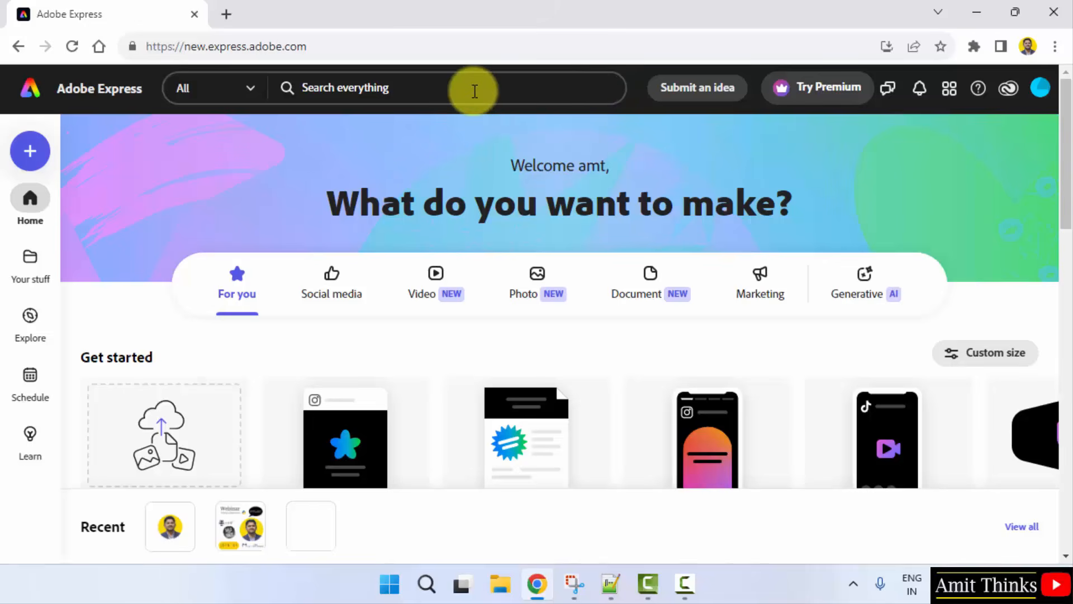
- Scroll to Popular templates, pick the Flyer category and open the Autumn Festival template
{"action": "left_click", "coordinate": [246, 93]}
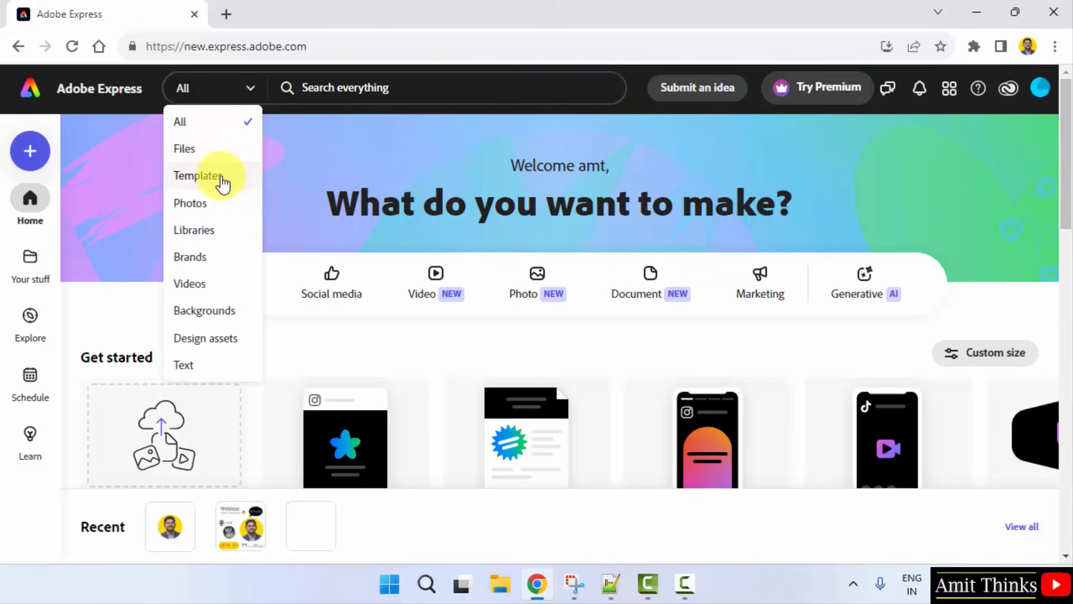
{"action": "left_click", "coordinate": [343, 148]}
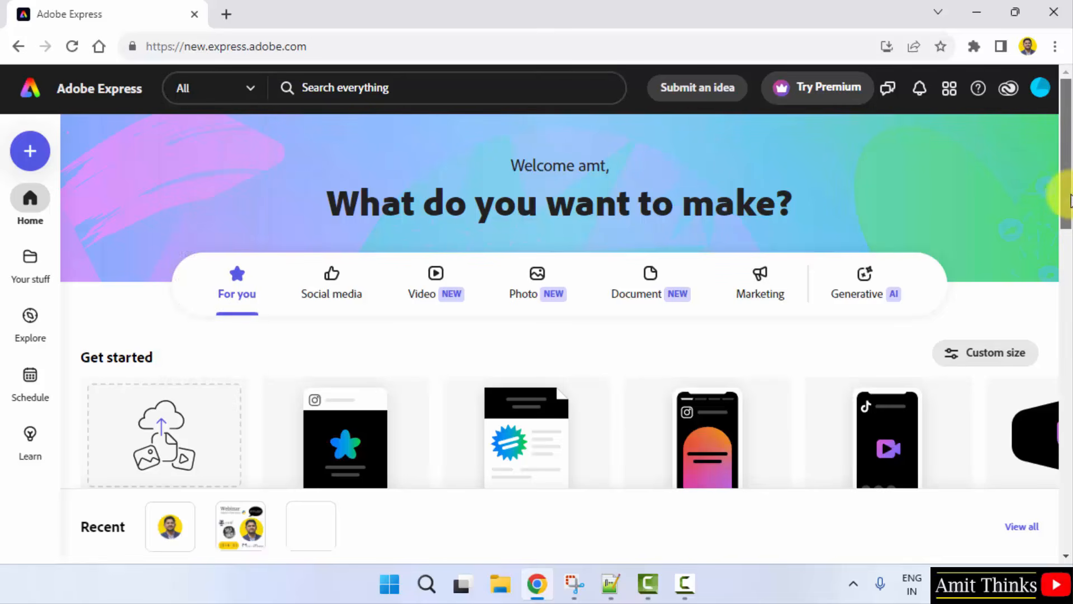
{"action": "left_click_drag", "start_coordinate": [1067, 198], "coordinate": [1064, 549]}
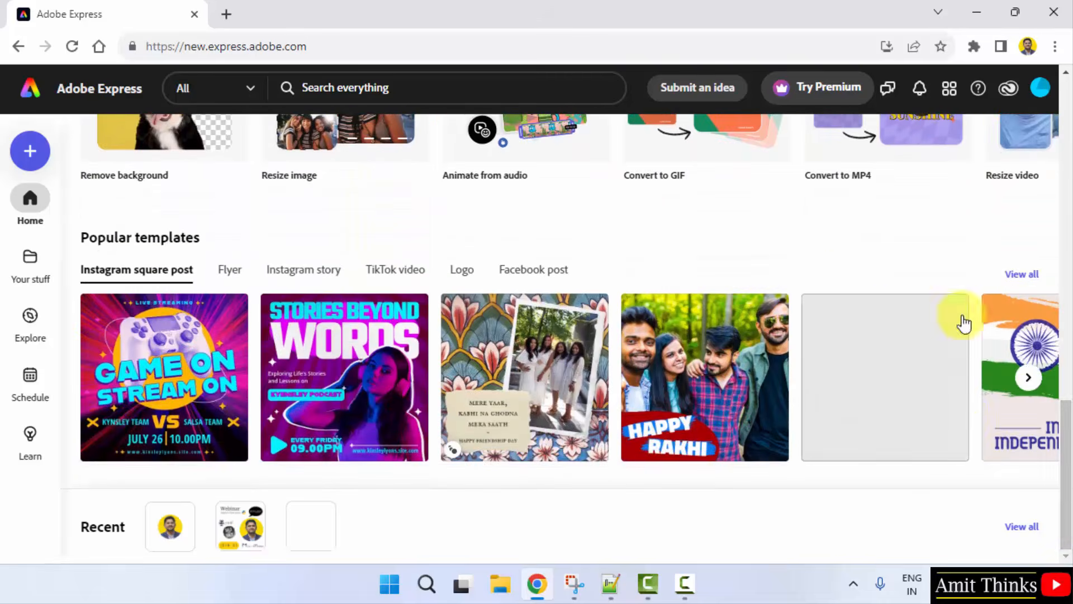
{"action": "left_click", "coordinate": [226, 270]}
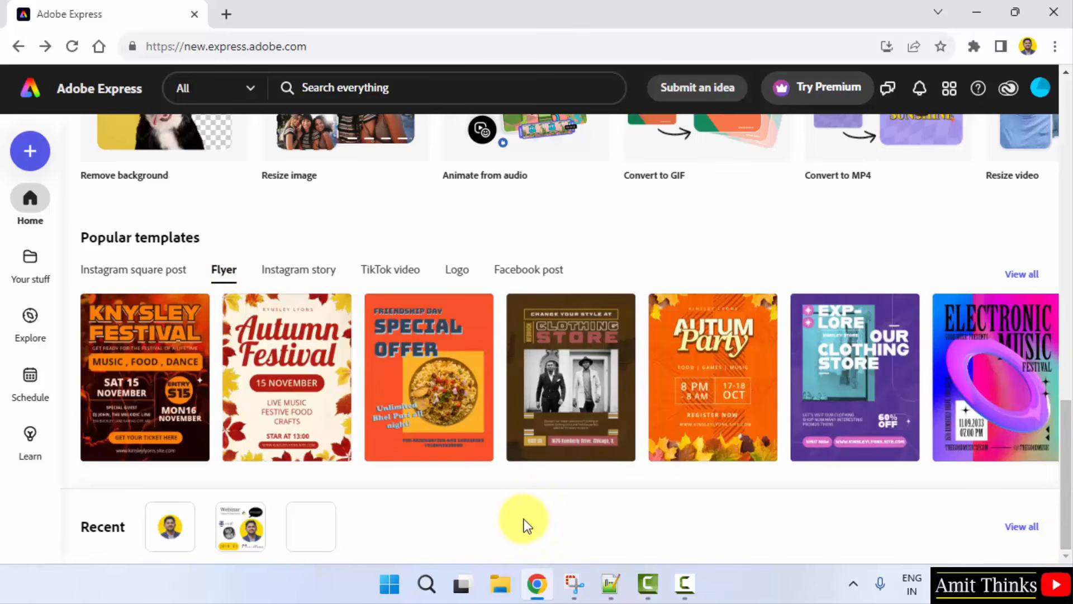
{"action": "left_click", "coordinate": [322, 407]}
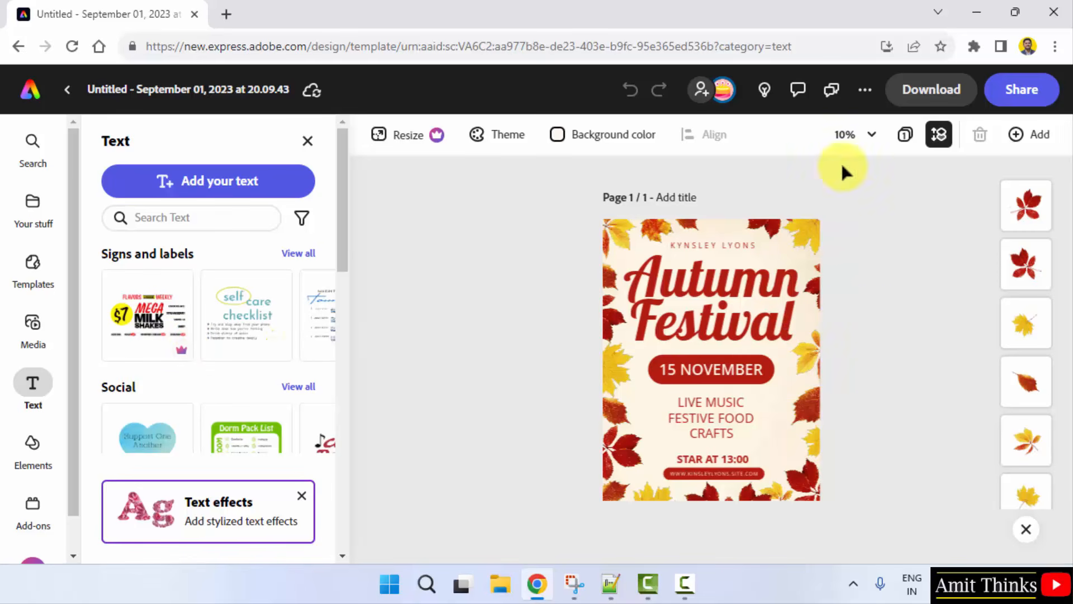
- Change the headline word Autumn to Lohri so it reads 'Lohri Festival'
{"action": "left_click", "coordinate": [866, 144]}
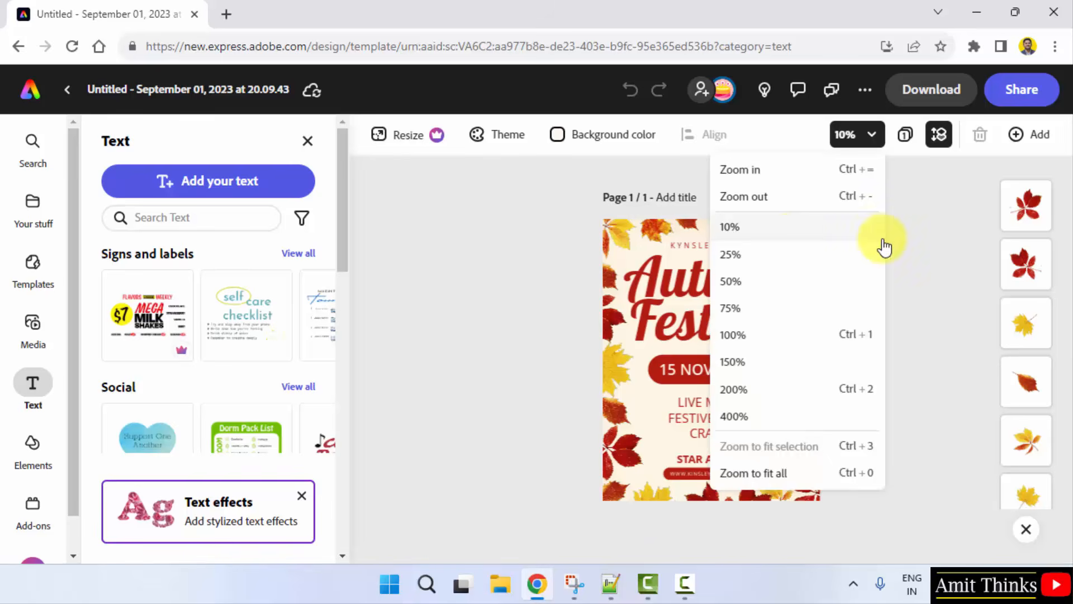
{"action": "left_click", "coordinate": [904, 244]}
{"action": "left_click", "coordinate": [717, 290]}
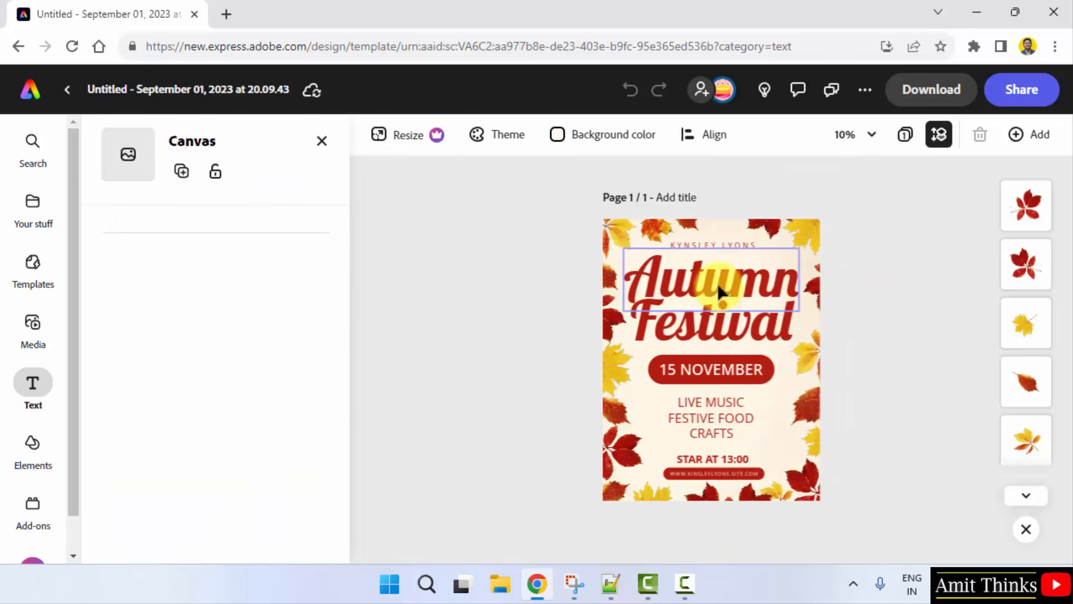
{"action": "double_click", "coordinate": [719, 286]}
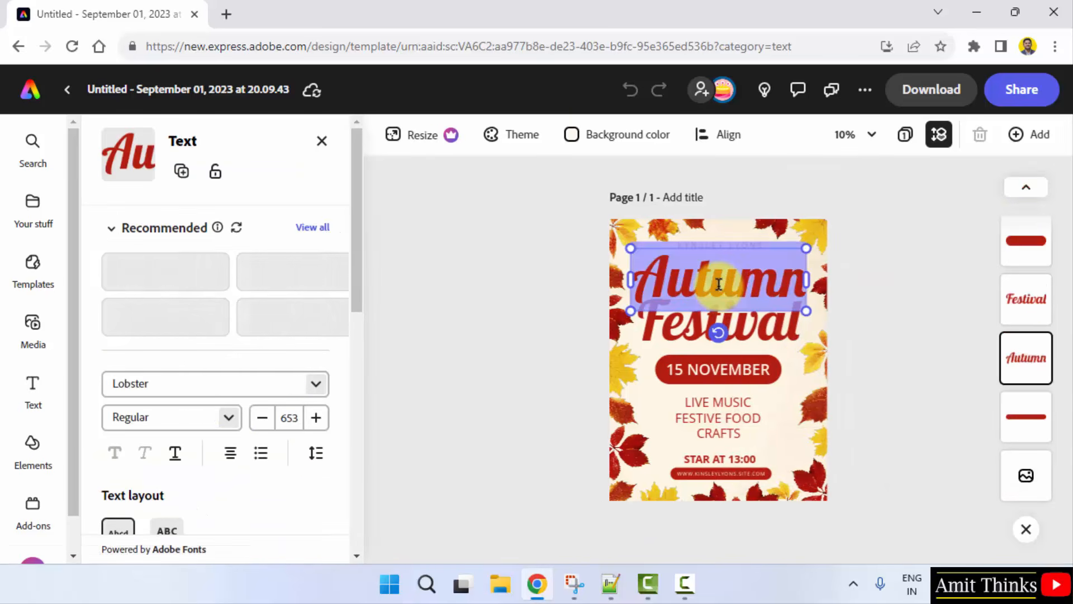
{"action": "type", "text": "Lohri"}
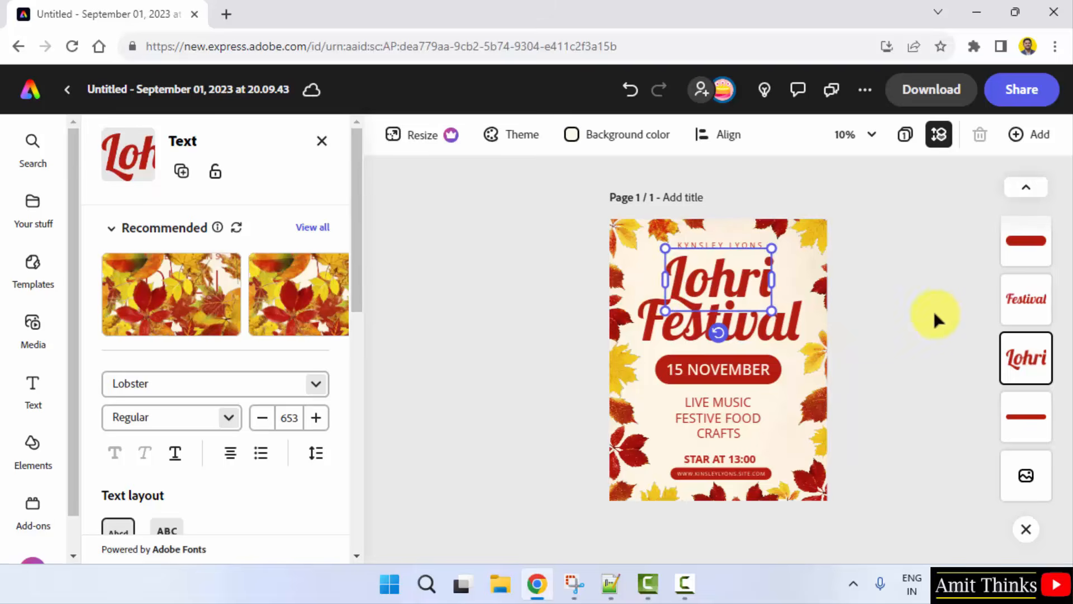
{"action": "left_click", "coordinate": [946, 303]}
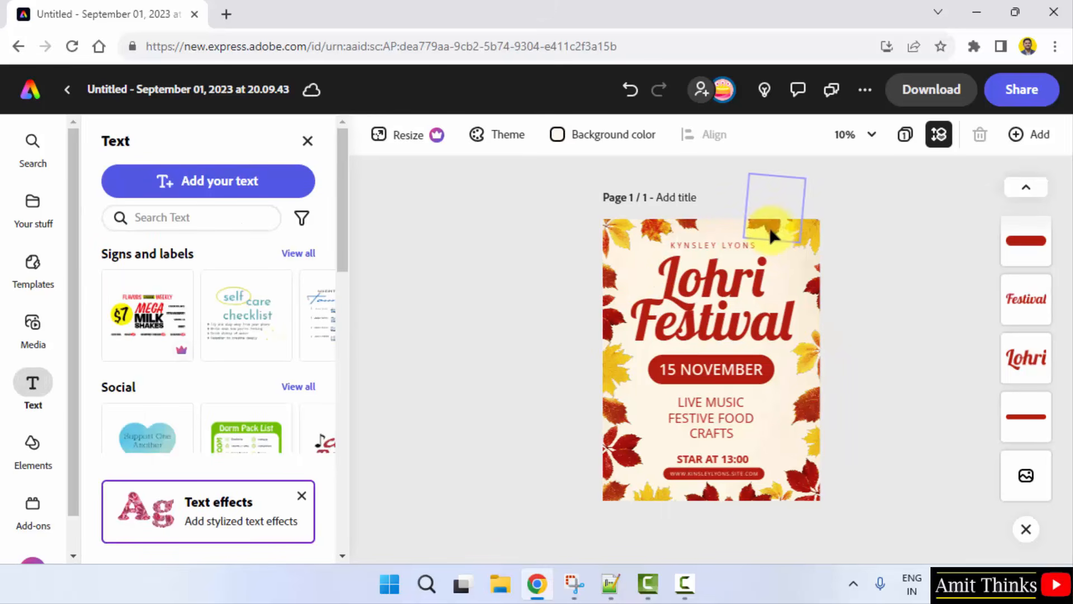
{"action": "left_click", "coordinate": [723, 243]}
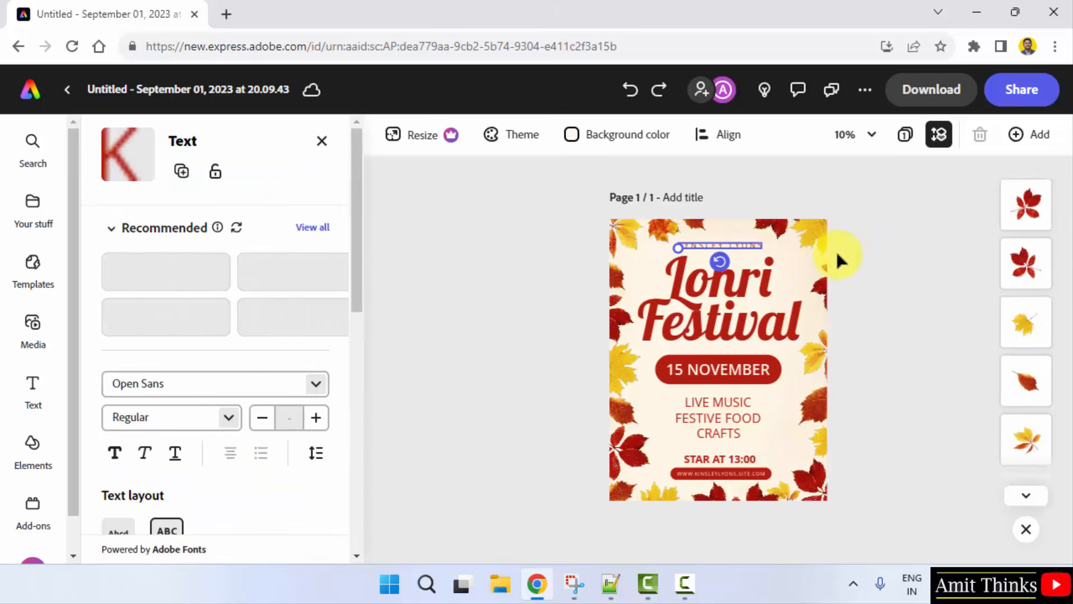
{"action": "left_click", "coordinate": [839, 249]}
{"action": "left_click", "coordinate": [724, 242]}
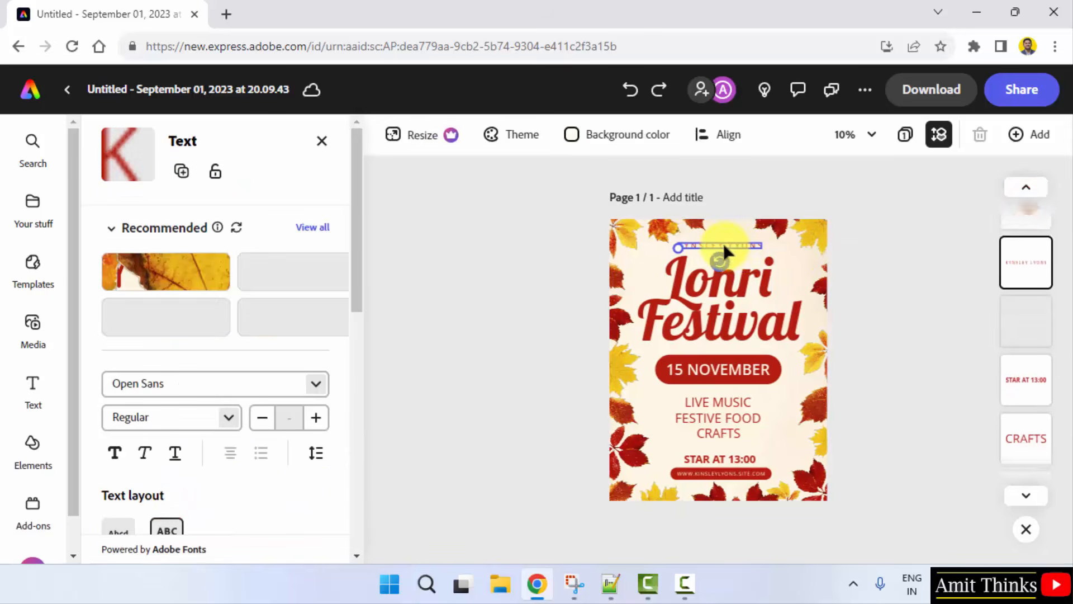
{"action": "right_click", "coordinate": [724, 251]}
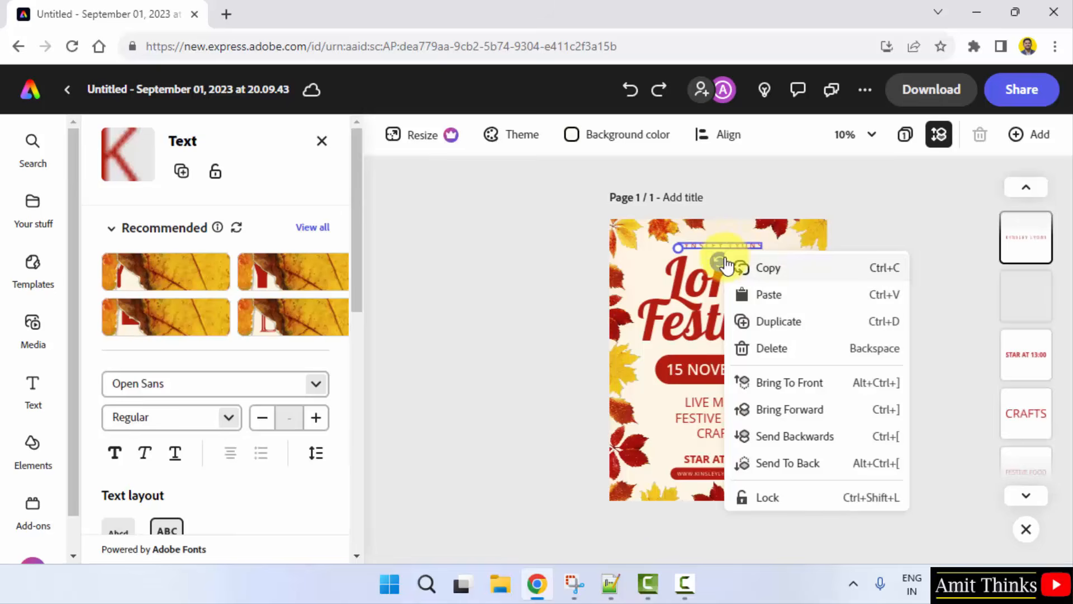
{"action": "left_click", "coordinate": [774, 348]}
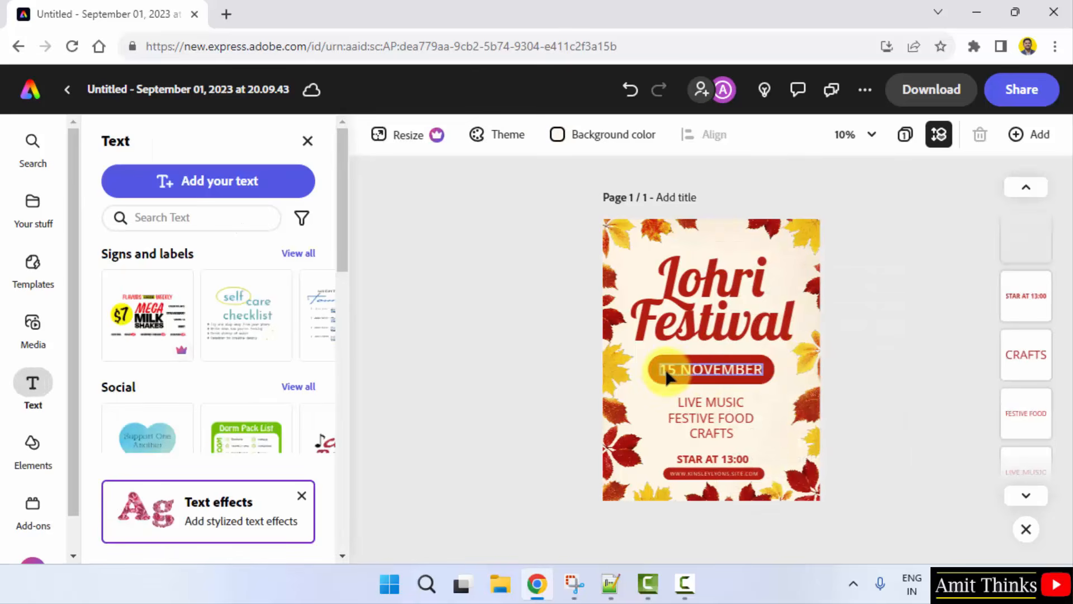
- Change the date from 15 NOVEMBER to 13 JANUARY and centre it on its red banner
{"action": "left_click", "coordinate": [666, 375]}
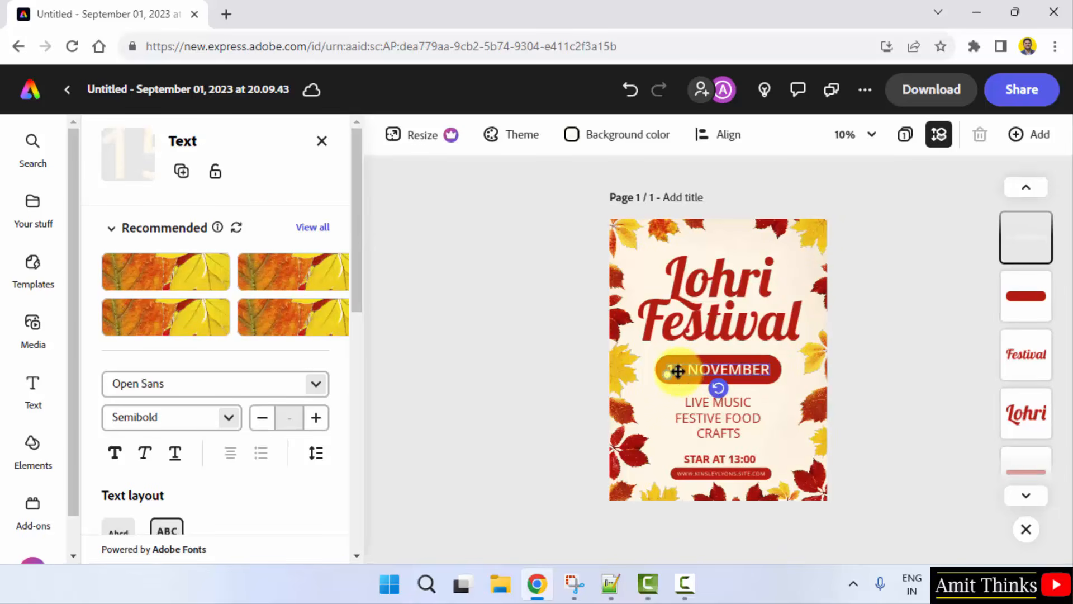
{"action": "type", "text": "13"}
{"action": "key", "text": "Delete"}
{"action": "key", "text": "Delete"}
{"action": "key", "text": "BackSpace"}
{"action": "key", "text": "BackSpace"}
{"action": "key", "text": "BackSpace"}
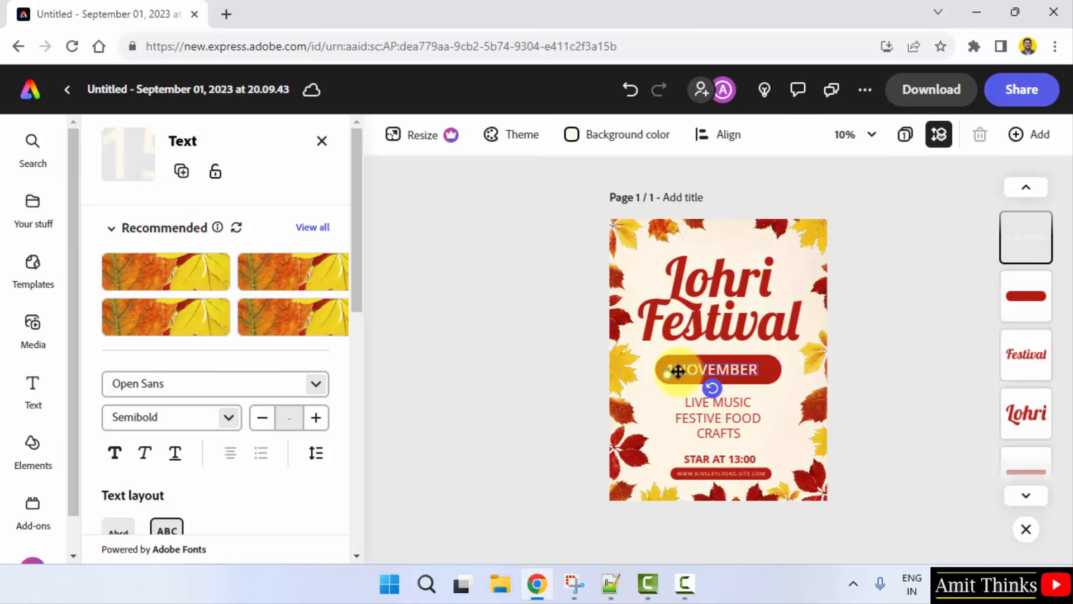
{"action": "type", "text": "13 "}
{"action": "type", "text": "JANUARY"}
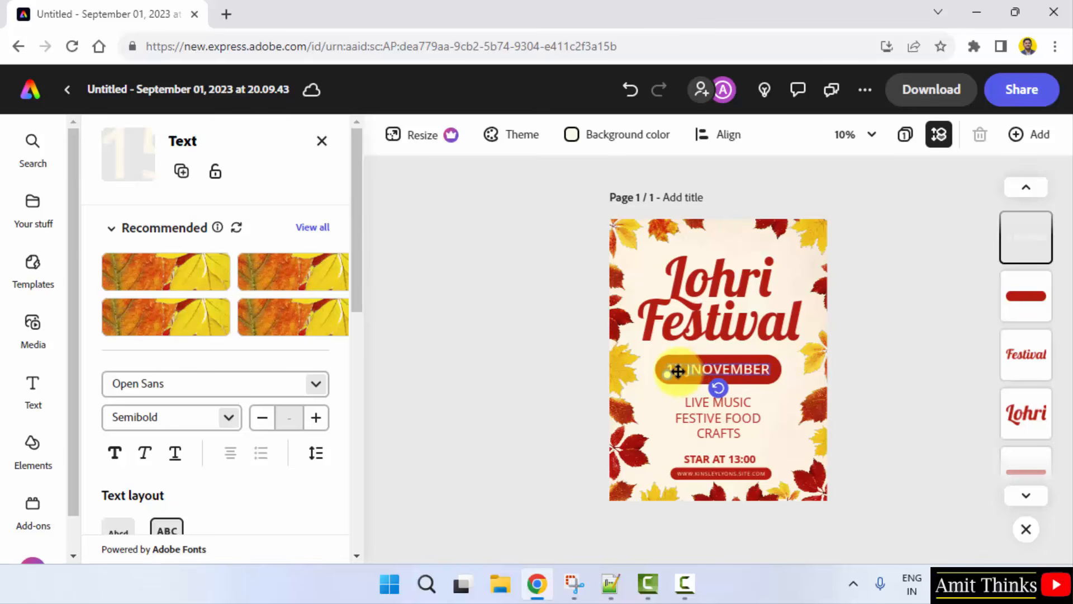
{"action": "key", "text": "Delete"}
{"action": "key", "text": "Delete"}
{"action": "key", "text": "Delete"}
{"action": "key", "text": "Delete"}
{"action": "key", "text": "Delete"}
{"action": "key", "text": "Delete"}
{"action": "key", "text": "Delete"}
{"action": "key", "text": "Delete"}
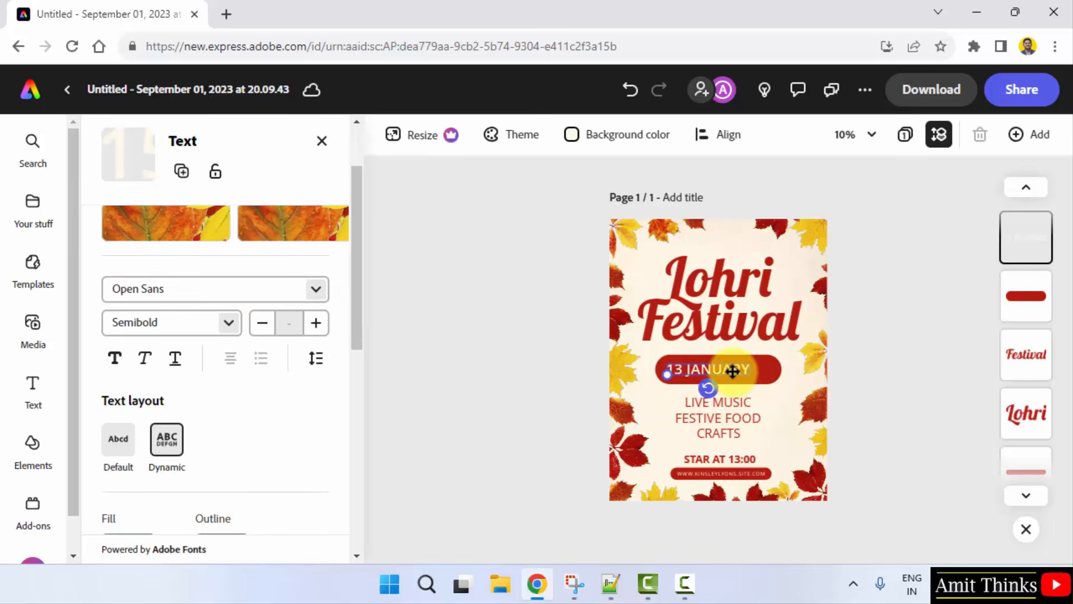
{"action": "left_click_drag", "start_coordinate": [732, 371], "coordinate": [732, 371]}
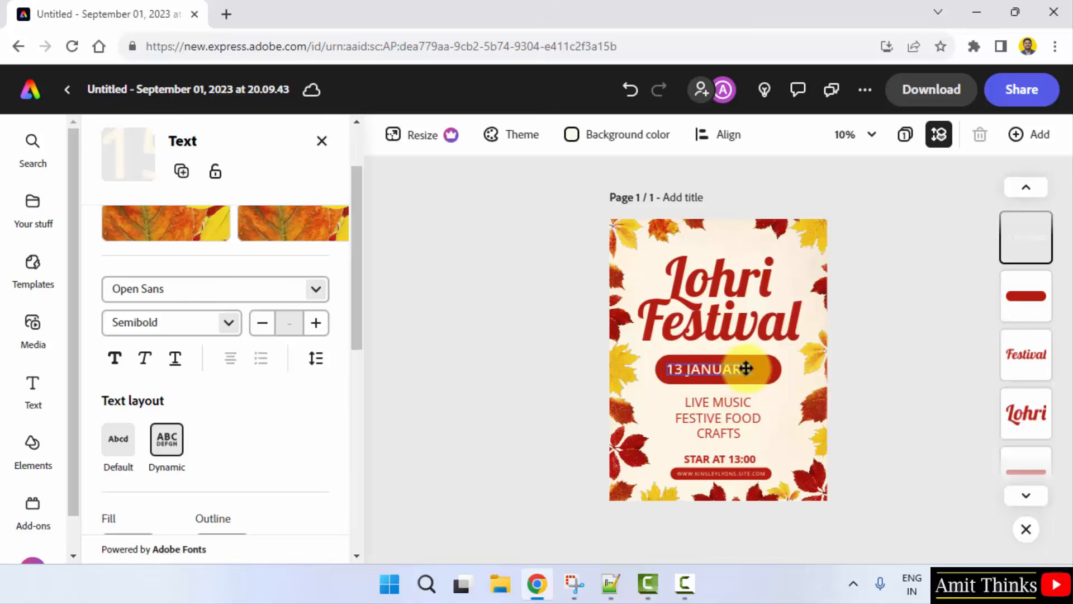
{"action": "left_click_drag", "start_coordinate": [726, 367], "coordinate": [738, 367]}
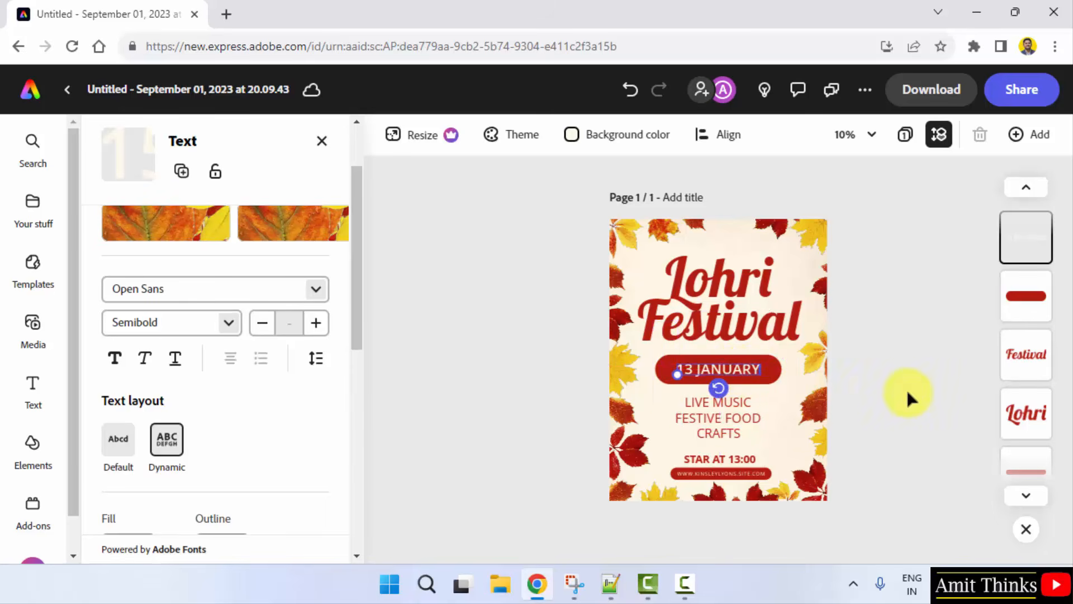
{"action": "left_click", "coordinate": [887, 412]}
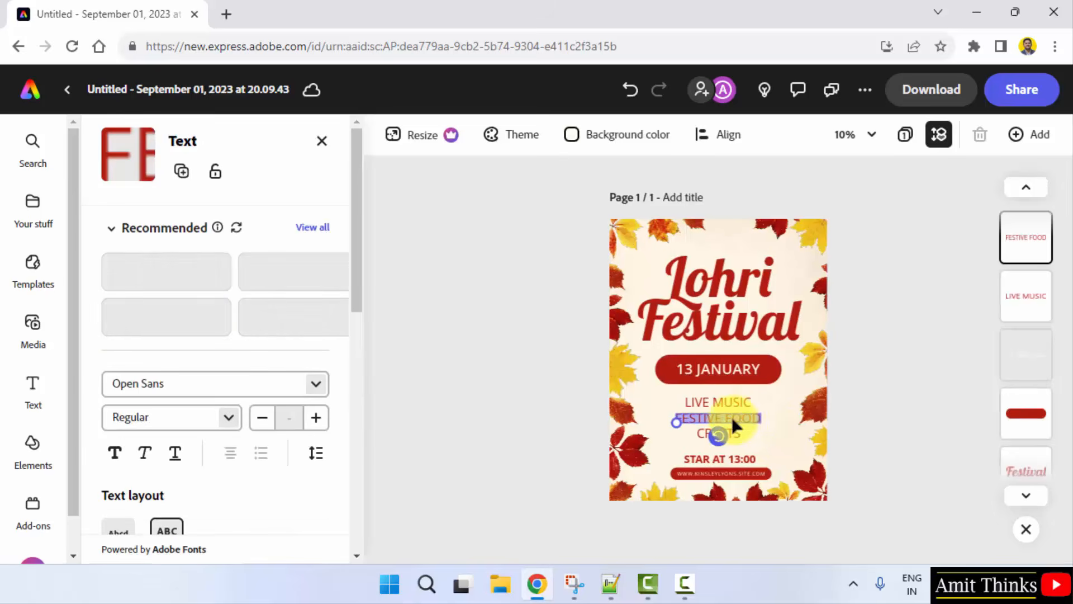
- Replace CRAFTS with DANCE and change the start time to STARTS AT 19:00
{"action": "left_click", "coordinate": [730, 433]}
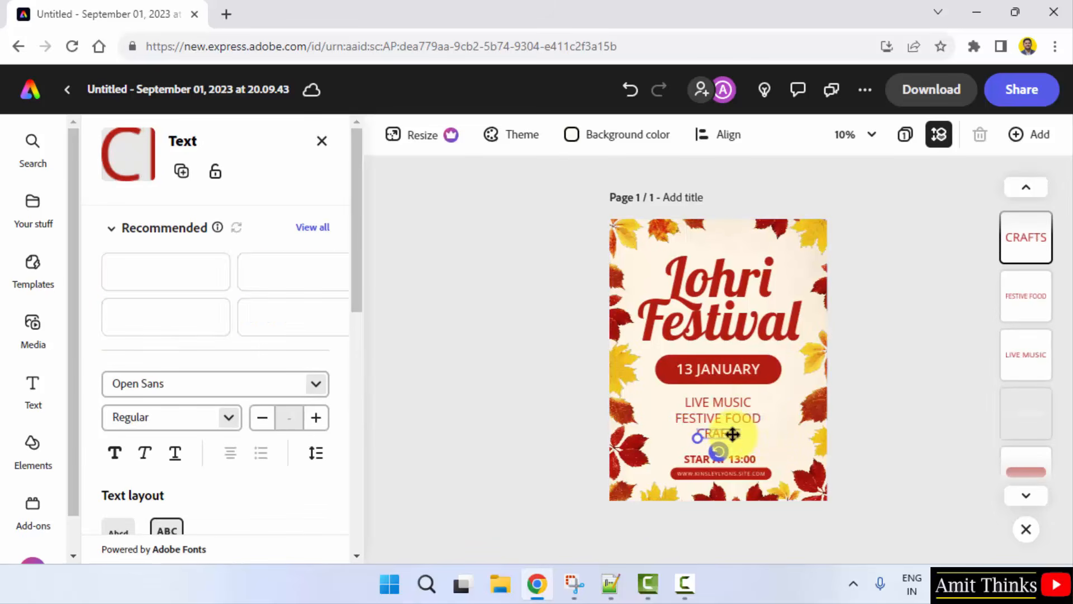
{"action": "type", "text": "DAN"}
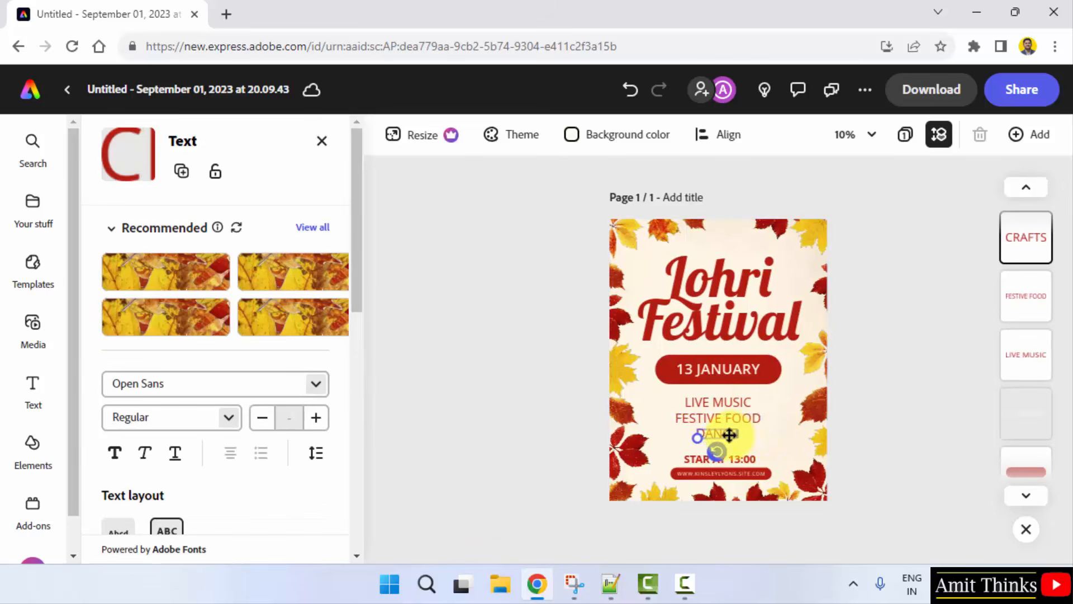
{"action": "type", "text": "CE"}
{"action": "left_click", "coordinate": [715, 460]}
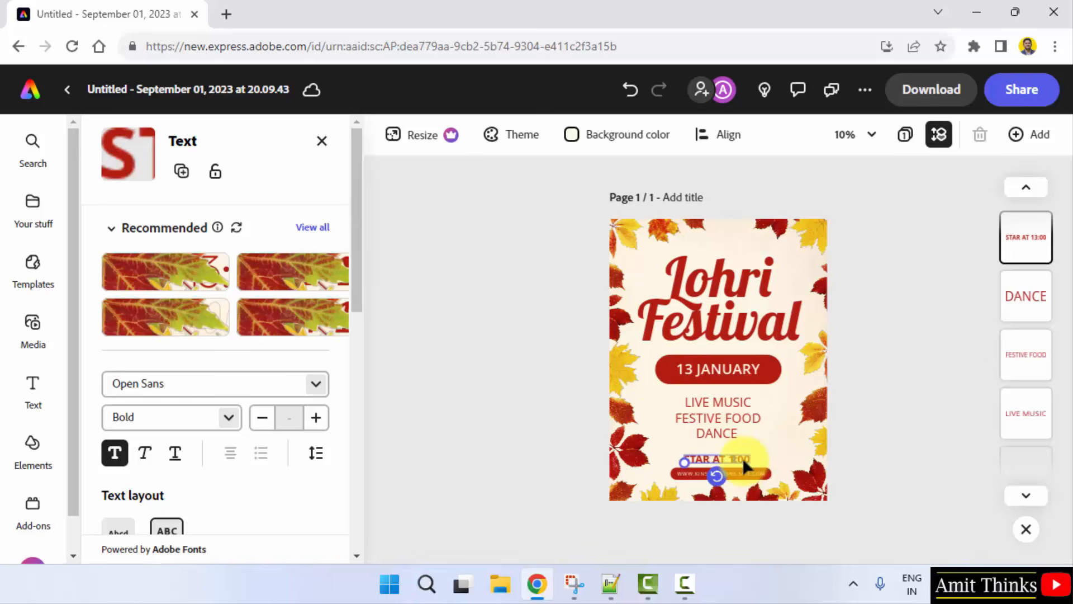
{"action": "type", "text": "9"}
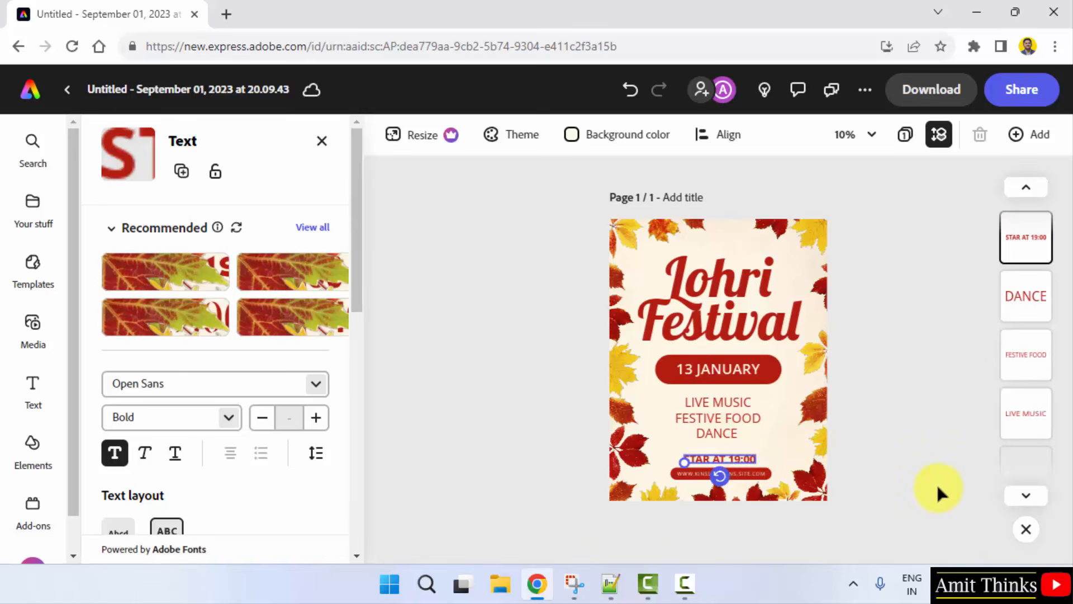
{"action": "left_click", "coordinate": [710, 460]}
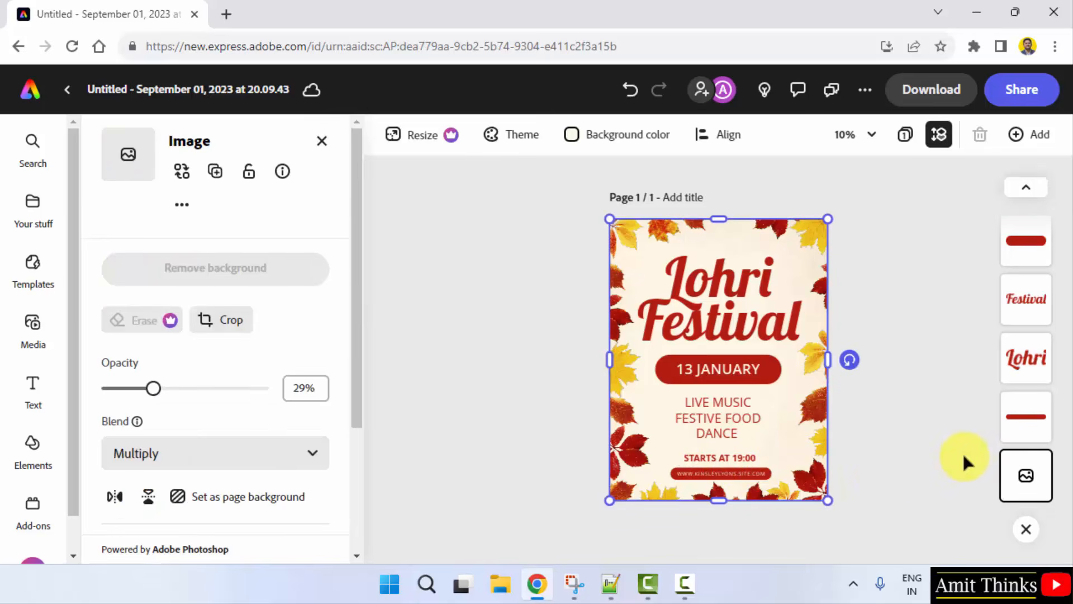
- Delete the website address line and the red bar under the start time
{"action": "left_click", "coordinate": [727, 474]}
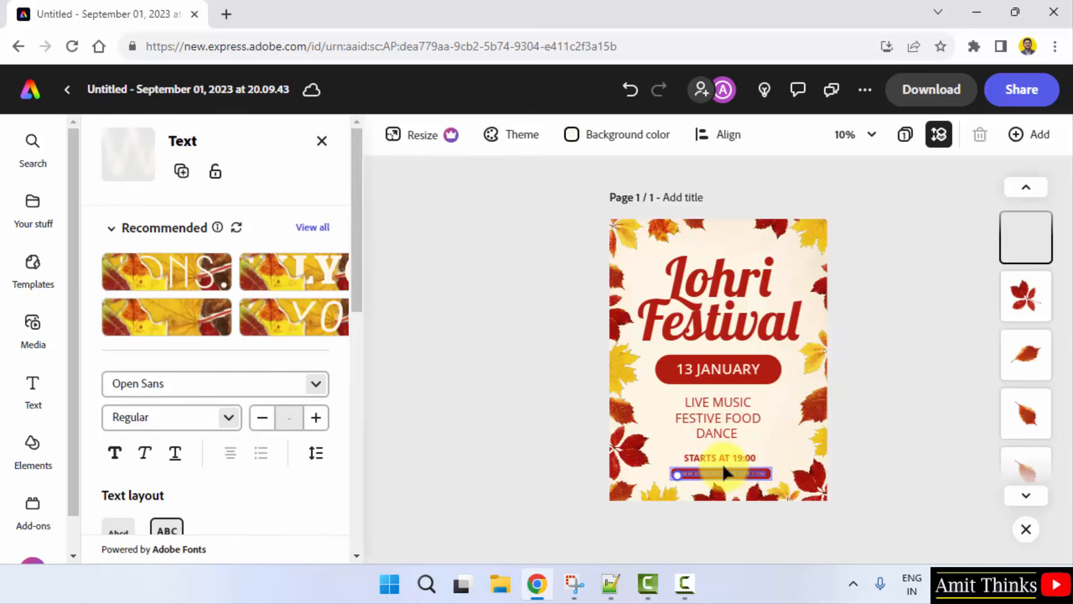
{"action": "right_click", "coordinate": [726, 475]}
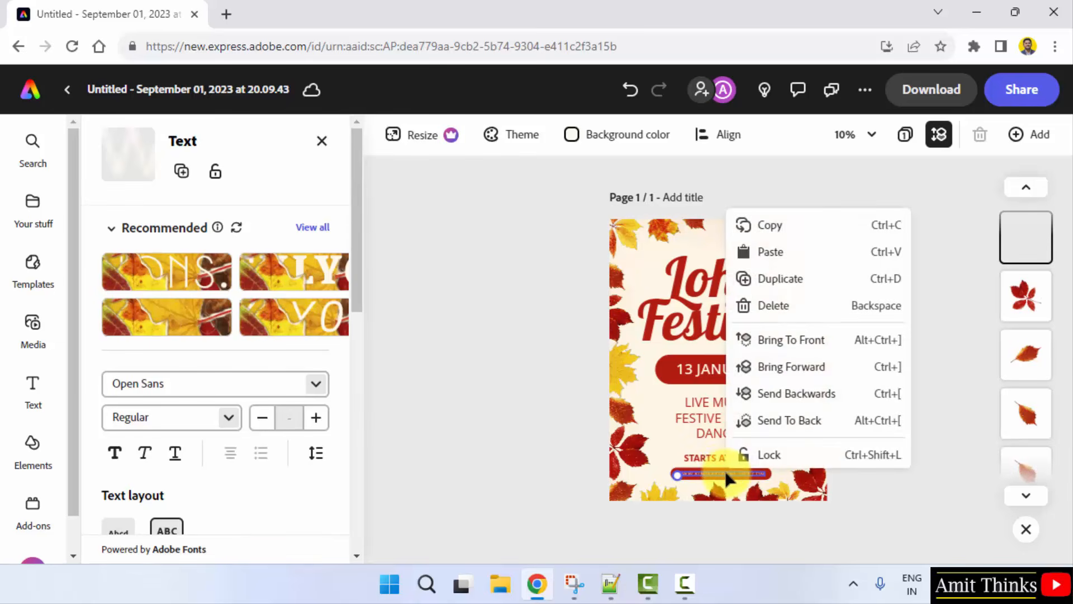
{"action": "left_click", "coordinate": [795, 312]}
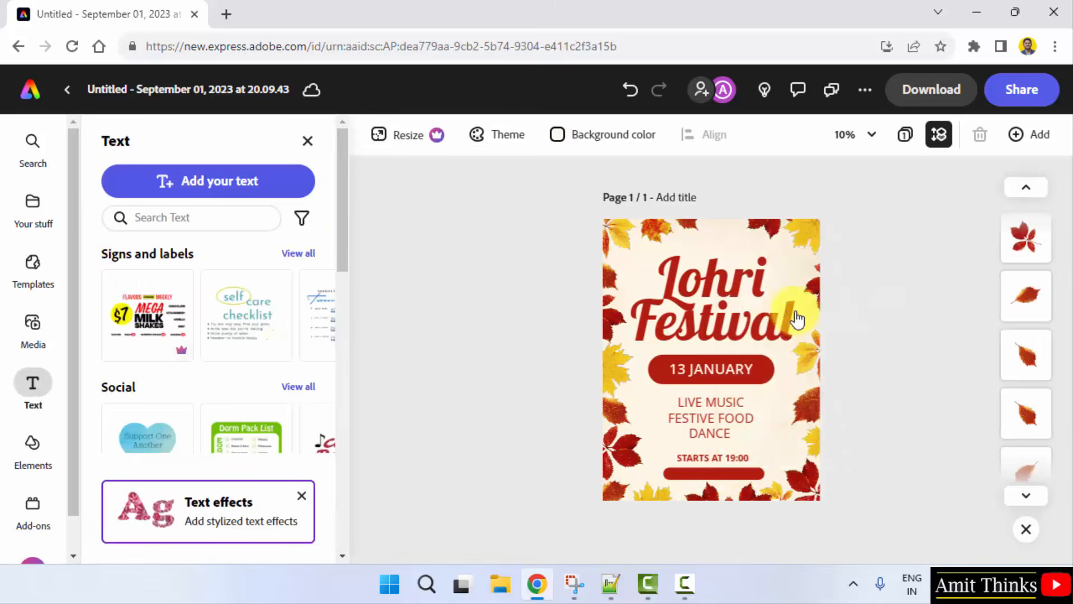
{"action": "left_click", "coordinate": [732, 480]}
{"action": "left_click", "coordinate": [714, 475]}
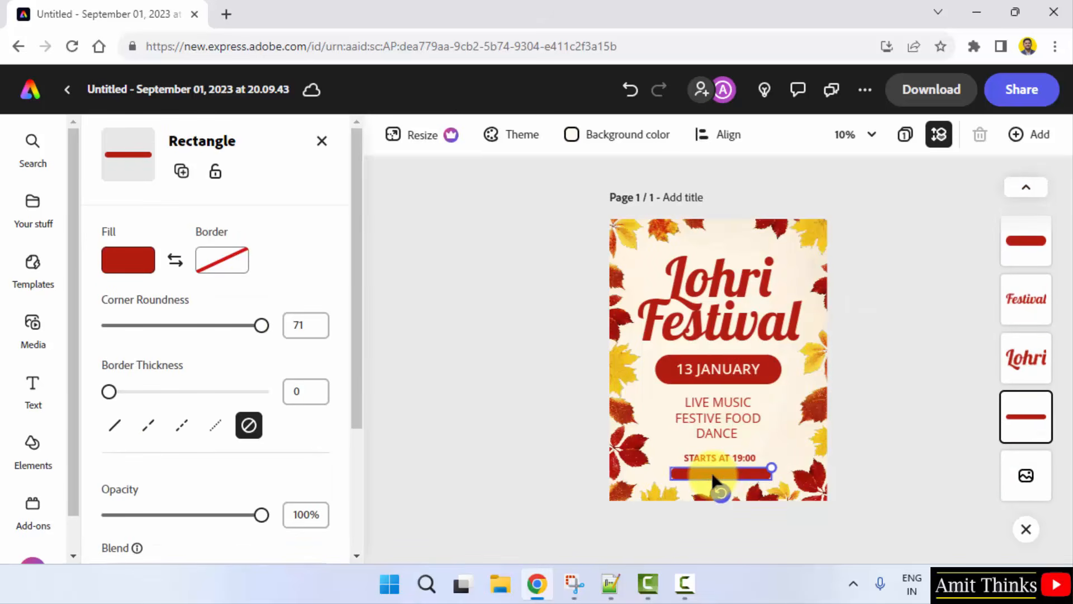
{"action": "right_click", "coordinate": [713, 475]}
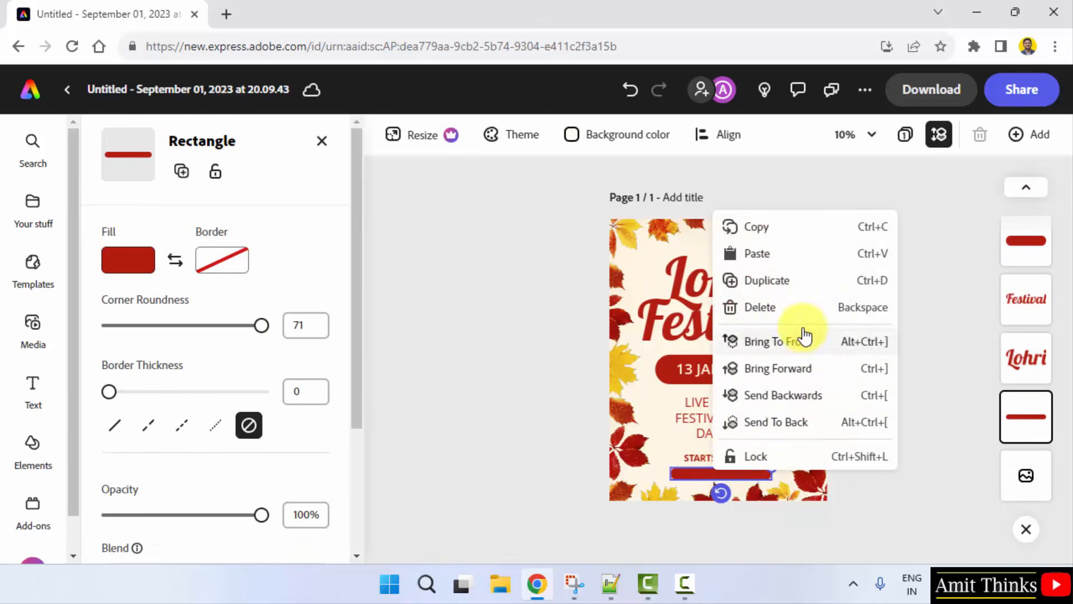
{"action": "left_click", "coordinate": [789, 317]}
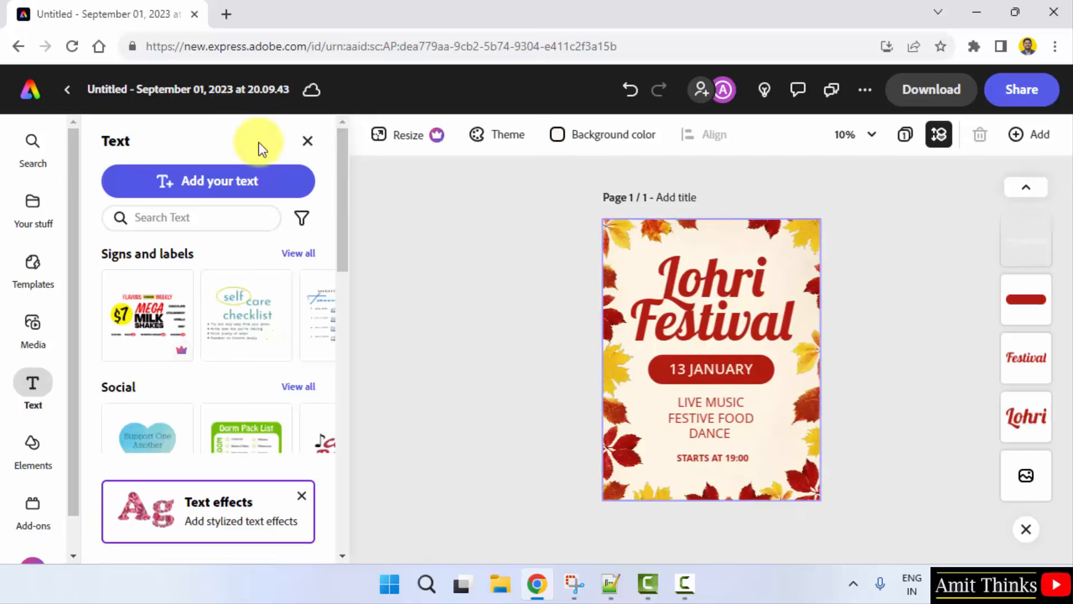
- Rename the design to 'Lohri Celebration'
{"action": "left_click", "coordinate": [179, 84]}
{"action": "type", "text": "Lohri Cel"}
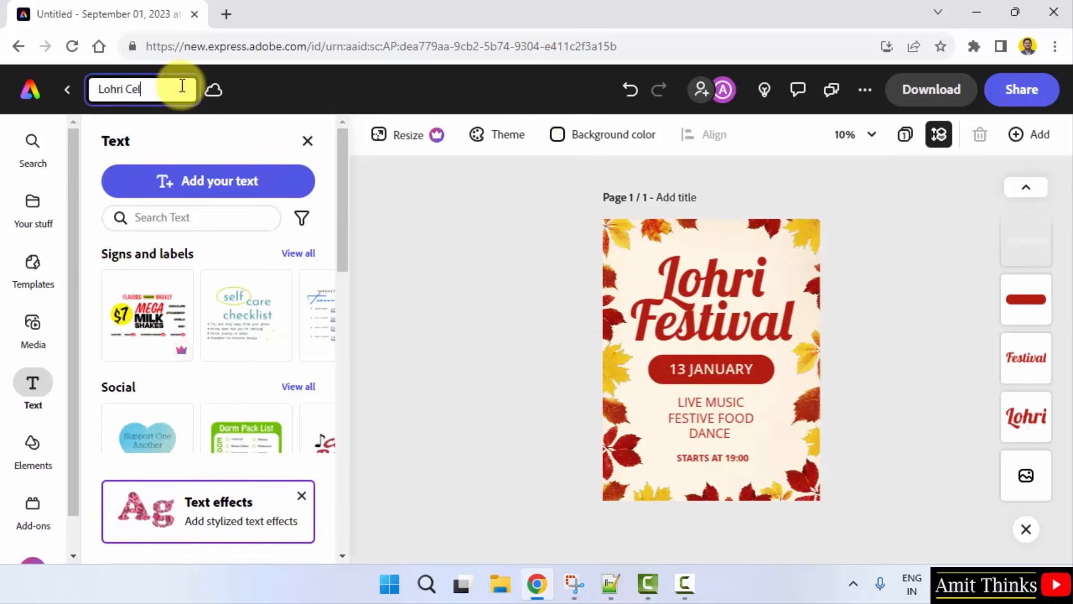
{"action": "type", "text": "ebration"}
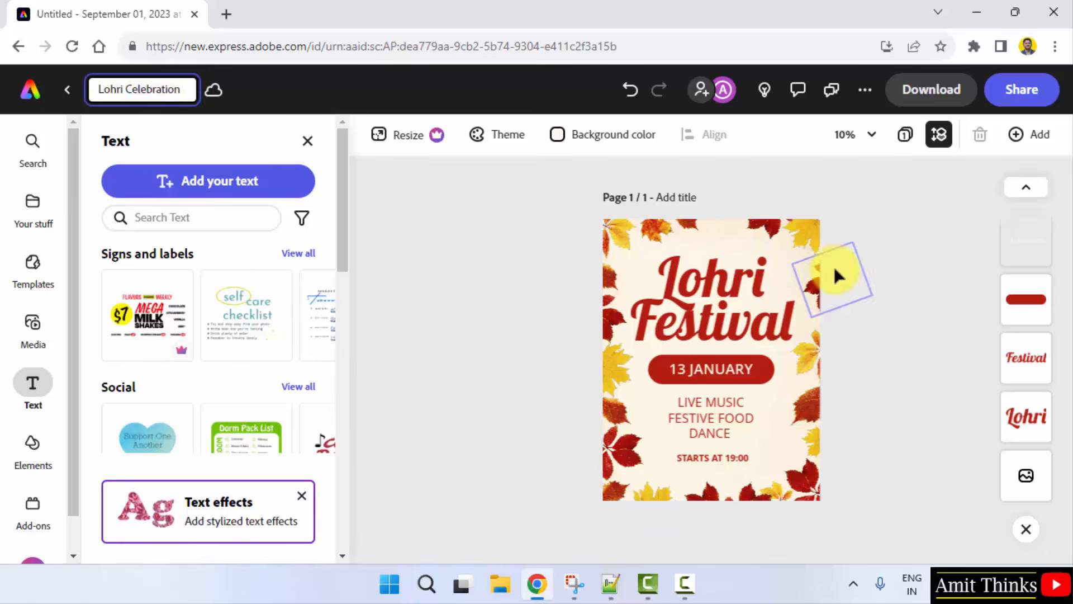
{"action": "left_click", "coordinate": [848, 267]}
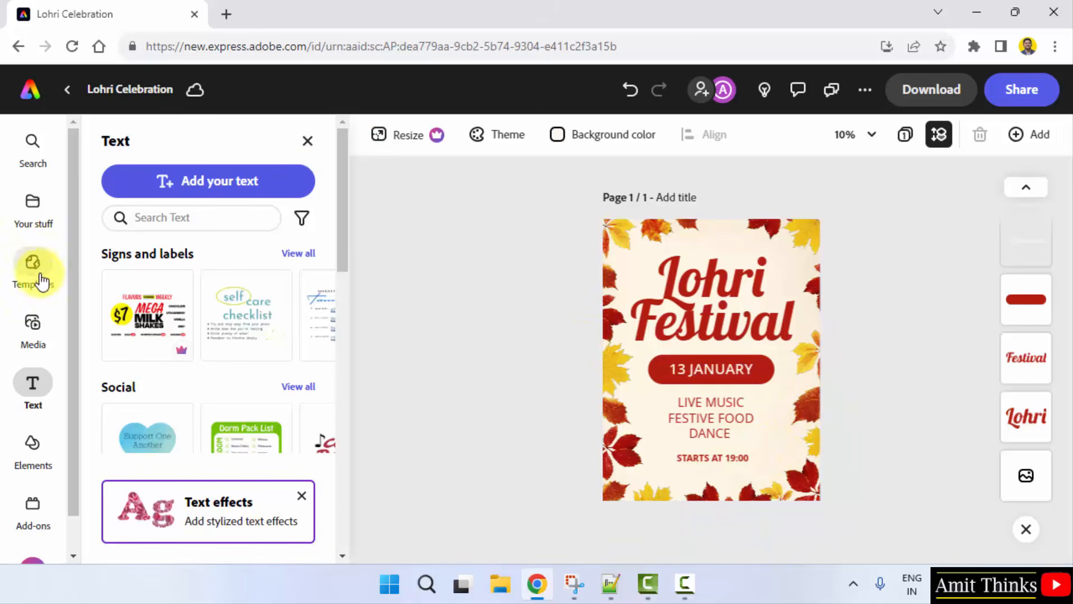
- Search Media for a fire photo and place a small flame image below the start time
{"action": "left_click", "coordinate": [33, 323]}
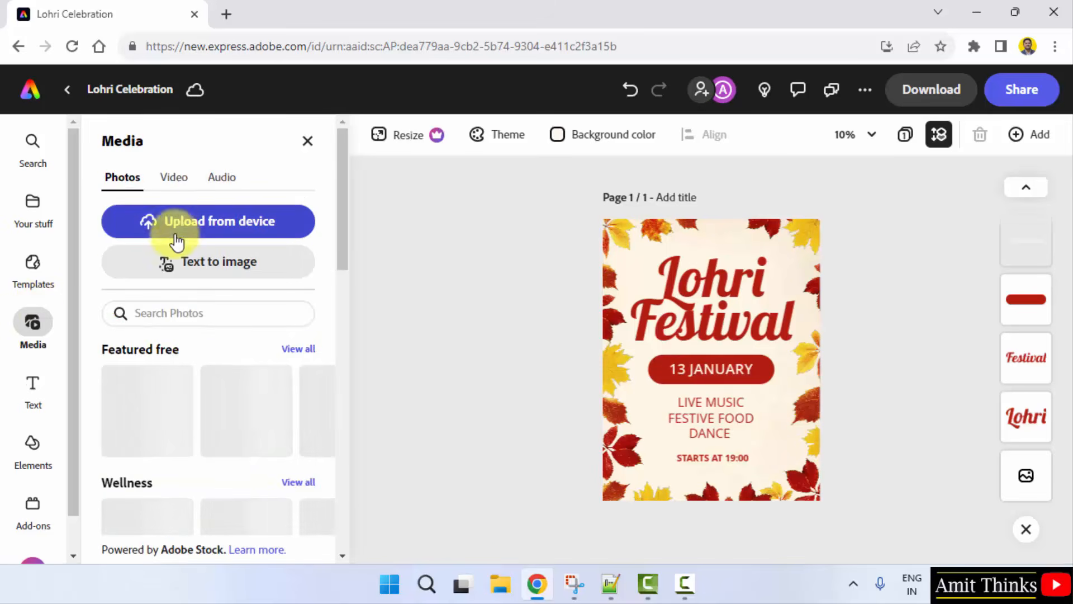
{"action": "left_click", "coordinate": [202, 315]}
{"action": "type", "text": "tire"}
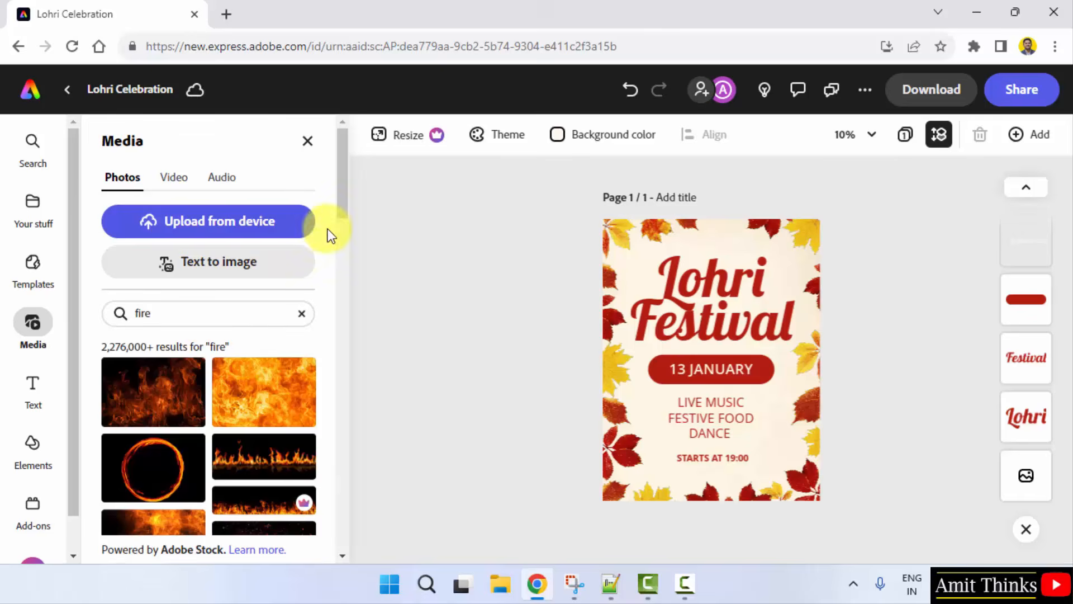
{"action": "scroll", "coordinate": [347, 253], "scroll_direction": "down", "scroll_amount": 10}
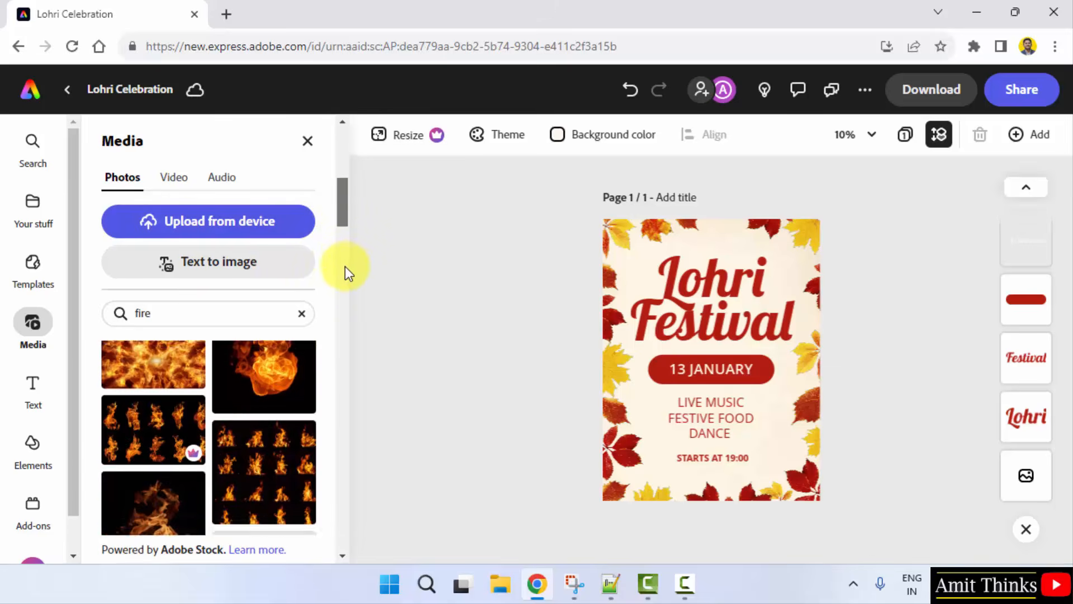
{"action": "scroll", "coordinate": [337, 350], "scroll_direction": "down", "scroll_amount": 5}
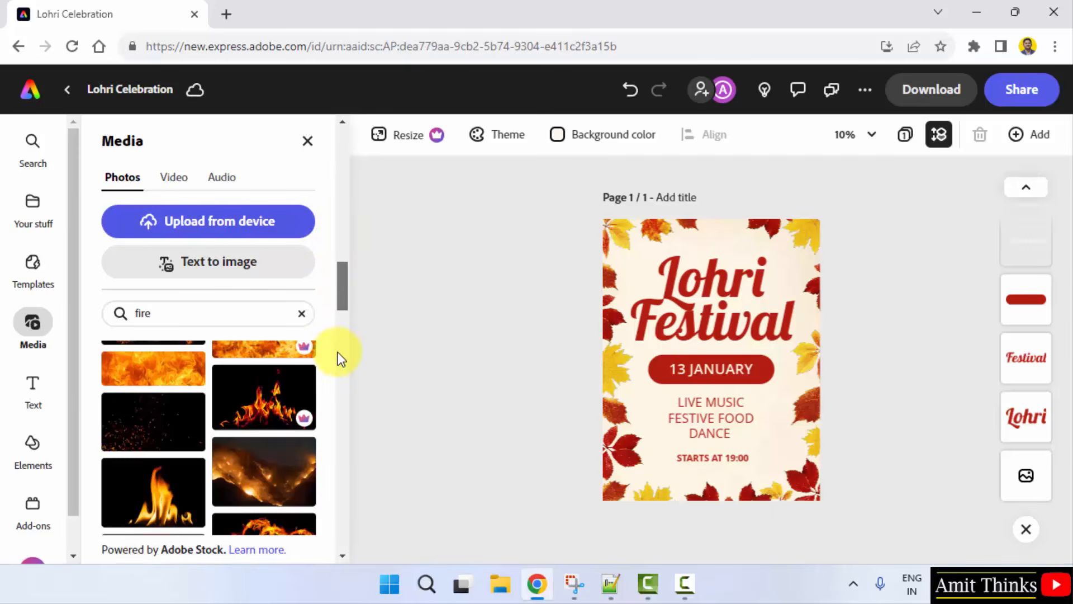
{"action": "scroll", "coordinate": [284, 396], "scroll_direction": "down", "scroll_amount": 2}
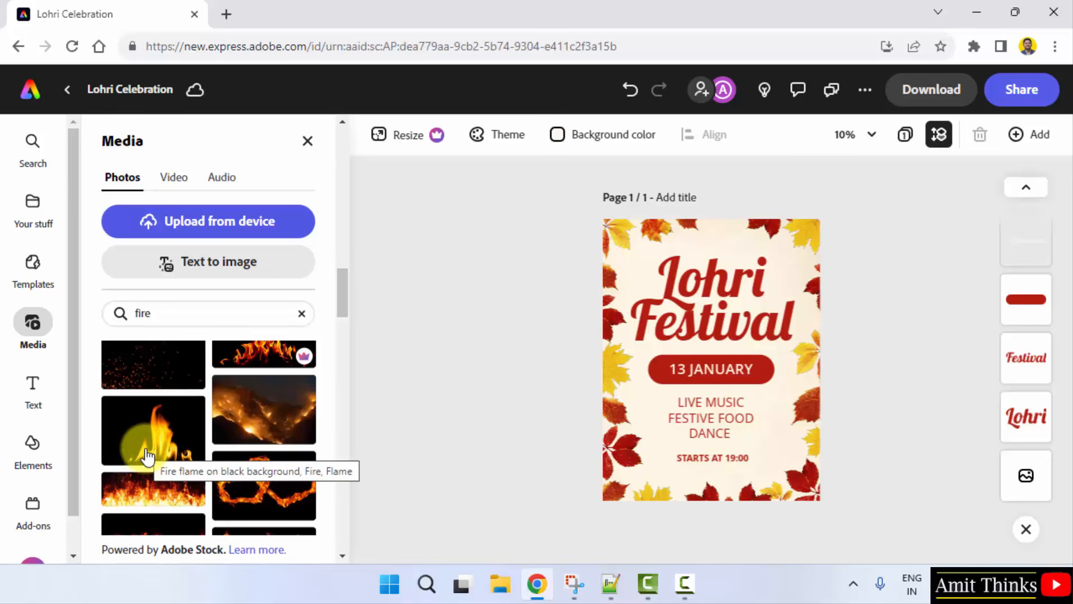
{"action": "left_click_drag", "start_coordinate": [147, 456], "coordinate": [738, 482]}
{"action": "left_click", "coordinate": [854, 464]}
{"action": "left_click", "coordinate": [973, 411]}
- Delete the leaf that overlaps the flame photo
{"action": "left_click", "coordinate": [793, 490]}
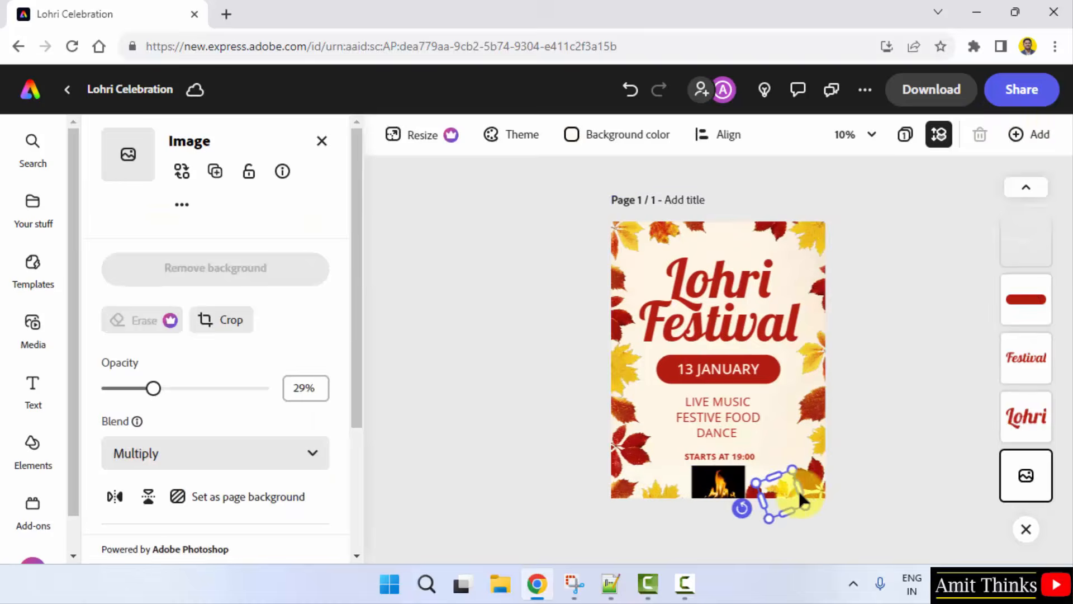
{"action": "left_click", "coordinate": [668, 465]}
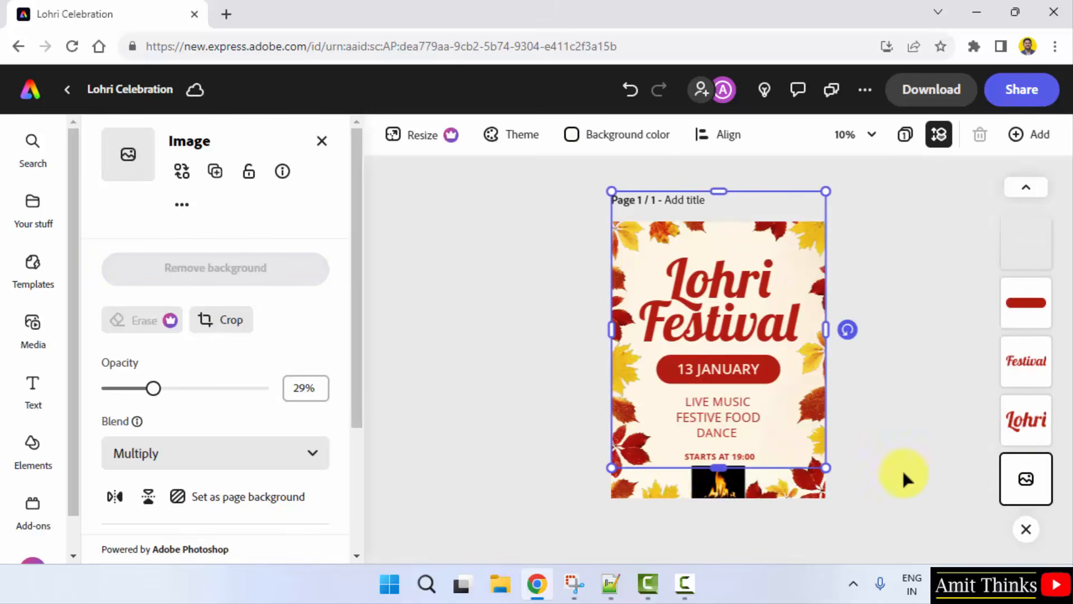
{"action": "left_click", "coordinate": [927, 470]}
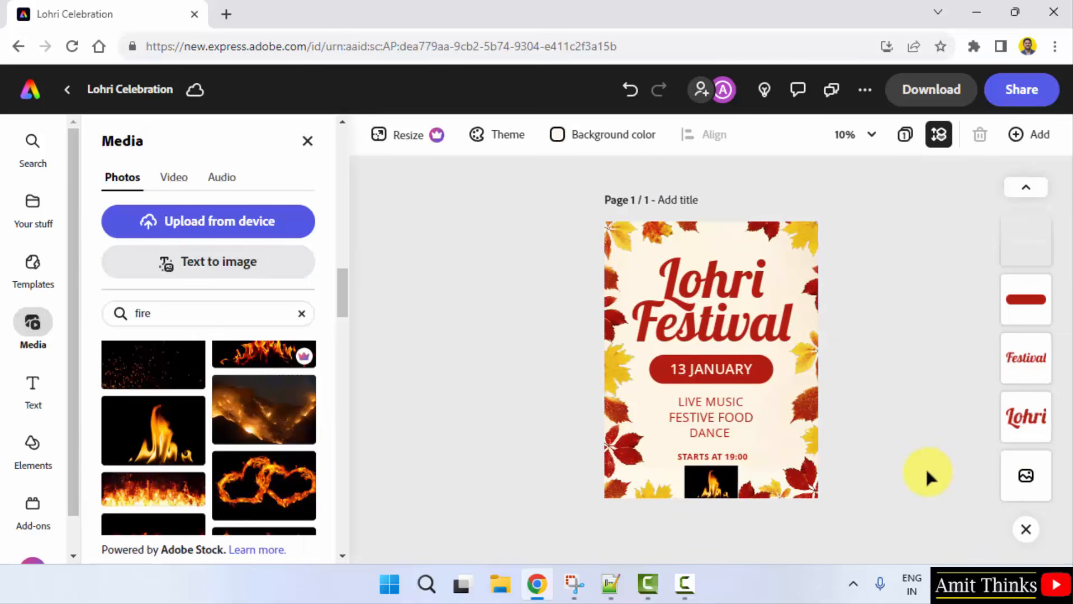
{"action": "left_click", "coordinate": [757, 495]}
{"action": "right_click", "coordinate": [757, 495]}
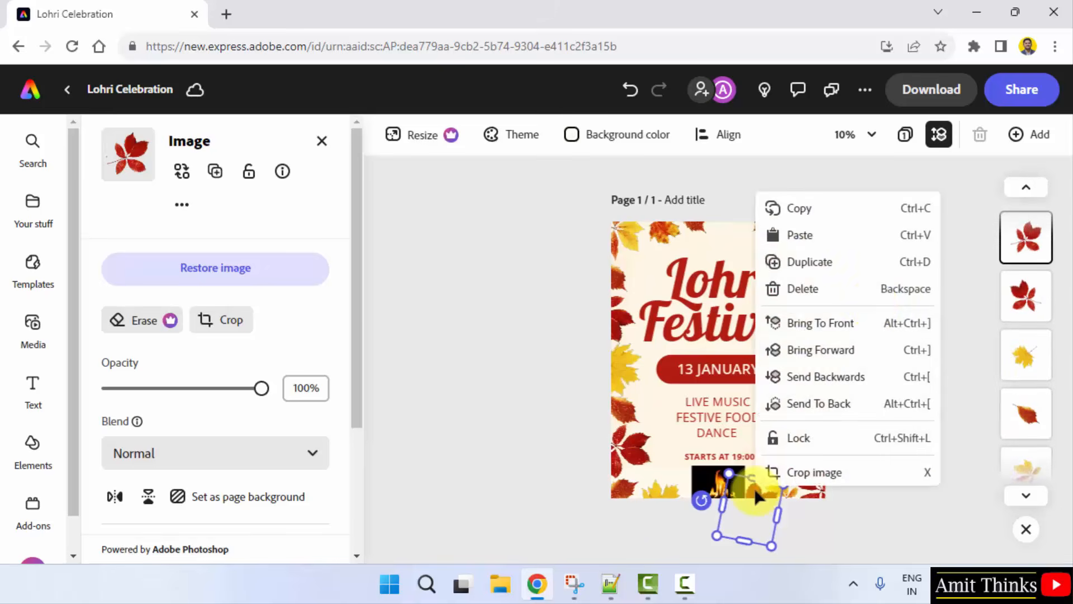
{"action": "left_click", "coordinate": [846, 290]}
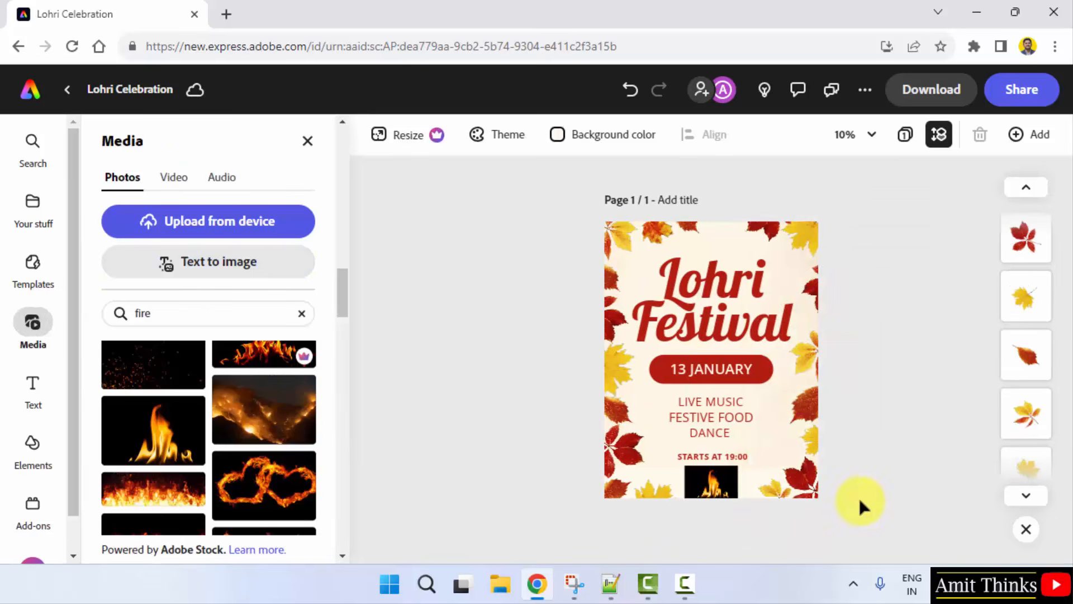
{"action": "left_click", "coordinate": [709, 486]}
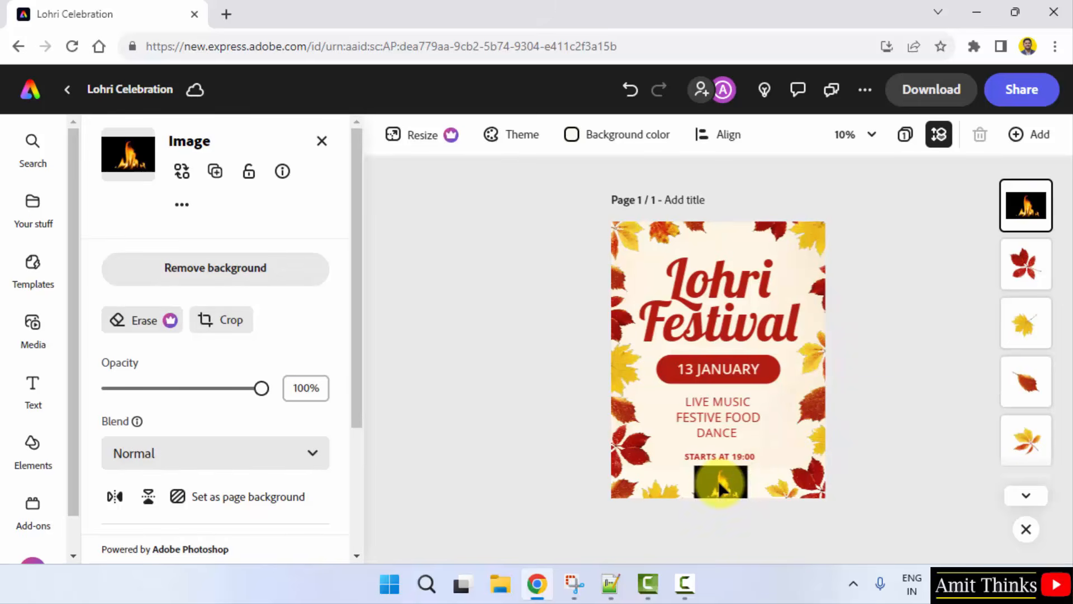
- Download the flyer as a PNG and show Lohri Celebration.png in its folder
{"action": "left_click", "coordinate": [898, 317]}
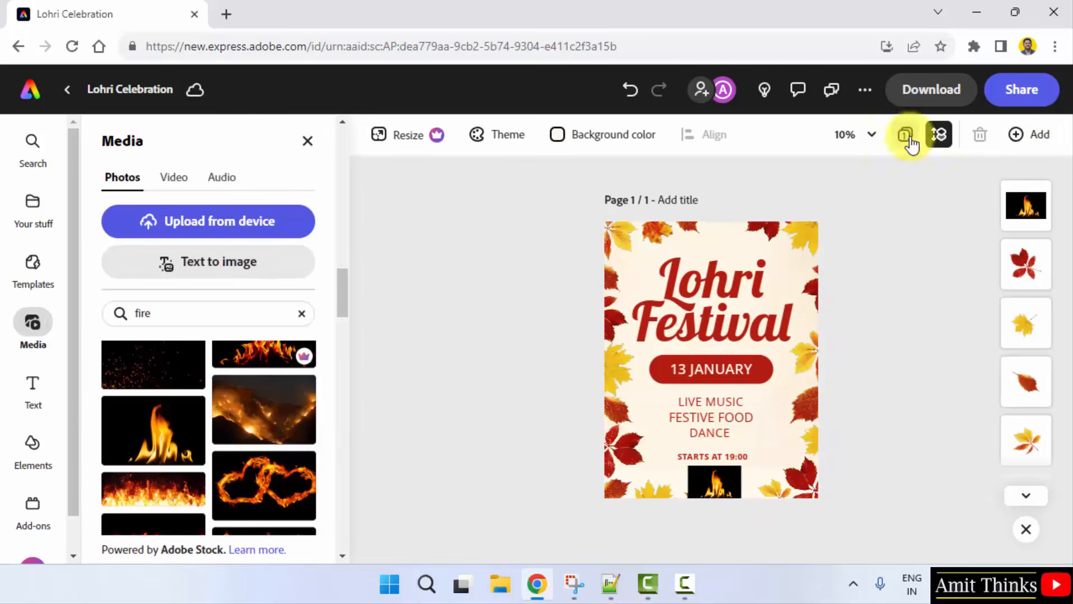
{"action": "left_click", "coordinate": [935, 99]}
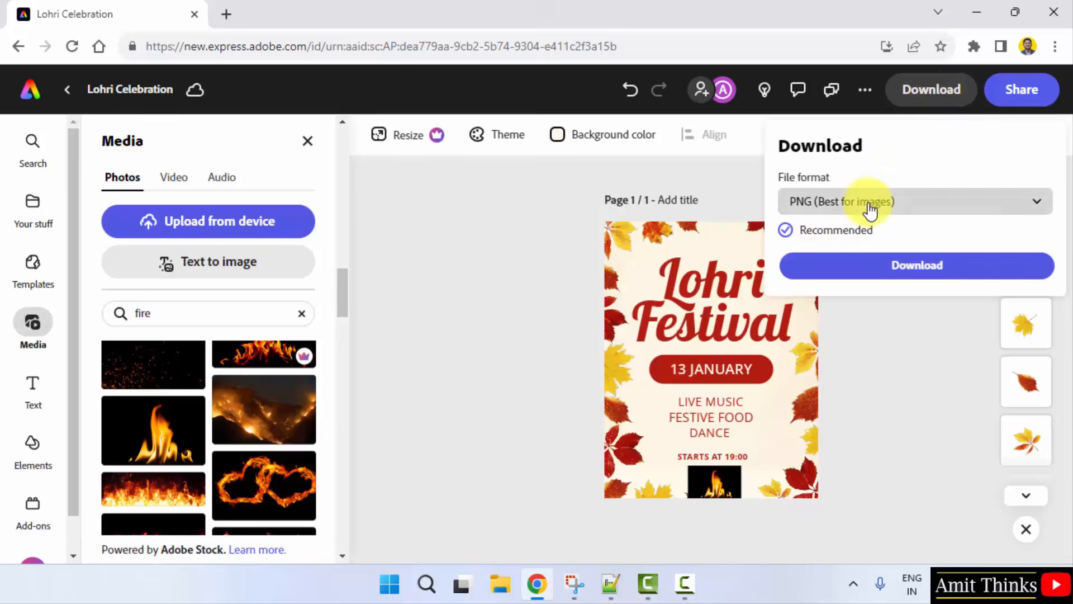
{"action": "left_click", "coordinate": [953, 268]}
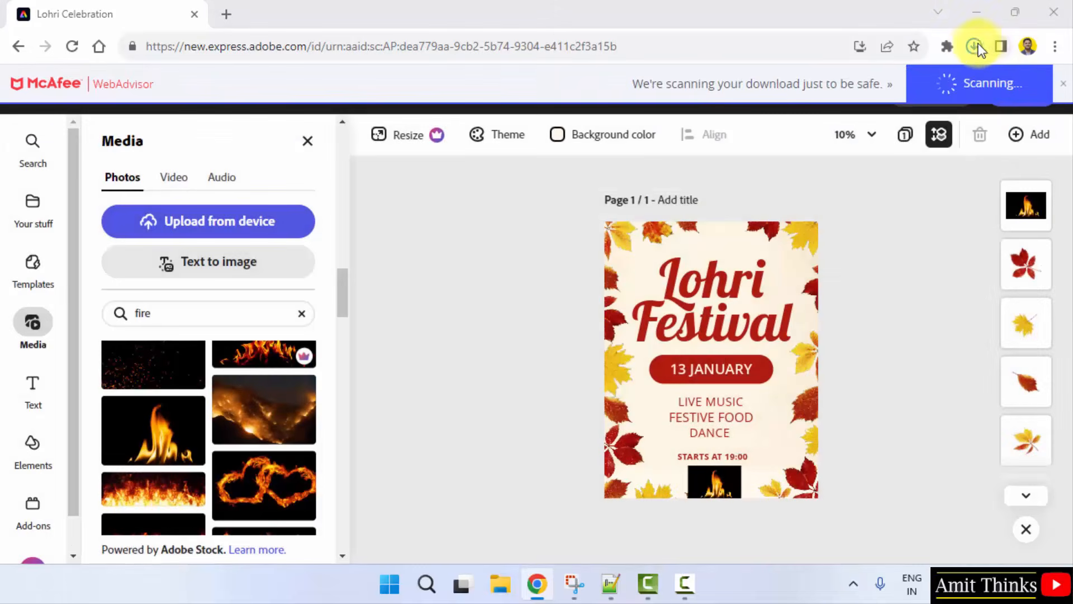
{"action": "left_click", "coordinate": [975, 46]}
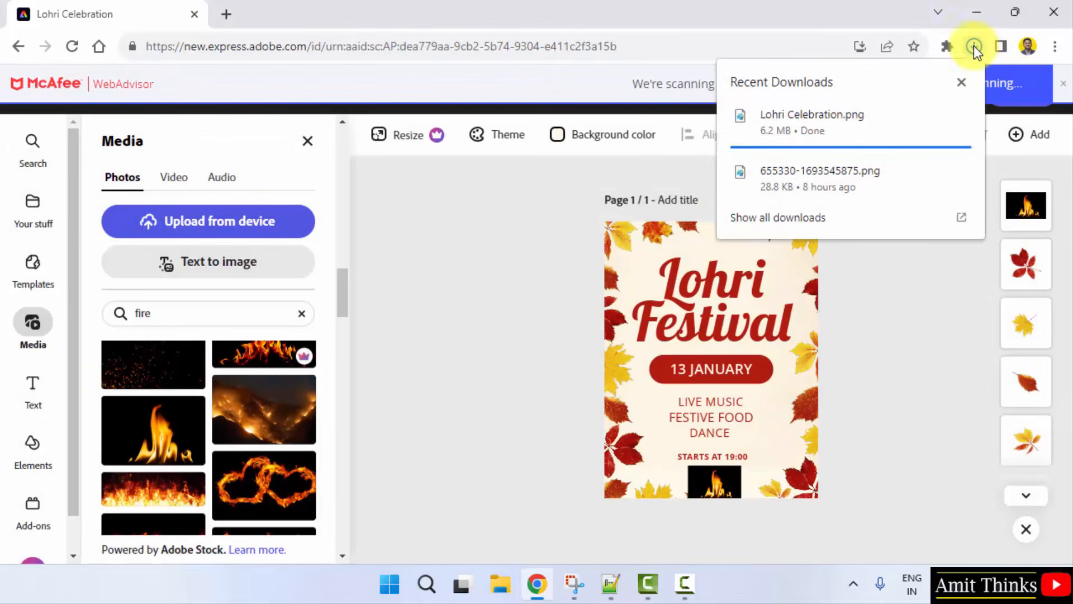
{"action": "right_click", "coordinate": [832, 131]}
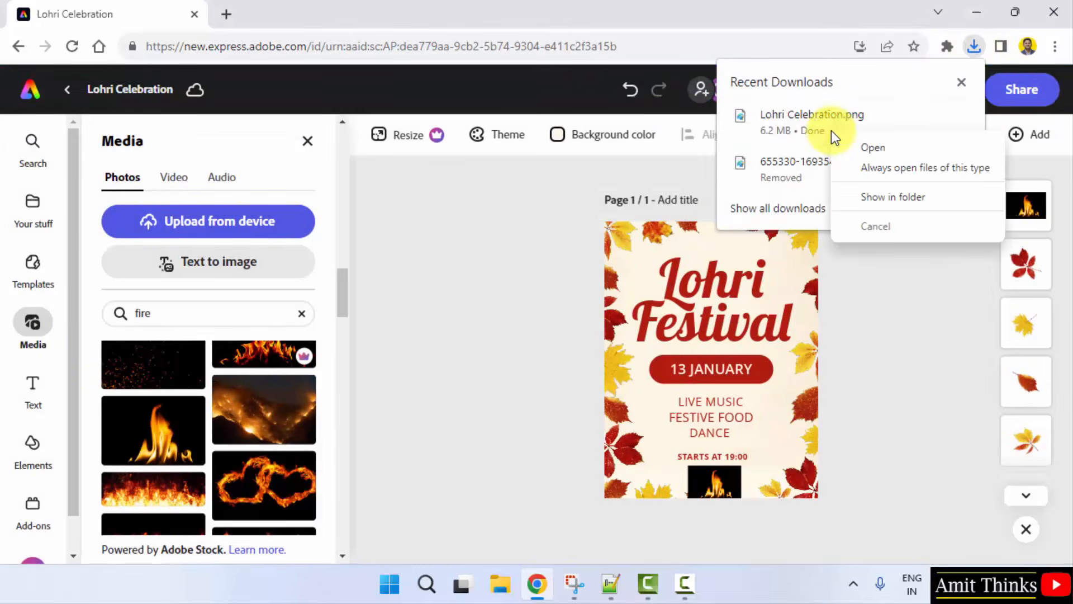
{"action": "left_click", "coordinate": [893, 197]}
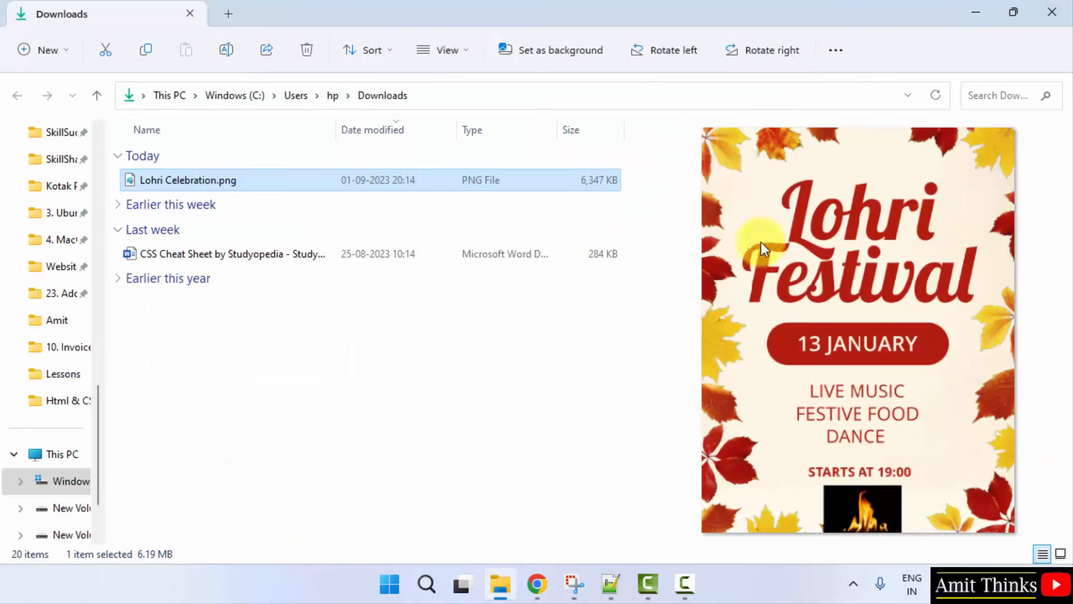
- Set Photos as the default PNG app via Properties, then open Lohri Celebration.png
{"action": "right_click", "coordinate": [498, 179]}
{"action": "left_click", "coordinate": [568, 498]}
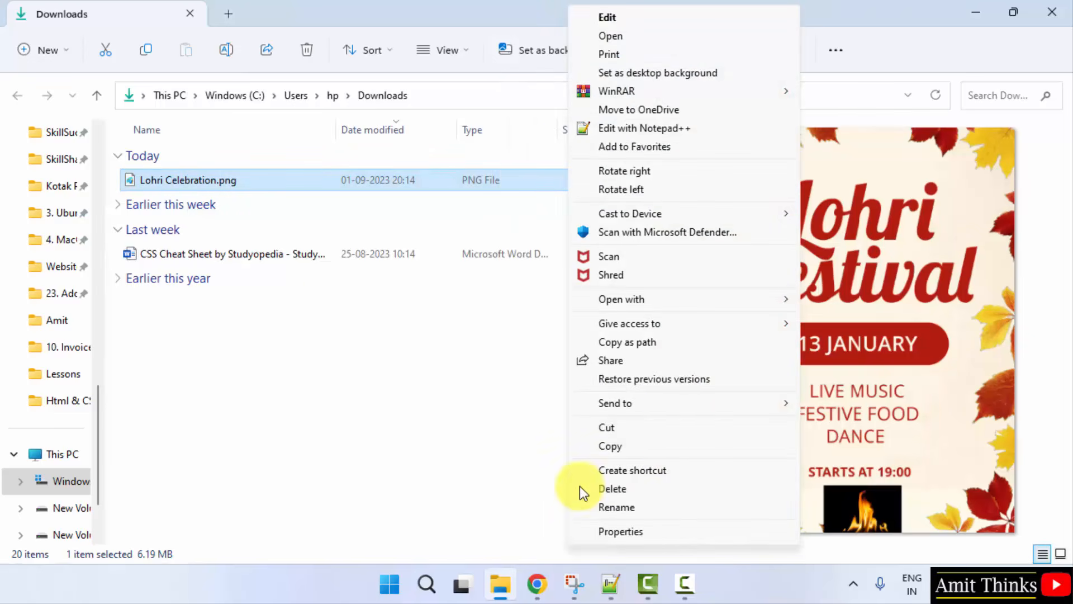
{"action": "left_click", "coordinate": [639, 529]}
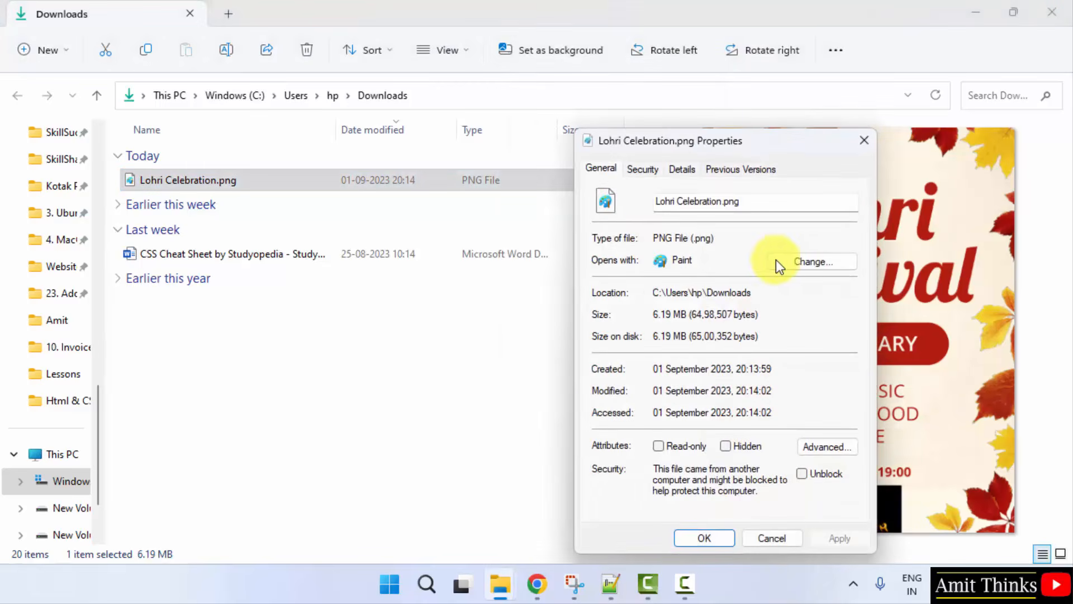
{"action": "left_click", "coordinate": [804, 259]}
{"action": "left_click", "coordinate": [490, 246]}
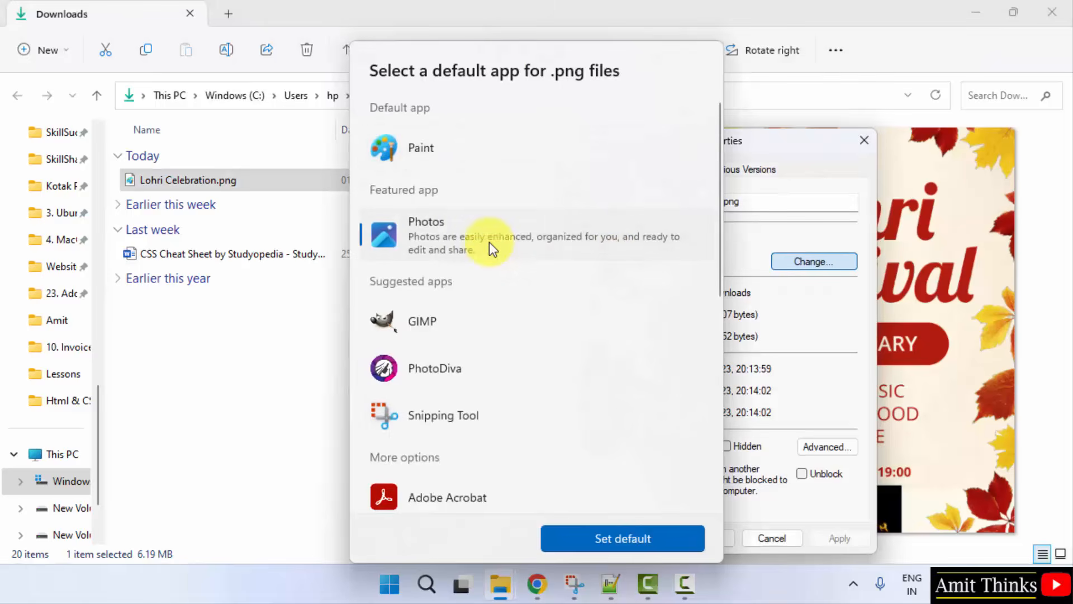
{"action": "left_click", "coordinate": [643, 544]}
{"action": "left_click", "coordinate": [708, 538]}
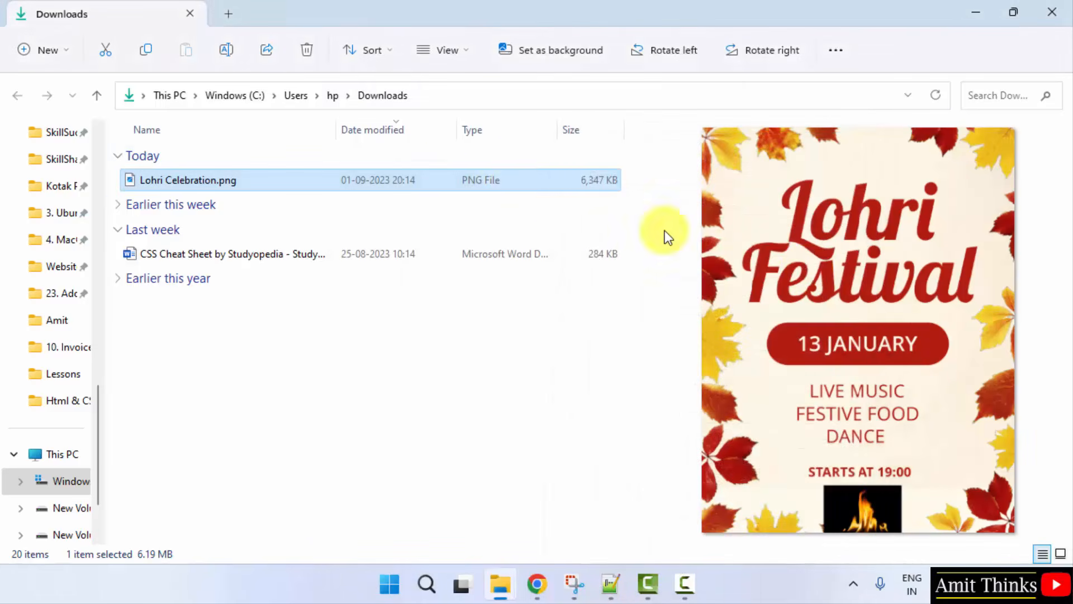
{"action": "double_click", "coordinate": [439, 180]}
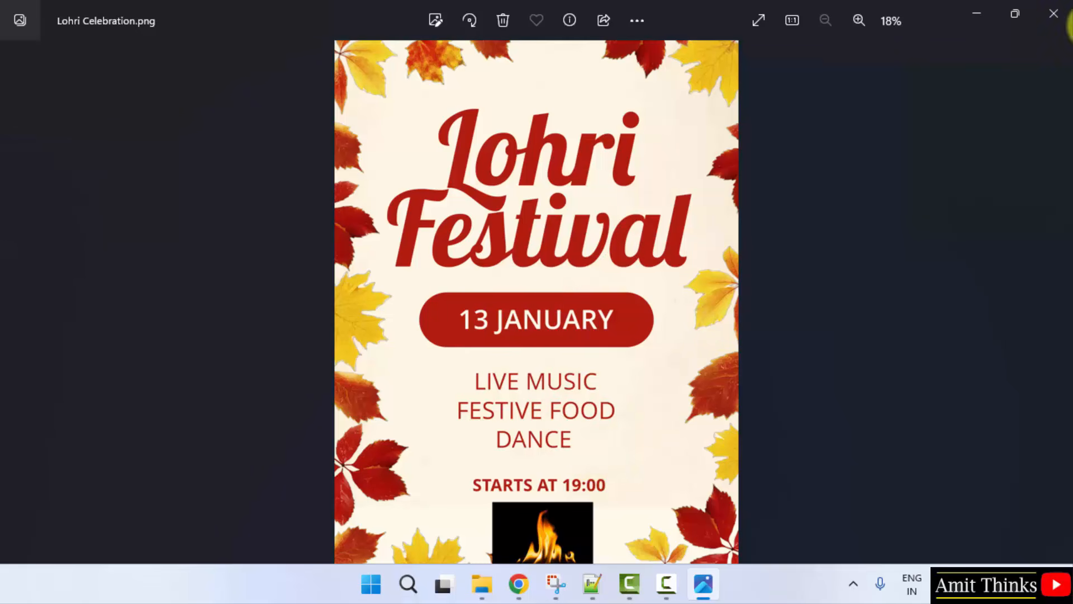
- Close Photos after reviewing Lohri Celebration.png, returning to the Downloads folder
{"action": "left_click", "coordinate": [1053, 14]}
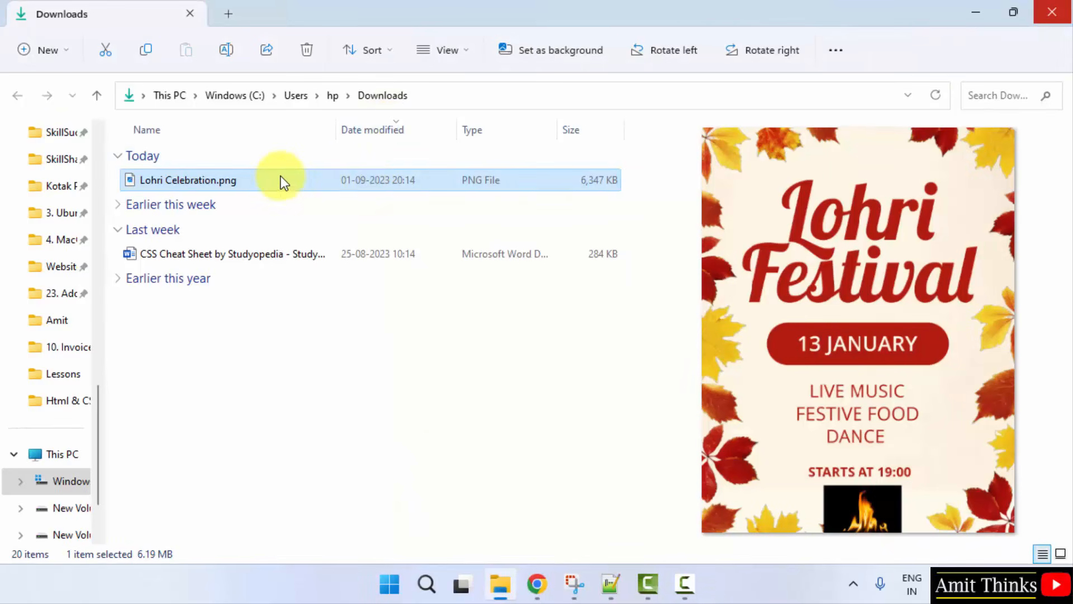
{"action": "mouse_move", "coordinate": [281, 175]}
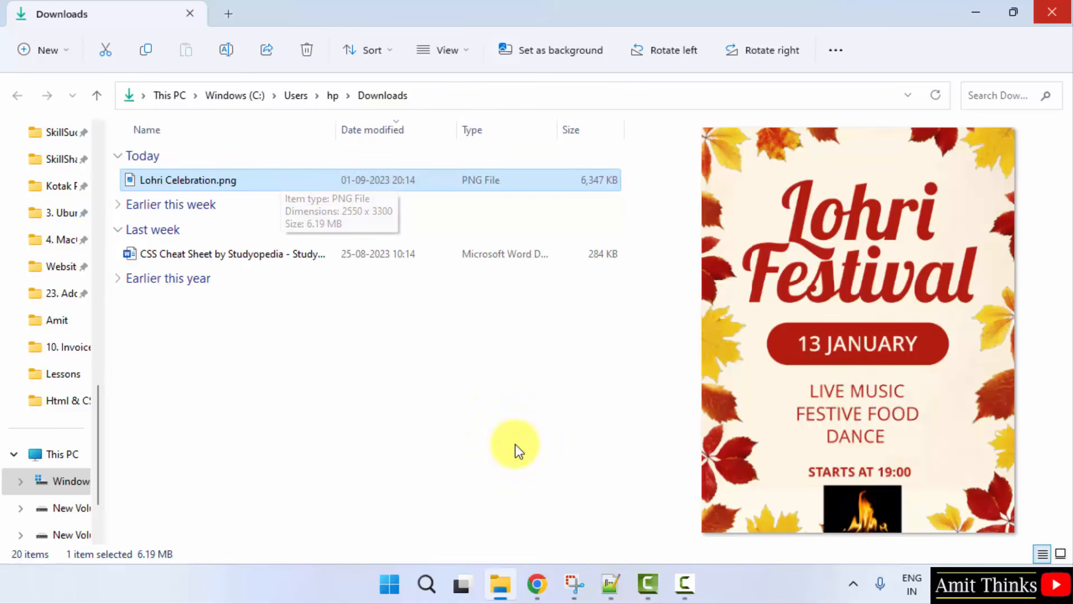
- Back in Chrome, nudge the fire image right, then return it to the bottom centre
{"action": "left_click", "coordinate": [536, 584]}
{"action": "left_click", "coordinate": [707, 486]}
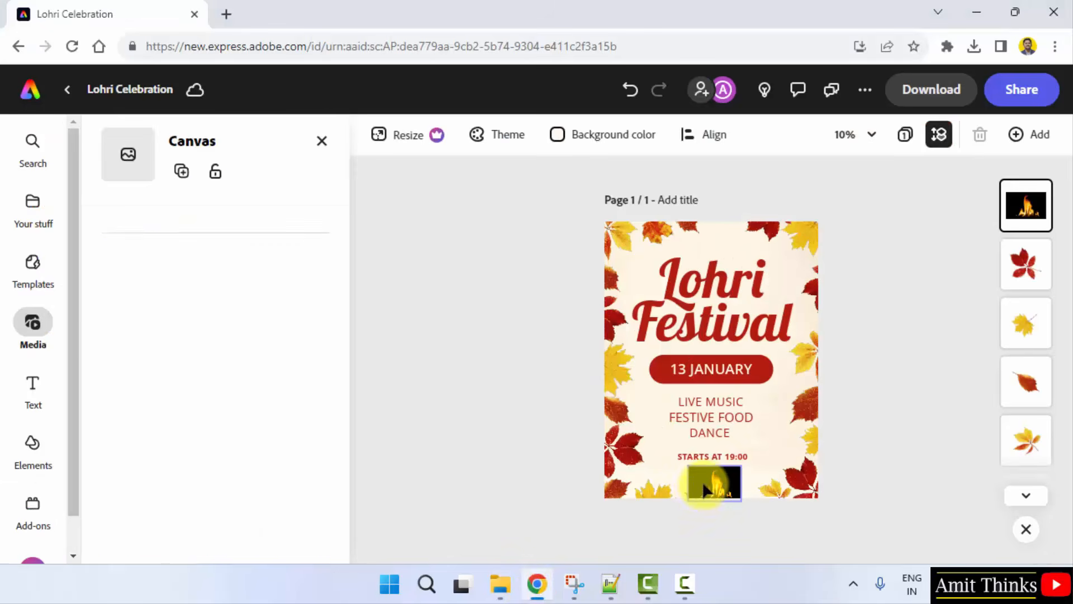
{"action": "left_click_drag", "start_coordinate": [716, 482], "coordinate": [744, 481]}
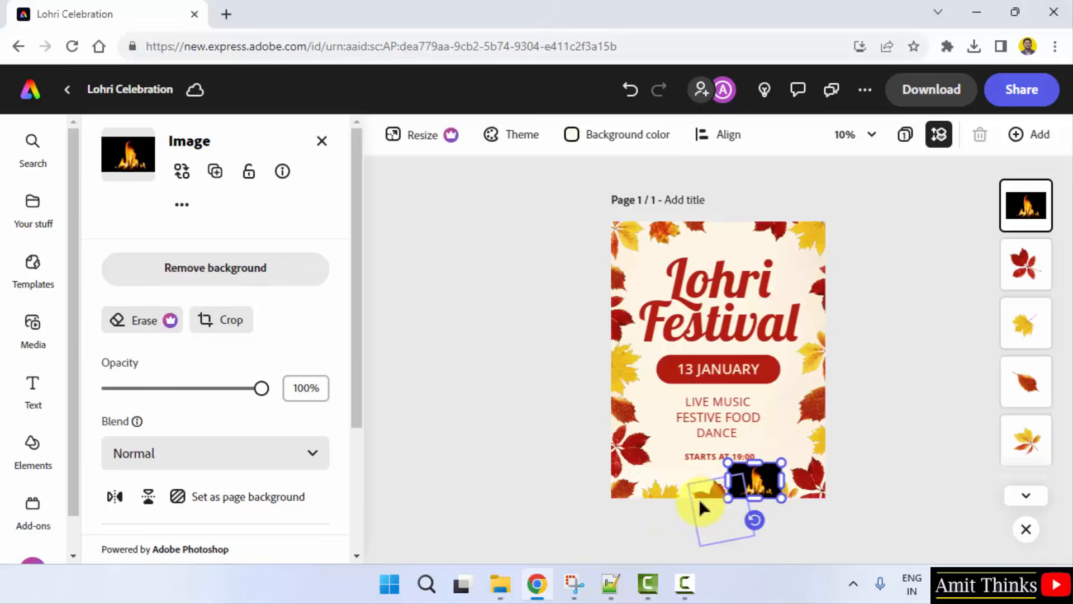
{"action": "left_click", "coordinate": [704, 500]}
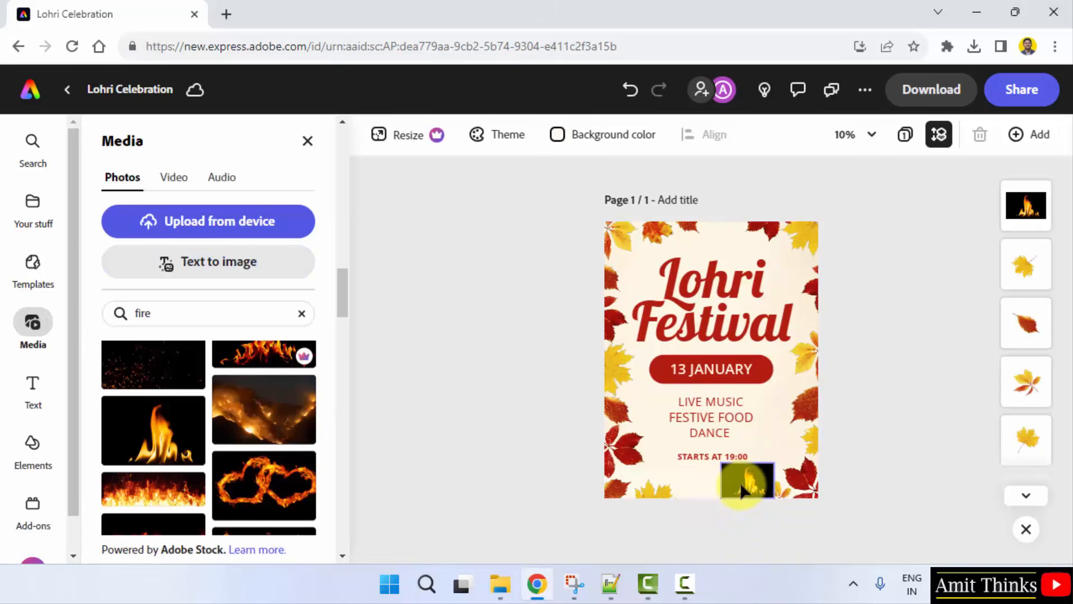
{"action": "left_click", "coordinate": [728, 484]}
{"action": "left_click_drag", "start_coordinate": [728, 484], "coordinate": [715, 482]}
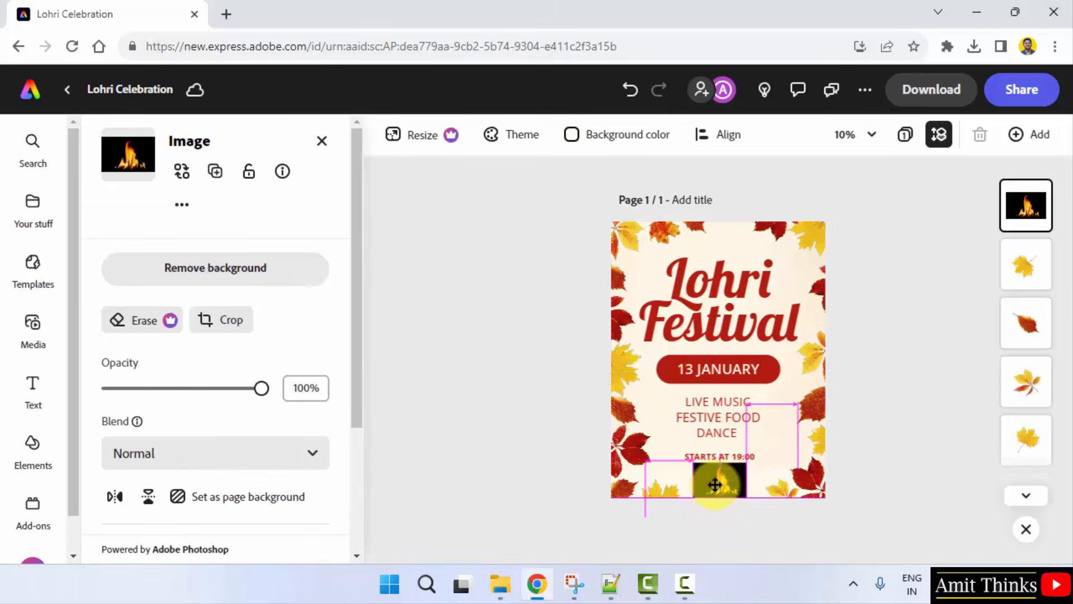
{"action": "left_click", "coordinate": [887, 420]}
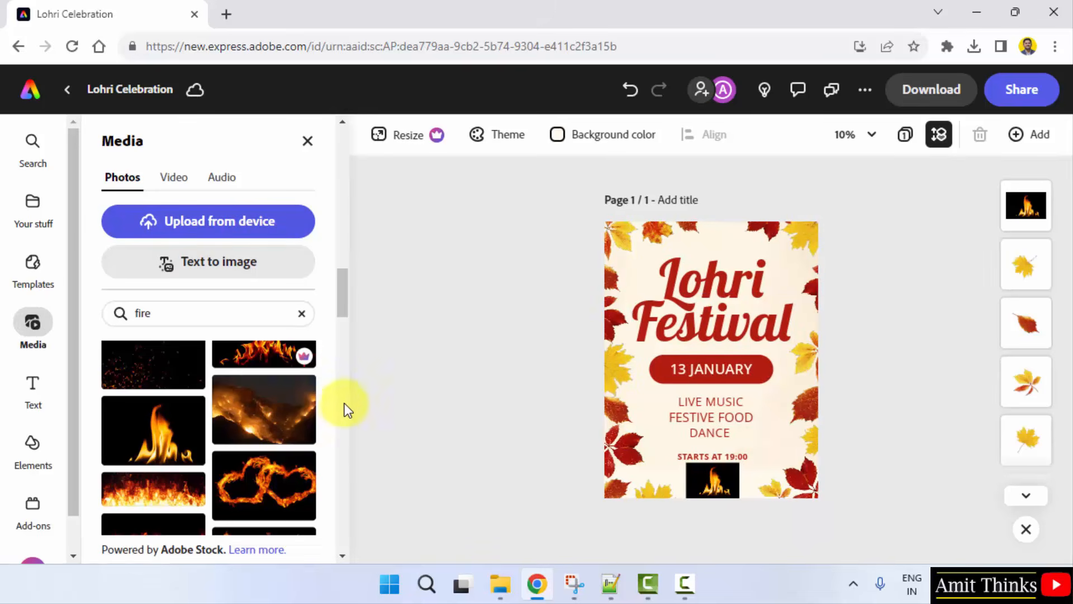
{"action": "left_click", "coordinate": [340, 376]}
{"action": "left_click_drag", "start_coordinate": [340, 376], "coordinate": [344, 157]}
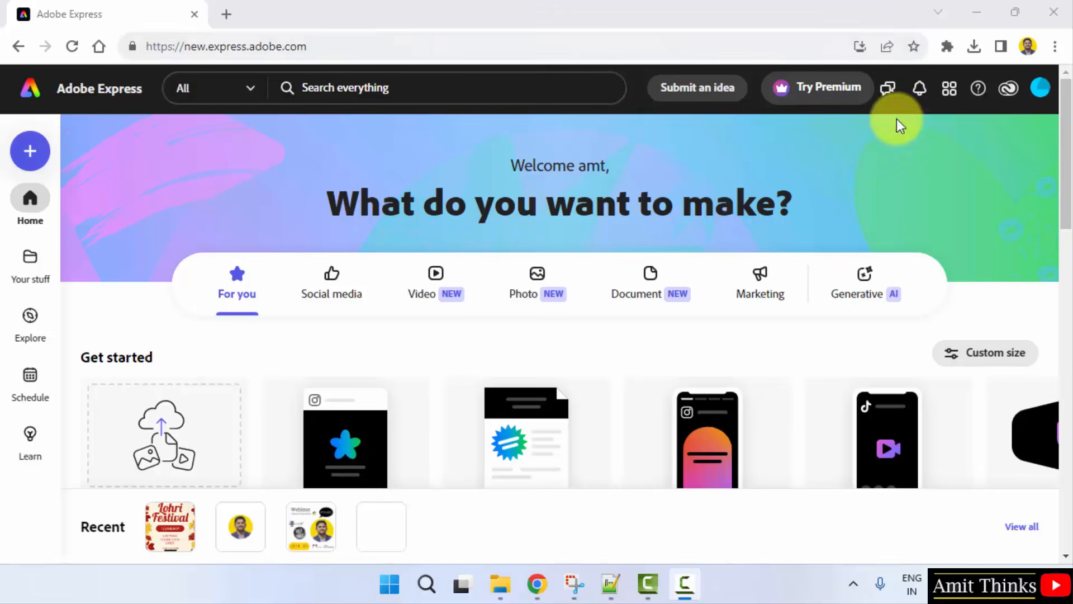
- Browse the Popular templates collection, returning from Instagram square posts and scrolling down to Poster templates
{"action": "scroll", "coordinate": [1065, 146], "scroll_direction": "down", "scroll_amount": 1}
{"action": "left_click_drag", "start_coordinate": [1065, 146], "coordinate": [1070, 369]}
{"action": "scroll", "coordinate": [69, 296], "scroll_direction": "down", "scroll_amount": 5}
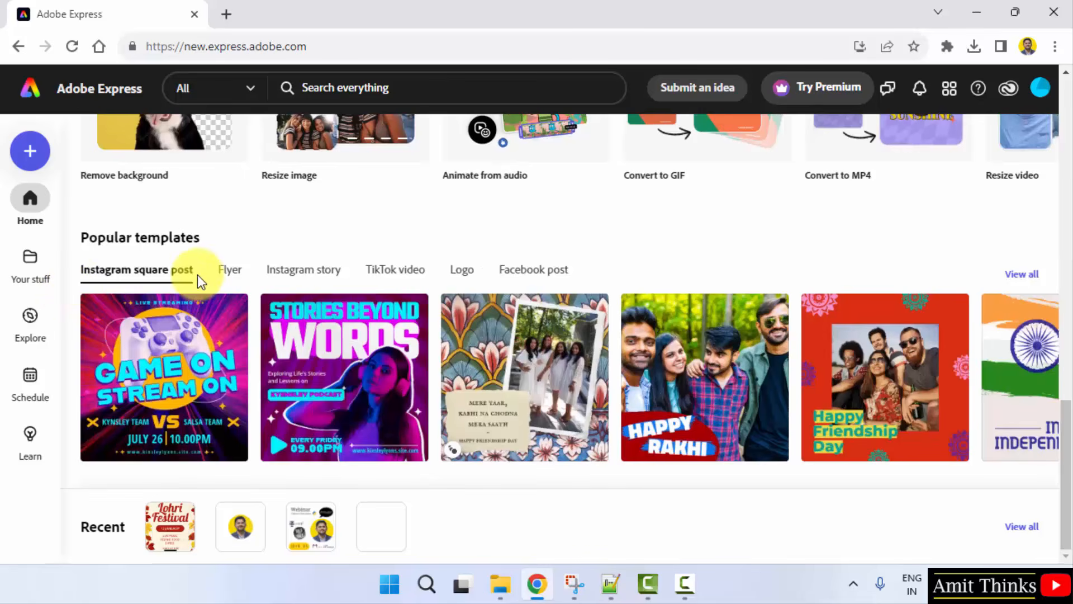
{"action": "left_click", "coordinate": [1038, 276]}
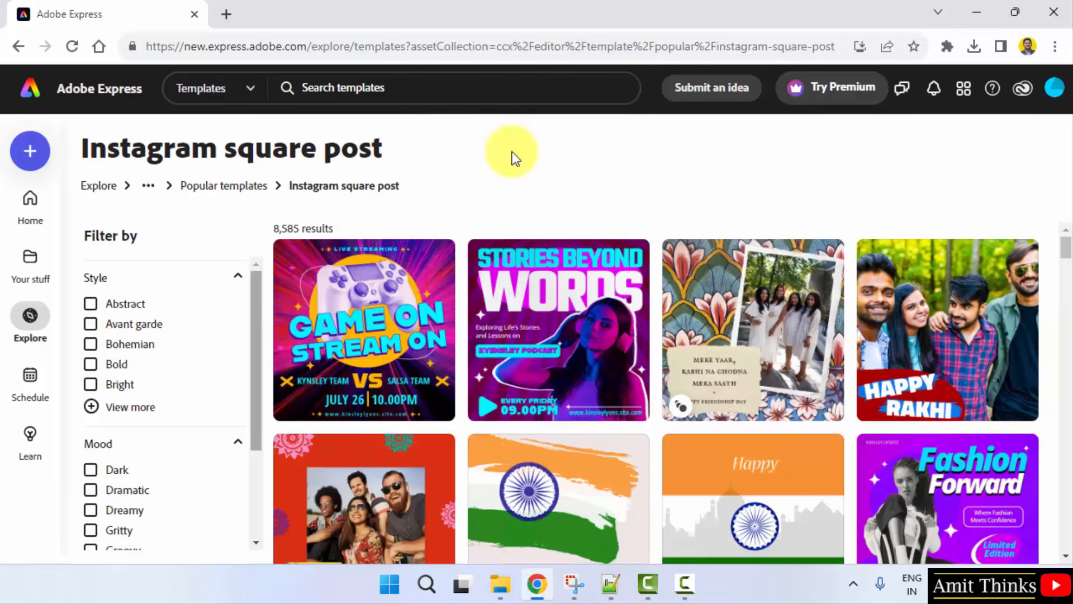
{"action": "left_click", "coordinate": [219, 190]}
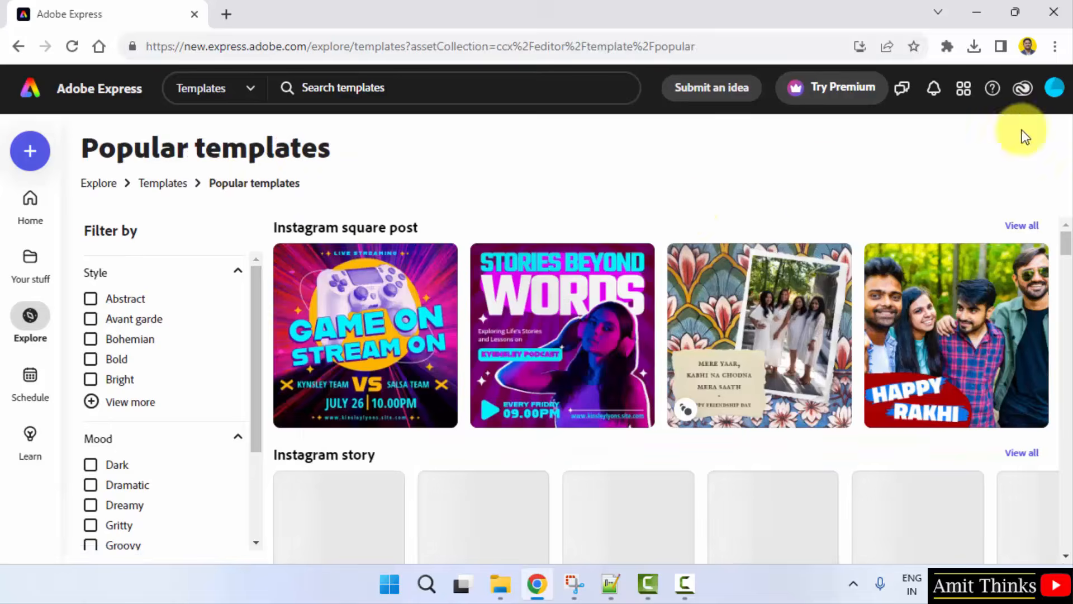
{"action": "right_click", "coordinate": [1069, 263]}
{"action": "left_click", "coordinate": [1068, 253]}
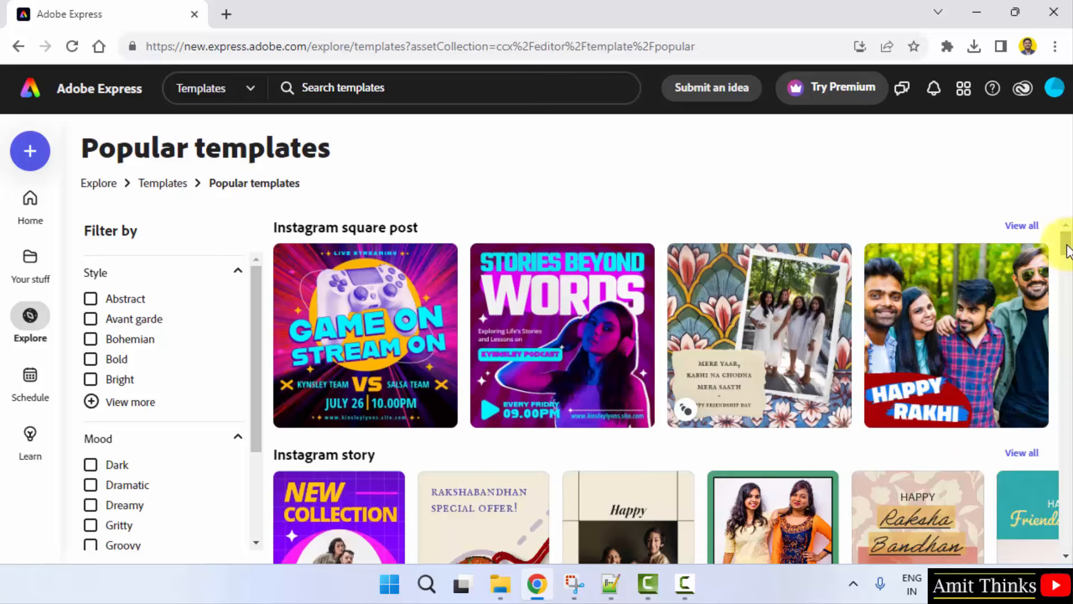
{"action": "left_click_drag", "start_coordinate": [1067, 251], "coordinate": [1070, 469]}
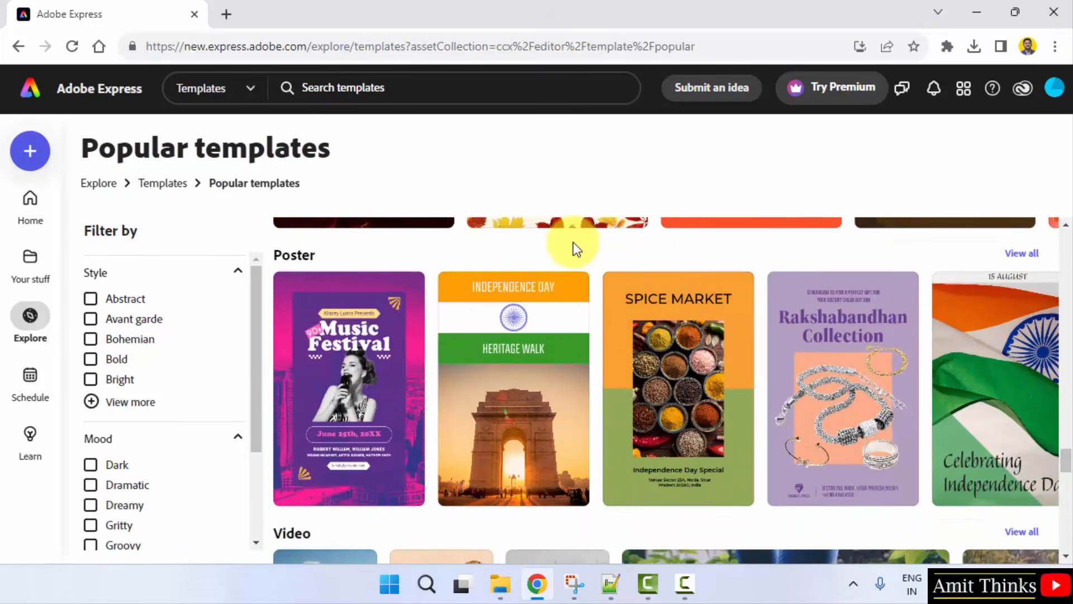
- Start a design from the Rakshabandhan poster template and delete the small tagline above the title
{"action": "left_click", "coordinate": [881, 396]}
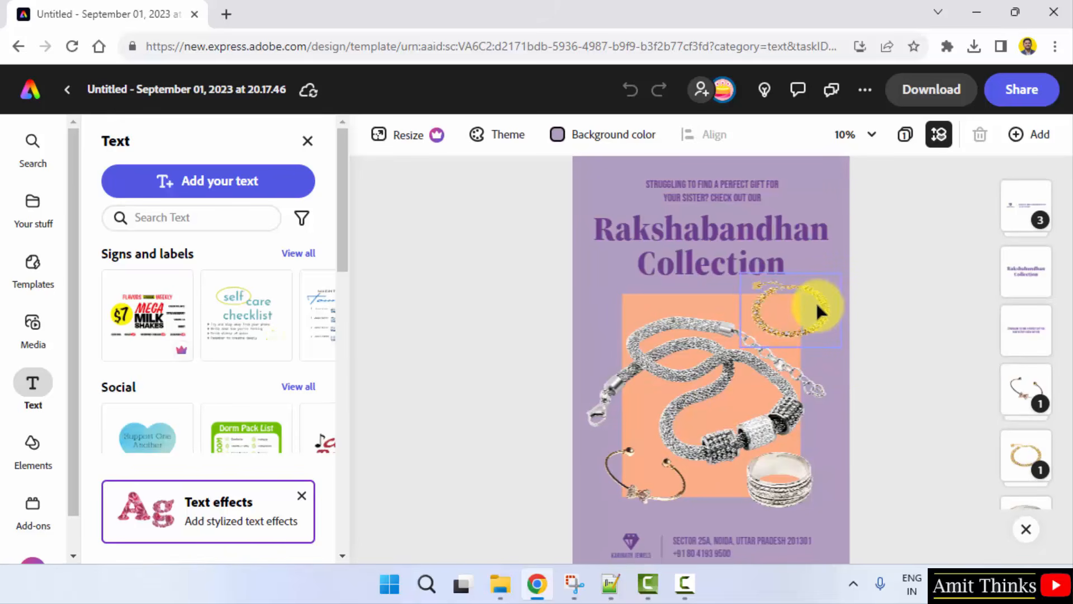
{"action": "left_click", "coordinate": [773, 246]}
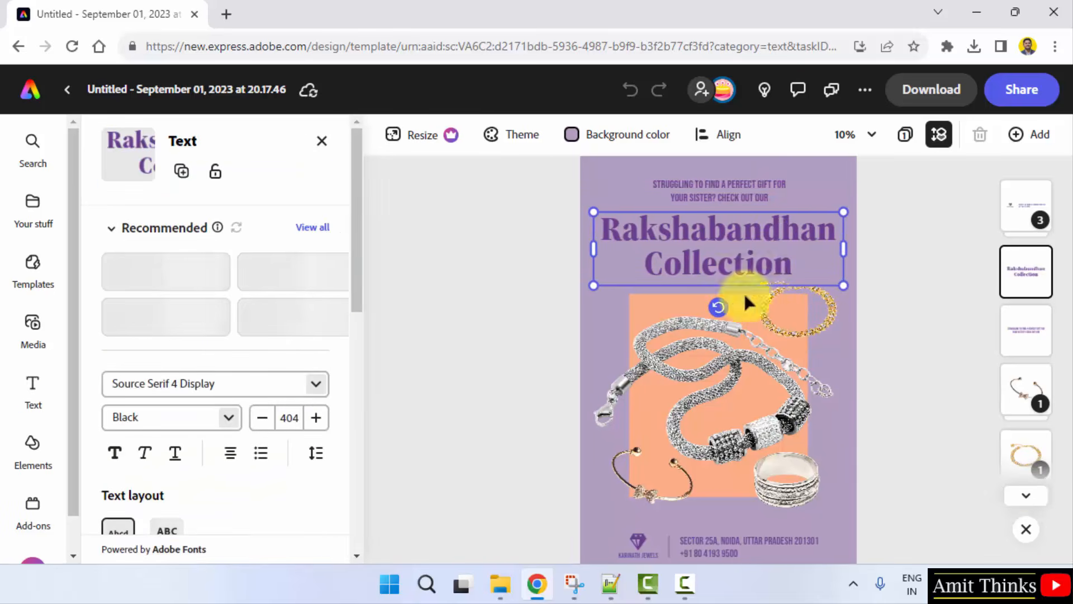
{"action": "left_click", "coordinate": [746, 299]}
{"action": "left_click", "coordinate": [789, 304]}
{"action": "left_click", "coordinate": [697, 351]}
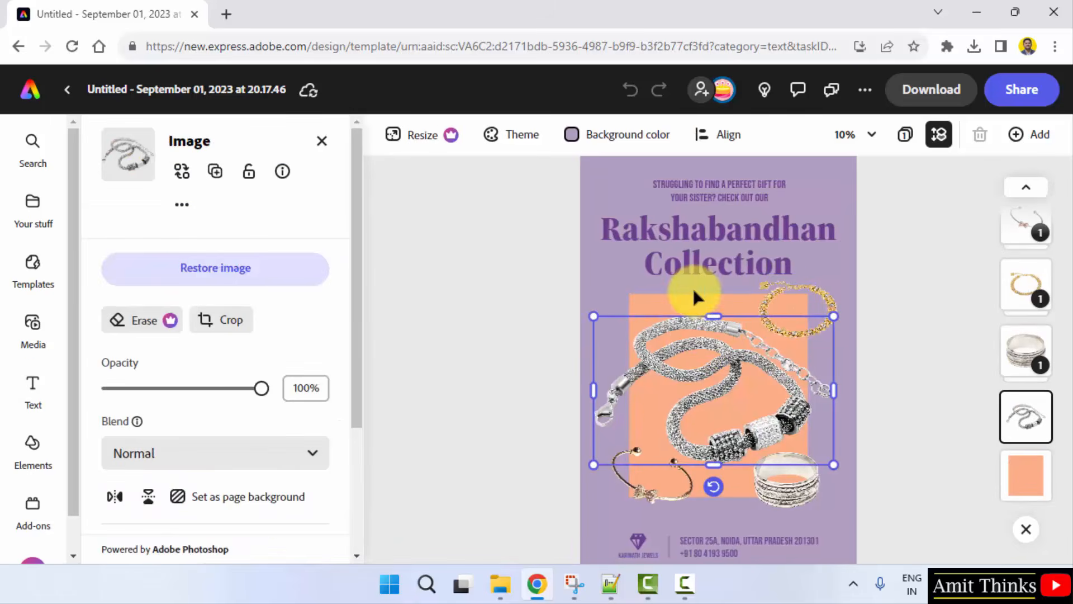
{"action": "left_click", "coordinate": [722, 184]}
{"action": "right_click", "coordinate": [723, 187]}
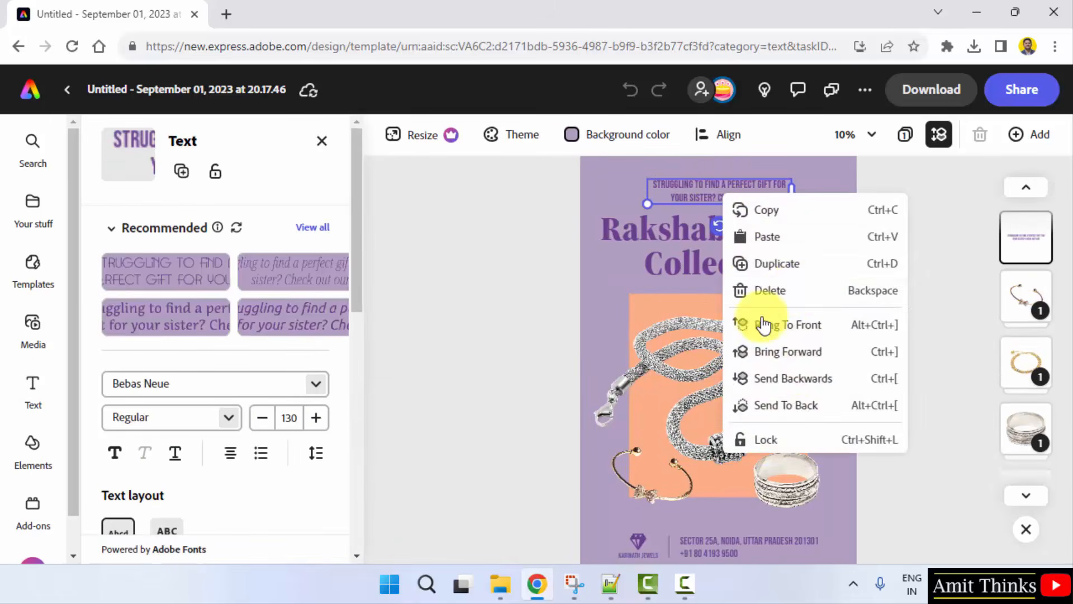
{"action": "left_click", "coordinate": [790, 296]}
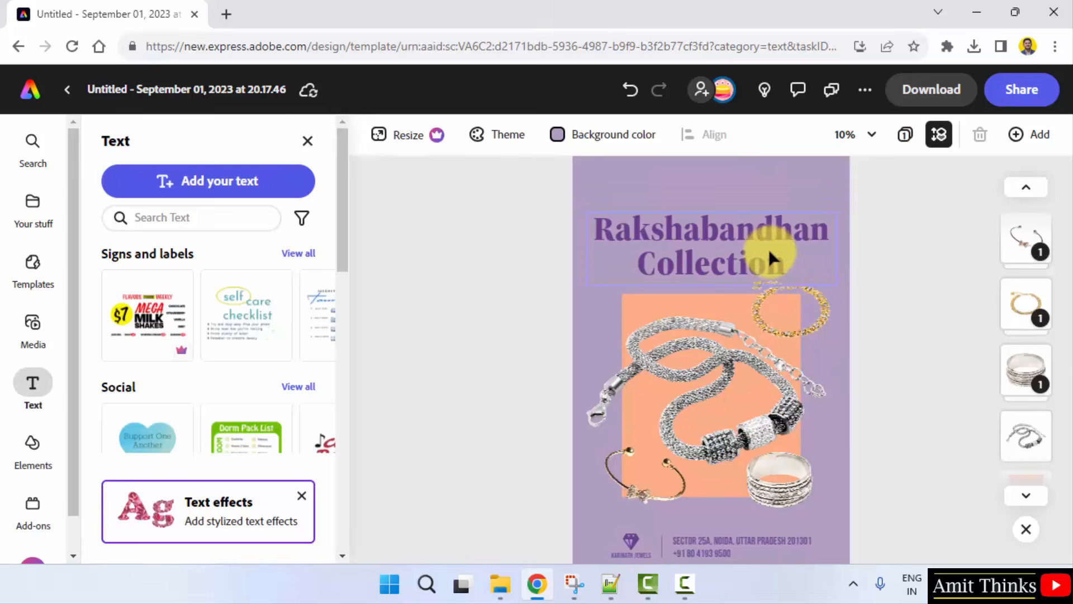
- Move the Rakshabandhan Collection title up toward the top of the page
{"action": "left_click_drag", "start_coordinate": [769, 248], "coordinate": [779, 220]}
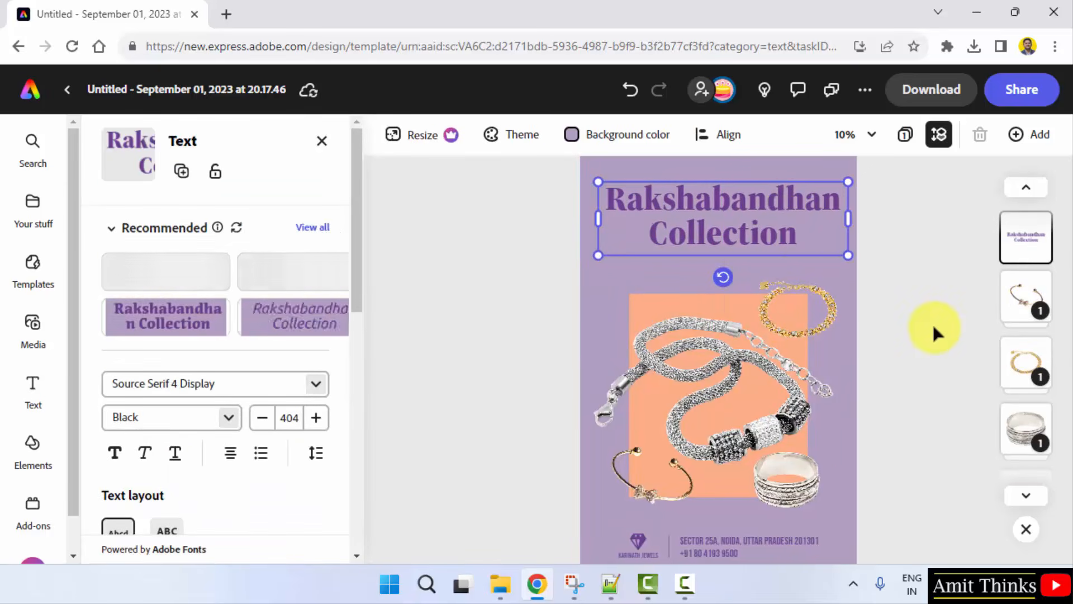
{"action": "left_click", "coordinate": [932, 323]}
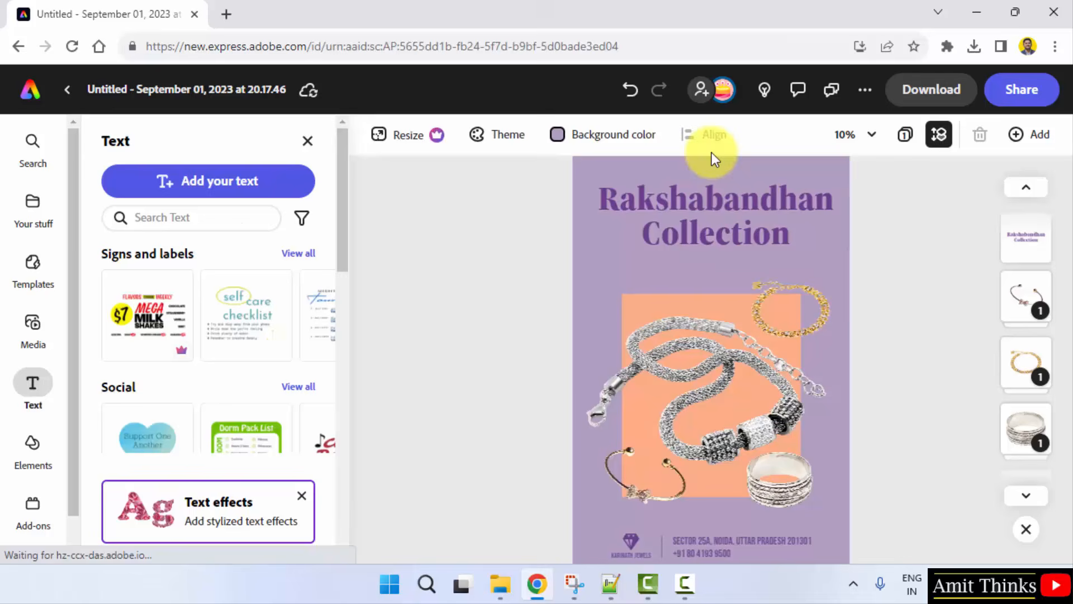
{"action": "left_click", "coordinate": [592, 237]}
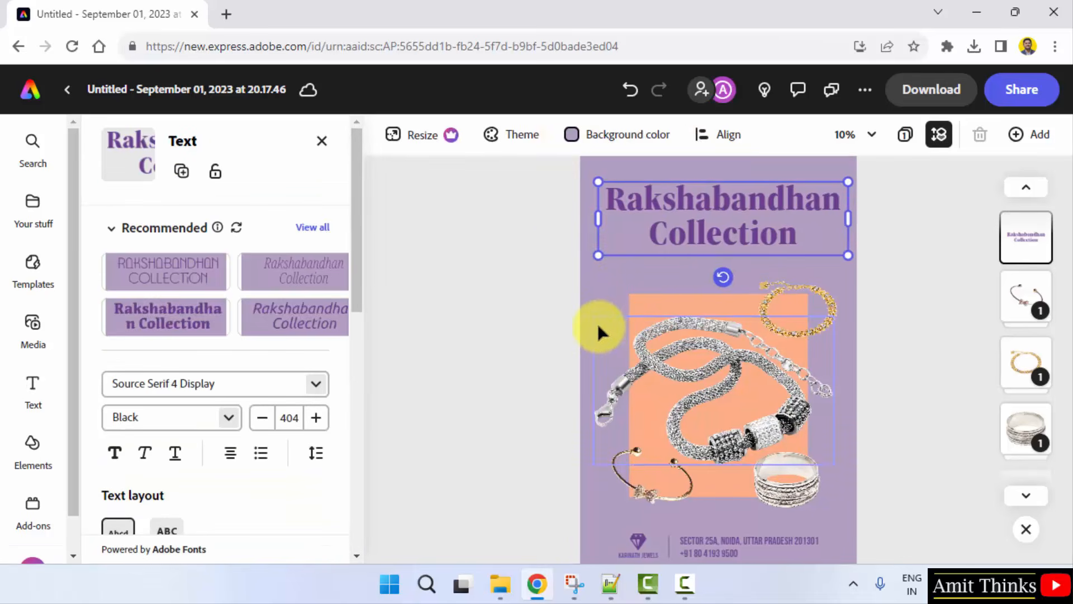
{"action": "left_click", "coordinate": [584, 300]}
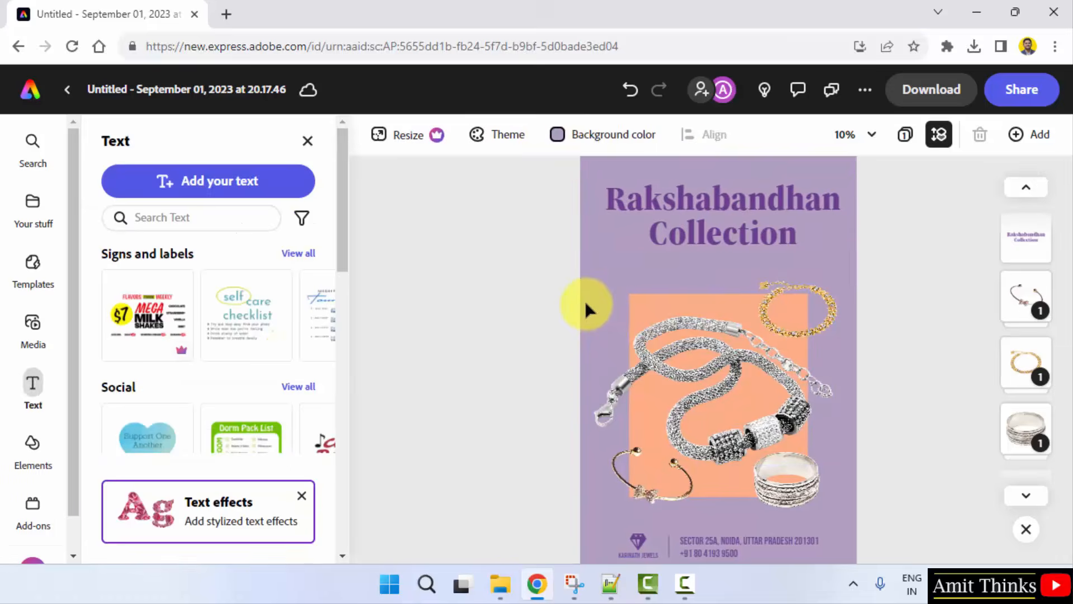
- Make the page background magenta and restyle the title in the Acuta font
{"action": "left_click", "coordinate": [587, 138]}
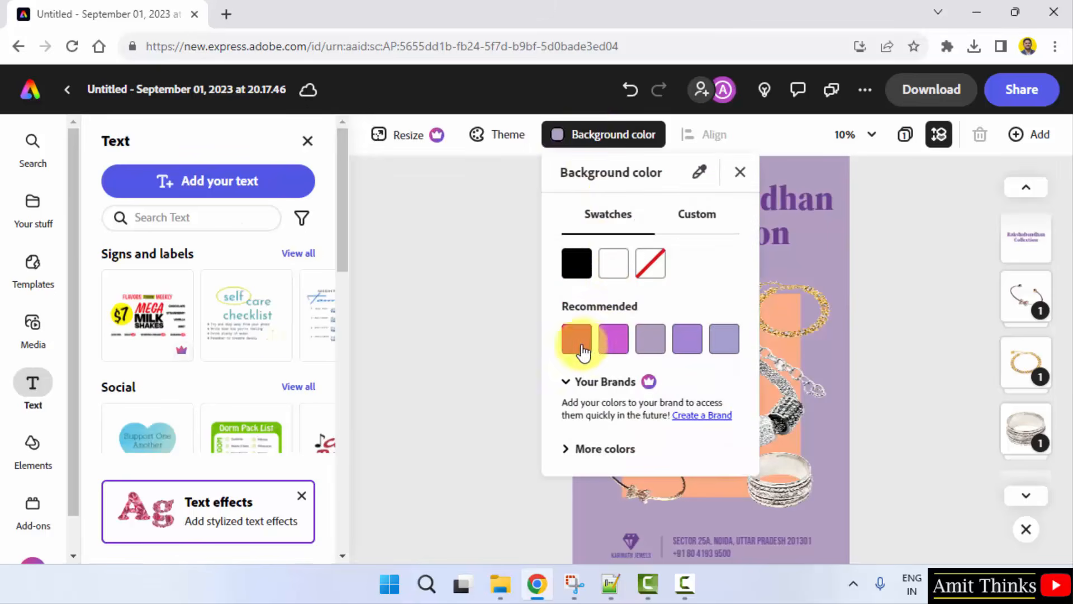
{"action": "left_click", "coordinate": [612, 341]}
{"action": "left_click", "coordinate": [896, 374]}
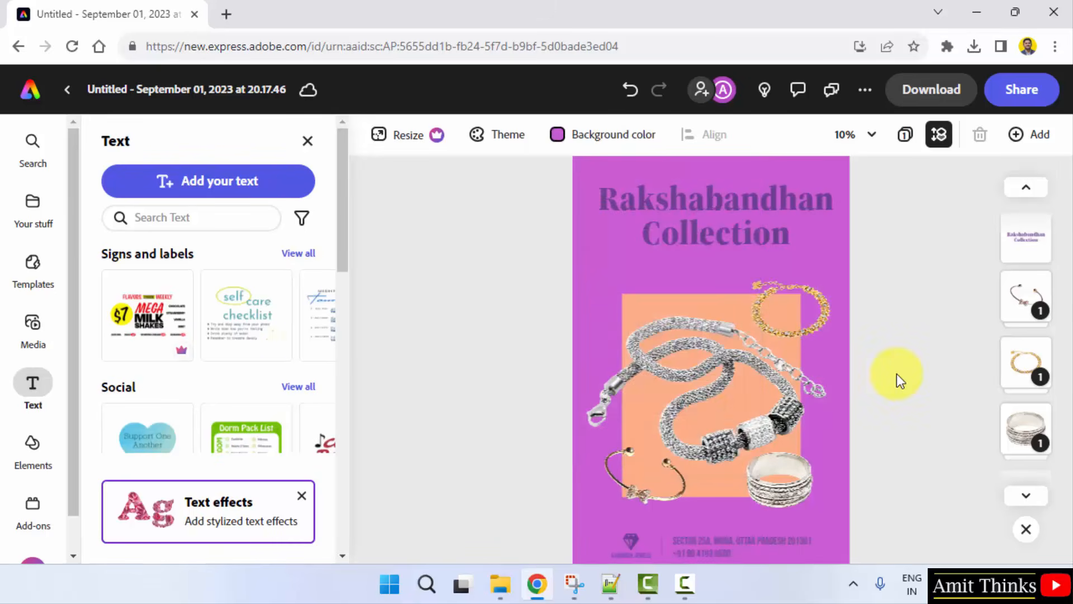
{"action": "left_click", "coordinate": [777, 191]}
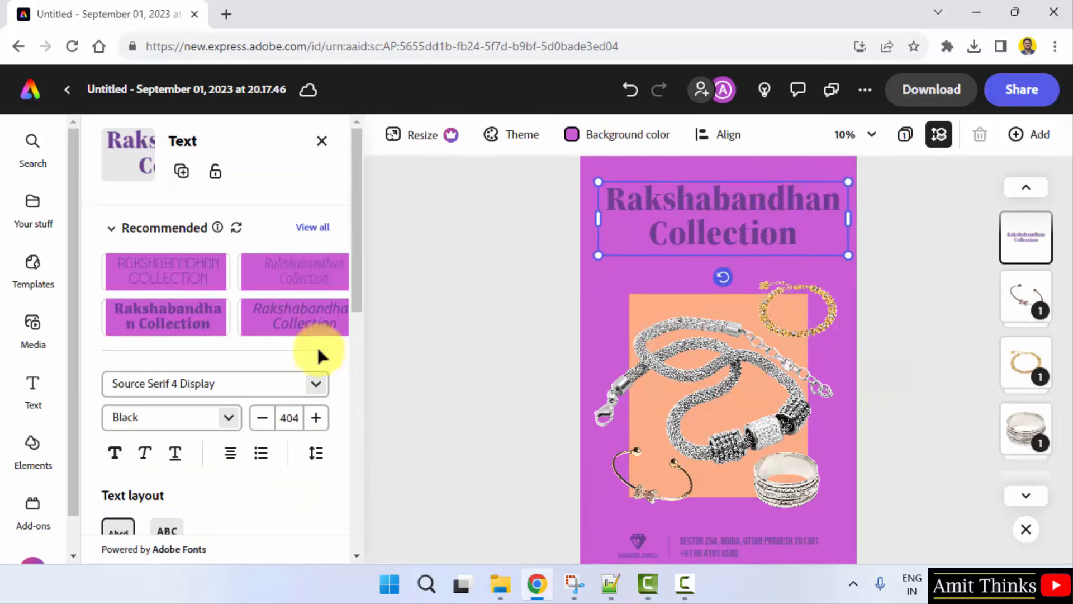
{"action": "left_click", "coordinate": [184, 322]}
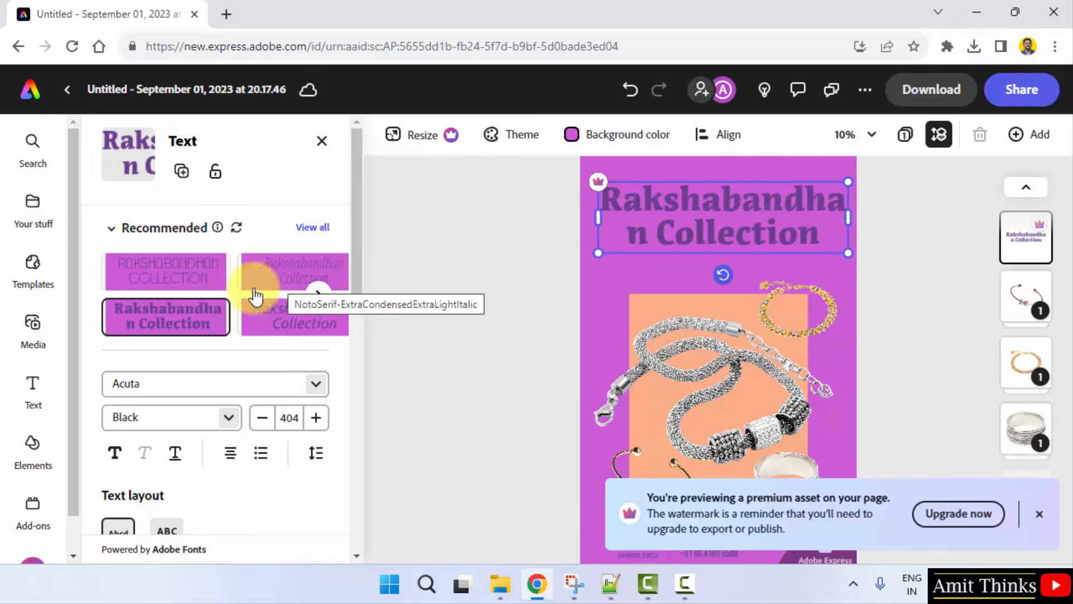
- Give the Rakshabandhan Collection heading the recommended Ubuntu Italic style
{"action": "left_click", "coordinate": [202, 286]}
{"action": "left_click", "coordinate": [286, 293]}
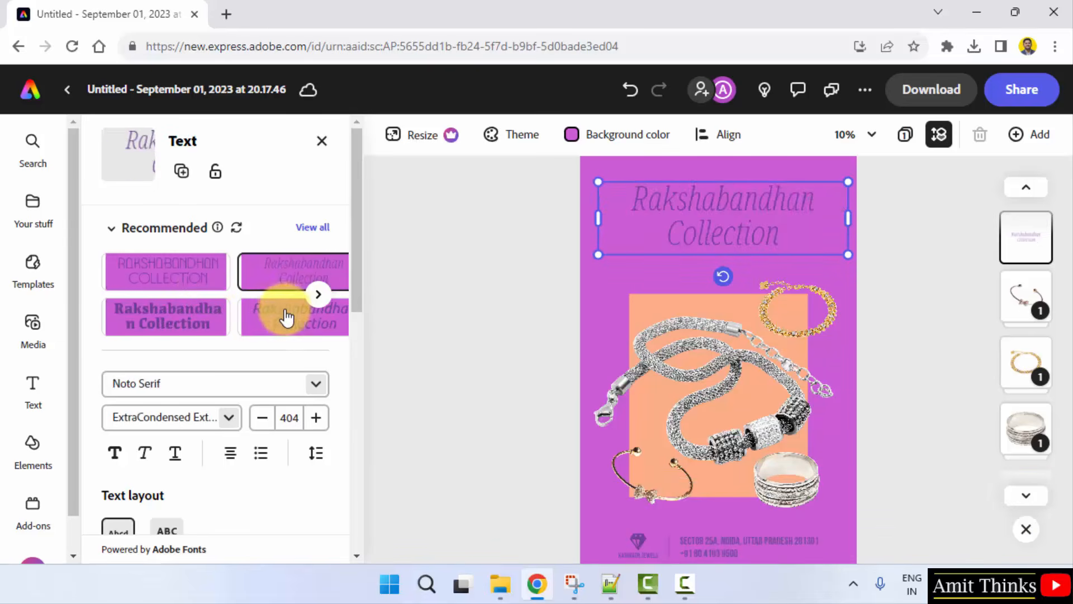
{"action": "left_click", "coordinate": [284, 316]}
{"action": "left_click", "coordinate": [865, 304]}
{"action": "left_click", "coordinate": [612, 207]}
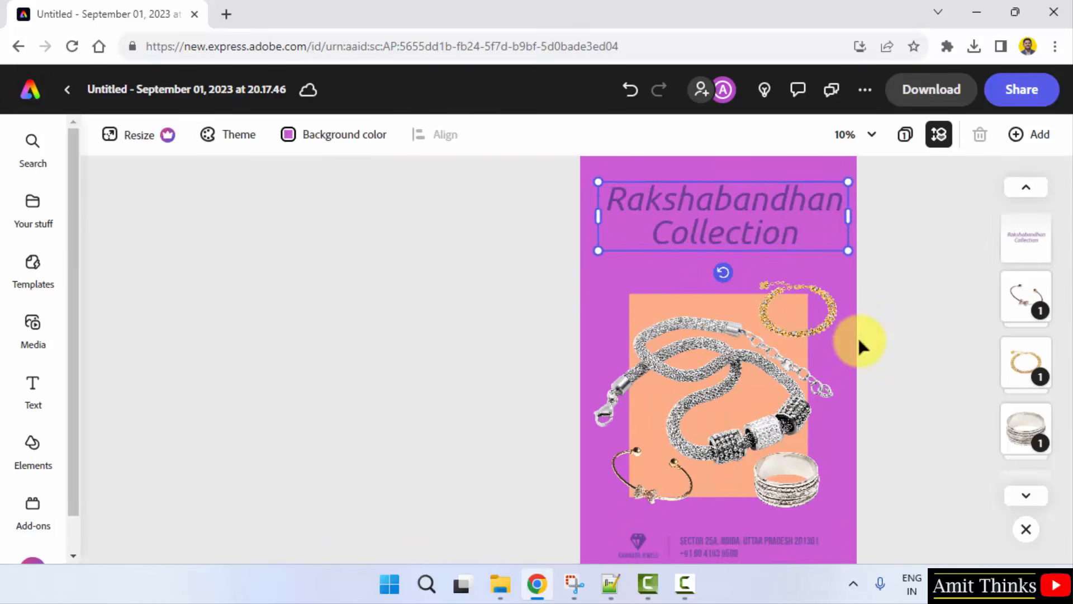
{"action": "left_click", "coordinate": [859, 338]}
- Move the orange rectangle, gold bracelet, small bracelet and silver necklace slightly upward
{"action": "left_click", "coordinate": [592, 308]}
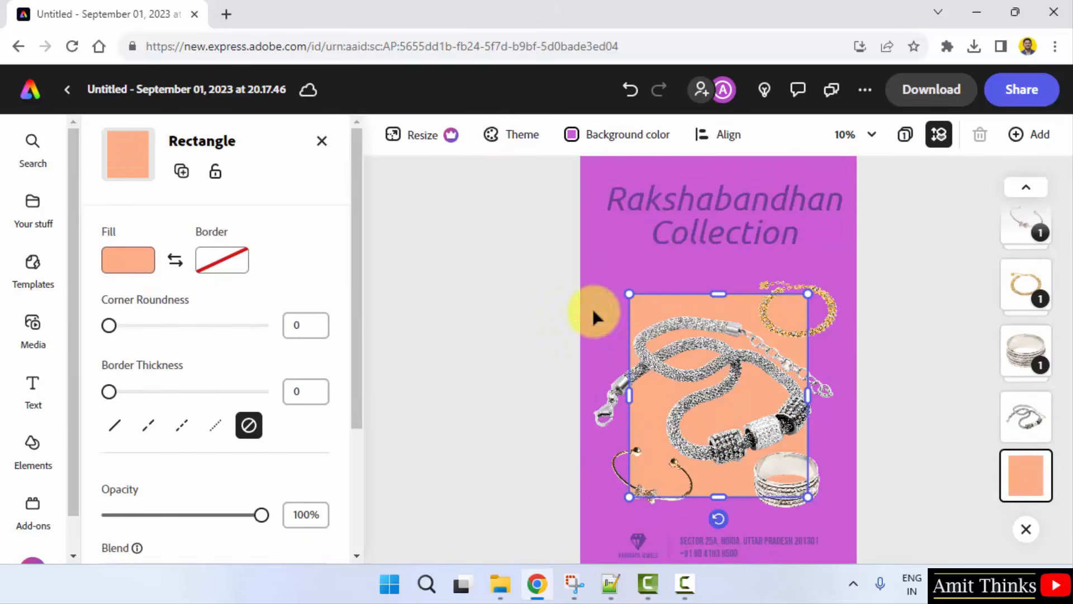
{"action": "left_click_drag", "start_coordinate": [650, 304], "coordinate": [804, 291]}
{"action": "left_click", "coordinate": [843, 336]}
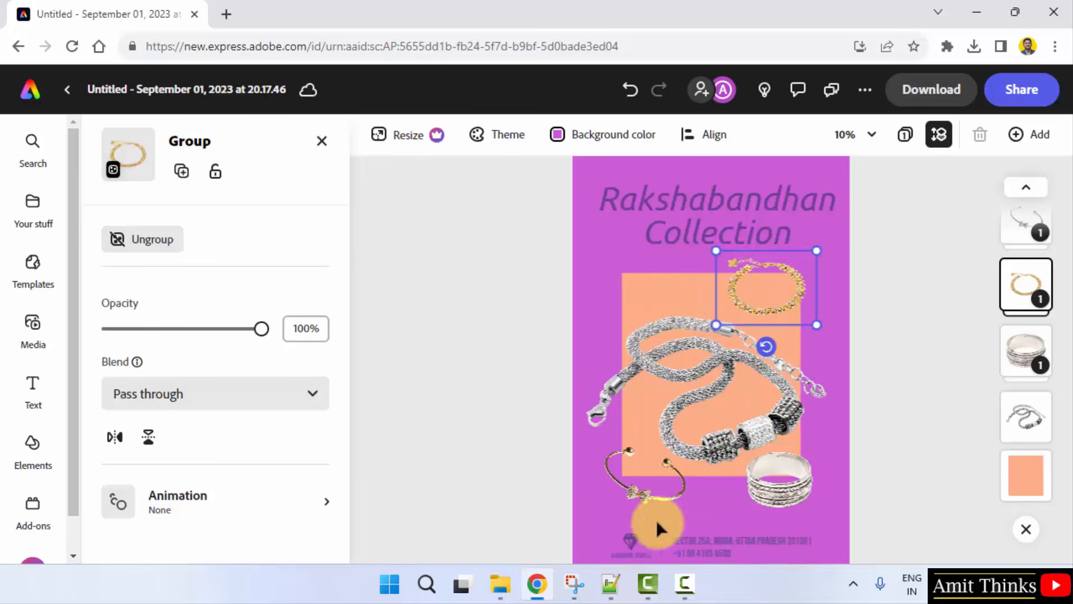
{"action": "left_click_drag", "start_coordinate": [649, 487], "coordinate": [648, 480]}
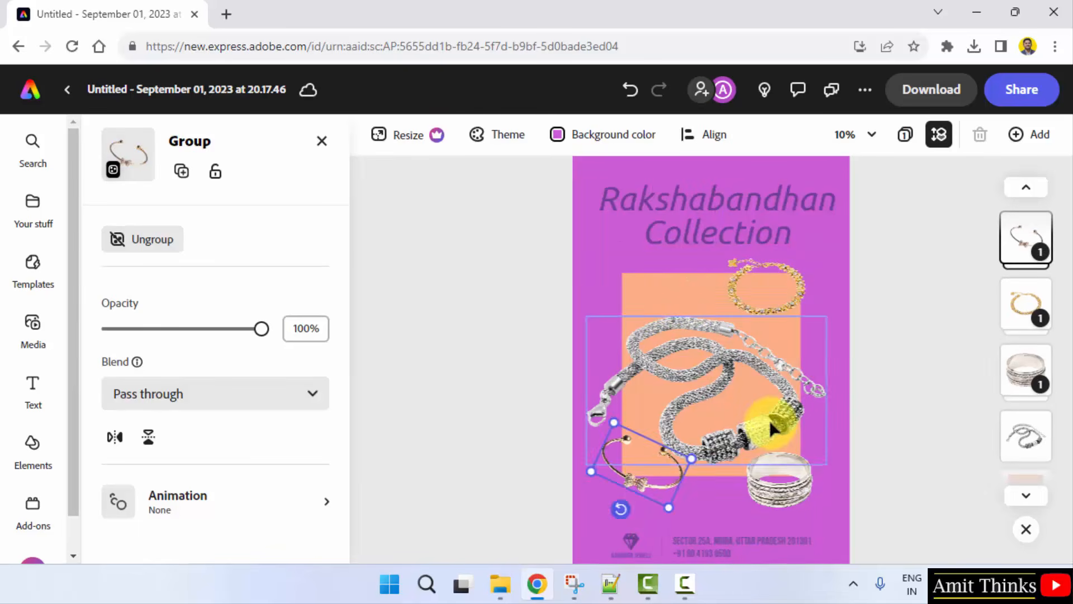
{"action": "left_click_drag", "start_coordinate": [778, 427], "coordinate": [774, 403]}
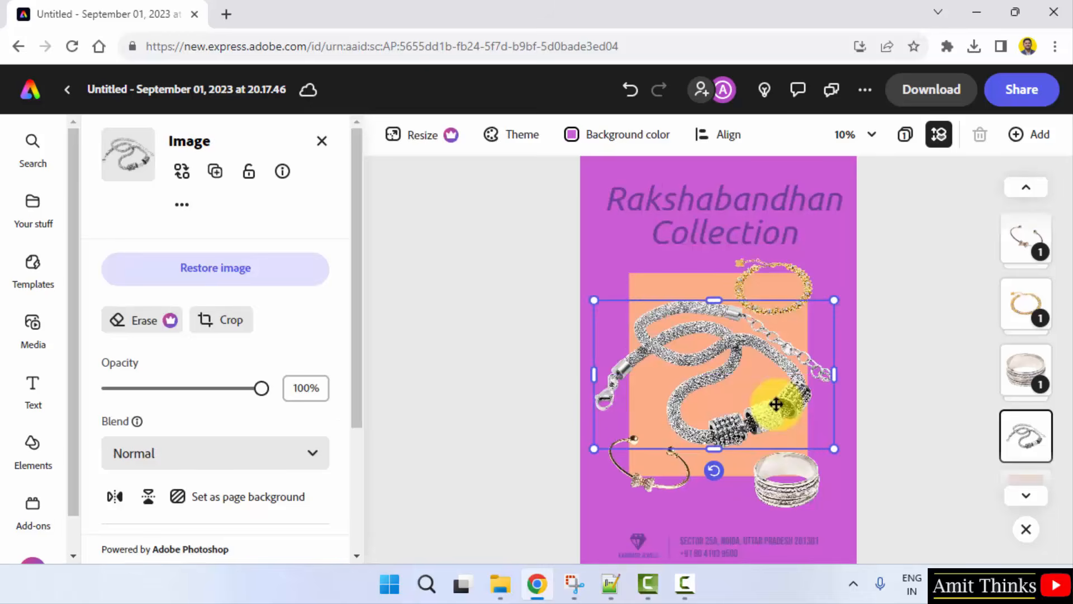
{"action": "left_click_drag", "start_coordinate": [787, 472], "coordinate": [781, 466]}
{"action": "left_click", "coordinate": [629, 545]}
- Replace the footer address beside the logo with 'DELHI HAAT, PITAMPURA' and '3RD SEPTEMBER, 5PM'
{"action": "left_click", "coordinate": [725, 537]}
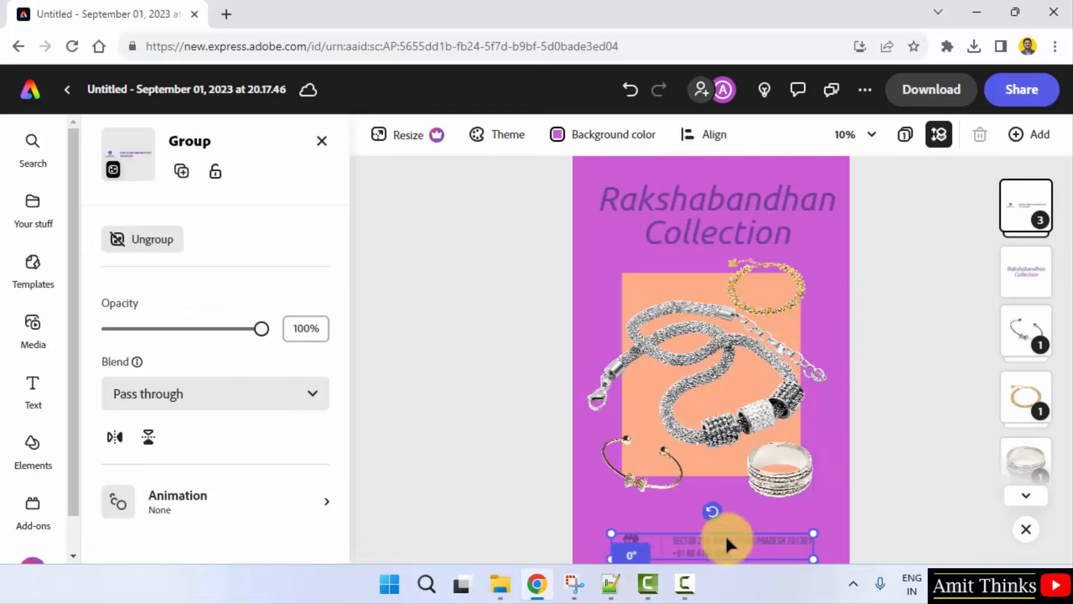
{"action": "left_click", "coordinate": [725, 537]}
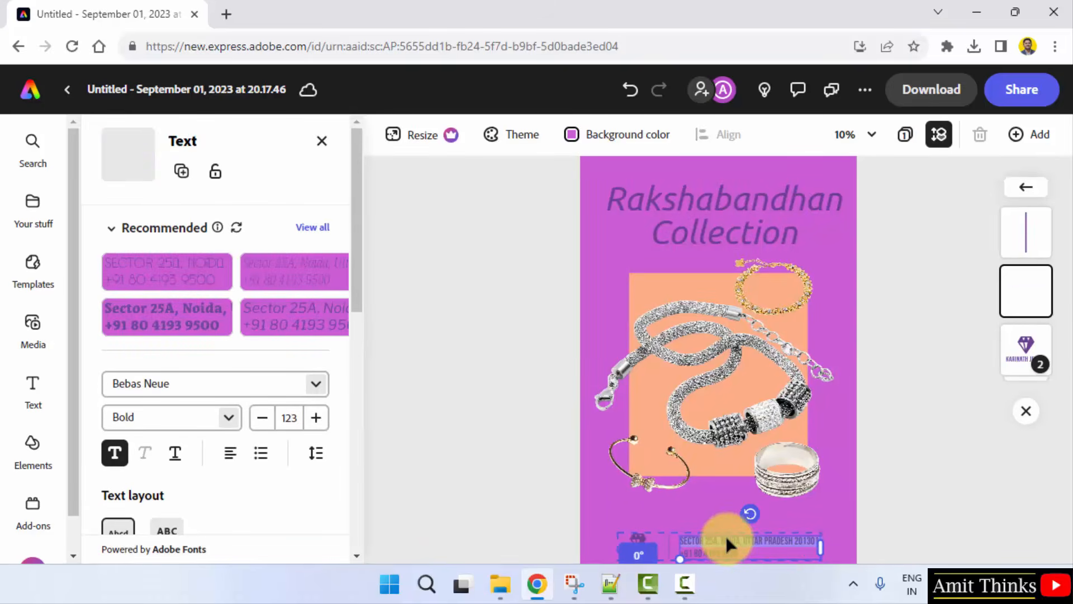
{"action": "key", "text": "ctrl+v"}
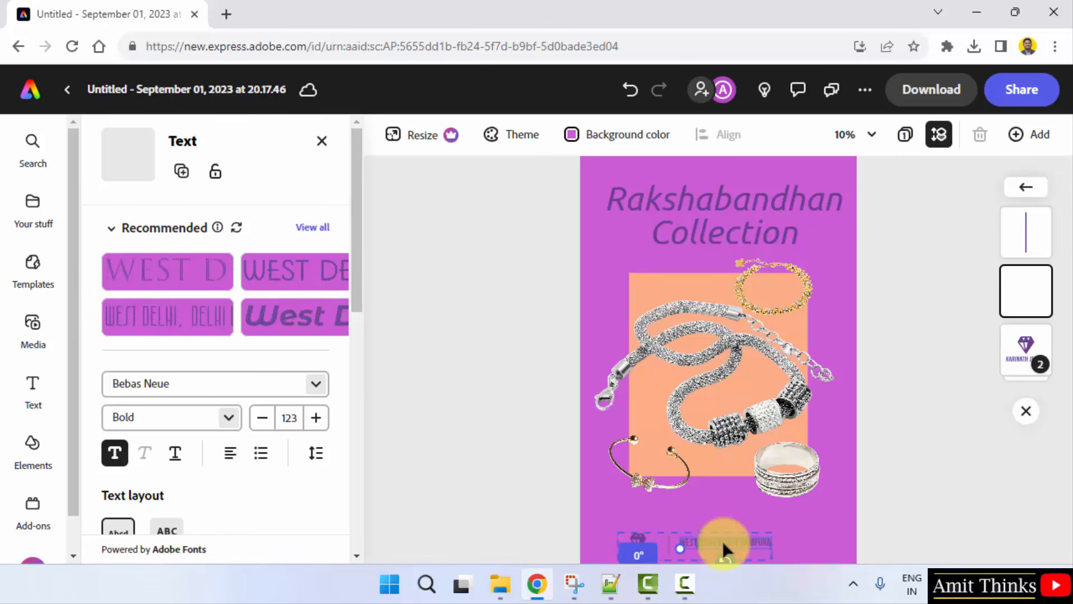
{"action": "left_click", "coordinate": [834, 463]}
{"action": "left_click", "coordinate": [582, 539]}
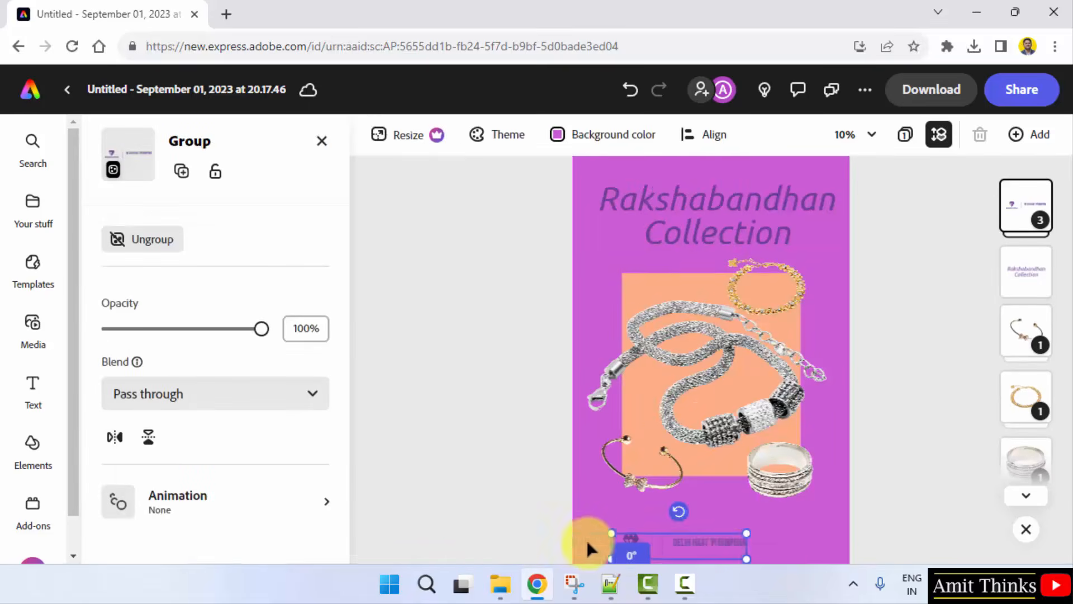
{"action": "left_click", "coordinate": [744, 533]}
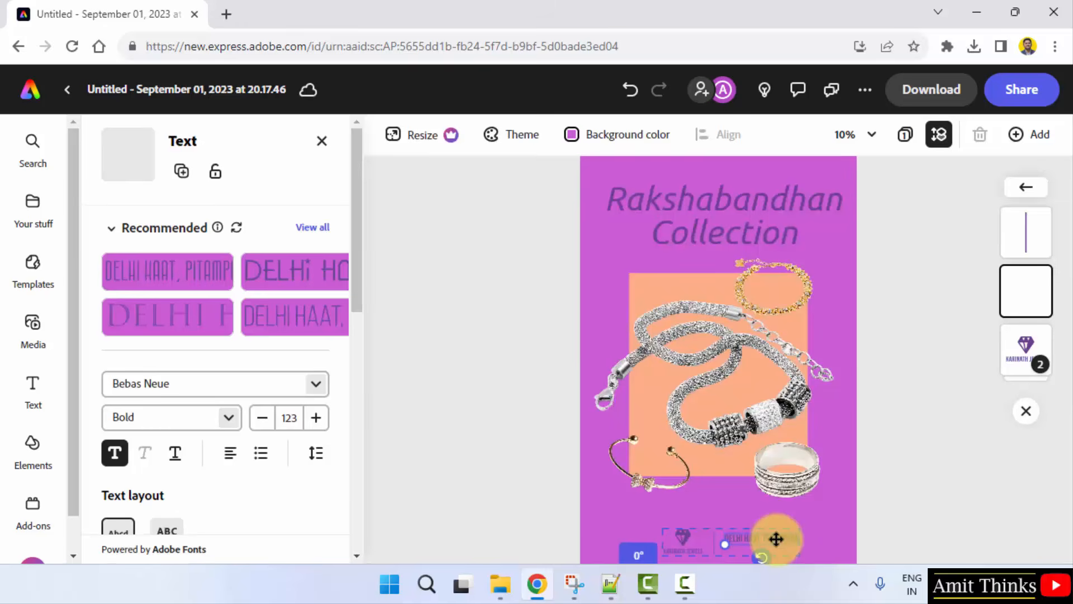
{"action": "scroll", "coordinate": [777, 539], "scroll_direction": "down", "scroll_amount": 1}
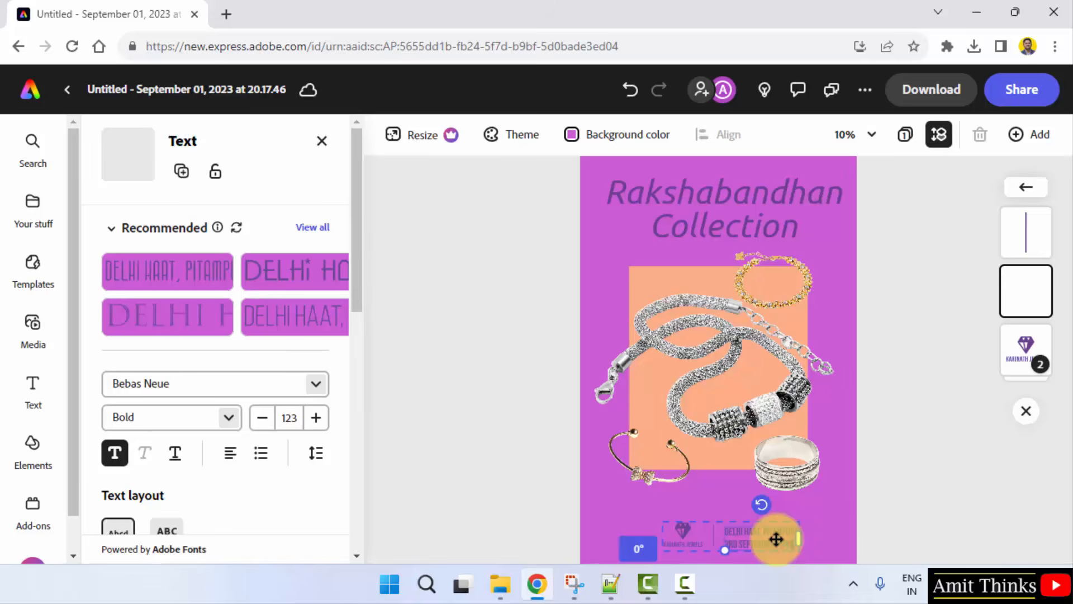
{"action": "left_click", "coordinate": [837, 448]}
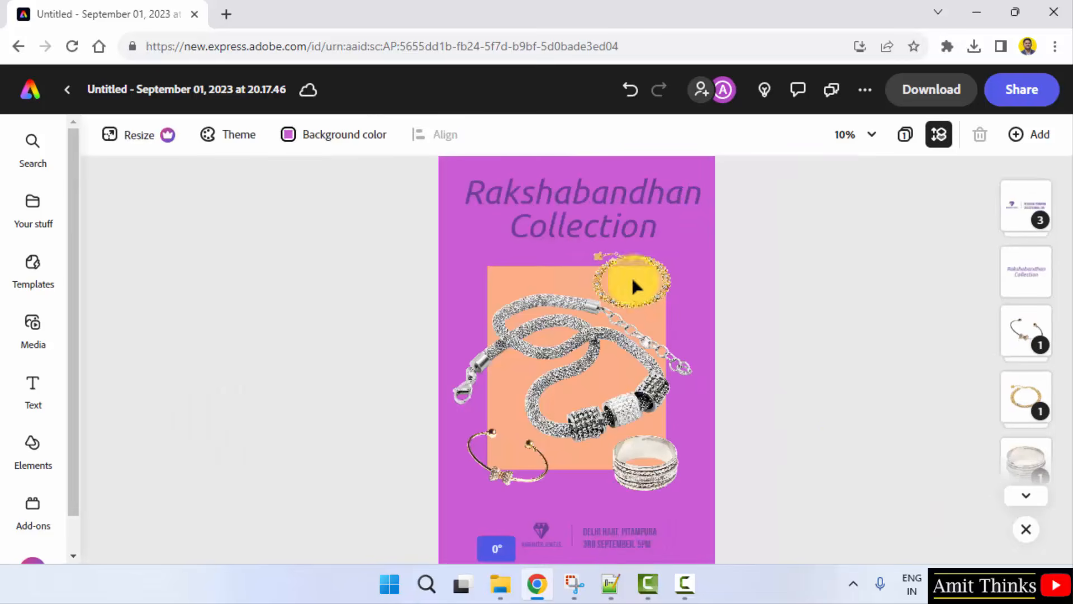
{"action": "left_click", "coordinate": [555, 539]}
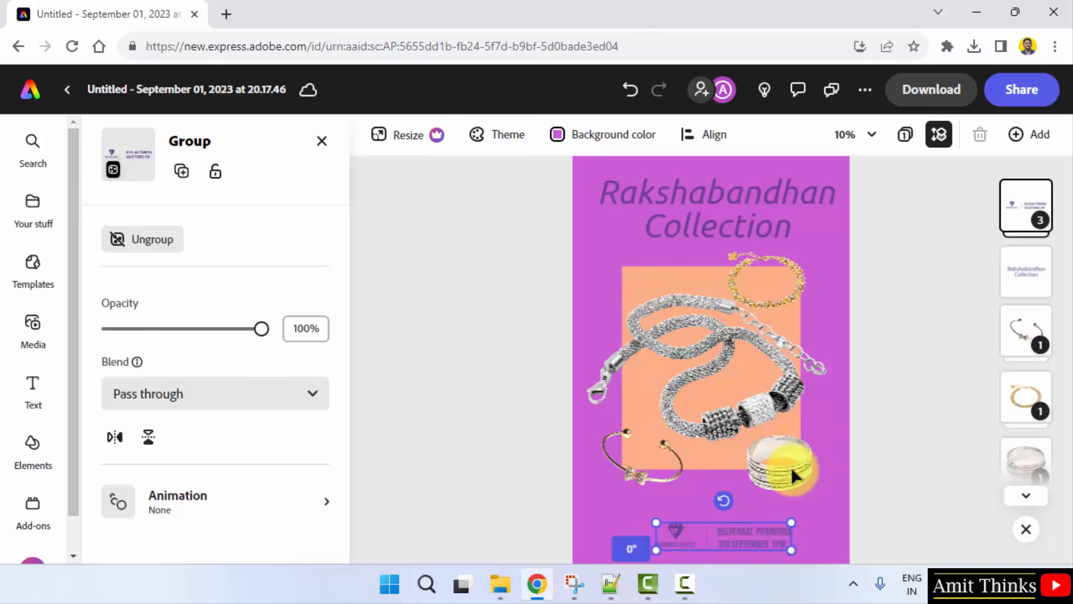
{"action": "left_click", "coordinate": [871, 411]}
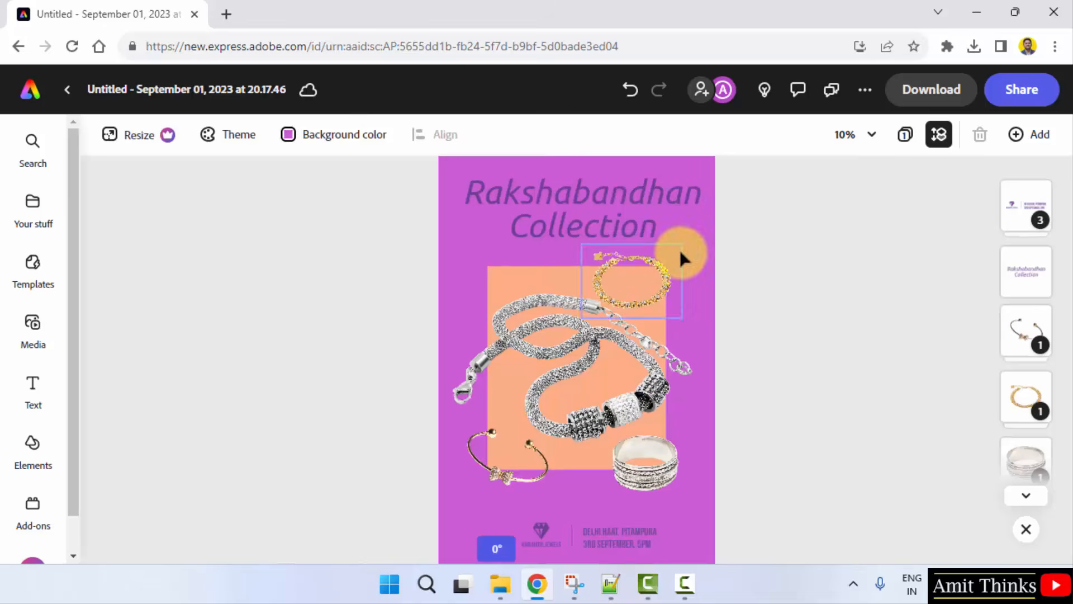
- Rename the design 'Raksha Bandhan Poster'
{"action": "left_click", "coordinate": [147, 87]}
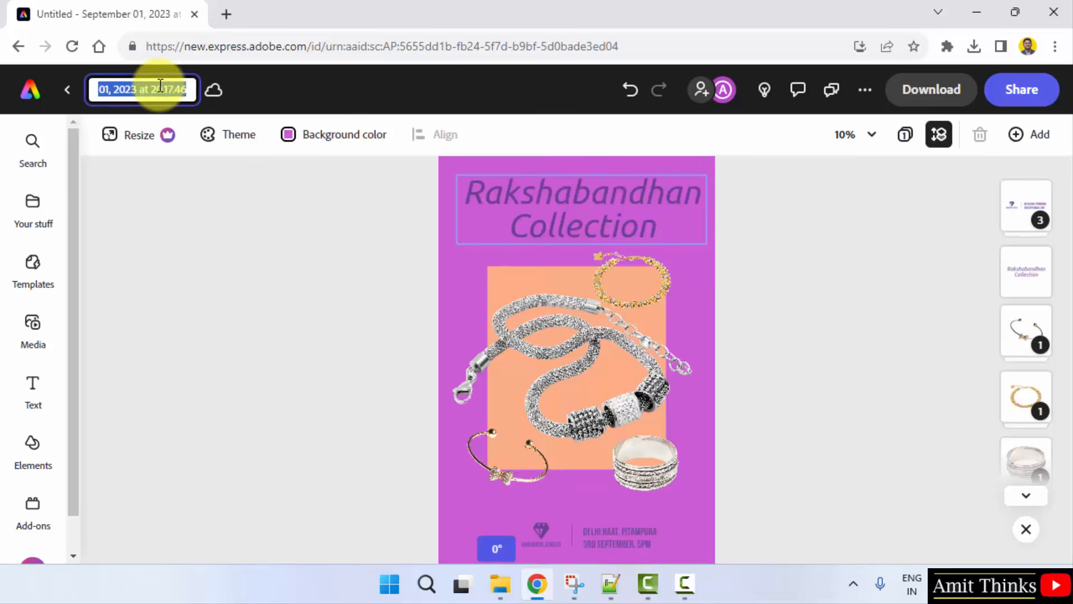
{"action": "type", "text": "Raksha Bandhan Poster"}
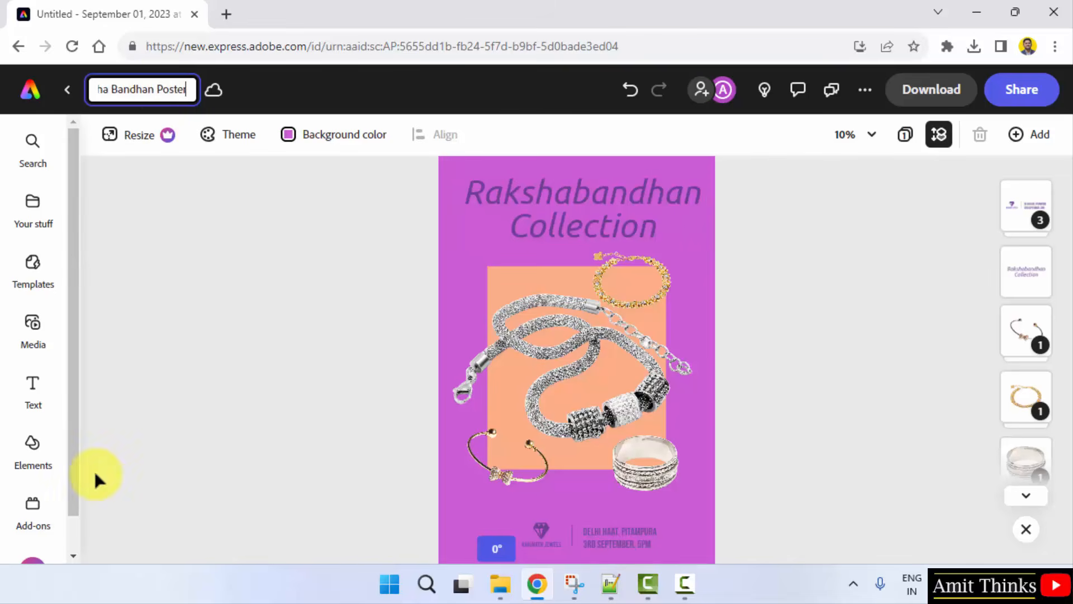
{"action": "left_click", "coordinate": [857, 370]}
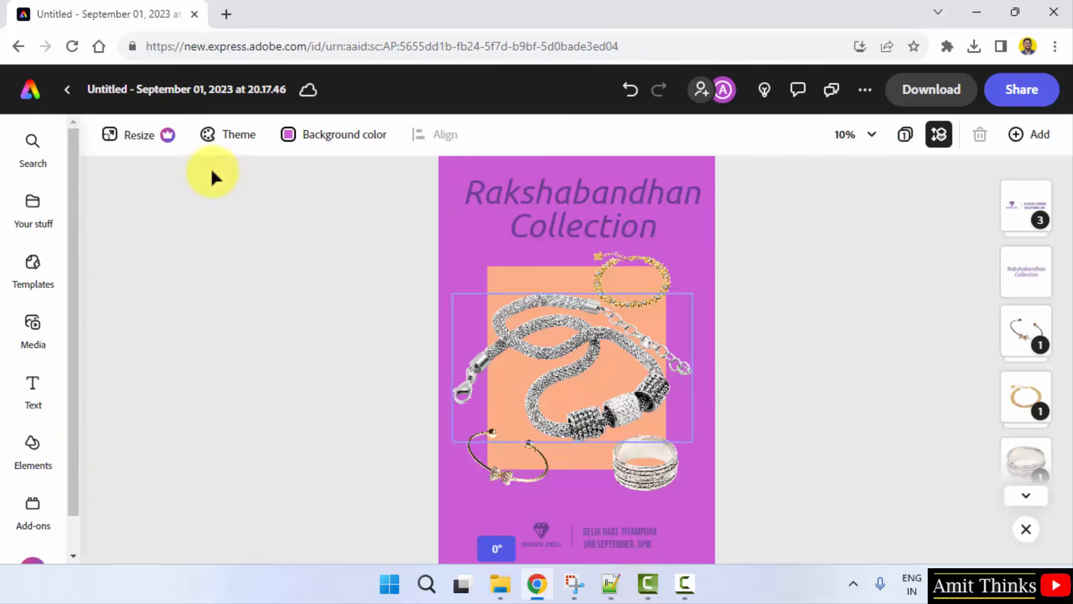
- Download the poster as a PNG and open the downloaded image from Chrome's downloads
{"action": "left_click", "coordinate": [945, 104]}
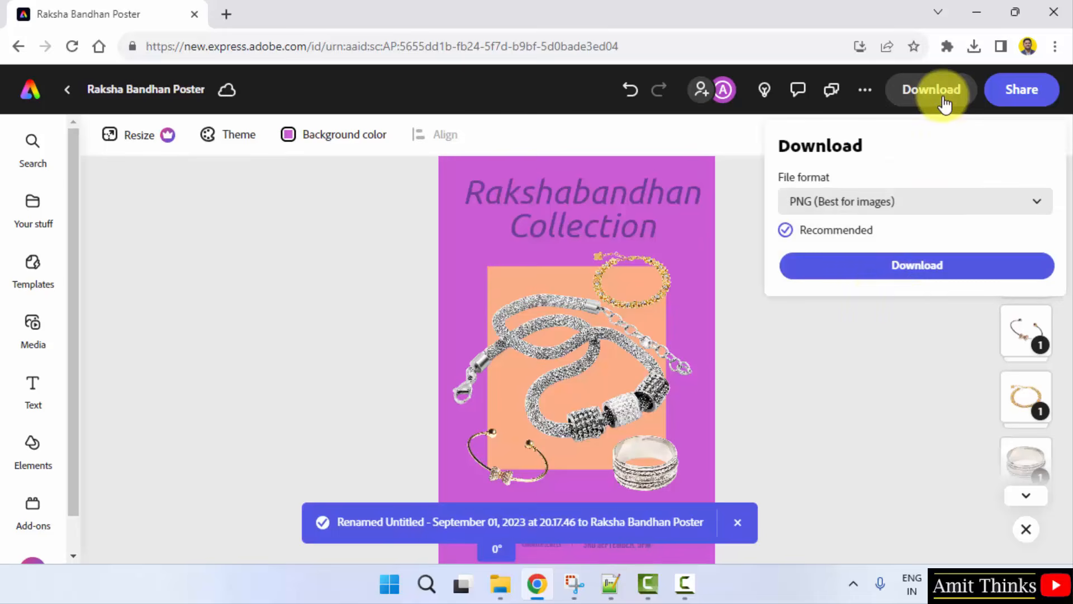
{"action": "left_click", "coordinate": [900, 283]}
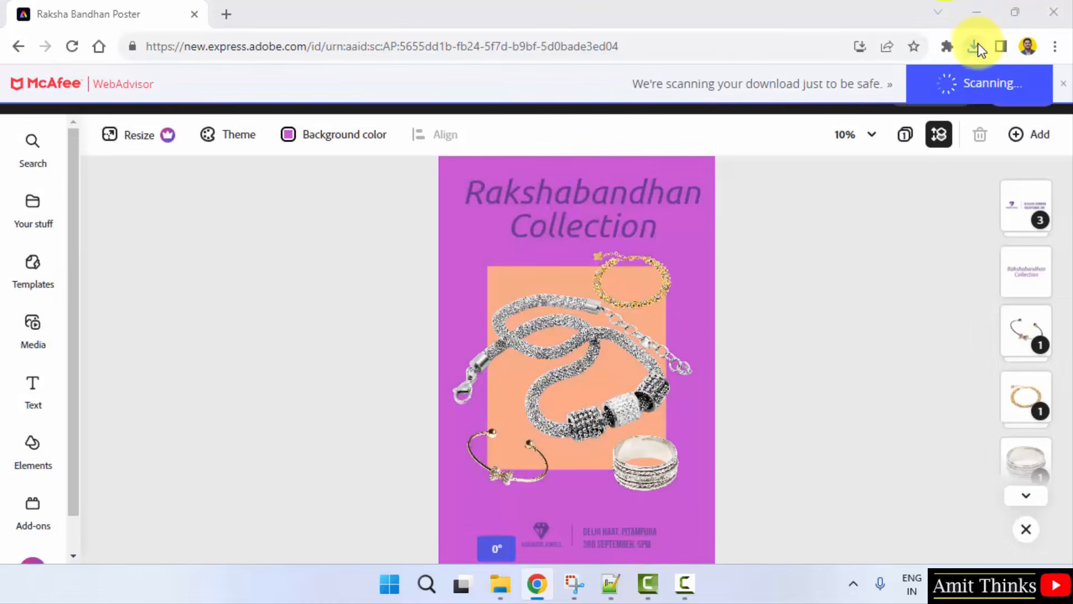
{"action": "left_click", "coordinate": [974, 46]}
{"action": "right_click", "coordinate": [834, 115]}
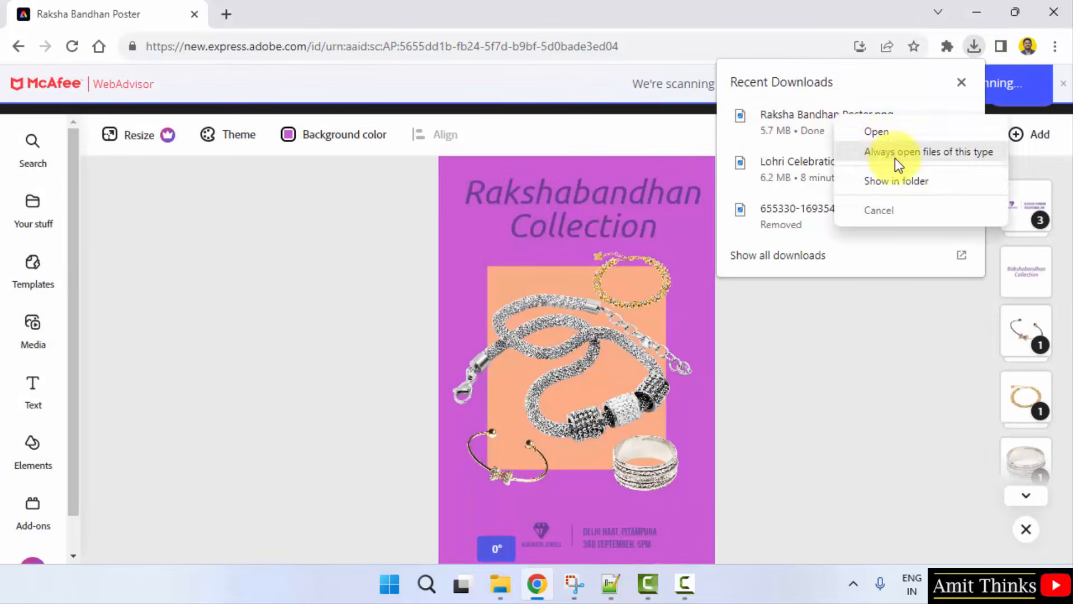
{"action": "left_click", "coordinate": [888, 133]}
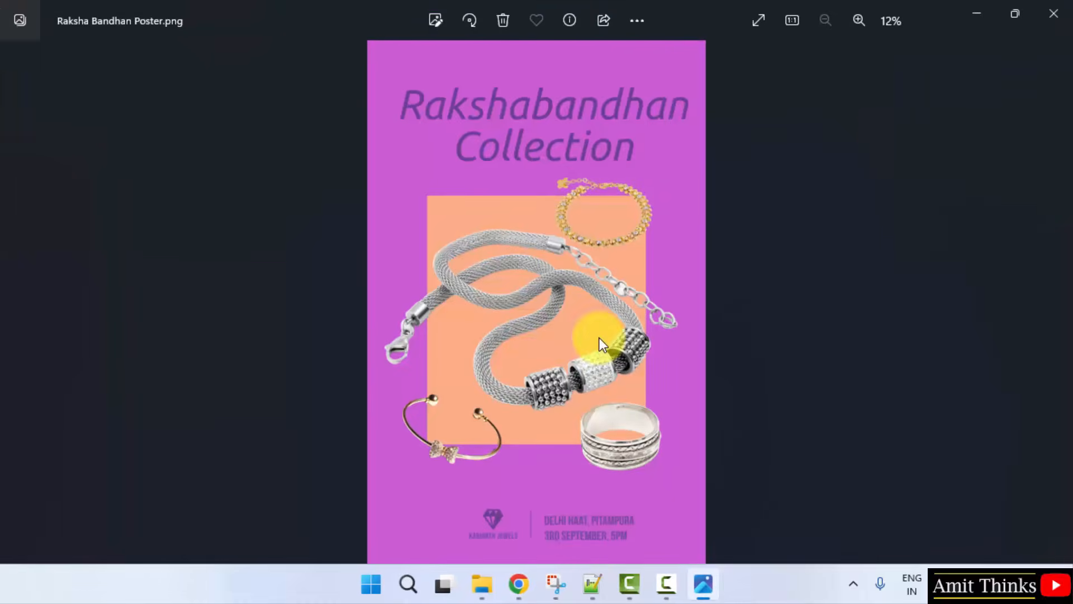
- Zoom into the exported poster to check the KARINATH JEWELS footer and date, then close Photos
{"action": "double_click", "coordinate": [600, 338]}
{"action": "left_click_drag", "start_coordinate": [600, 337], "coordinate": [610, 178]}
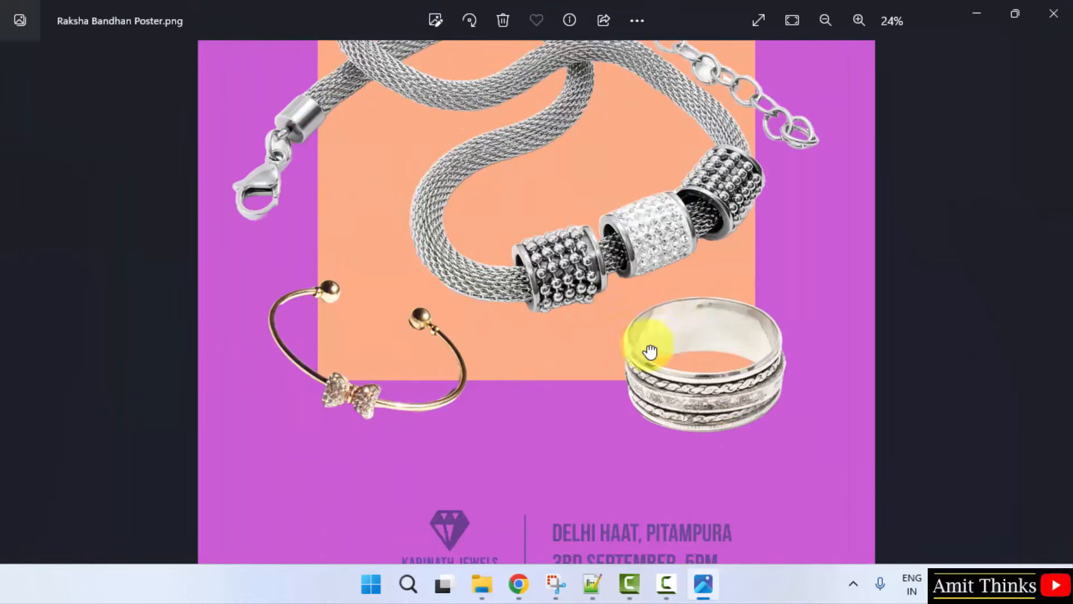
{"action": "left_click_drag", "start_coordinate": [650, 351], "coordinate": [631, 589]}
{"action": "scroll", "coordinate": [643, 162], "scroll_direction": "down", "scroll_amount": 5}
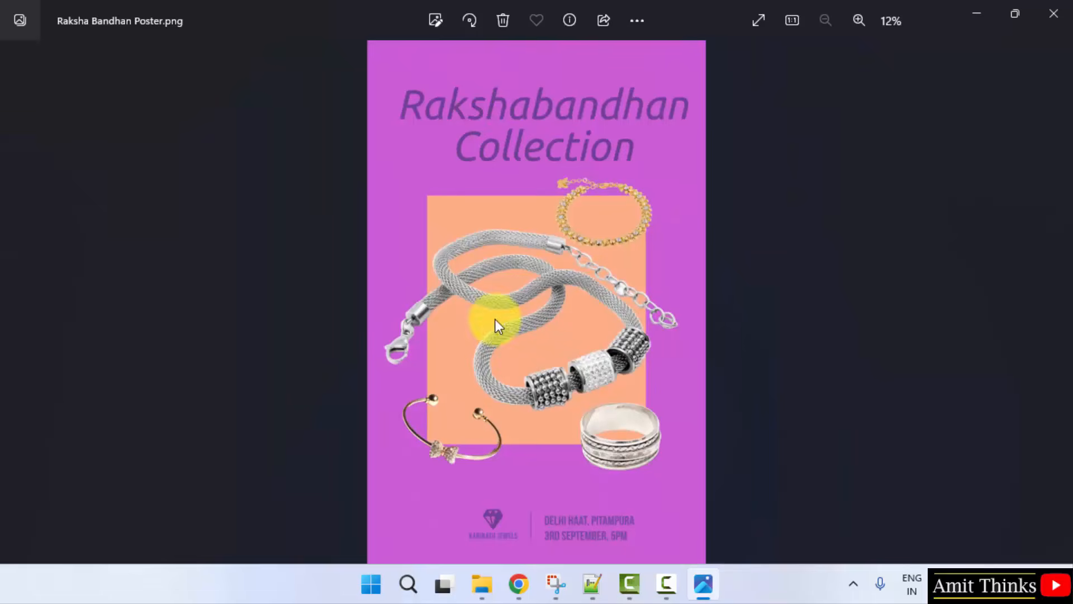
{"action": "left_click", "coordinate": [1057, 9]}
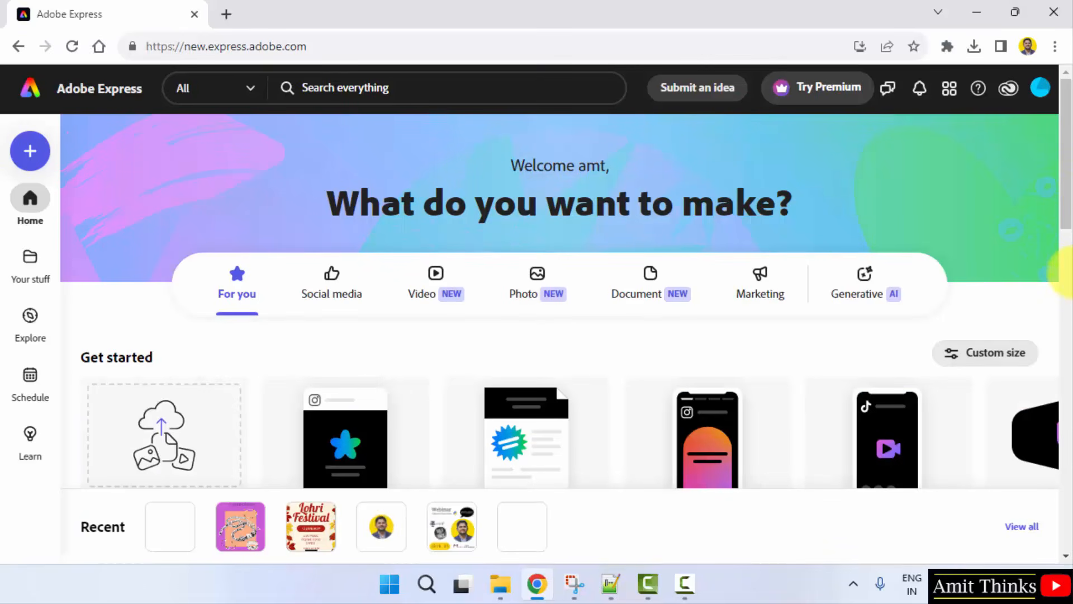
- Search templates for 'youtube thum' and show the YouTube thumbnail results, about 2,821 templates
{"action": "left_click", "coordinate": [433, 80]}
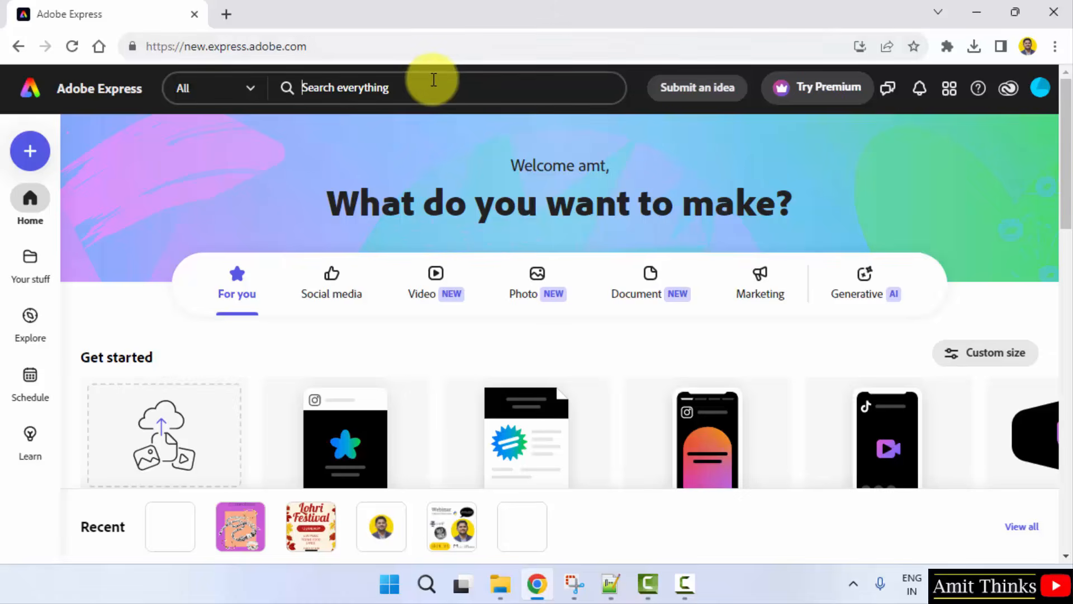
{"action": "type", "text": "youtube thum"}
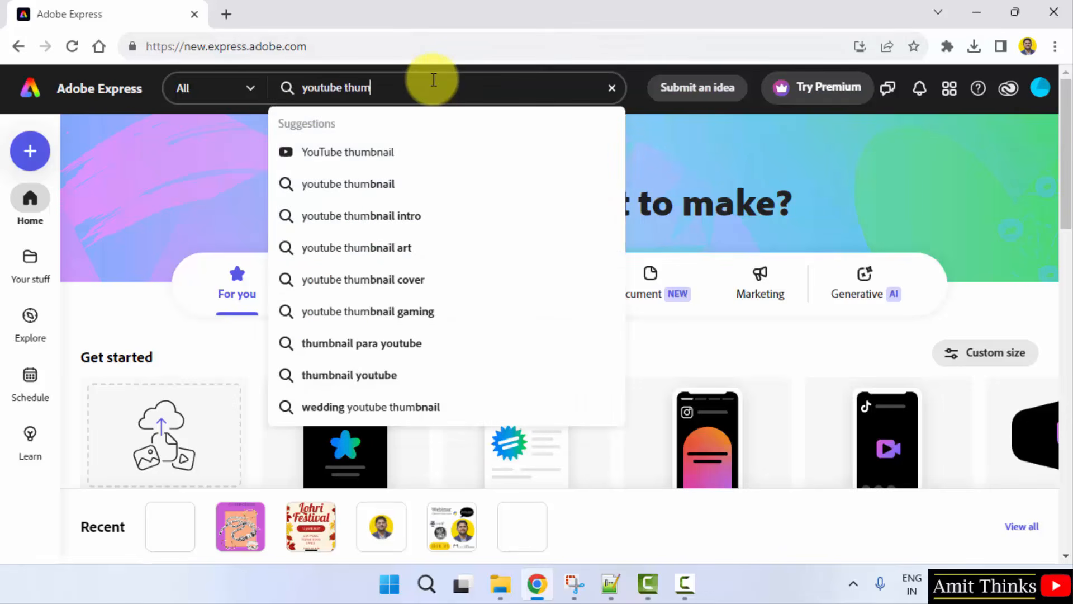
{"action": "key", "text": "Down"}
{"action": "key", "text": "Return"}
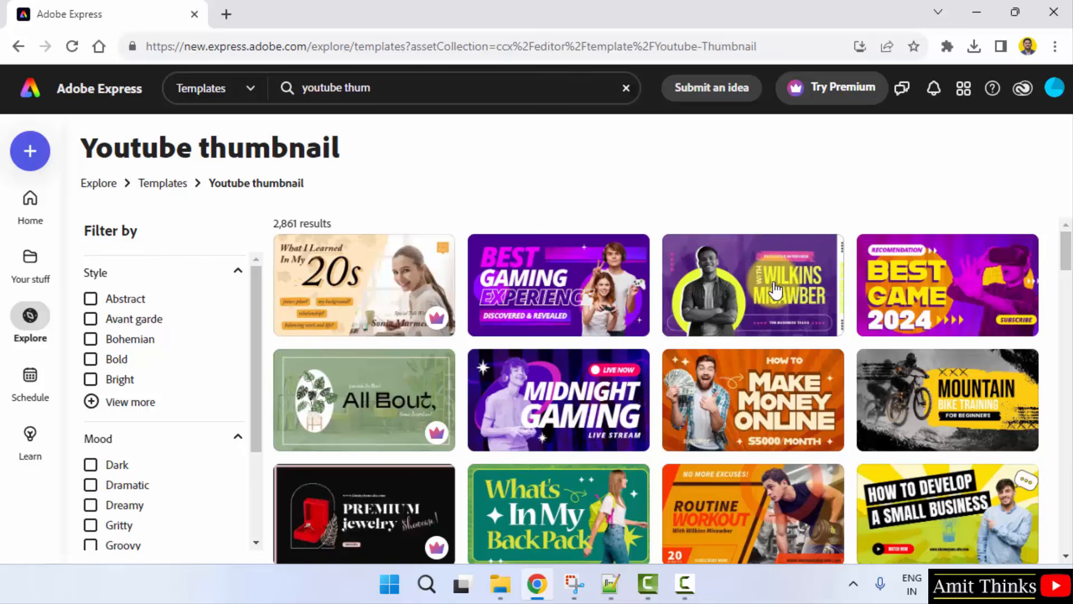
{"action": "scroll", "coordinate": [1069, 246], "scroll_direction": "down", "scroll_amount": 4}
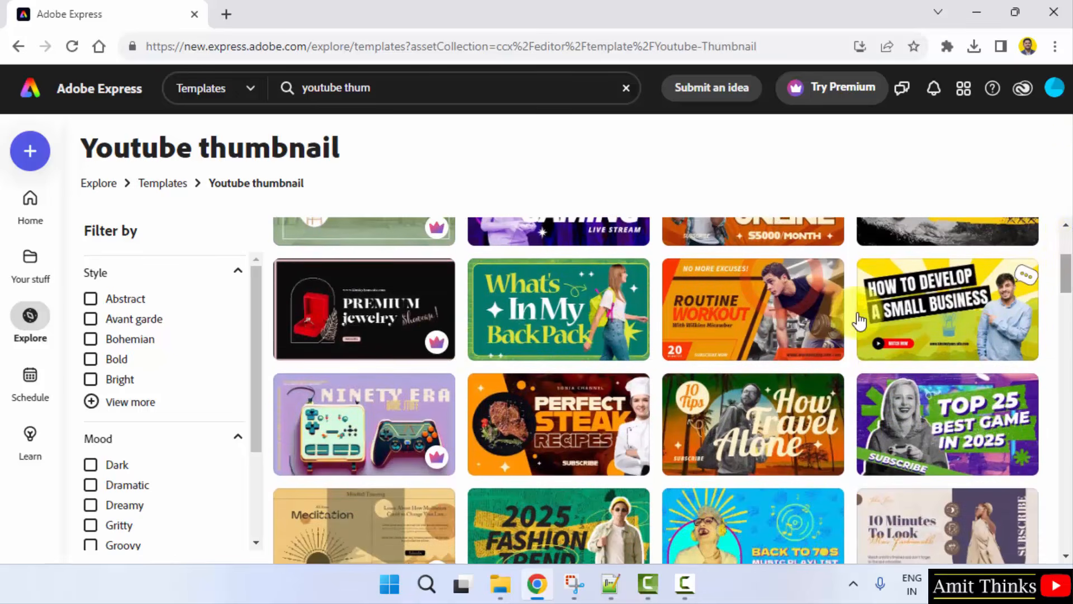
{"action": "left_click_drag", "start_coordinate": [1068, 283], "coordinate": [1067, 232]}
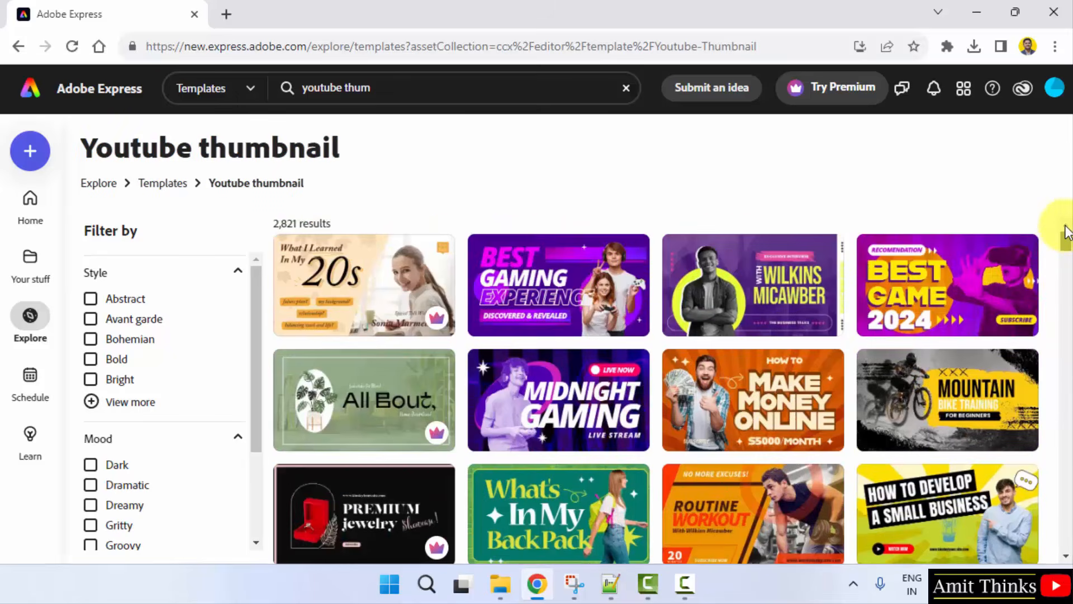
- Start from the Make Money Online template and rename the design 'Python Tutorial'
{"action": "left_click", "coordinate": [748, 394]}
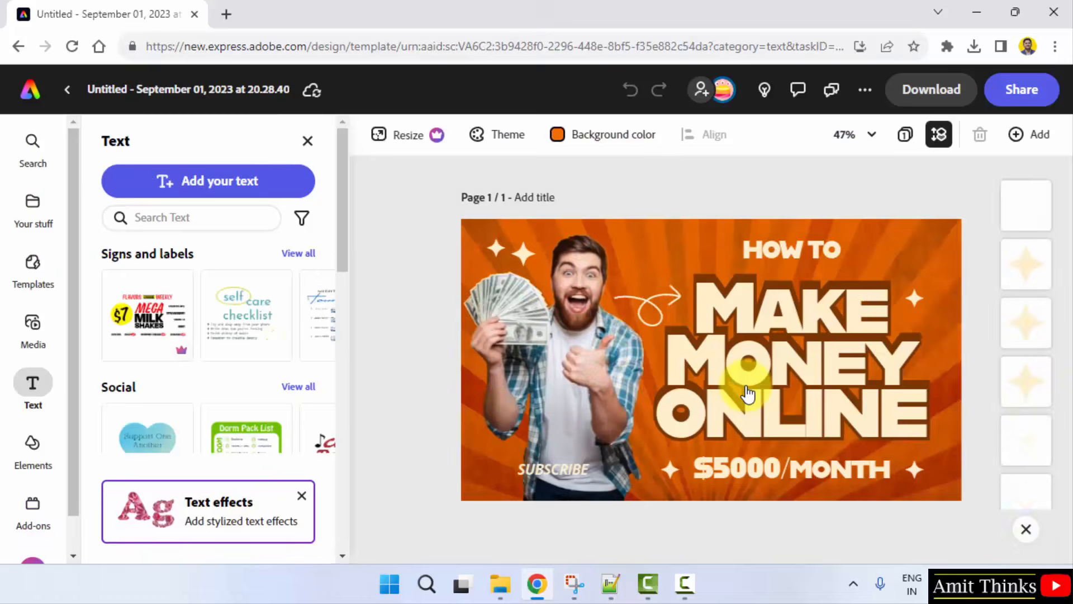
{"action": "left_click", "coordinate": [200, 87]}
{"action": "type", "text": "Pytho"}
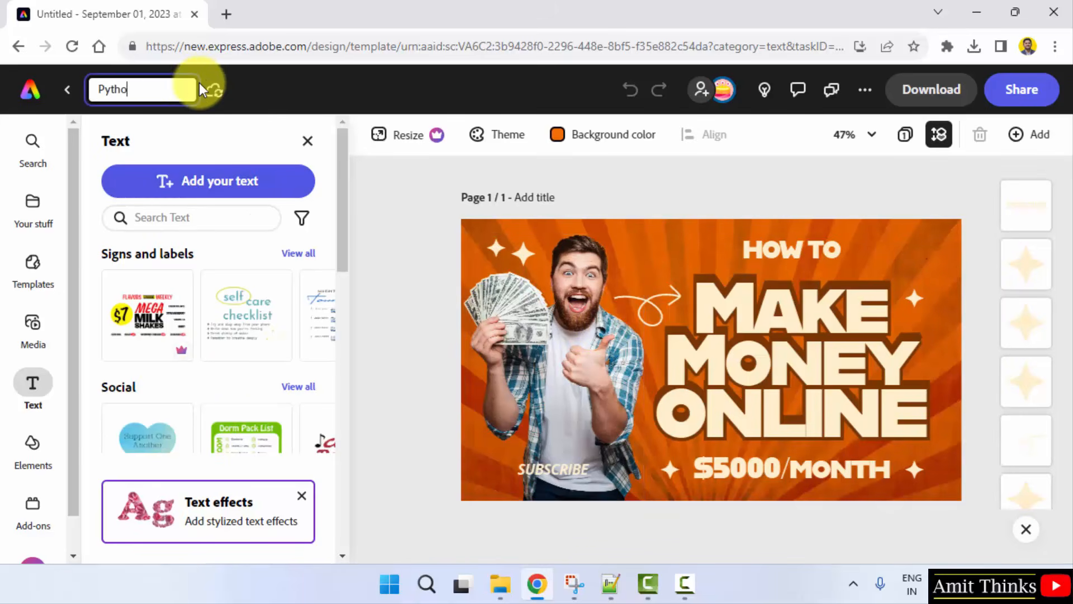
{"action": "type", "text": "n Tutorial"}
{"action": "left_click", "coordinate": [771, 148]}
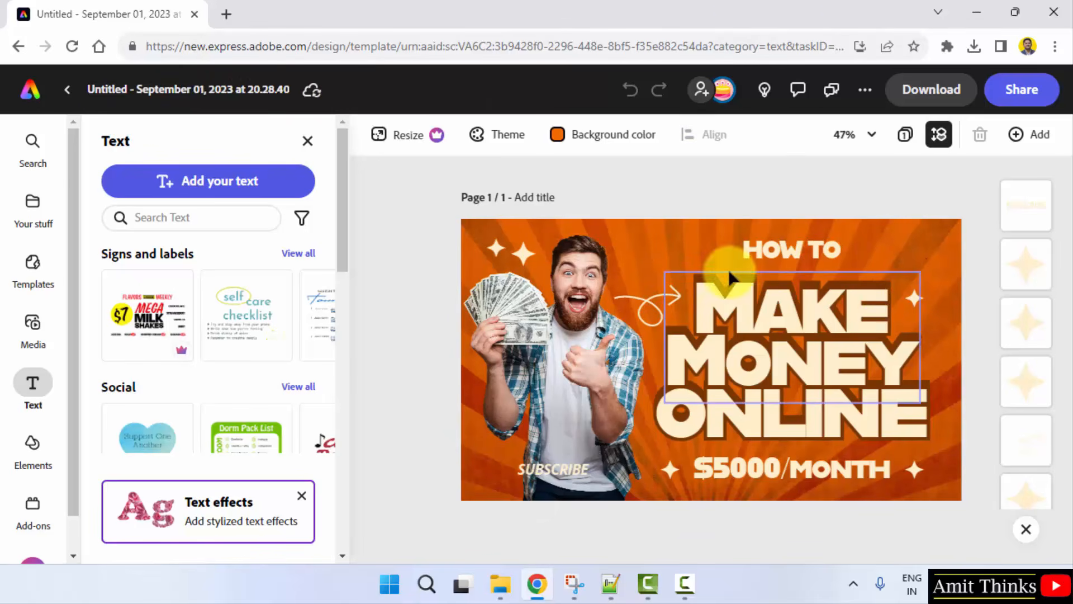
- Change HOW TO to ENGLISH and the MAKE MONEY headline to PYTHON FOR
{"action": "left_click", "coordinate": [789, 247]}
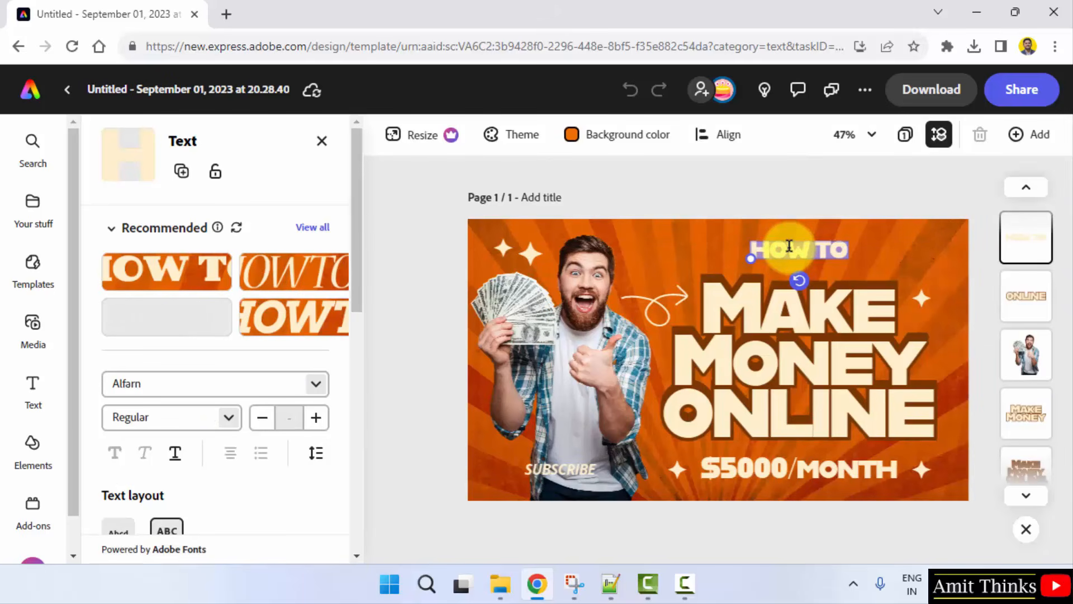
{"action": "type", "text": "EN"}
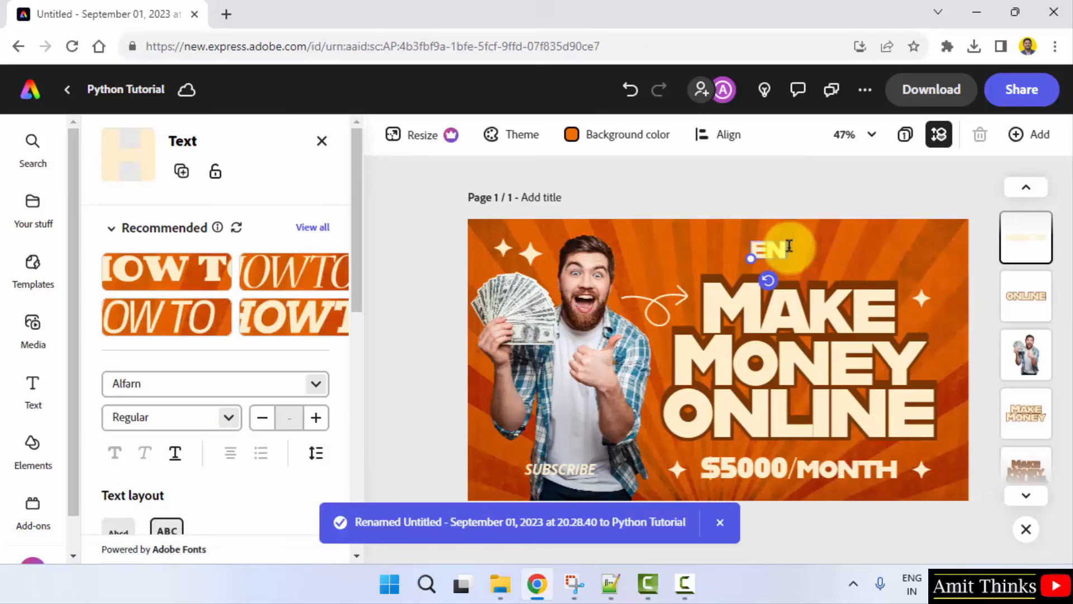
{"action": "type", "text": "GLISH"}
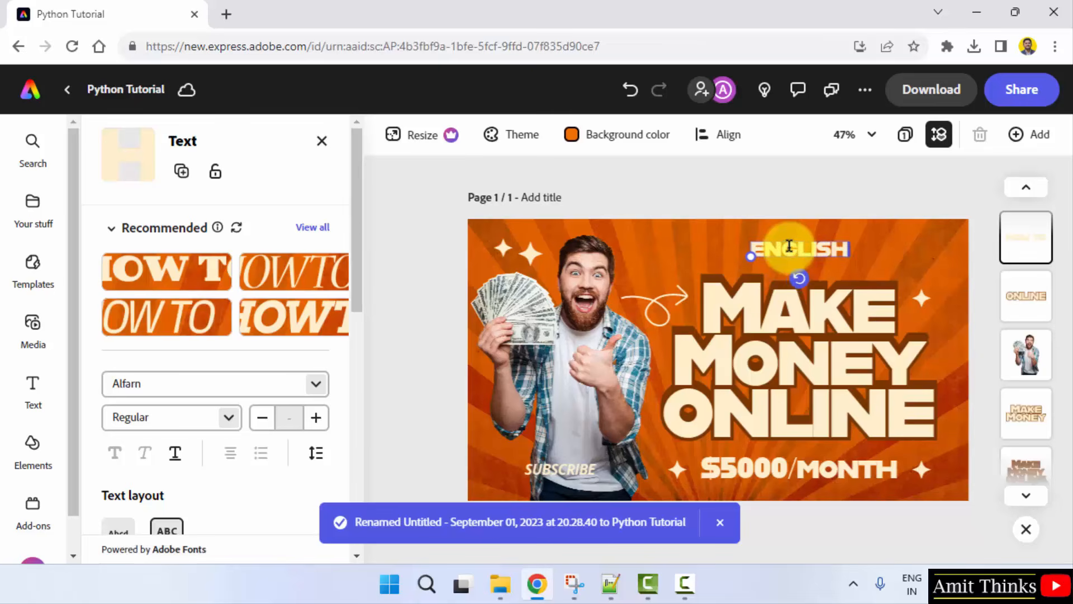
{"action": "left_click", "coordinate": [783, 343]}
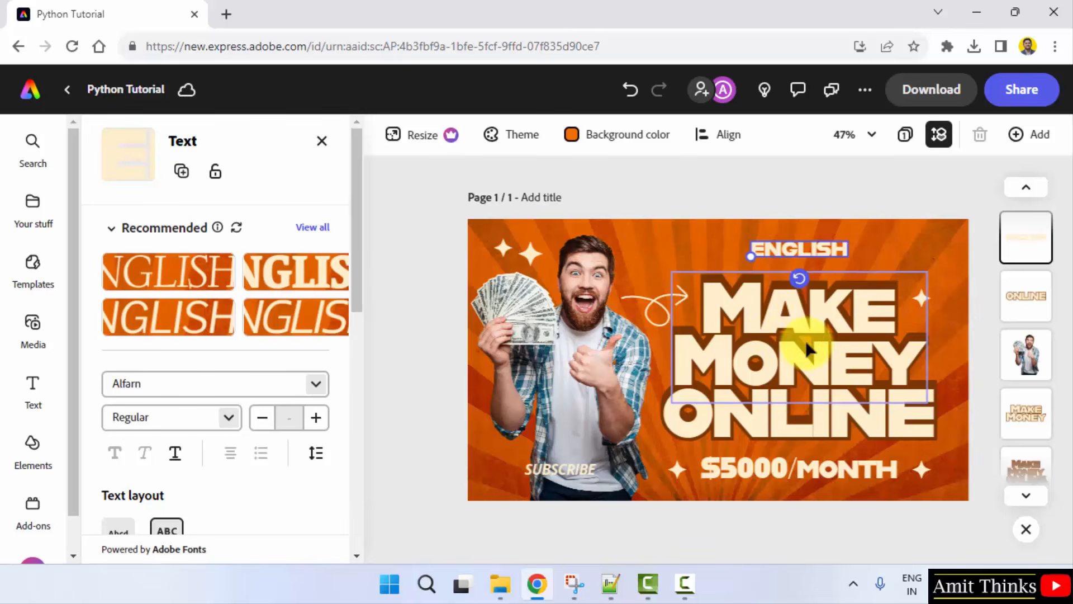
{"action": "right_click", "coordinate": [775, 335]}
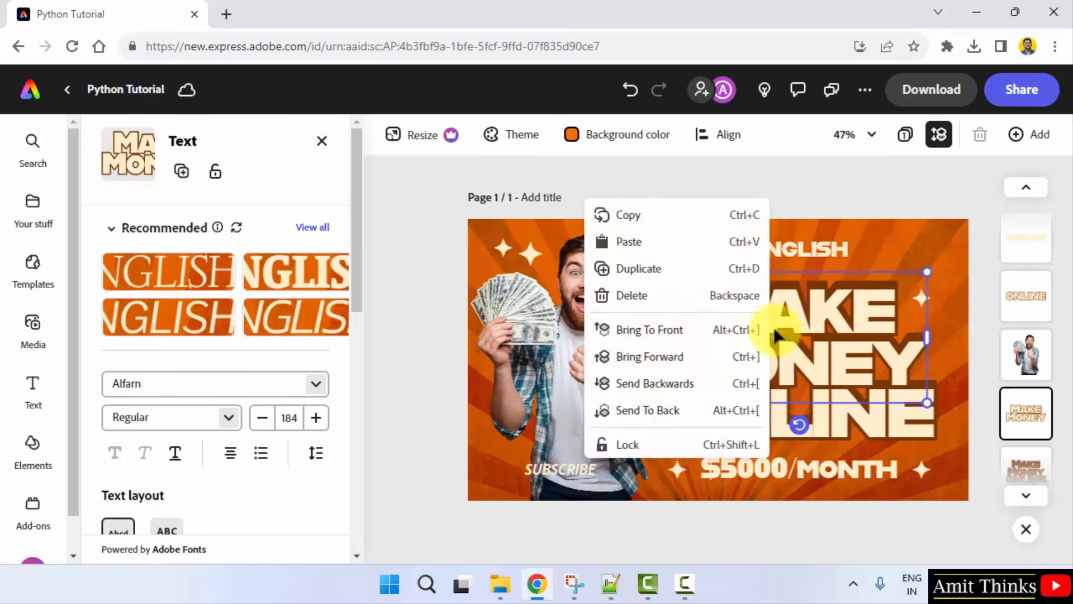
{"action": "left_click", "coordinate": [803, 328]}
{"action": "double_click", "coordinate": [805, 328]}
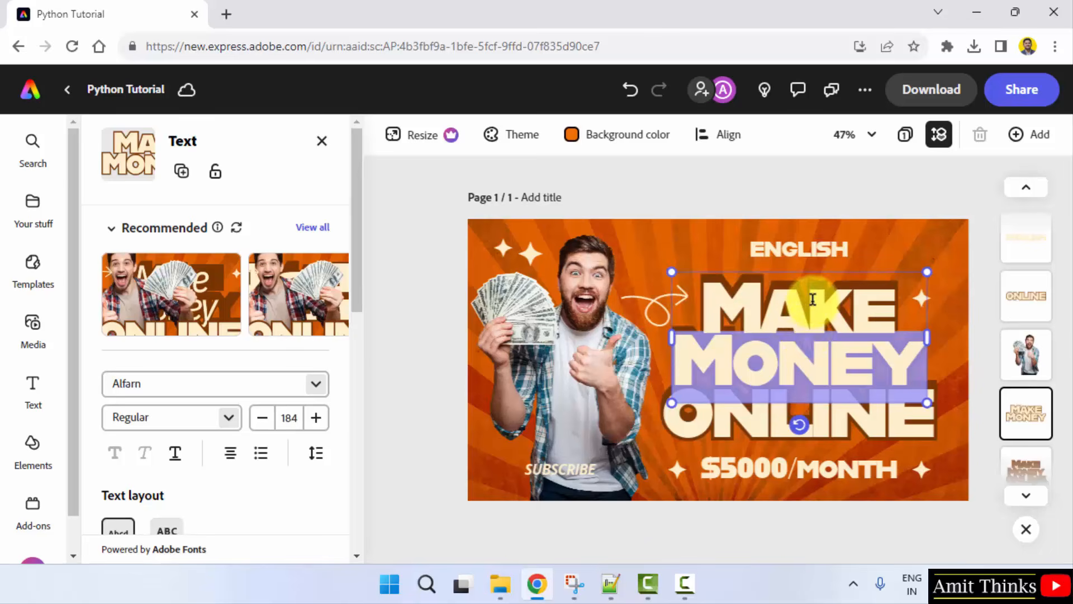
{"action": "left_click", "coordinate": [810, 304]}
{"action": "double_click", "coordinate": [807, 313]}
{"action": "double_click", "coordinate": [808, 313]}
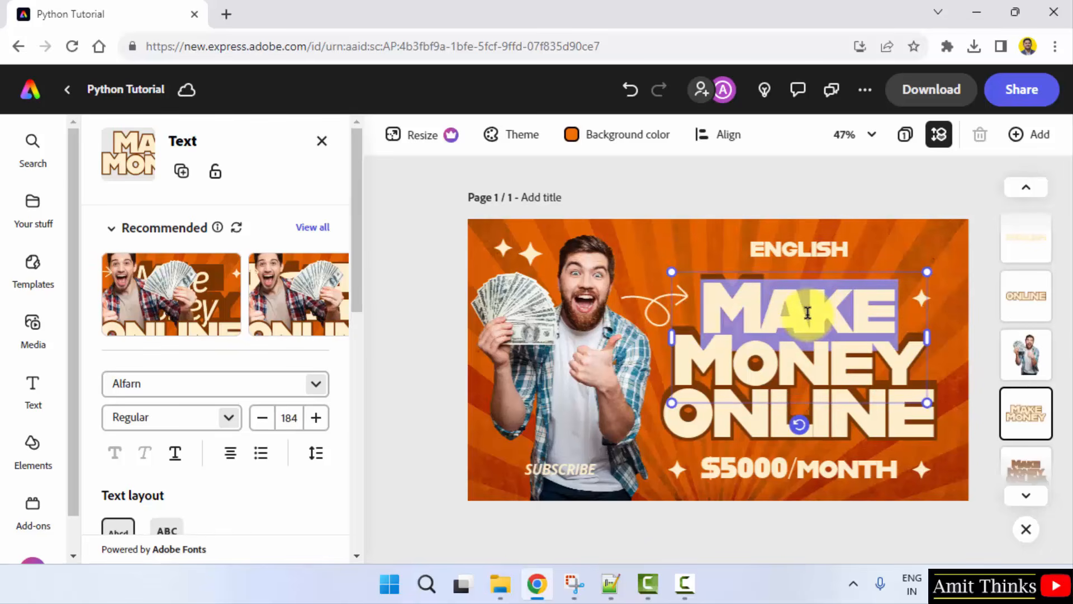
{"action": "type", "text": "PYRTHO"}
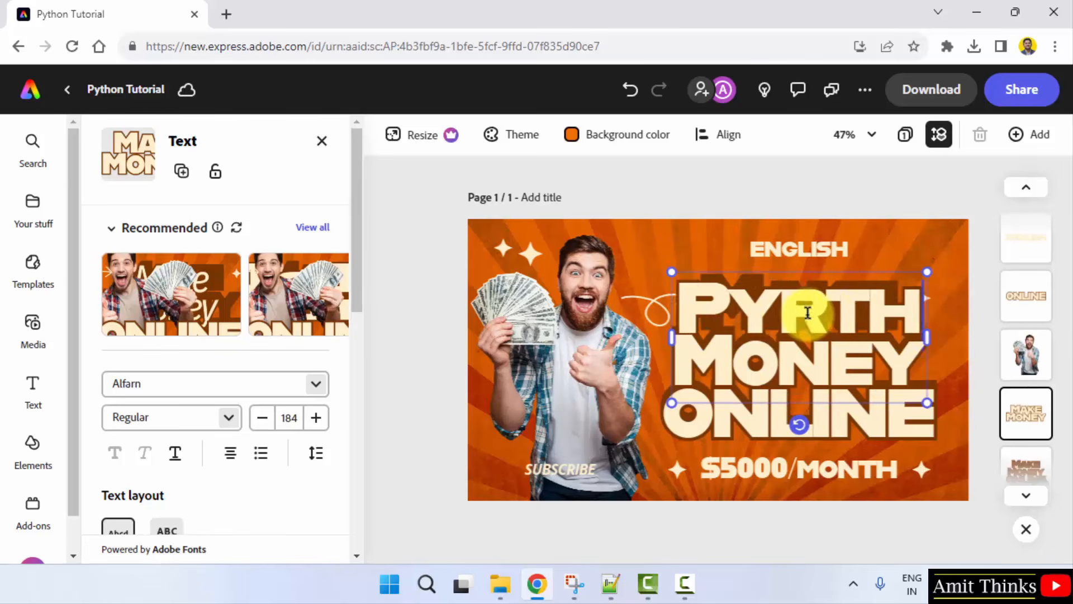
{"action": "key", "text": "BackSpace"}
{"action": "key", "text": "BackSpace"}
{"action": "key", "text": "BackSpace"}
{"action": "key", "text": "BackSpace"}
{"action": "type", "text": "THON"}
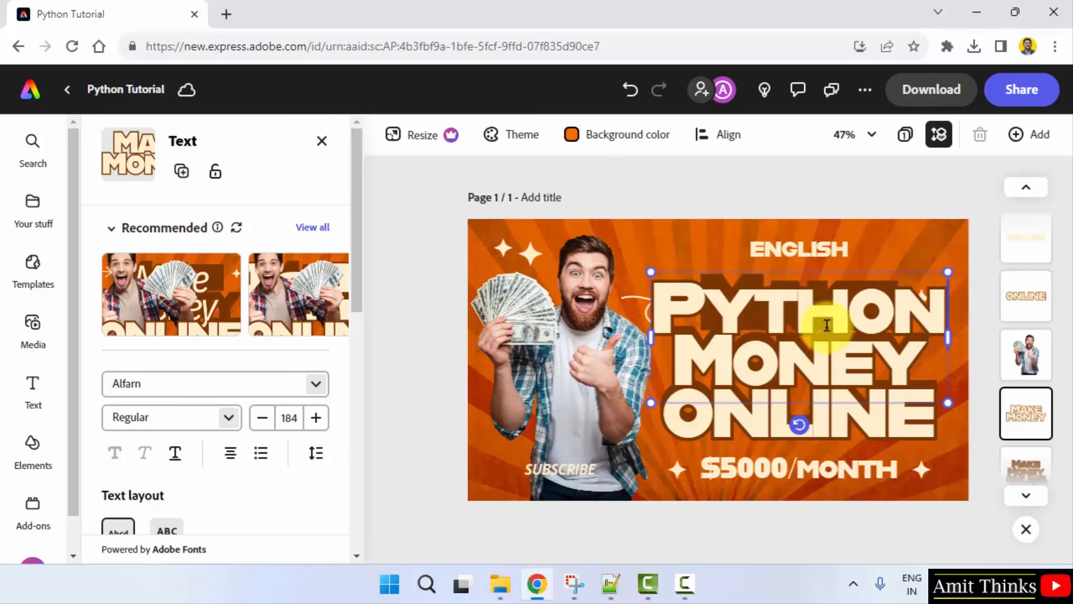
{"action": "double_click", "coordinate": [808, 360]}
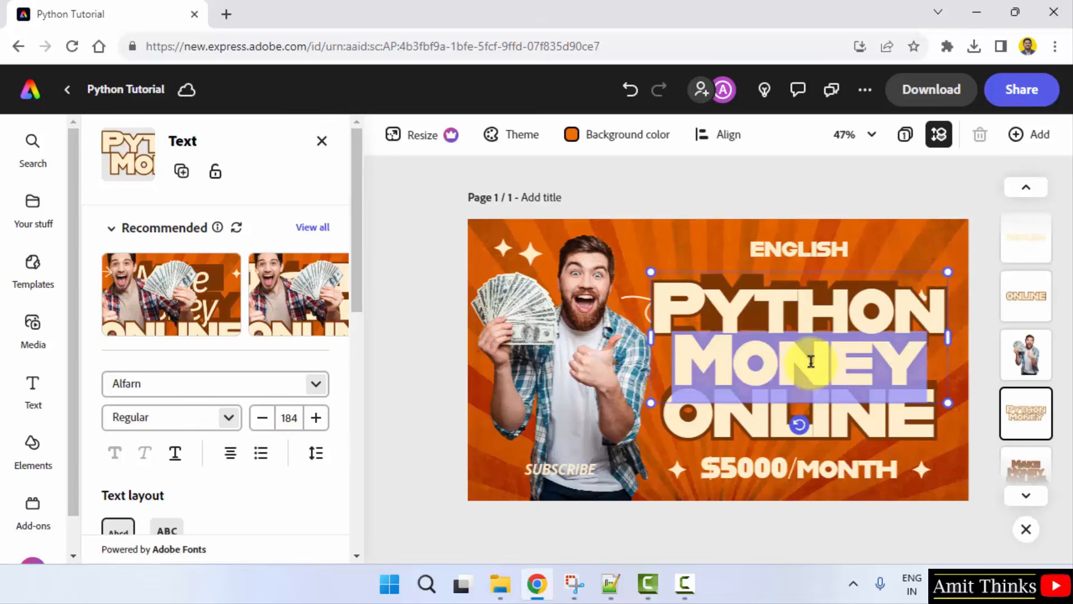
{"action": "type", "text": "FOR"}
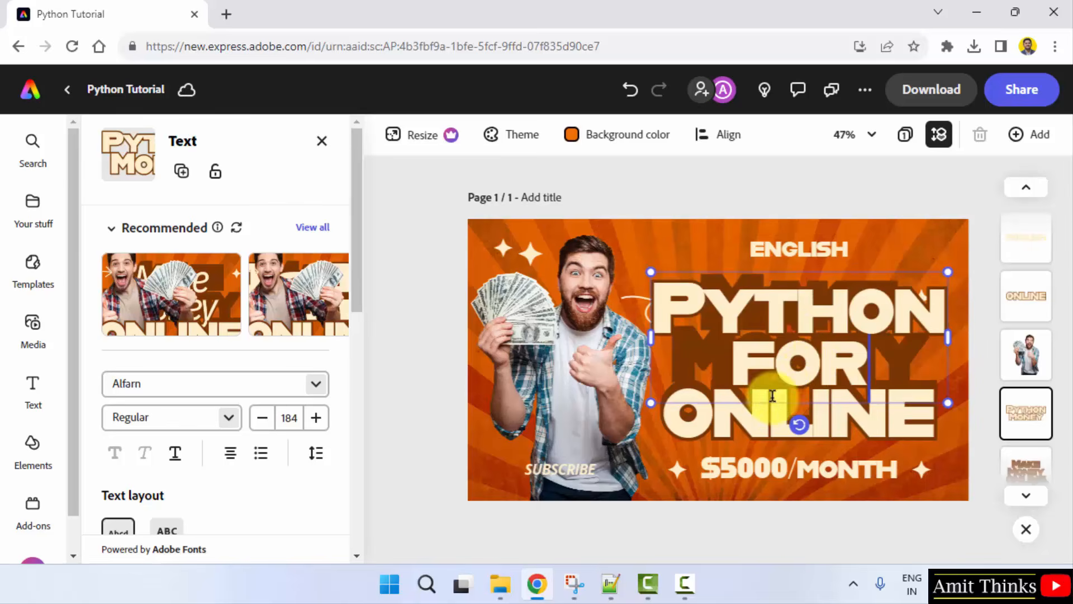
- Replace ONLINE with BEGINNERS at size 144 and move it slightly lower
{"action": "left_click", "coordinate": [748, 414]}
{"action": "double_click", "coordinate": [746, 408]}
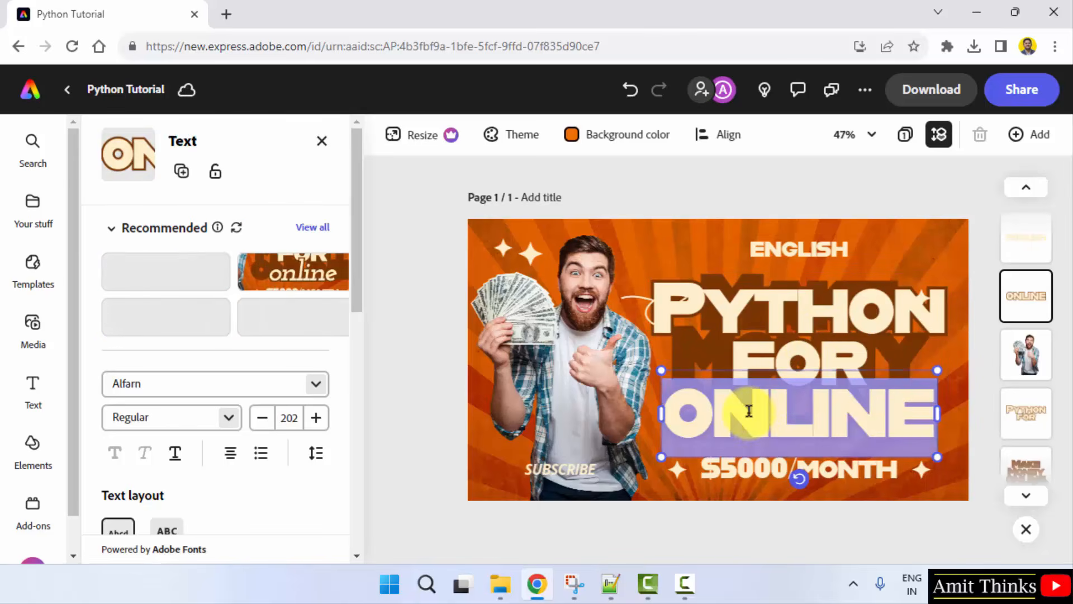
{"action": "type", "text": "BEGINNERS"}
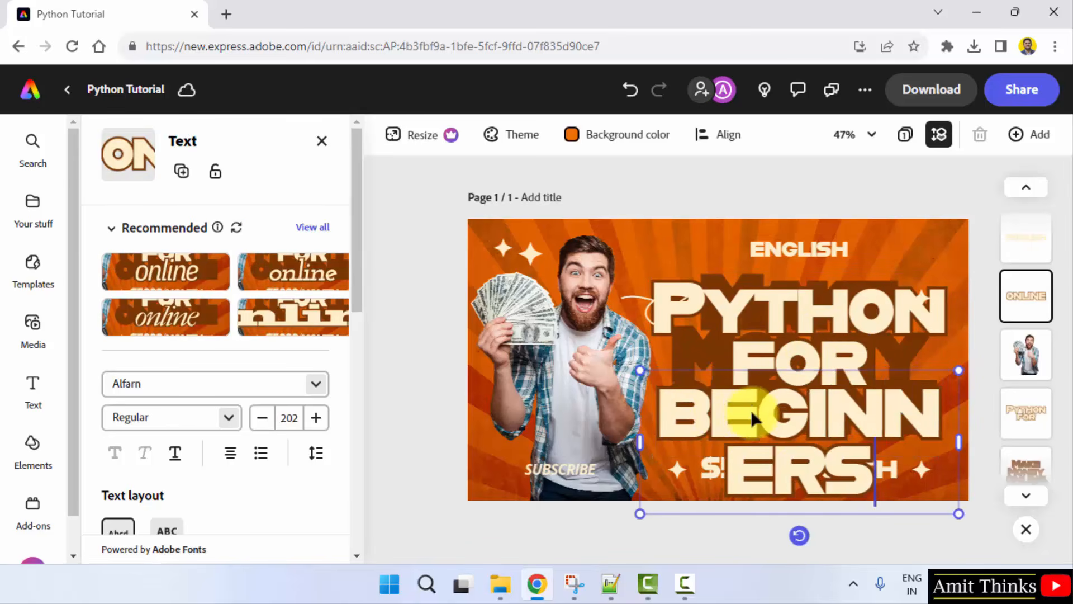
{"action": "left_click_drag", "start_coordinate": [873, 471], "coordinate": [662, 408]}
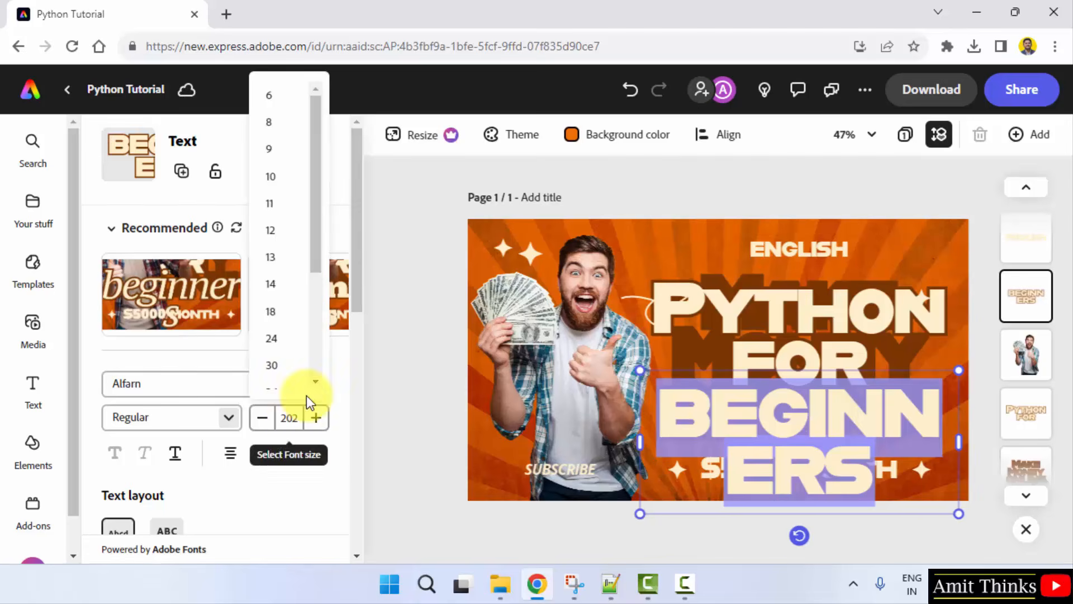
{"action": "scroll", "coordinate": [320, 364], "scroll_direction": "down", "scroll_amount": 3}
{"action": "left_click", "coordinate": [283, 353]}
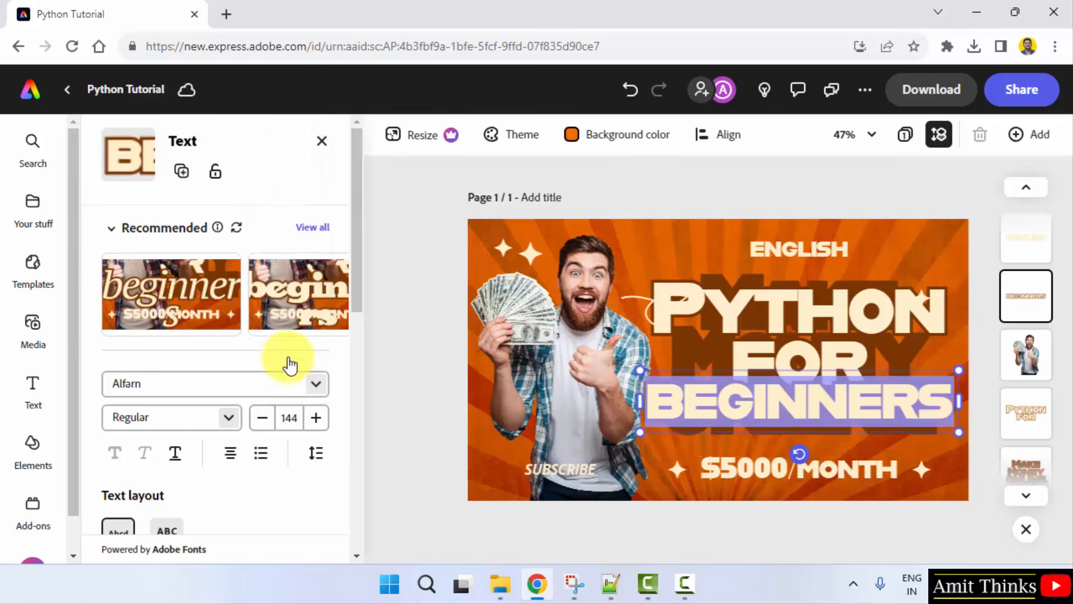
{"action": "left_click", "coordinate": [903, 349]}
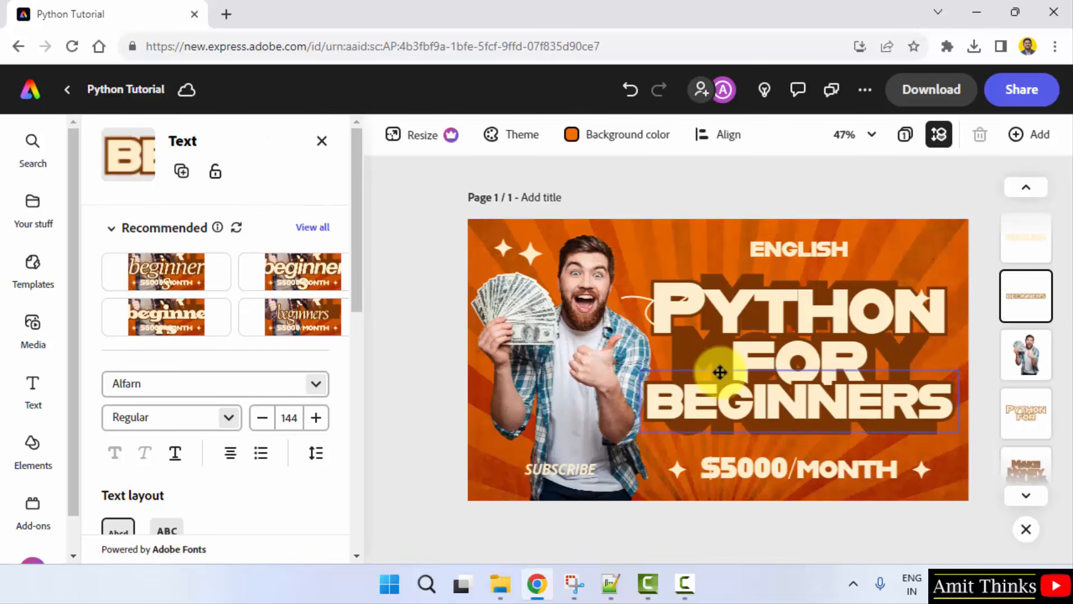
{"action": "left_click_drag", "start_coordinate": [720, 371], "coordinate": [738, 398]}
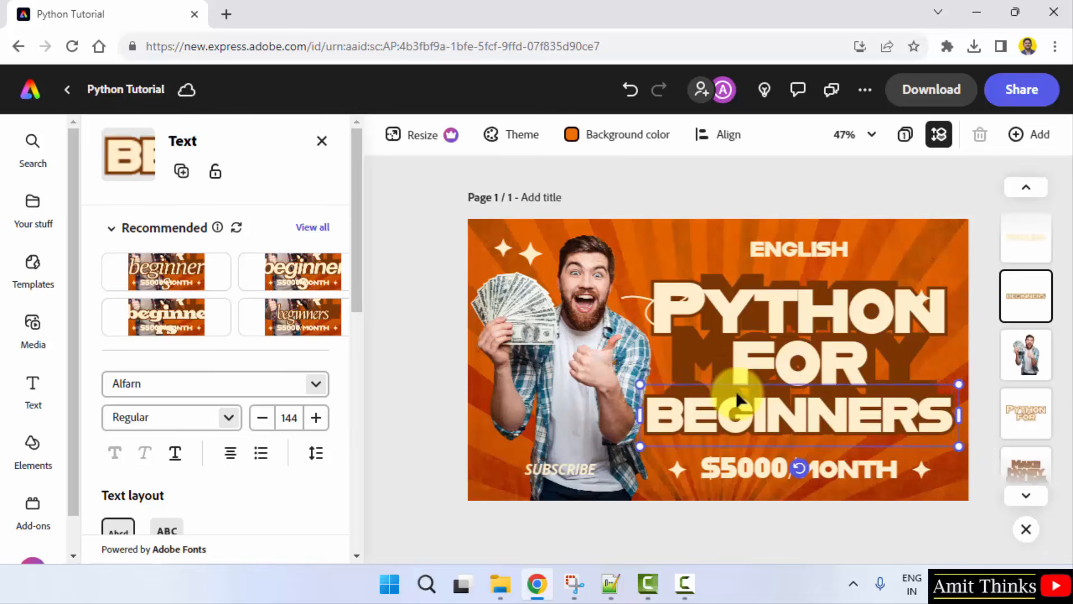
- Replace $5000/MONTH with LEARN IN 5 HOURS at font size 48
{"action": "left_click", "coordinate": [742, 468]}
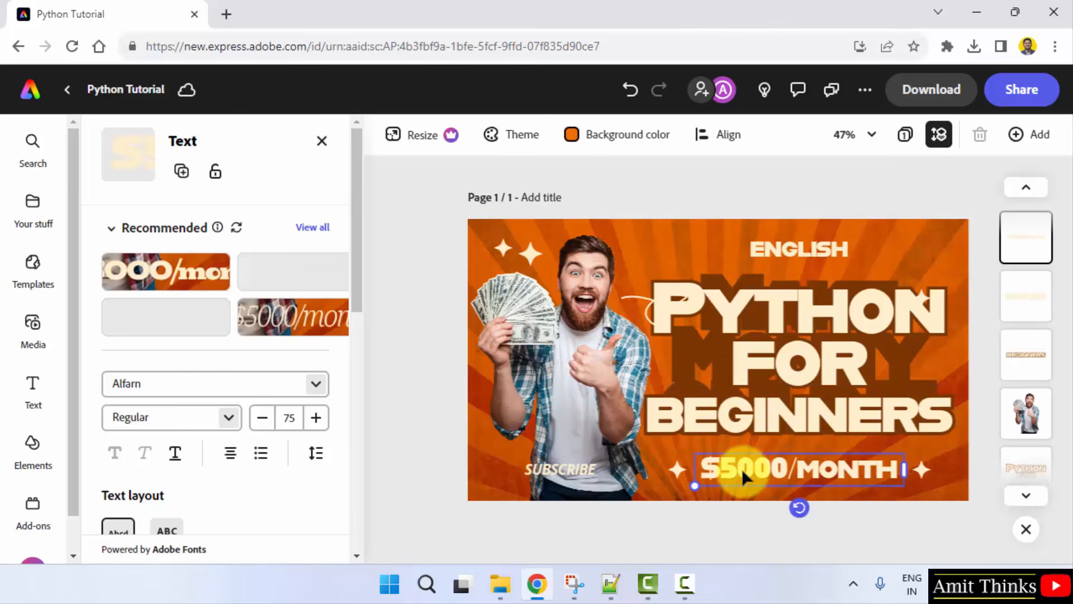
{"action": "double_click", "coordinate": [742, 468]}
{"action": "type", "text": "LEARN"}
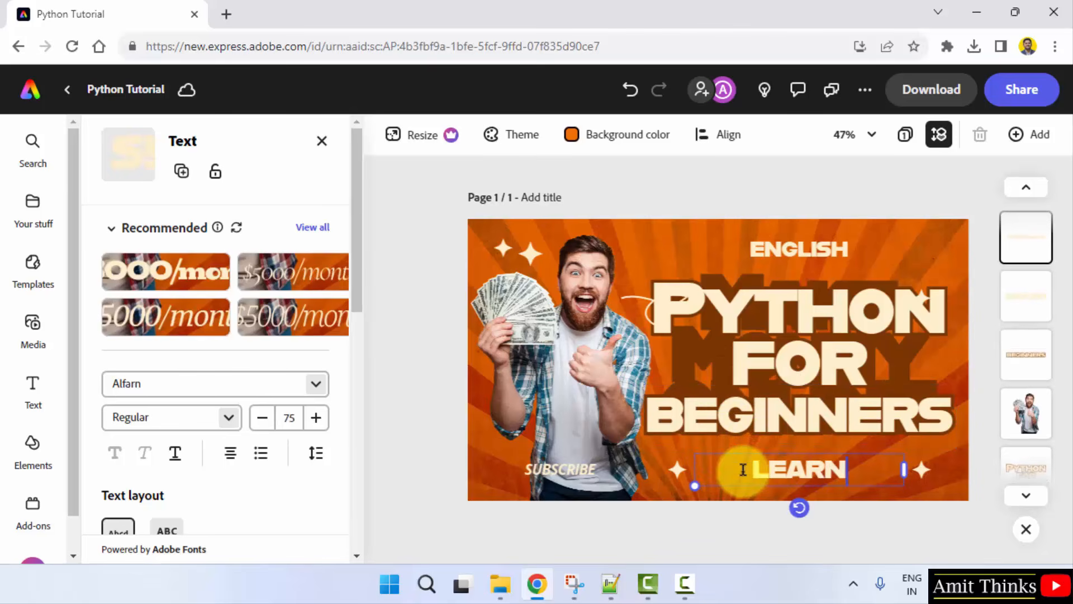
{"action": "type", "text": " IN 5 HOURS"}
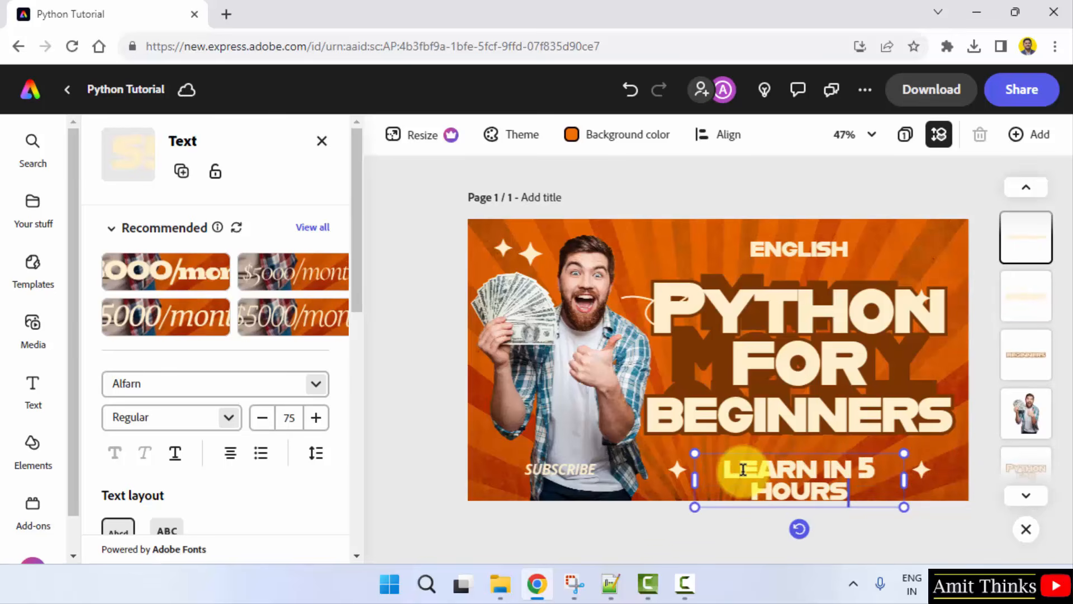
{"action": "left_click_drag", "start_coordinate": [815, 455], "coordinate": [816, 451]}
{"action": "double_click", "coordinate": [812, 454]}
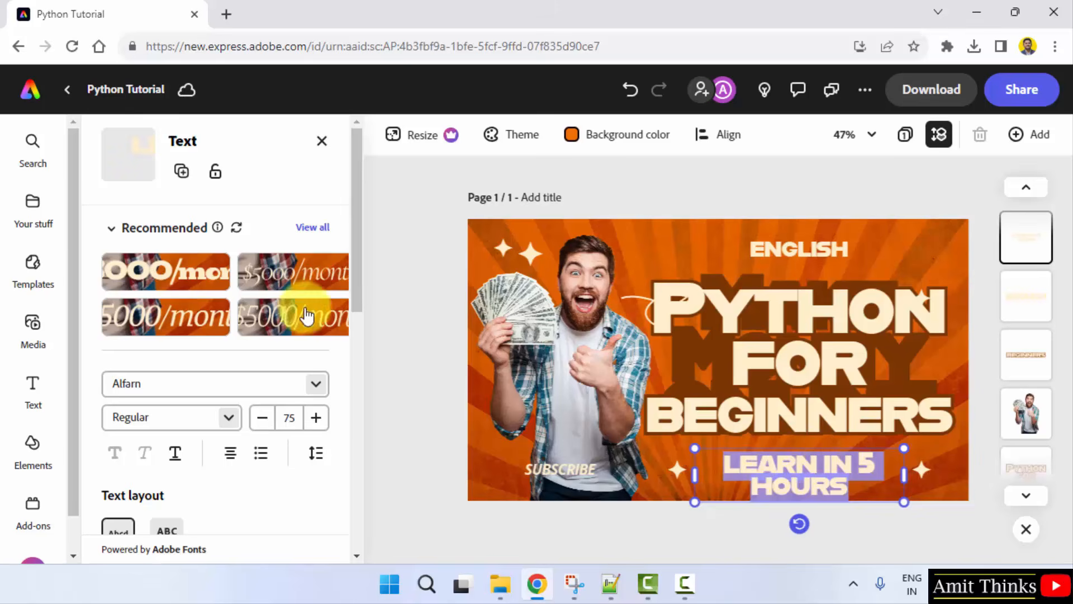
{"action": "left_click", "coordinate": [297, 428]}
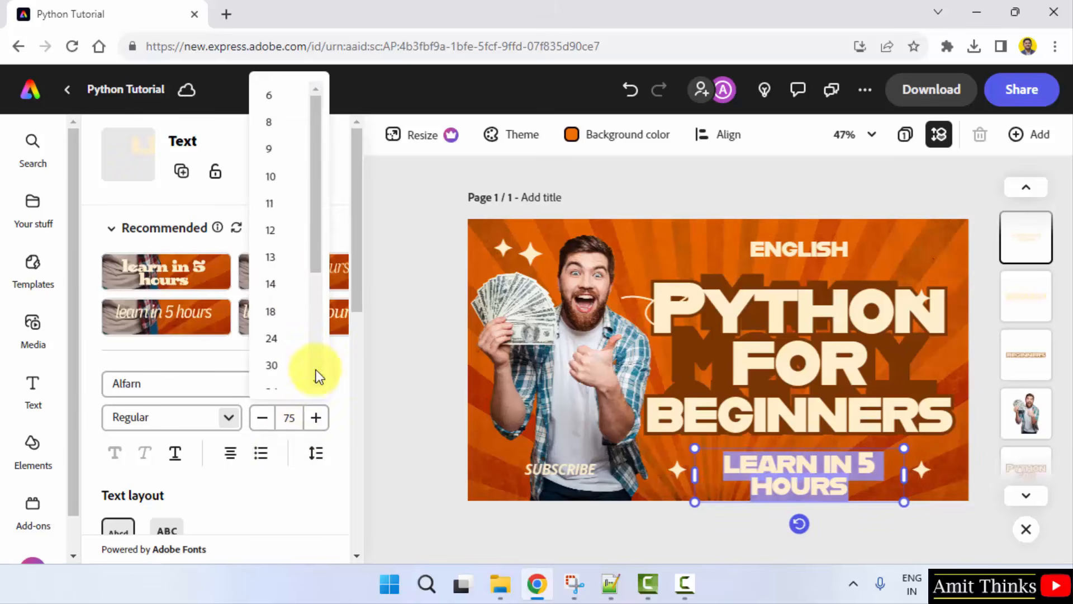
{"action": "scroll", "coordinate": [315, 370], "scroll_direction": "down", "scroll_amount": 3}
{"action": "left_click", "coordinate": [295, 244]}
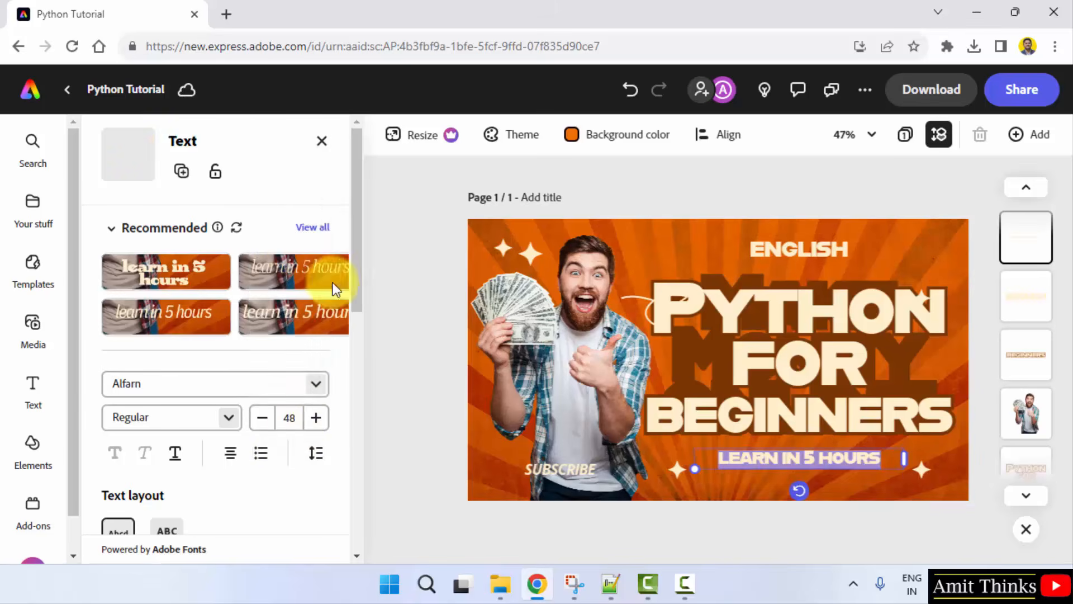
{"action": "left_click", "coordinate": [837, 520]}
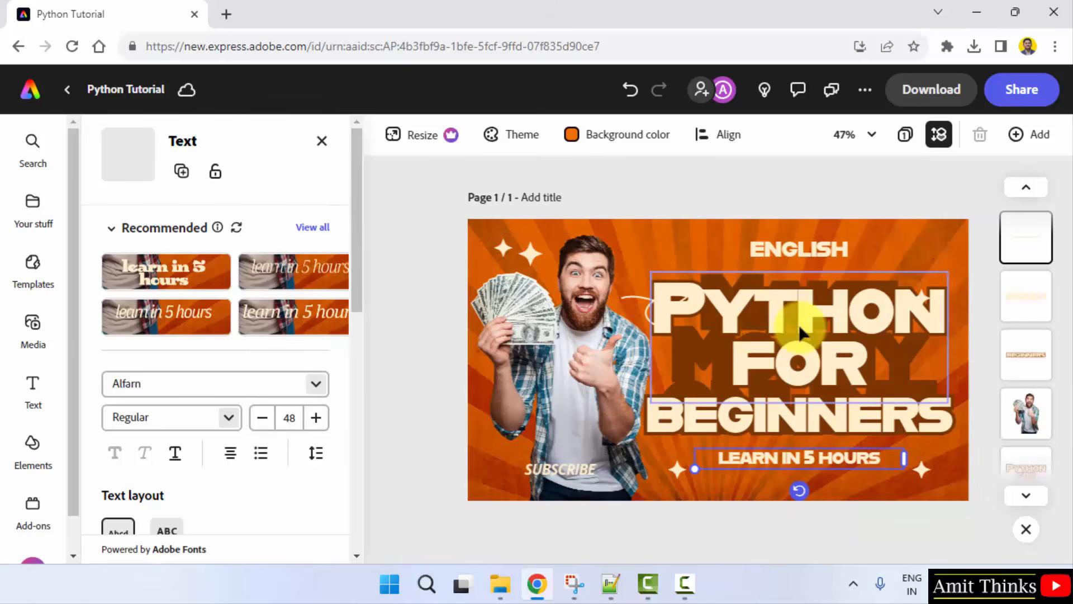
- Give the Python for title the recommended Roboto Mono Bold Italic style
{"action": "left_click", "coordinate": [858, 322]}
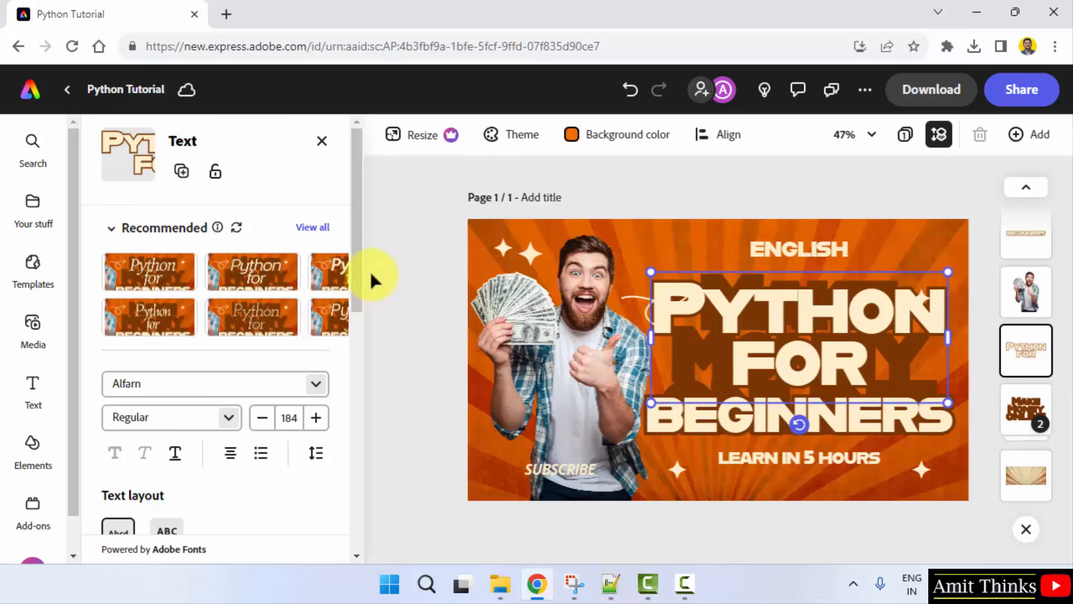
{"action": "left_click", "coordinate": [153, 277]}
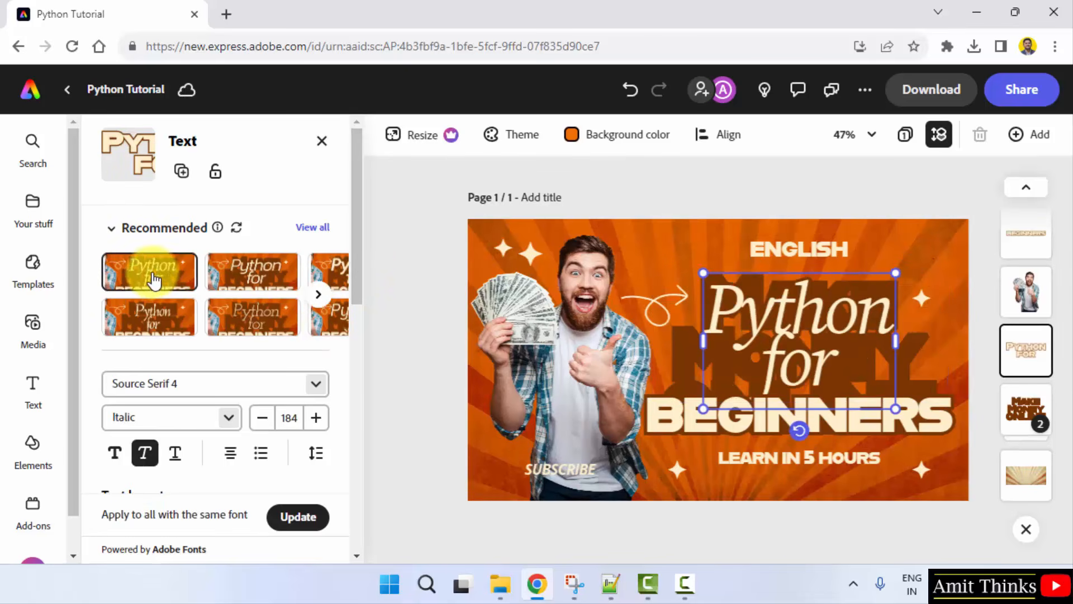
{"action": "left_click", "coordinate": [246, 283]}
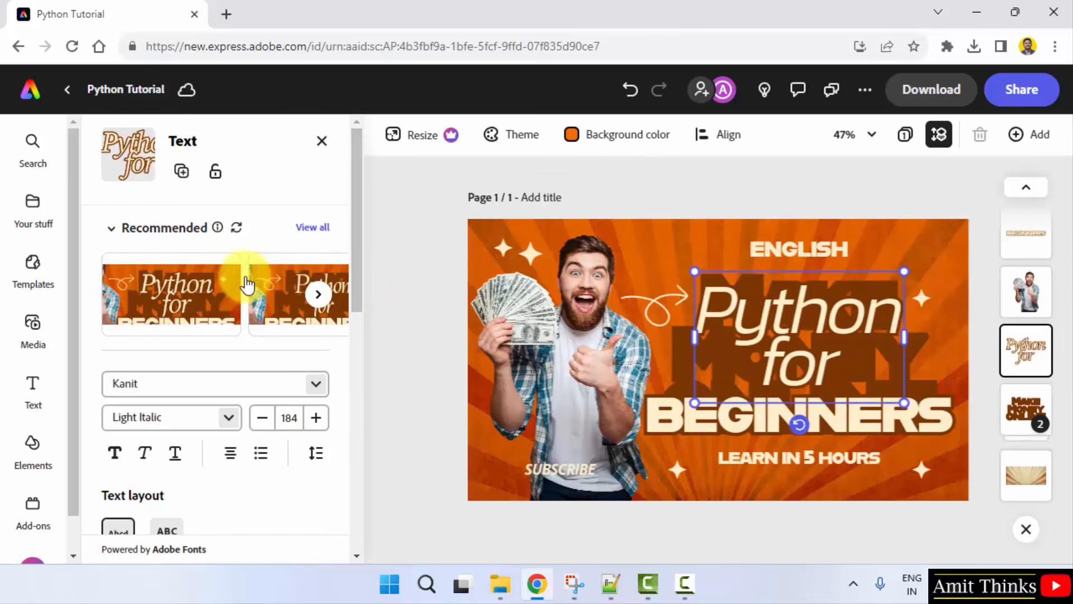
{"action": "left_click", "coordinate": [335, 277]}
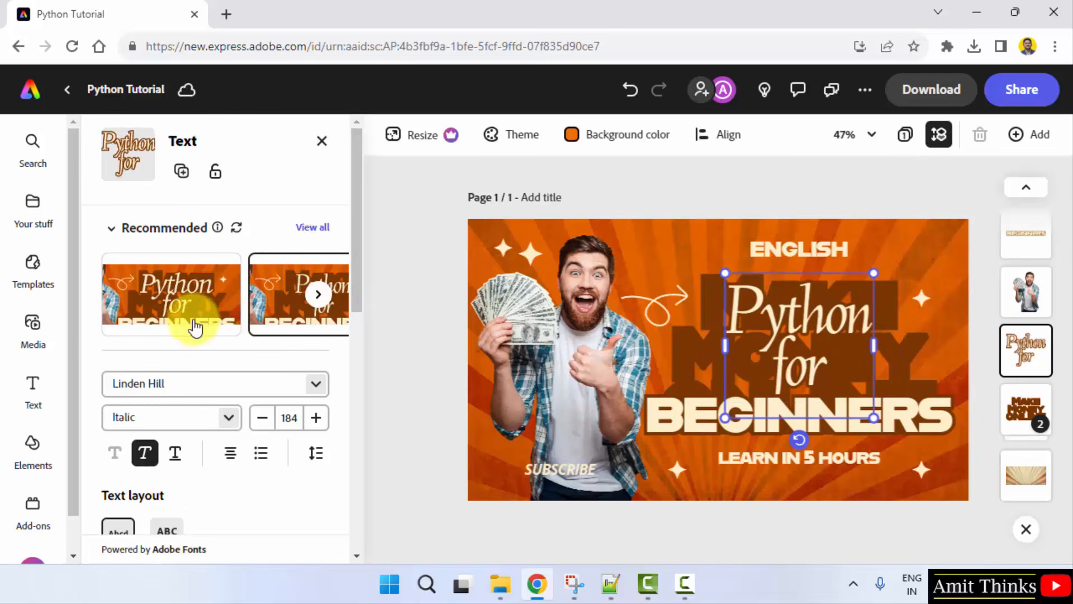
{"action": "left_click", "coordinate": [318, 294]}
{"action": "left_click", "coordinate": [207, 303]}
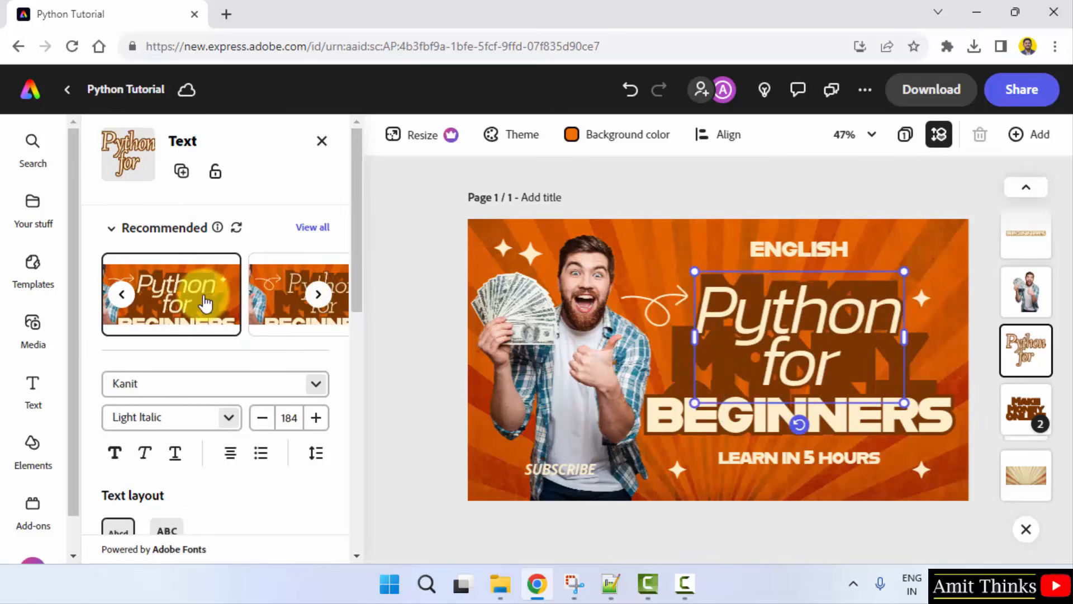
{"action": "left_click", "coordinate": [295, 312]}
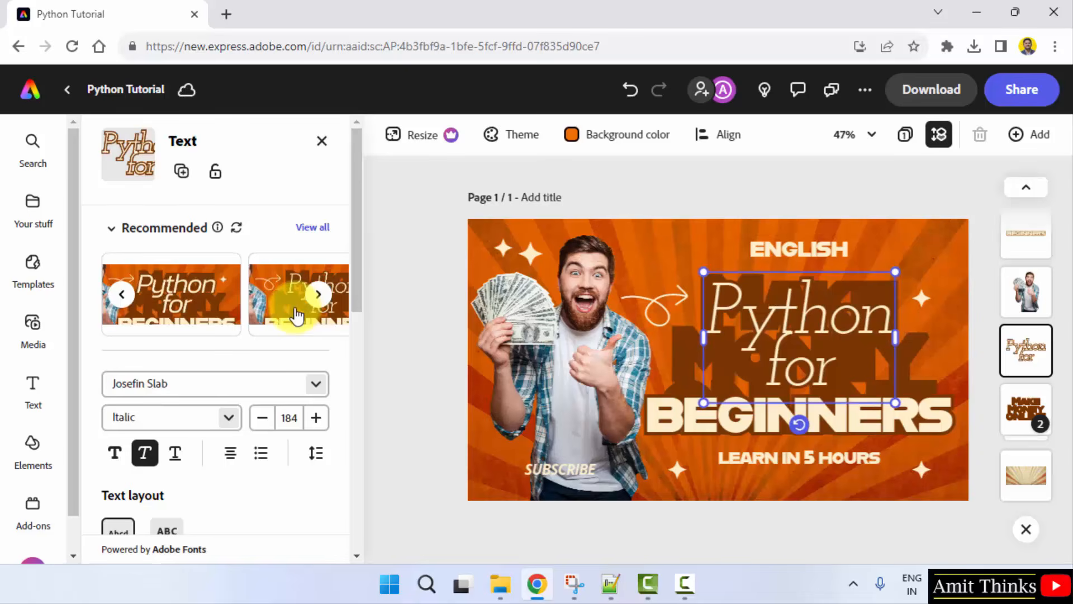
{"action": "left_click", "coordinate": [288, 316]}
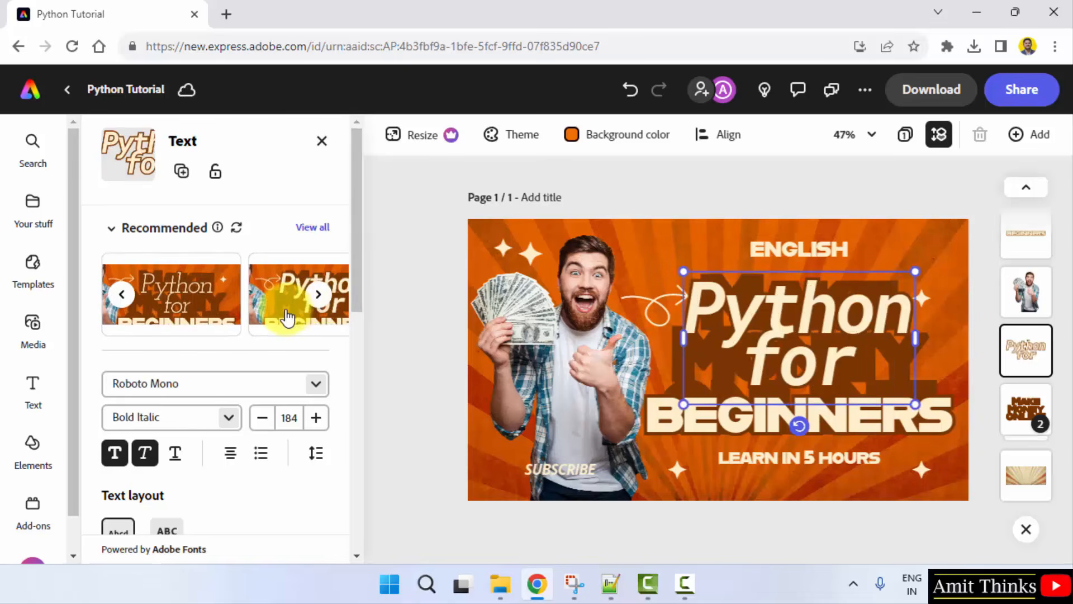
- Delete the MAKE MONEY background text, keeping the Python for title above BEGINNERS
{"action": "left_click", "coordinate": [868, 417]}
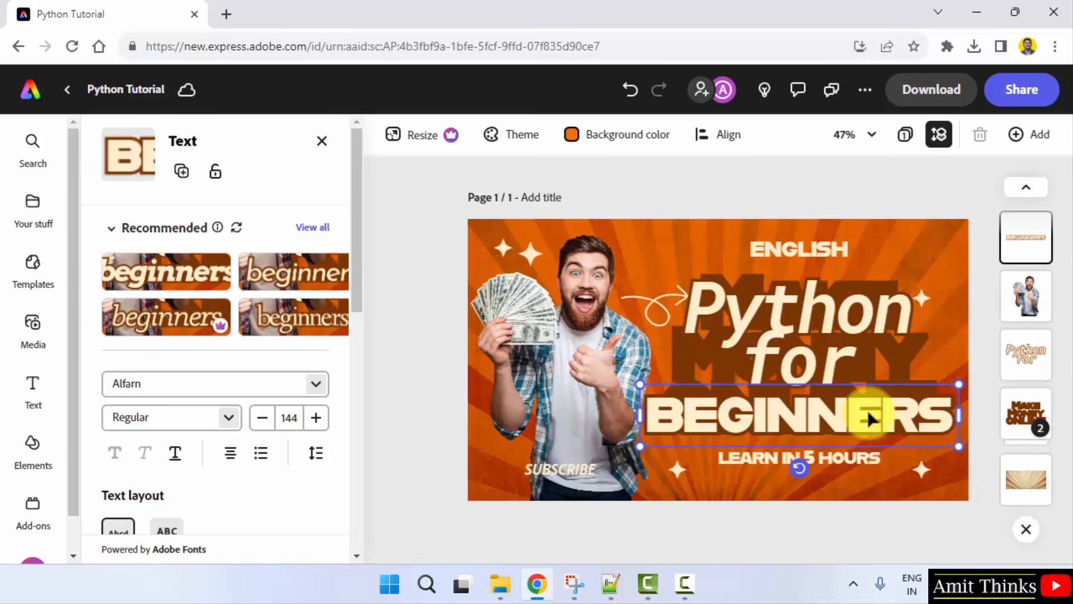
{"action": "left_click", "coordinate": [859, 274]}
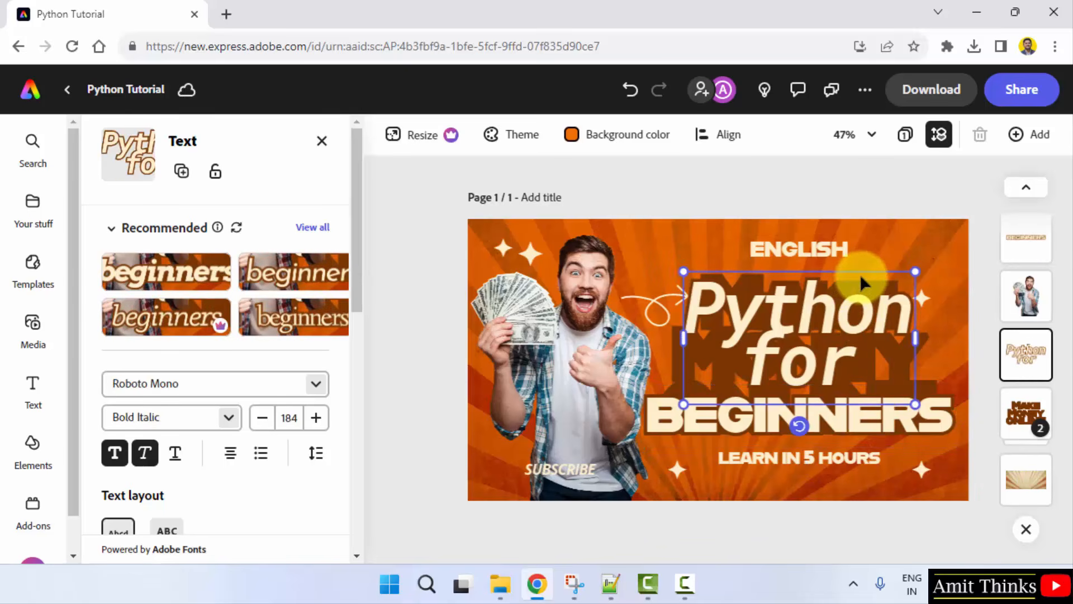
{"action": "double_click", "coordinate": [874, 344]}
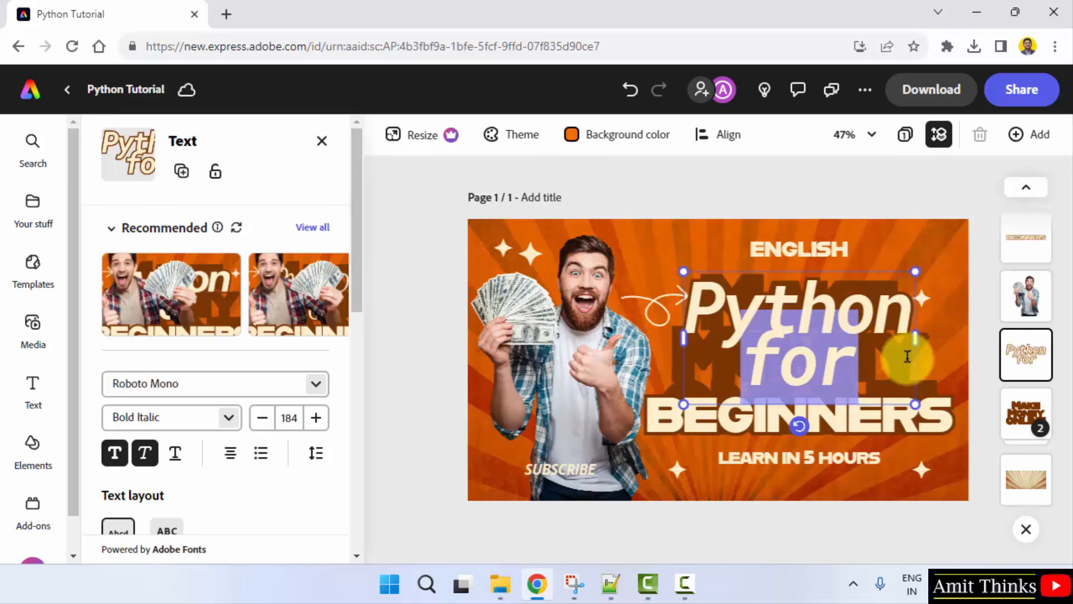
{"action": "left_click", "coordinate": [942, 345]}
{"action": "left_click_drag", "start_coordinate": [838, 303], "coordinate": [699, 379]}
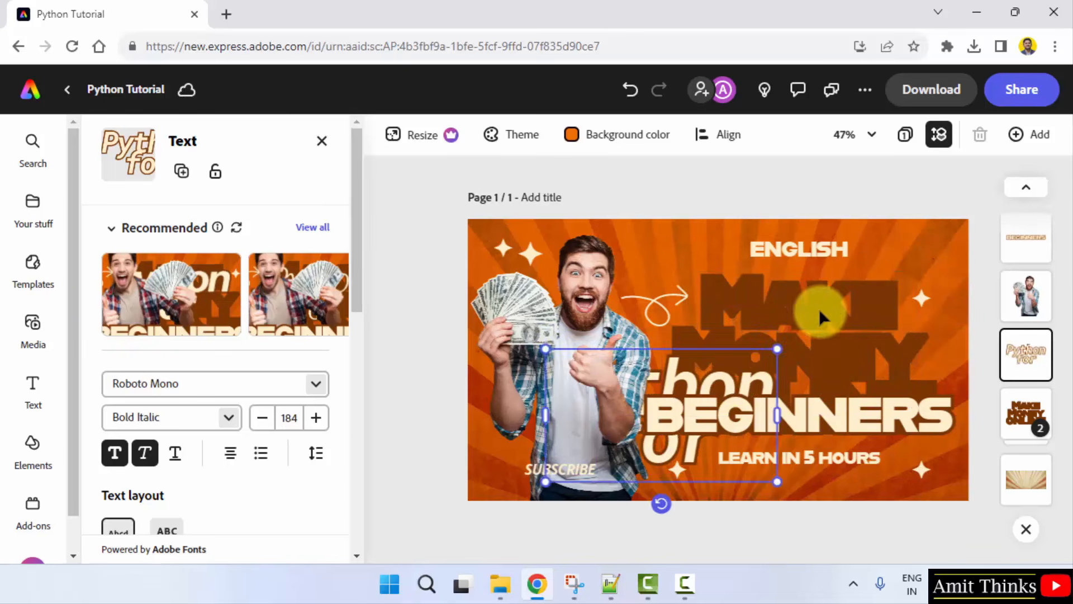
{"action": "left_click", "coordinate": [828, 302]}
{"action": "key", "text": "Delete"}
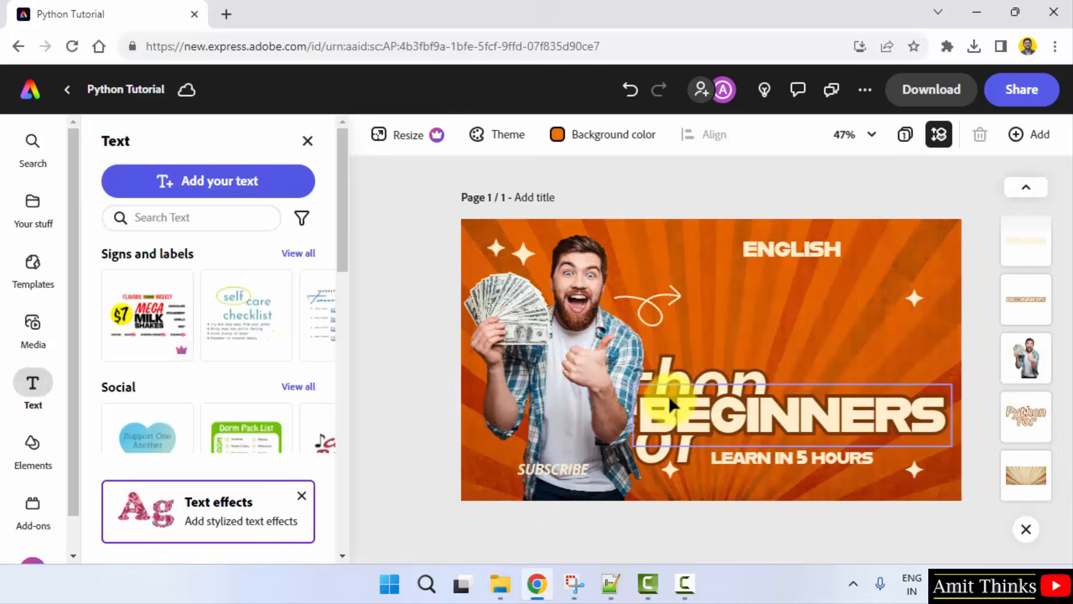
{"action": "left_click_drag", "start_coordinate": [685, 371], "coordinate": [832, 293]}
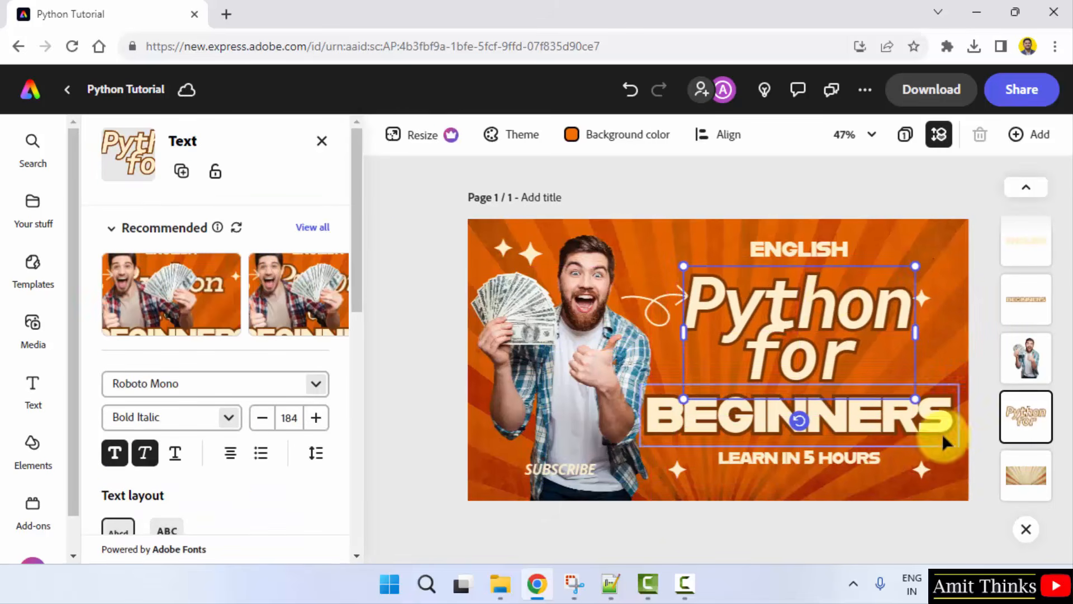
{"action": "left_click", "coordinate": [974, 451]}
- Reduce BEGINNERS to font size 96 and nudge it slightly down and left
{"action": "left_click", "coordinate": [893, 431]}
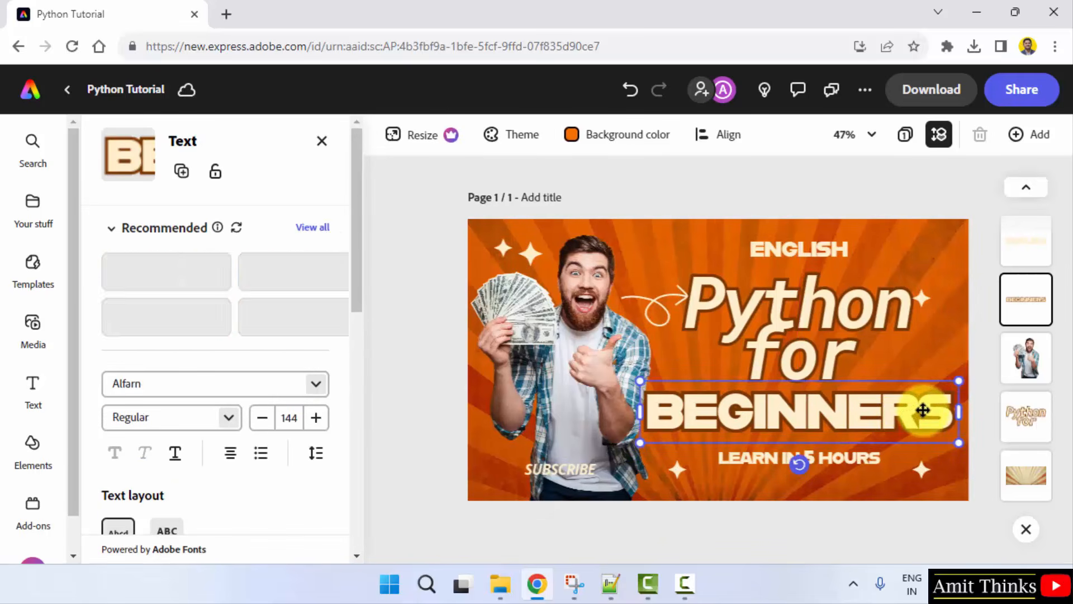
{"action": "double_click", "coordinate": [824, 407]}
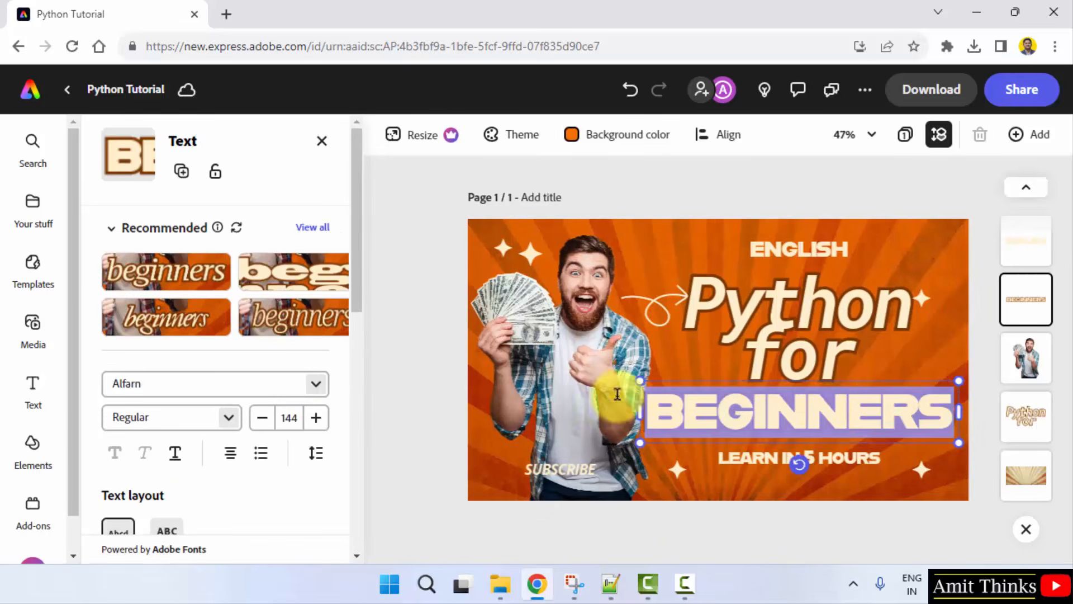
{"action": "left_click", "coordinate": [296, 417]}
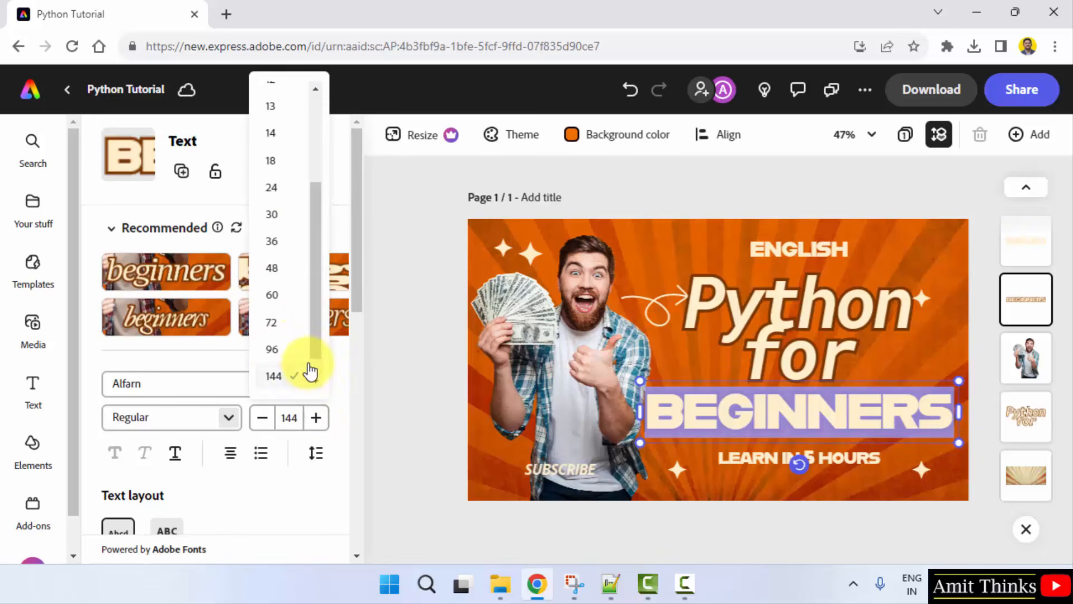
{"action": "left_click", "coordinate": [295, 352]}
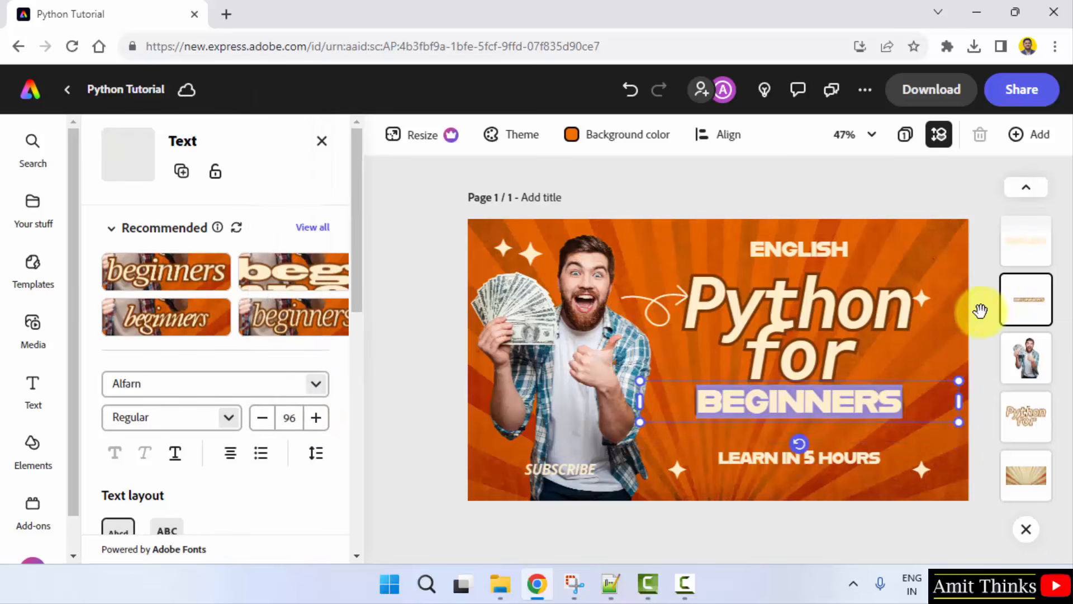
{"action": "left_click", "coordinate": [879, 355]}
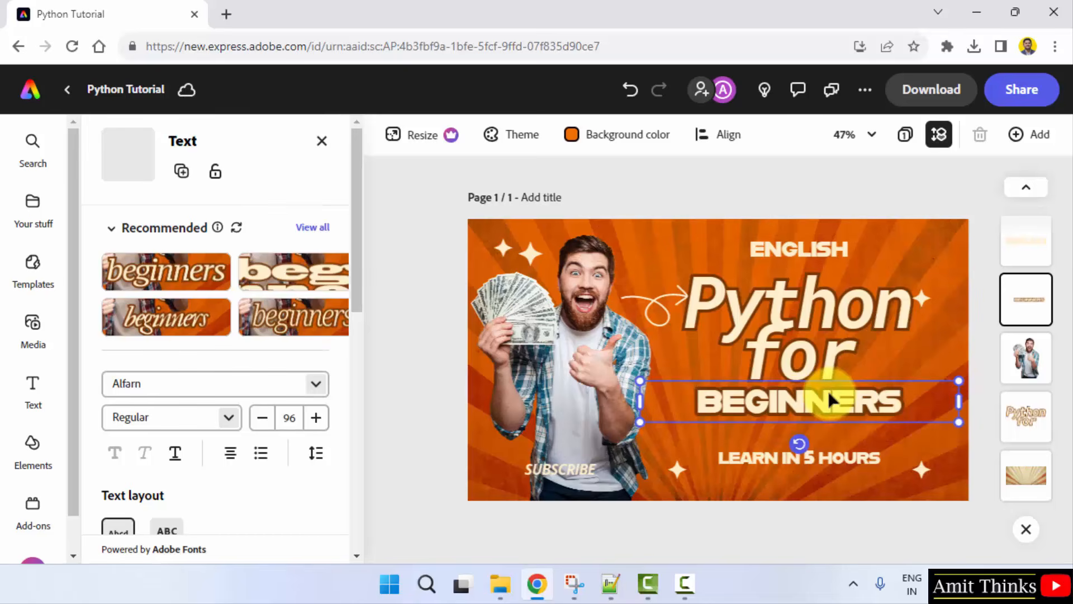
{"action": "left_click_drag", "start_coordinate": [829, 398], "coordinate": [822, 399]}
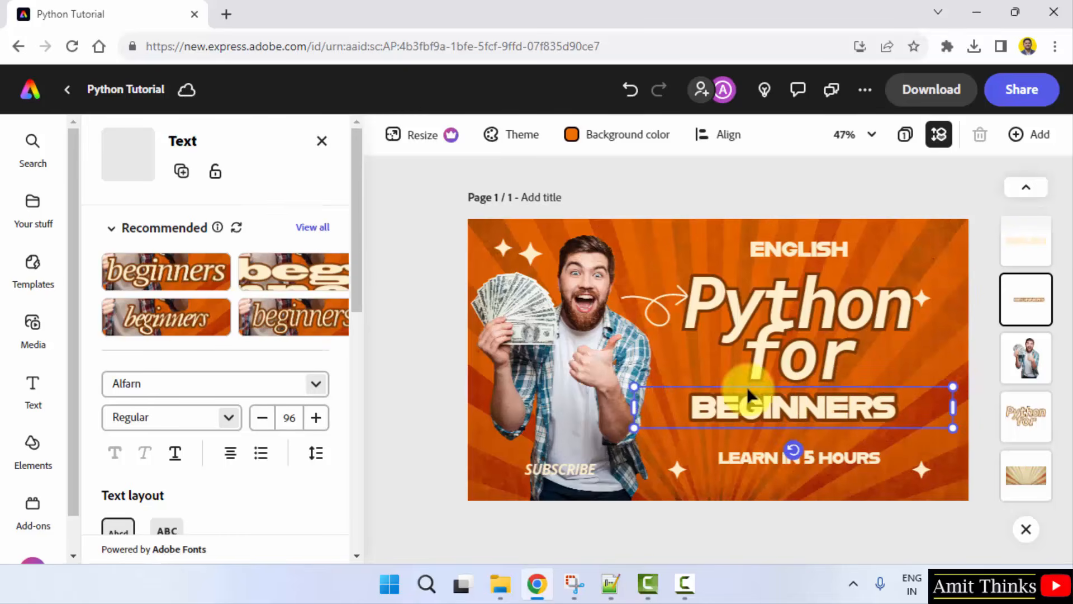
{"action": "left_click", "coordinate": [591, 333]}
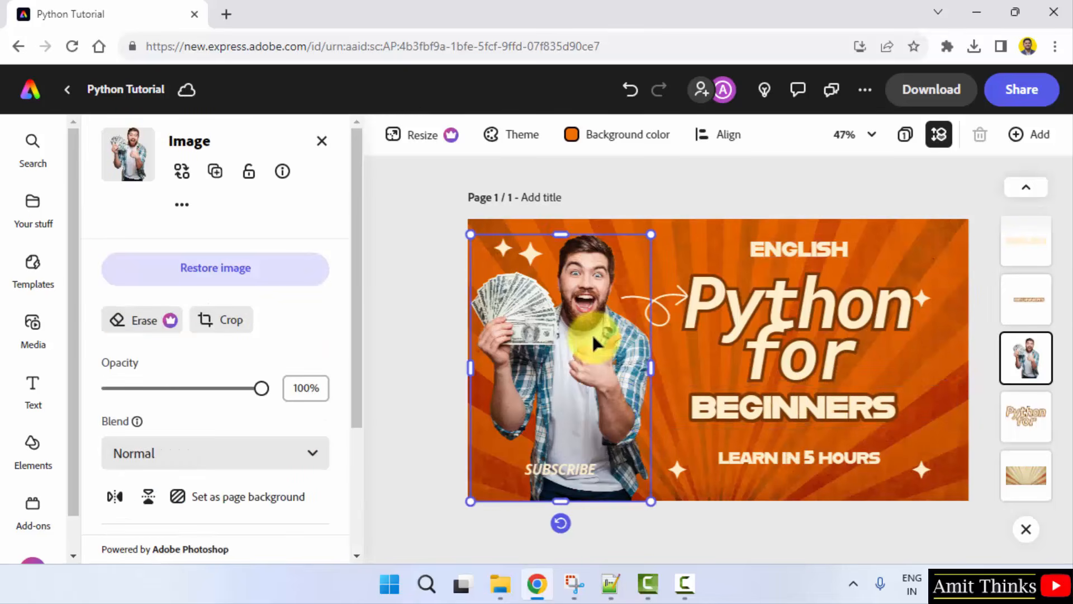
- Delete the stock man's photo and upload the creator's no-background photo from the computer
{"action": "right_click", "coordinate": [591, 334]}
{"action": "left_click", "coordinate": [547, 296]}
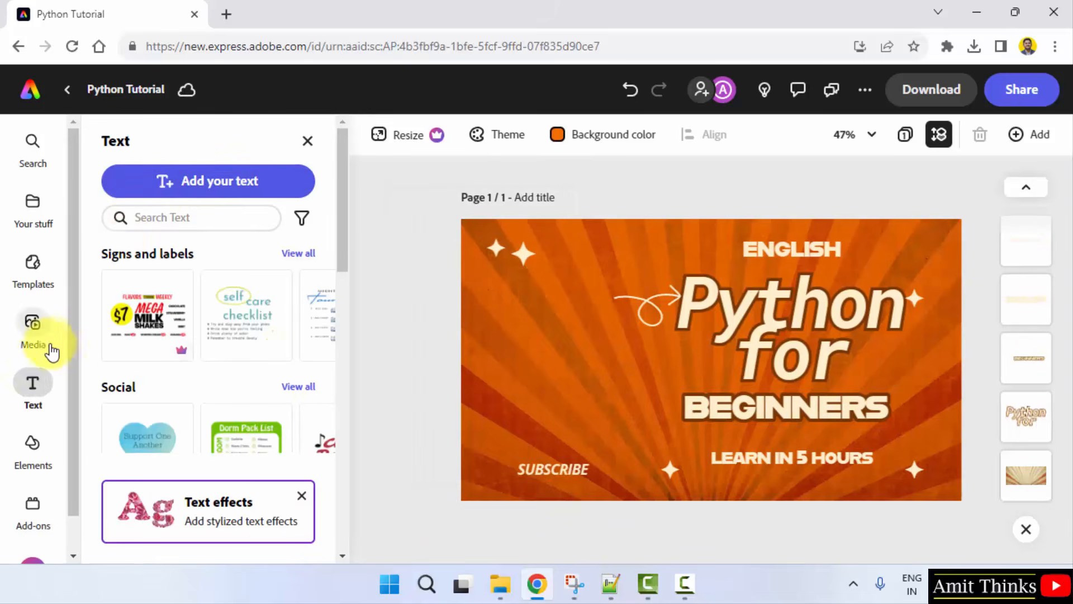
{"action": "left_click", "coordinate": [33, 338]}
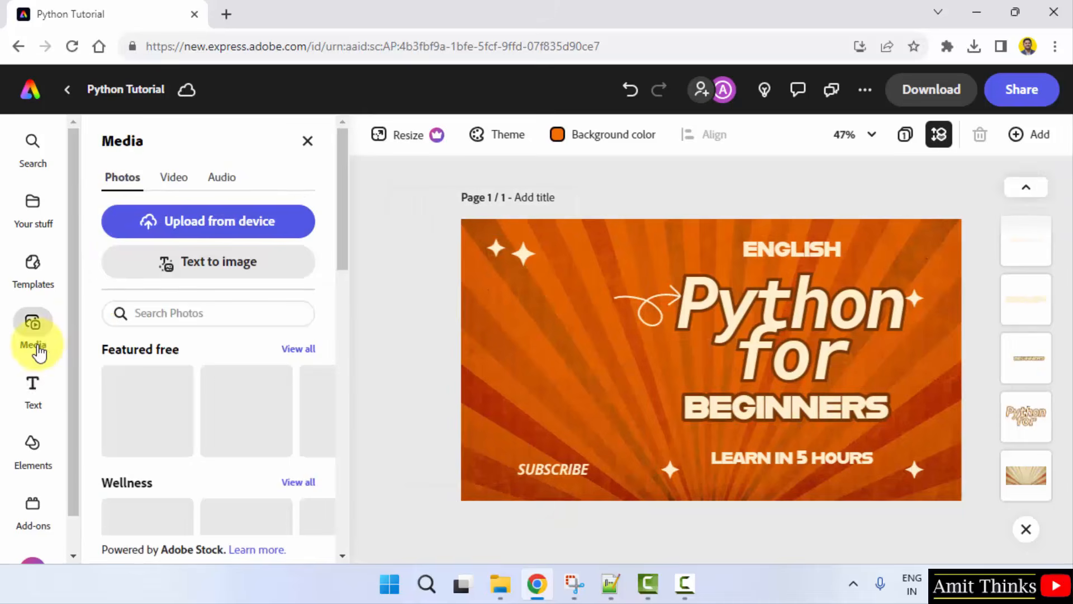
{"action": "left_click", "coordinate": [207, 224]}
{"action": "key", "text": "Left"}
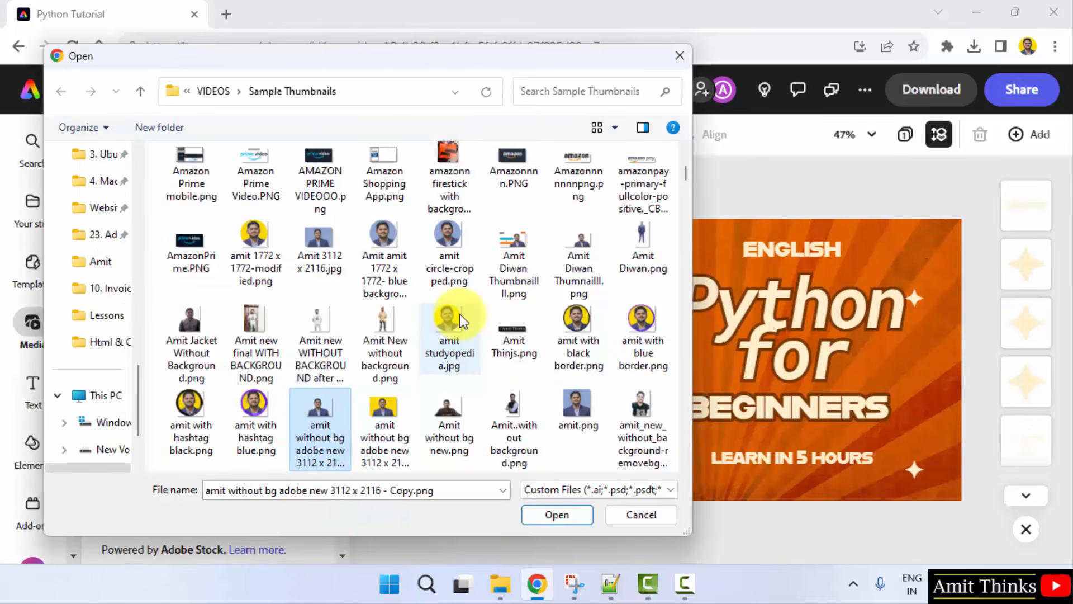
{"action": "key", "text": "Return"}
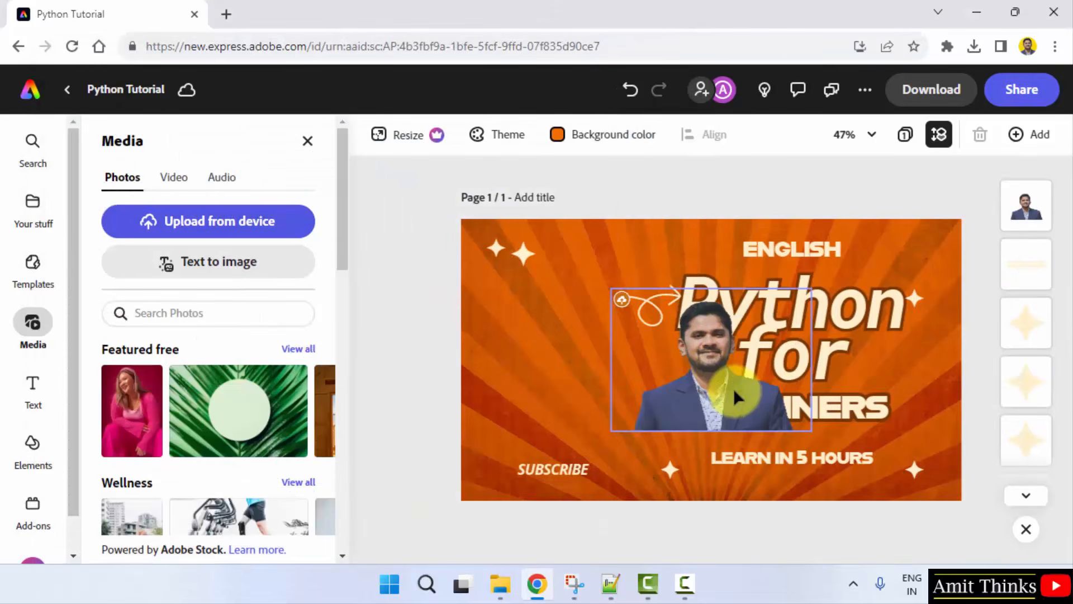
- Place the uploaded photo on the page, enlarge it and move it up
{"action": "left_click_drag", "start_coordinate": [733, 387], "coordinate": [579, 379]}
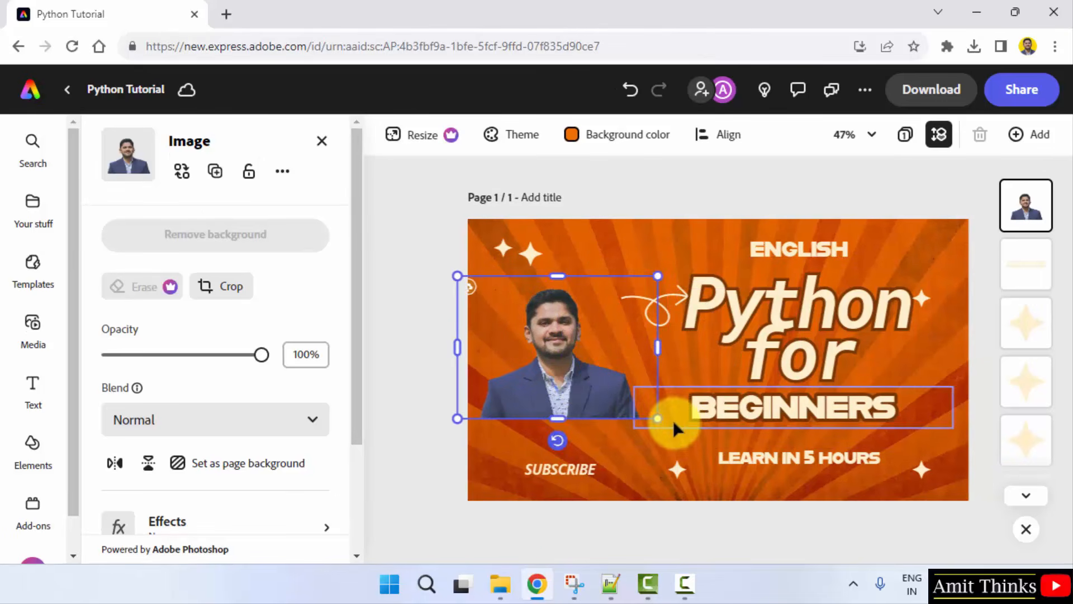
{"action": "left_click_drag", "start_coordinate": [658, 420], "coordinate": [718, 532]}
{"action": "left_click_drag", "start_coordinate": [619, 455], "coordinate": [606, 357]}
- Remove the SUBSCRIBE text and nudge the sparkles near LEARN IN 5 HOURS
{"action": "left_click", "coordinate": [585, 469]}
{"action": "key", "text": "Delete"}
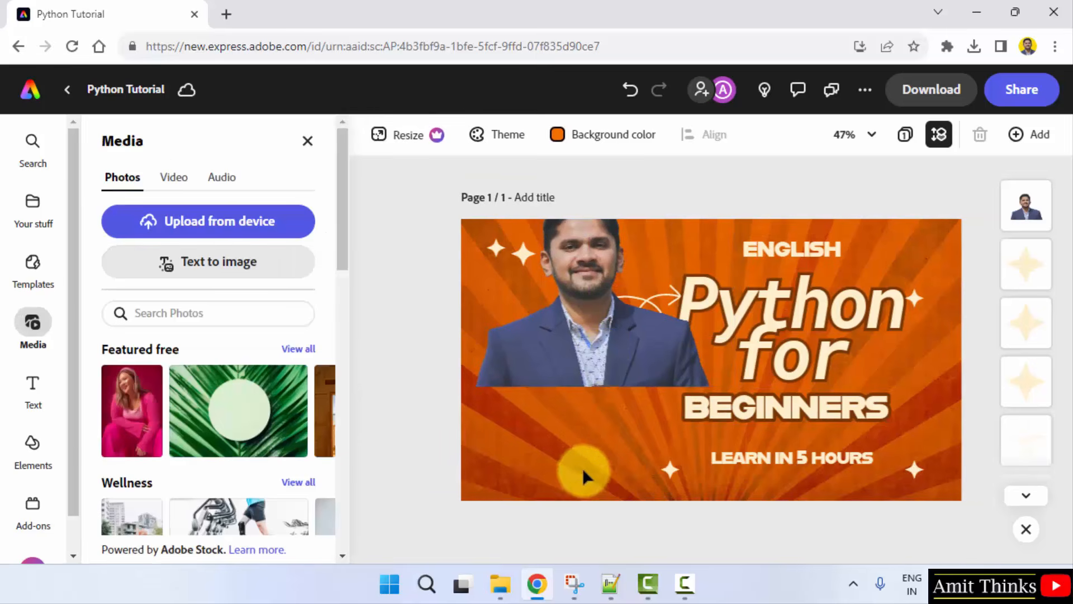
{"action": "mouse_move", "coordinate": [683, 478]}
{"action": "left_mouse_down"}
{"action": "mouse_move", "coordinate": [674, 477]}
{"action": "mouse_move", "coordinate": [695, 471]}
{"action": "left_mouse_up"}
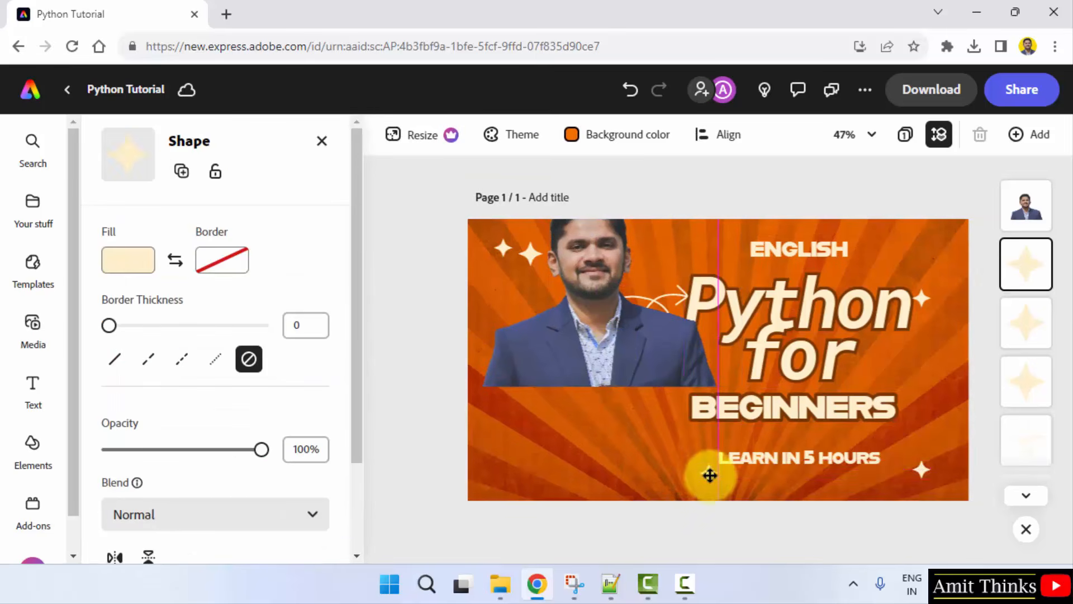
{"action": "left_click", "coordinate": [919, 474]}
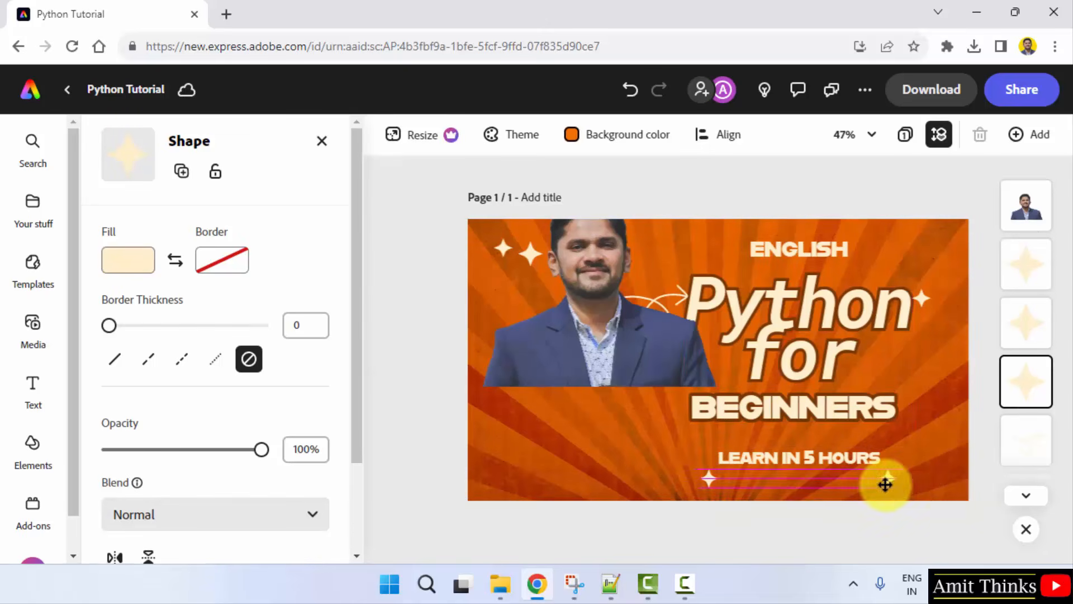
{"action": "left_click_drag", "start_coordinate": [885, 484], "coordinate": [887, 481]}
- Enlarge the photo into the bottom-left corner and shift a bottom sparkle right
{"action": "left_click_drag", "start_coordinate": [635, 367], "coordinate": [606, 472]}
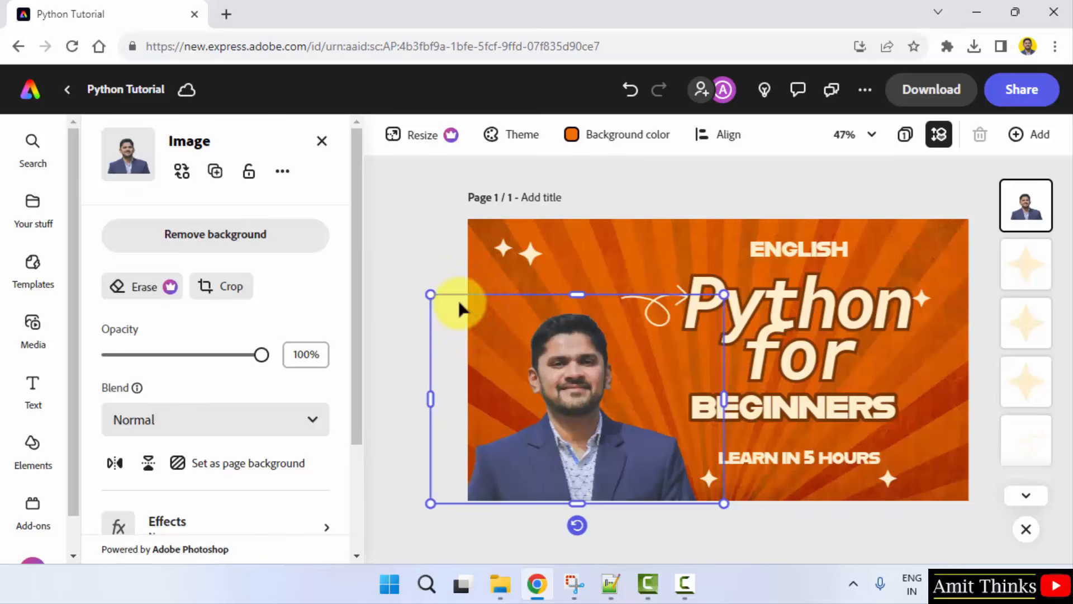
{"action": "left_click_drag", "start_coordinate": [432, 294], "coordinate": [391, 266]}
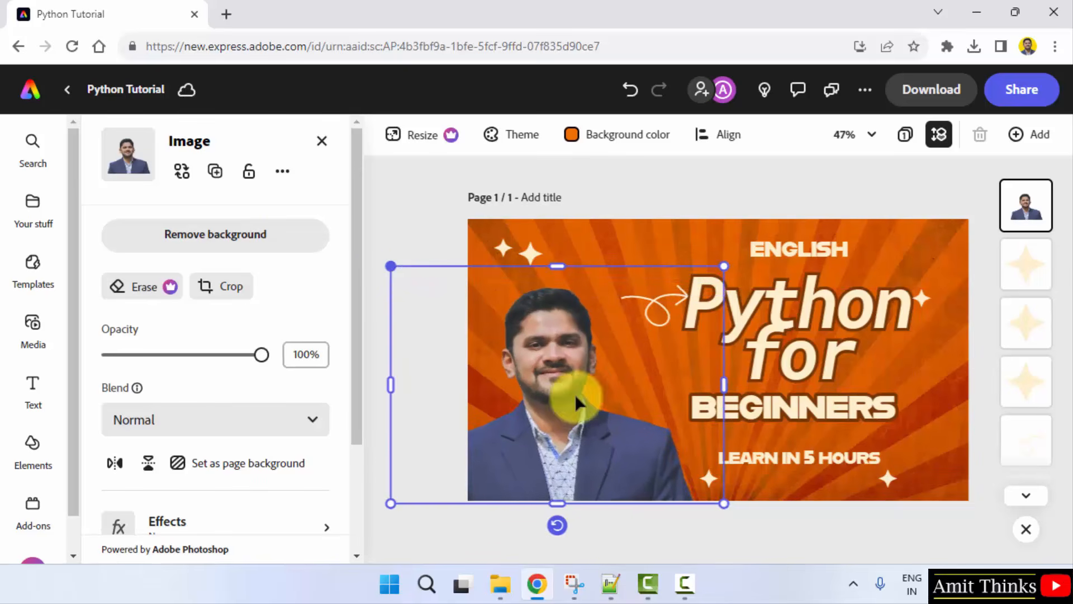
{"action": "left_click_drag", "start_coordinate": [630, 458], "coordinate": [595, 460]}
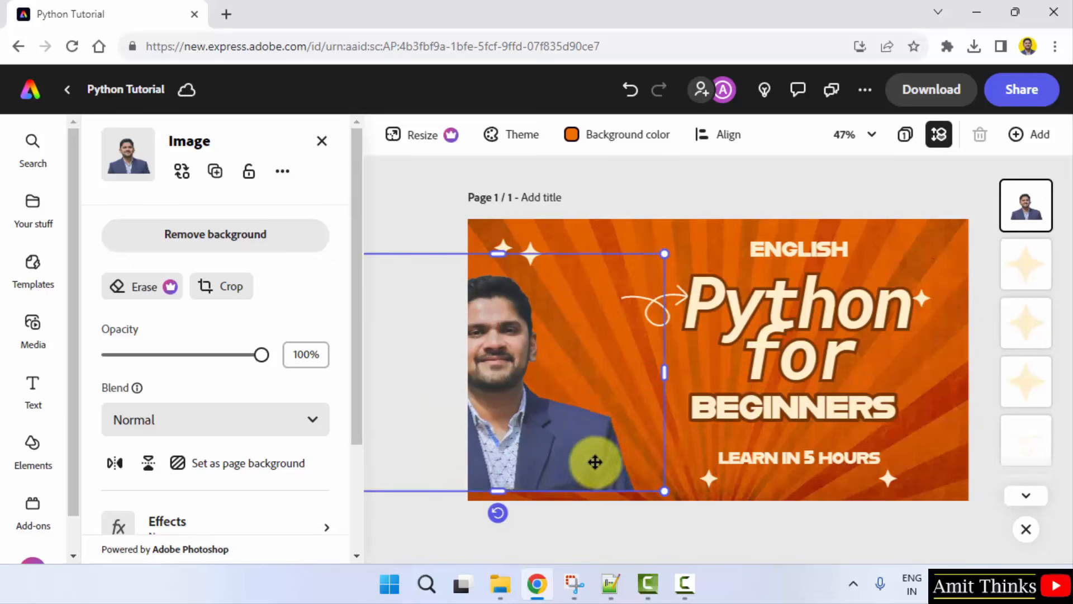
{"action": "left_click_drag", "start_coordinate": [710, 479], "coordinate": [803, 481]}
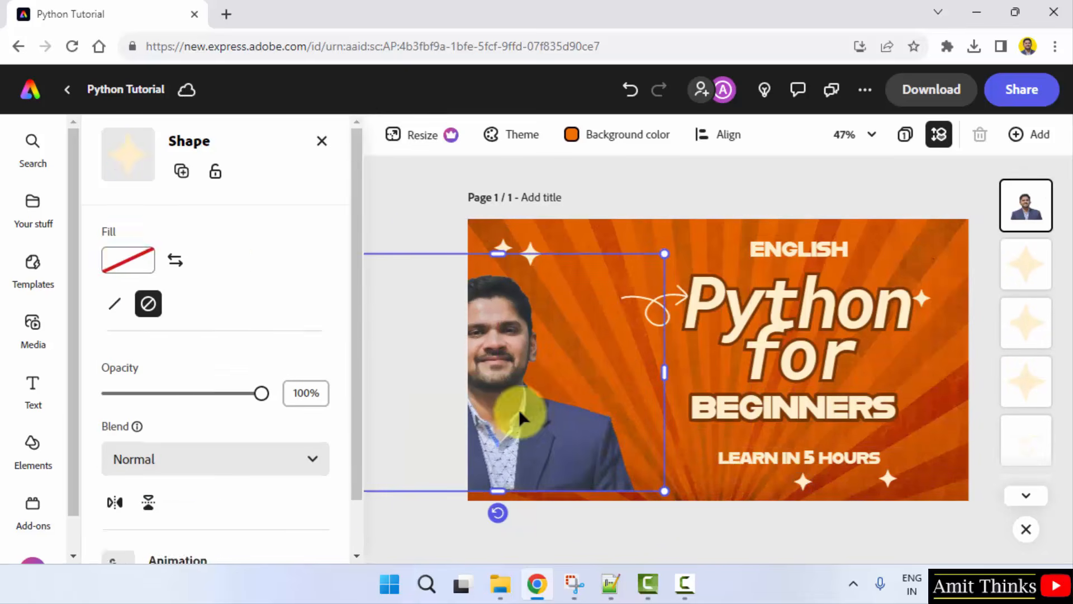
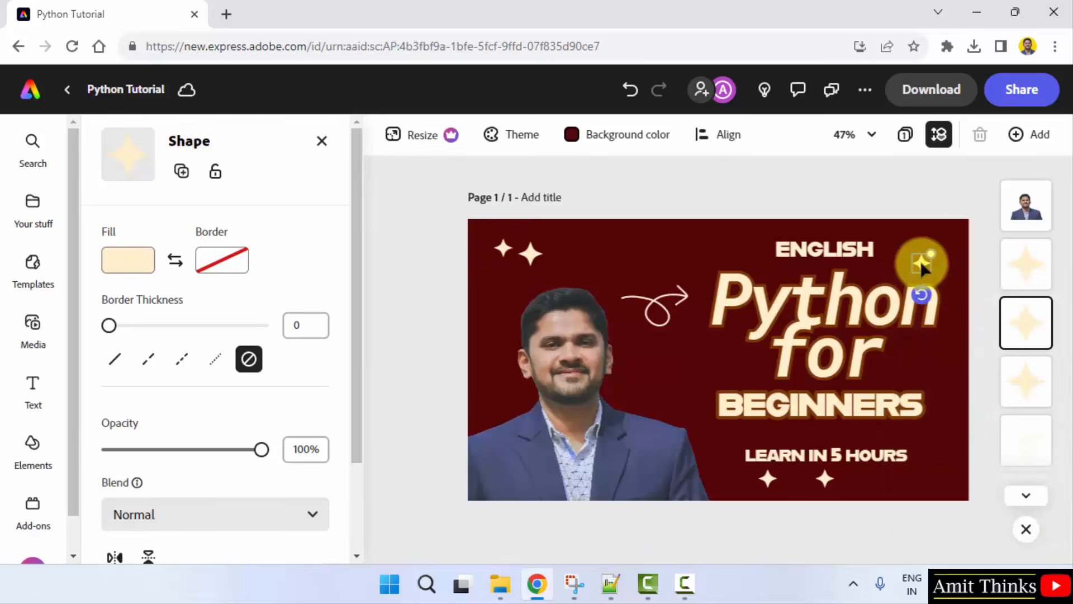
- Slide the two bottom sparkle stars rightward so they sit beneath LEARN IN 5 HOURS
{"action": "left_click_drag", "start_coordinate": [832, 474], "coordinate": [855, 489]}
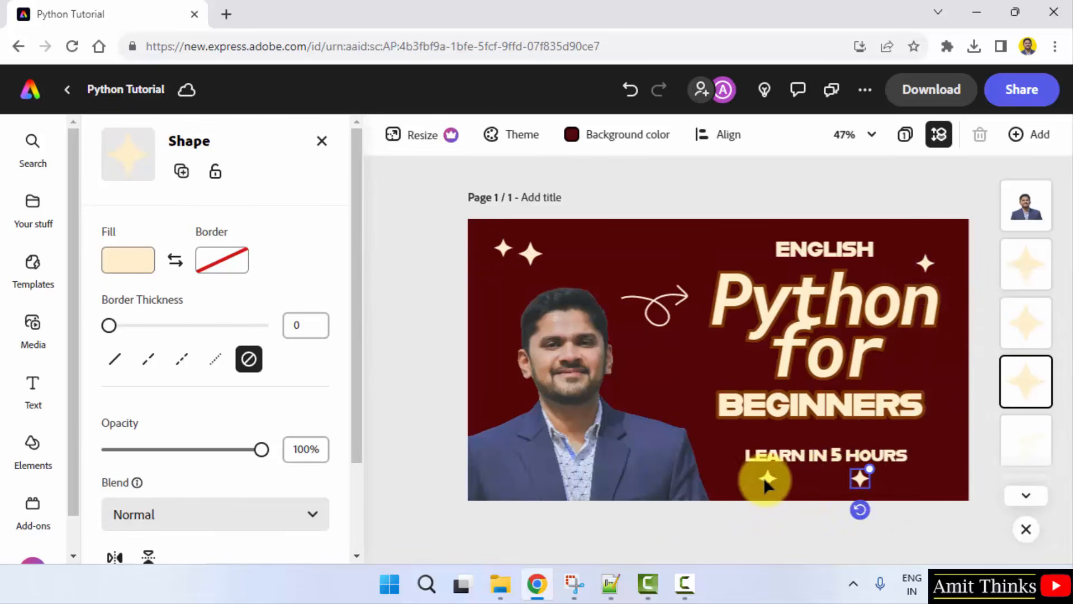
{"action": "left_click_drag", "start_coordinate": [767, 479], "coordinate": [803, 479]}
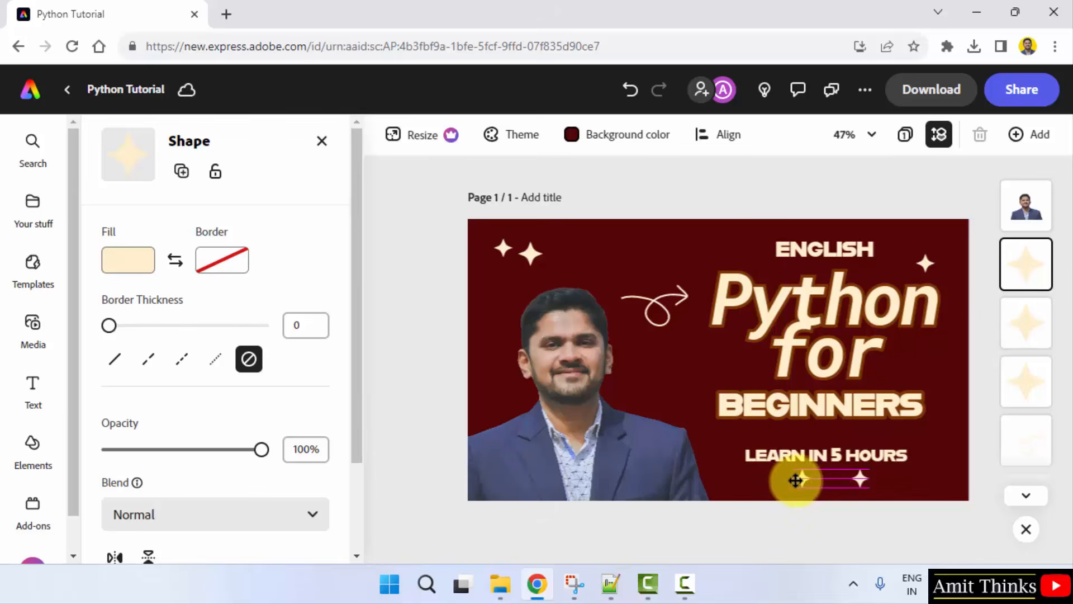
- Download the thumbnail as a PNG and open the saved Python Tutorial.png from the browser's downloads
{"action": "left_click", "coordinate": [877, 197]}
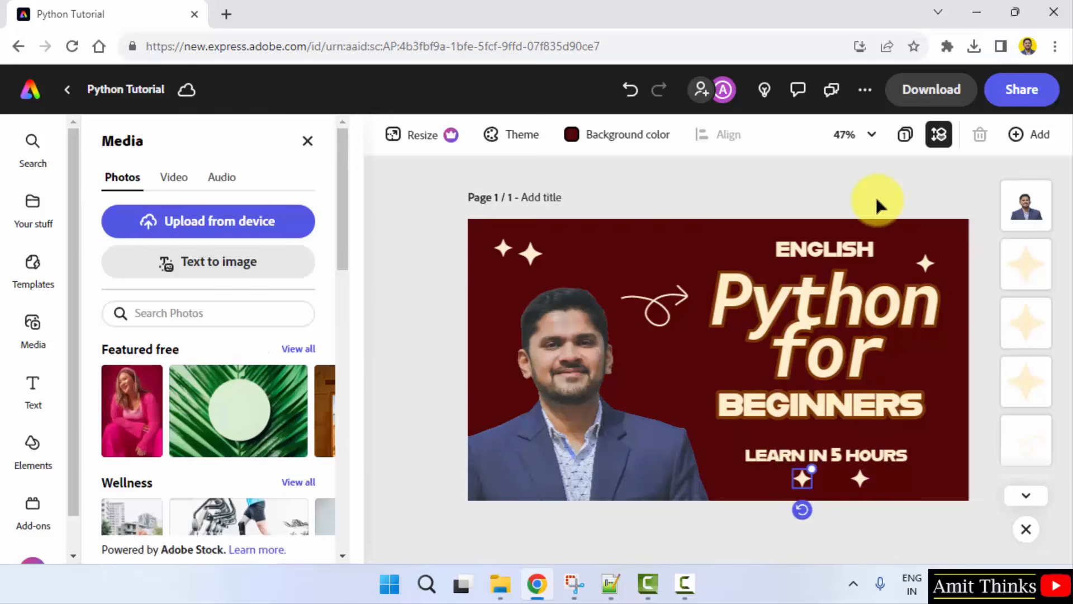
{"action": "left_click", "coordinate": [965, 95]}
{"action": "left_click", "coordinate": [901, 270]}
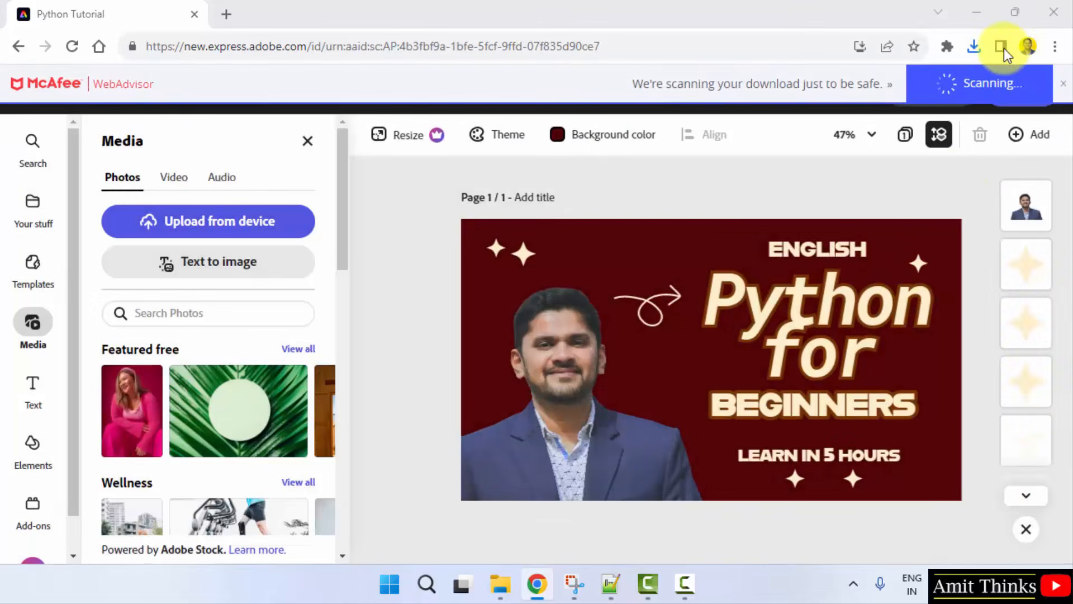
{"action": "left_click", "coordinate": [973, 49]}
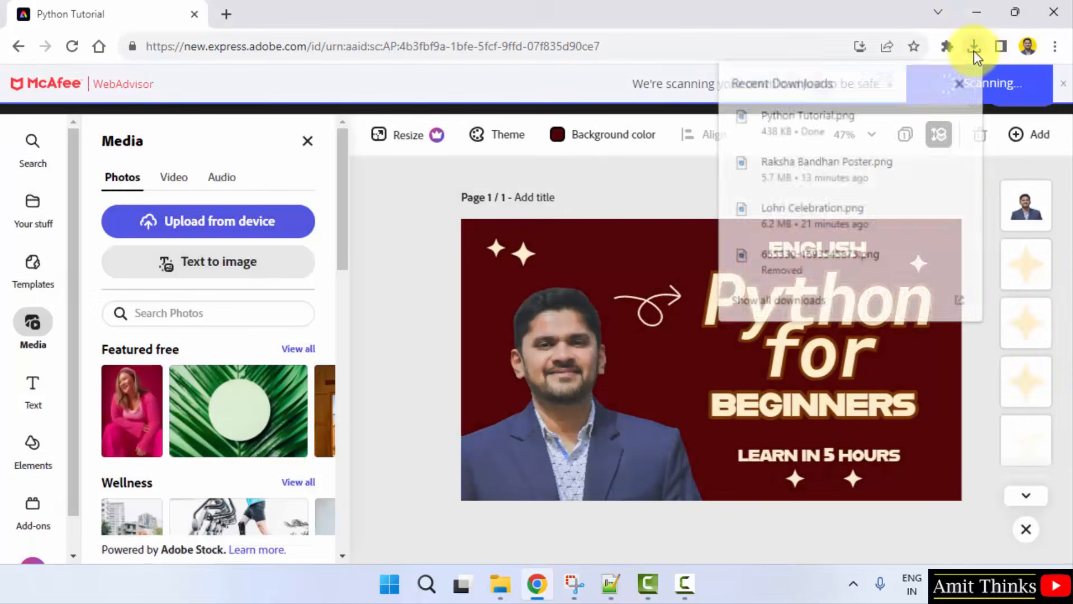
{"action": "left_click", "coordinate": [877, 125]}
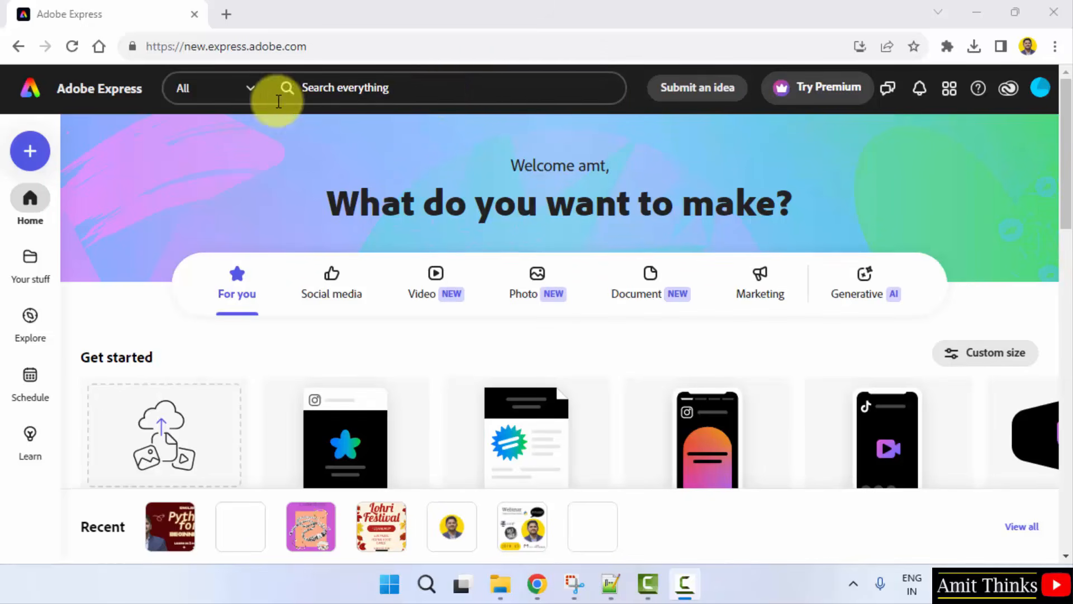
- Search for 'facebook cover' and pick the Facebook profile cover suggestion
{"action": "left_click", "coordinate": [251, 89]}
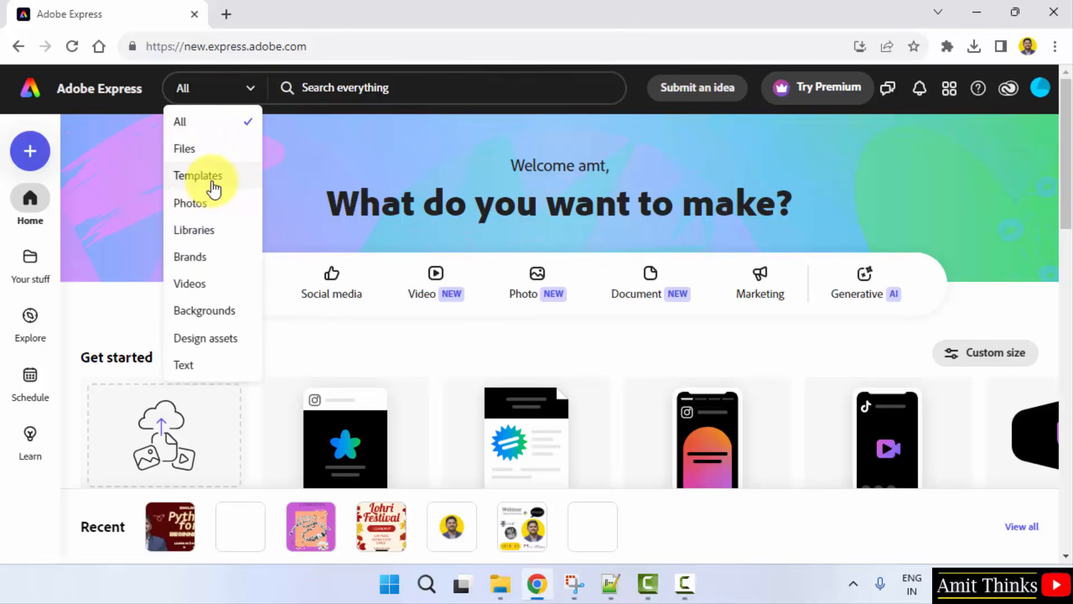
{"action": "left_click", "coordinate": [382, 88]}
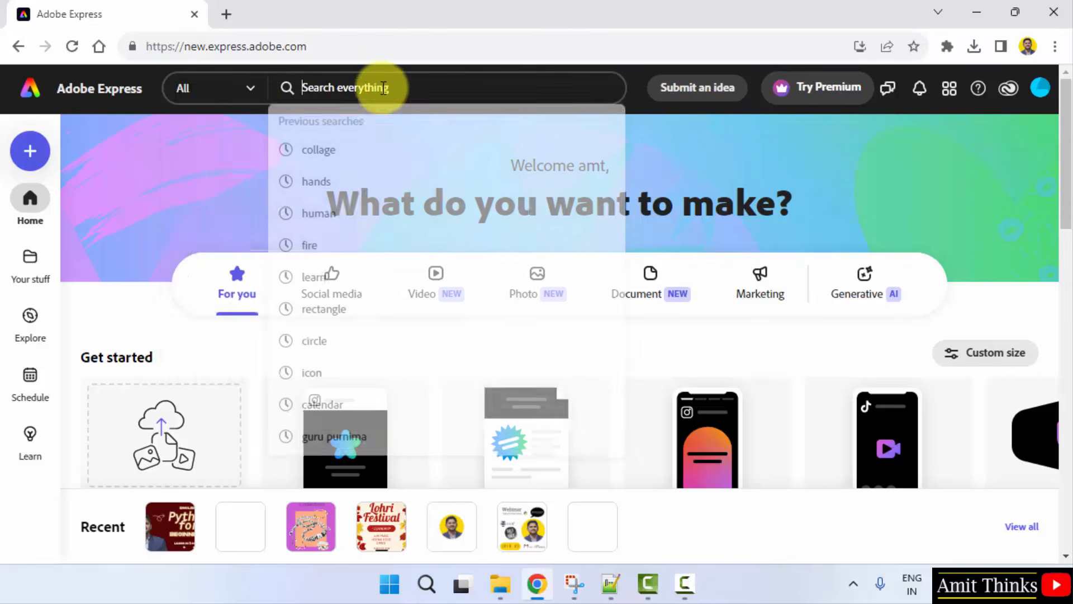
{"action": "type", "text": "facebook co"}
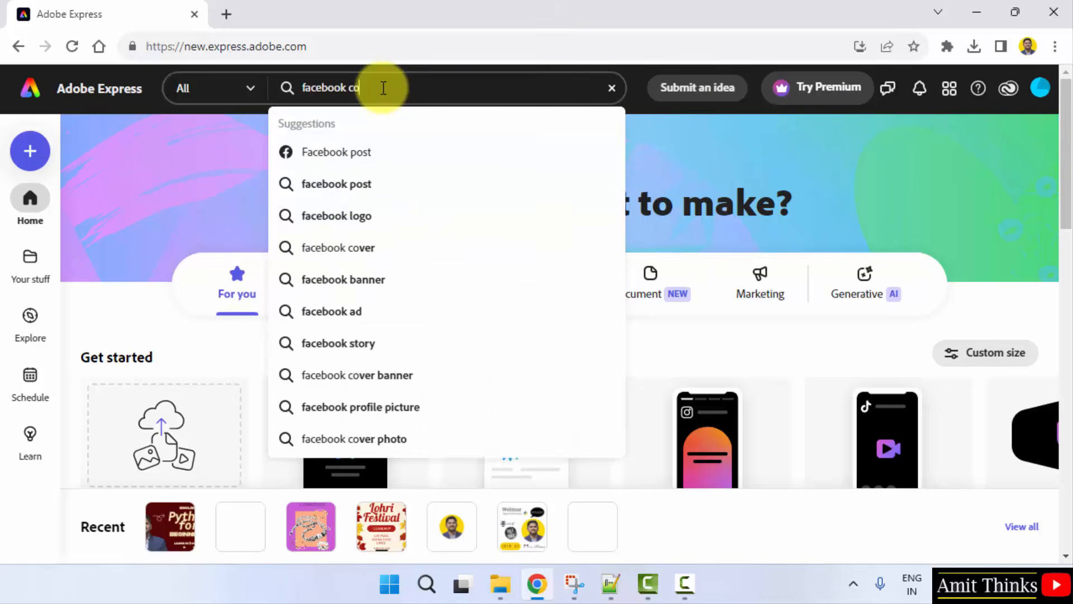
{"action": "type", "text": "ver"}
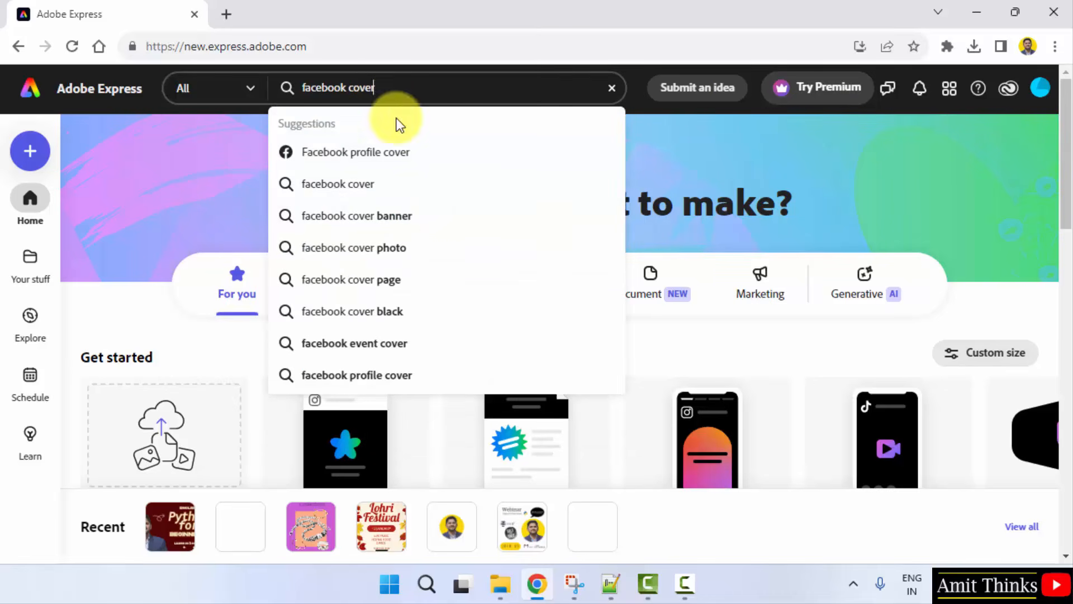
{"action": "left_click", "coordinate": [424, 166]}
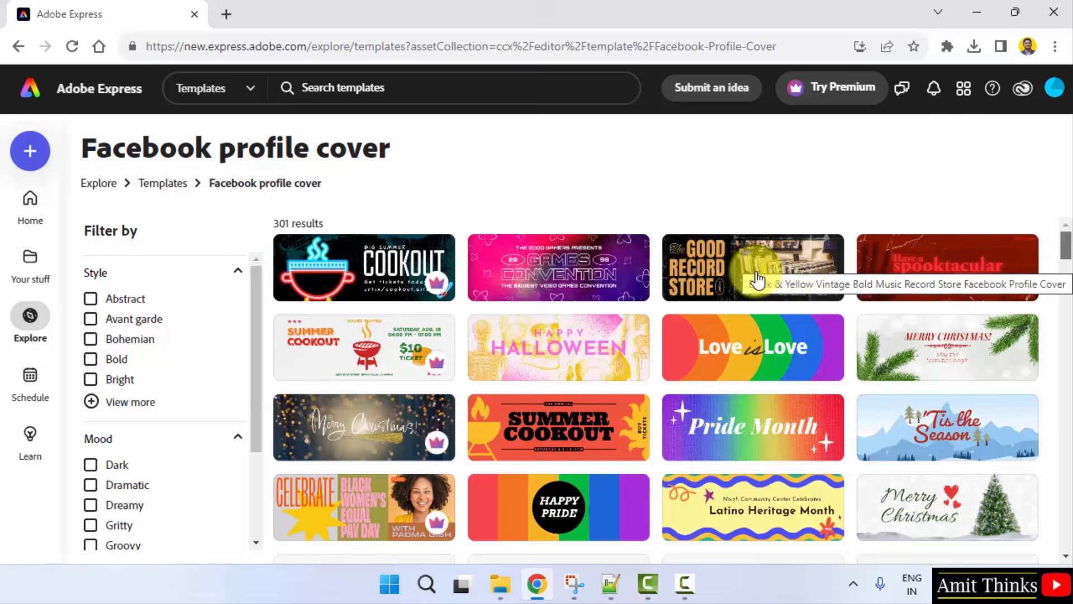
- Open the Good Record Store cover template and delete its grunge texture overlay
{"action": "left_click", "coordinate": [732, 280]}
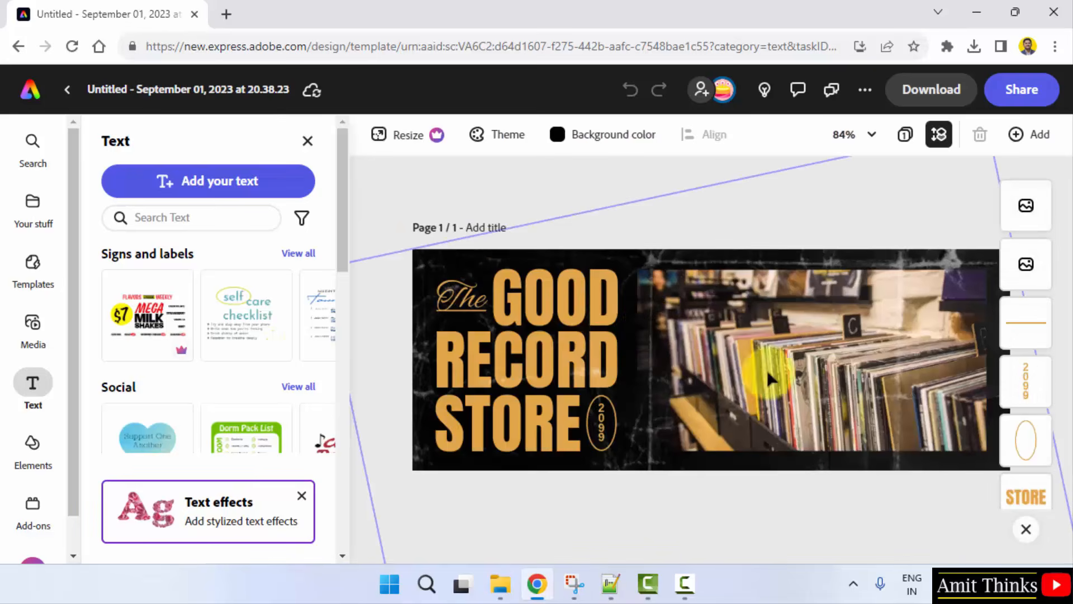
{"action": "left_click", "coordinate": [830, 380]}
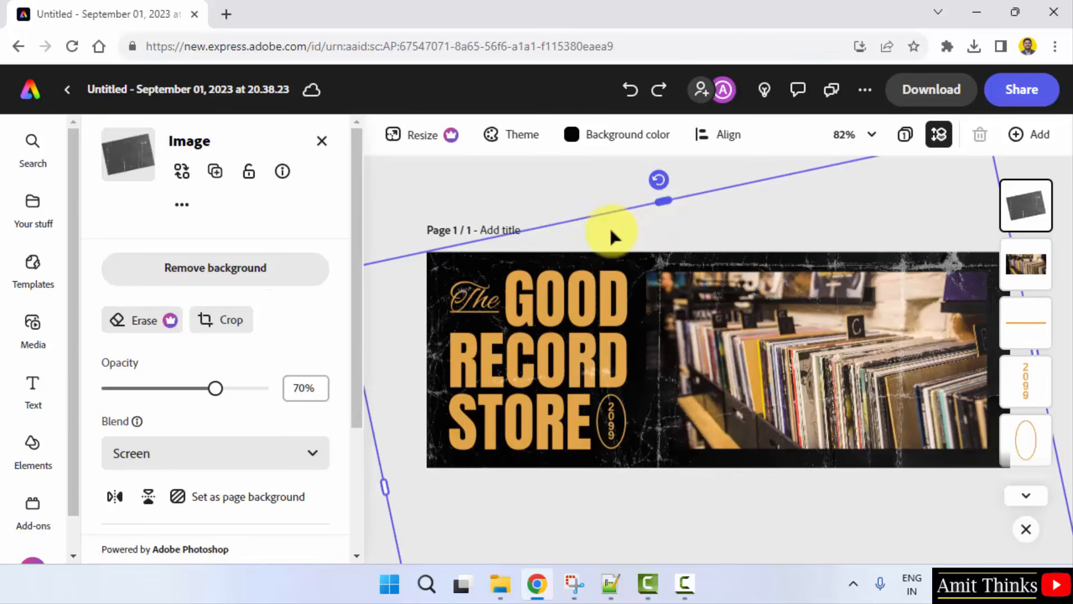
{"action": "right_click", "coordinate": [596, 237]}
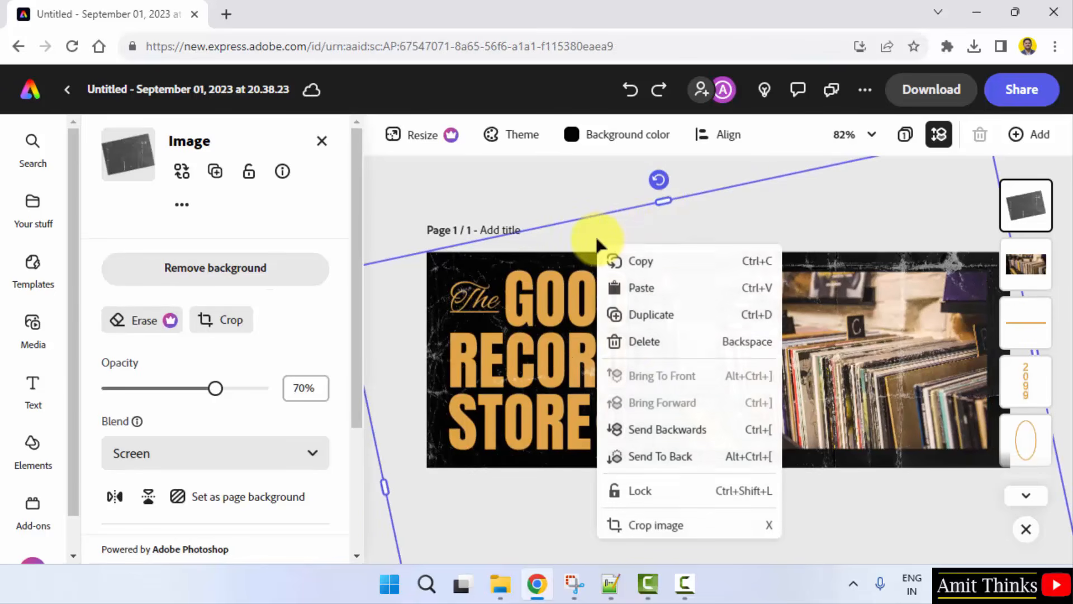
{"action": "left_click", "coordinate": [629, 342]}
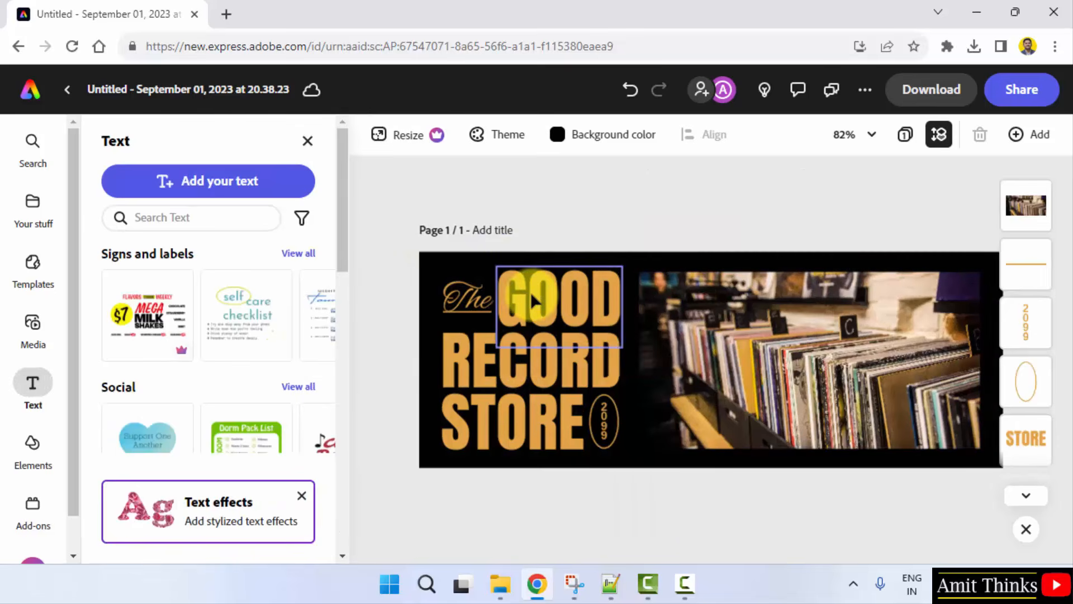
- Replace GOOD with 'Courses' at size 70, delete the script 'The', and shift Courses left
{"action": "left_click", "coordinate": [545, 296]}
{"action": "double_click", "coordinate": [552, 296]}
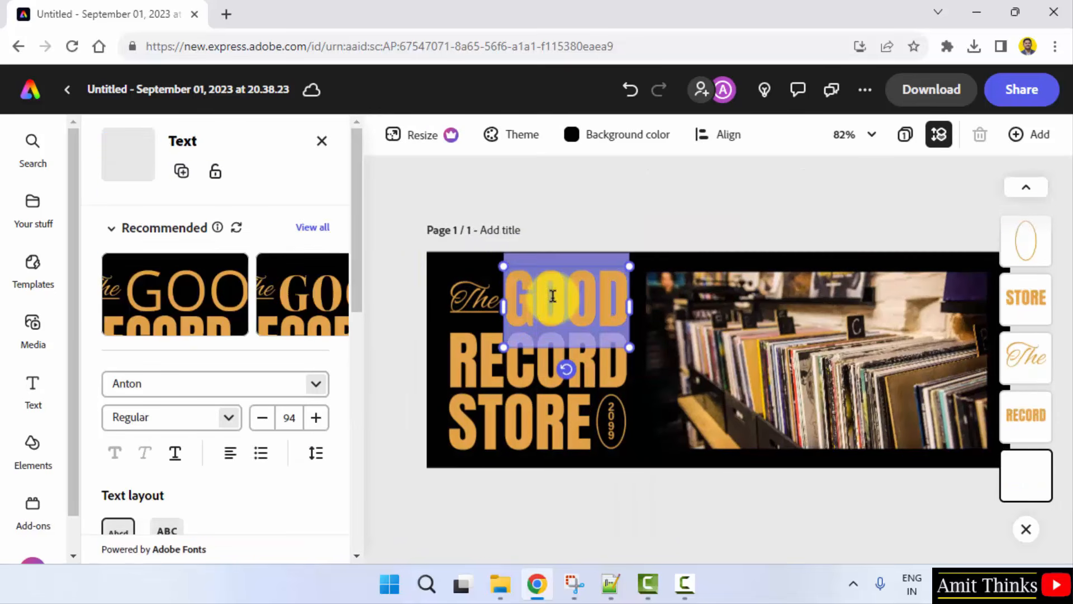
{"action": "type", "text": "Co"}
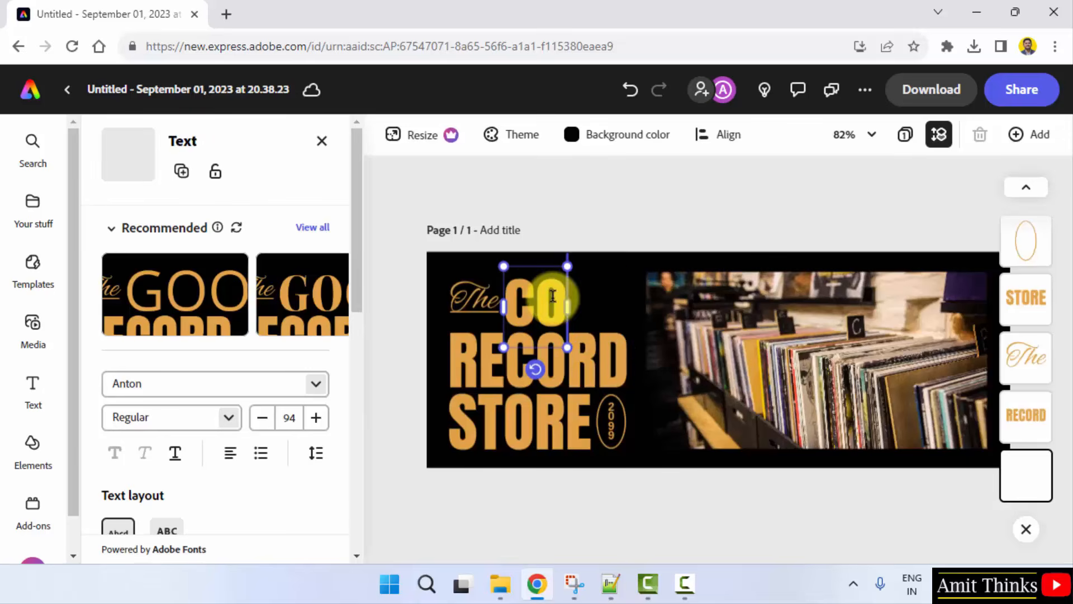
{"action": "type", "text": "urses"}
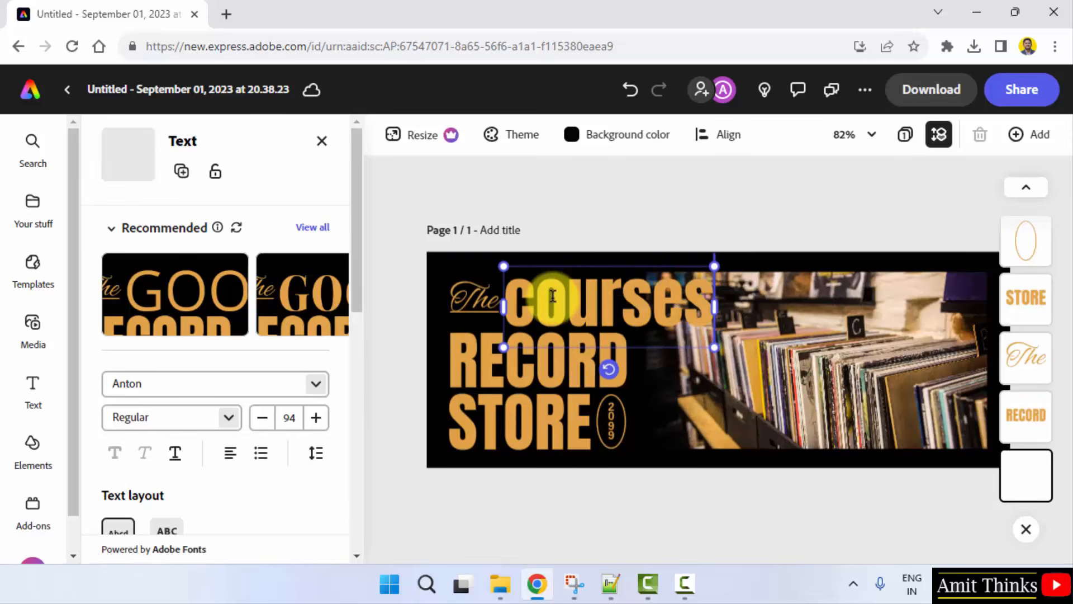
{"action": "double_click", "coordinate": [552, 296]}
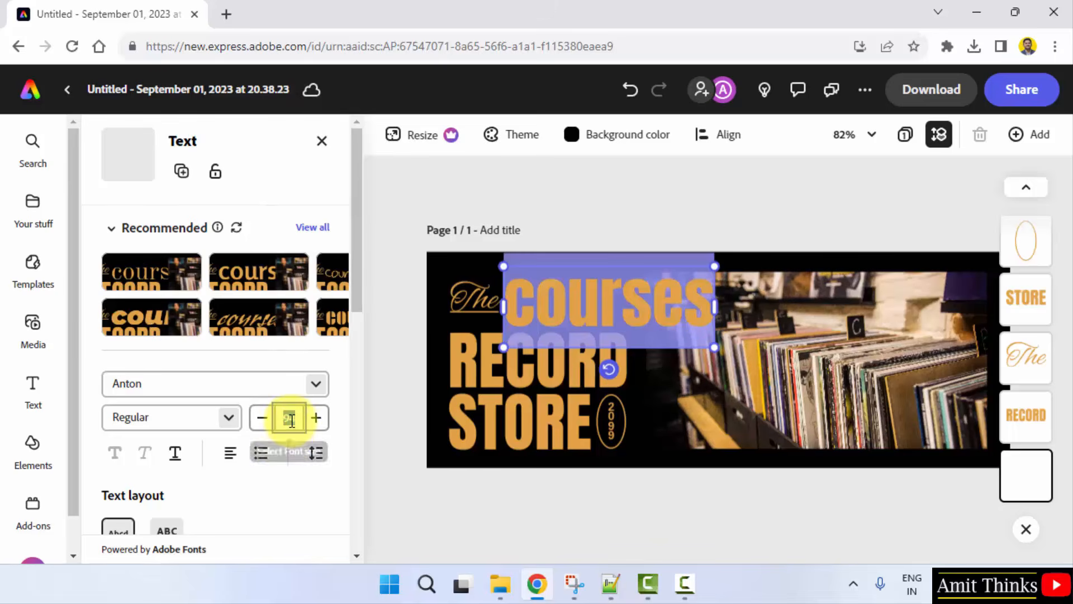
{"action": "type", "text": "70"}
{"action": "key", "text": "Return"}
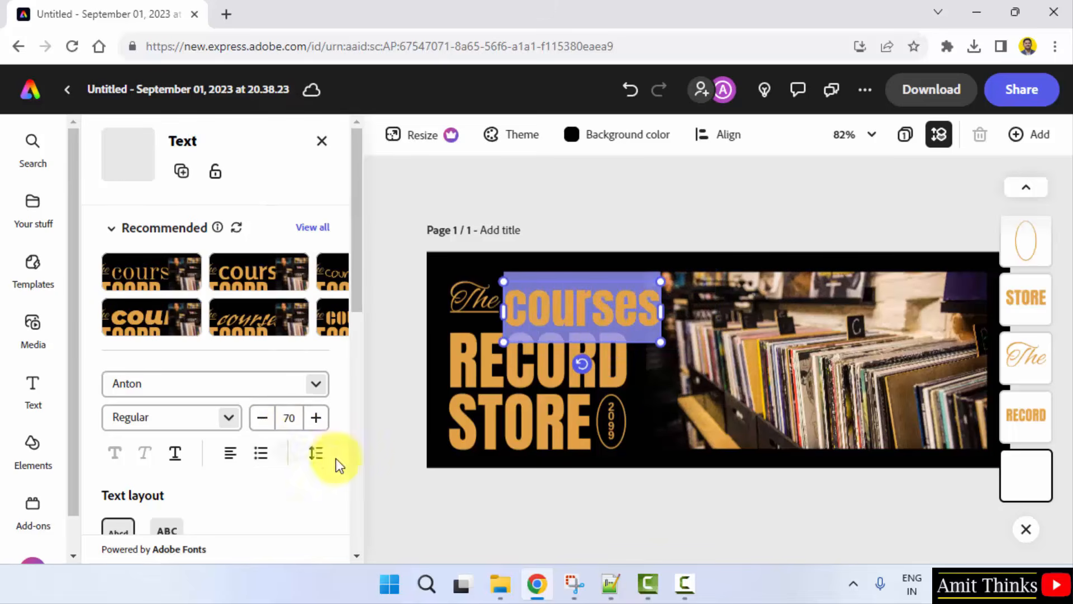
{"action": "left_click", "coordinate": [508, 366]}
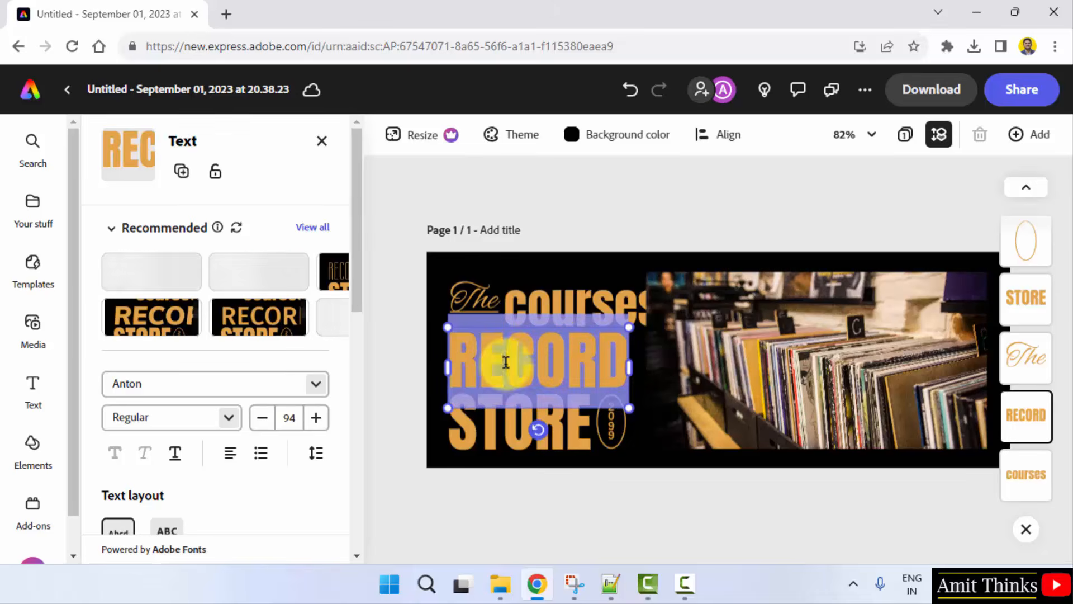
{"action": "left_click", "coordinate": [449, 302]}
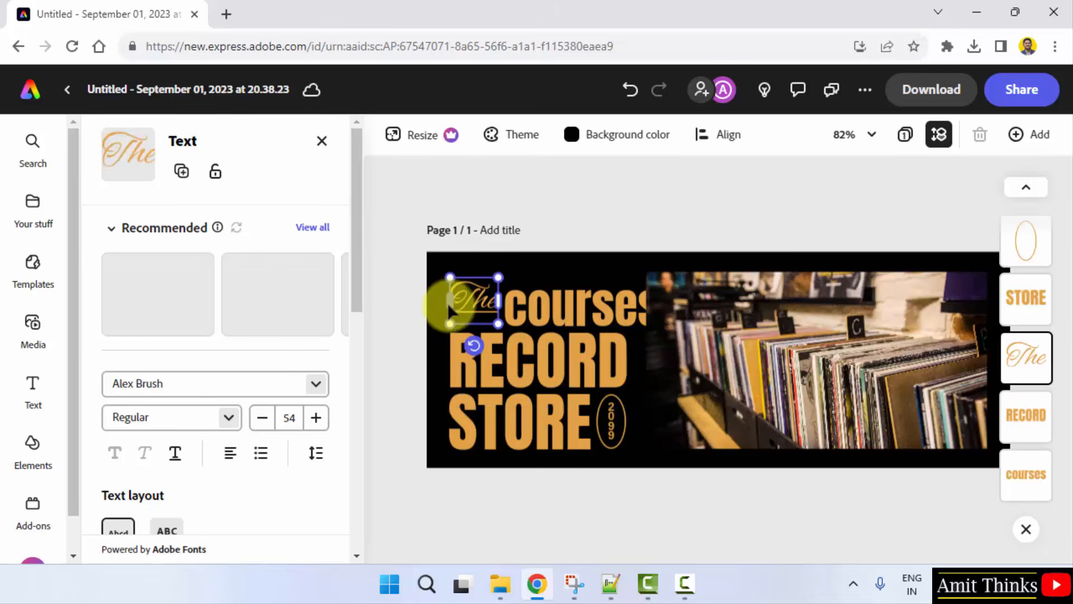
{"action": "key", "text": "Delete"}
{"action": "left_click_drag", "start_coordinate": [612, 297], "coordinate": [581, 302]}
- Change RECORD to 'studyopedia' at font size 60 and nudge it up-left
{"action": "left_click", "coordinate": [683, 352]}
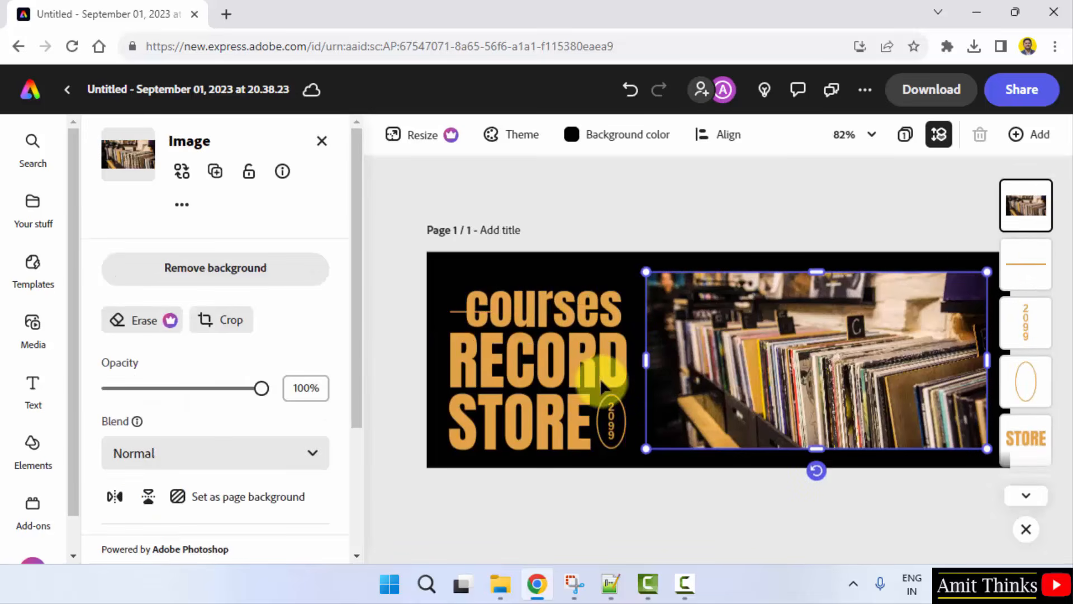
{"action": "left_click", "coordinate": [532, 374]}
{"action": "double_click", "coordinate": [543, 340]}
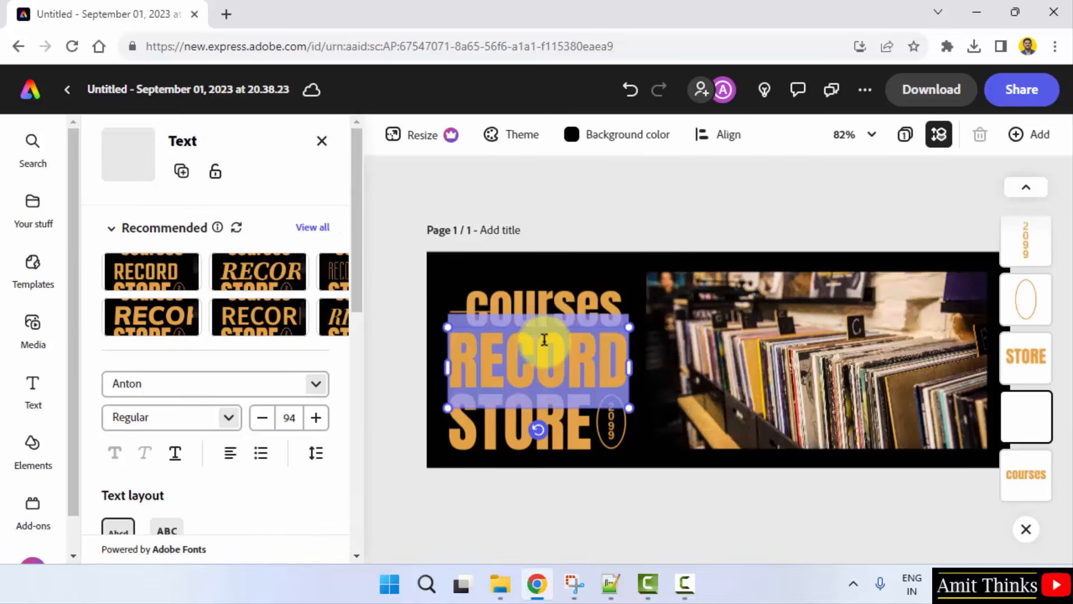
{"action": "type", "text": "studyo"}
{"action": "key", "text": "BackSpace"}
{"action": "key", "text": "BackSpace"}
{"action": "type", "text": "d"}
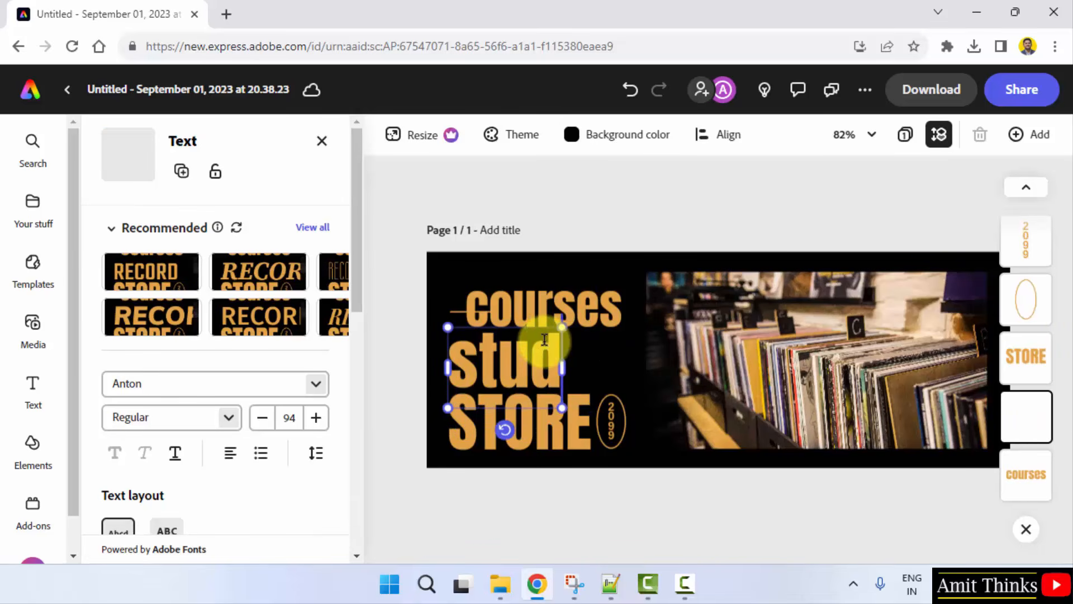
{"action": "type", "text": "yopedia"}
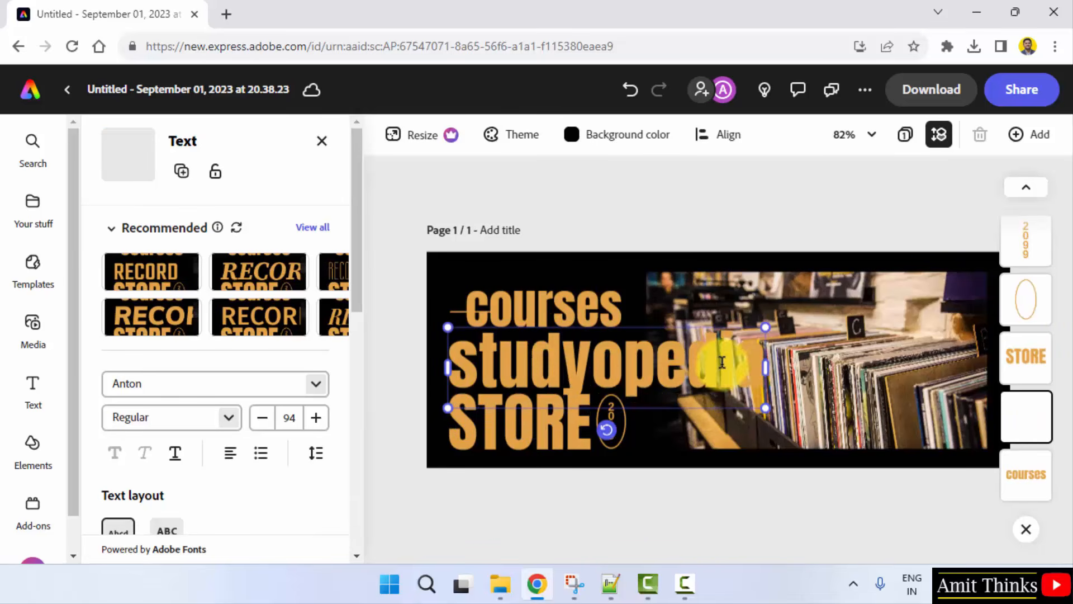
{"action": "key", "text": "ctrl+a"}
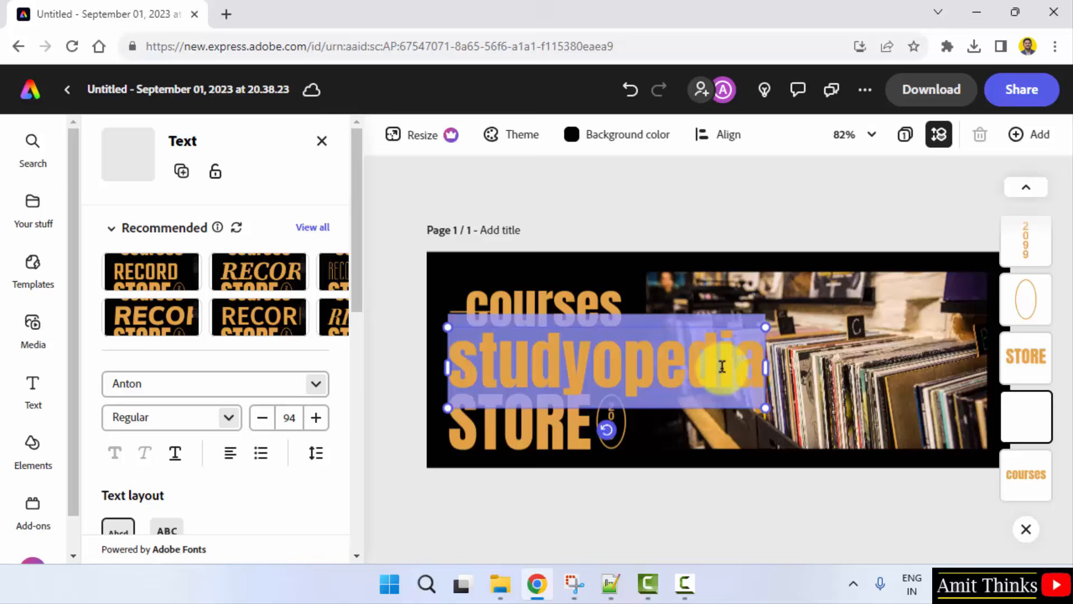
{"action": "left_click", "coordinate": [289, 418]}
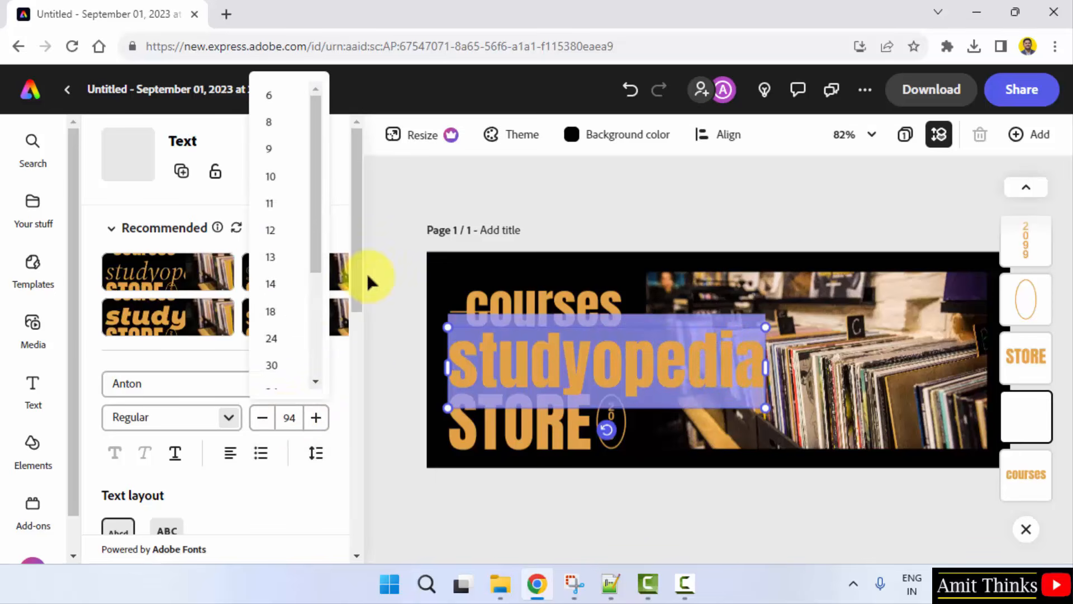
{"action": "scroll", "coordinate": [310, 299], "scroll_direction": "down", "scroll_amount": 3}
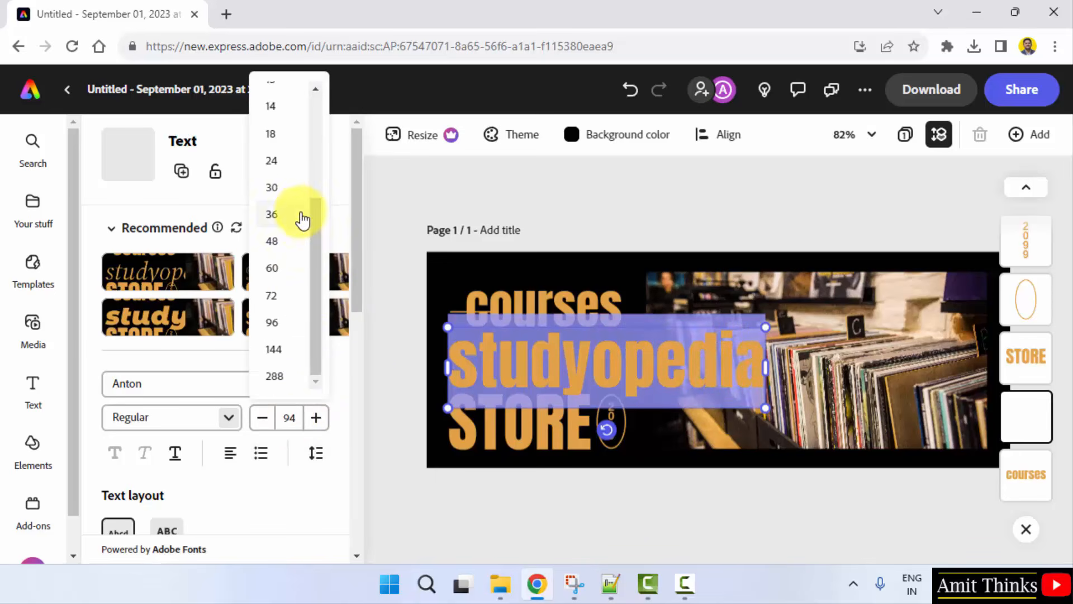
{"action": "left_click", "coordinate": [272, 241]}
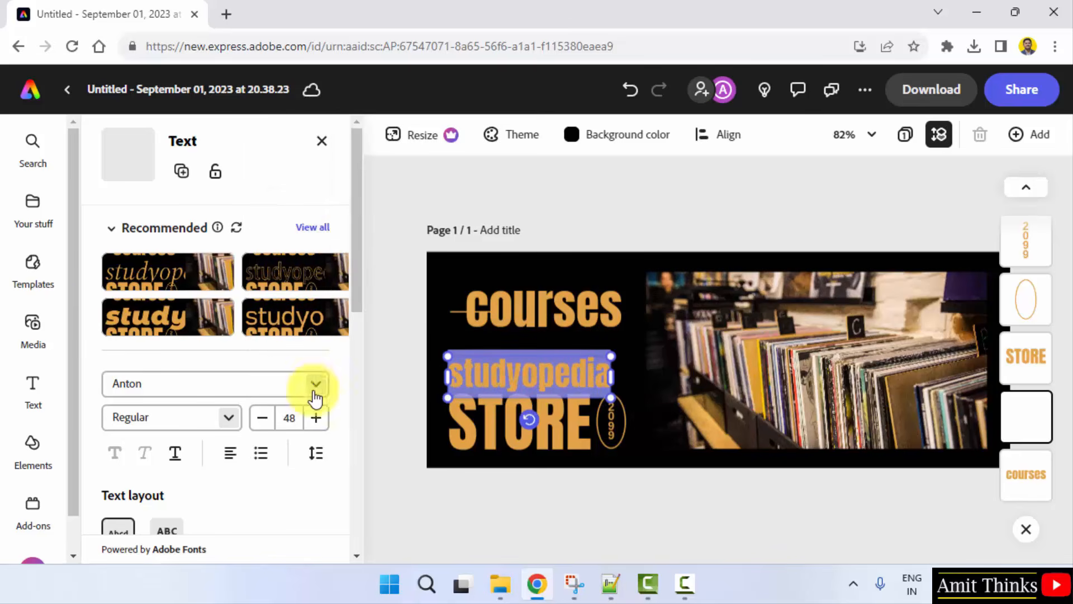
{"action": "left_click", "coordinate": [295, 421]}
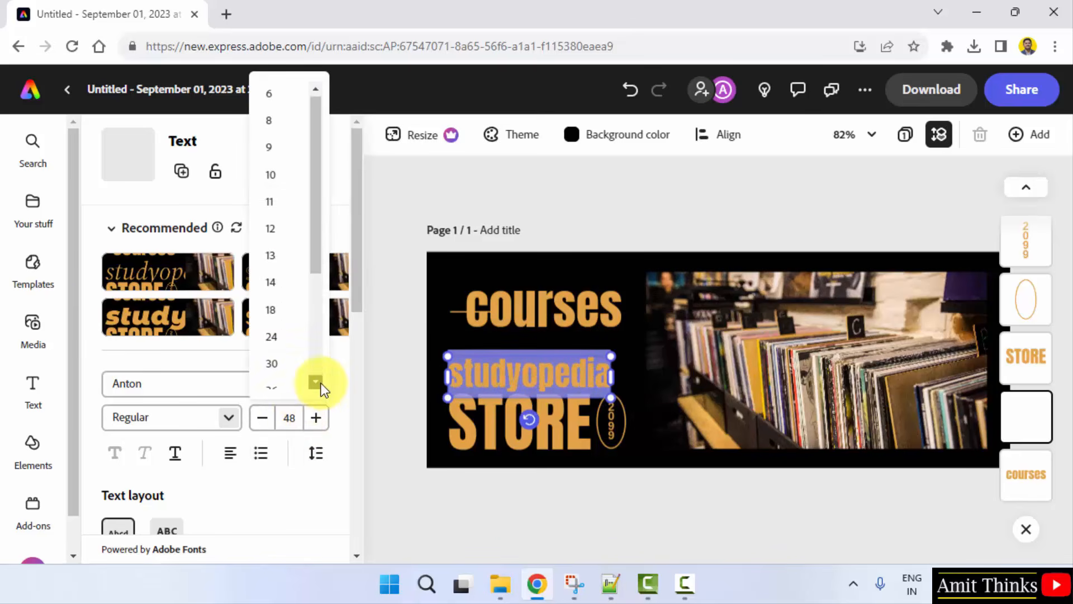
{"action": "left_click", "coordinate": [315, 381]}
{"action": "left_click", "coordinate": [284, 346]}
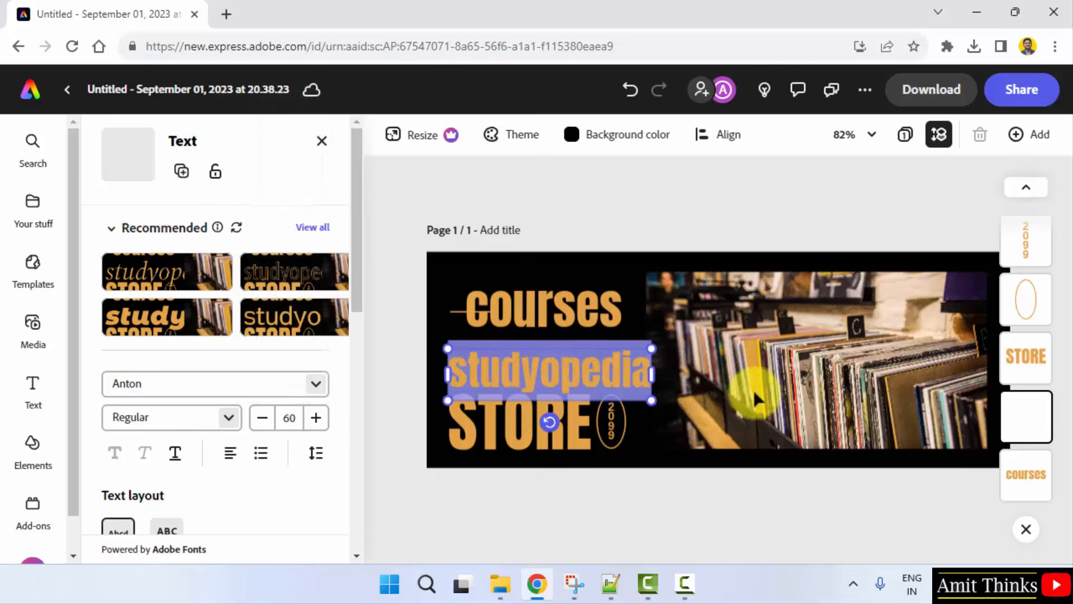
{"action": "left_click", "coordinate": [754, 398]}
{"action": "left_click_drag", "start_coordinate": [549, 369], "coordinate": [539, 360]}
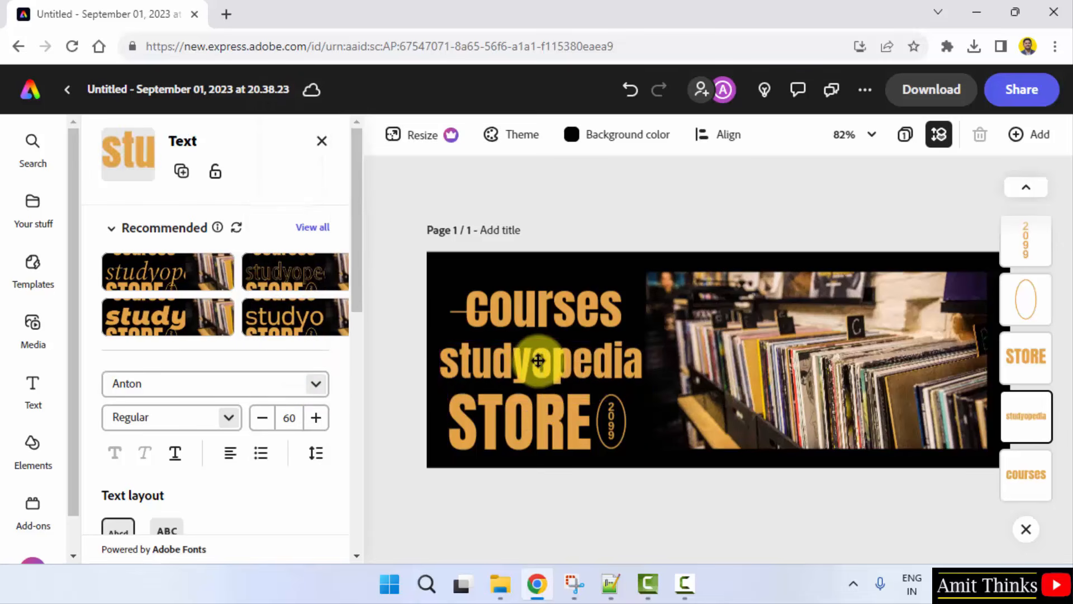
- Clear the 2099 badge text and delete the oval outline beside STORE
{"action": "left_click", "coordinate": [612, 415]}
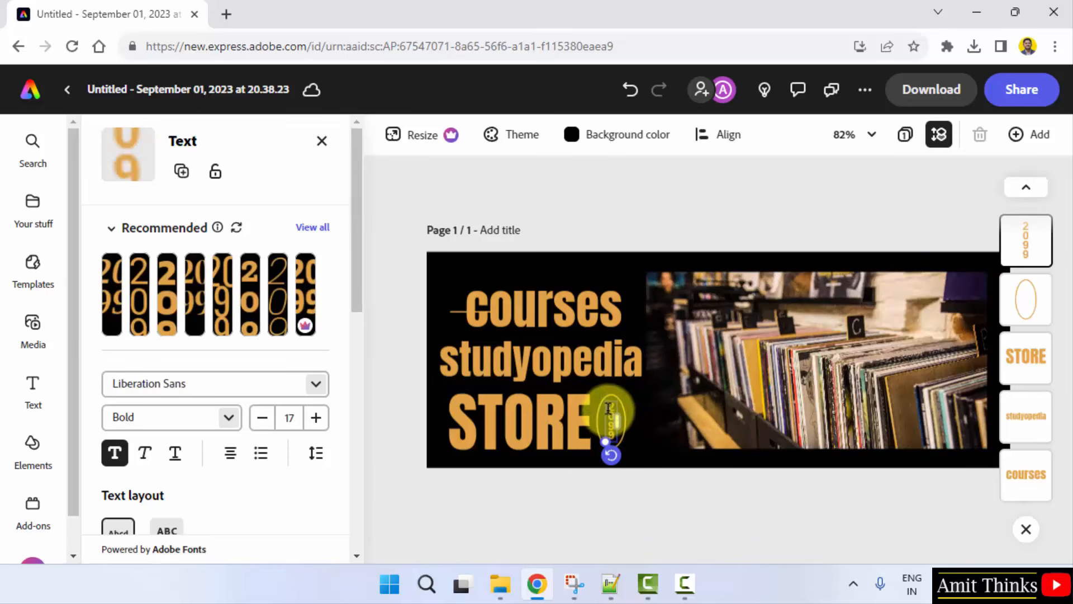
{"action": "left_click", "coordinate": [611, 408]}
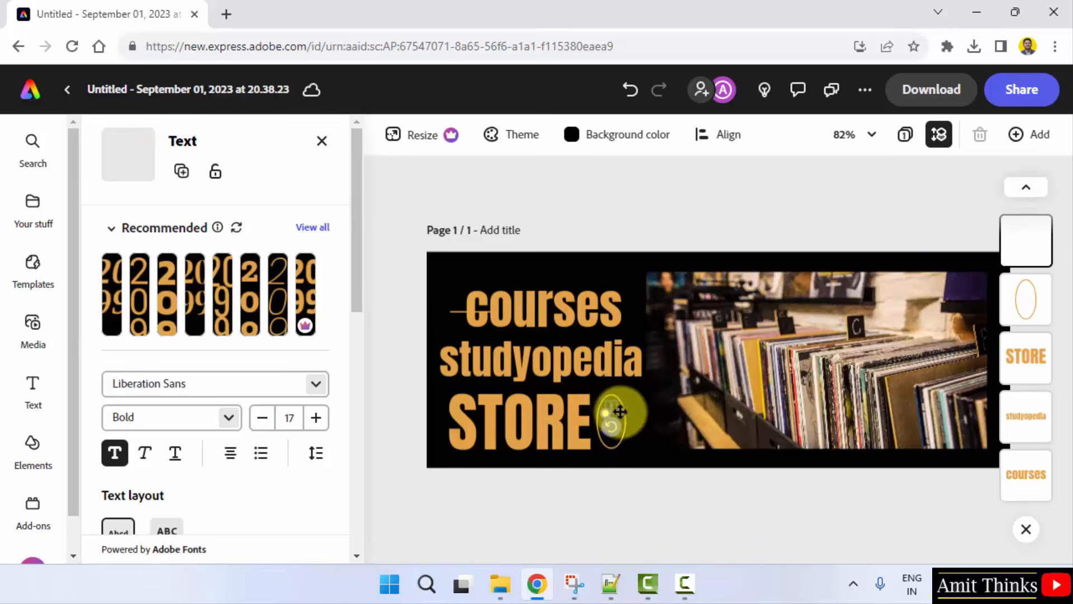
{"action": "left_click", "coordinate": [621, 411]}
{"action": "left_click", "coordinate": [603, 416]}
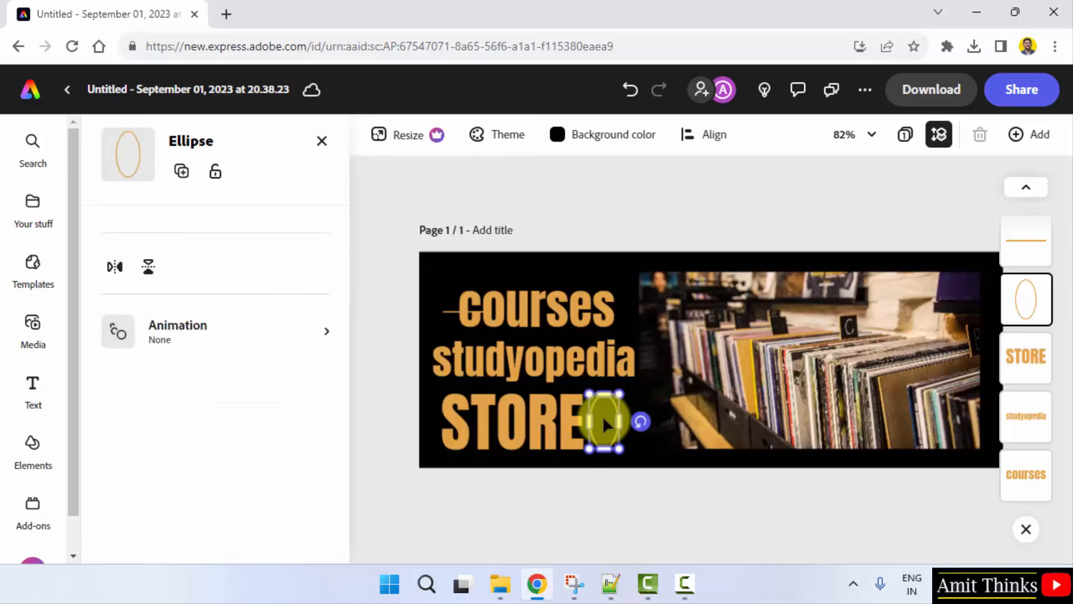
{"action": "key", "text": "Delete"}
- Realign STORE, courses, the orange line under courses, and studyopedia
{"action": "left_click_drag", "start_coordinate": [545, 435], "coordinate": [570, 426]}
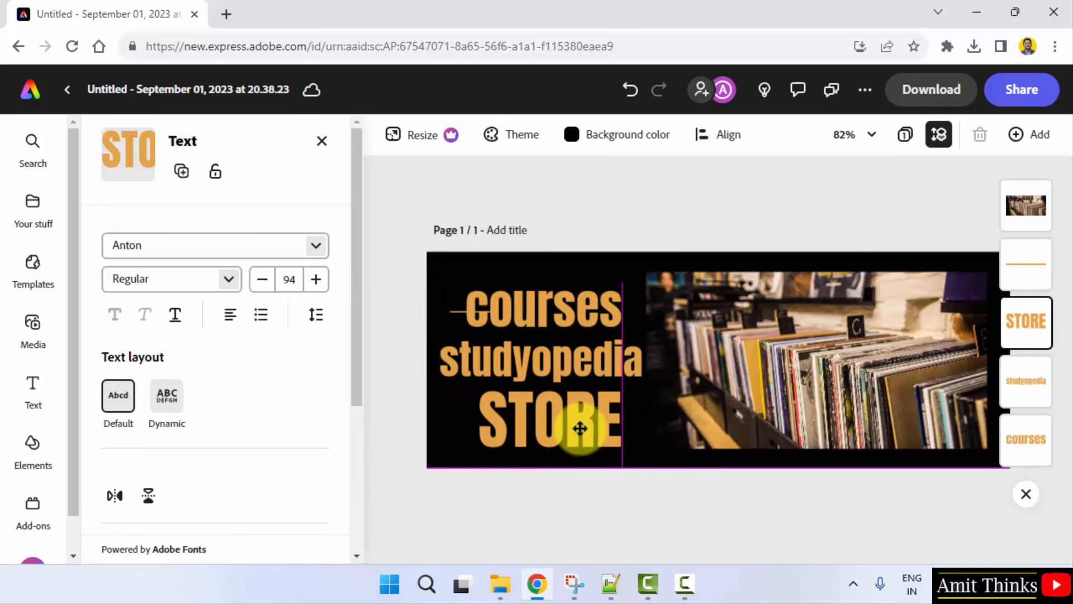
{"action": "left_click", "coordinate": [550, 310]}
{"action": "left_click_drag", "start_coordinate": [552, 302], "coordinate": [549, 287]}
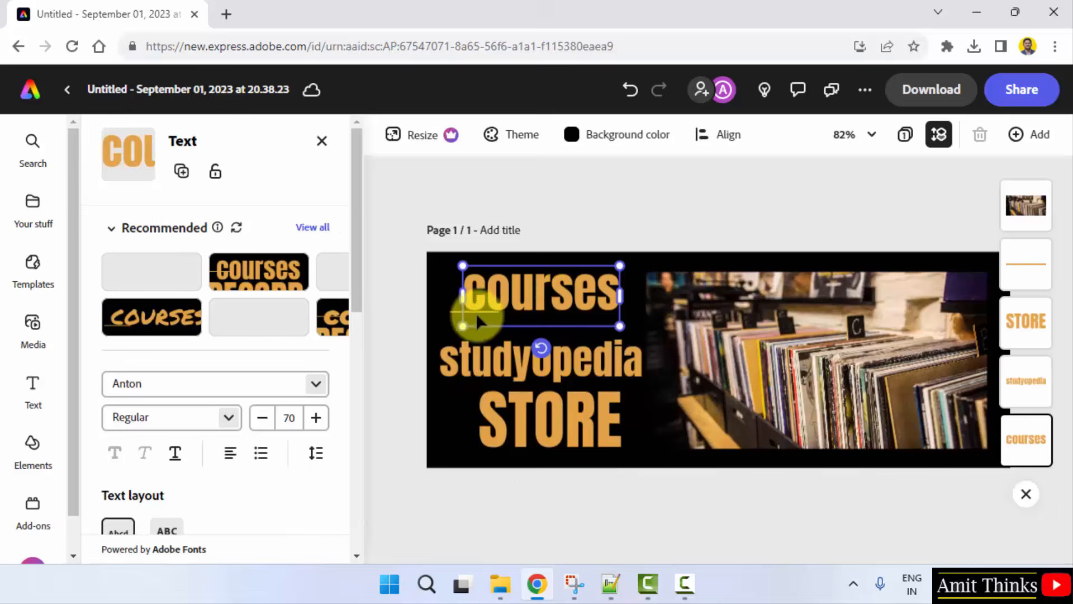
{"action": "left_click", "coordinate": [445, 310]}
{"action": "left_click", "coordinate": [461, 311]}
{"action": "left_click_drag", "start_coordinate": [462, 312], "coordinate": [472, 323]}
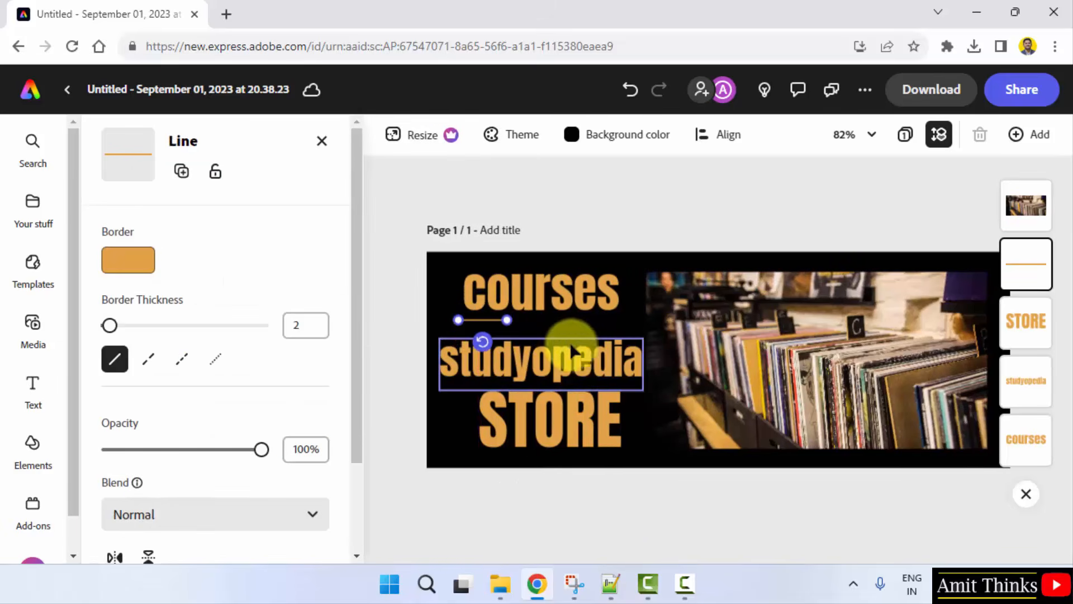
{"action": "left_click_drag", "start_coordinate": [576, 349], "coordinate": [573, 340]}
- Delete the record-shop photo from the cover
{"action": "left_click", "coordinate": [727, 324]}
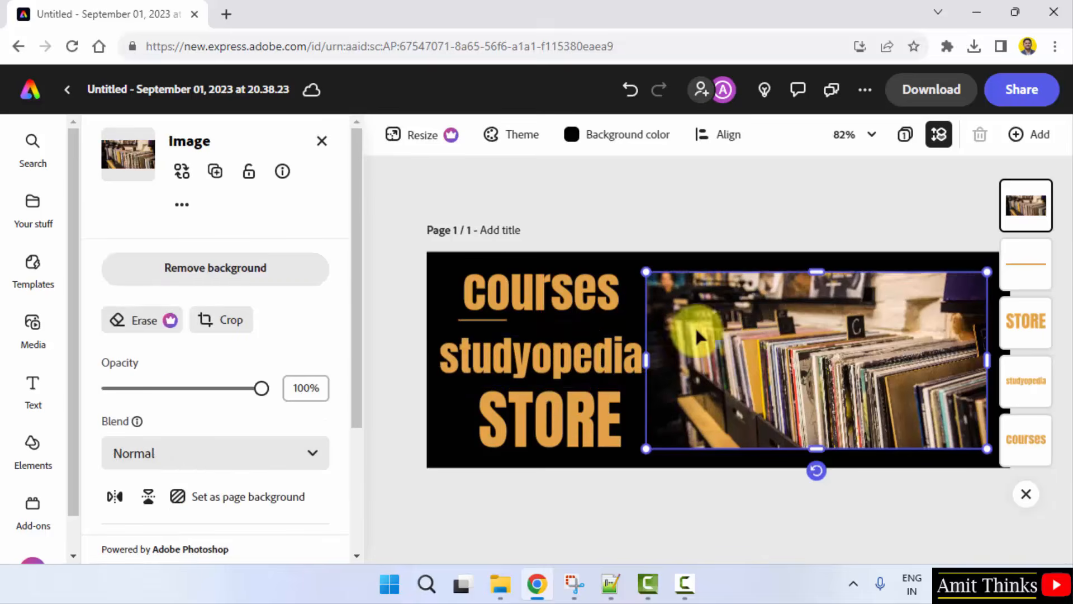
{"action": "left_click_drag", "start_coordinate": [650, 357], "coordinate": [671, 360]}
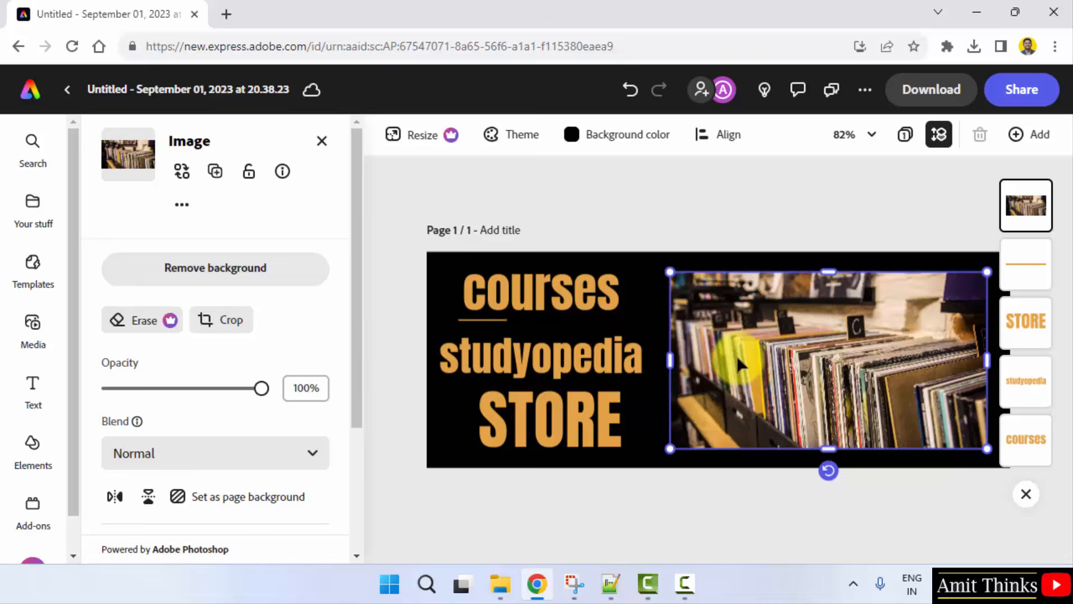
{"action": "key", "text": "Delete"}
- Centre studyopedia and line STORE up beneath it on the black background
{"action": "mouse_move", "coordinate": [558, 334]}
{"action": "left_mouse_down"}
{"action": "mouse_move", "coordinate": [547, 346]}
{"action": "mouse_move", "coordinate": [560, 343]}
{"action": "left_mouse_up"}
{"action": "left_click_drag", "start_coordinate": [551, 408], "coordinate": [552, 423]}
{"action": "key", "text": "Up"}
{"action": "key", "text": "Up"}
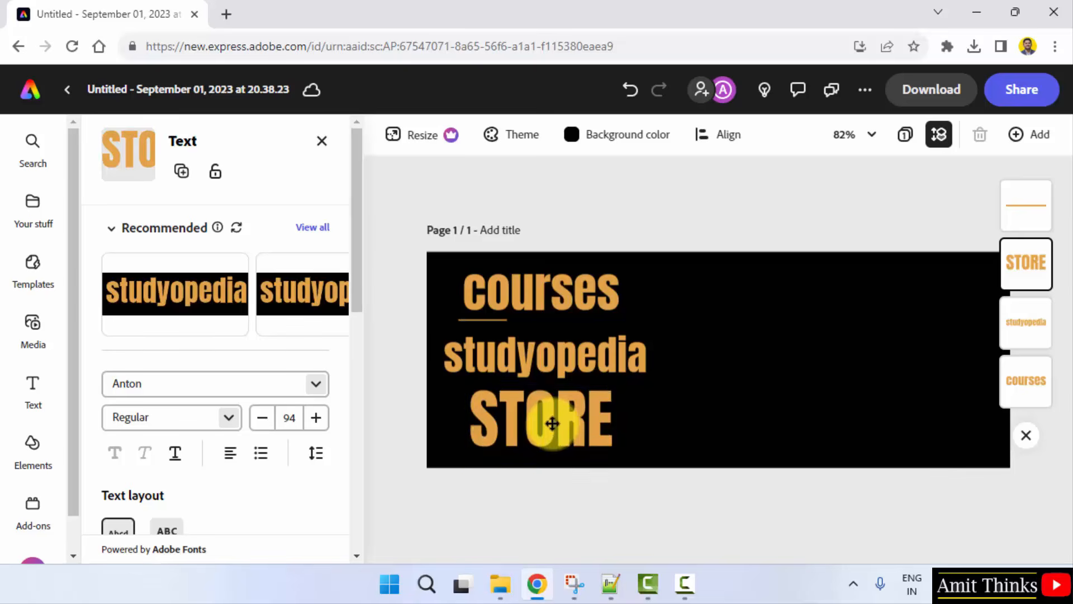
{"action": "key", "text": "Down"}
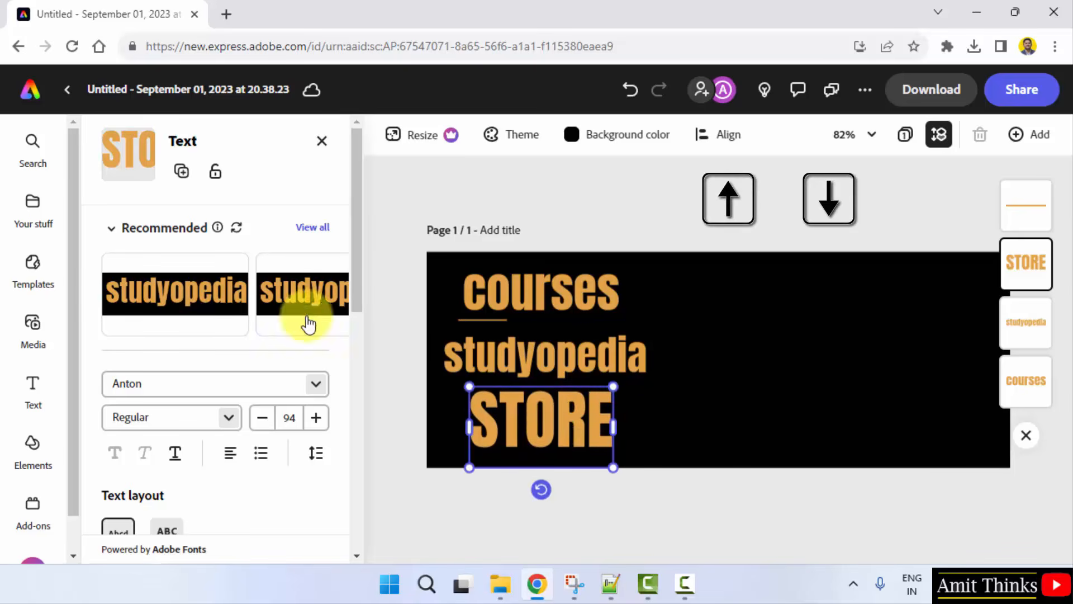
{"action": "left_click", "coordinate": [44, 347]}
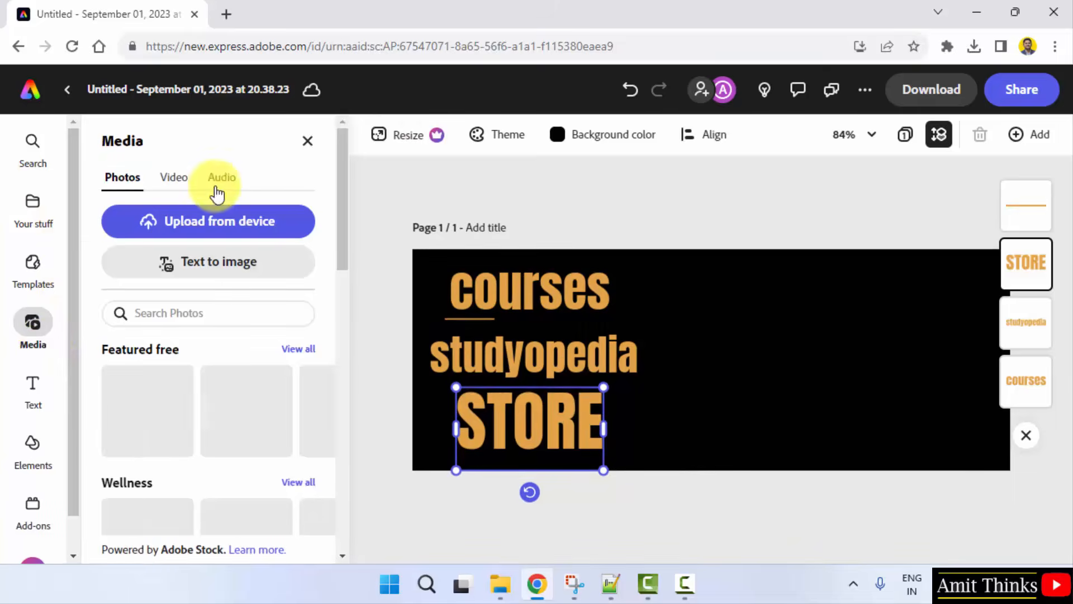
- Upload Python Logo.png to the cover and shrink it to a small icon
{"action": "left_click", "coordinate": [202, 224]}
{"action": "left_click", "coordinate": [337, 273]}
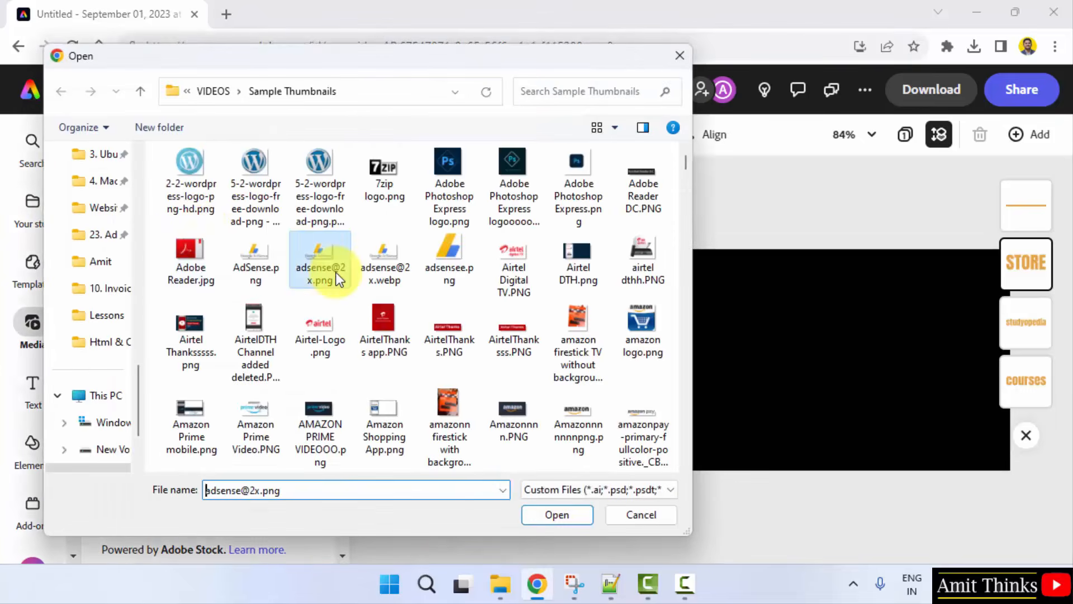
{"action": "type", "text": "pypyth"}
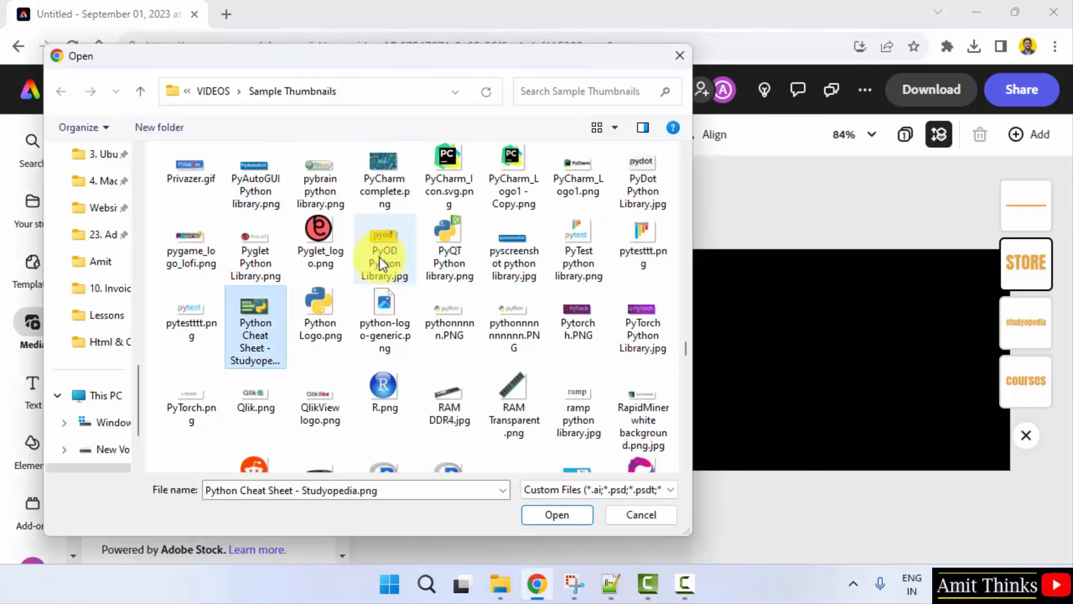
{"action": "left_click", "coordinate": [323, 317]}
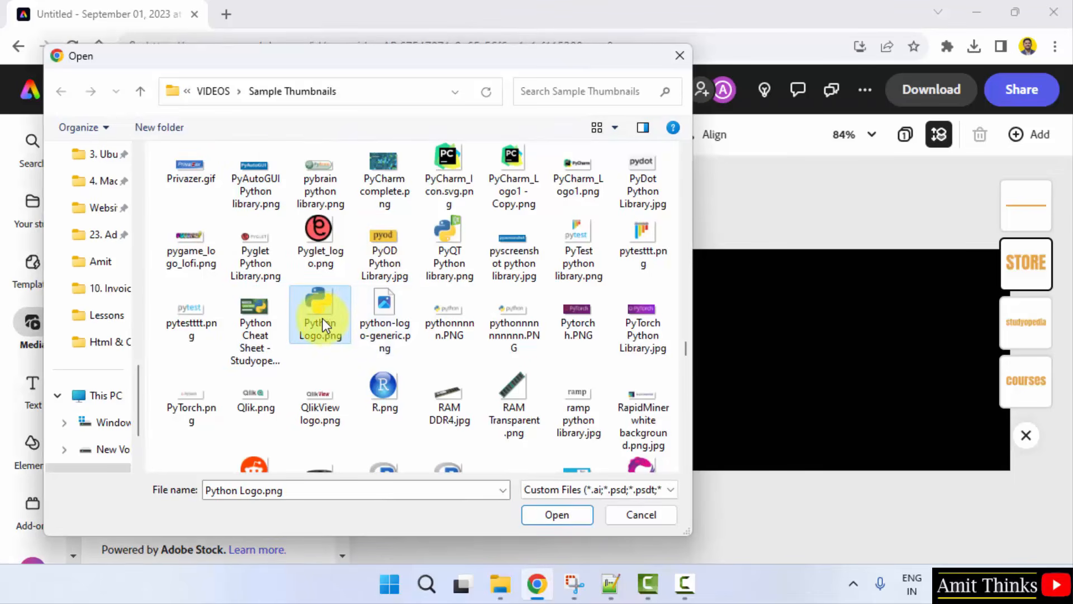
{"action": "double_click", "coordinate": [323, 317]}
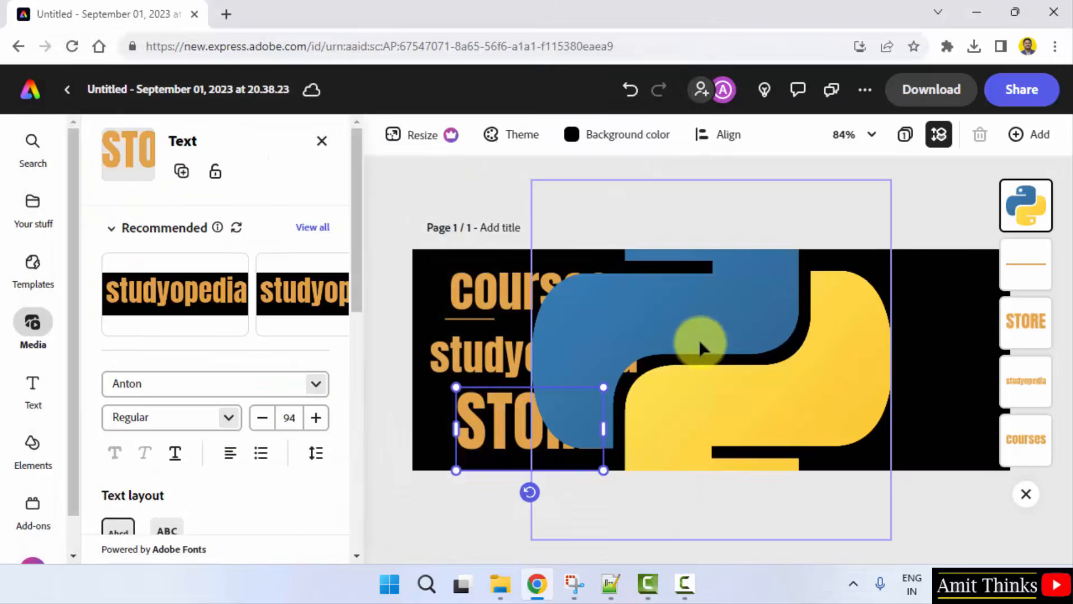
{"action": "left_click", "coordinate": [699, 341]}
{"action": "left_click_drag", "start_coordinate": [539, 180], "coordinate": [714, 346]}
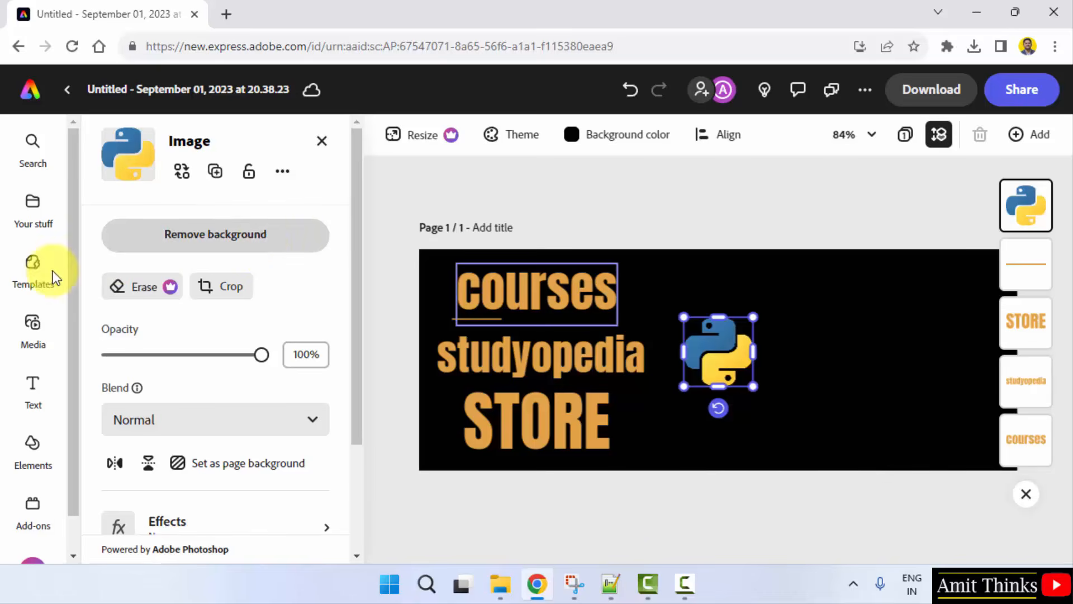
- Upload Java.png, shrink it, and place it right beside the Python logo
{"action": "left_click", "coordinate": [33, 345]}
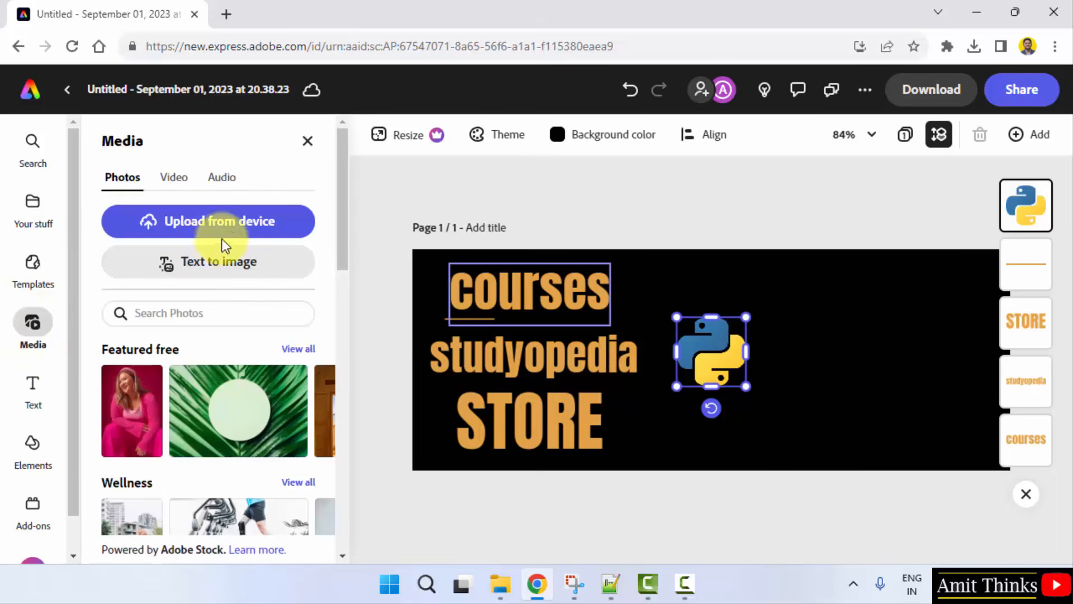
{"action": "left_click", "coordinate": [228, 222]}
{"action": "left_click", "coordinate": [488, 282]}
{"action": "key", "text": "j"}
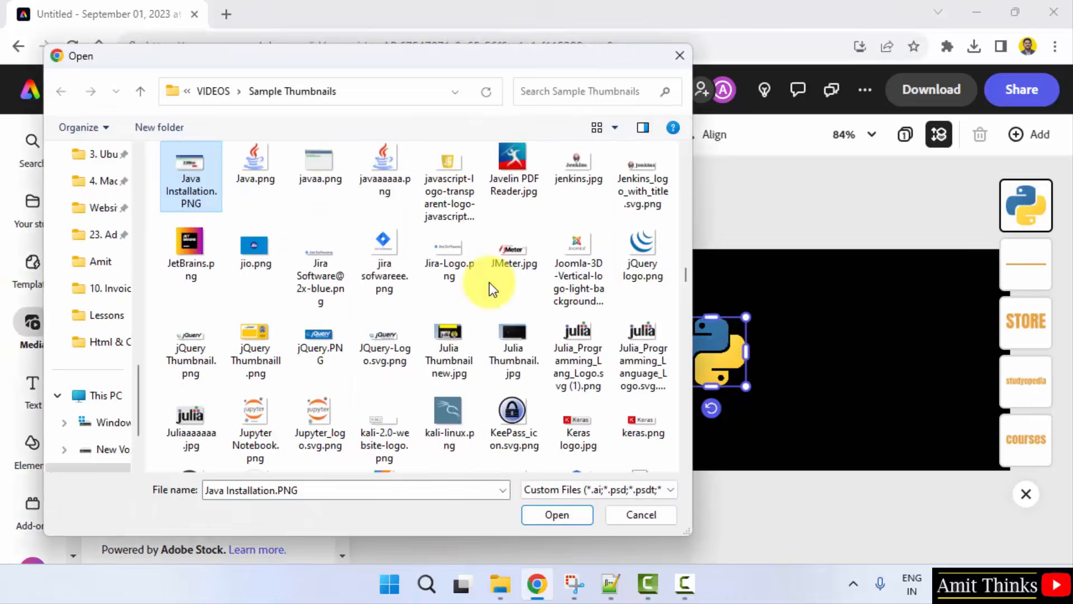
{"action": "left_click", "coordinate": [294, 179]}
{"action": "key", "text": "Left"}
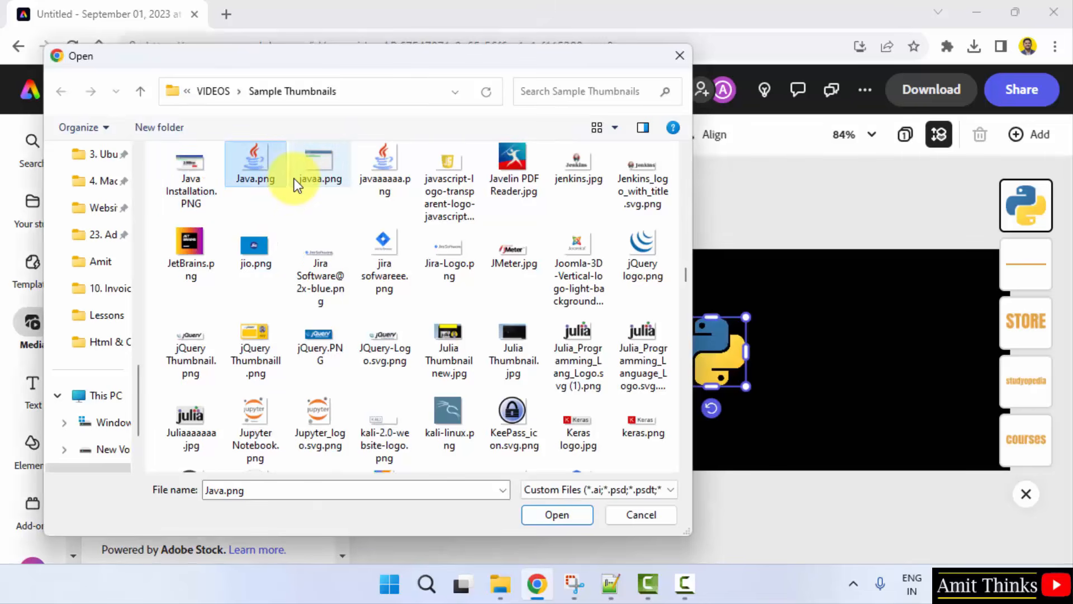
{"action": "double_click", "coordinate": [269, 169]}
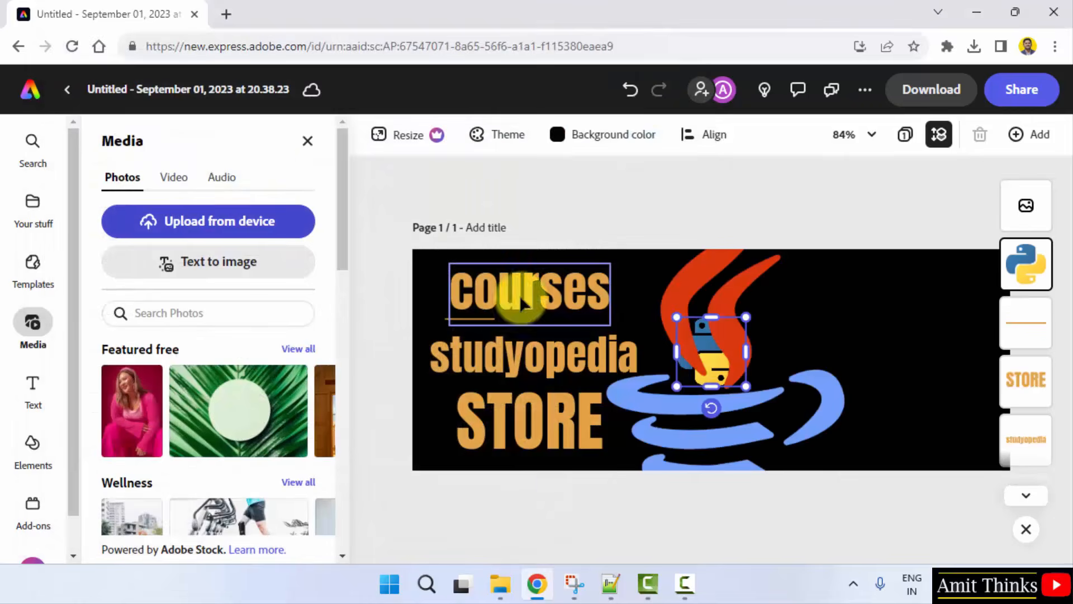
{"action": "left_click_drag", "start_coordinate": [538, 177], "coordinate": [815, 420]}
{"action": "left_click_drag", "start_coordinate": [836, 457], "coordinate": [818, 312]}
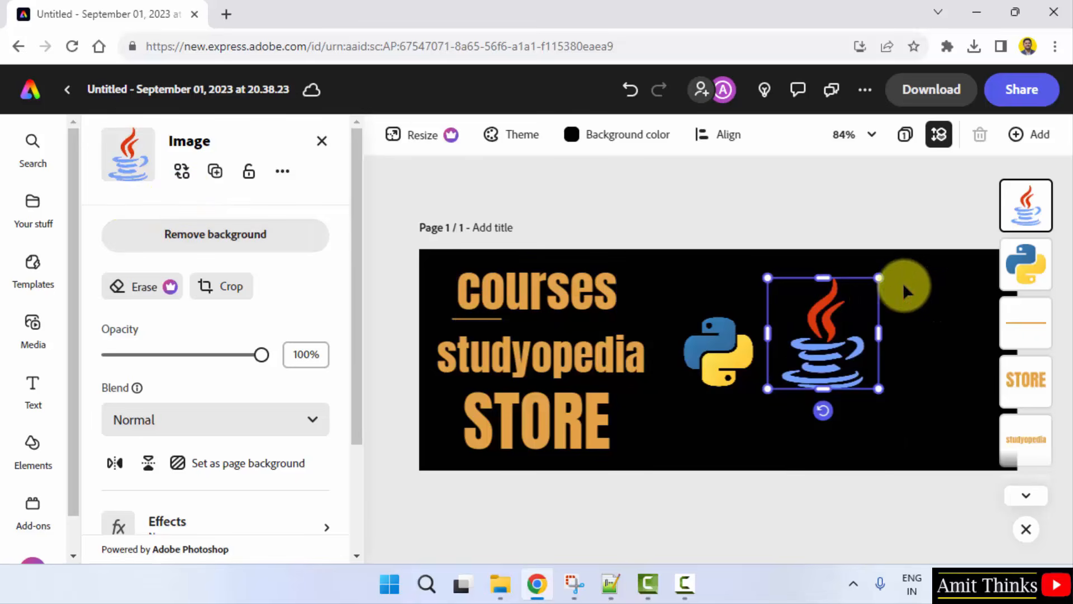
{"action": "left_click_drag", "start_coordinate": [879, 277], "coordinate": [862, 294]}
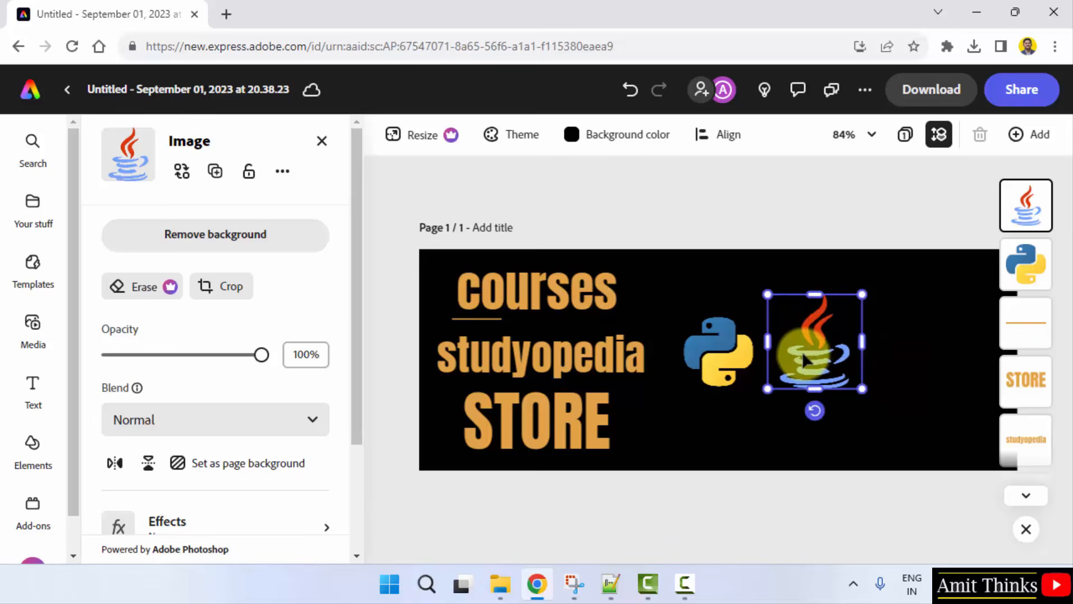
{"action": "left_click_drag", "start_coordinate": [790, 347], "coordinate": [808, 350]}
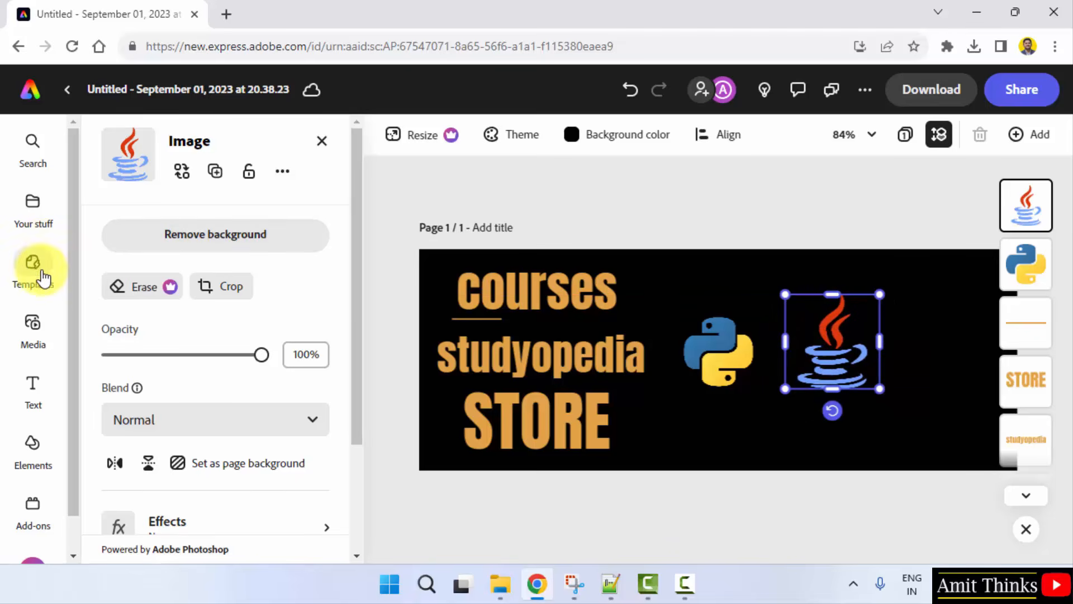
- Upload the MySQL dolphin logo, shrink it, and move it beside the Java logo
{"action": "left_click", "coordinate": [36, 340]}
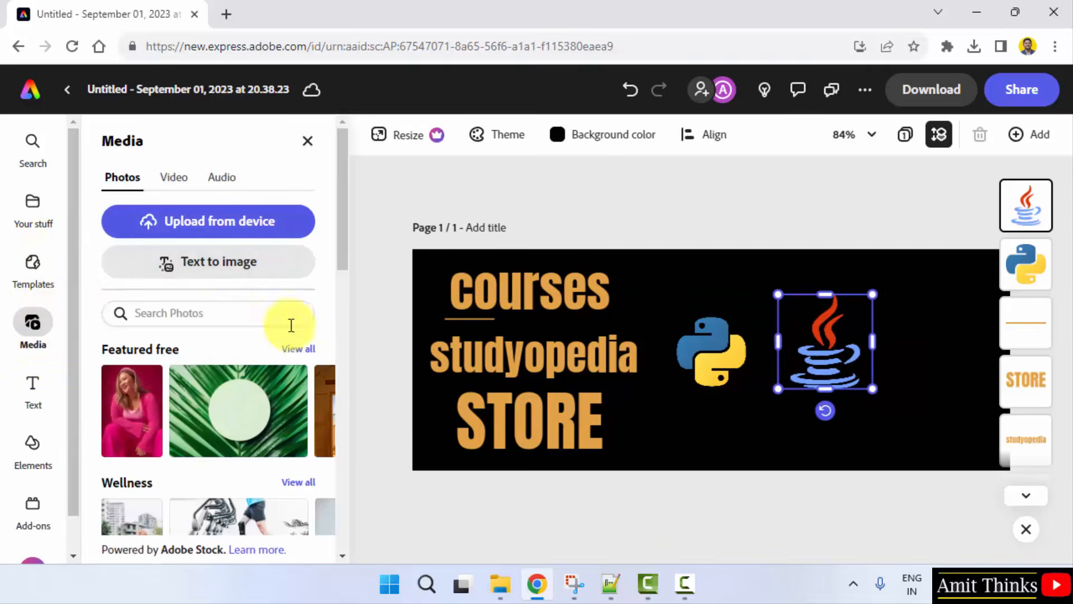
{"action": "left_click", "coordinate": [240, 226]}
{"action": "left_click", "coordinate": [517, 314]}
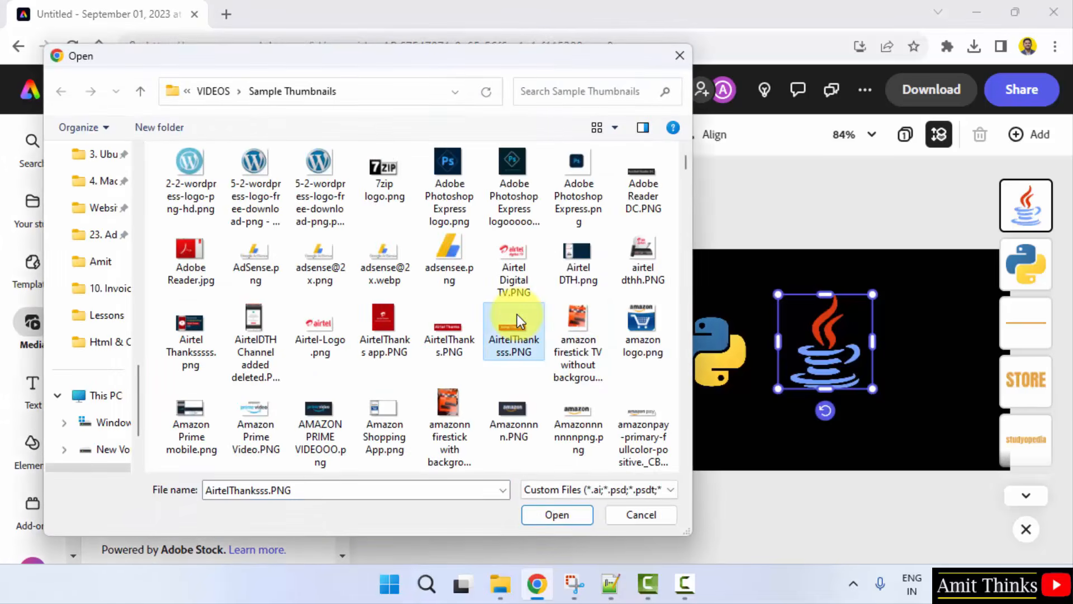
{"action": "type", "text": "my"}
{"action": "type", "text": "mys"}
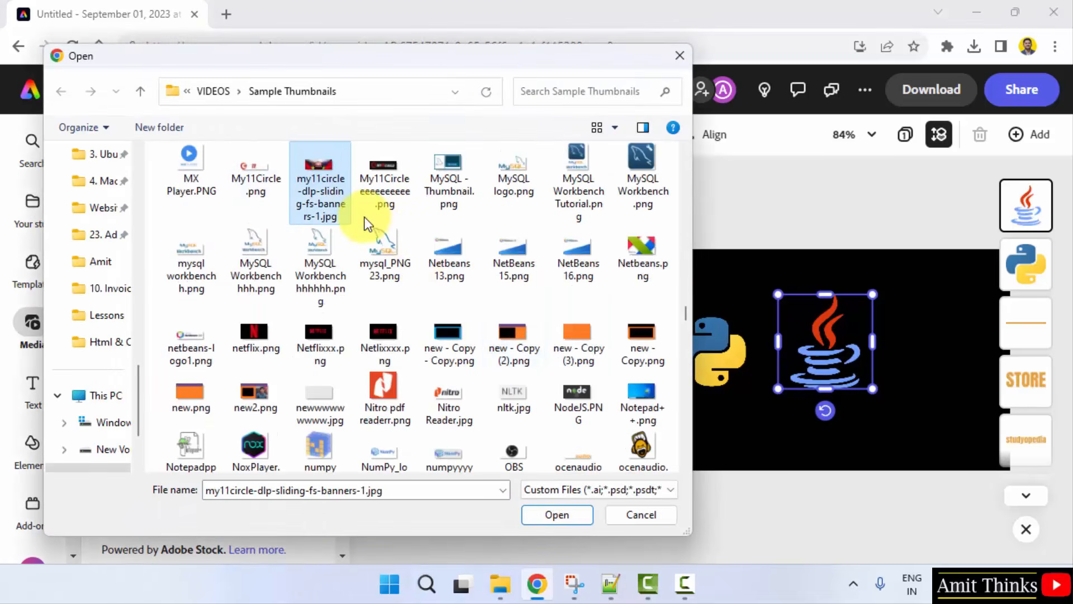
{"action": "left_click", "coordinate": [520, 194]}
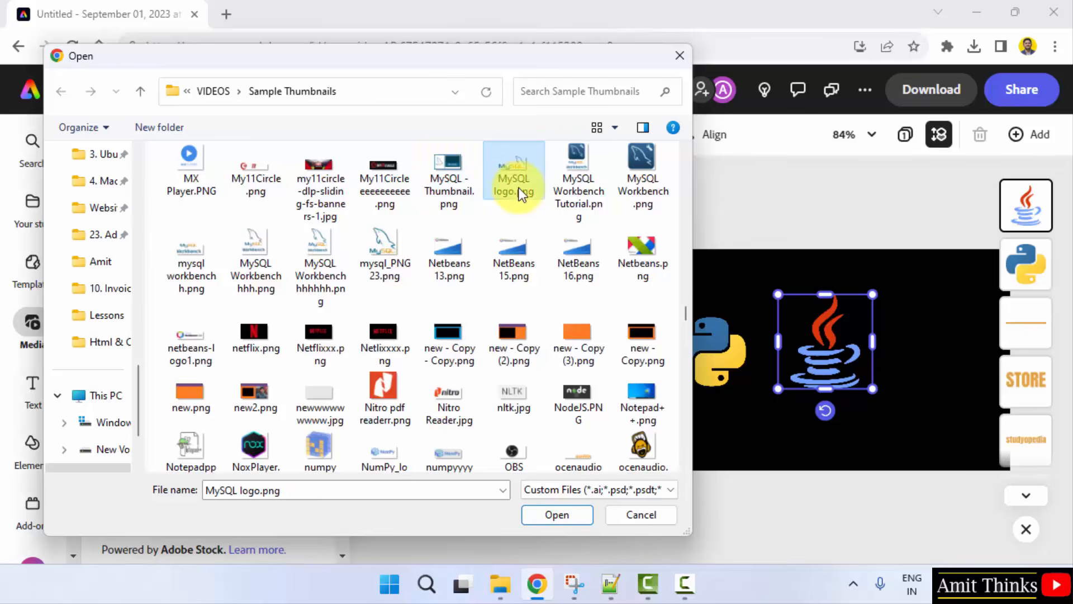
{"action": "double_click", "coordinate": [387, 276]}
{"action": "left_click", "coordinate": [747, 380]}
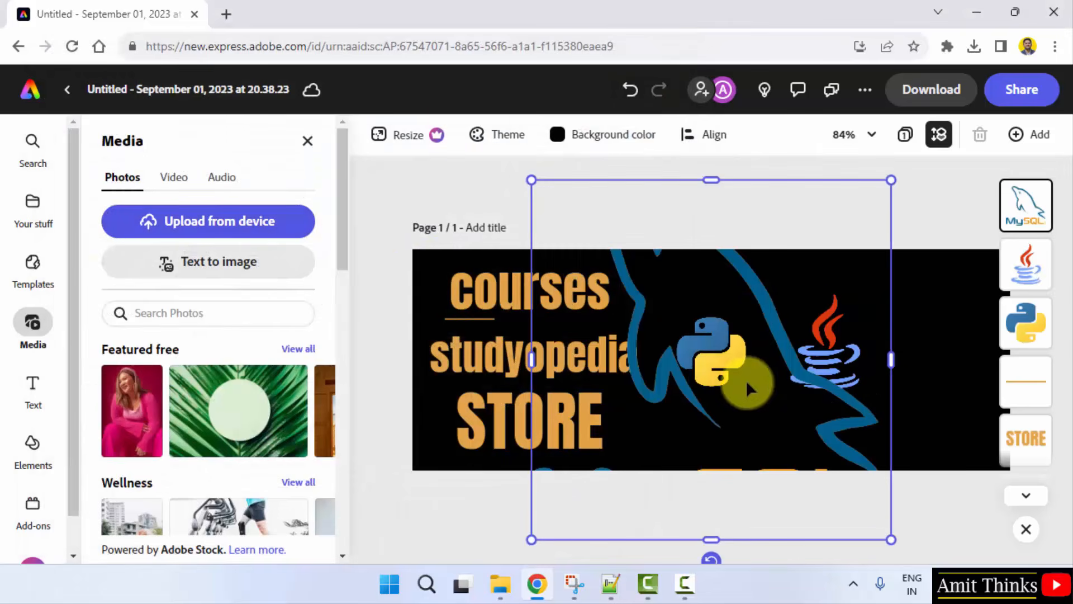
{"action": "left_click_drag", "start_coordinate": [537, 179], "coordinate": [815, 409]}
{"action": "left_click_drag", "start_coordinate": [855, 455], "coordinate": [945, 312]}
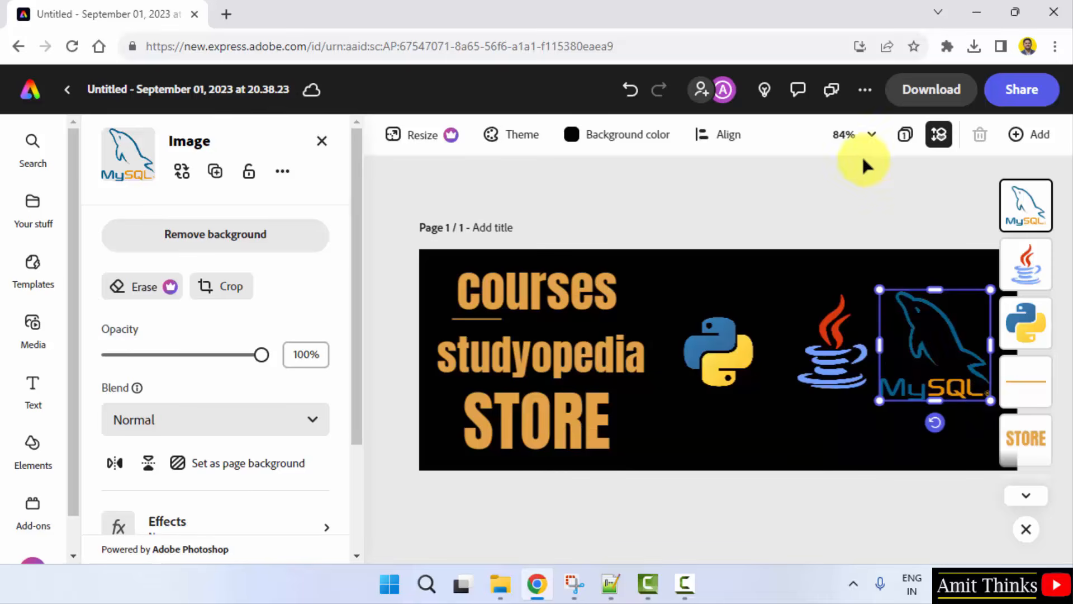
- Zoom to 75% and fine-tune the MySQL logo's size and the Java and MySQL positions
{"action": "left_click", "coordinate": [845, 135]}
{"action": "left_click", "coordinate": [764, 308]}
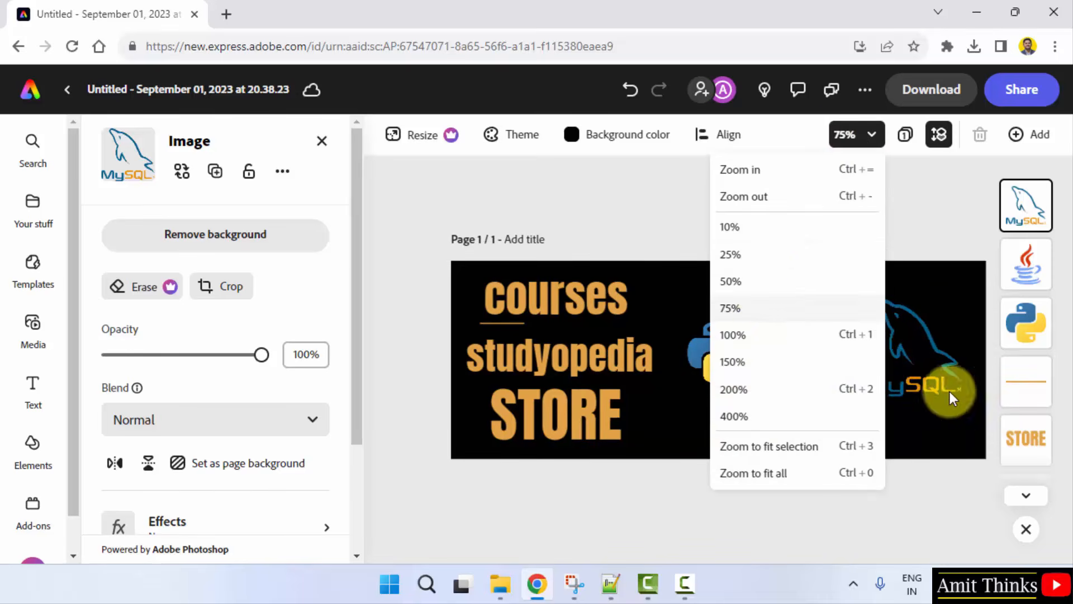
{"action": "left_click", "coordinate": [943, 373]}
{"action": "left_click_drag", "start_coordinate": [944, 358], "coordinate": [958, 362]}
{"action": "left_click_drag", "start_coordinate": [814, 357], "coordinate": [803, 359]}
{"action": "left_click", "coordinate": [949, 371]}
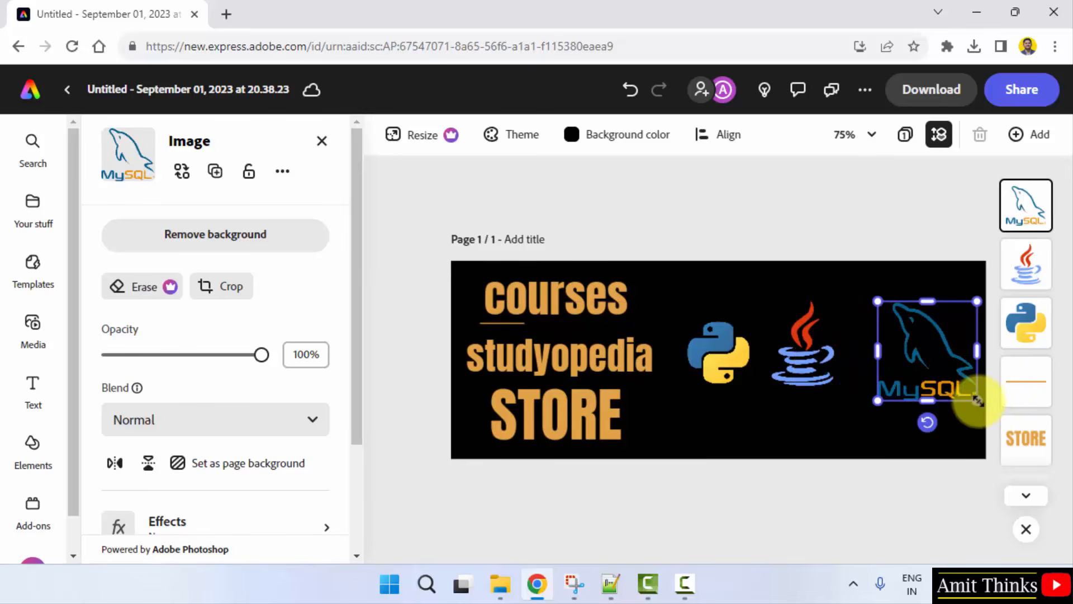
{"action": "left_click_drag", "start_coordinate": [973, 397], "coordinate": [902, 363]}
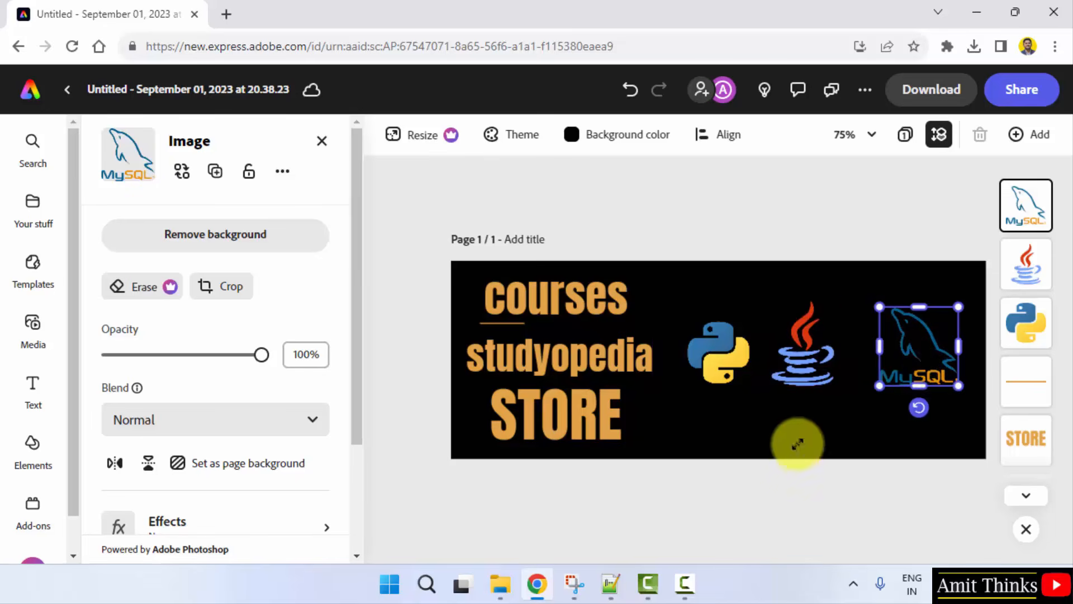
{"action": "left_click", "coordinate": [785, 448]}
{"action": "left_click_drag", "start_coordinate": [788, 376], "coordinate": [798, 371]}
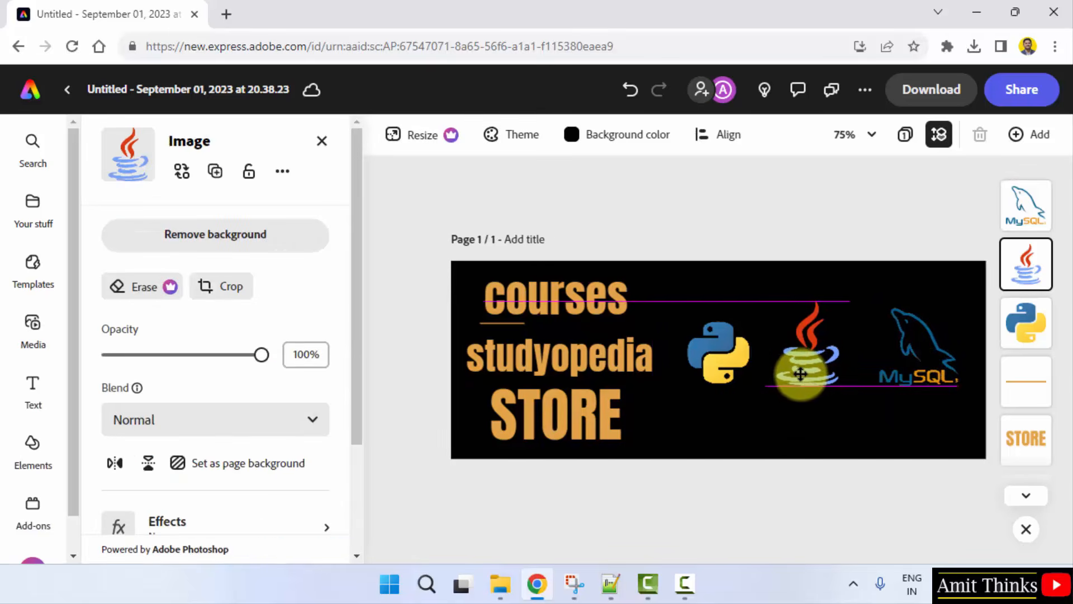
{"action": "left_click", "coordinate": [753, 465]}
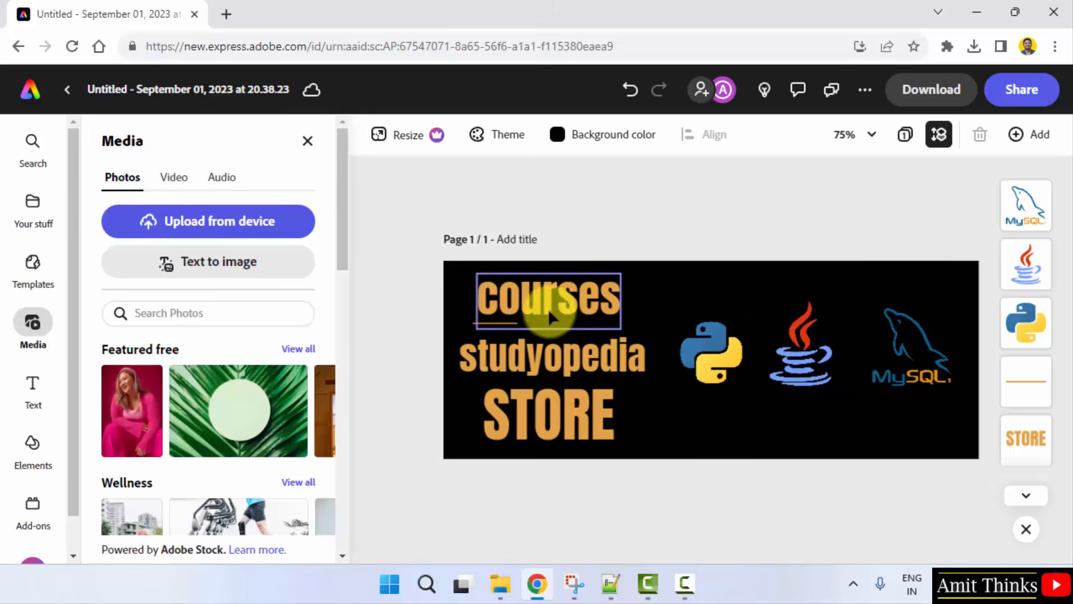
- Rename the design to 'FB Cover photo - Studyopedia'
{"action": "left_click", "coordinate": [195, 82]}
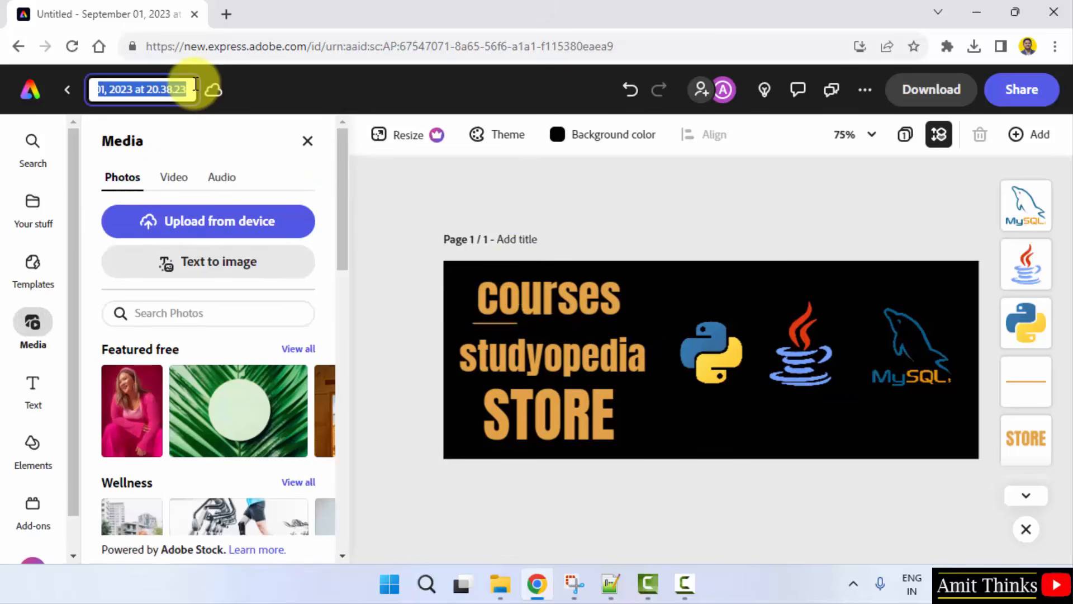
{"action": "type", "text": "FB Cover photo - S"}
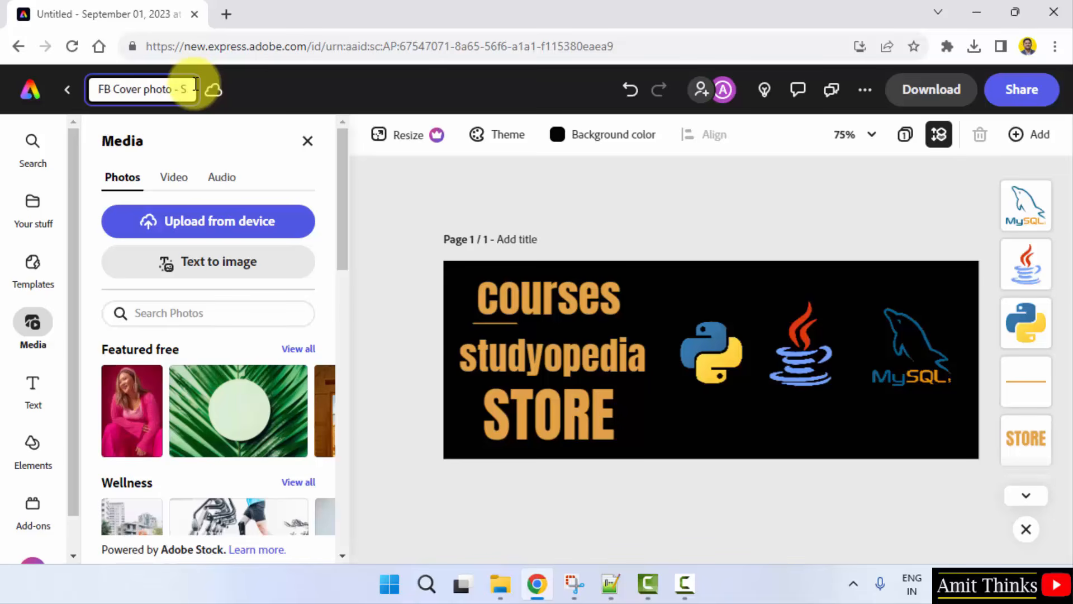
{"action": "left_click", "coordinate": [532, 168]}
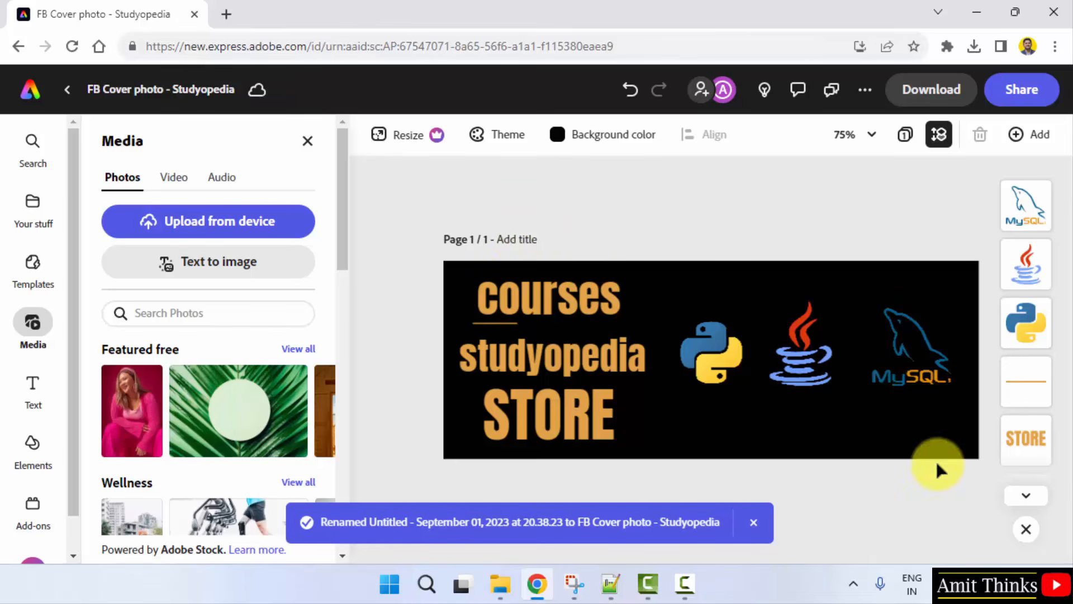
- Download the cover as a PNG and open FB Cover photo.png from the downloads list
{"action": "left_click", "coordinate": [931, 103]}
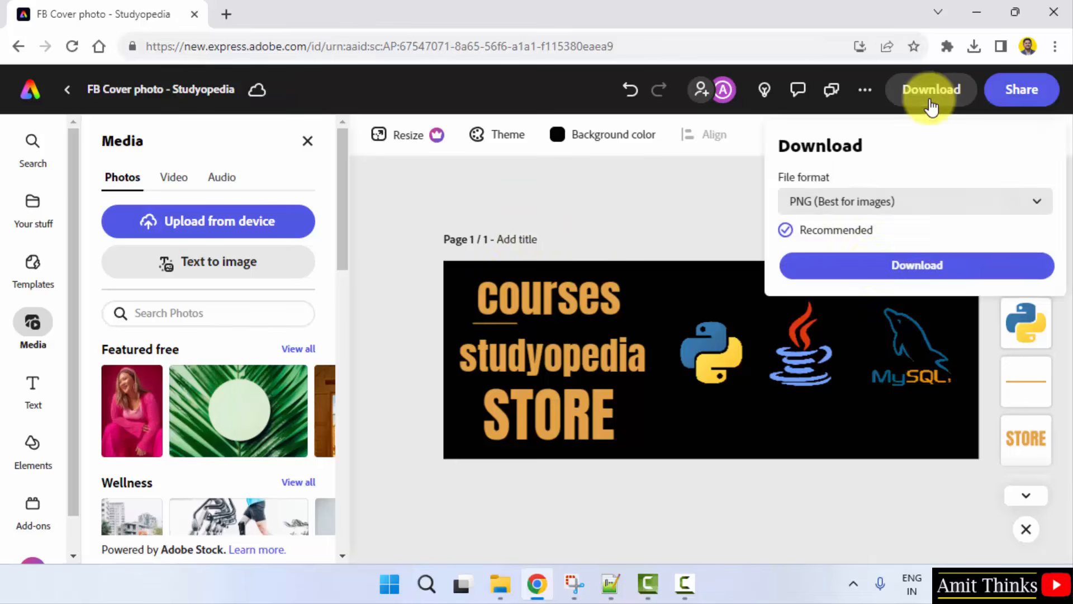
{"action": "left_click", "coordinate": [885, 267]}
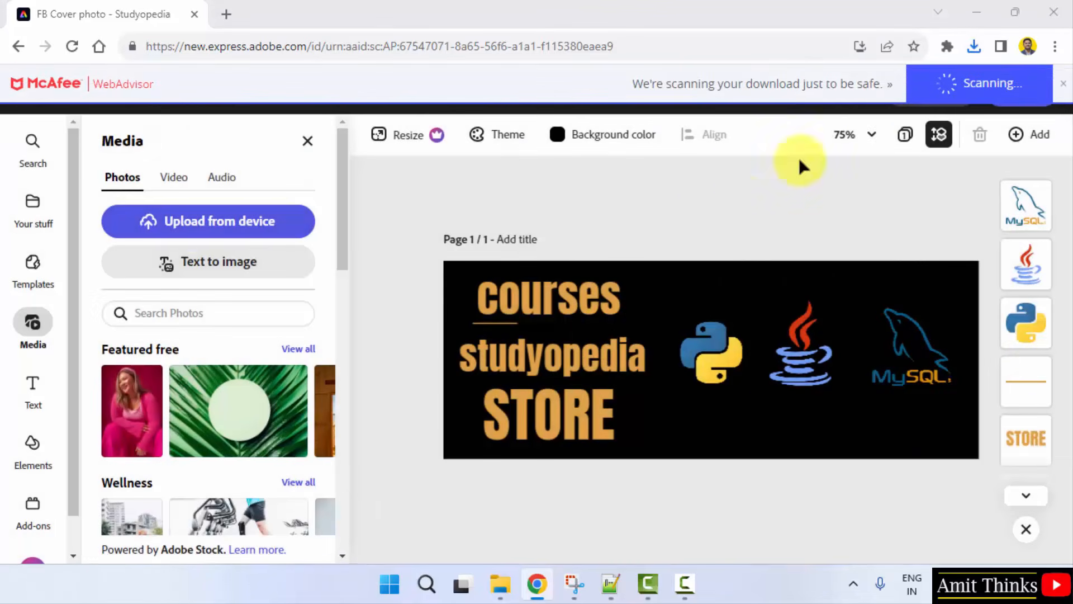
{"action": "left_click", "coordinate": [974, 49]}
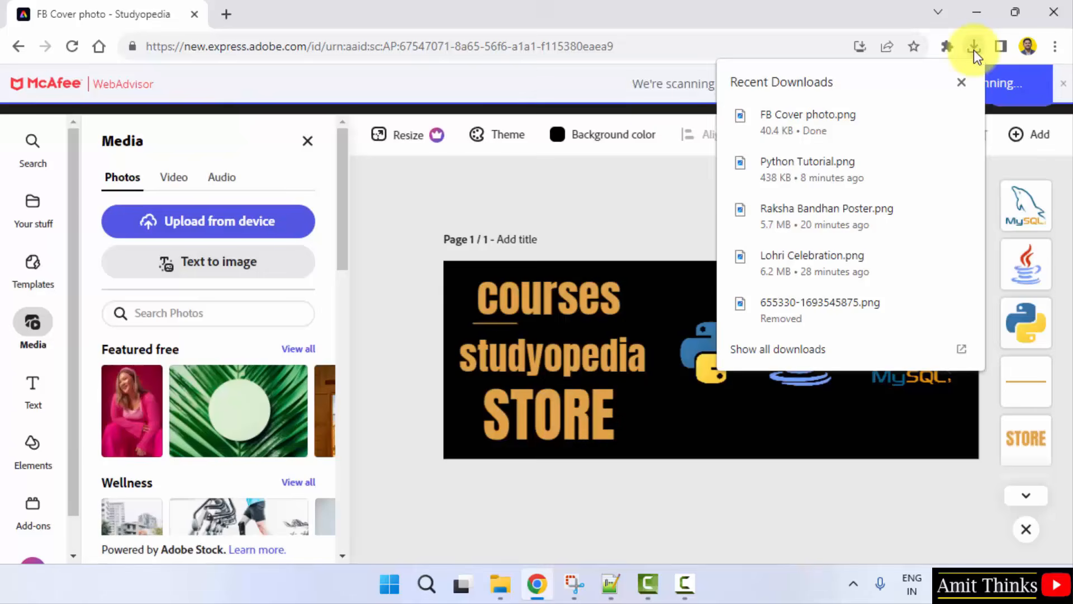
{"action": "right_click", "coordinate": [880, 122]}
{"action": "left_click", "coordinate": [856, 132]}
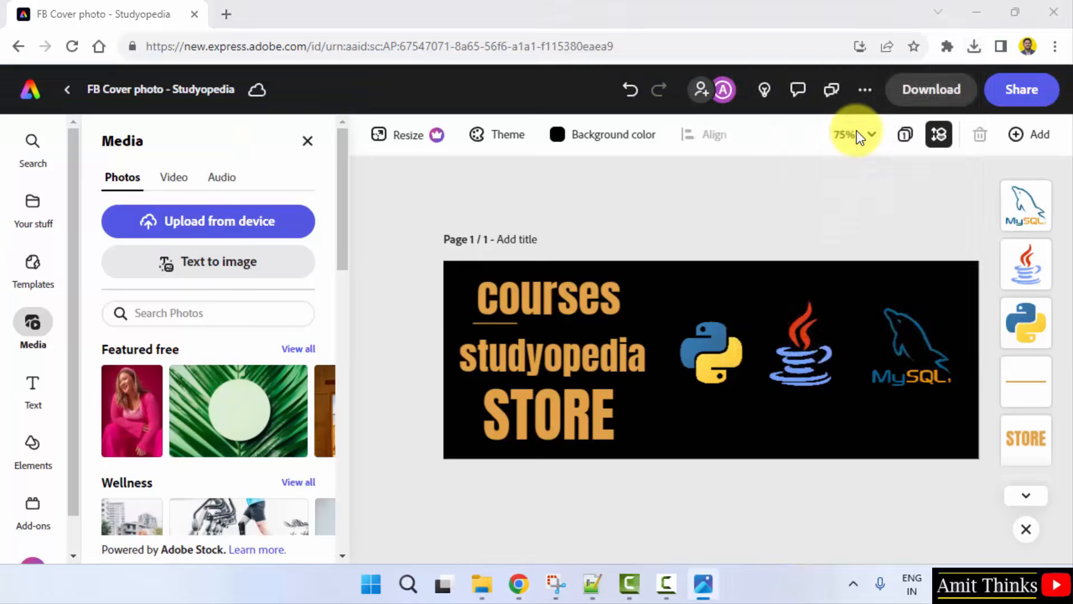
- Zoom in and out on FB Cover photo.png in Photos, then close the viewer
{"action": "scroll", "coordinate": [604, 303], "scroll_direction": "up", "scroll_amount": 3}
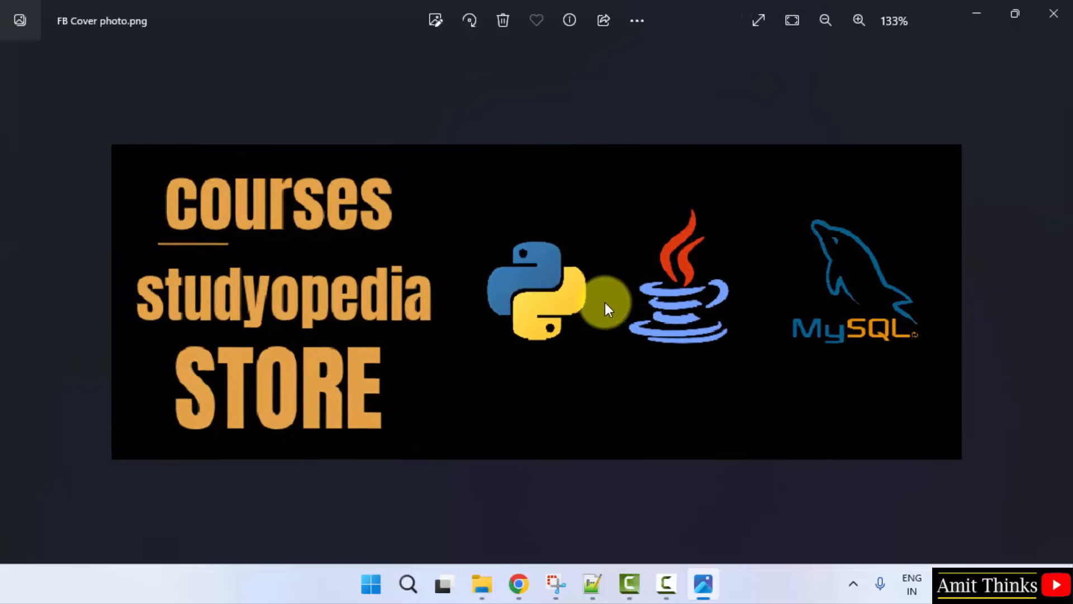
{"action": "scroll", "coordinate": [605, 303], "scroll_direction": "down", "scroll_amount": 3}
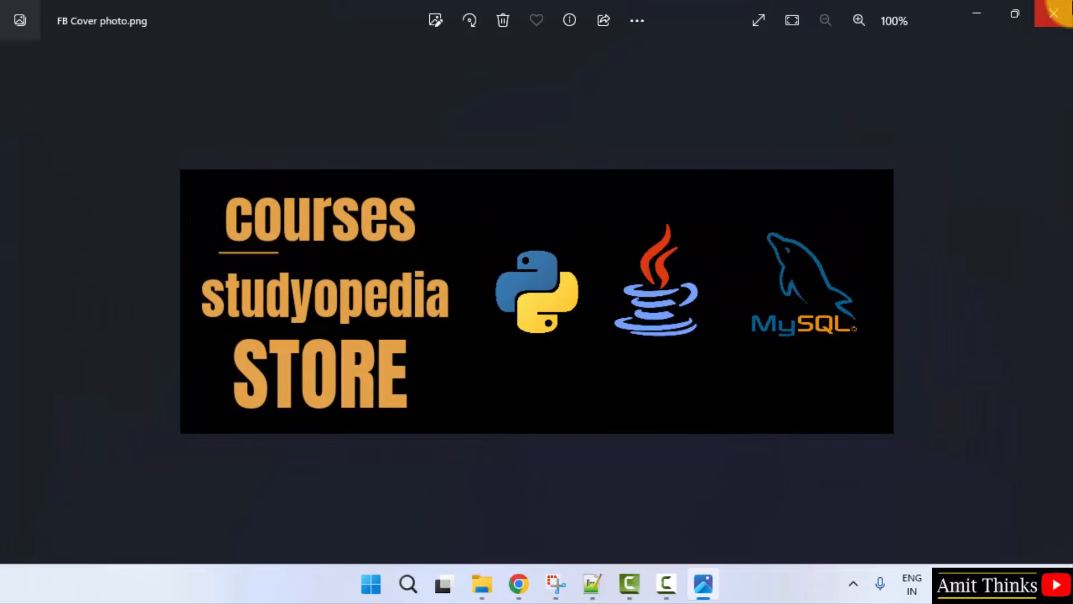
{"action": "left_click", "coordinate": [1054, 14]}
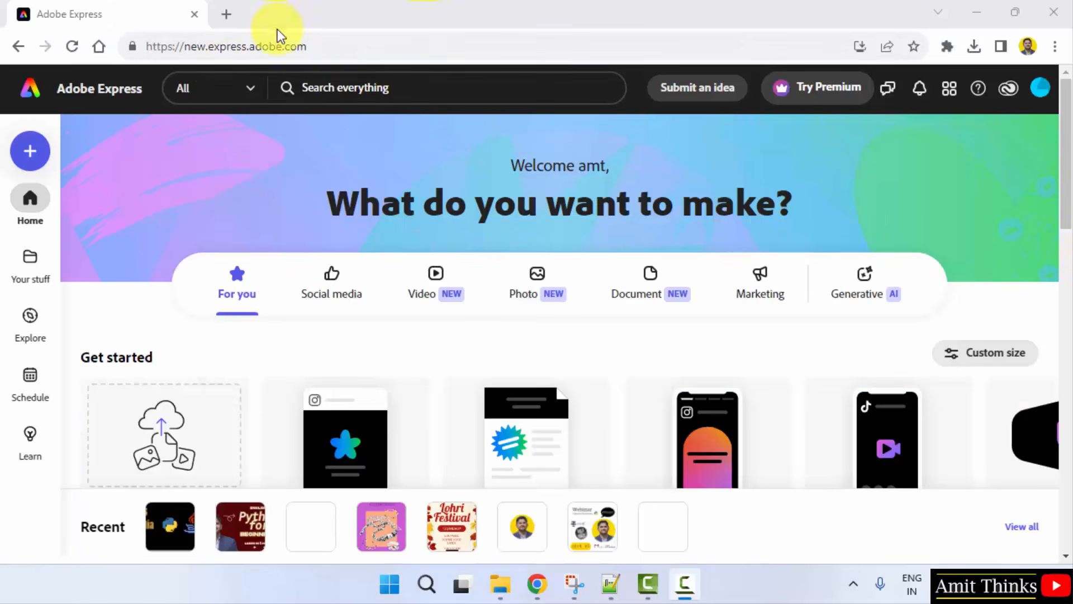
- Search for 'resume', show the Resume 8.5 x 11in templates and open the German Tutor resume
{"action": "left_click", "coordinate": [370, 90]}
{"action": "type", "text": "resume"}
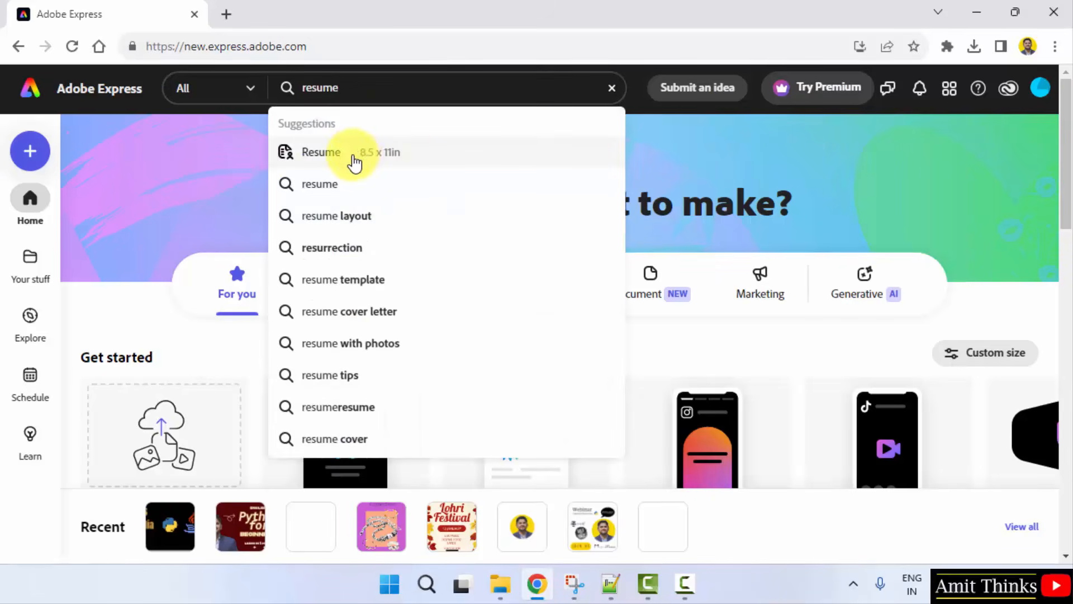
{"action": "left_click", "coordinate": [422, 161]}
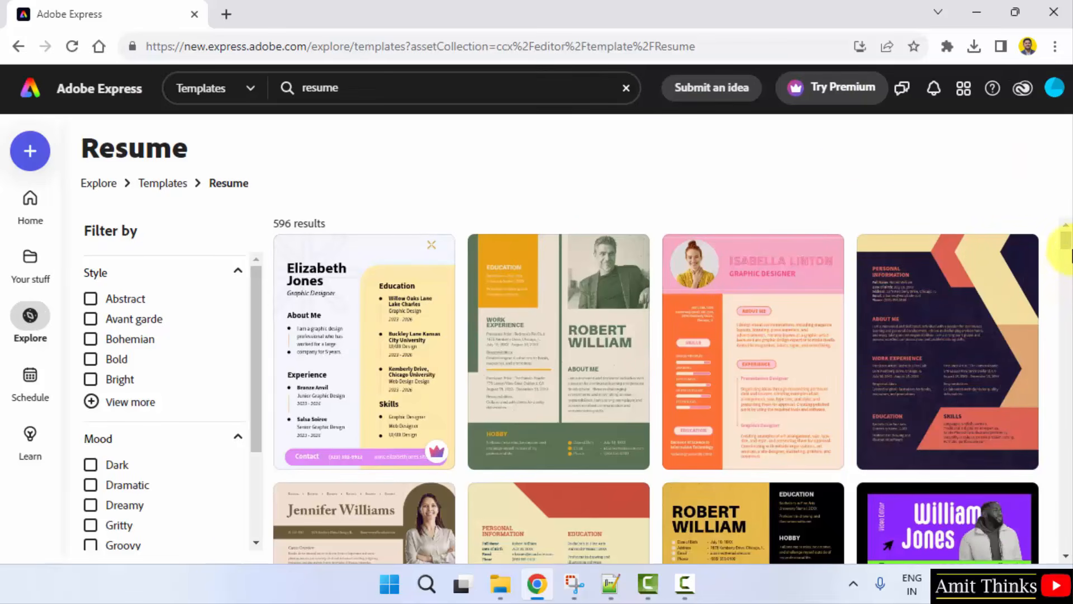
{"action": "scroll", "coordinate": [1069, 252], "scroll_direction": "down", "scroll_amount": 5}
{"action": "left_click_drag", "start_coordinate": [1070, 256], "coordinate": [1069, 350]}
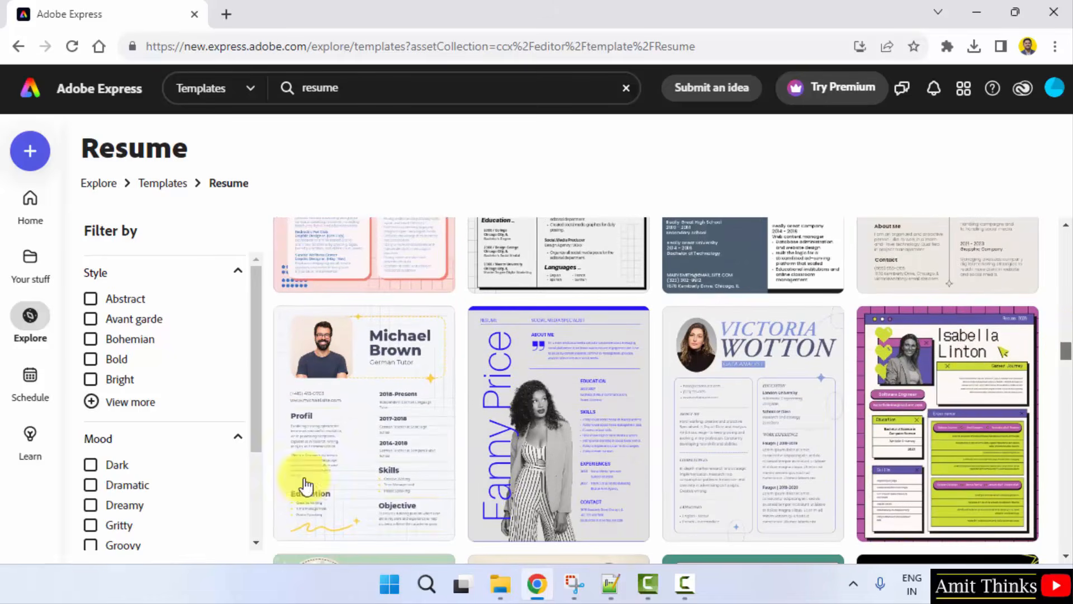
{"action": "left_click", "coordinate": [336, 467]}
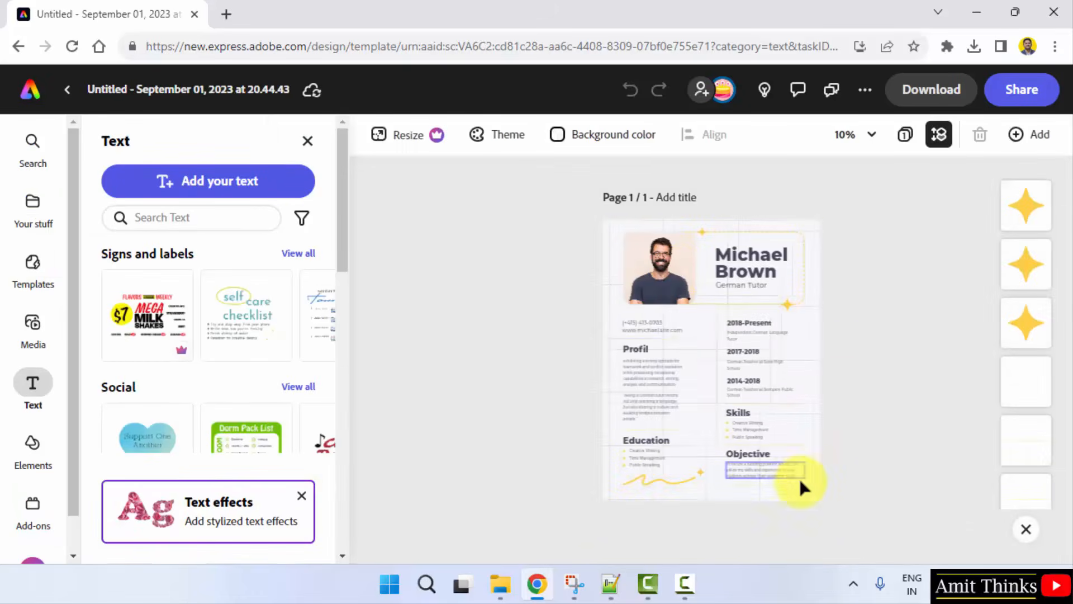
- Zoom in on the resume and delete the portrait photo beside the name block
{"action": "left_click", "coordinate": [816, 491]}
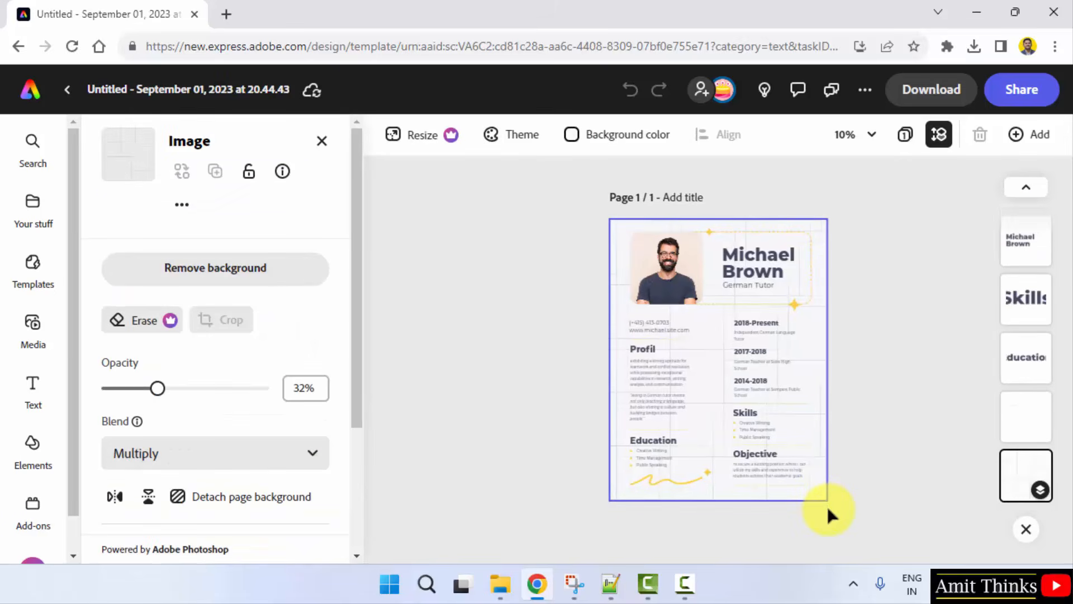
{"action": "left_click", "coordinate": [874, 135]}
{"action": "left_click", "coordinate": [855, 171]}
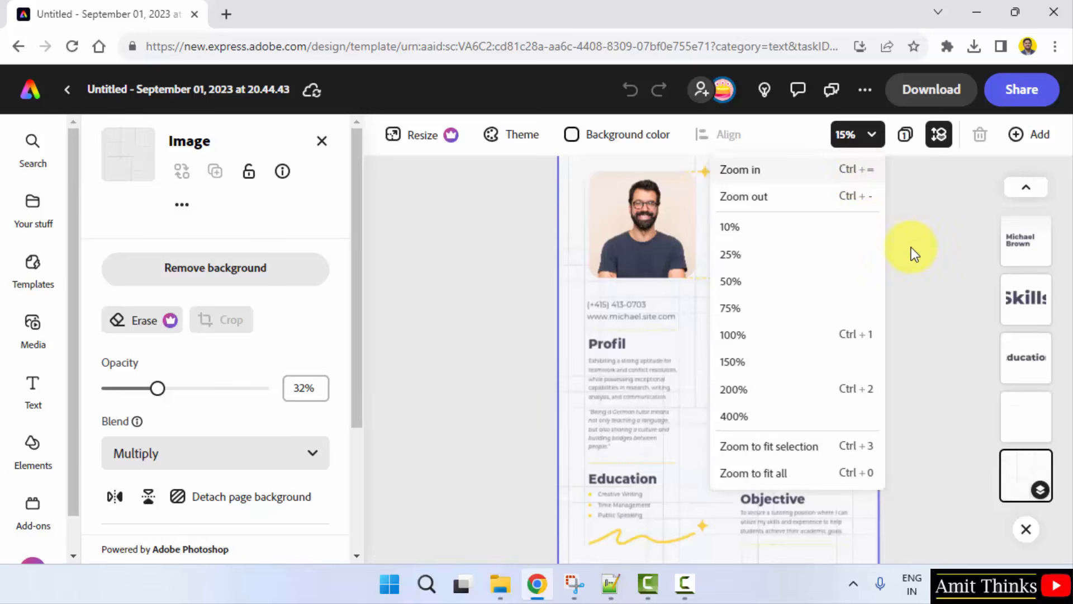
{"action": "left_click", "coordinate": [640, 374]}
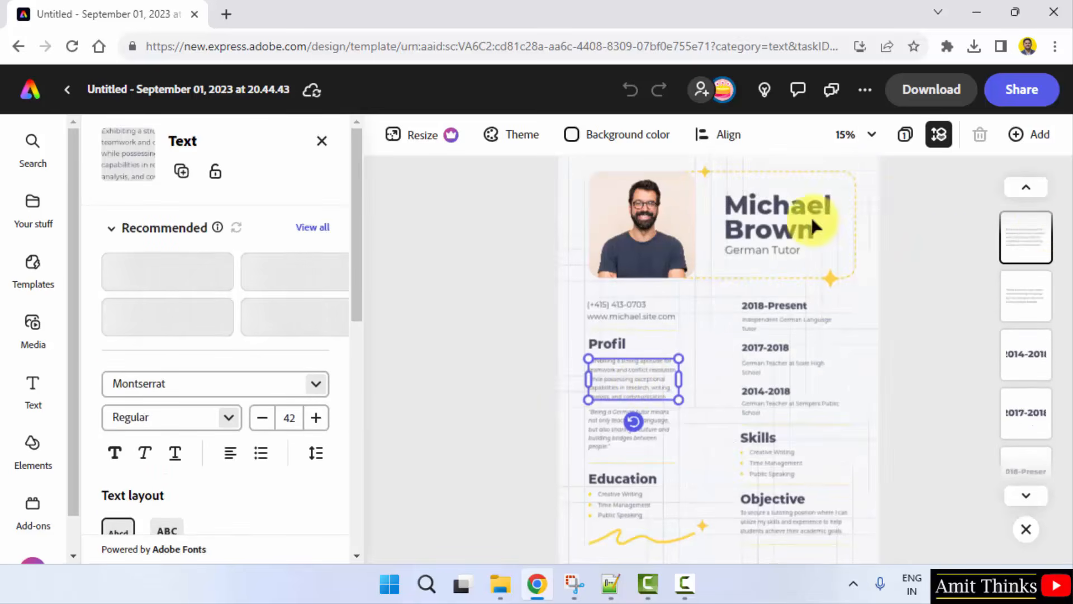
{"action": "left_click", "coordinate": [924, 204]}
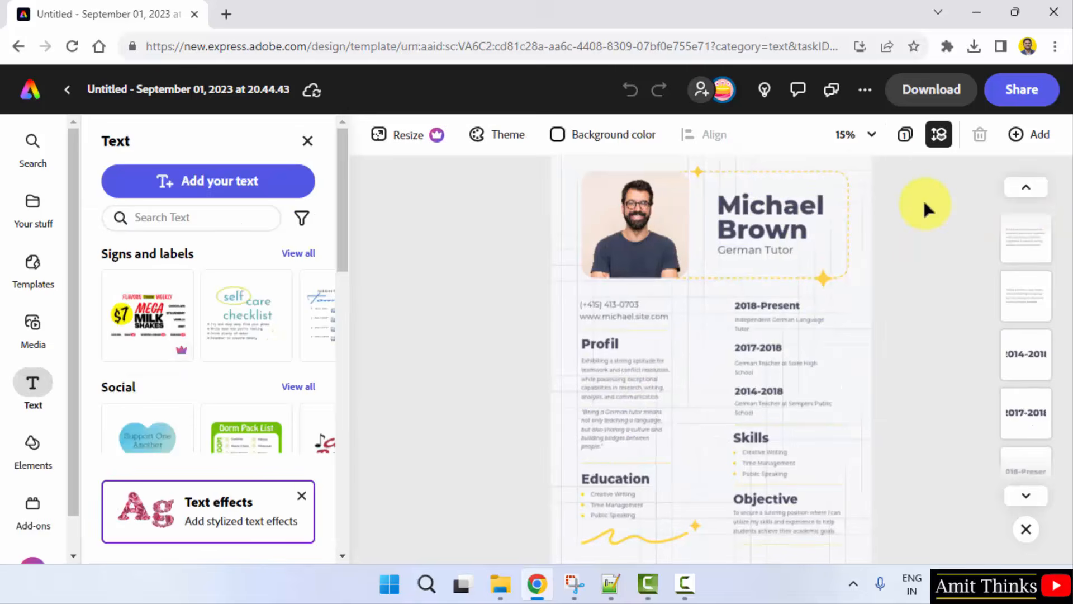
{"action": "left_click", "coordinate": [612, 240]}
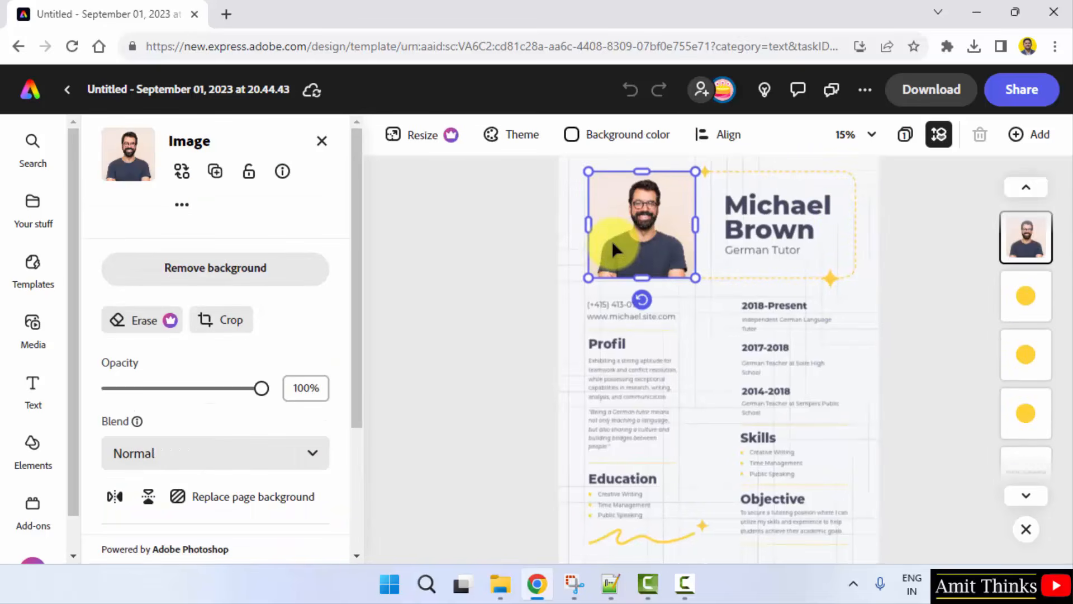
{"action": "right_click", "coordinate": [612, 240]}
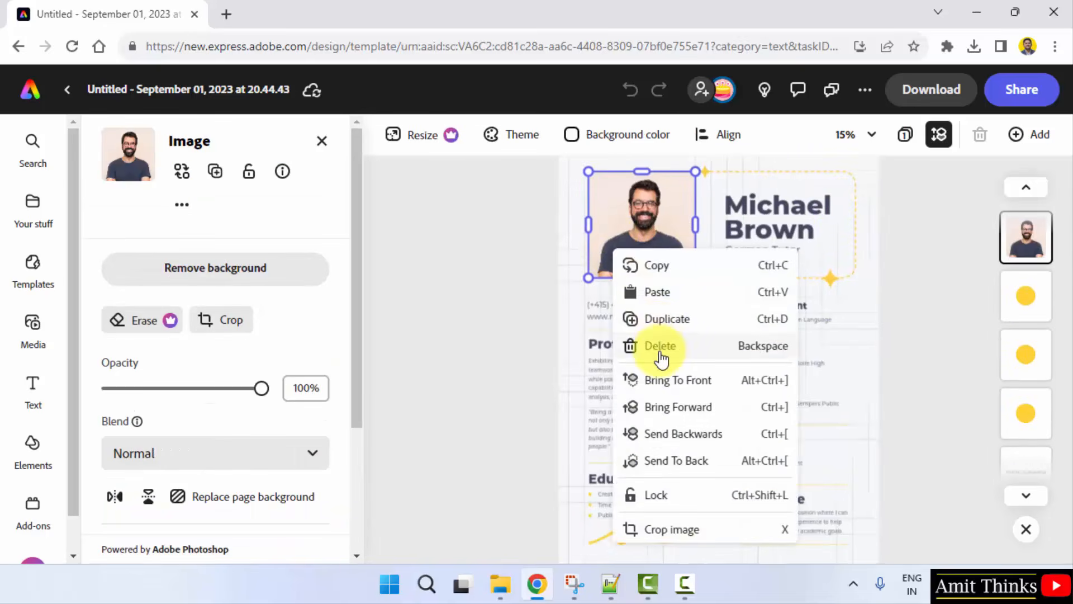
{"action": "left_click", "coordinate": [662, 350]}
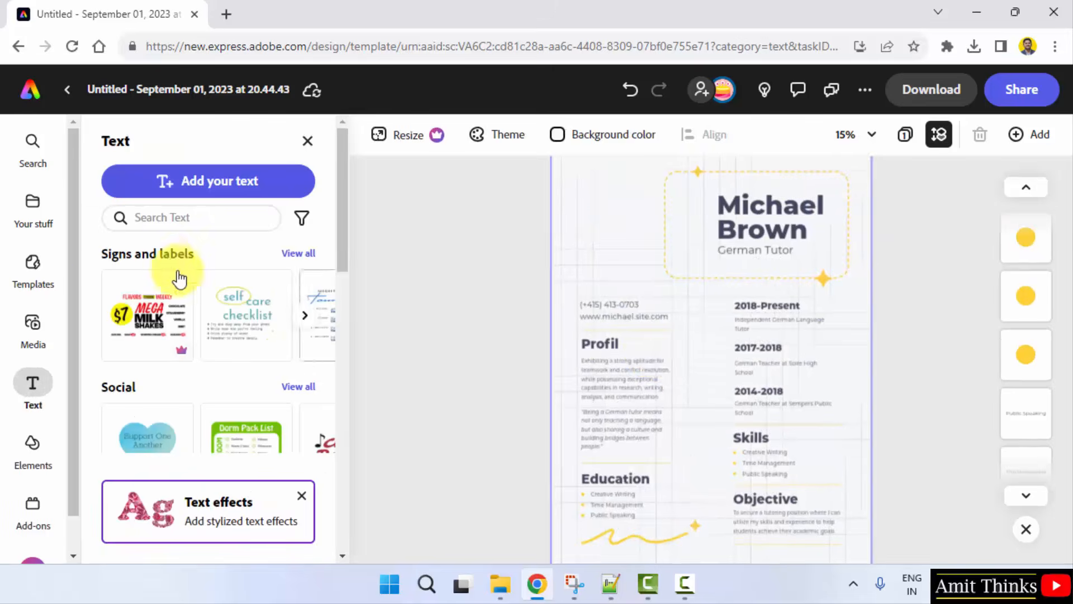
- Start a Media upload from device and locate the portrait file in the file browser
{"action": "left_click", "coordinate": [33, 324]}
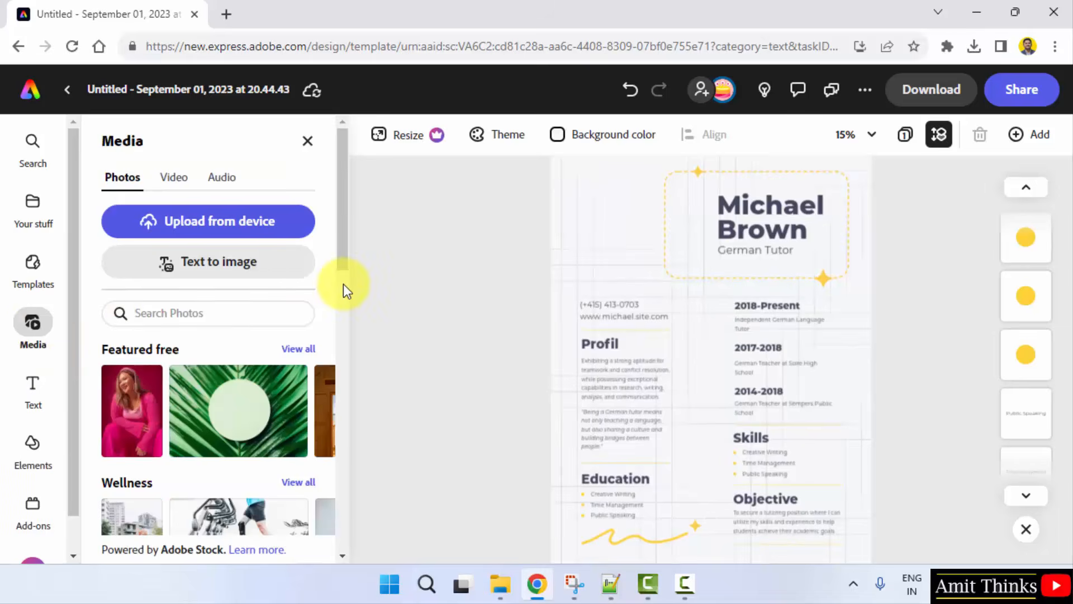
{"action": "scroll", "coordinate": [341, 288], "scroll_direction": "down", "scroll_amount": 5}
{"action": "scroll", "coordinate": [341, 288], "scroll_direction": "up", "scroll_amount": 4}
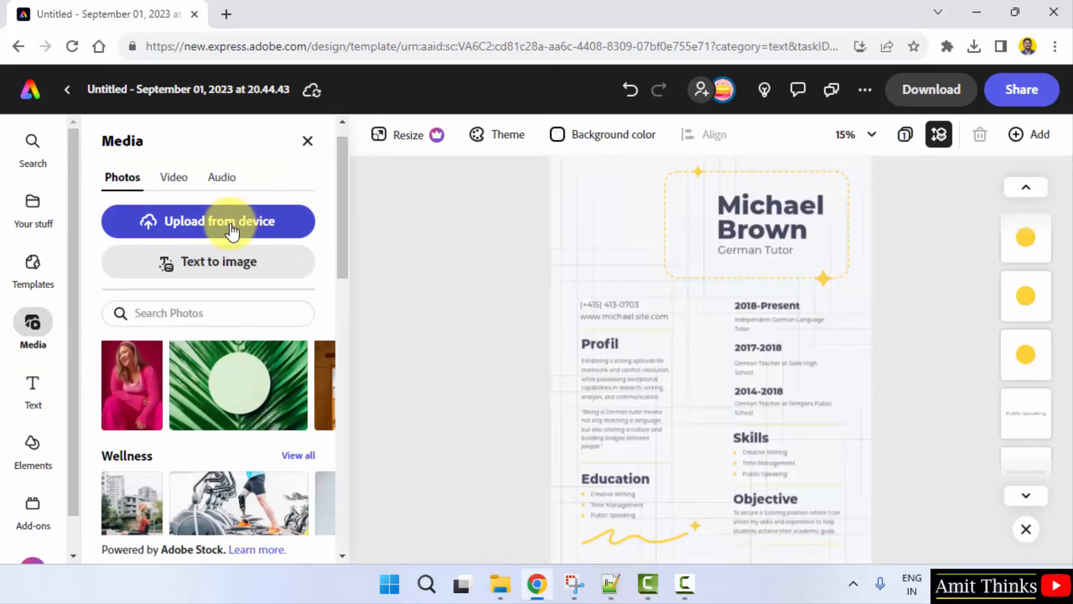
{"action": "left_click", "coordinate": [232, 231]}
{"action": "left_click", "coordinate": [390, 281]}
{"action": "key", "text": "Right"}
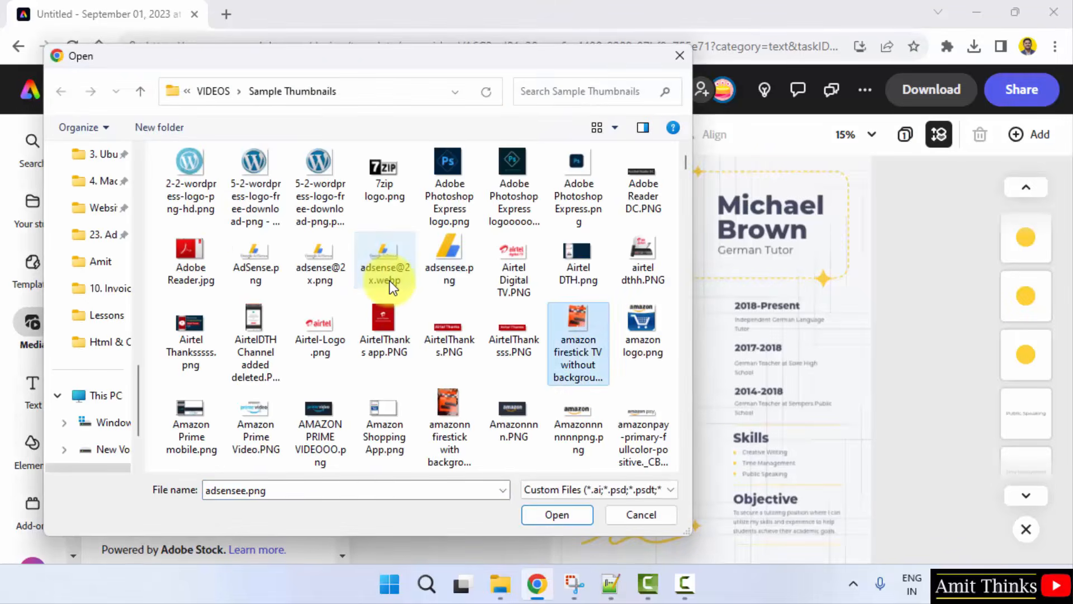
{"action": "type", "text": "amit 1772 x 1772-modified"}
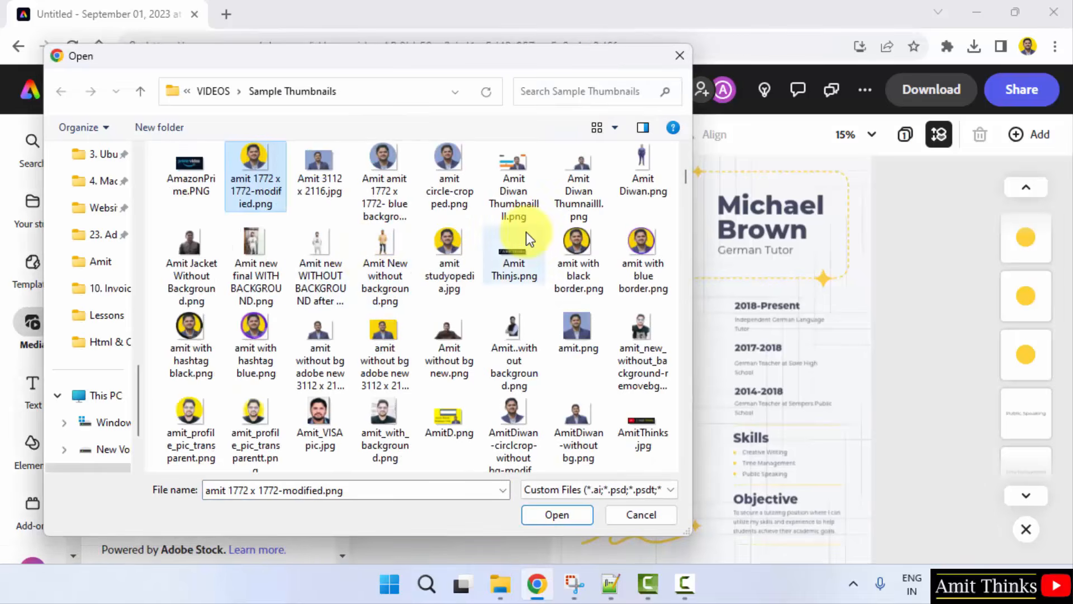
- Insert the background-free 3112 x 2116 portrait and drag it into the top-left photo spot
{"action": "left_click", "coordinate": [578, 425]}
{"action": "left_click", "coordinate": [318, 363]}
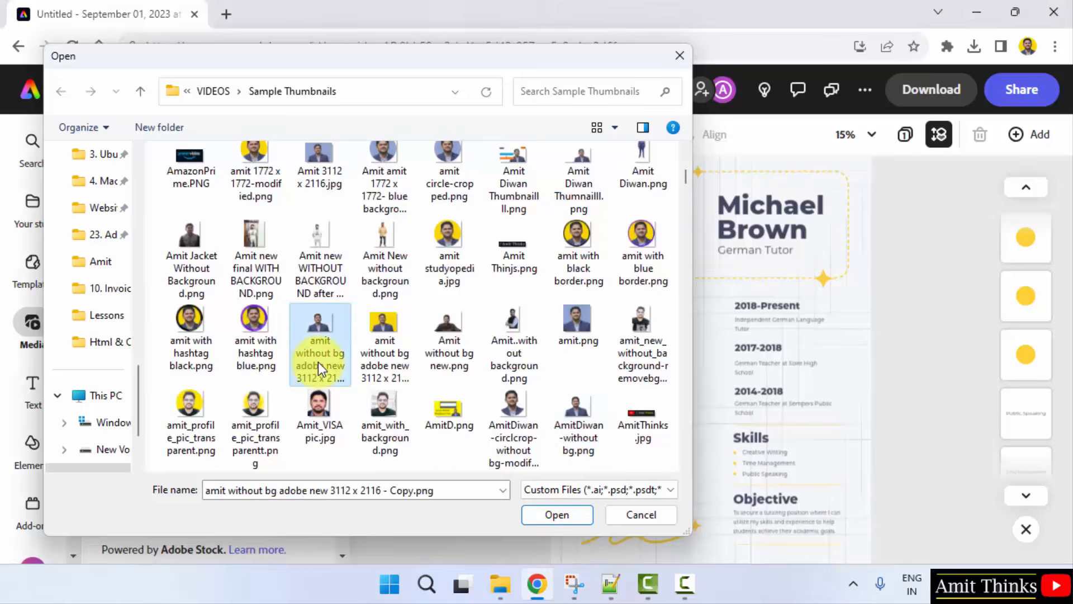
{"action": "double_click", "coordinate": [317, 361]}
{"action": "left_click_drag", "start_coordinate": [709, 354], "coordinate": [684, 289]}
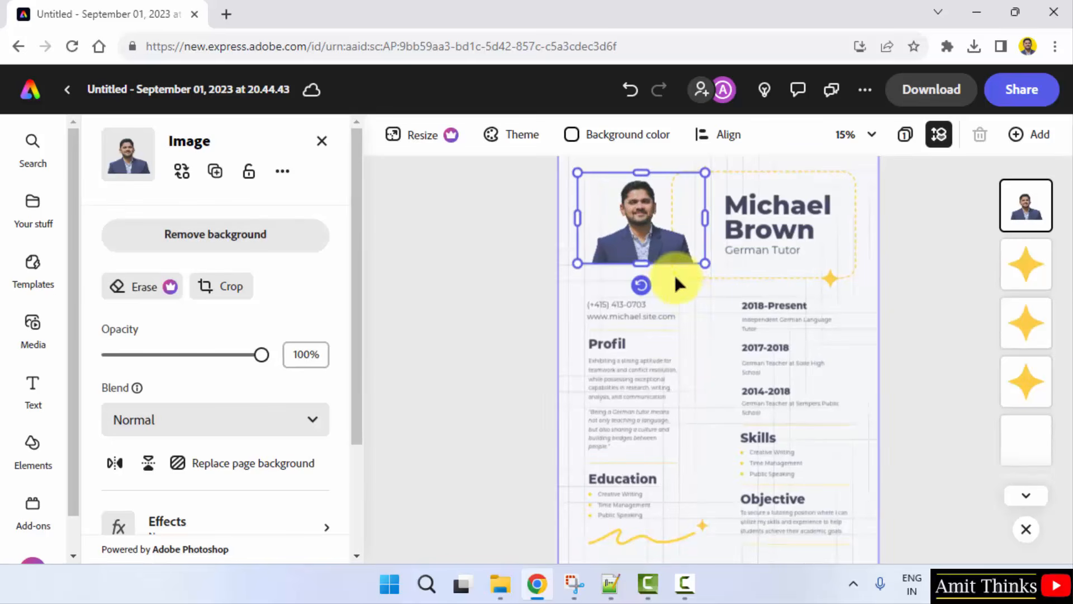
{"action": "left_click_drag", "start_coordinate": [651, 258], "coordinate": [632, 268]}
- Replace the header name with the owner's name and change German Tutor to Consultant
{"action": "left_click", "coordinate": [755, 226]}
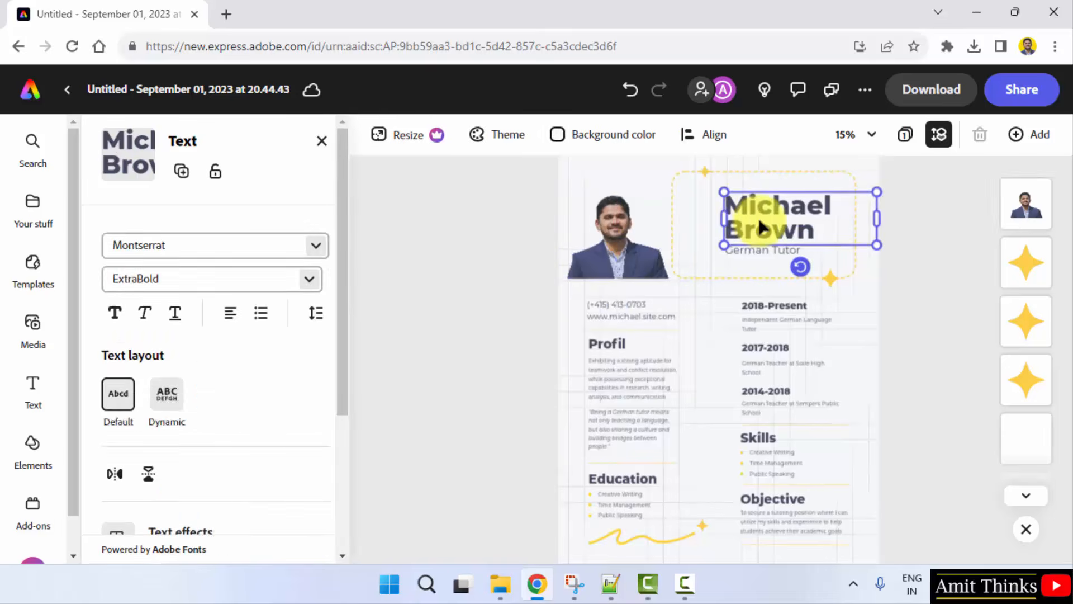
{"action": "double_click", "coordinate": [760, 226]}
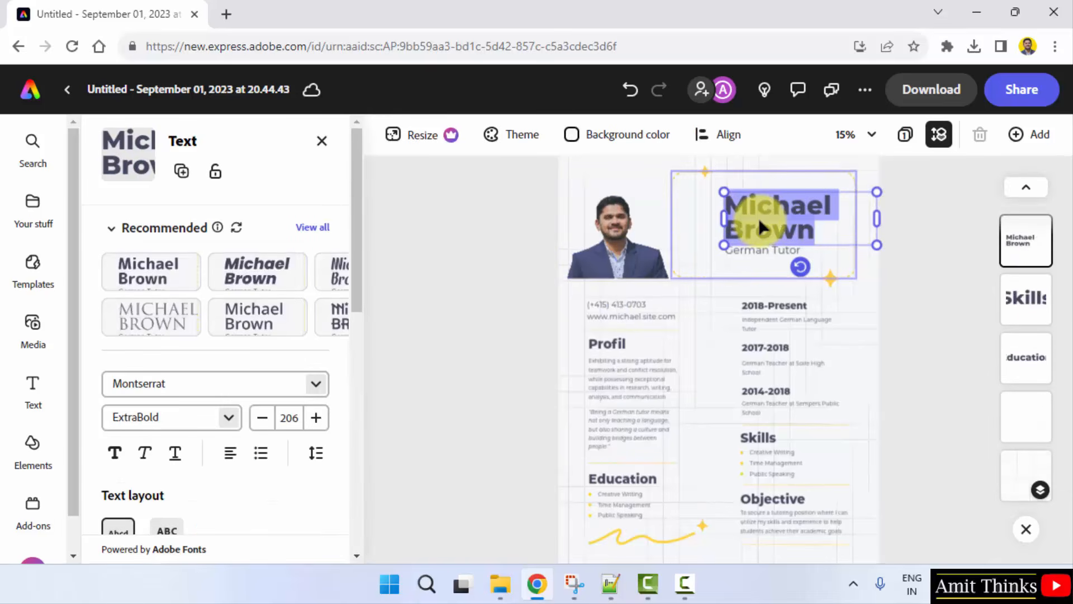
{"action": "type", "text": "Amit Diwa"}
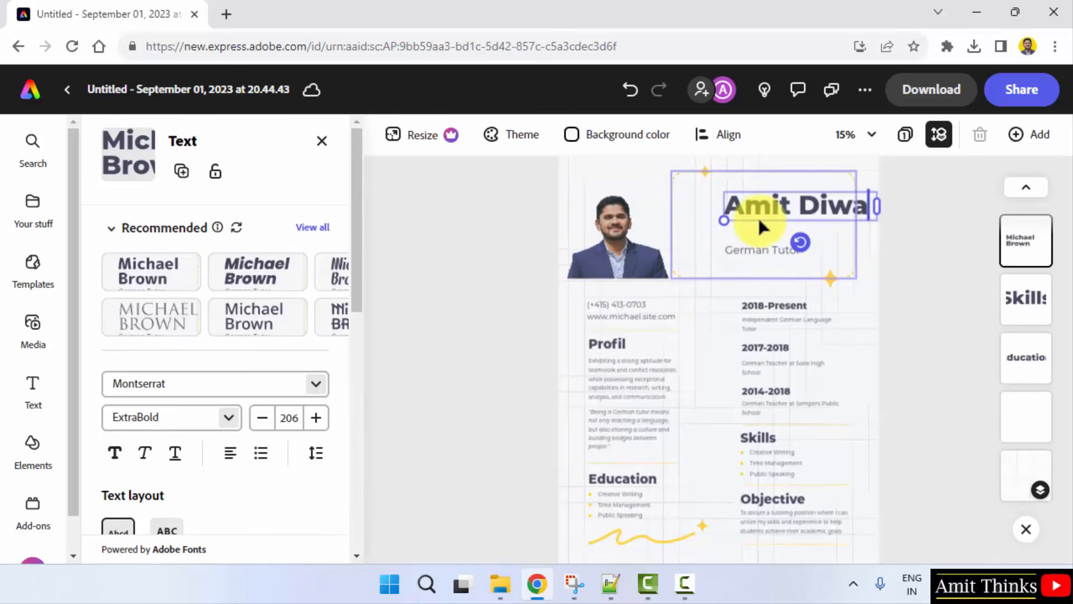
{"action": "type", "text": "n"}
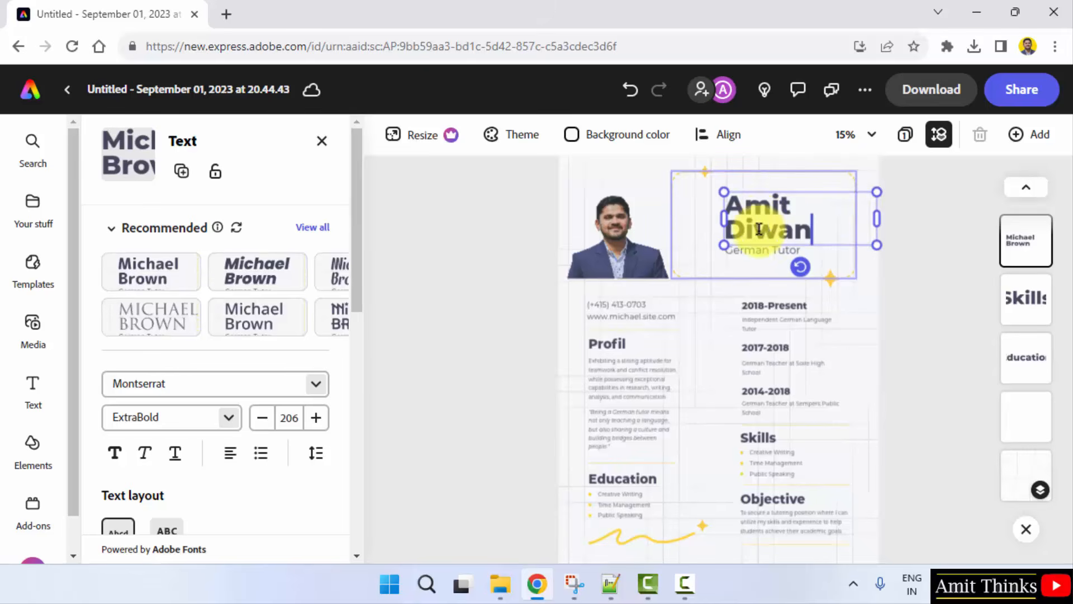
{"action": "double_click", "coordinate": [753, 251]}
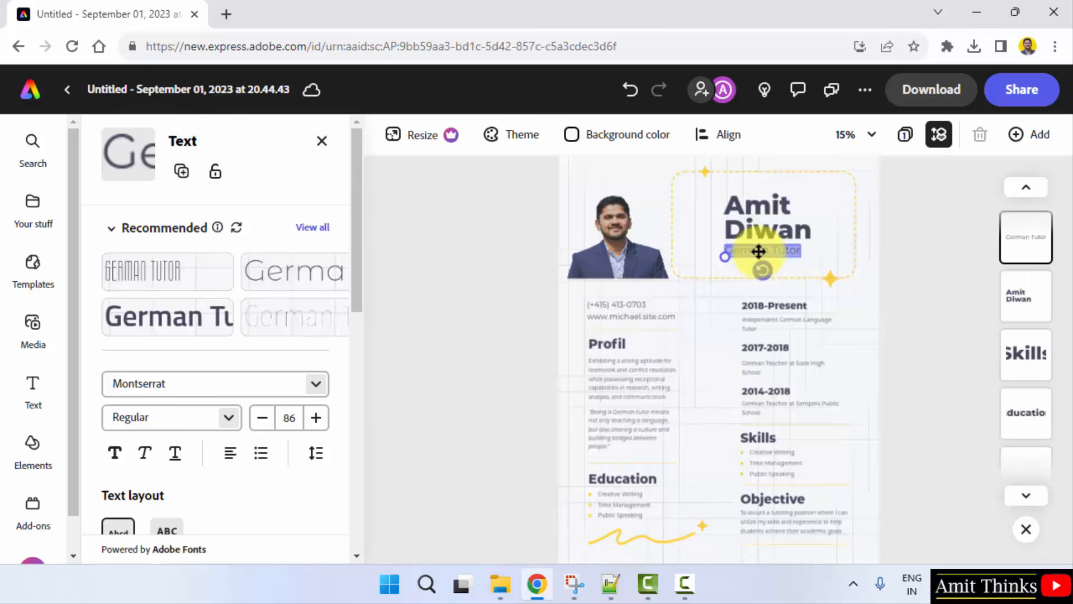
{"action": "type", "text": "Ed"}
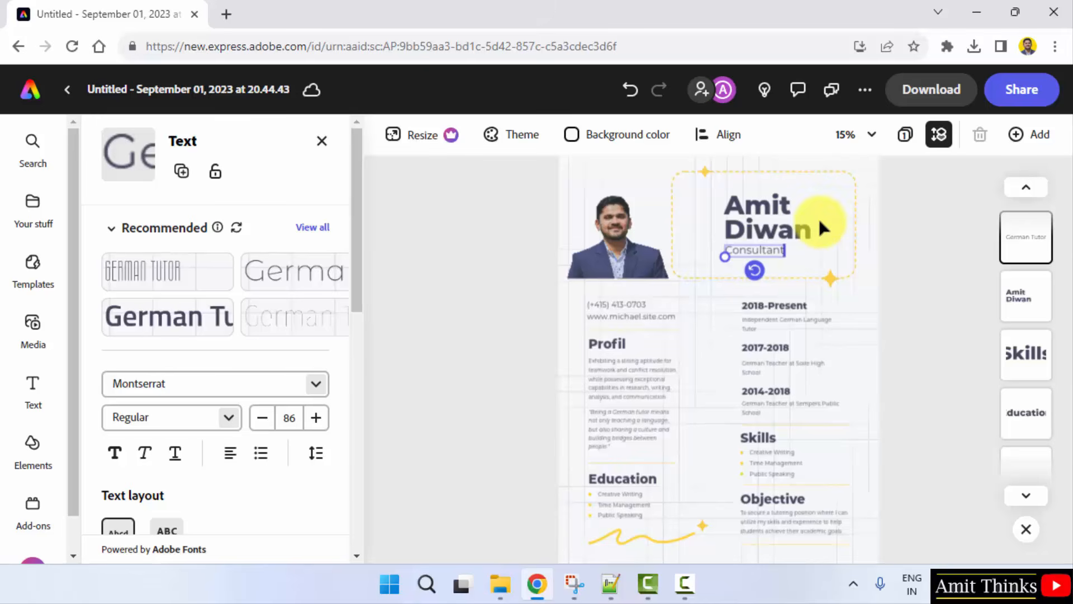
{"action": "left_click", "coordinate": [631, 317]}
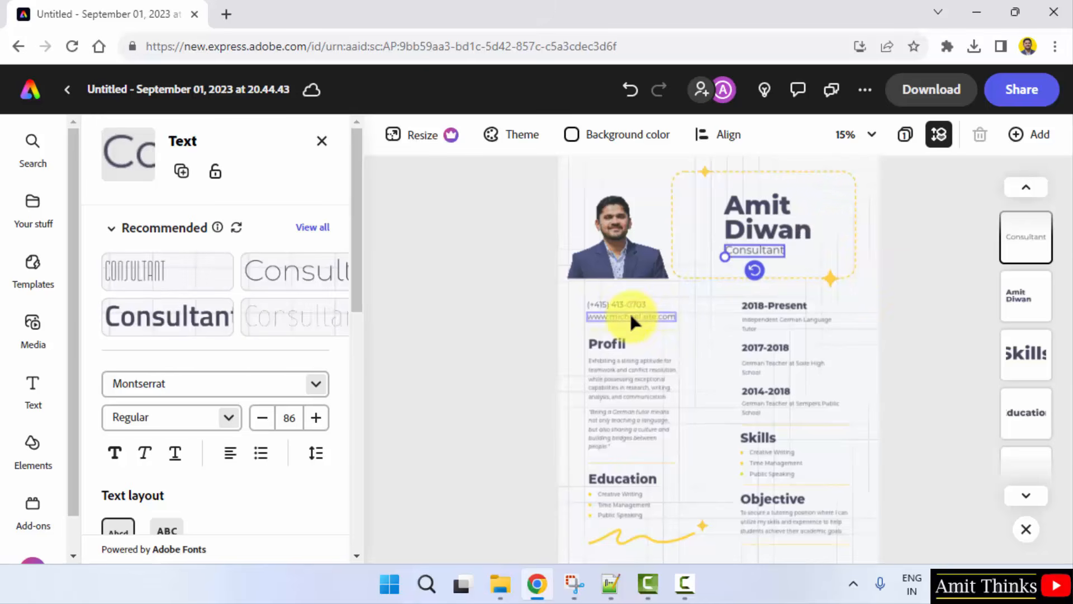
{"action": "double_click", "coordinate": [645, 316]}
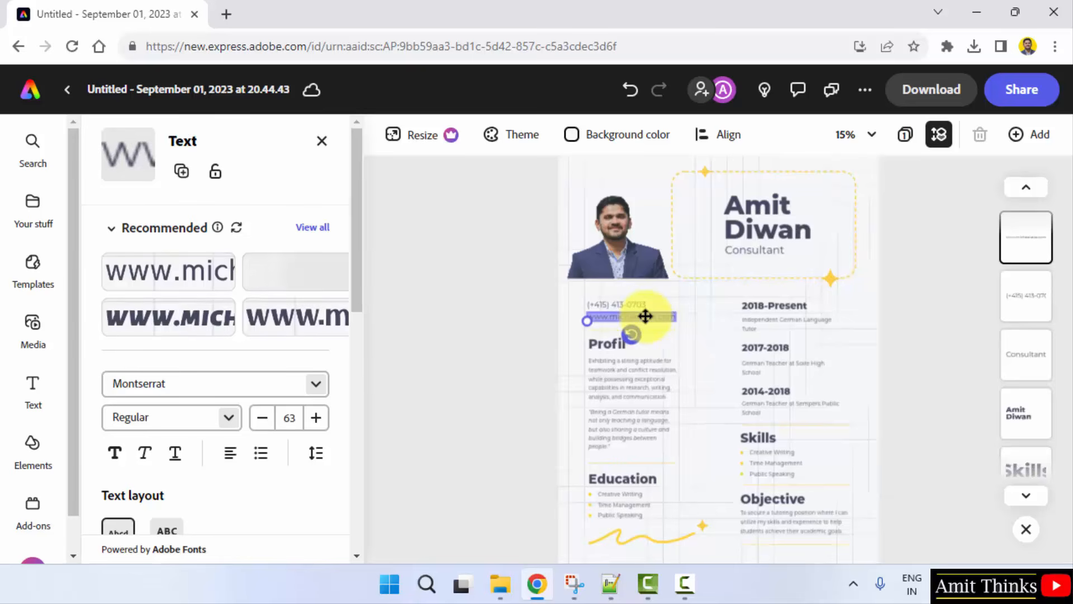
{"action": "type", "text": "www"}
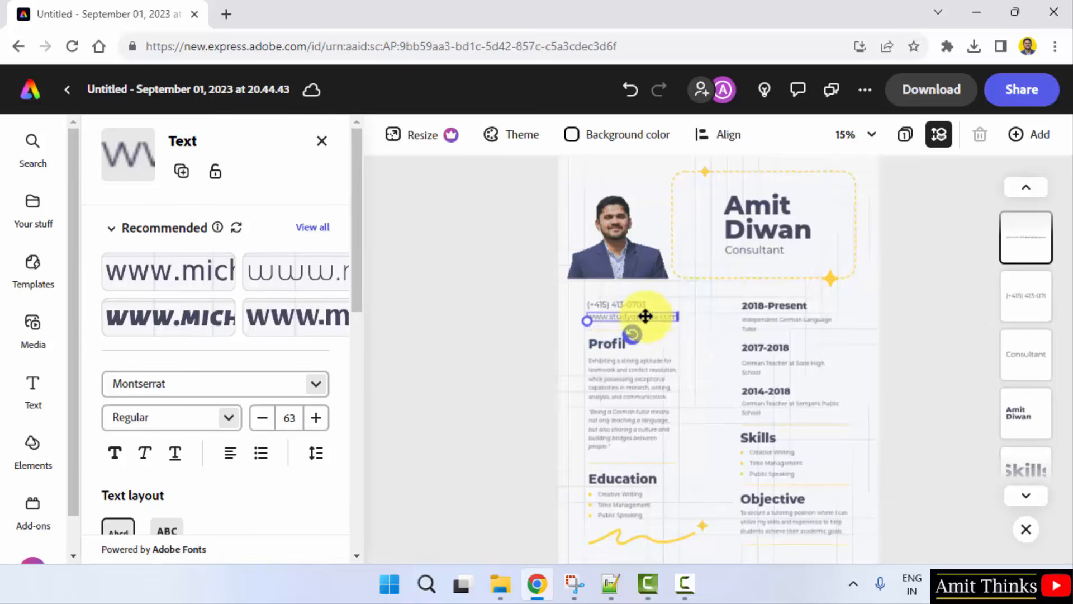
{"action": "left_click", "coordinate": [635, 302]}
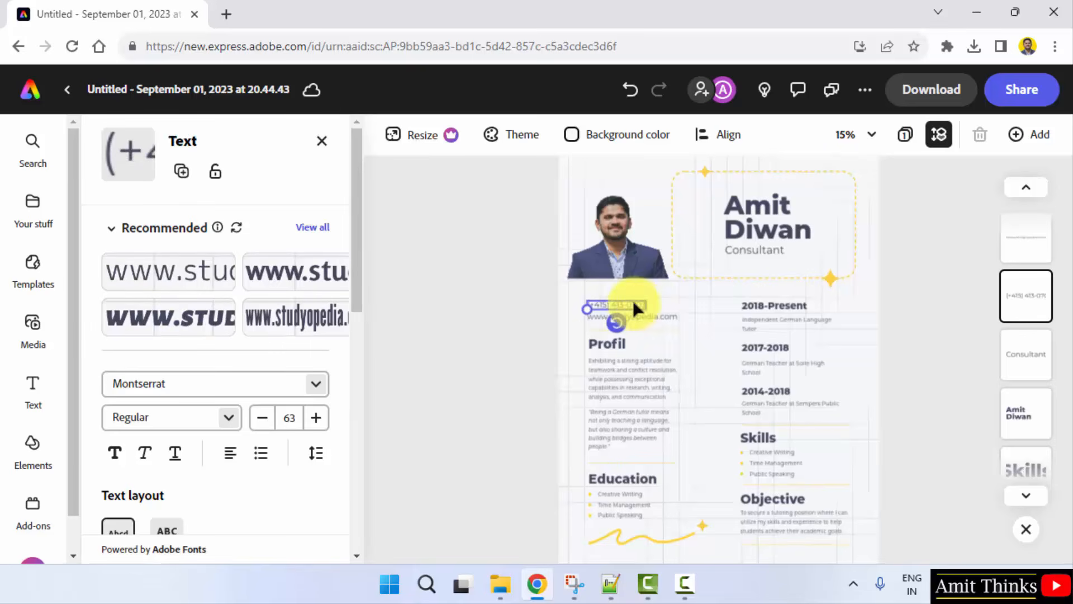
{"action": "scroll", "coordinate": [882, 331], "scroll_direction": "down", "scroll_amount": 1}
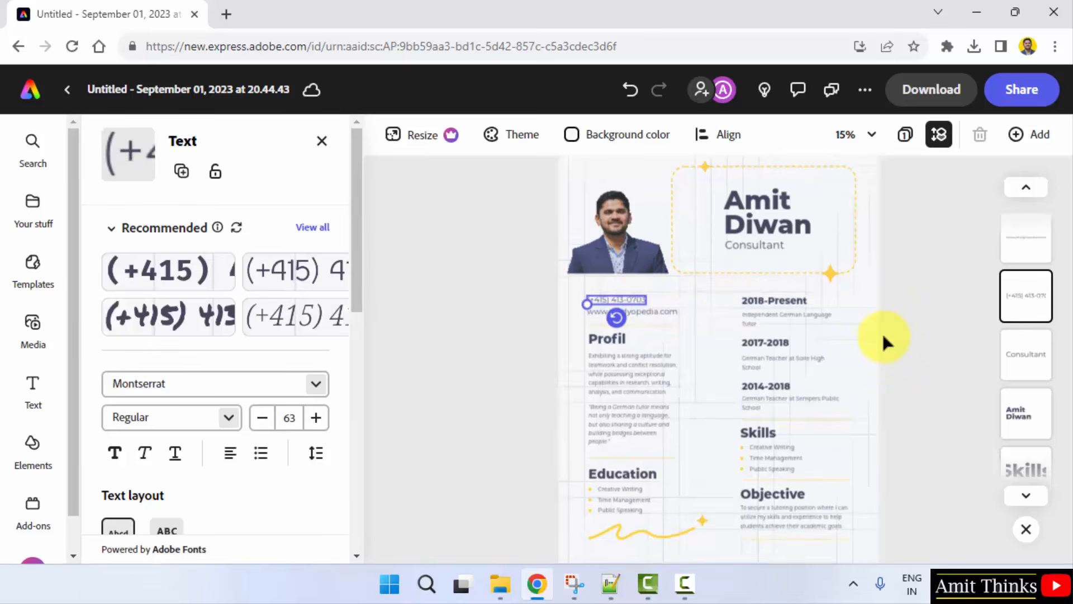
- Zoom to 25% and correct the 'Profil' heading to 'Profile'
{"action": "left_click", "coordinate": [865, 146]}
{"action": "left_click", "coordinate": [790, 256]}
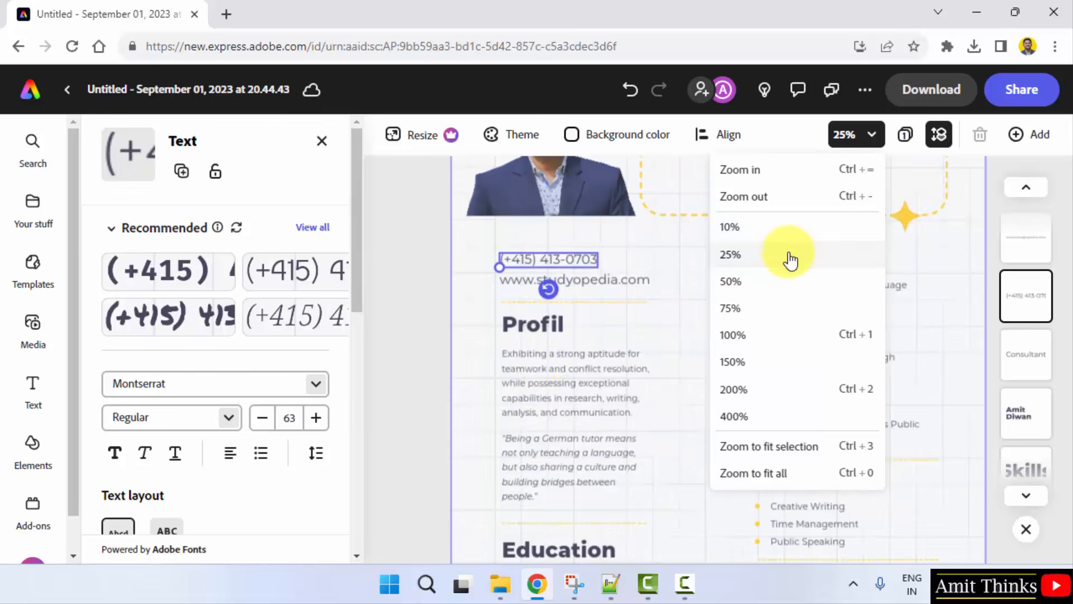
{"action": "left_click", "coordinate": [542, 360]}
{"action": "left_click", "coordinate": [562, 325]}
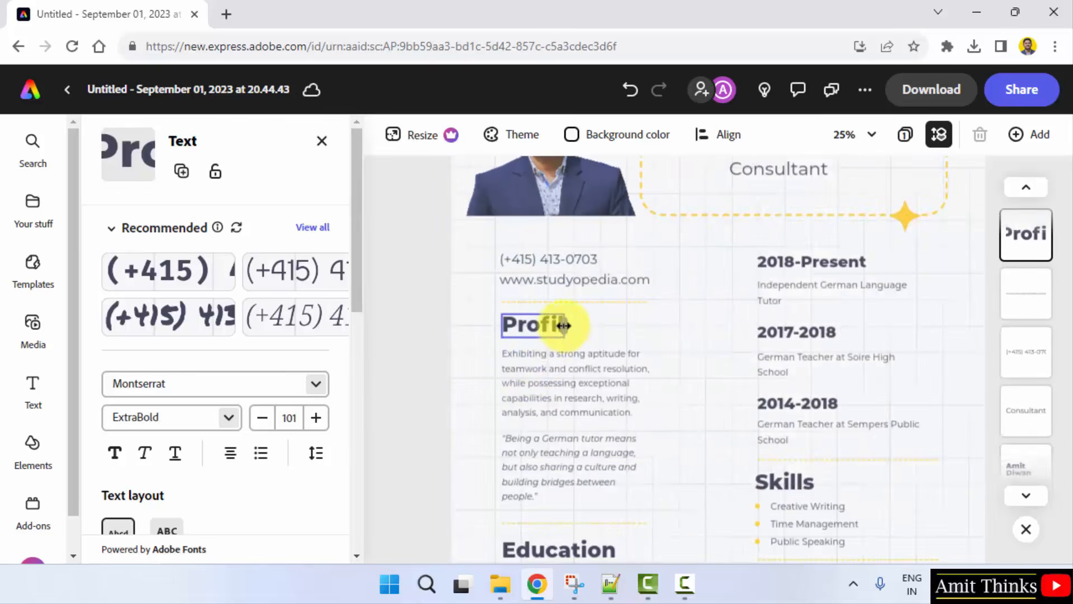
{"action": "left_click", "coordinate": [551, 324]}
{"action": "type", "text": "e"}
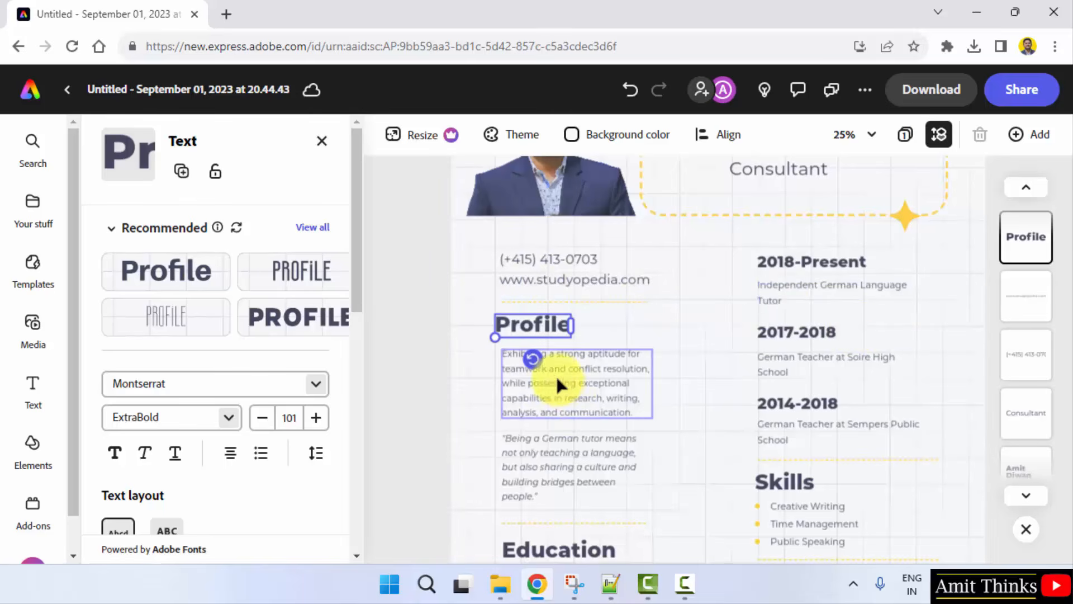
- Clear the Profile paragraph text and zoom out to 10% to fit the whole page
{"action": "double_click", "coordinate": [570, 392]}
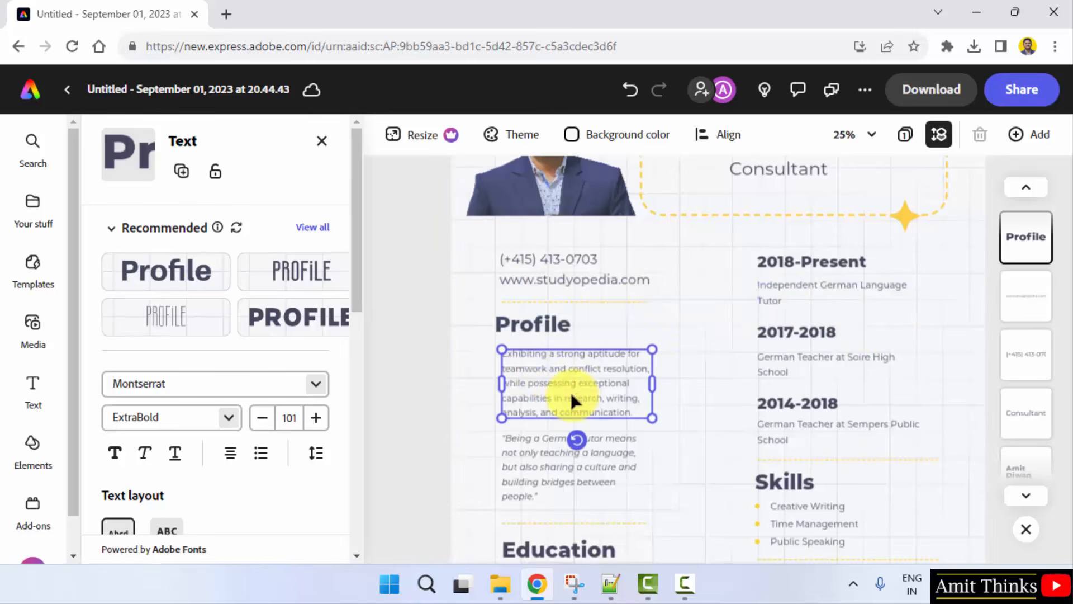
{"action": "key", "text": "ctrl+a"}
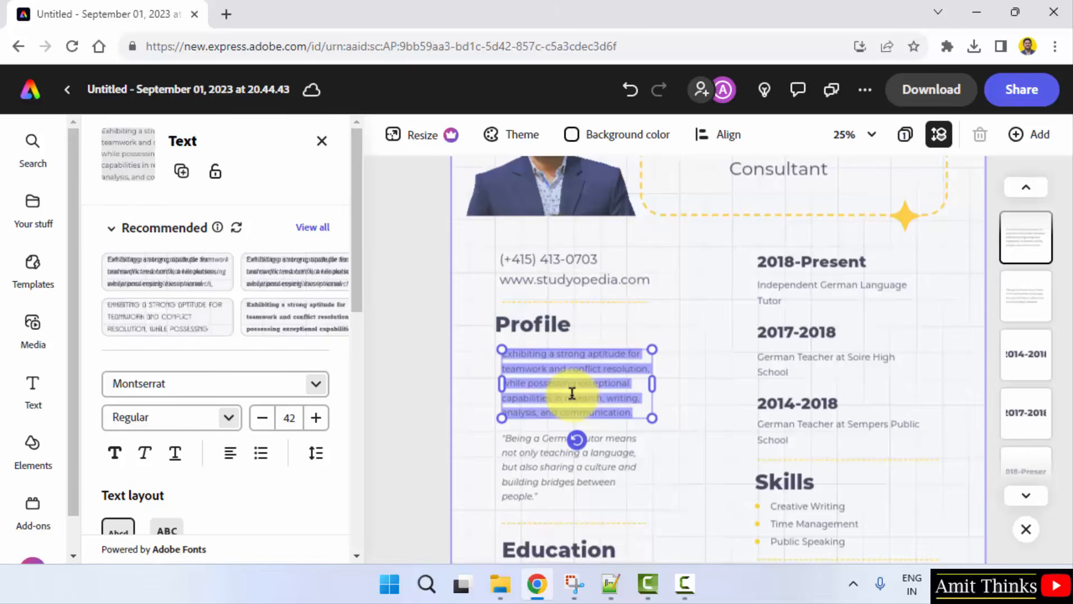
{"action": "key", "text": "BackSpace"}
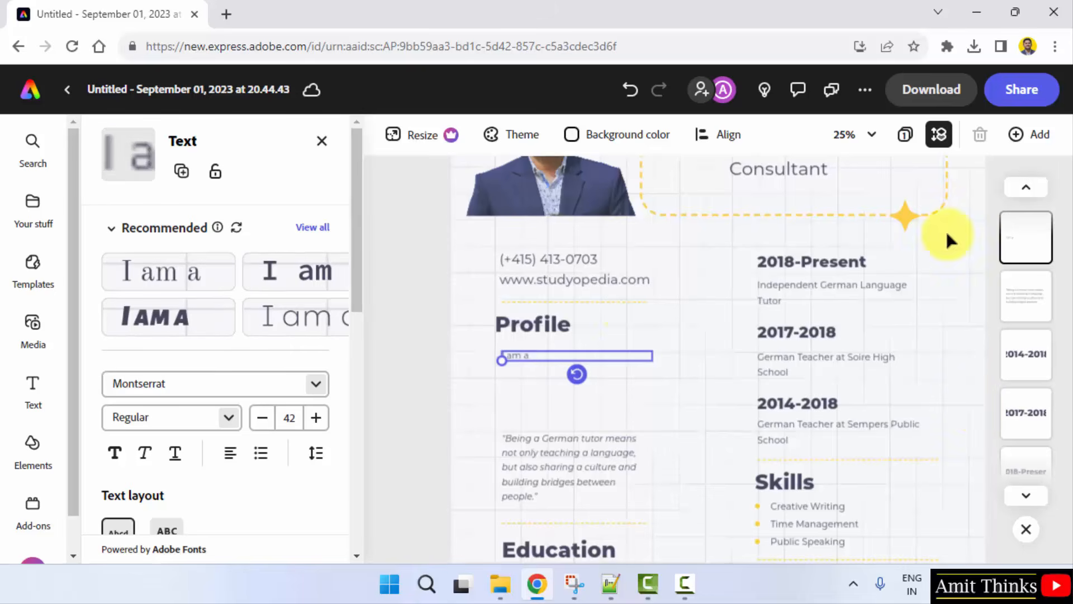
{"action": "left_click", "coordinate": [420, 375]}
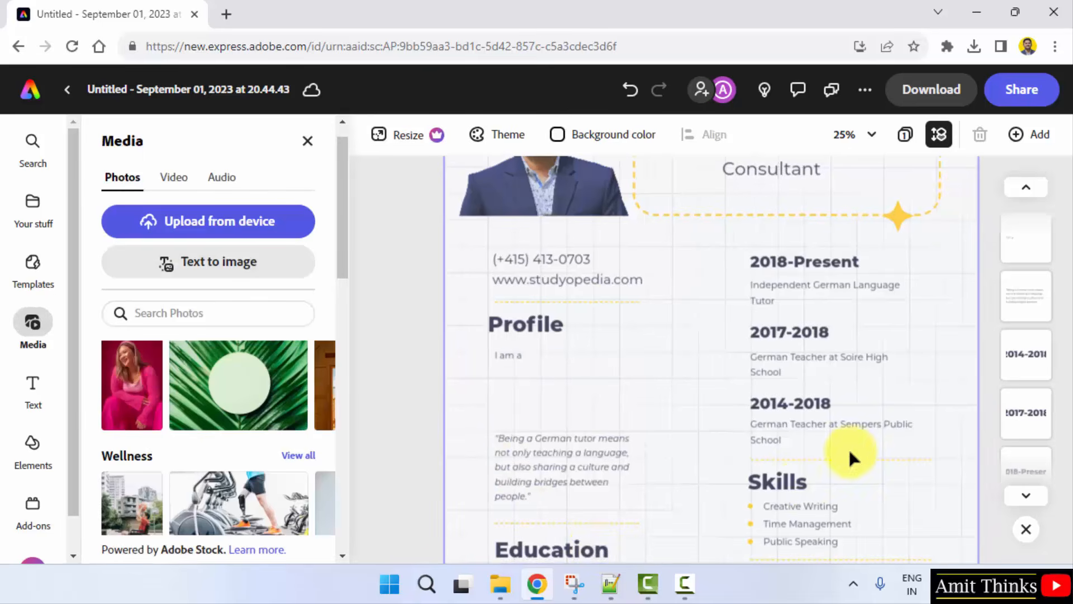
{"action": "left_click", "coordinate": [844, 135]}
{"action": "left_click", "coordinate": [763, 234]}
{"action": "left_click", "coordinate": [542, 373]}
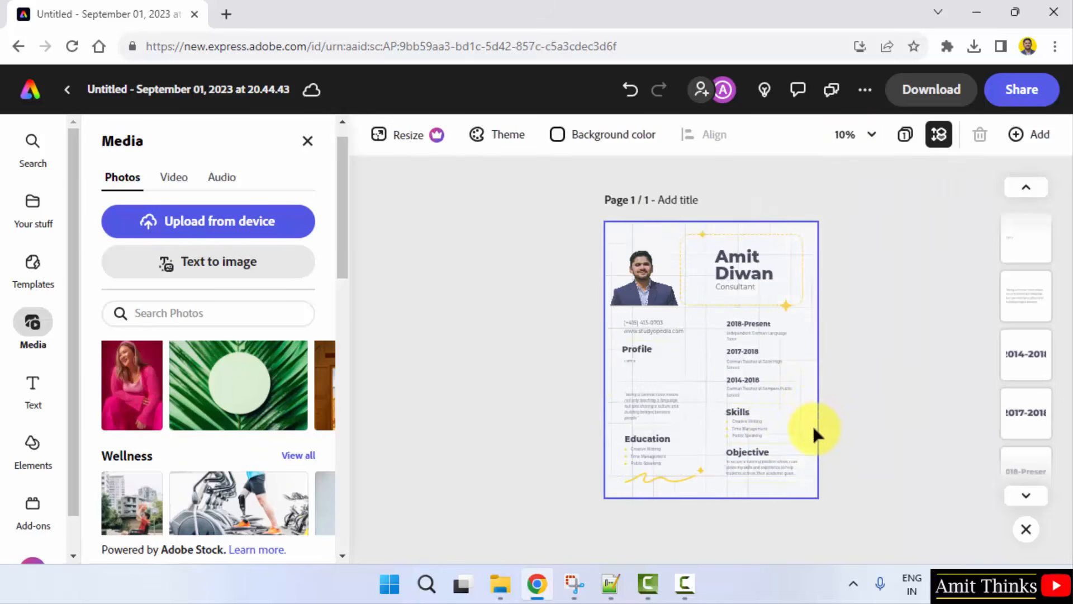
- Rename the design to 'Resume'
{"action": "left_click", "coordinate": [812, 424]}
{"action": "left_click", "coordinate": [207, 93]}
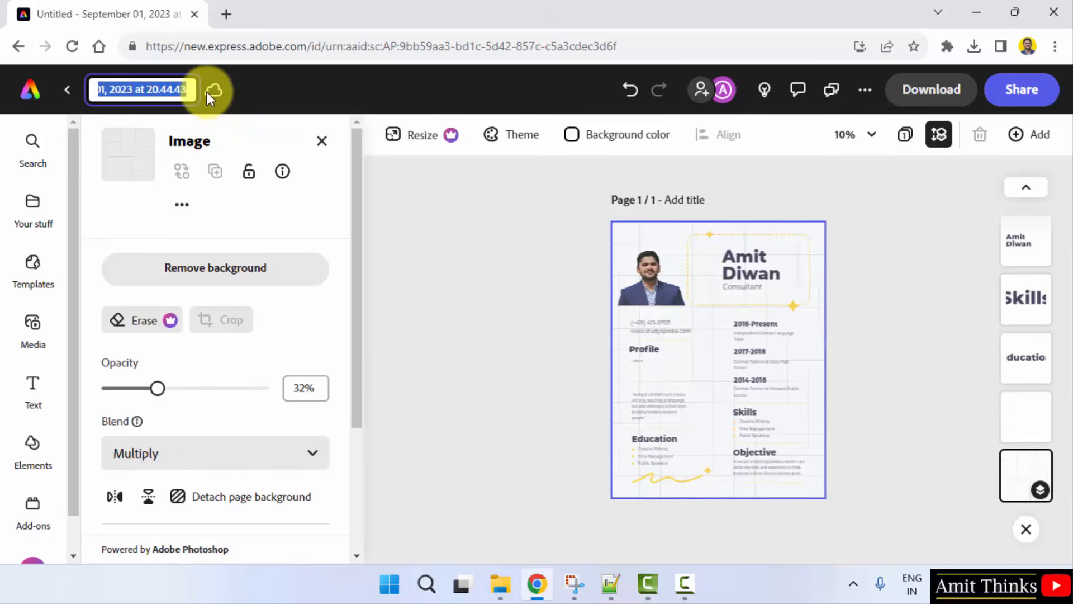
{"action": "type", "text": "Resume"}
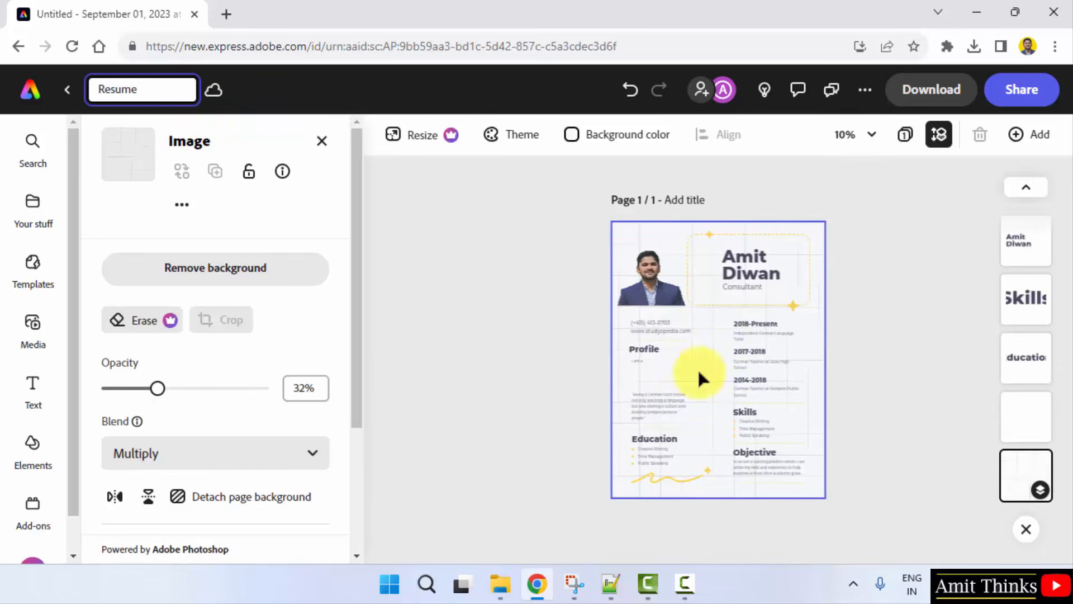
{"action": "left_click", "coordinate": [880, 371]}
- Check the portrait photo, Objective, Profile, 2014-2018 and 2017-2018 text elements
{"action": "left_click_drag", "start_coordinate": [643, 290], "coordinate": [644, 277]}
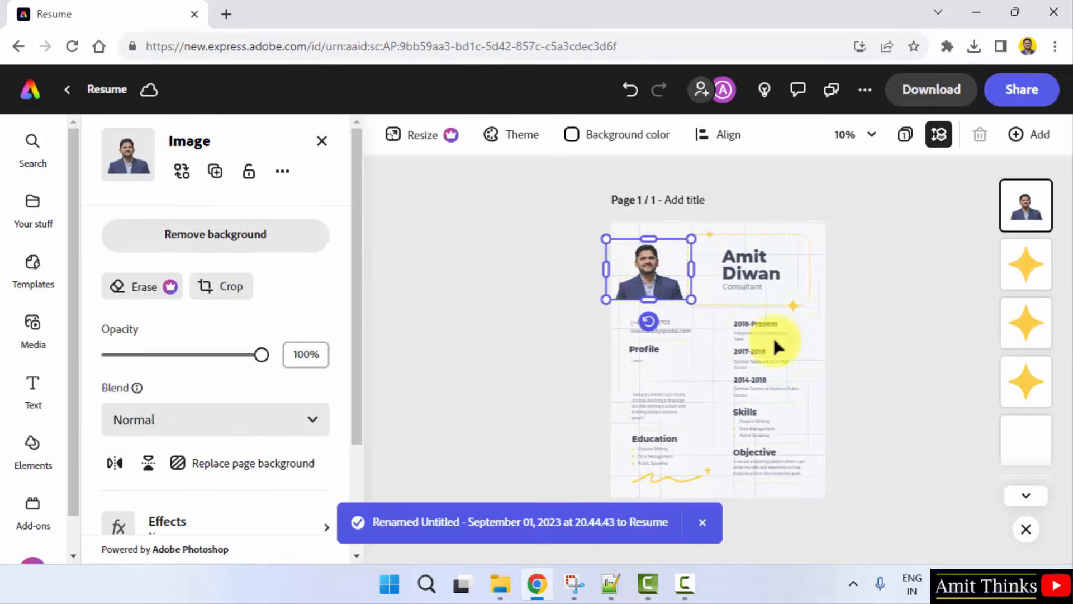
{"action": "left_click", "coordinate": [887, 383]}
{"action": "left_click", "coordinate": [769, 460]}
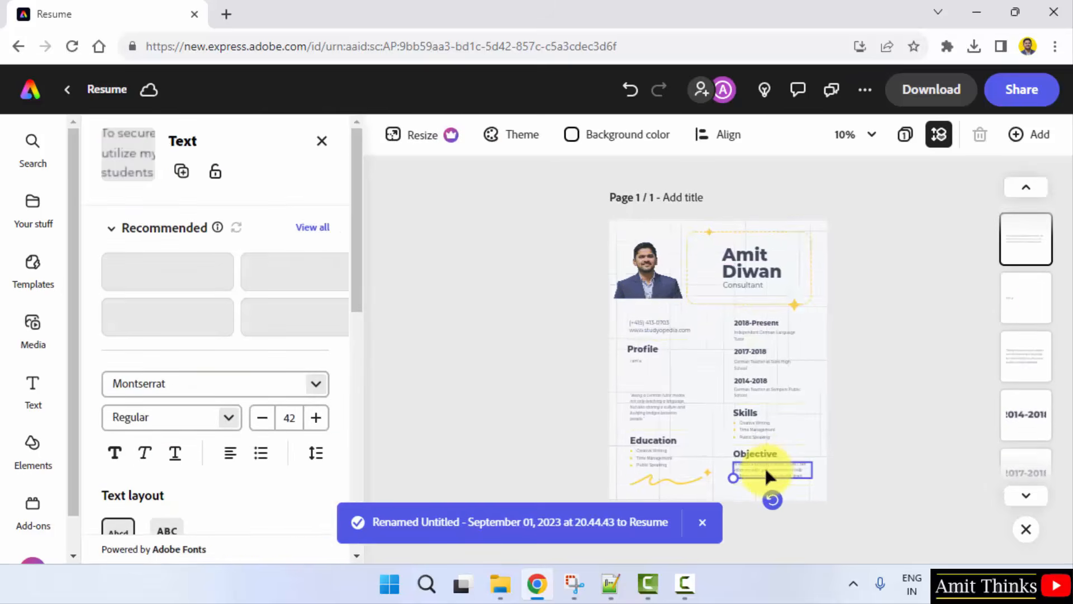
{"action": "double_click", "coordinate": [766, 468]}
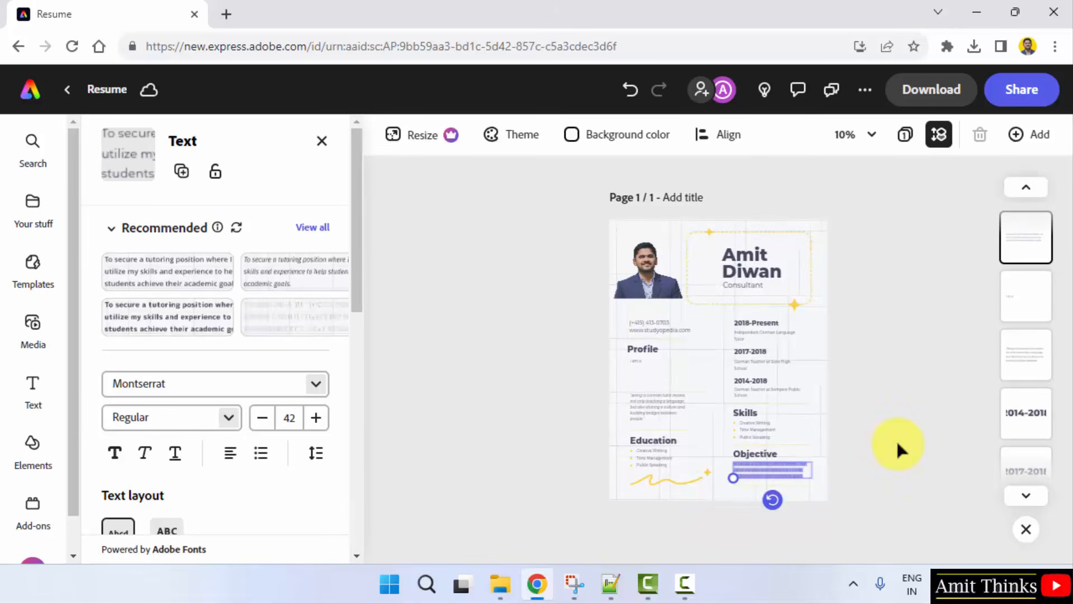
{"action": "left_click", "coordinate": [1025, 322]}
{"action": "left_click", "coordinate": [1024, 342]}
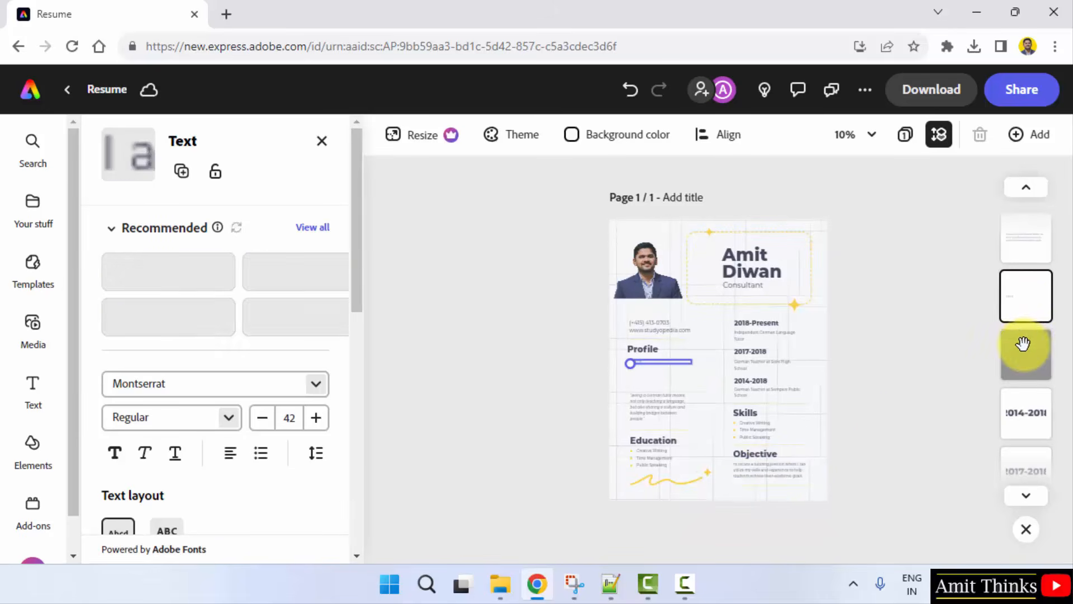
{"action": "left_click", "coordinate": [1022, 416]}
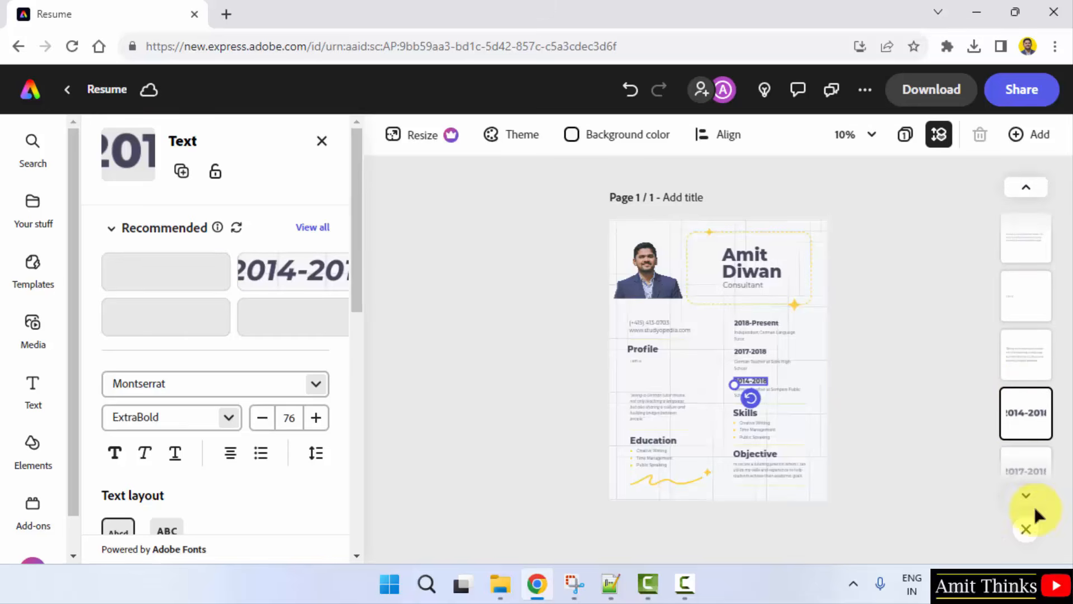
{"action": "left_click", "coordinate": [1027, 471]}
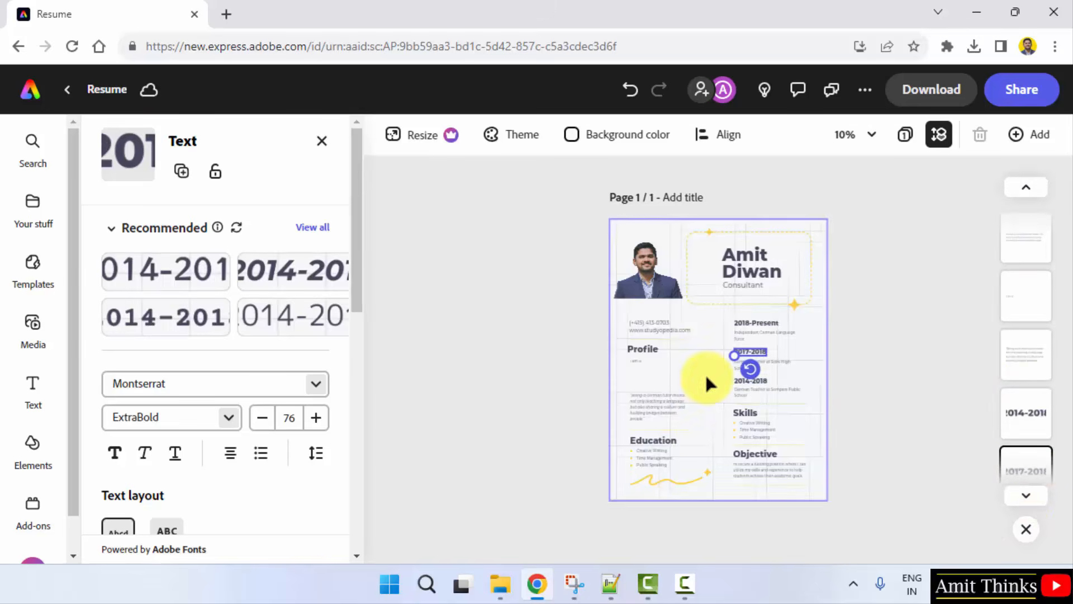
{"action": "left_click", "coordinate": [941, 400]}
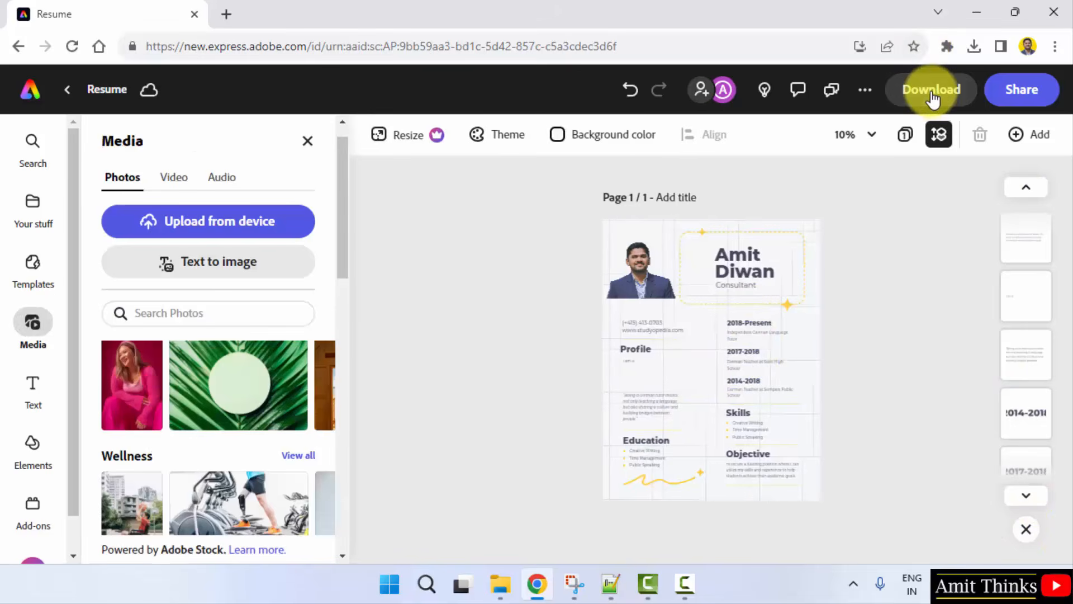
{"action": "left_click", "coordinate": [931, 90]}
- Download the design as Resume.png and open it from Chrome's download bubble
{"action": "left_click", "coordinate": [910, 266]}
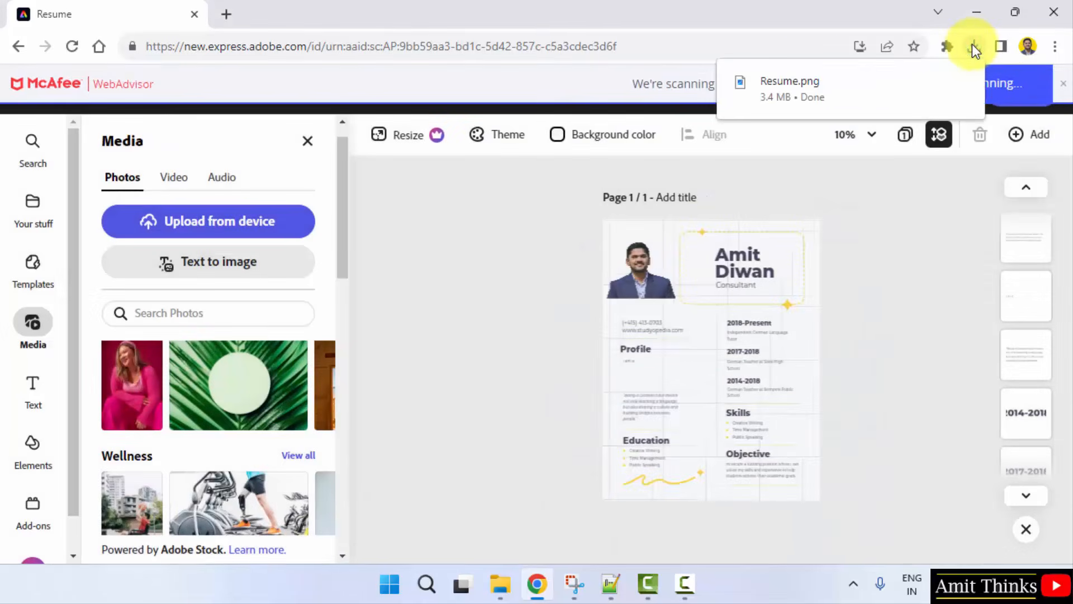
{"action": "right_click", "coordinate": [829, 85]}
{"action": "left_click", "coordinate": [849, 100]}
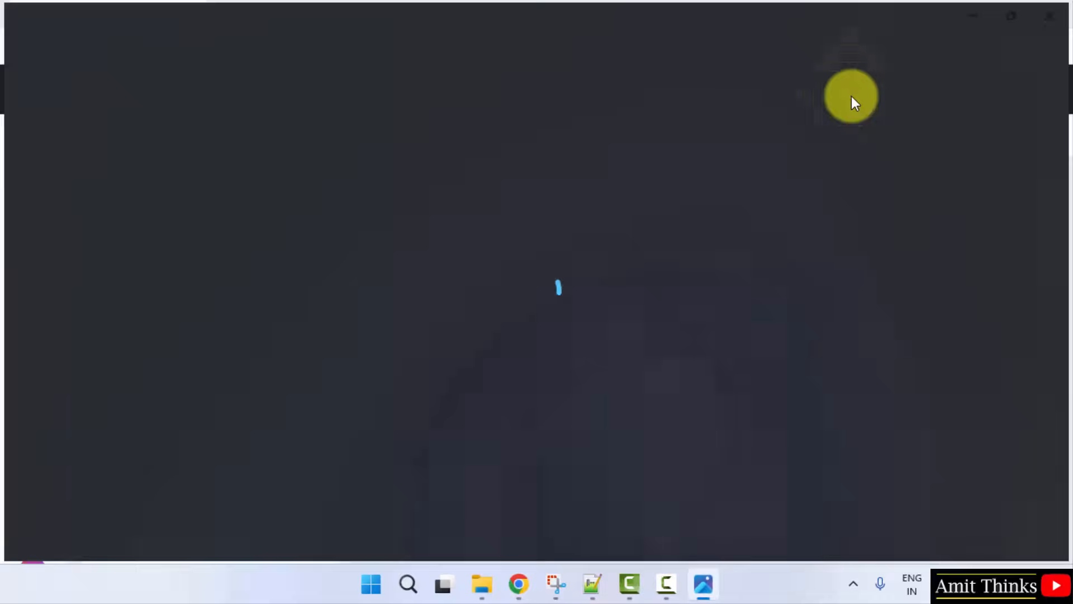
- Zoom and pan through Resume.png in Photos, then close the viewer
{"action": "scroll", "coordinate": [596, 282], "scroll_direction": "up", "scroll_amount": 3}
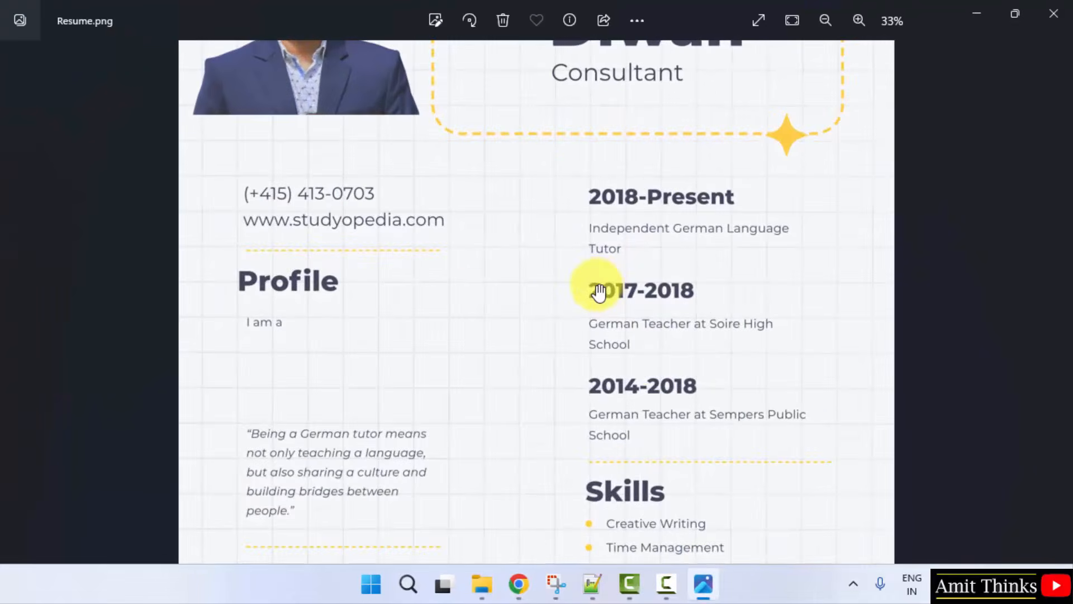
{"action": "left_click_drag", "start_coordinate": [593, 323], "coordinate": [557, 105]}
{"action": "left_click_drag", "start_coordinate": [676, 321], "coordinate": [760, 302]}
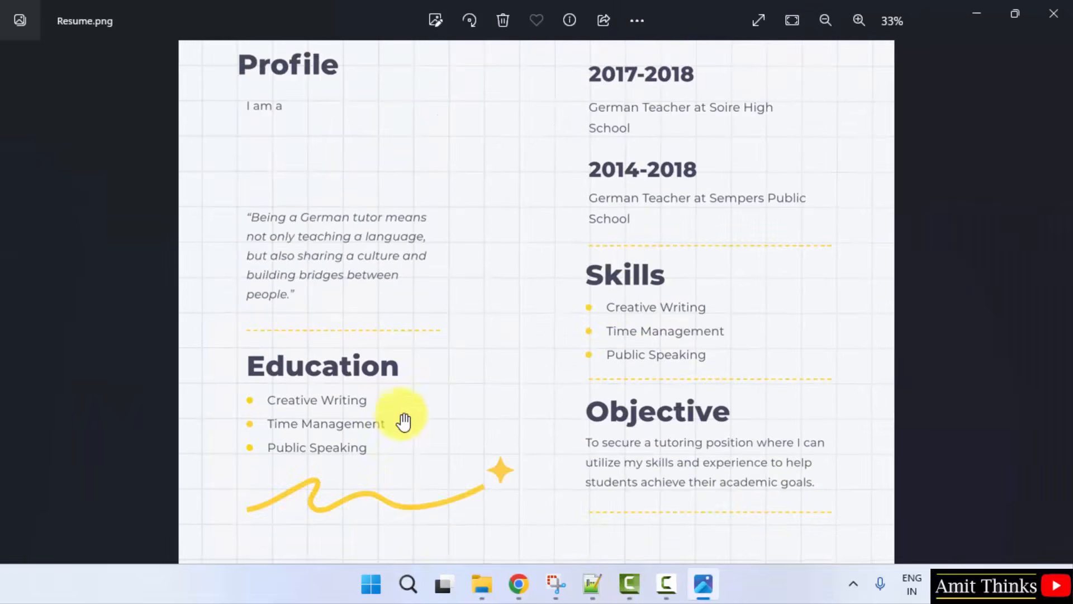
{"action": "left_click_drag", "start_coordinate": [642, 292], "coordinate": [799, 601]}
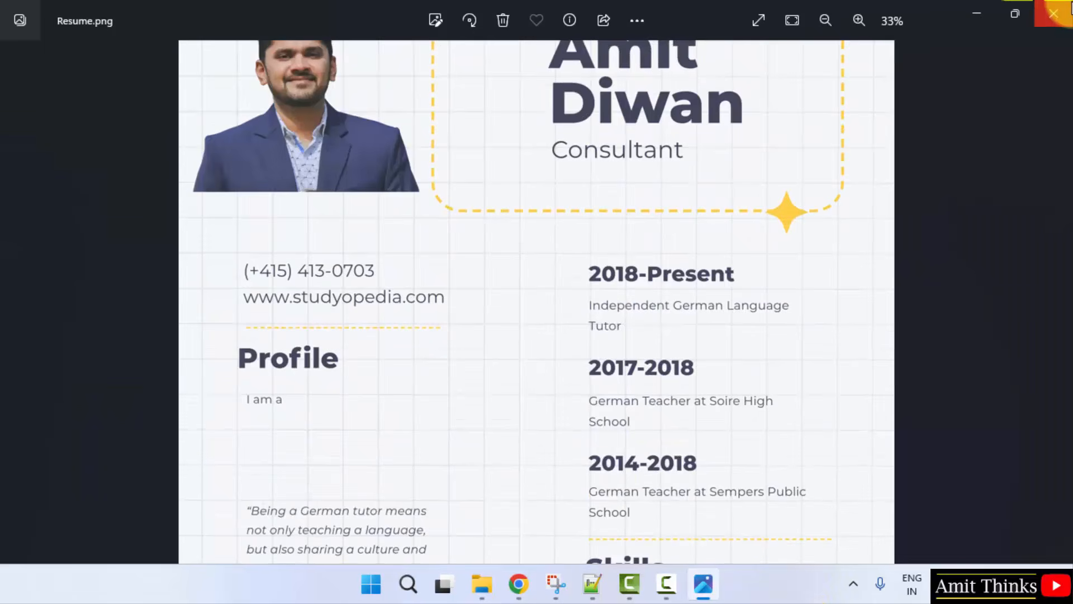
{"action": "left_click", "coordinate": [1053, 13]}
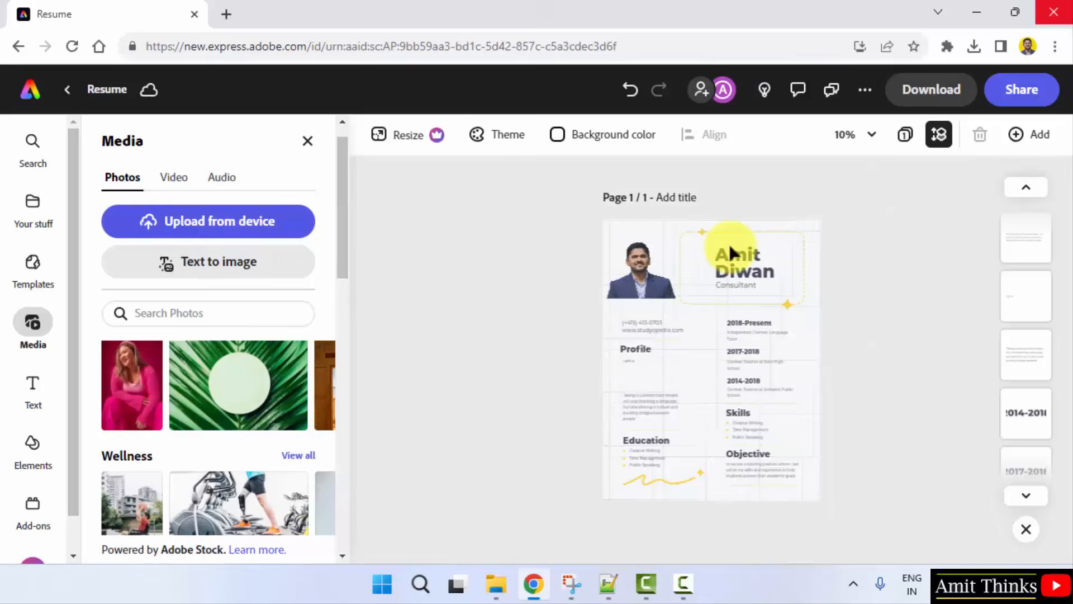
- Download the resume with PDF as the file format
{"action": "left_click", "coordinate": [930, 89]}
{"action": "left_click", "coordinate": [947, 202]}
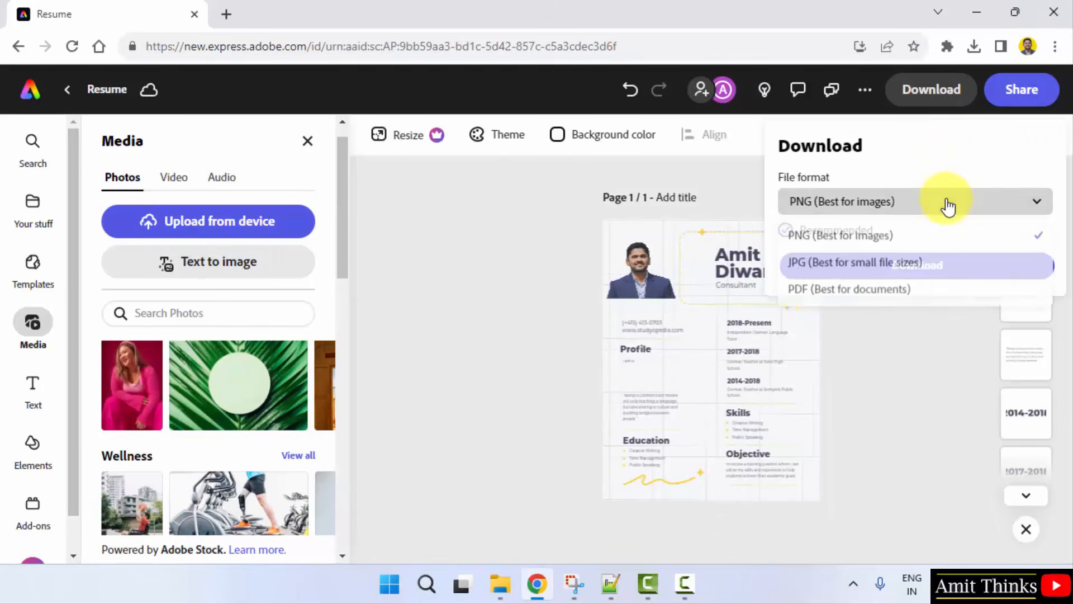
{"action": "left_click", "coordinate": [861, 289]}
{"action": "left_click", "coordinate": [916, 247]}
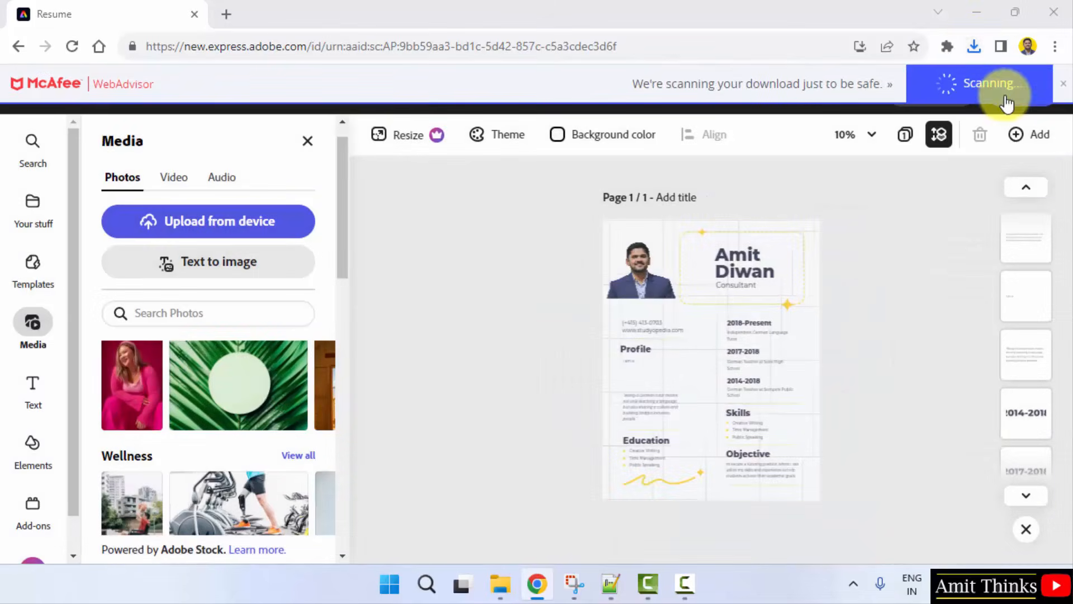
- Open Resume.pdf in a new tab from Chrome's recent downloads
{"action": "left_click", "coordinate": [973, 45]}
{"action": "right_click", "coordinate": [815, 112]}
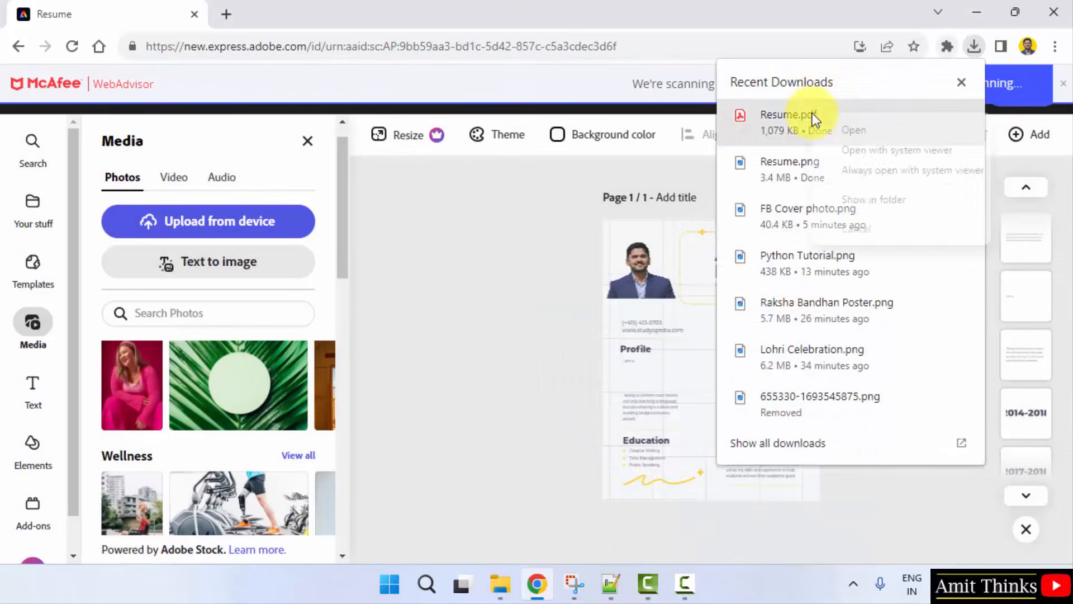
{"action": "left_click", "coordinate": [846, 126]}
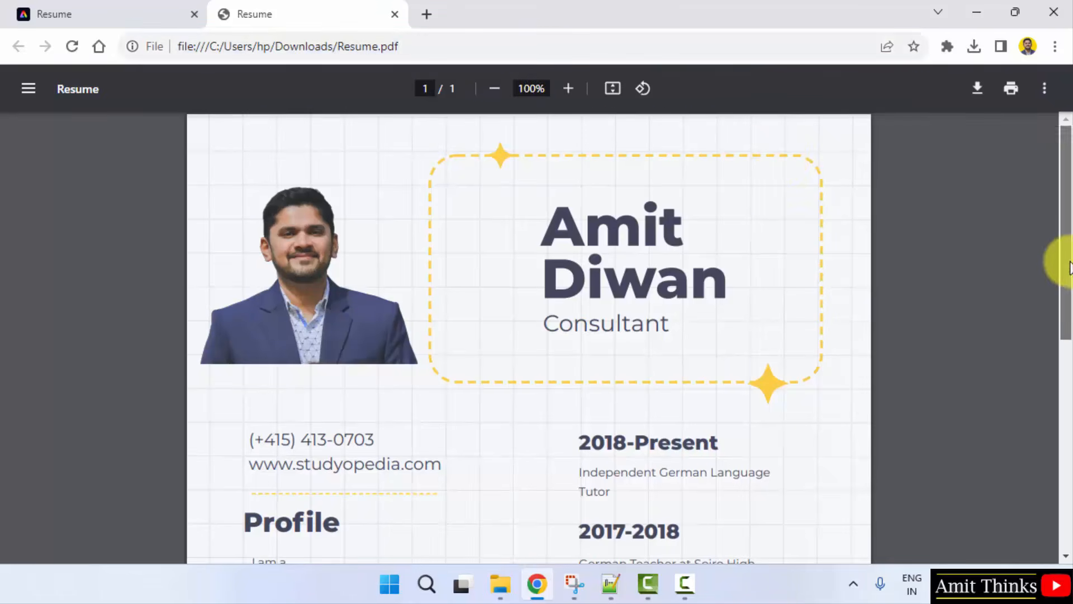
- Scroll through Resume.pdf and close its tab
{"action": "mouse_move", "coordinate": [1061, 257]}
{"action": "left_mouse_down"}
{"action": "mouse_move", "coordinate": [1060, 455]}
{"action": "mouse_move", "coordinate": [1061, 108]}
{"action": "mouse_move", "coordinate": [1049, 246]}
{"action": "left_mouse_up"}
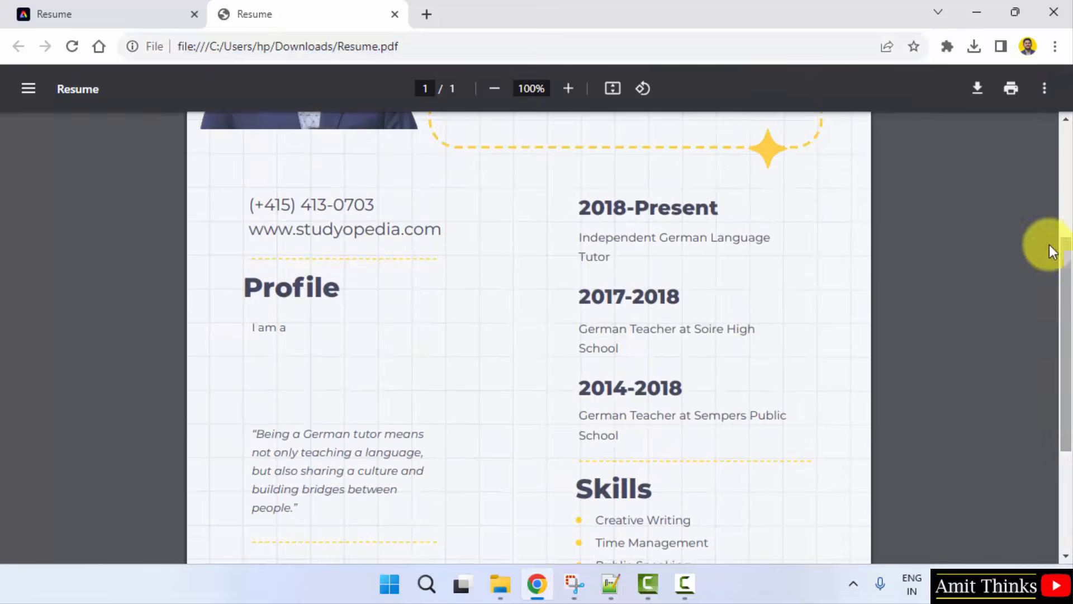
{"action": "left_click", "coordinate": [395, 16]}
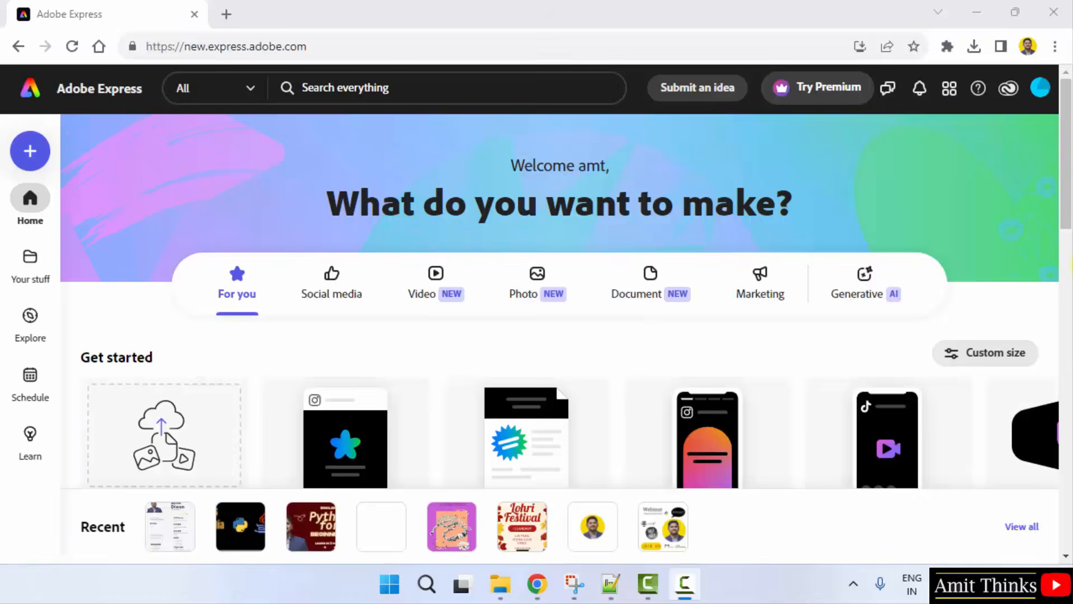
- Search for 'logo' templates and open the circular Physical Therapy logo template as a new design
{"action": "left_click", "coordinate": [336, 84]}
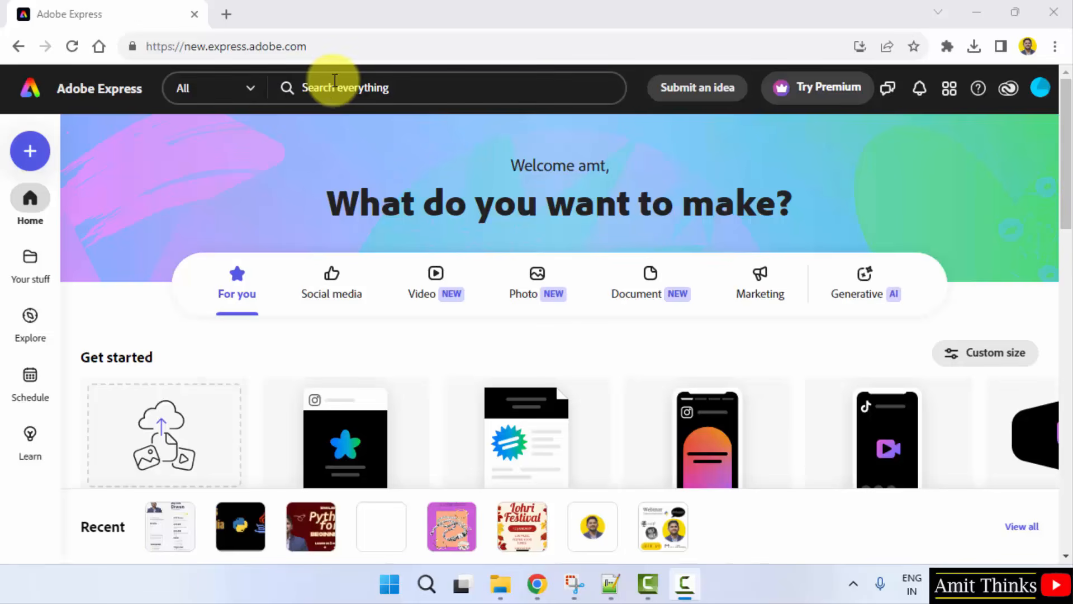
{"action": "type", "text": "logo"}
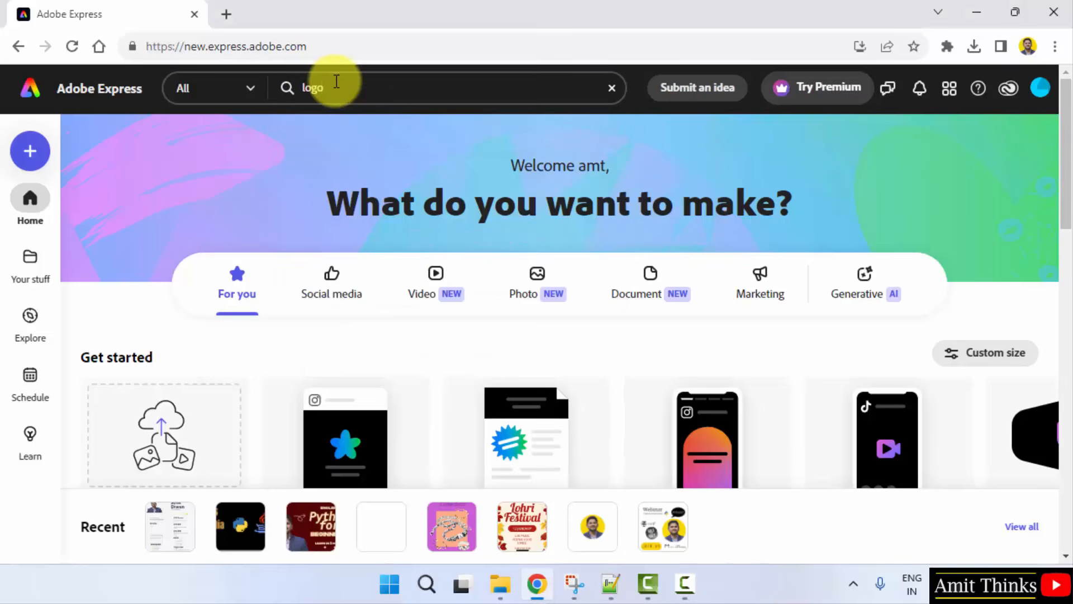
{"action": "left_click", "coordinate": [352, 155]}
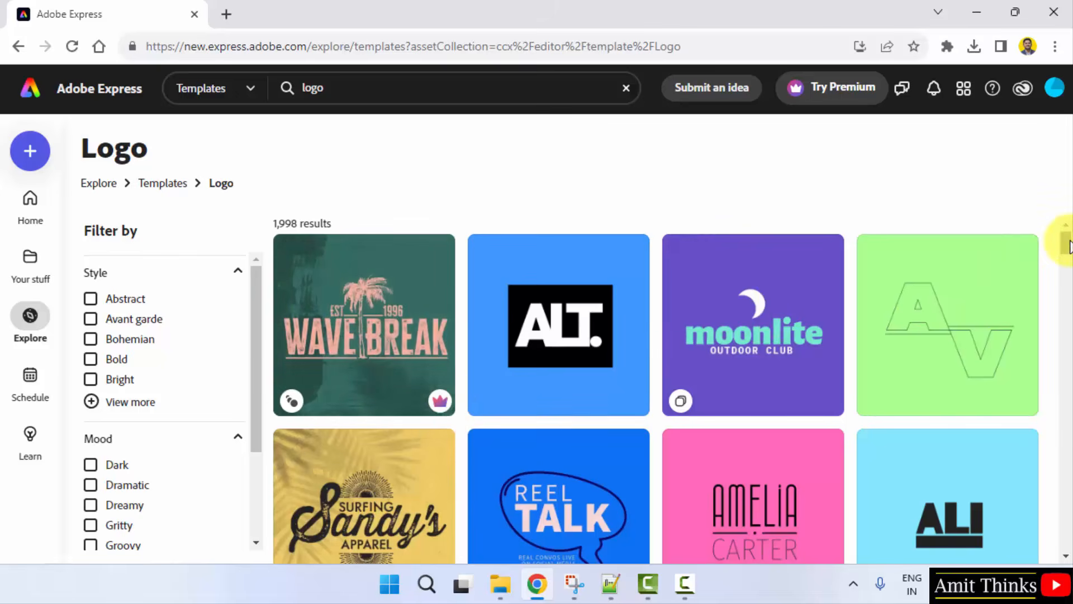
{"action": "left_click_drag", "start_coordinate": [1067, 246], "coordinate": [1065, 259]}
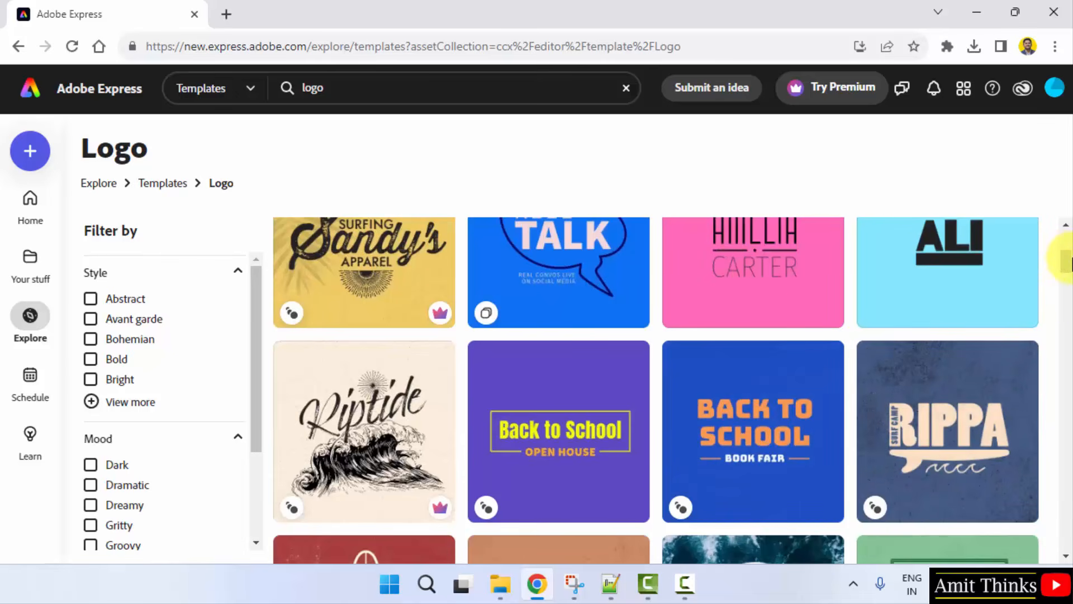
{"action": "left_click_drag", "start_coordinate": [1067, 260], "coordinate": [1068, 309]}
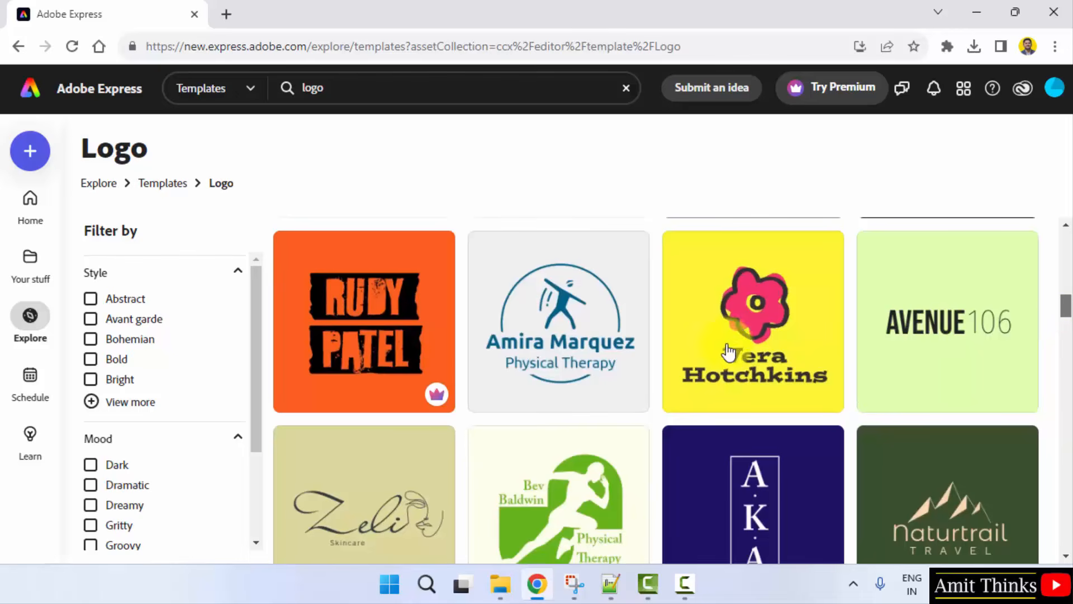
{"action": "left_click", "coordinate": [523, 351]}
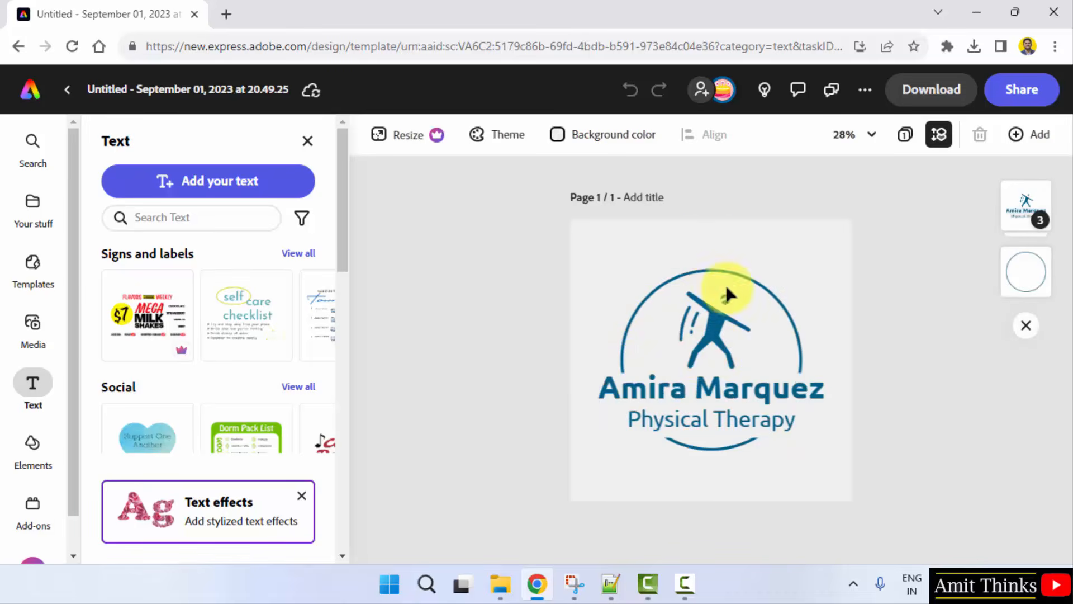
- Replace the logo's name text with 'Studyopedia'
{"action": "left_click", "coordinate": [739, 390]}
{"action": "left_click", "coordinate": [733, 391]}
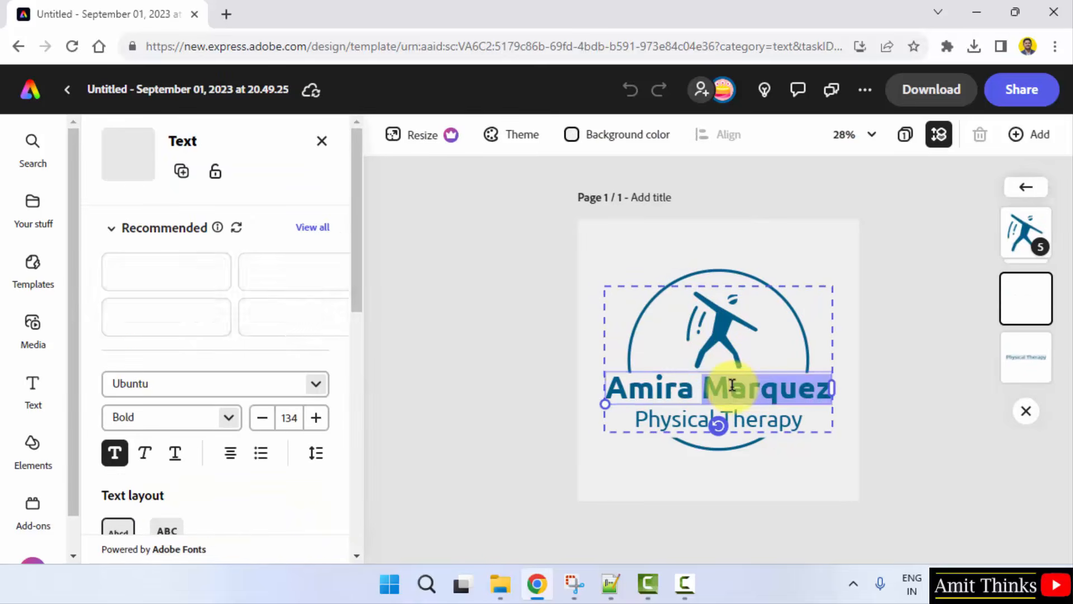
{"action": "double_click", "coordinate": [733, 387]}
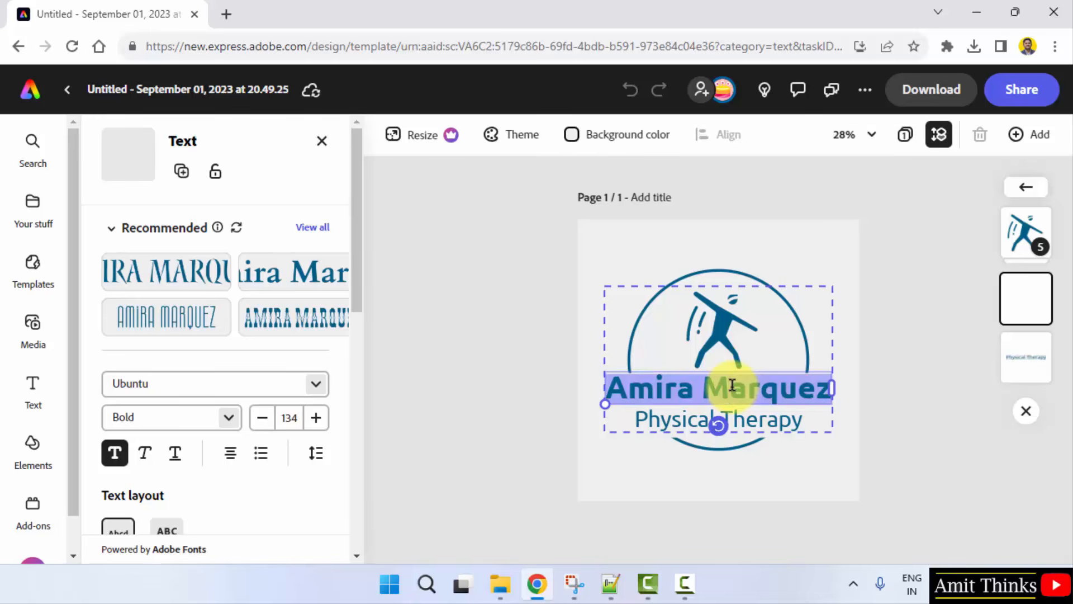
{"action": "type", "text": "Studyoped"}
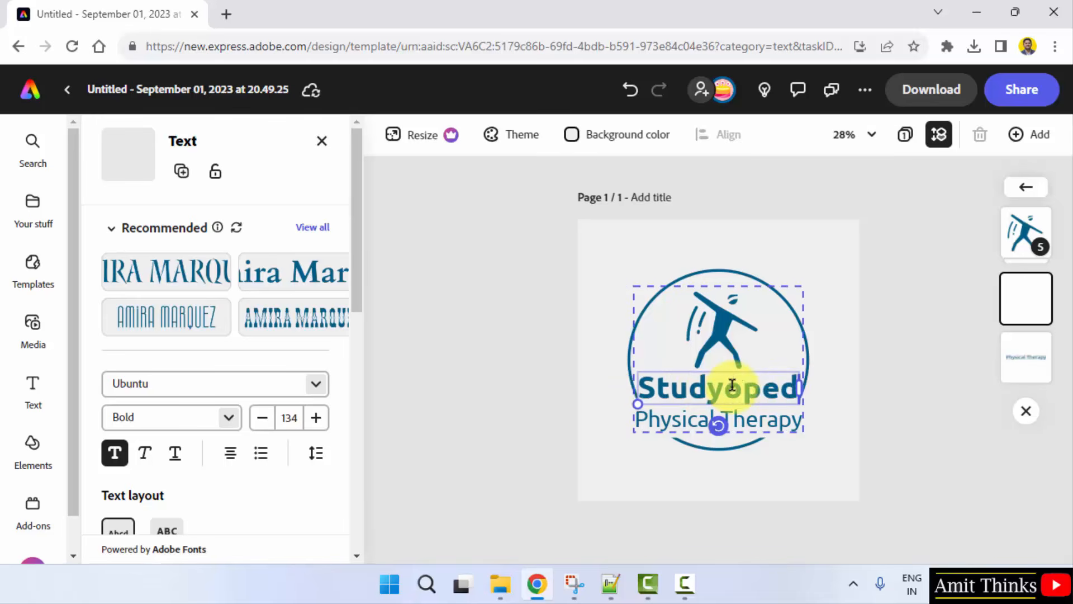
{"action": "type", "text": "ia"}
- Change the tagline to 'NEVER STOP LEARNING' and set its font size to 72
{"action": "left_click", "coordinate": [748, 423]}
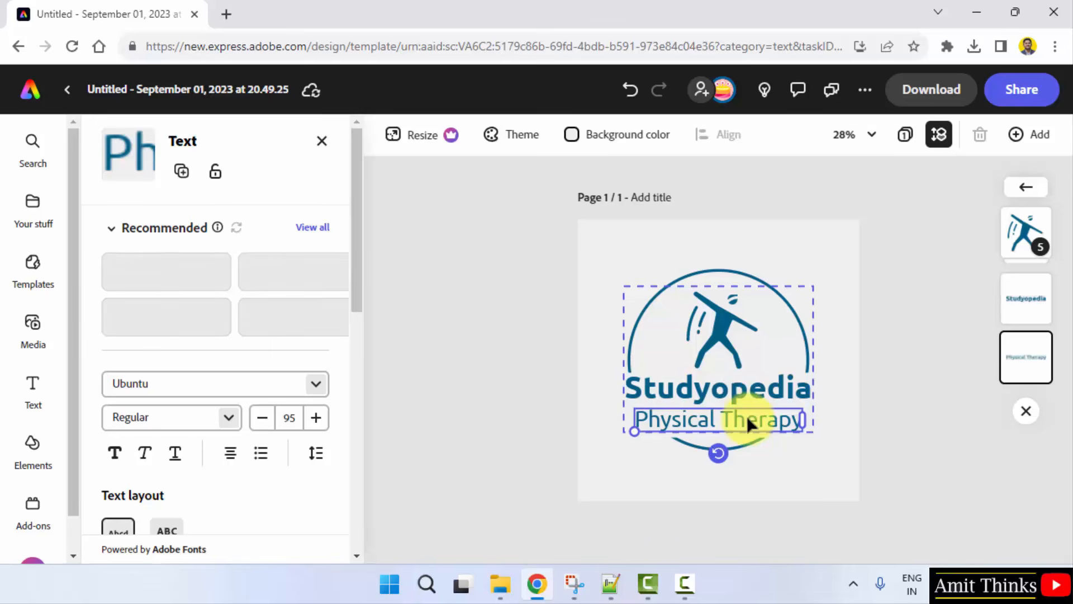
{"action": "double_click", "coordinate": [748, 419]}
{"action": "type", "text": "NE"}
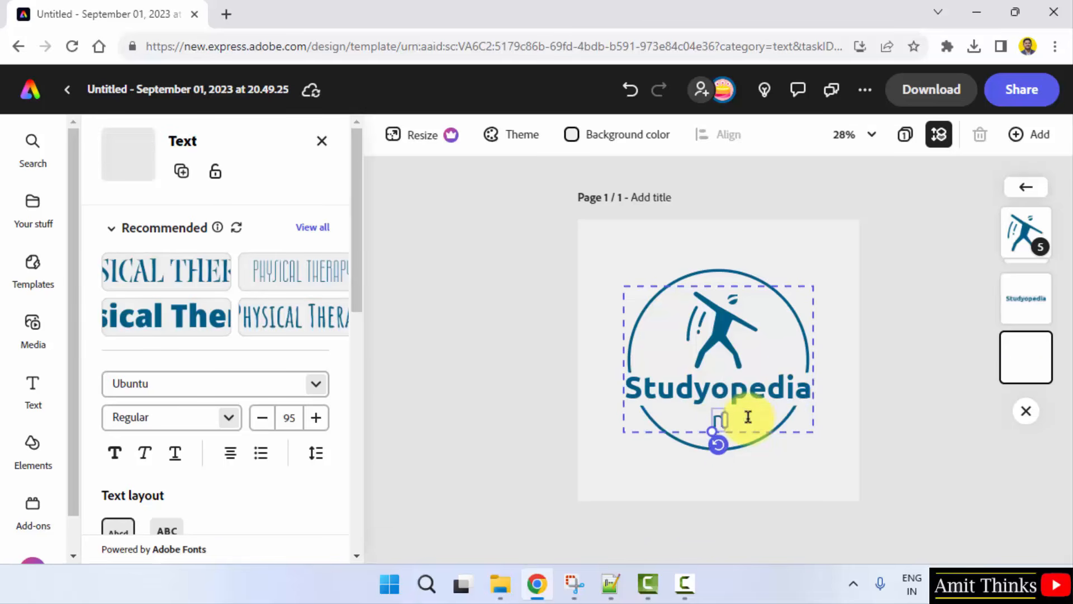
{"action": "type", "text": "VER"}
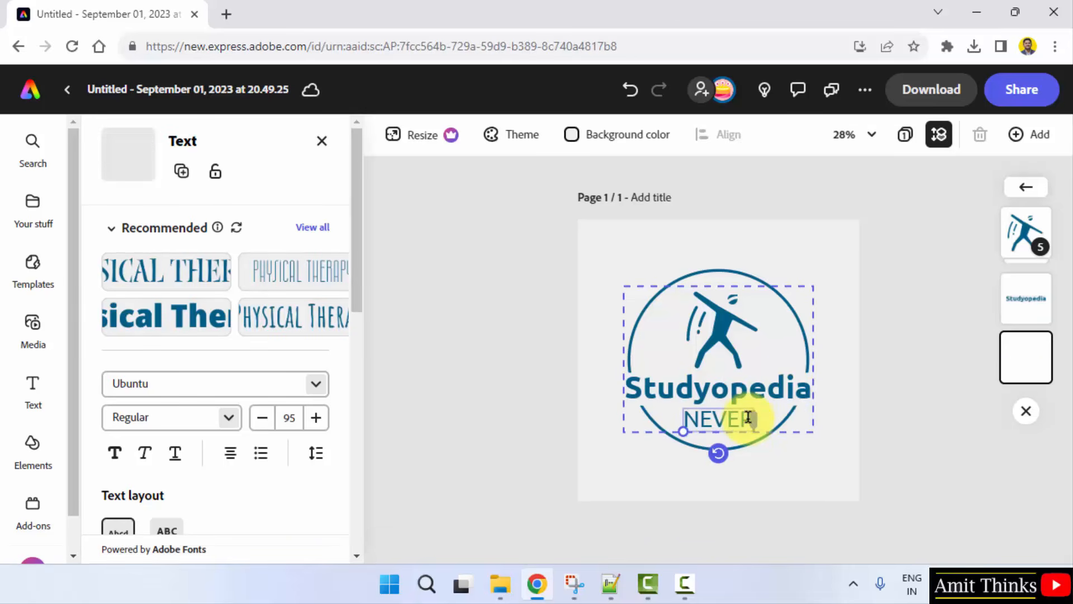
{"action": "type", "text": " STO"}
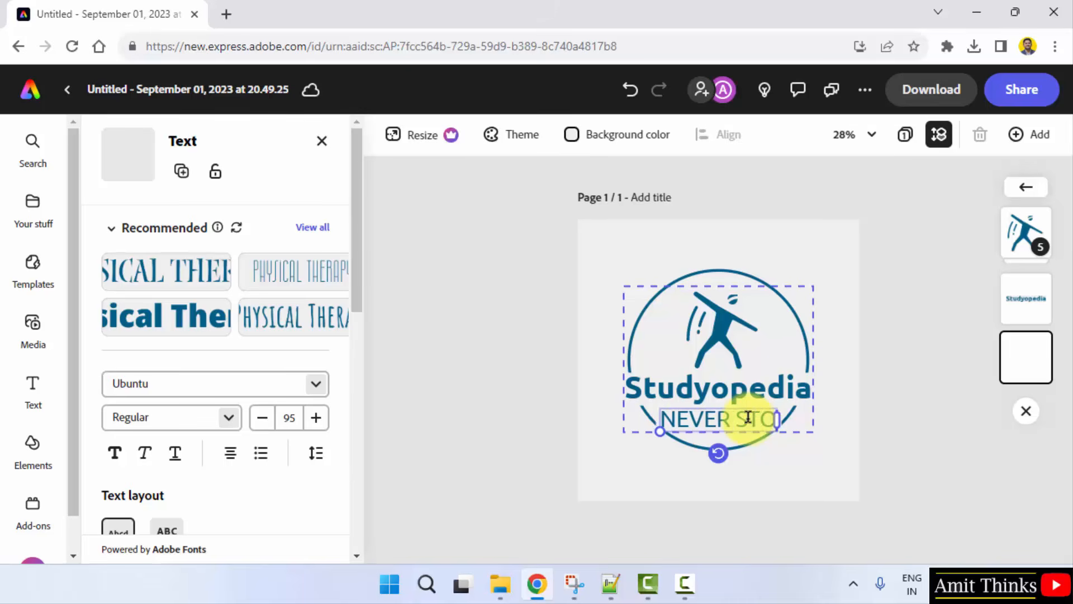
{"action": "type", "text": "P LEARNING"}
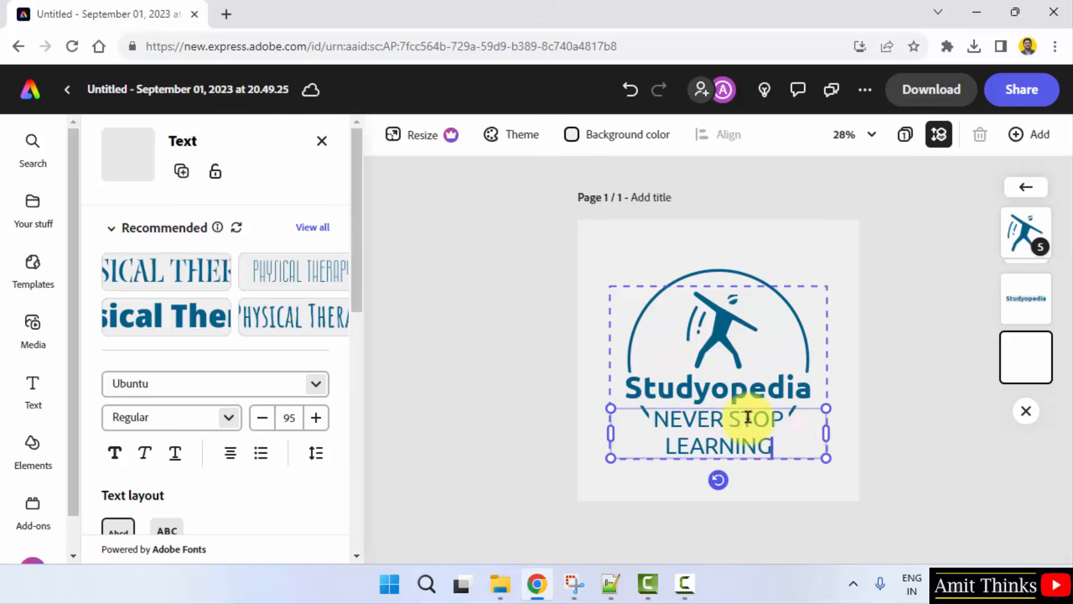
{"action": "key", "text": "ctrl+a"}
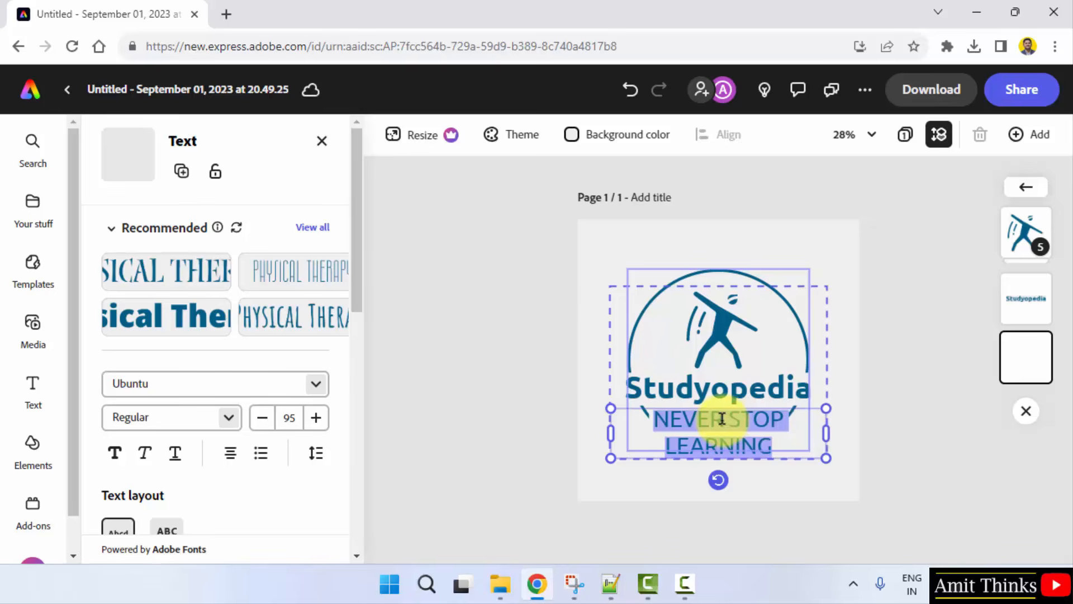
{"action": "left_click", "coordinate": [296, 417]}
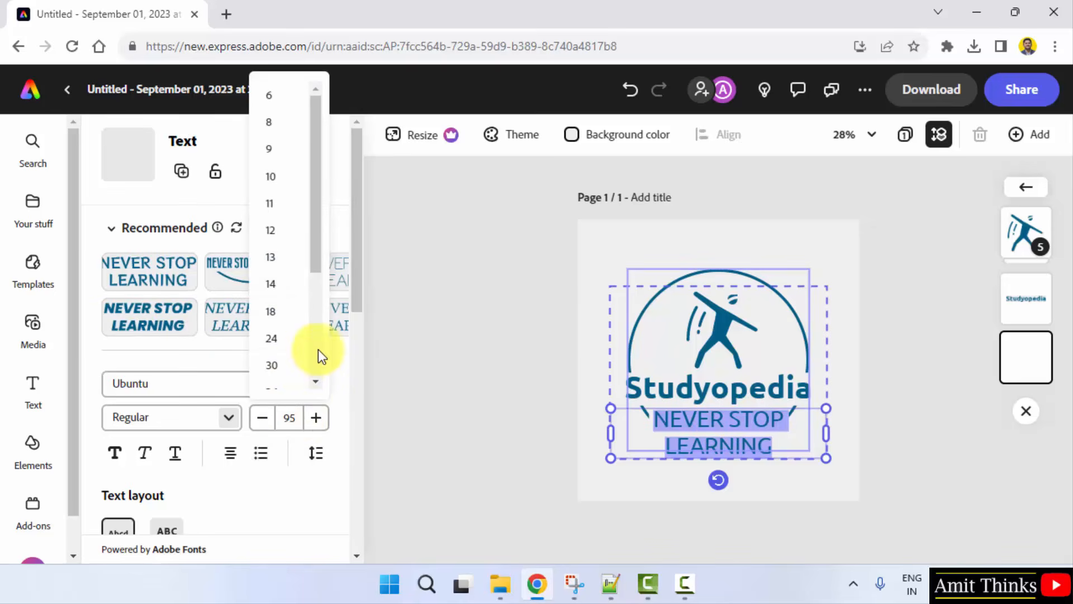
{"action": "scroll", "coordinate": [318, 349], "scroll_direction": "down", "scroll_amount": 3}
{"action": "left_click", "coordinate": [279, 293]}
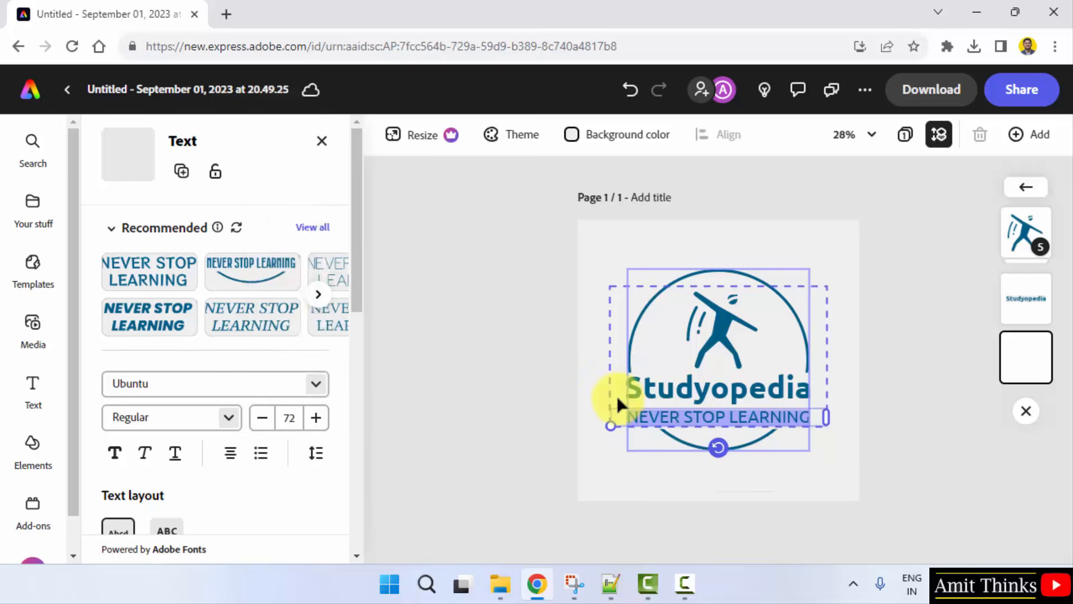
{"action": "left_click", "coordinate": [839, 245]}
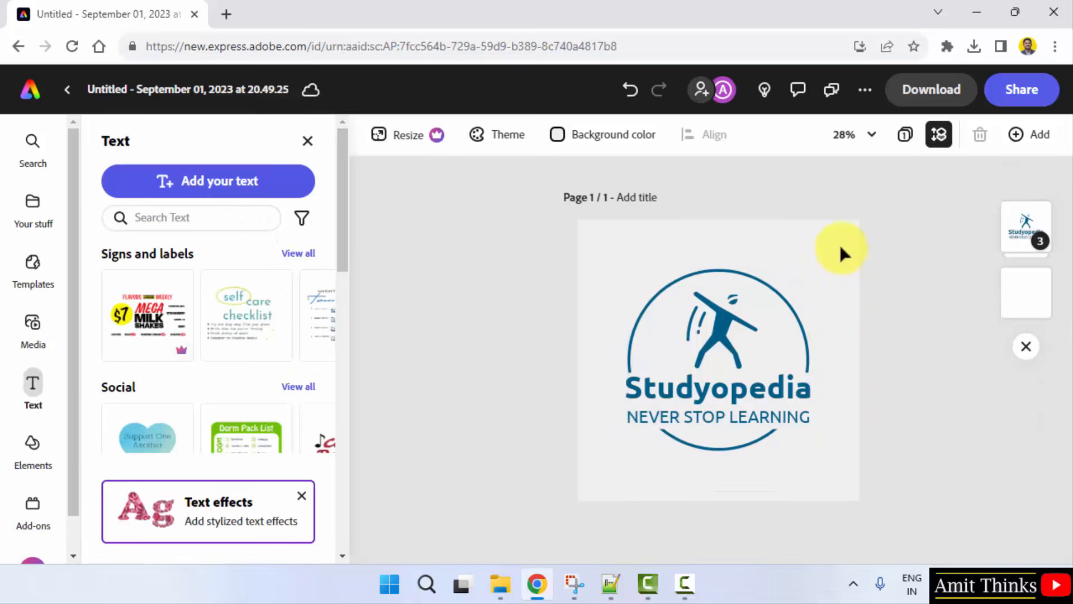
- Delete the throwing-figure icon from the logo group
{"action": "left_click", "coordinate": [724, 339]}
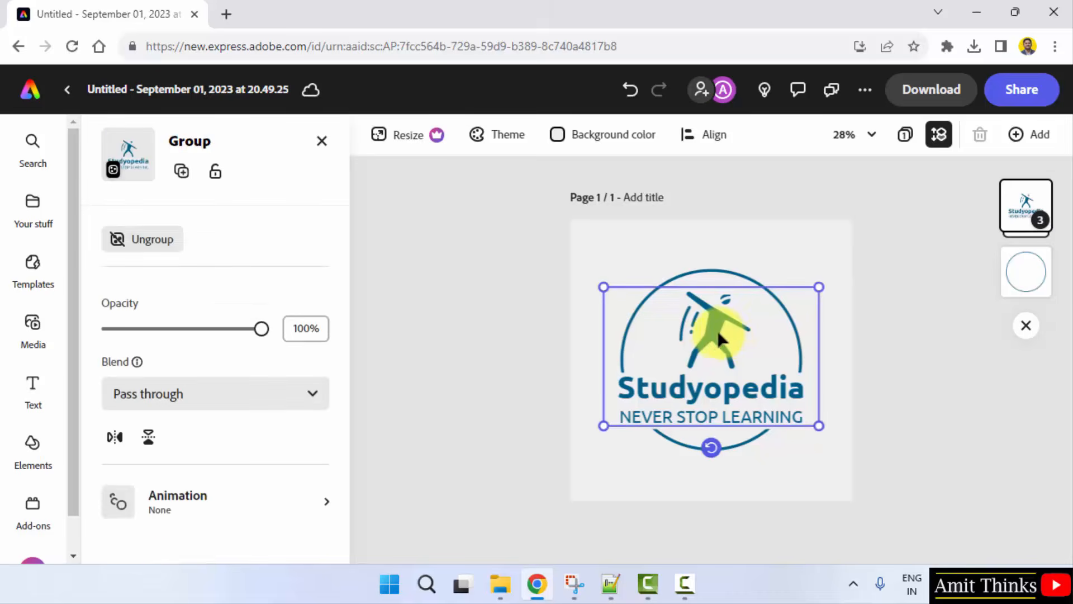
{"action": "left_click", "coordinate": [715, 325]}
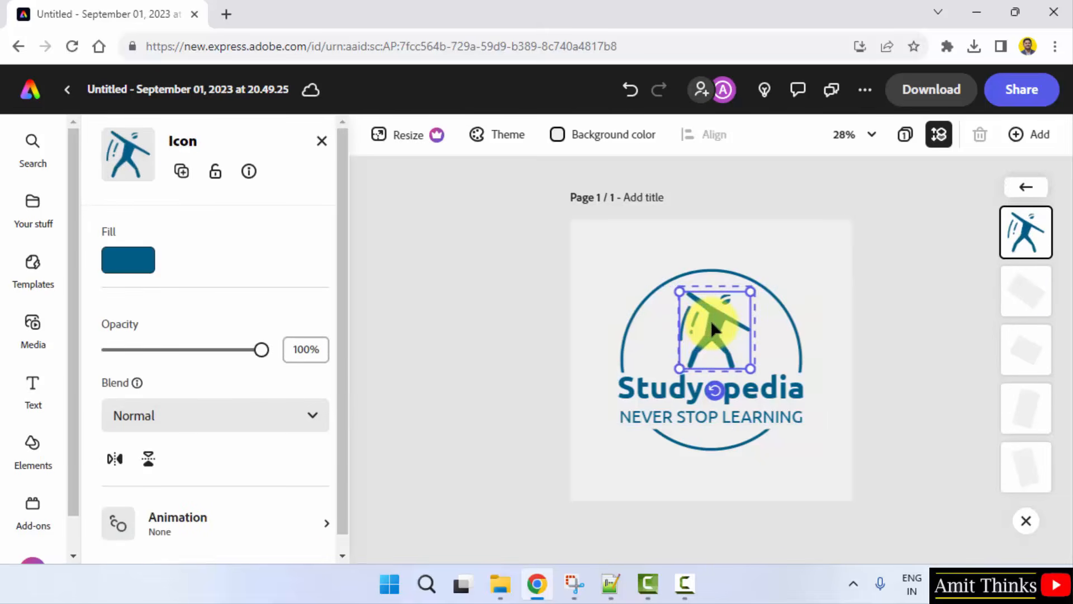
{"action": "right_click", "coordinate": [712, 327]}
{"action": "left_click", "coordinate": [624, 294]}
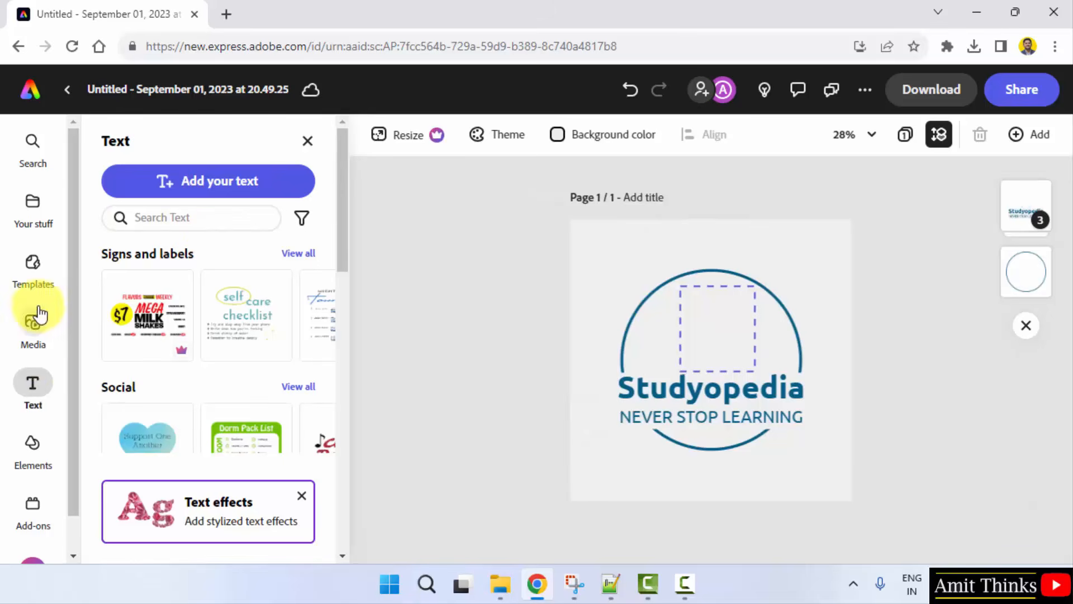
- Search the Elements icons for 'STUDY' and browse the results
{"action": "left_click", "coordinate": [32, 447]}
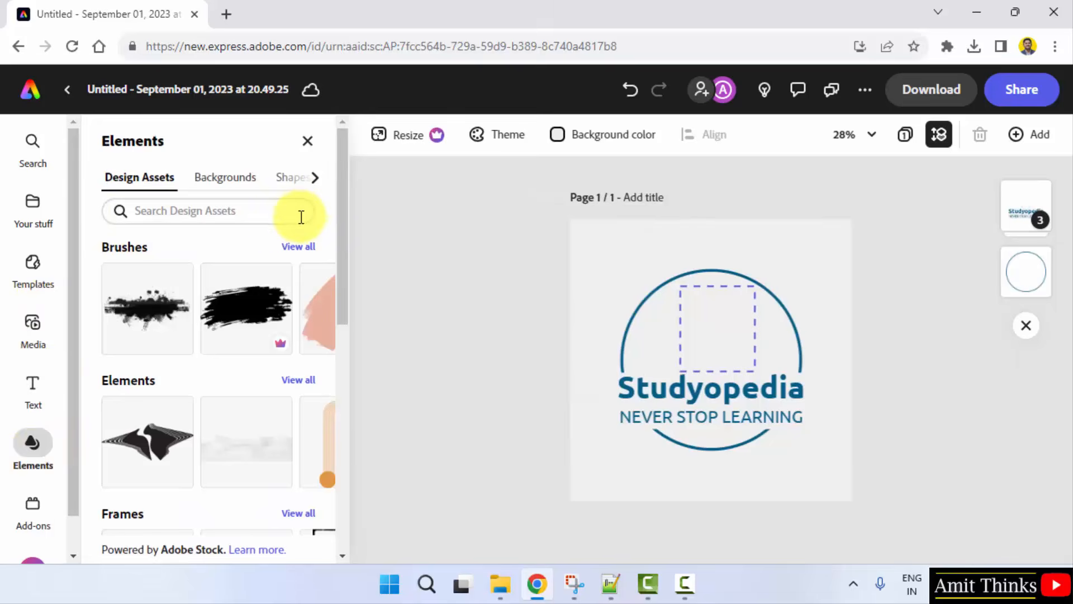
{"action": "left_click", "coordinate": [322, 182]}
{"action": "left_click", "coordinate": [302, 179]}
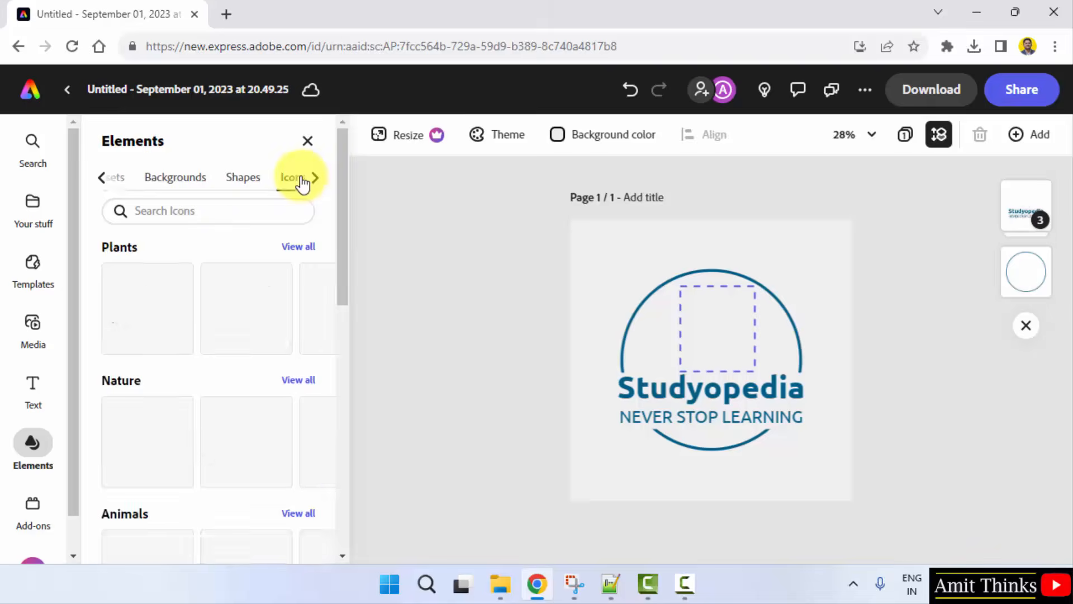
{"action": "type", "text": "S"}
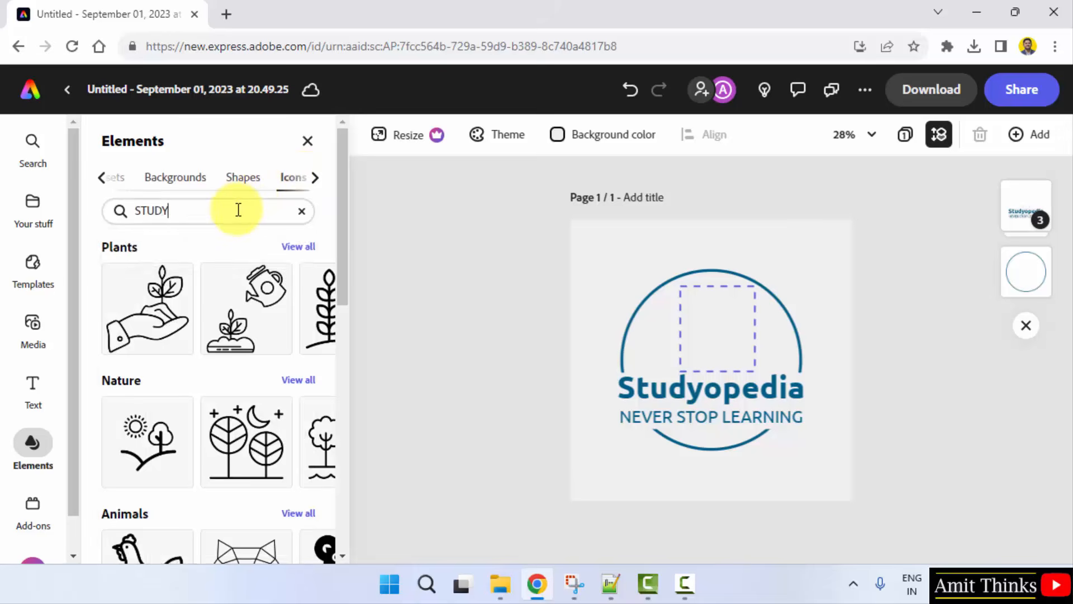
{"action": "type", "text": "TUDY"}
{"action": "key", "text": "Return"}
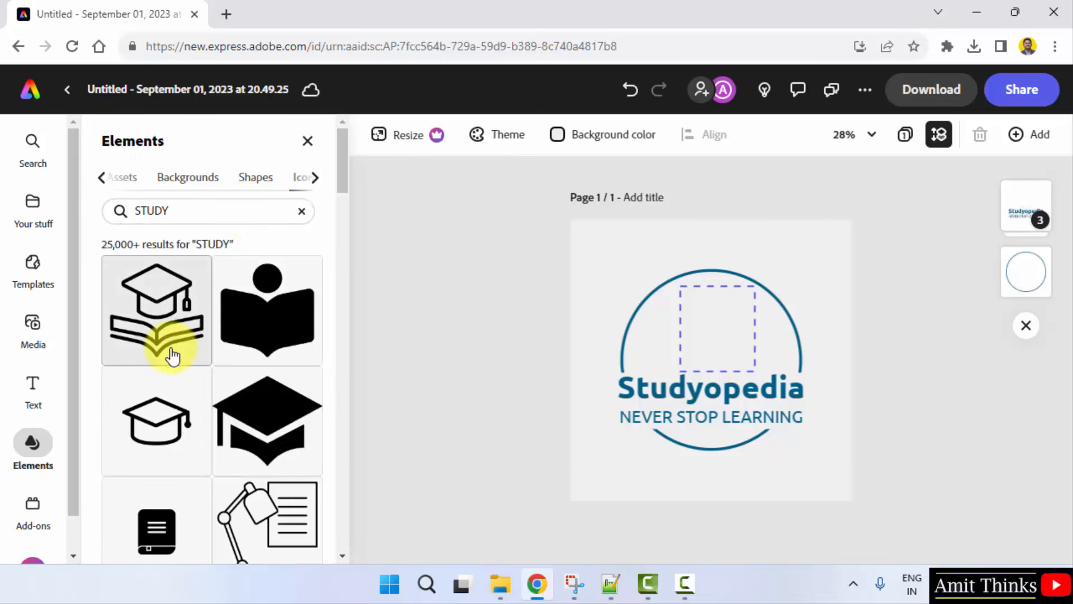
{"action": "left_click_drag", "start_coordinate": [343, 178], "coordinate": [347, 142]}
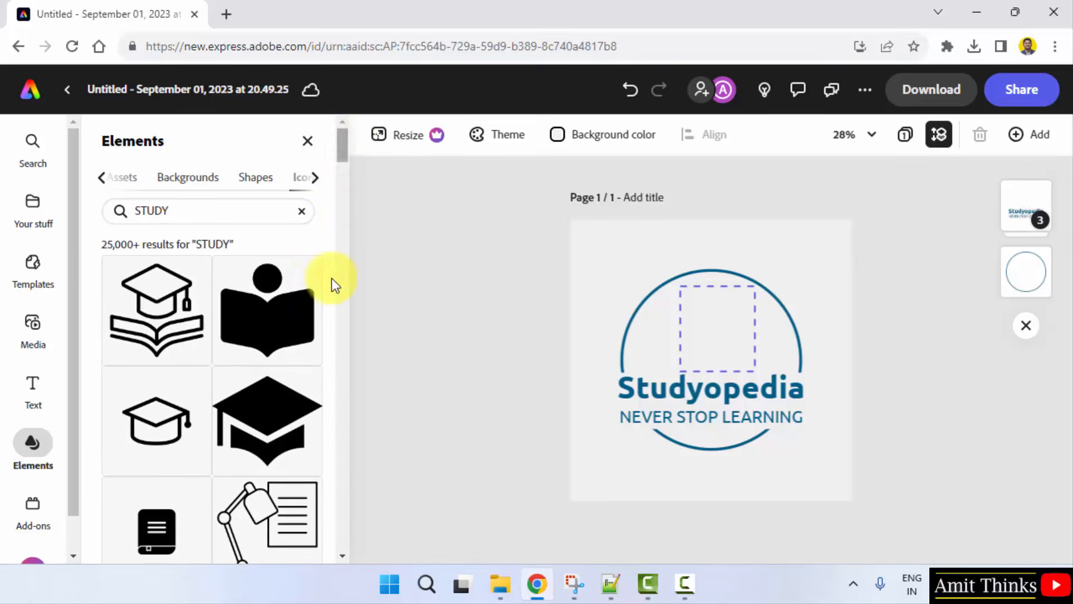
- Drop the graduation-cap icon into the empty frame and fill it dark green #012611
{"action": "left_click_drag", "start_coordinate": [283, 413], "coordinate": [723, 350]}
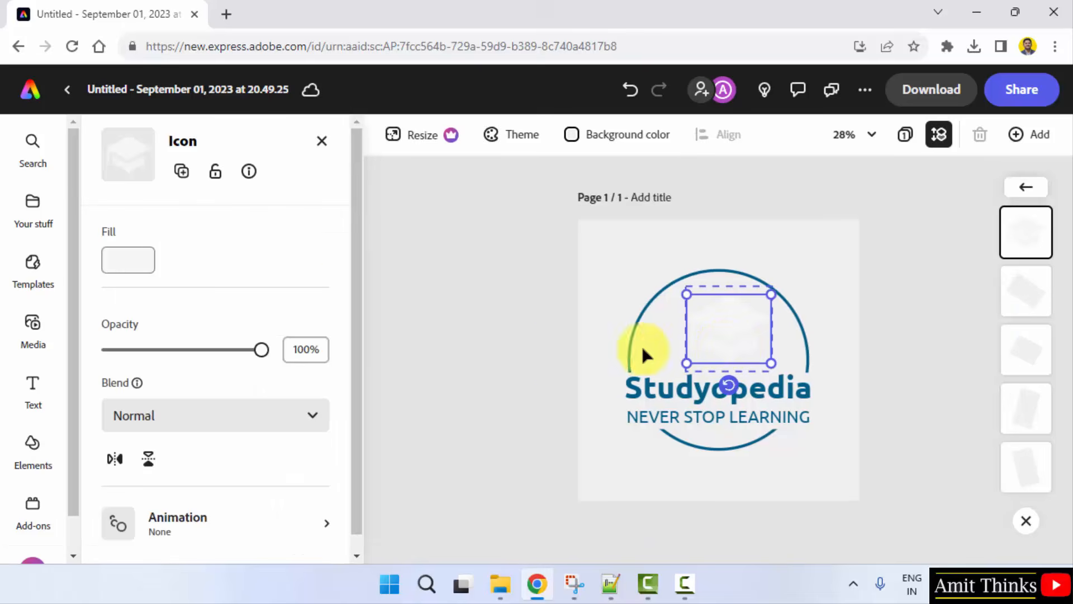
{"action": "left_click", "coordinate": [129, 264]}
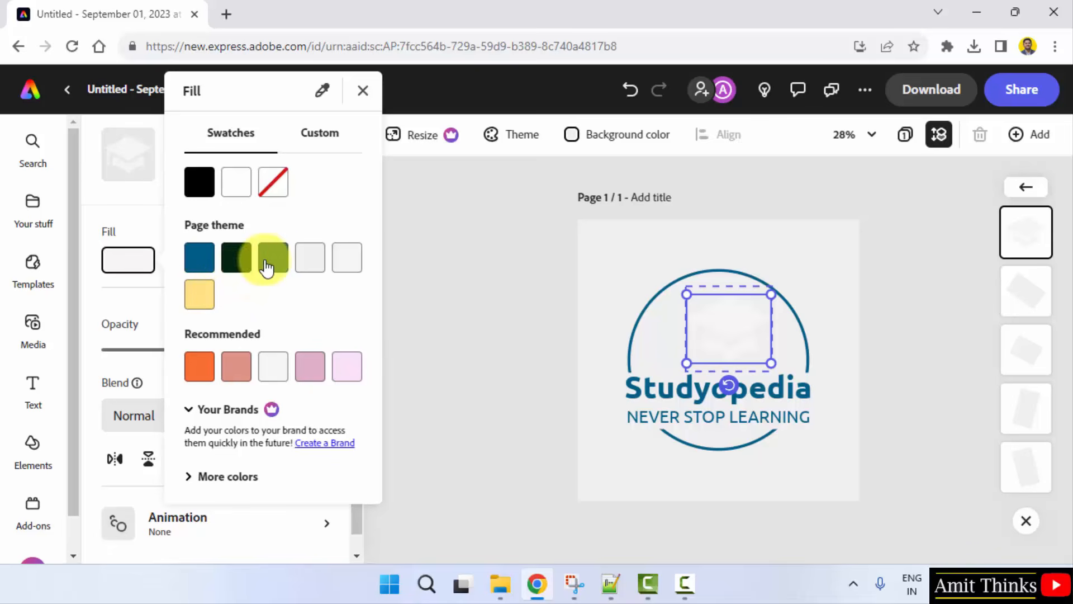
{"action": "left_click", "coordinate": [238, 263]}
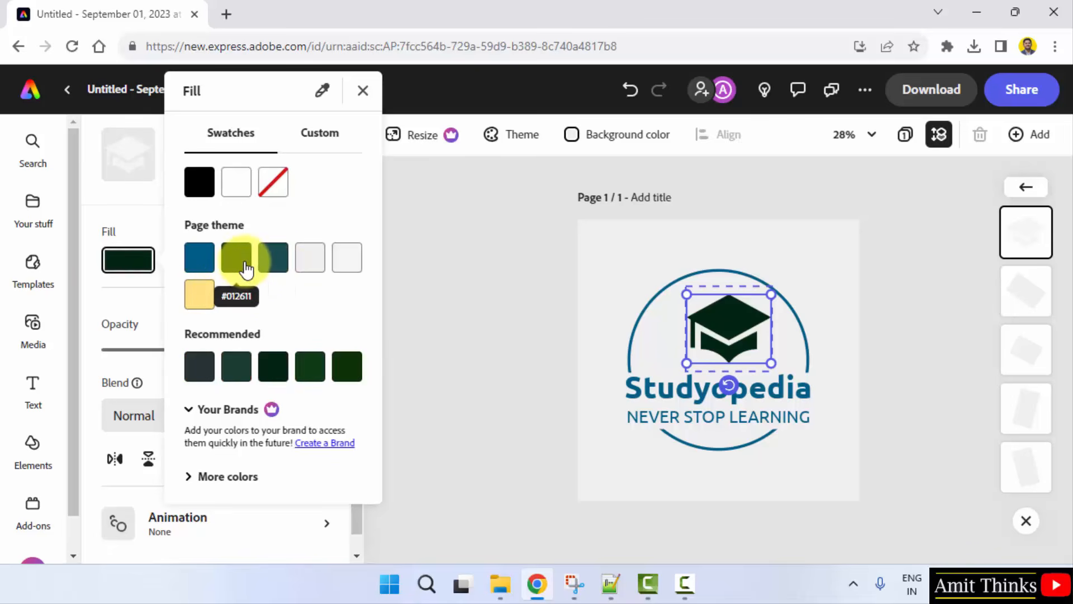
{"action": "left_click", "coordinate": [698, 325]}
{"action": "left_click", "coordinate": [829, 261]}
{"action": "left_click", "coordinate": [736, 313]}
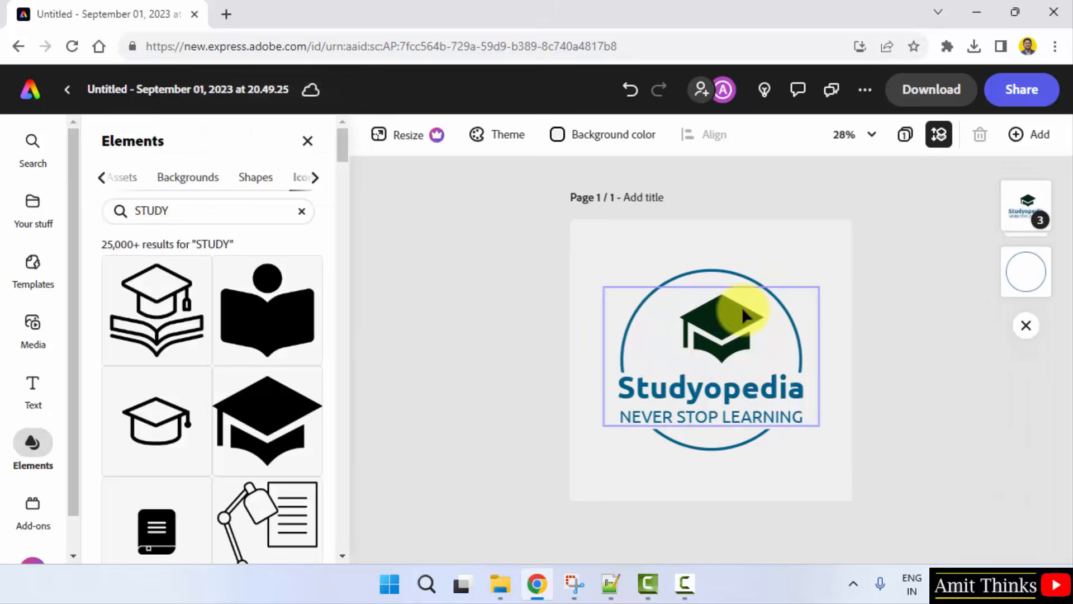
{"action": "left_click", "coordinate": [729, 323]}
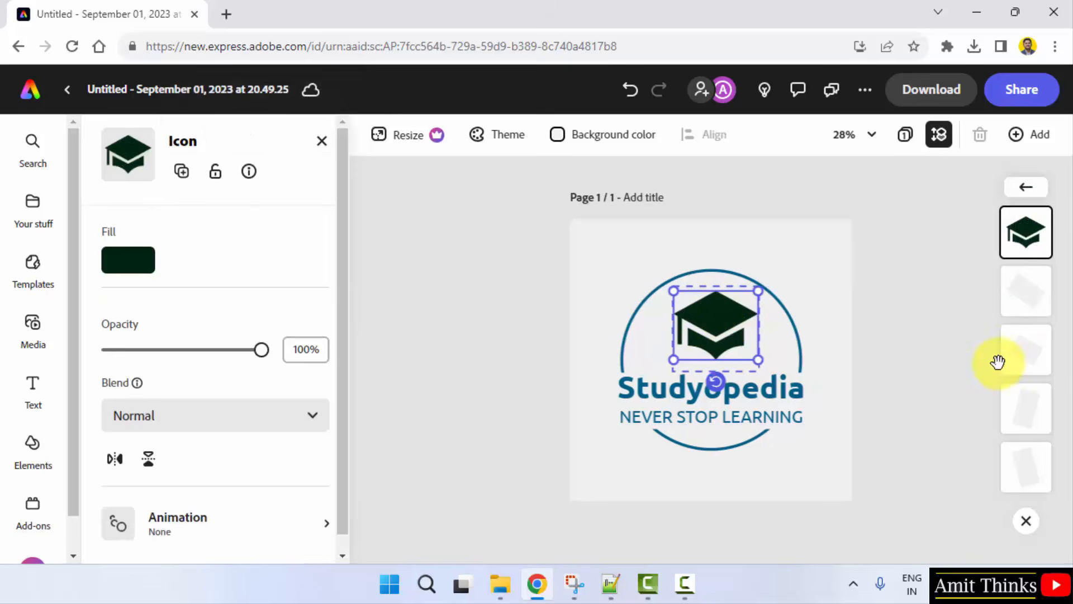
{"action": "left_click", "coordinate": [746, 388]}
{"action": "left_click", "coordinate": [746, 387]}
- Copy the Studyopedia text's hex fill colour #005D84 from the Custom colour picker
{"action": "double_click", "coordinate": [746, 388]}
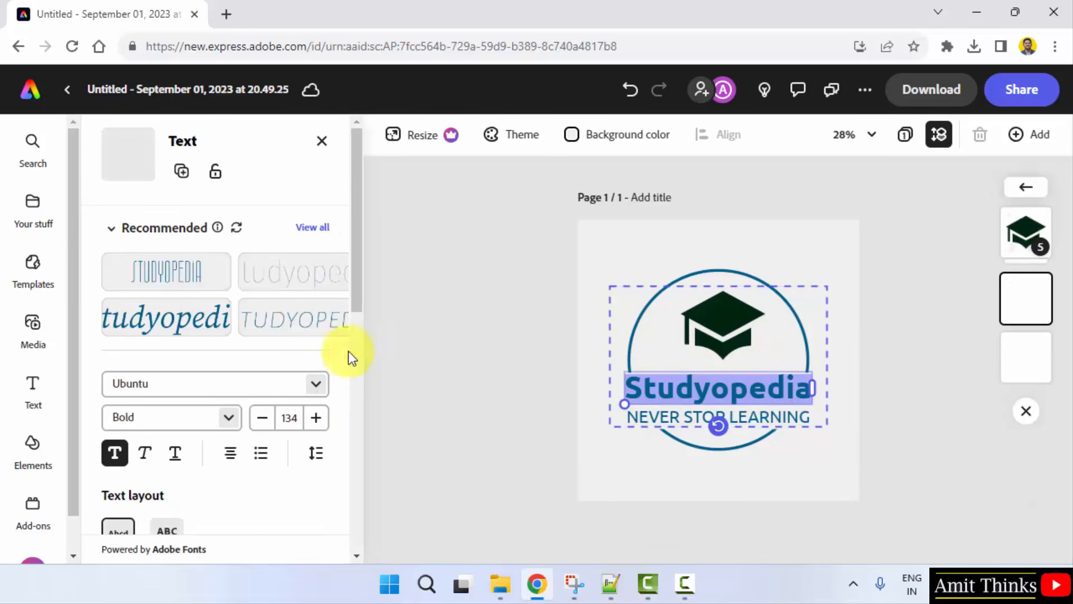
{"action": "left_click_drag", "start_coordinate": [361, 287], "coordinate": [347, 408]}
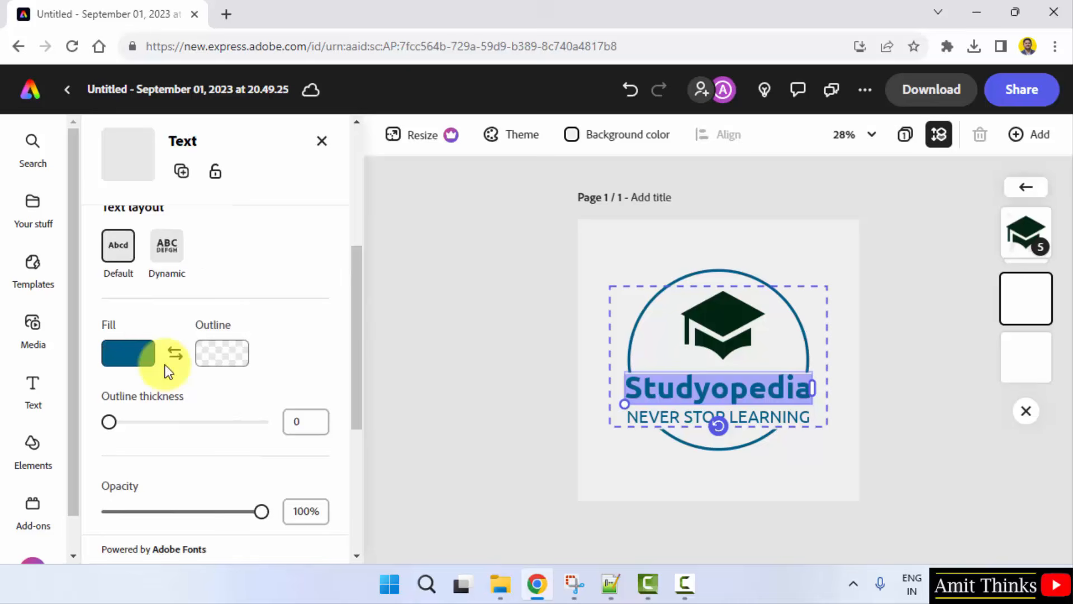
{"action": "left_click", "coordinate": [119, 355]}
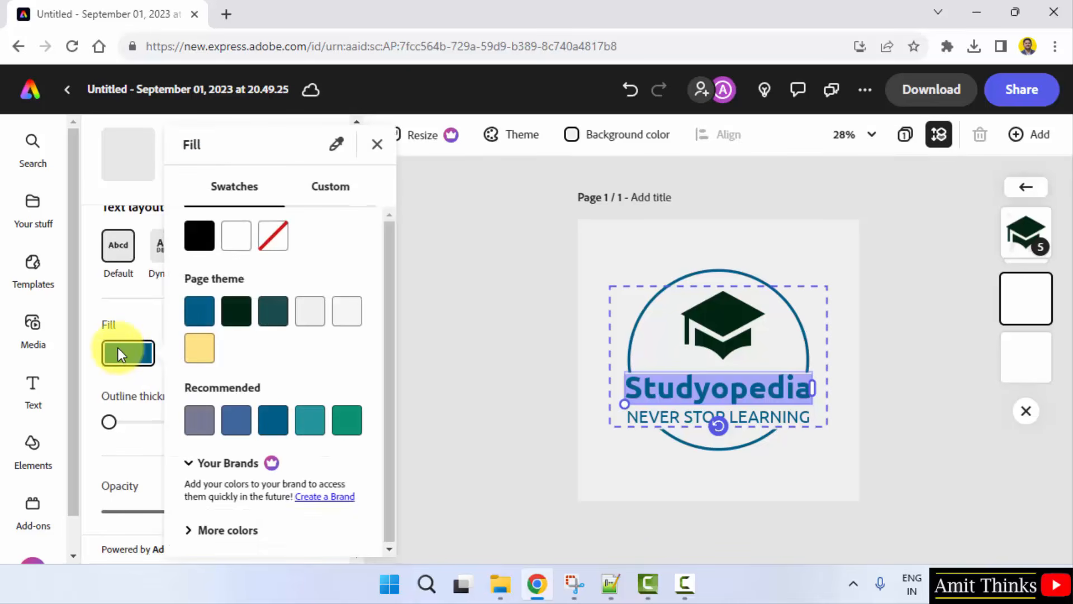
{"action": "left_click", "coordinate": [343, 187]}
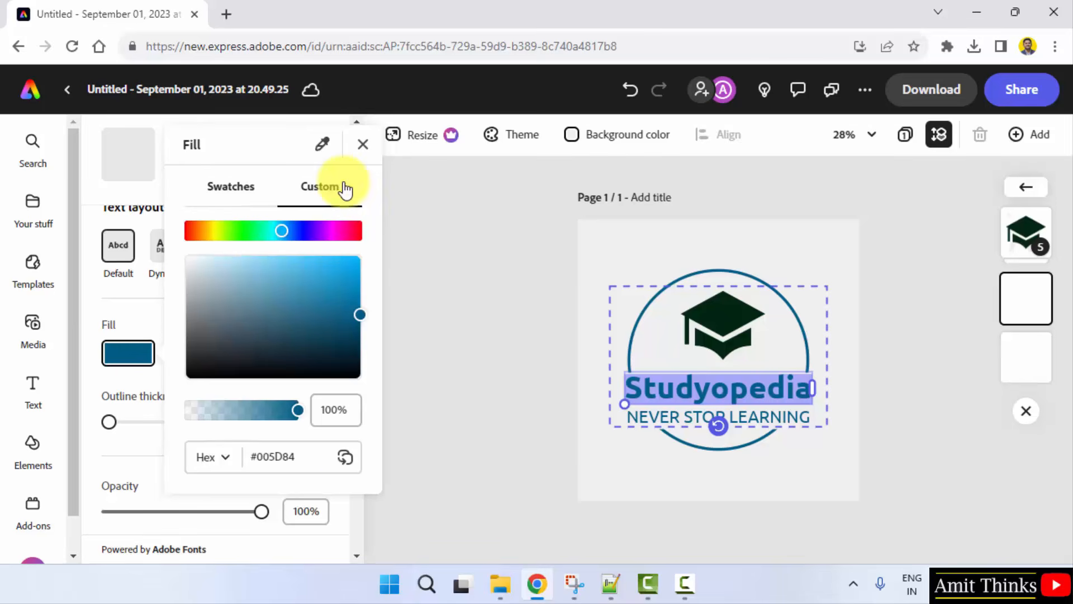
{"action": "left_click", "coordinate": [285, 459]}
{"action": "key", "text": "ctrl+c"}
{"action": "right_click", "coordinate": [285, 460]}
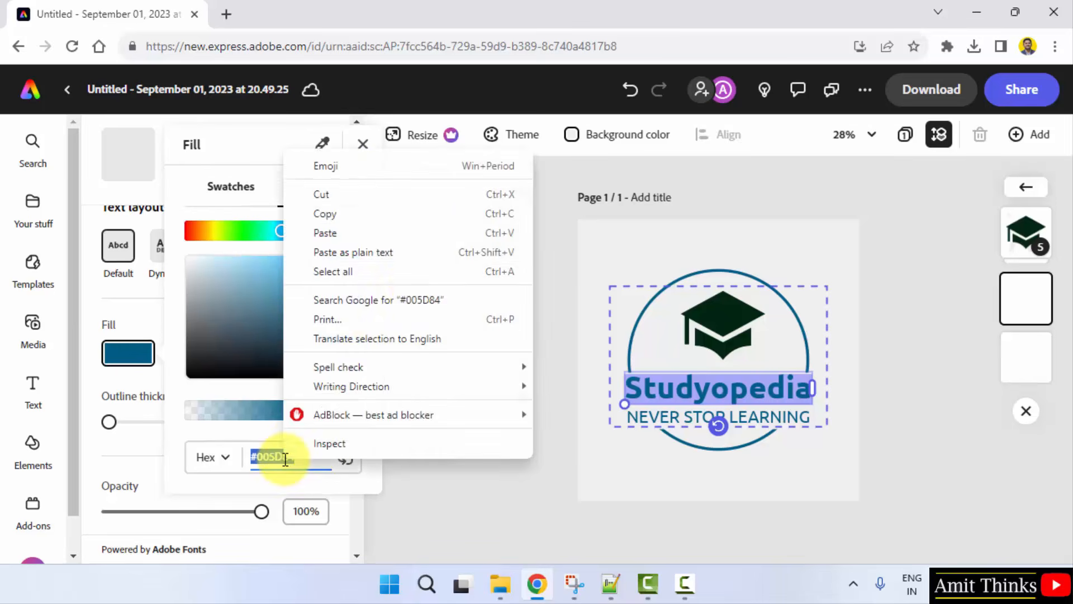
{"action": "left_click", "coordinate": [370, 211]}
{"action": "left_click", "coordinate": [439, 304]}
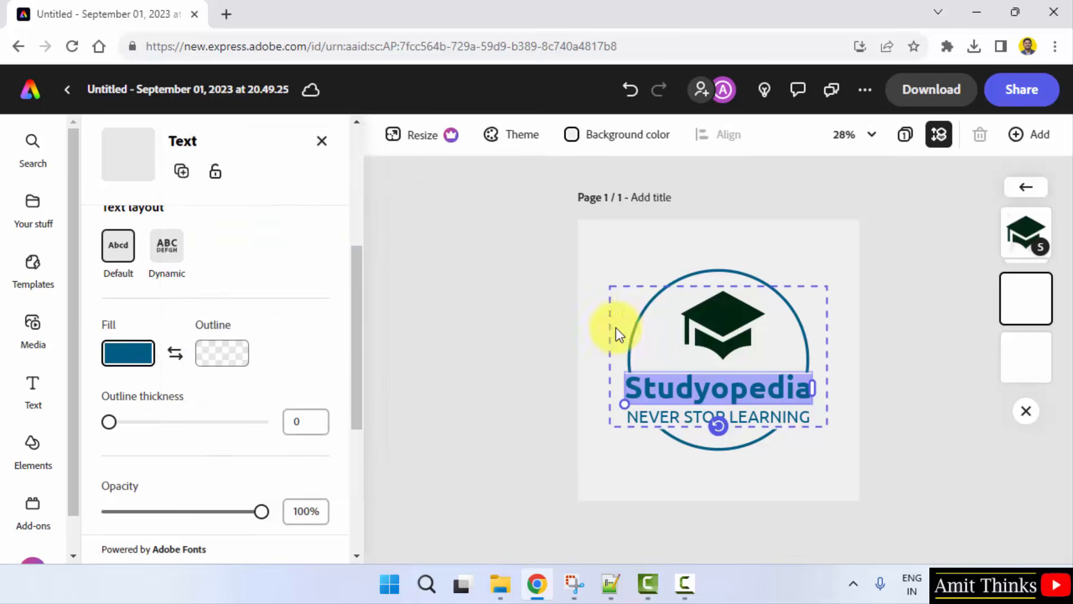
{"action": "left_click", "coordinate": [803, 221]}
- Paste #005D84 as the graduation-cap icon's custom fill colour, replacing #012611
{"action": "left_click", "coordinate": [726, 319]}
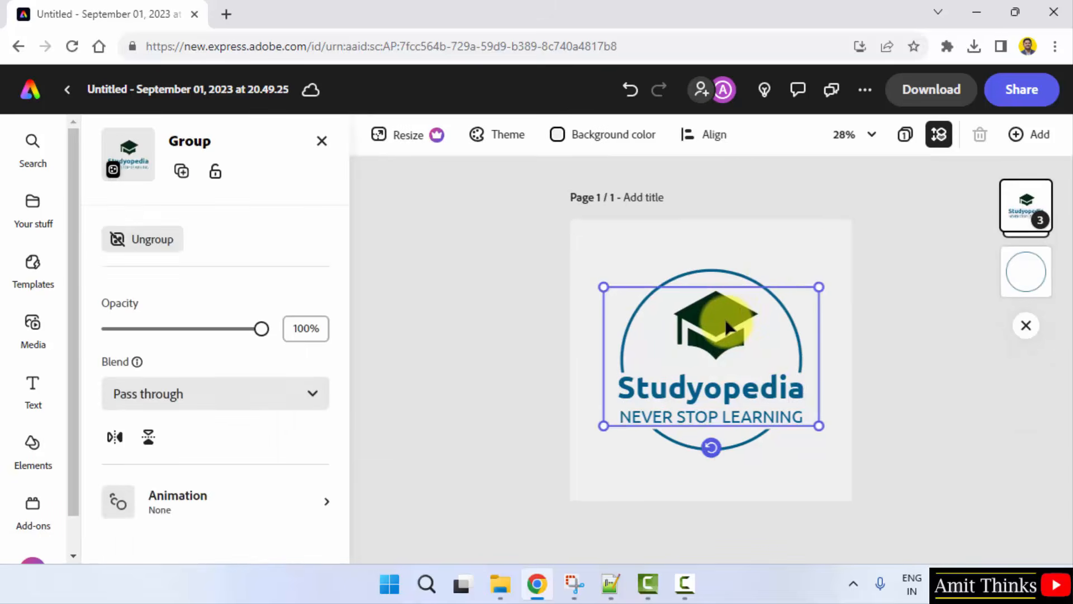
{"action": "left_click", "coordinate": [726, 320]}
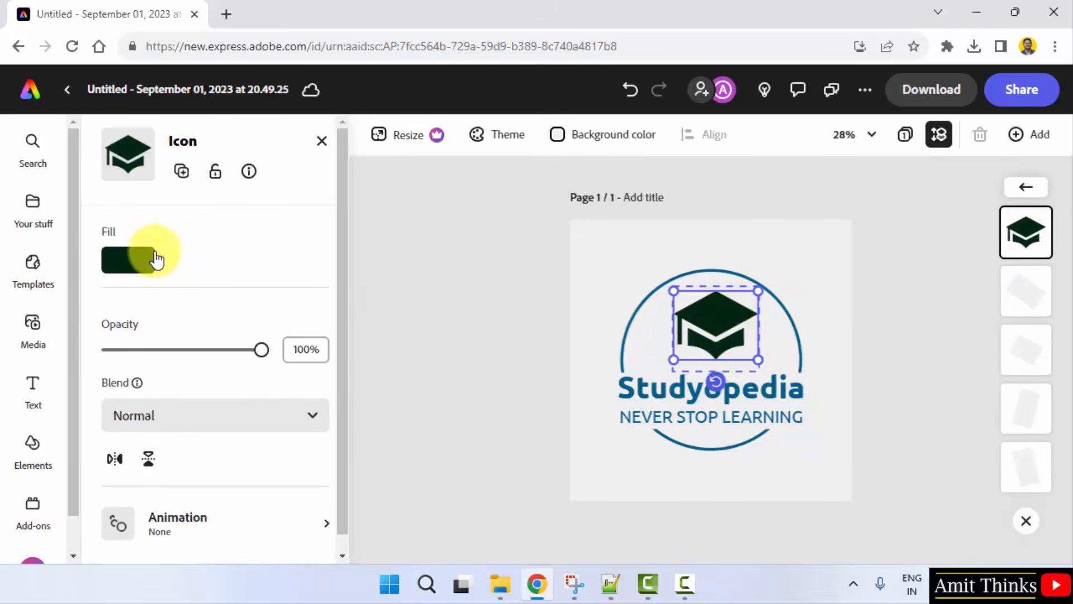
{"action": "left_click", "coordinate": [138, 263]}
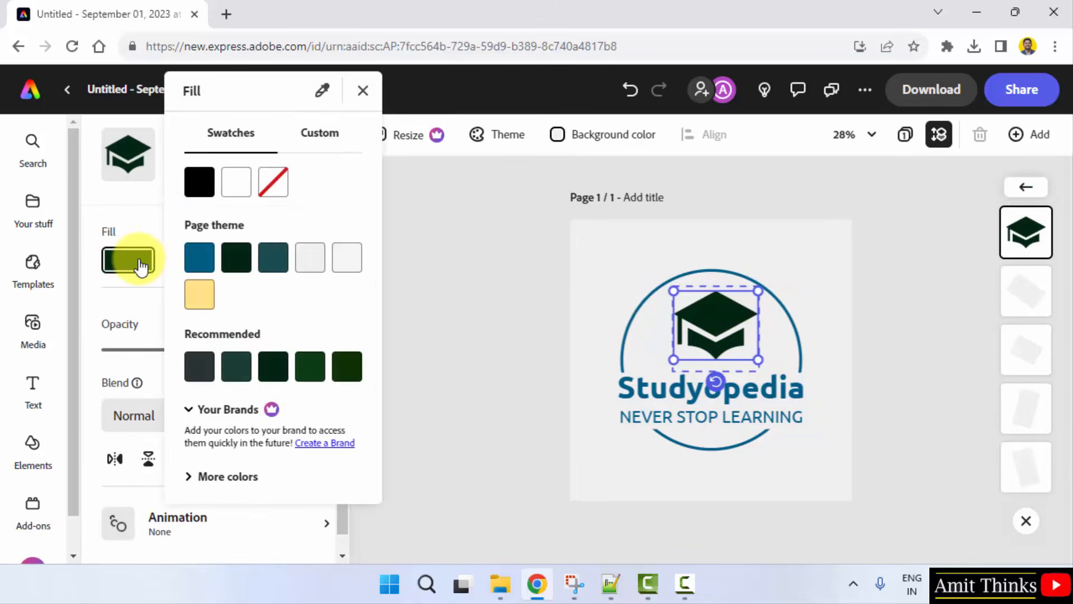
{"action": "left_click", "coordinate": [317, 135]}
{"action": "left_click", "coordinate": [280, 408]}
{"action": "triple_click", "coordinate": [281, 408]}
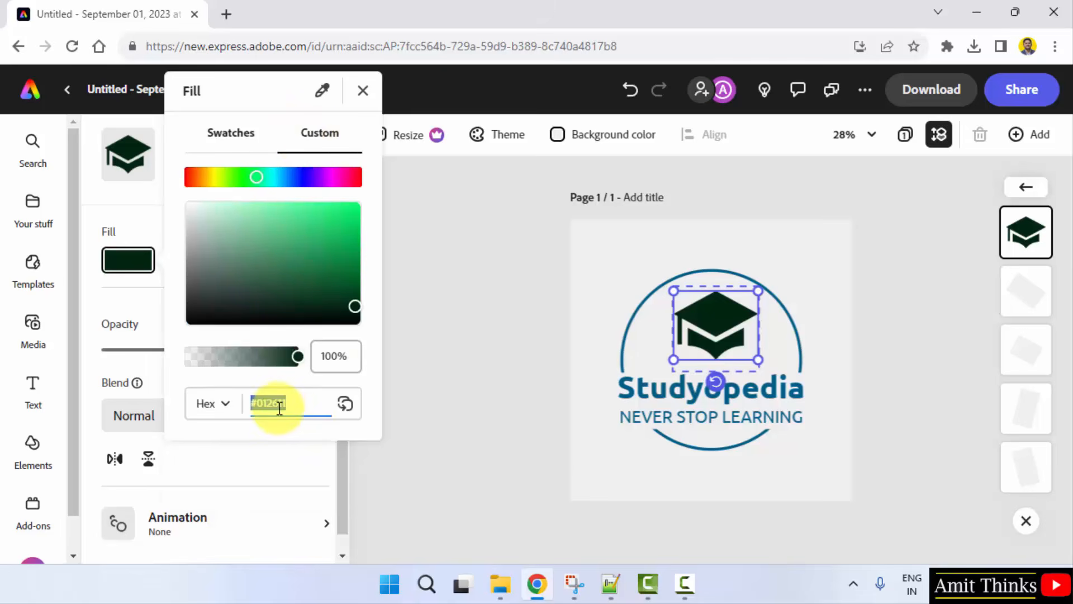
{"action": "right_click", "coordinate": [279, 407]}
{"action": "left_click", "coordinate": [414, 182]}
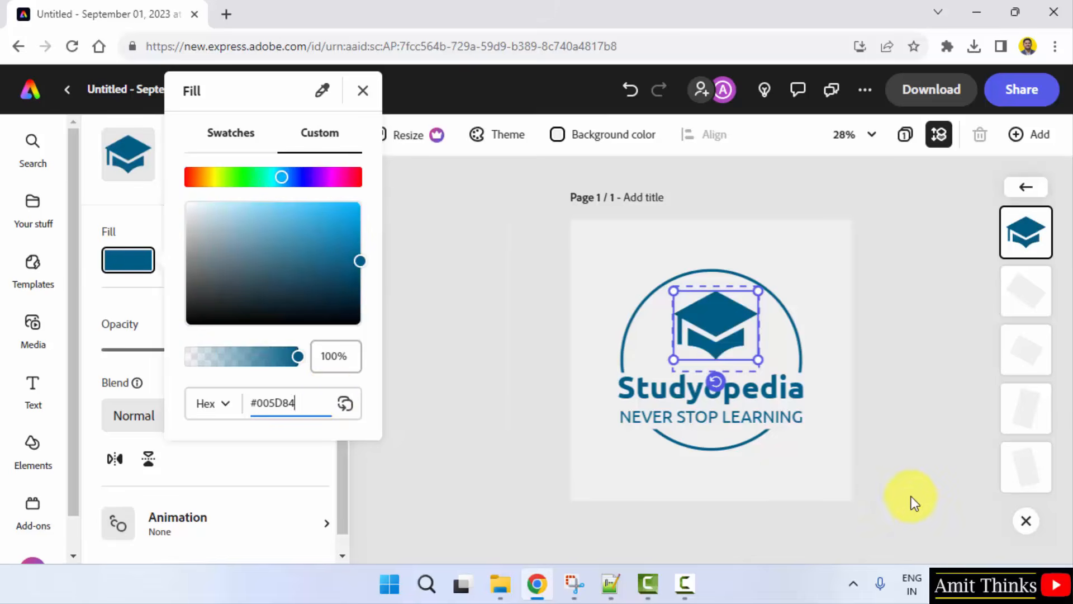
{"action": "left_click", "coordinate": [887, 433]}
- Deselect and reselect the logo group to review the blue cap
{"action": "left_click", "coordinate": [829, 288]}
{"action": "left_click", "coordinate": [729, 316]}
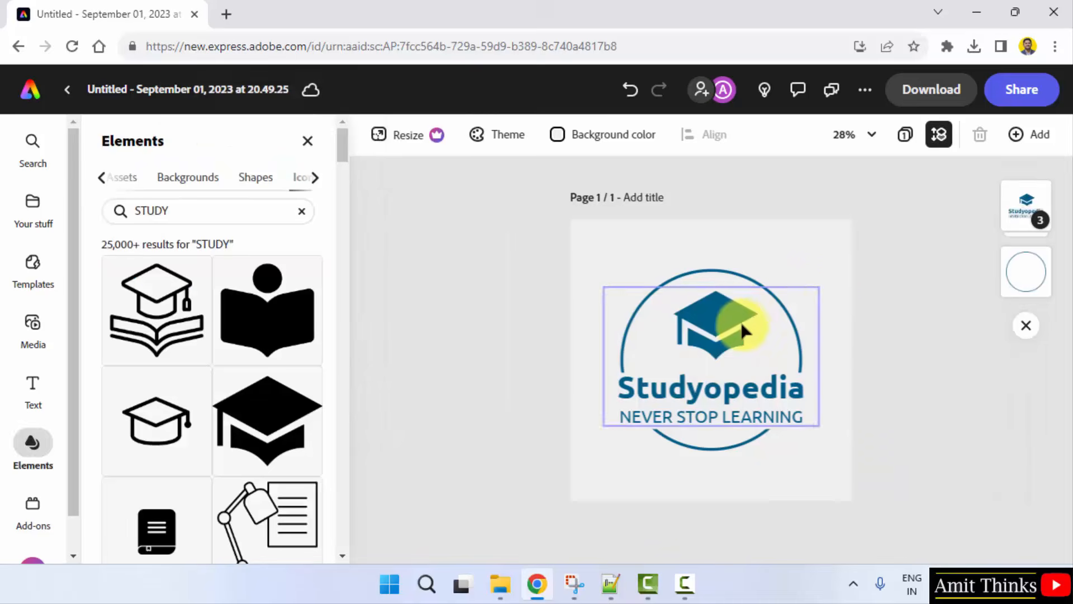
{"action": "left_click", "coordinate": [915, 358]}
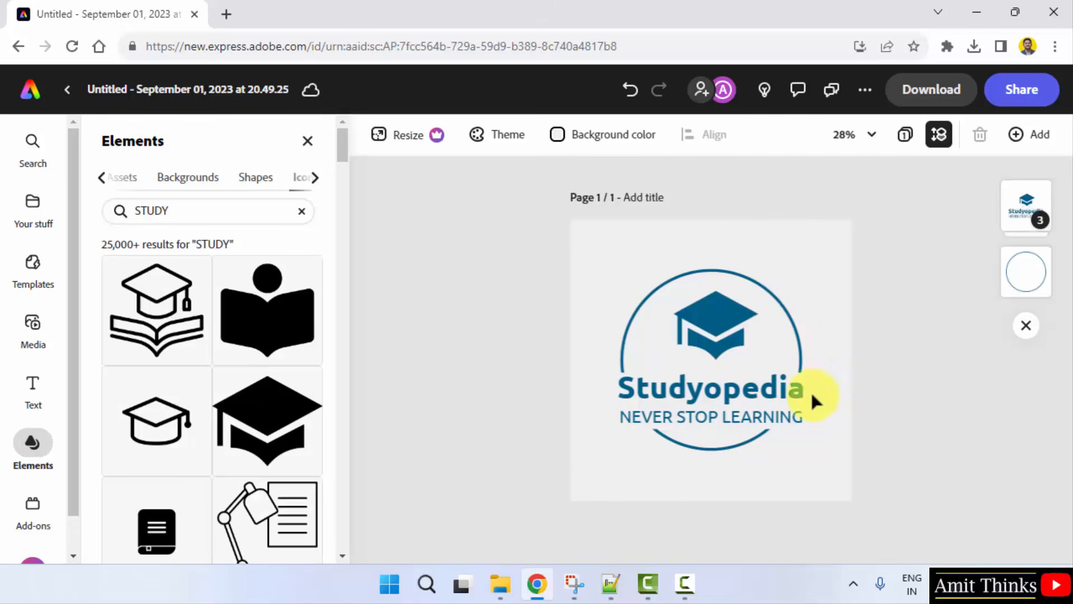
{"action": "left_click", "coordinate": [775, 391]}
{"action": "left_click", "coordinate": [920, 326]}
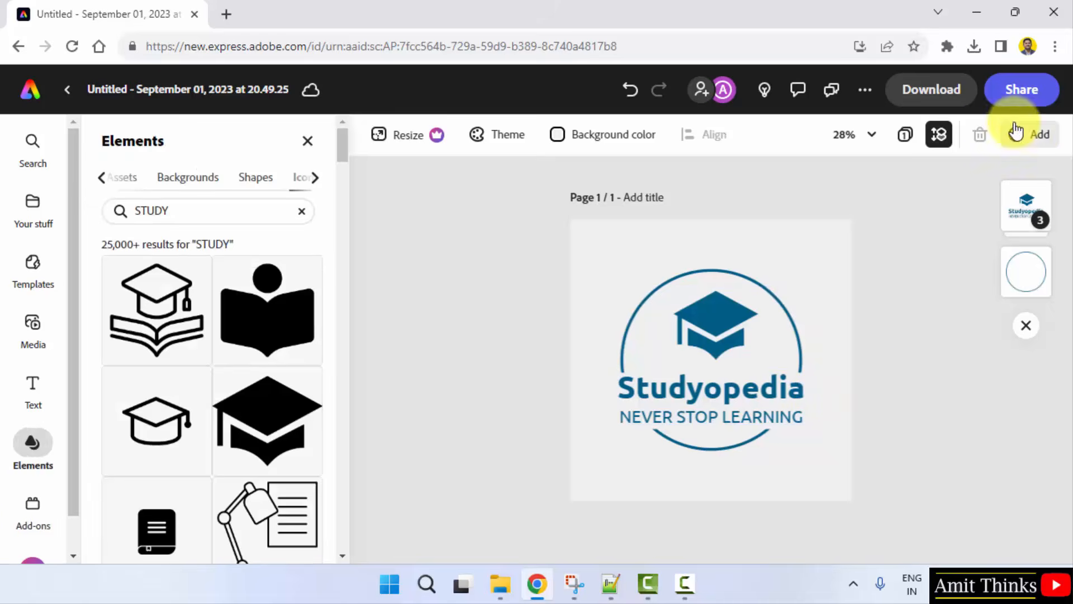
- Download the logo as a PNG, saved as Untitled (2).png, and confirm it in recent downloads
{"action": "left_click", "coordinate": [940, 95]}
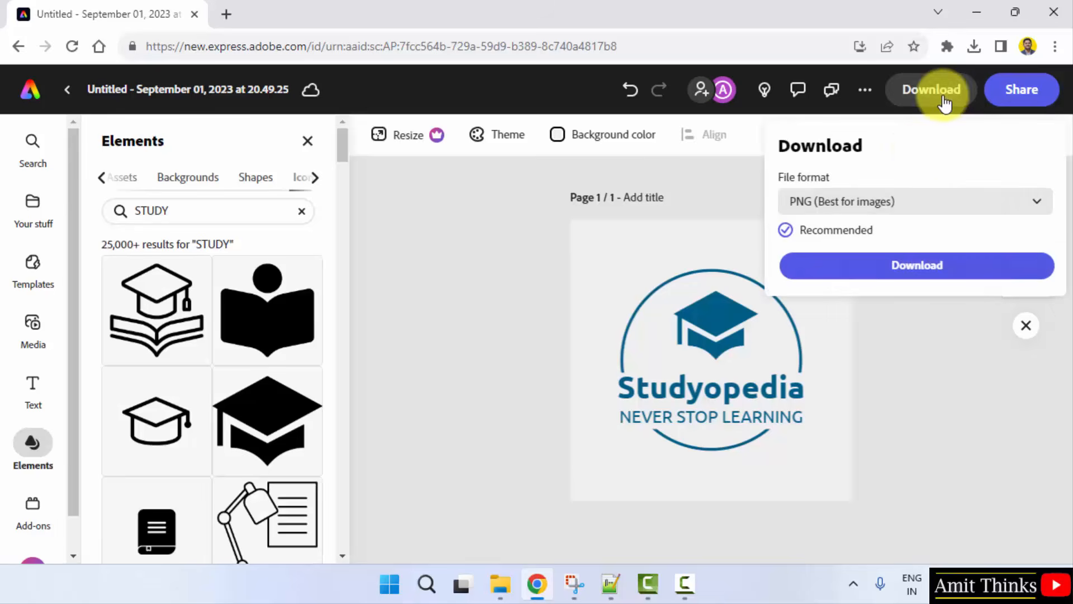
{"action": "left_click", "coordinate": [911, 266]}
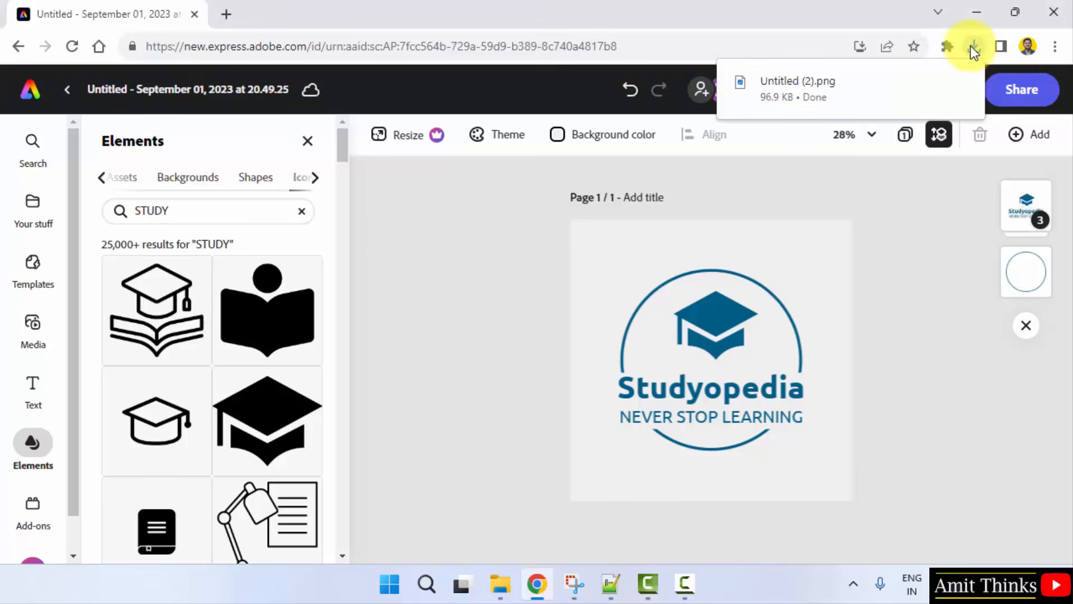
{"action": "left_click", "coordinate": [970, 46]}
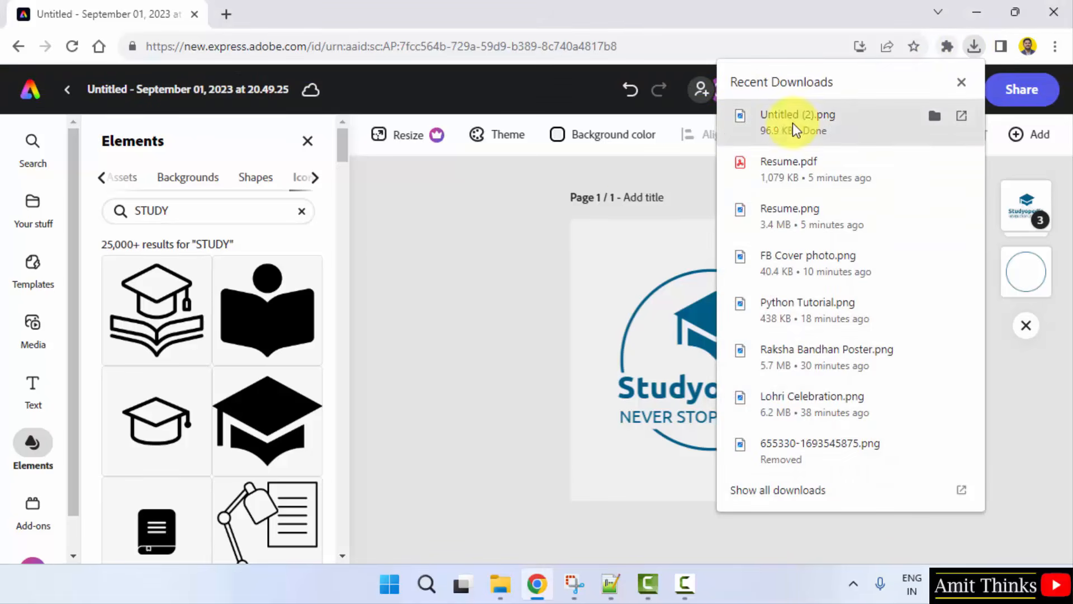
{"action": "left_click", "coordinate": [534, 230]}
- Retitle the design 'Studyopedia Logo', correcting the 'Loho' typo
{"action": "left_click", "coordinate": [135, 89]}
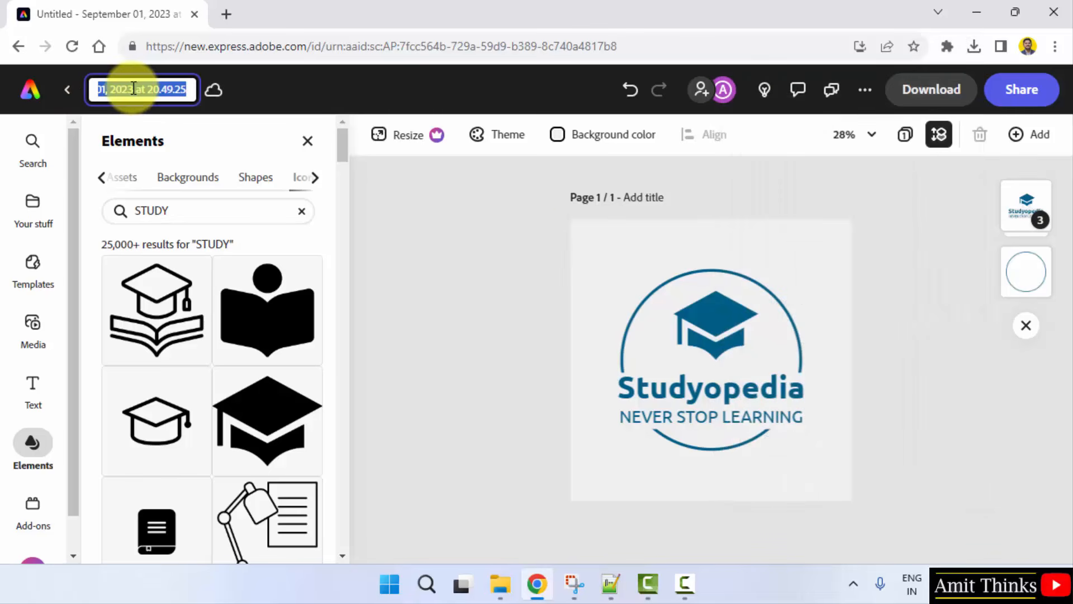
{"action": "type", "text": "Studyo"}
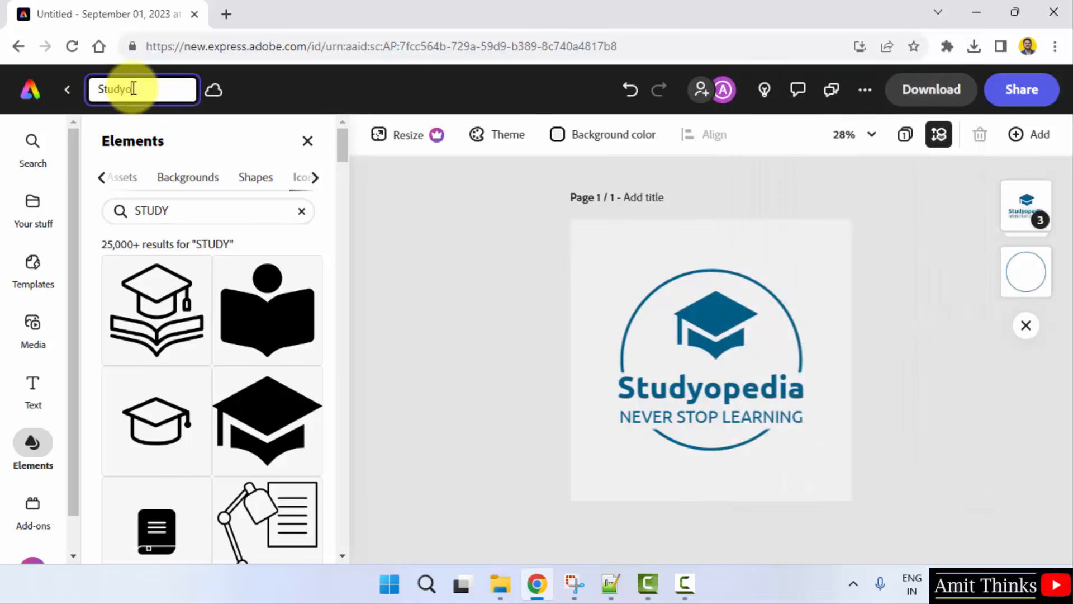
{"action": "type", "text": "pedia Loho"}
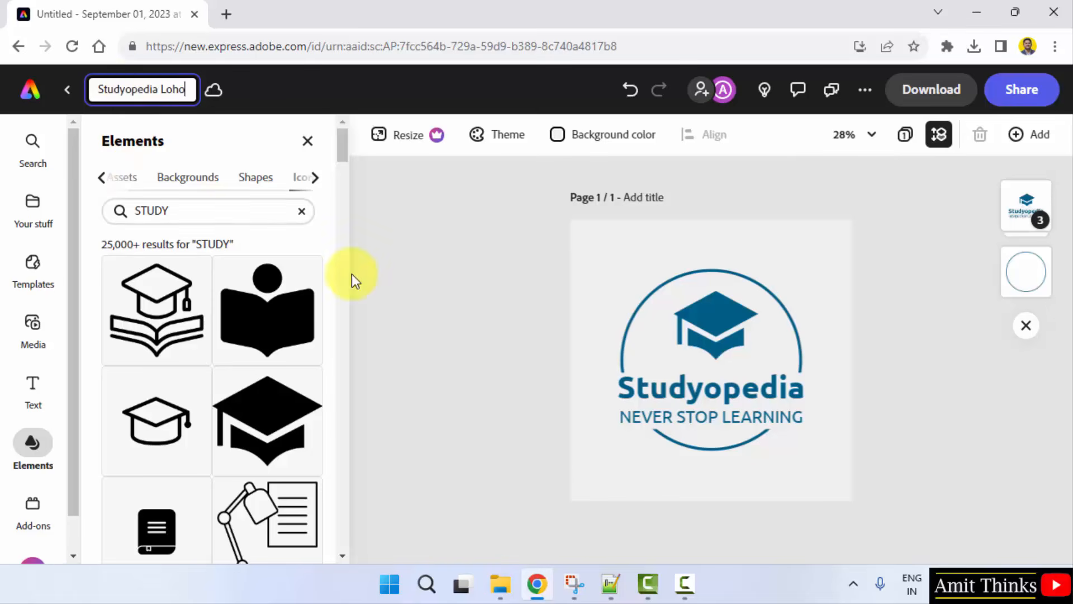
{"action": "key", "text": "Escape"}
{"action": "left_click", "coordinate": [174, 90]}
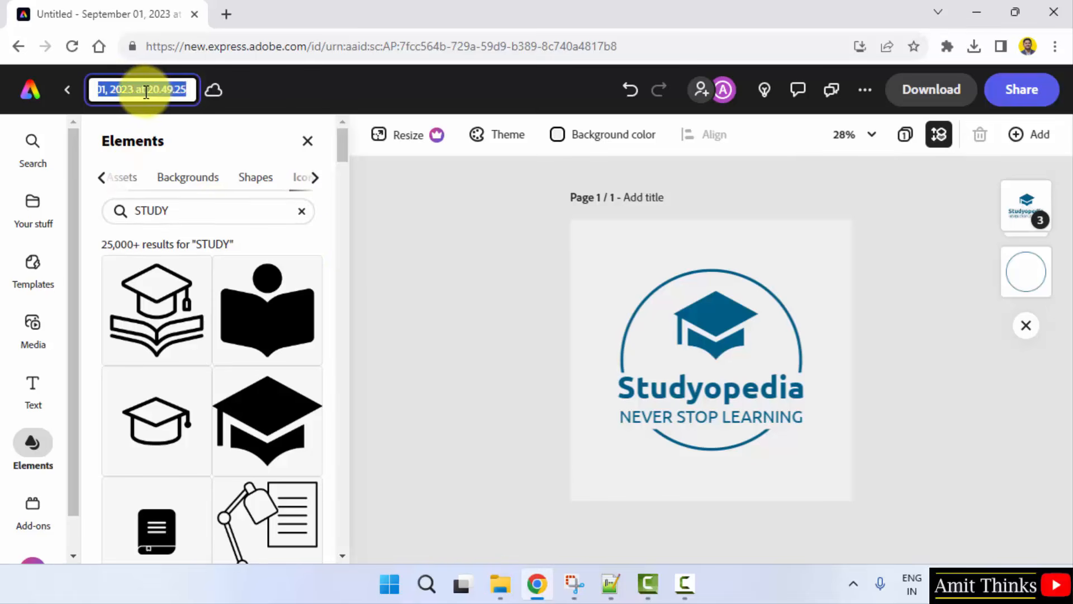
{"action": "left_click", "coordinate": [397, 257]}
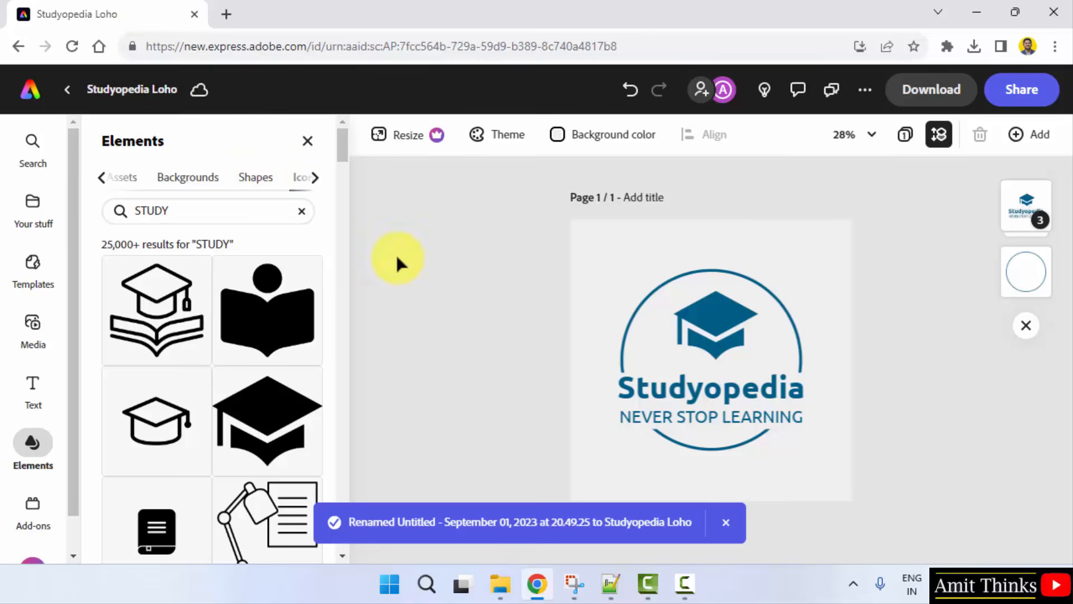
{"action": "left_click", "coordinate": [170, 92]}
{"action": "left_click", "coordinate": [177, 91]}
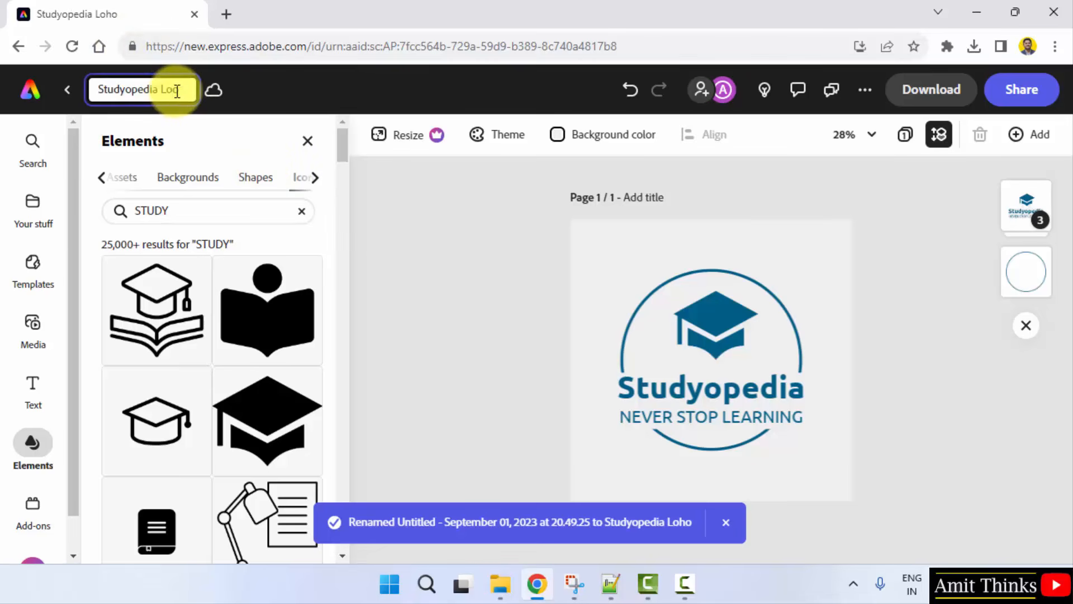
{"action": "type", "text": "g"}
{"action": "key", "text": "Return"}
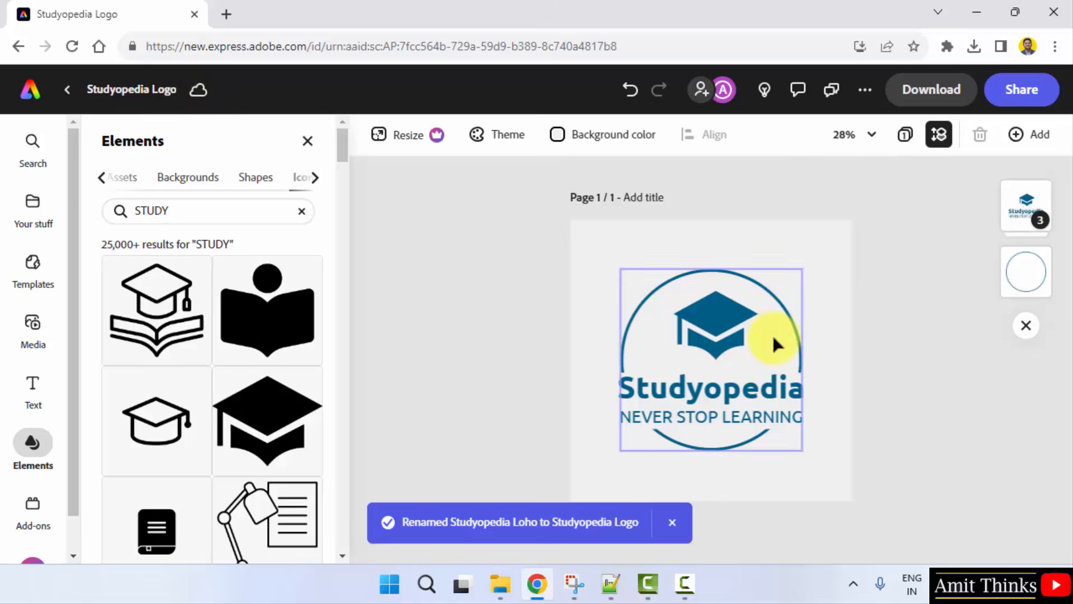
- Download the renamed logo as Studyopedia Logo.png in PNG format
{"action": "left_click", "coordinate": [951, 101]}
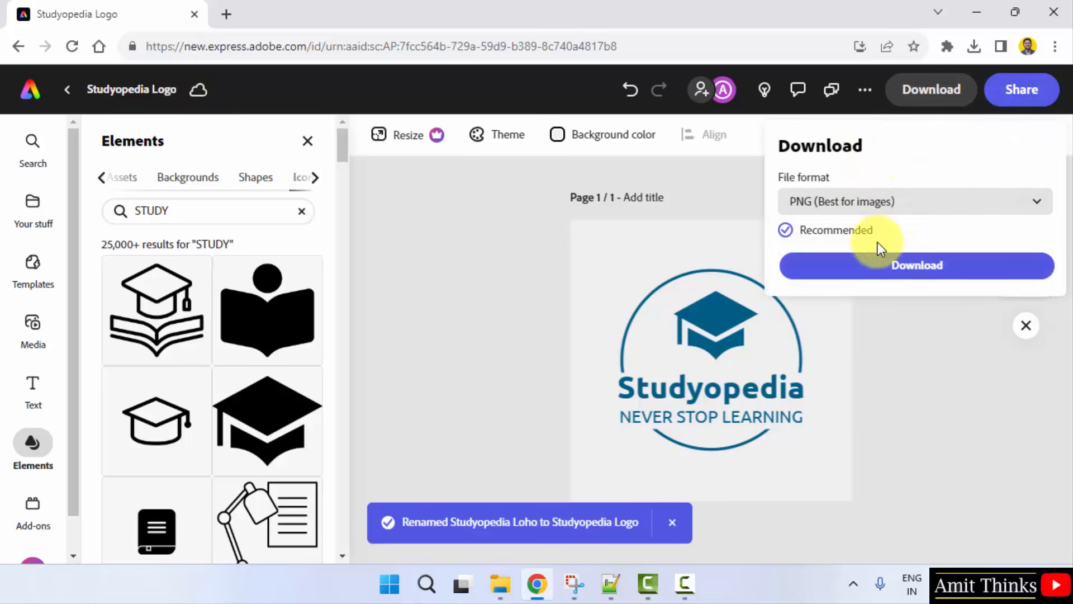
{"action": "left_click", "coordinate": [897, 207]}
{"action": "left_click", "coordinate": [897, 201]}
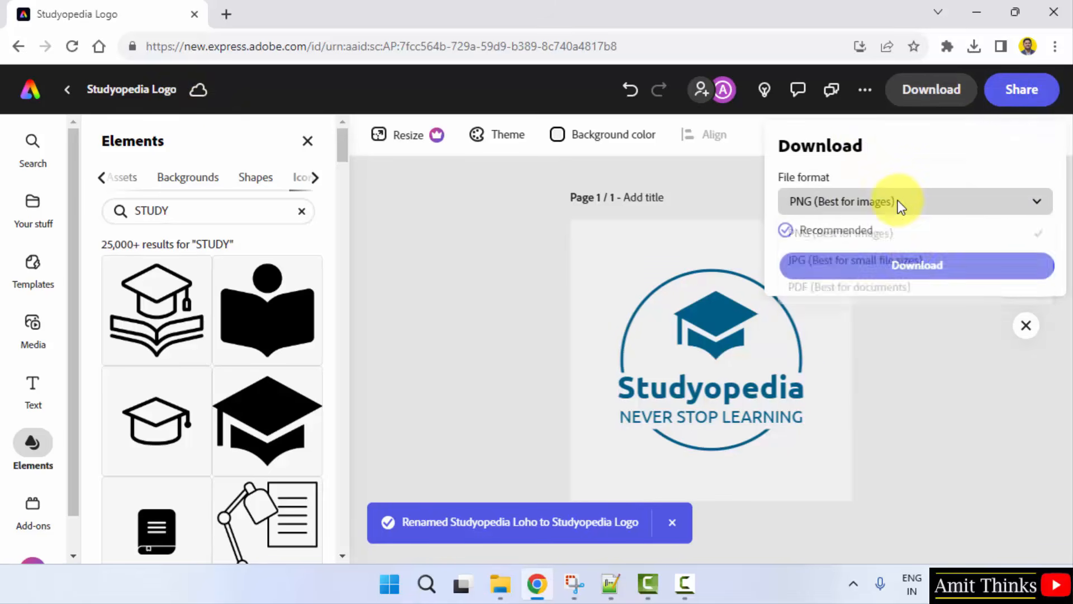
{"action": "left_click", "coordinate": [915, 265]}
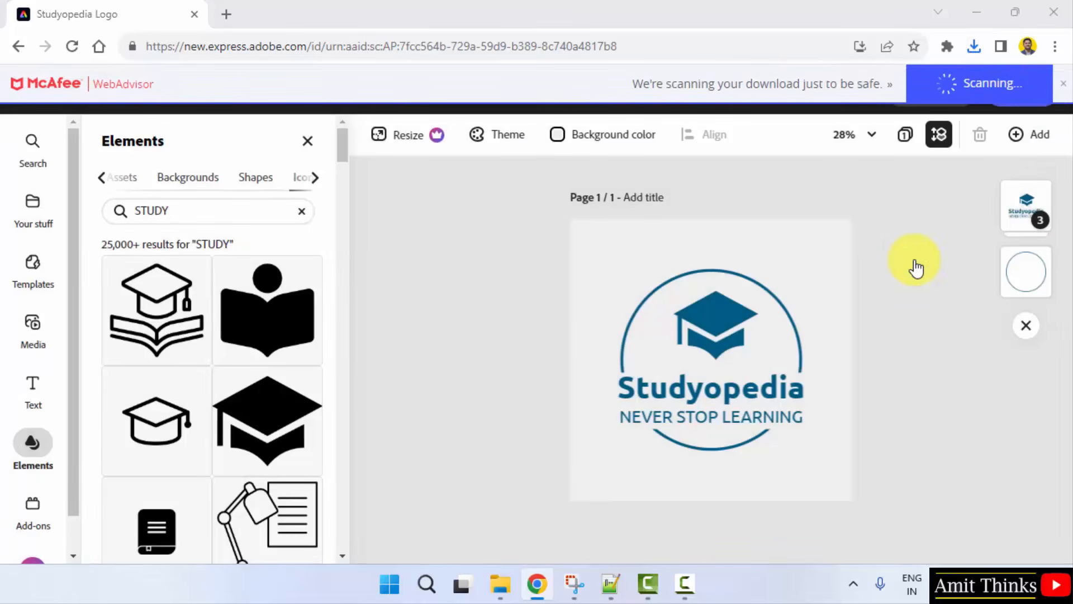
- Open Studyopedia Logo.png from recent downloads to view it, then close the viewer
{"action": "left_click", "coordinate": [974, 47]}
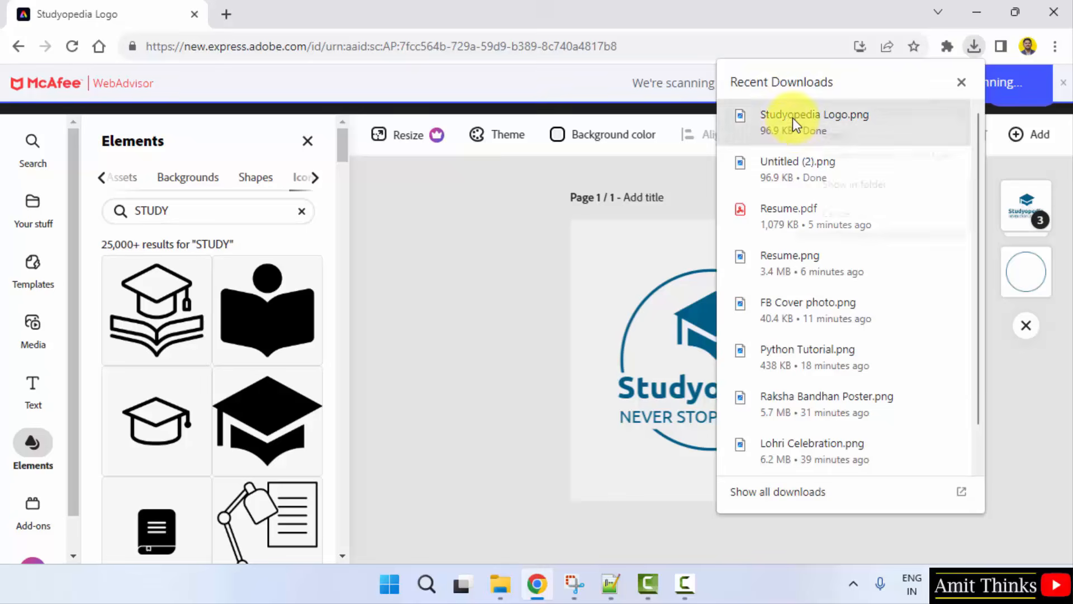
{"action": "left_click", "coordinate": [826, 136]}
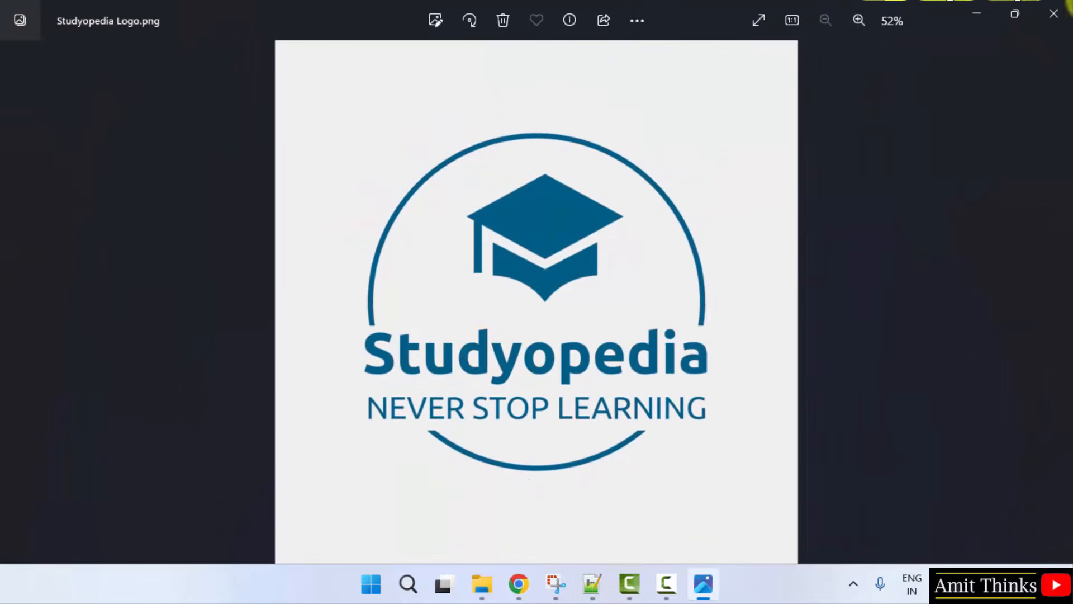
{"action": "left_click", "coordinate": [1054, 14]}
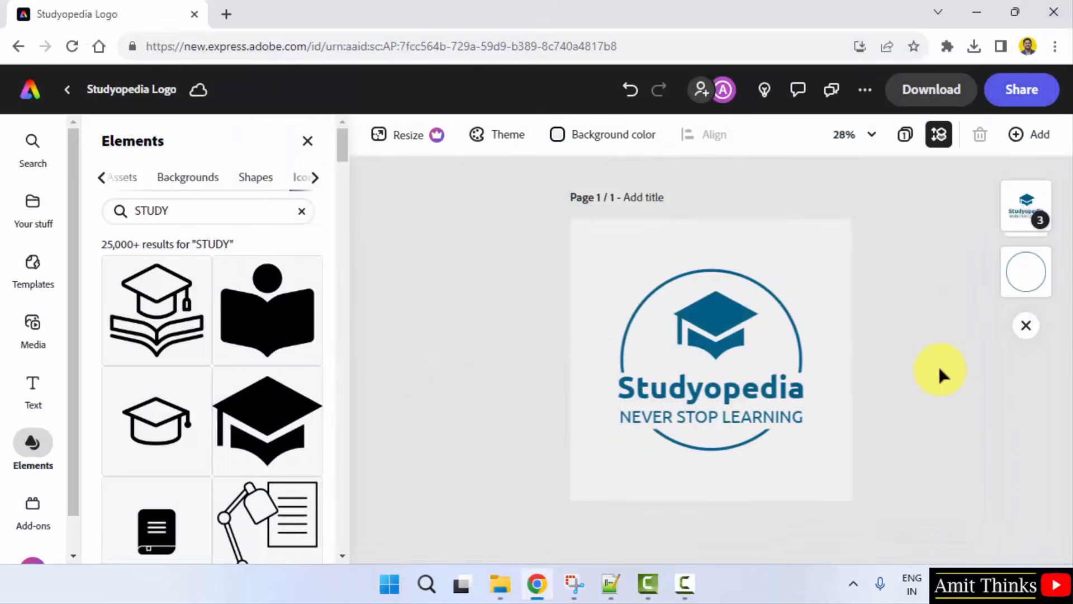